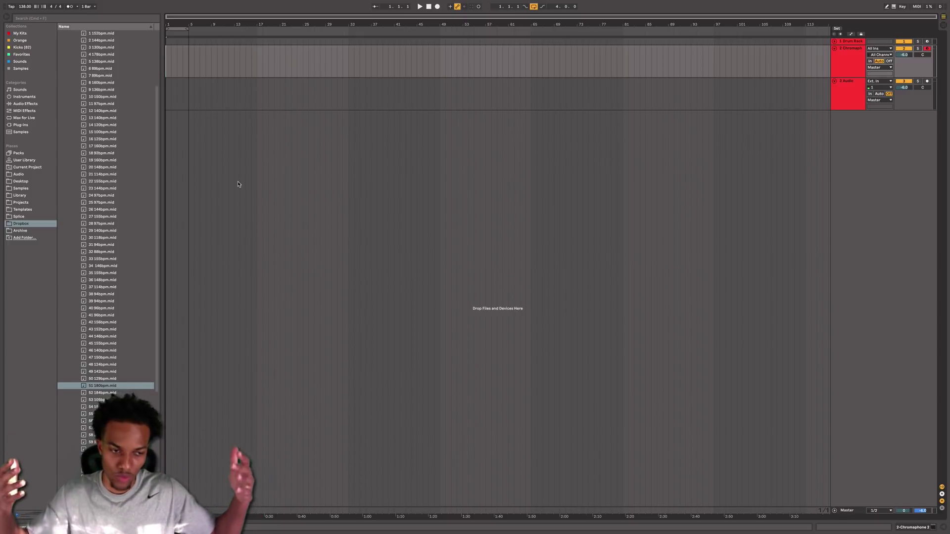
Step: Preview MIDI melody loops from the second half of the file list, including 51 180bpm.mid, 57 116bpm.mid and 60 130bpm.mid
scroll(101, 267, "down", 5)
left_click(100, 266)
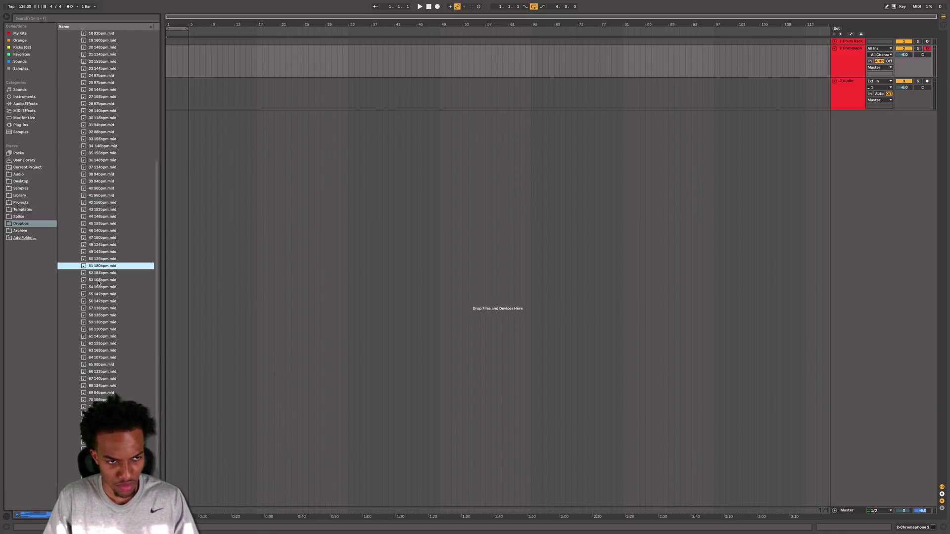
scroll(84, 335, "down", 3)
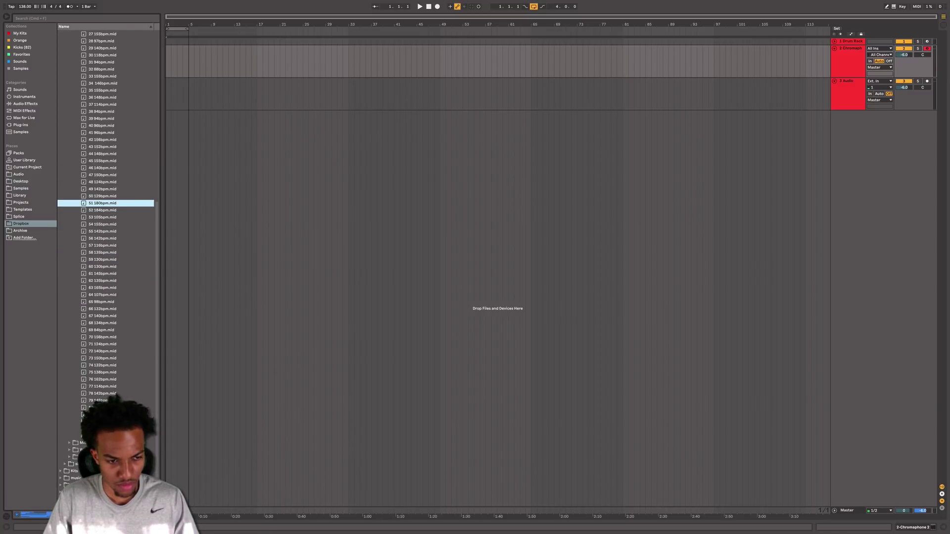
left_click(103, 436)
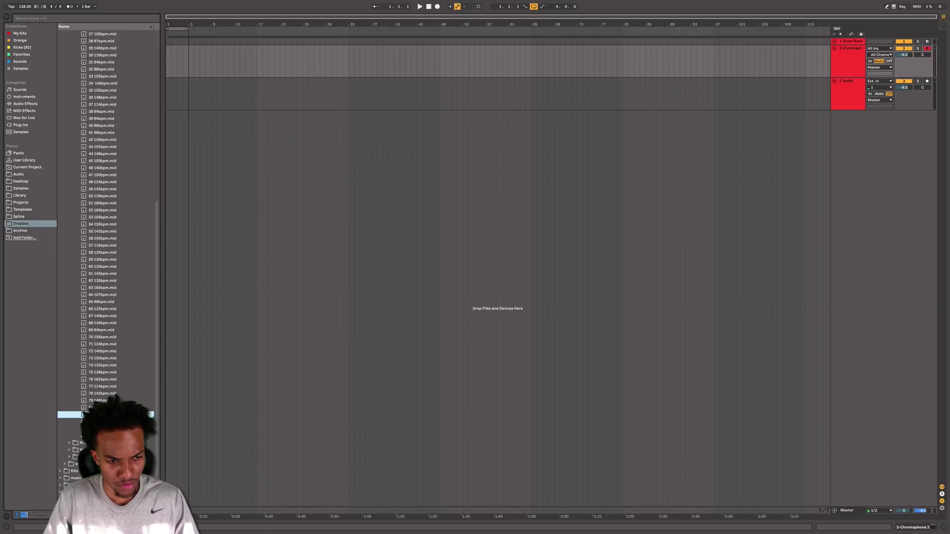
left_click(109, 274)
left_click(113, 224)
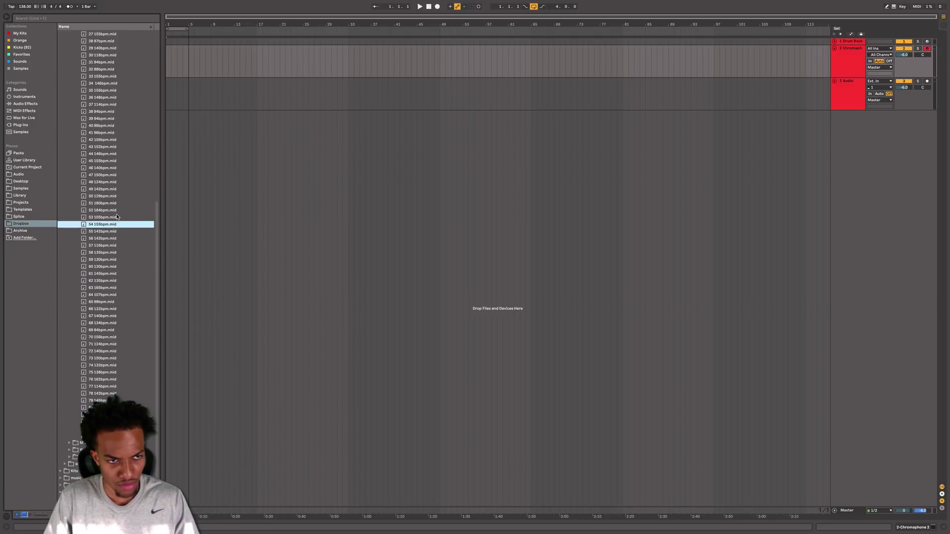
left_click(95, 267)
left_click(107, 245)
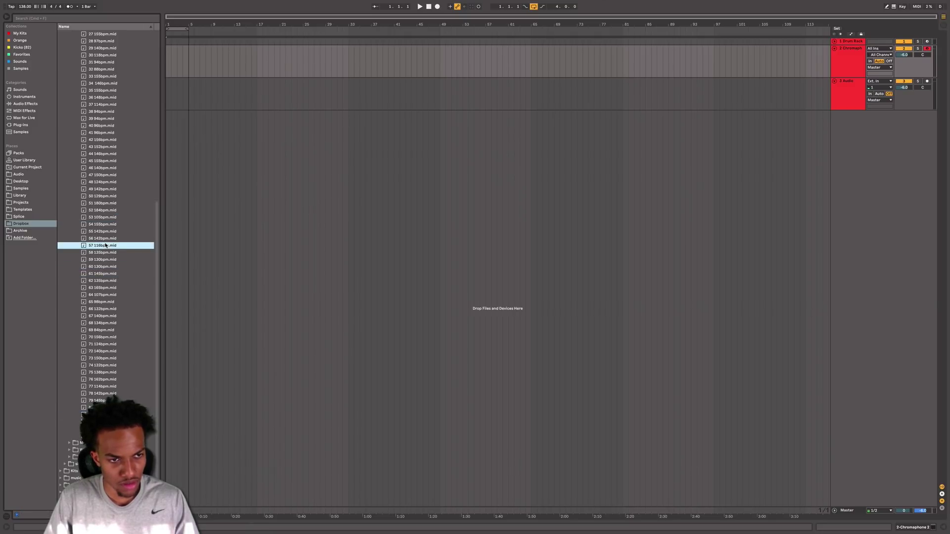
key("space")
left_click(100, 262)
left_click(101, 266)
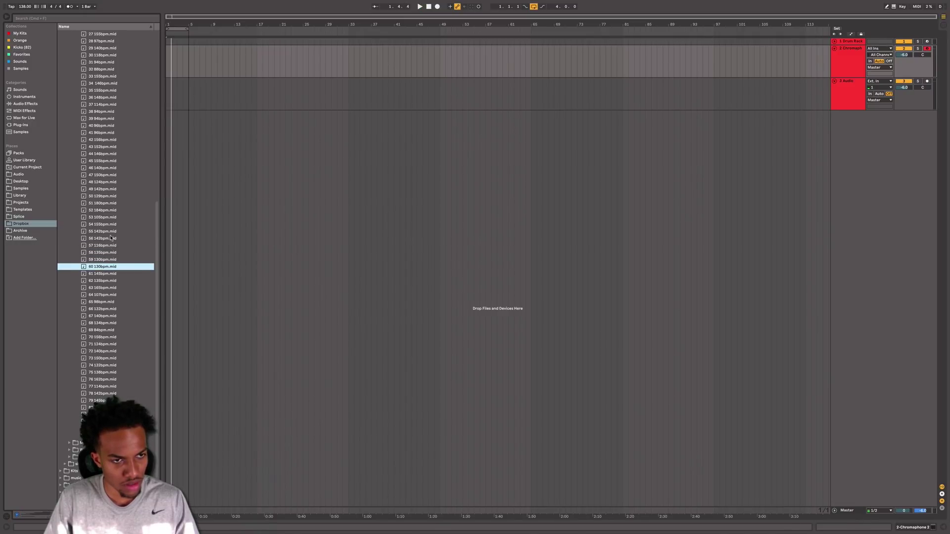
Step: Browse the whole 10 2018 melody folder and preview further loops, including 26 144bpm.mid and 55 142bpm.mid
scroll(111, 238, "up", 3)
left_click(99, 84)
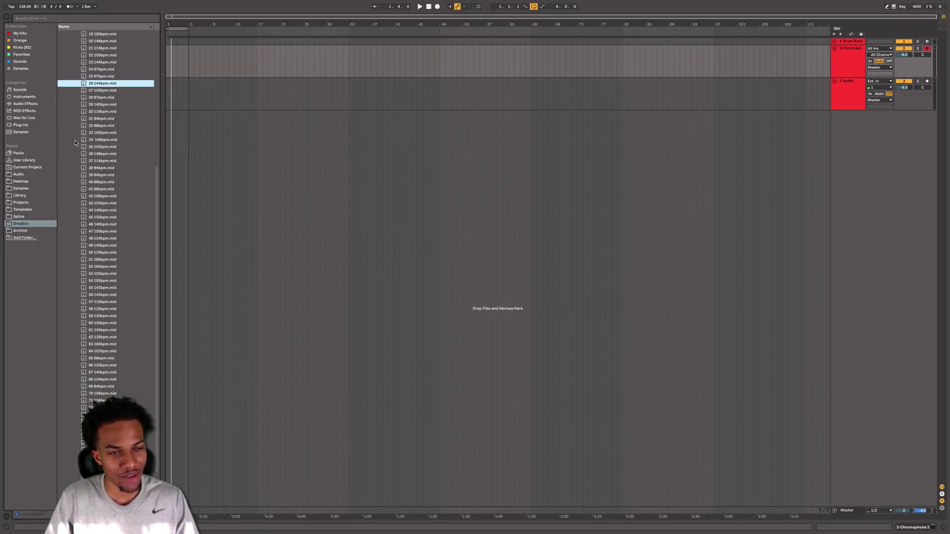
scroll(95, 166, "up", 10)
scroll(98, 177, "down", 1)
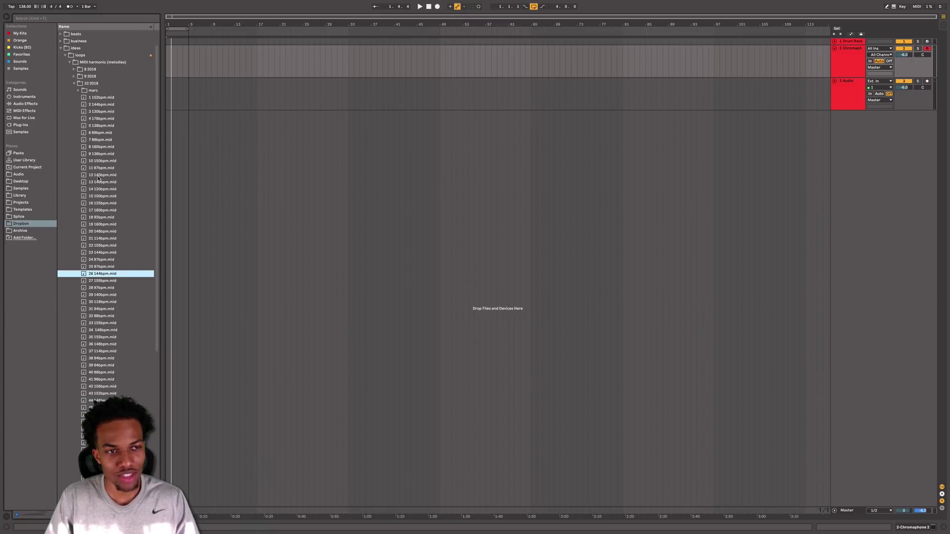
scroll(87, 227, "down", 4)
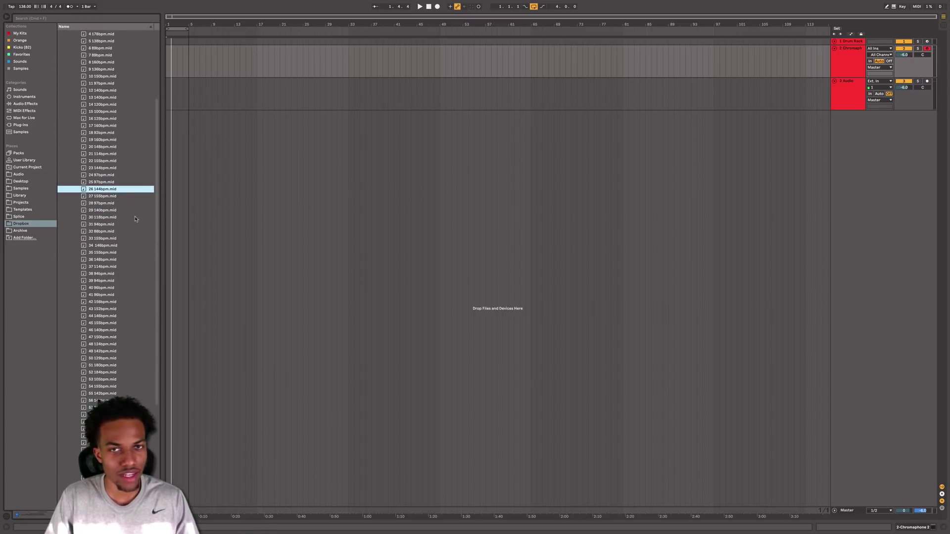
scroll(84, 212, "down", 7)
scroll(84, 379, "up", 5)
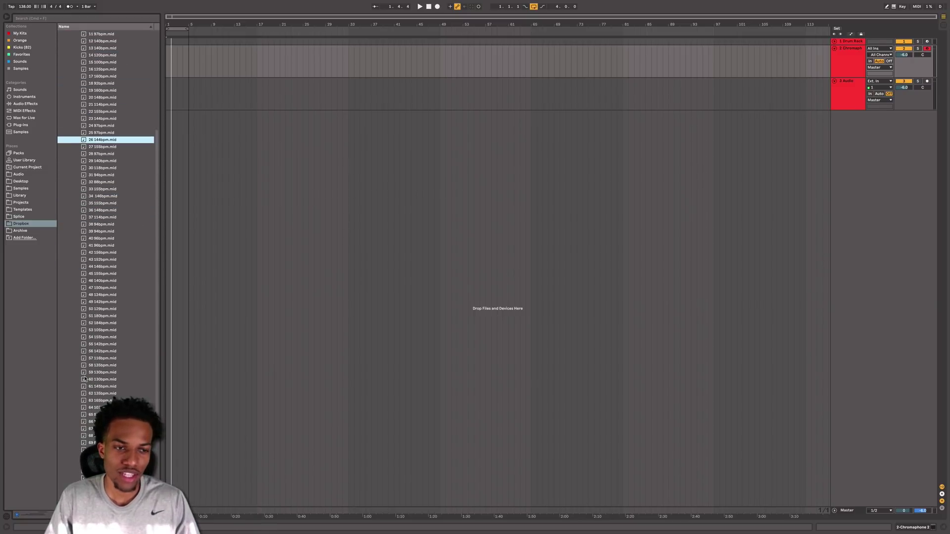
scroll(105, 380, "up", 4)
scroll(75, 325, "down", 9)
scroll(75, 325, "up", 7)
left_click(97, 389)
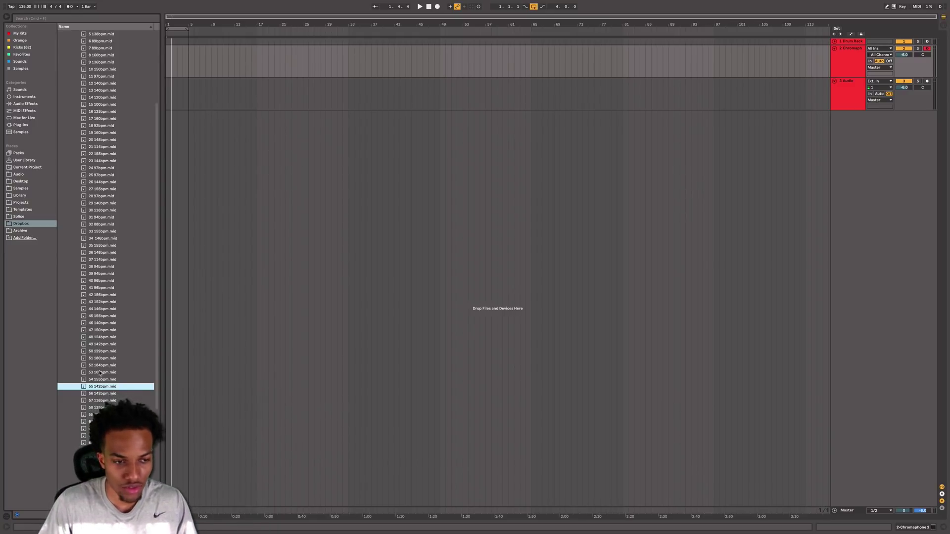
left_click(104, 161)
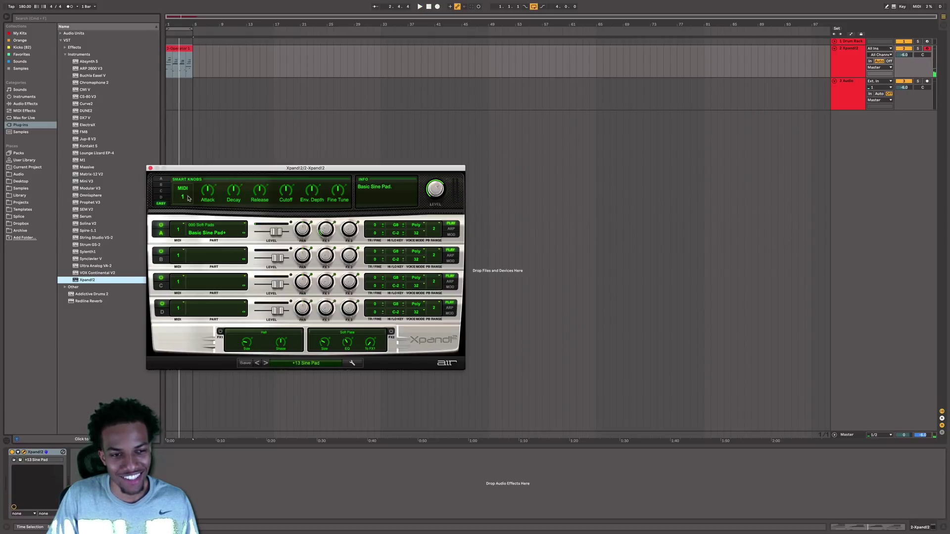
Step: Close the Xpand!2 window and play the melody clip on its track
left_click(151, 168)
left_click(177, 56)
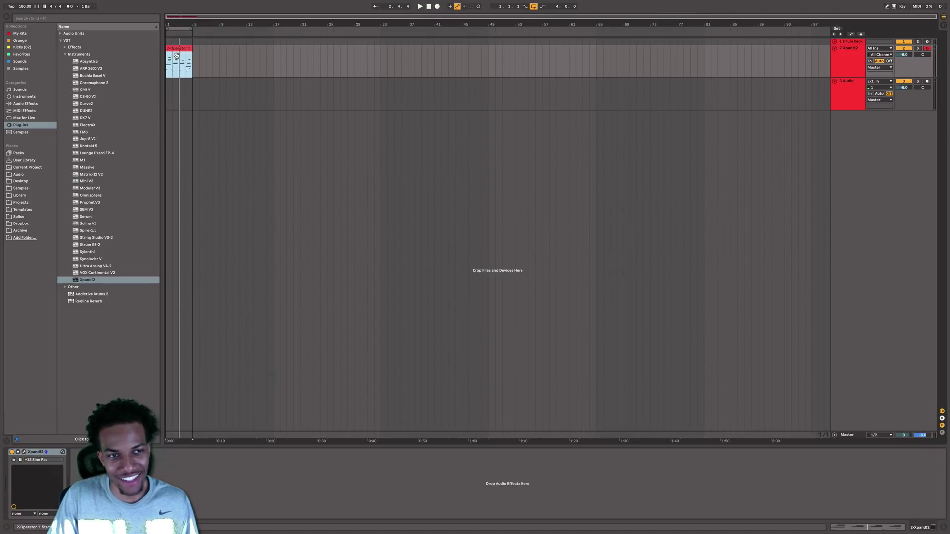
key("space")
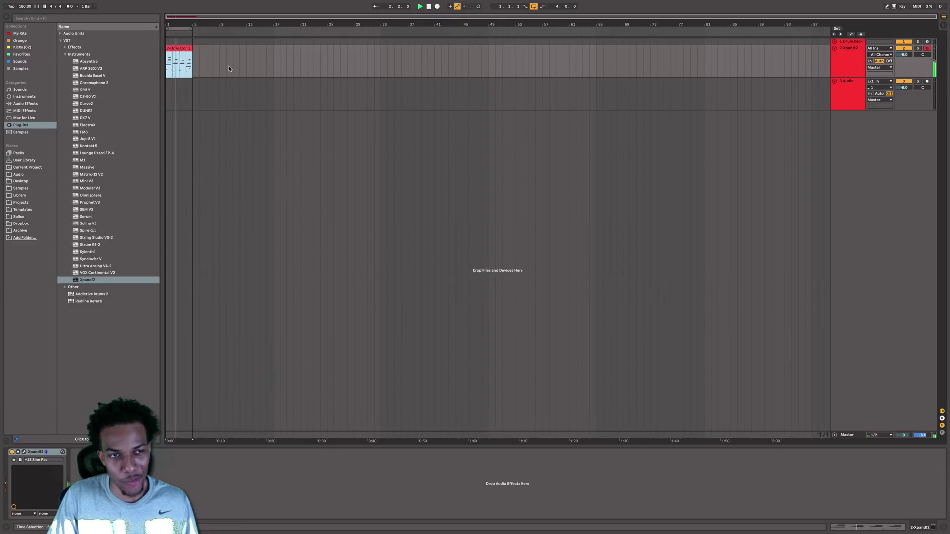
Step: Insert a MIDI track below the Xpand!2 track and pick Omnisphere from the VST instruments
left_click(841, 63)
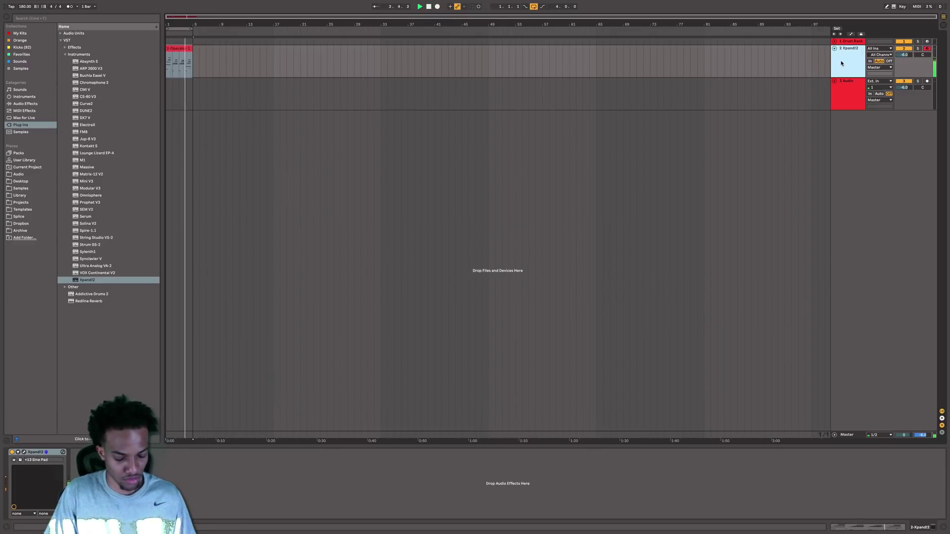
key("super+shift+t")
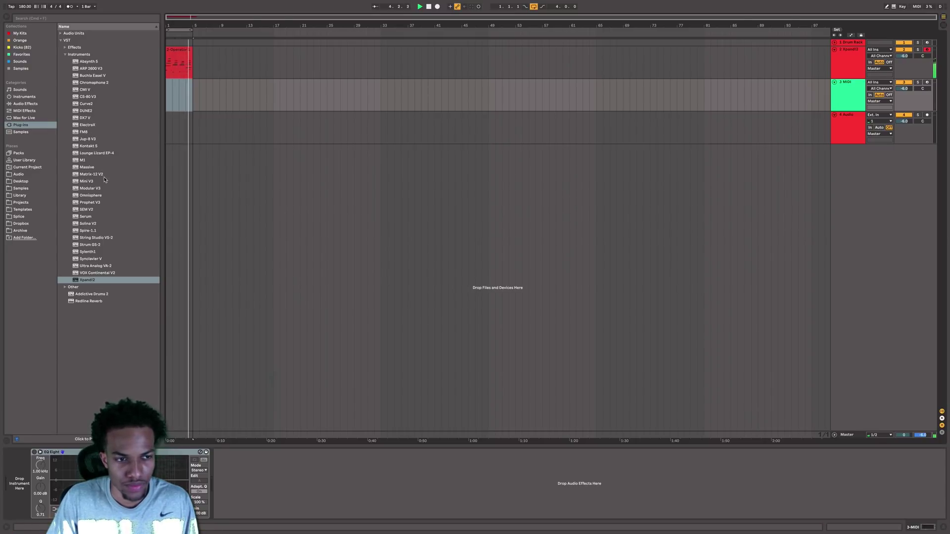
left_click_drag(91, 196, 139, 180)
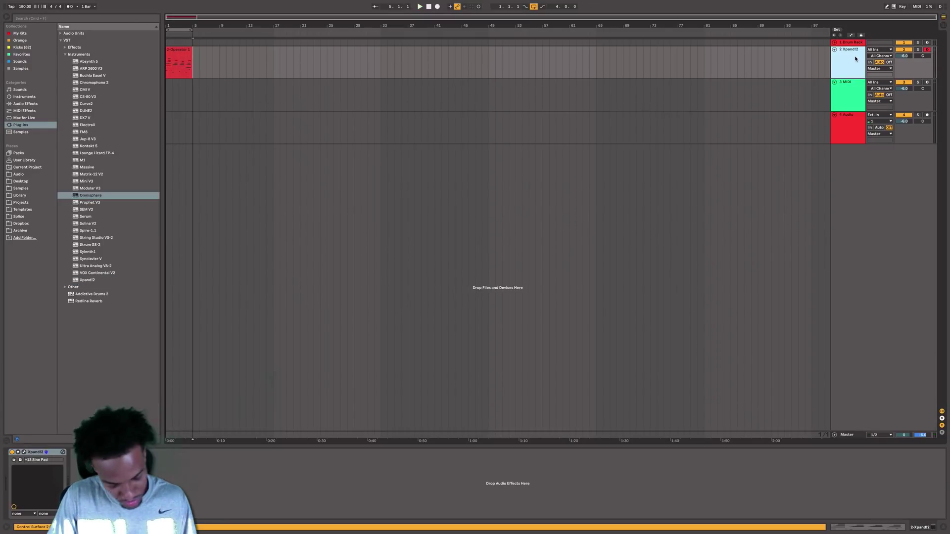
Step: Copy the melody clip onto another new MIDI track directly below the Xpand!2 track and fold that track
key("super+shift+t")
left_click_drag(184, 57, 188, 94)
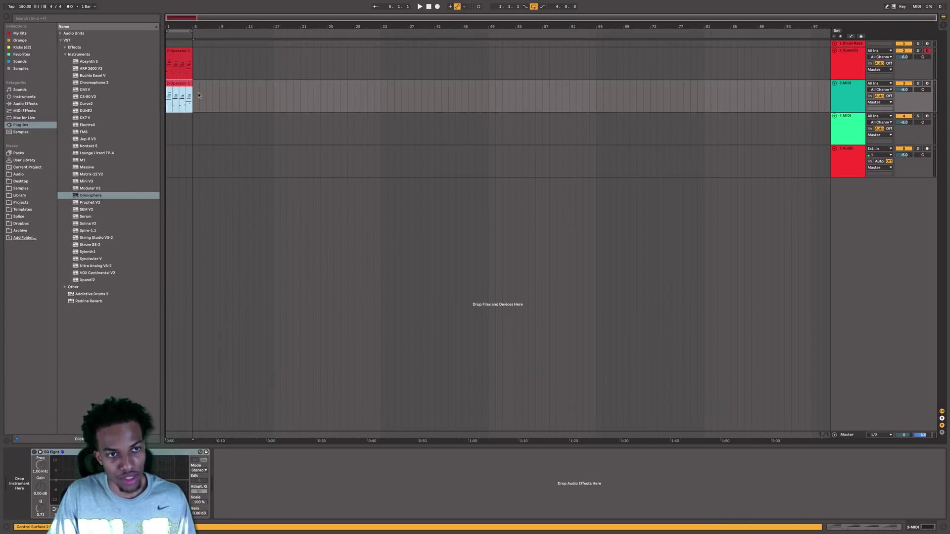
left_click(834, 83)
right_click(843, 84)
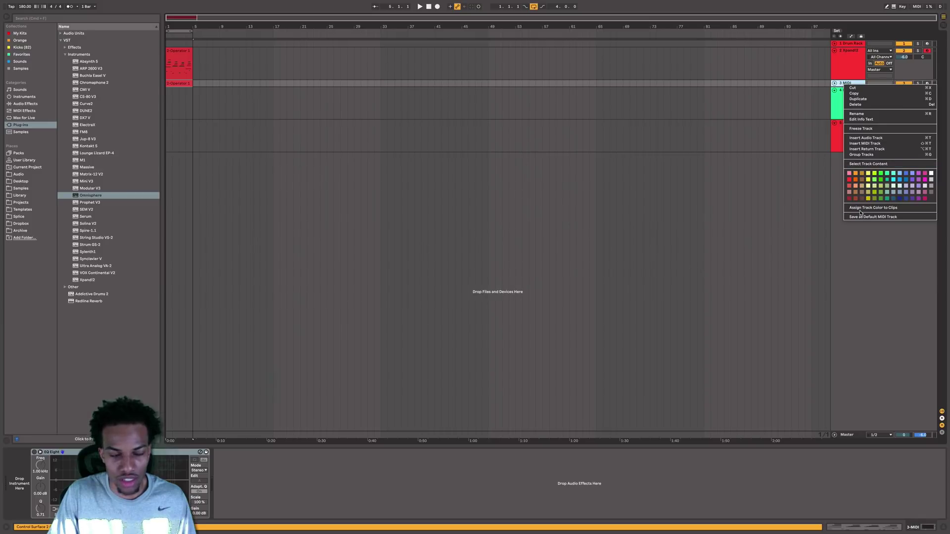
left_click(633, 157)
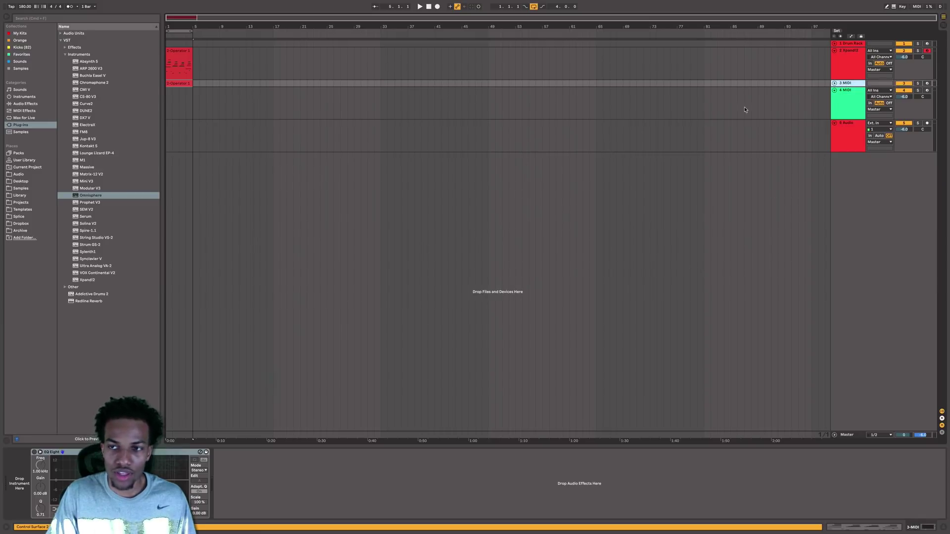
Step: Look through the MIDI melody folders in the Dropbox location
left_click(20, 225)
scroll(80, 226, "up", 3)
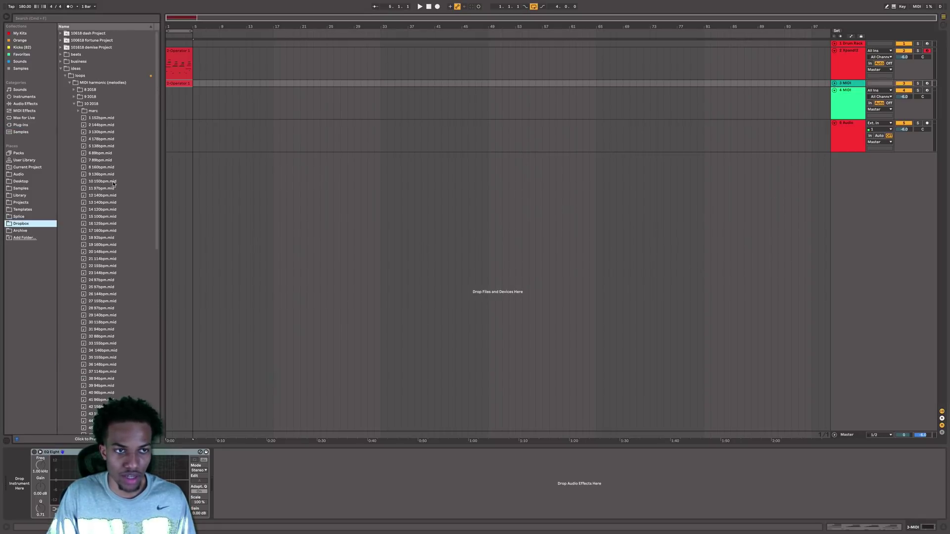
scroll(94, 208, "down", 3)
scroll(105, 189, "up", 3)
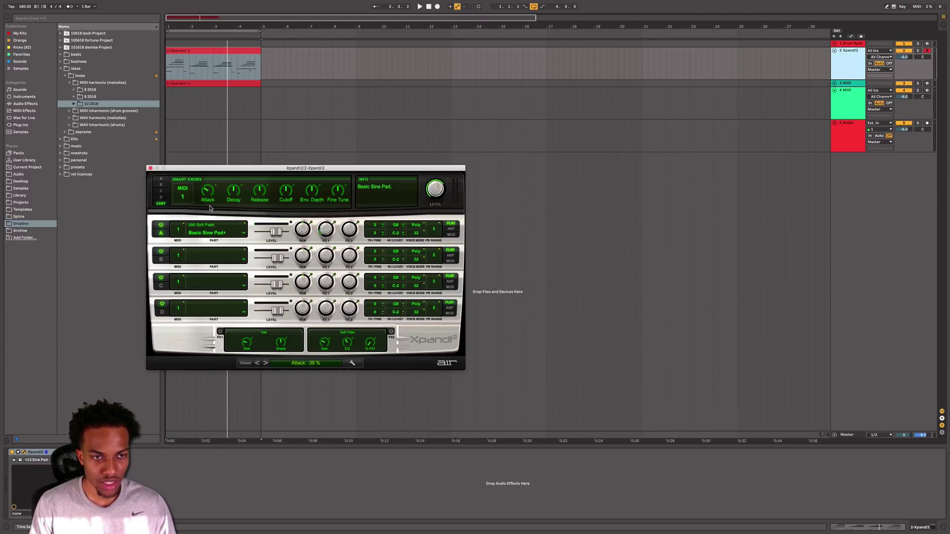
Step: Try all notes of the Xpand!2 melody clip one octave higher during playback, restore their octave and close the note editor and instrument window
key("space")
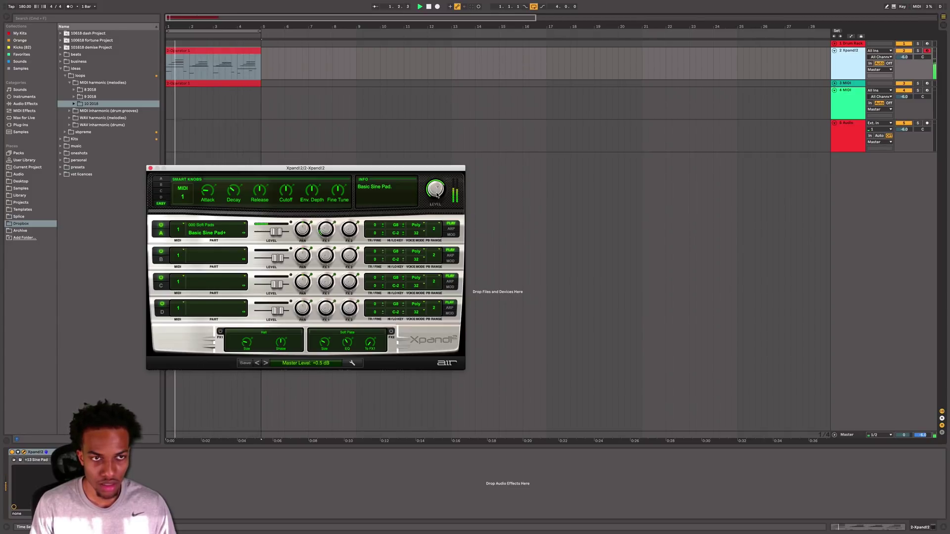
double_click(213, 65)
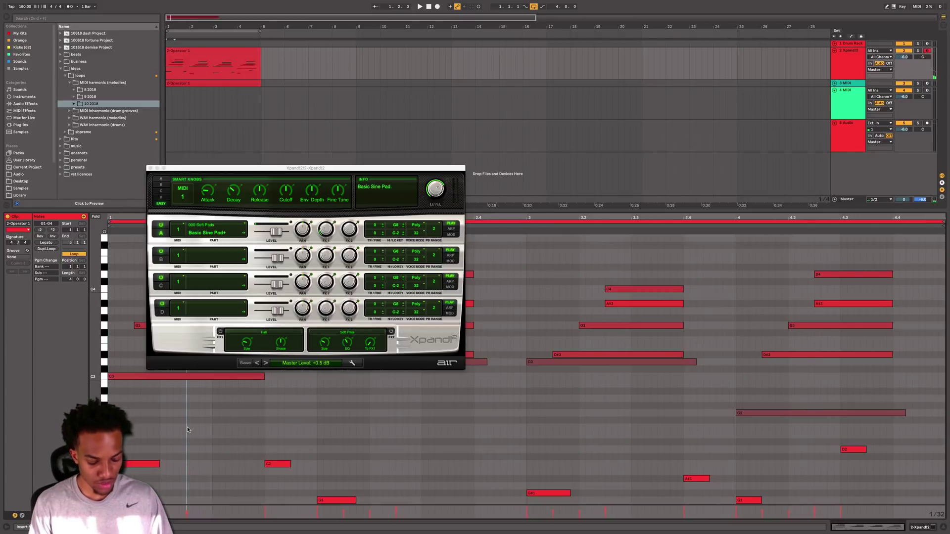
key("ctrl+a")
key("shift+Up")
key("space")
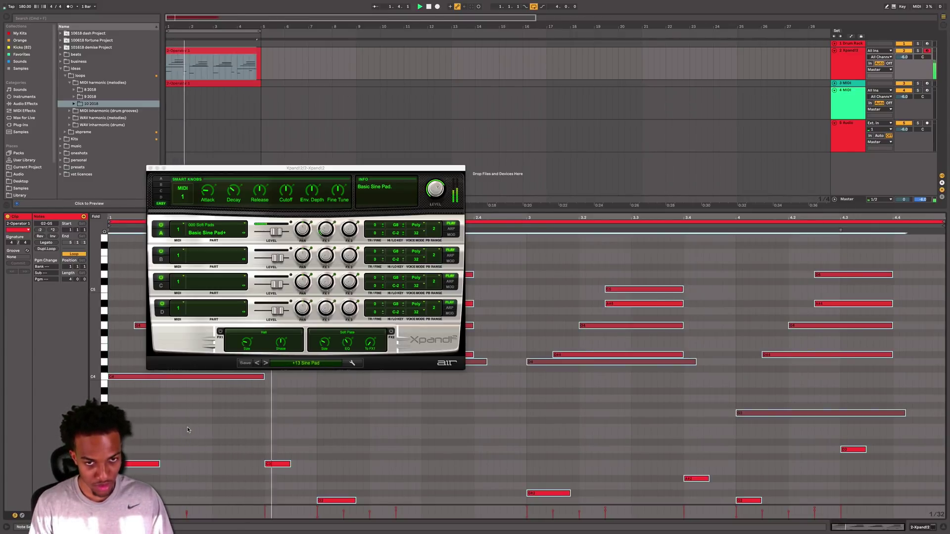
key("shift+Down")
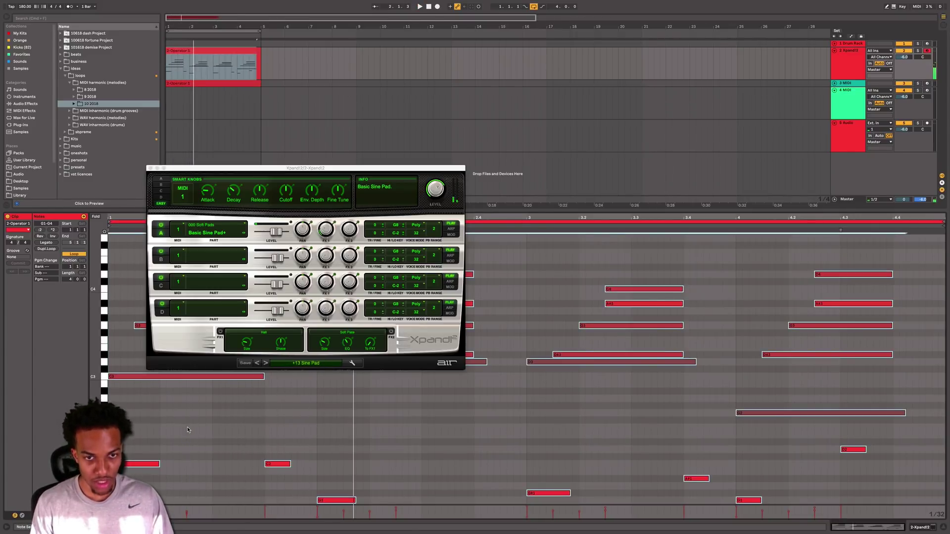
left_click(940, 517)
left_click(149, 169)
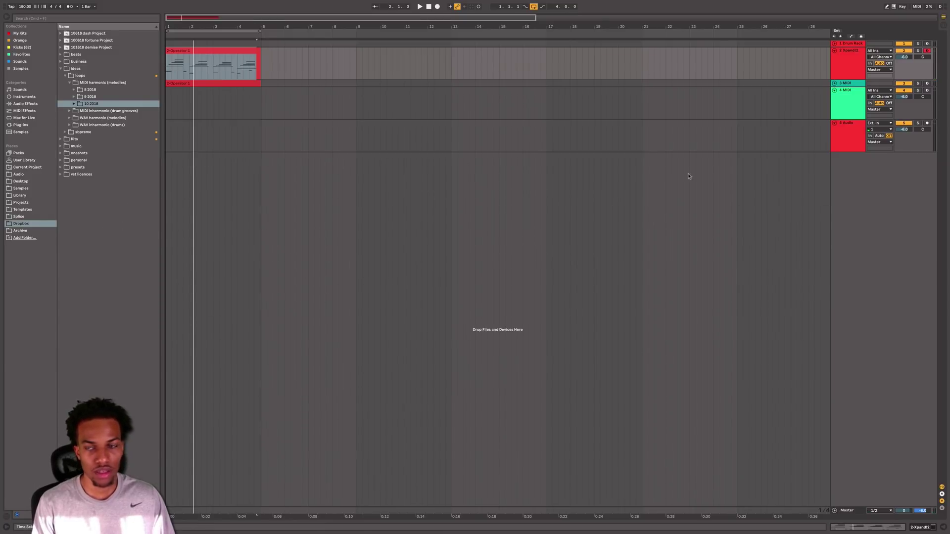
Step: For the 4 MIDI track, open 808 Essentials Vol.1 (WAV) in the My Kits collection and preview Illegal 808.wav
left_click(846, 102)
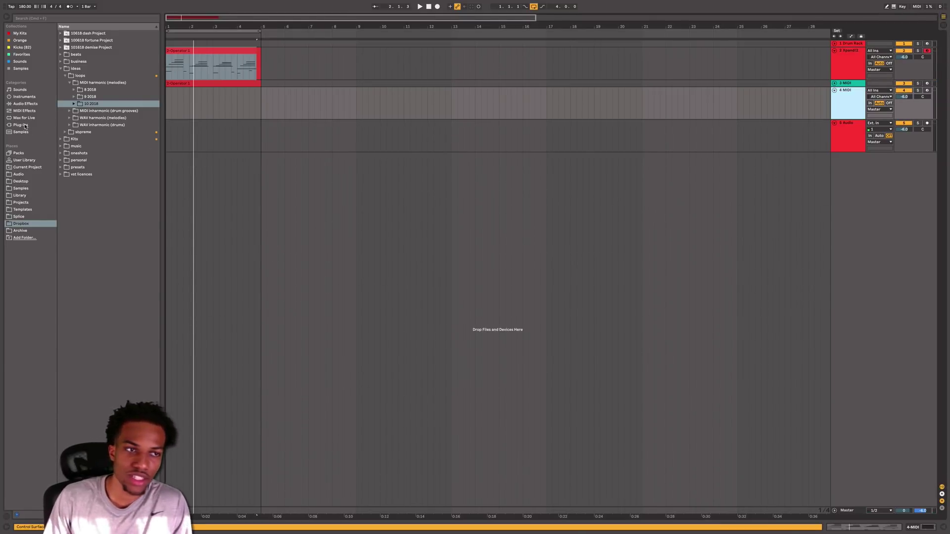
left_click(20, 33)
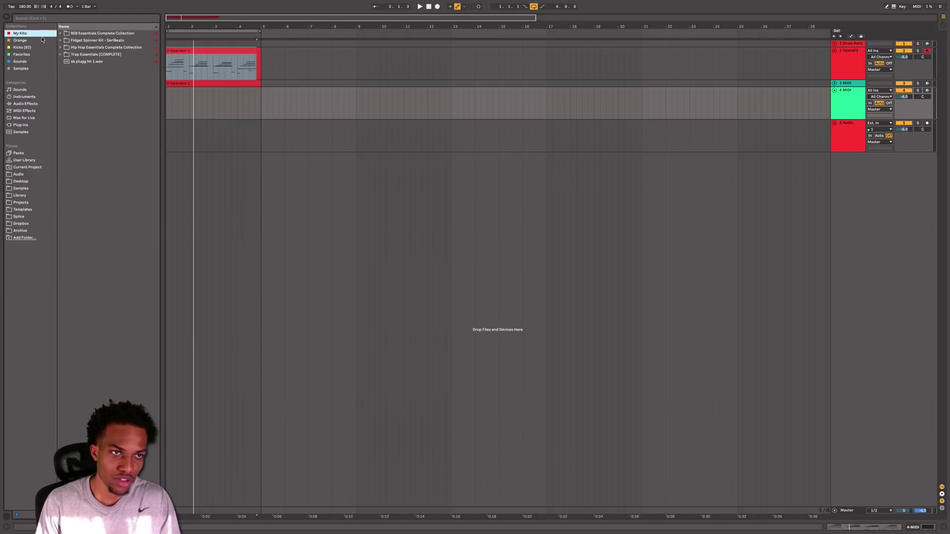
left_click(61, 33)
left_click(65, 48)
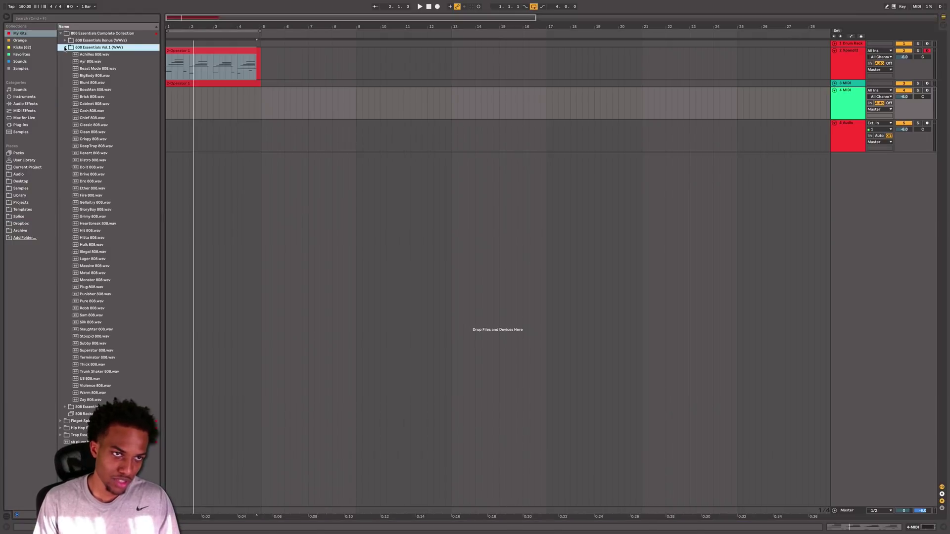
left_click(93, 252)
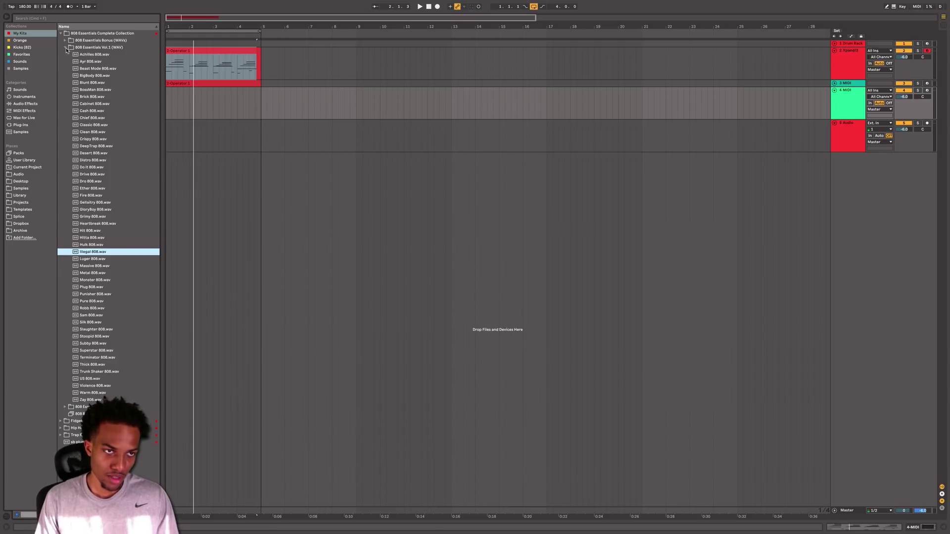
Step: Open the 808 Essentials Vol.2 (WAV) folder and preview samples including Ghost.wav, Metro.wav, Stick.wav, Tuff.wav and Werk.wav
key("Left")
key("Down")
key("Right")
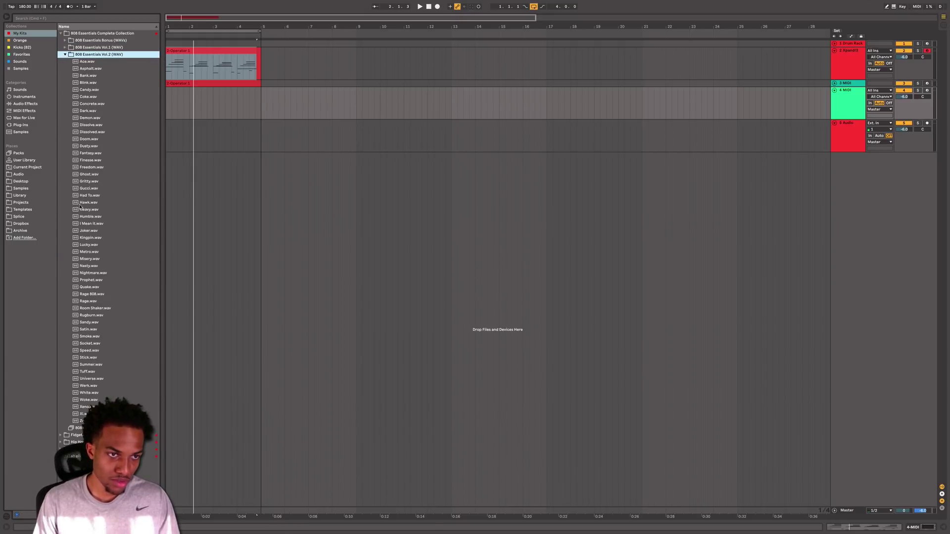
left_click(81, 132)
left_click(94, 174)
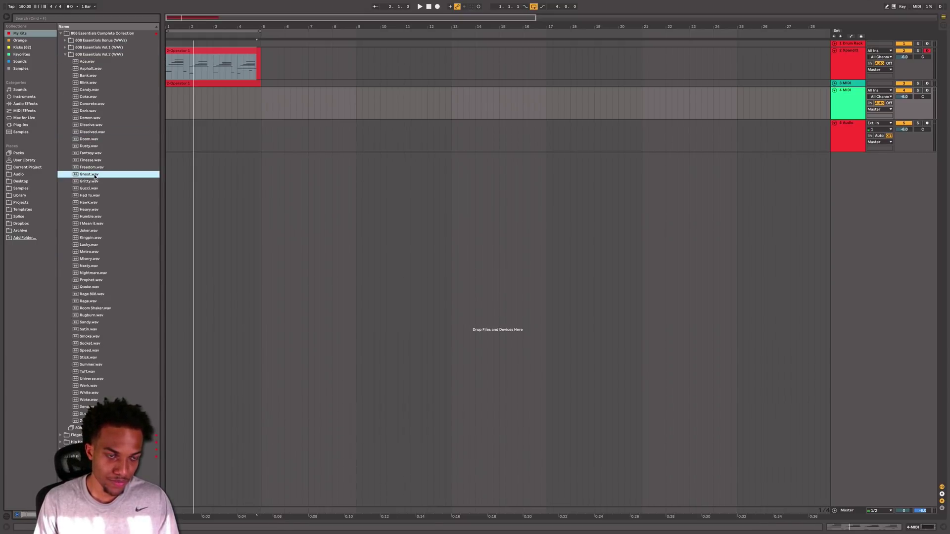
left_click(98, 238)
left_click(95, 252)
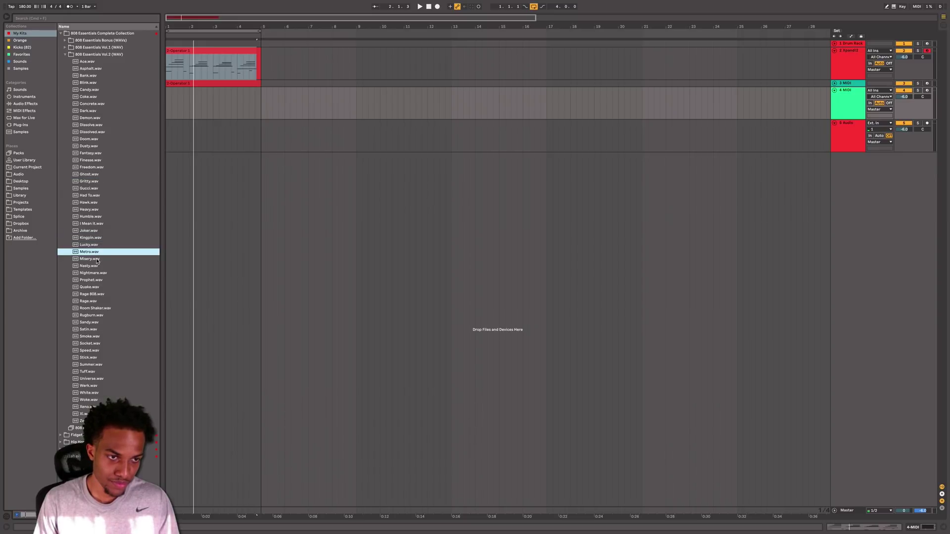
left_click(90, 358)
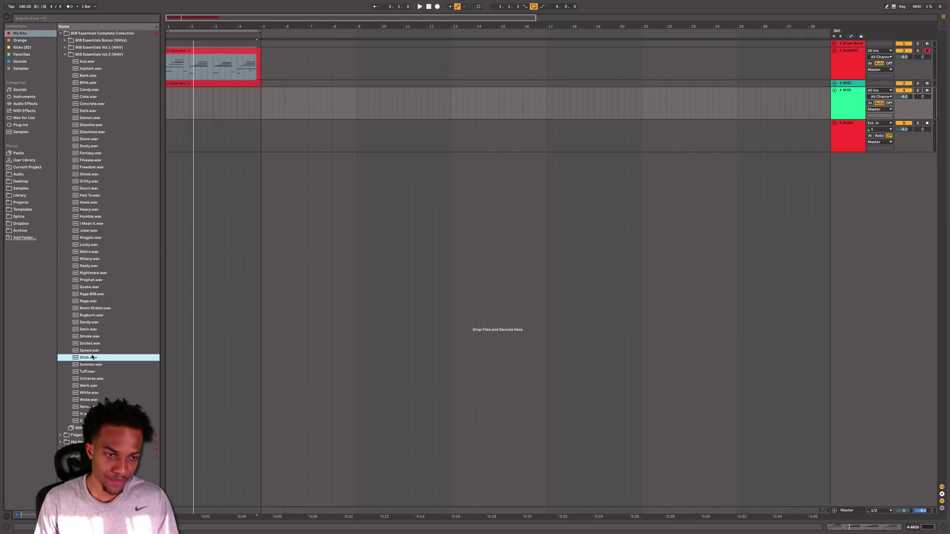
left_click(92, 371)
left_click(94, 385)
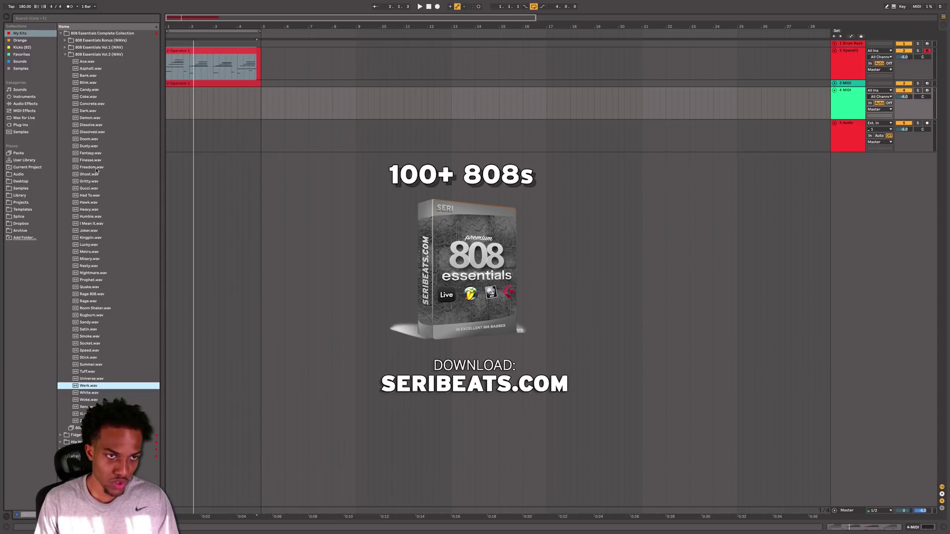
Step: Preview White.wav, load it onto the 4 MIDI track and insert an empty four-bar MIDI clip there
left_click(91, 393)
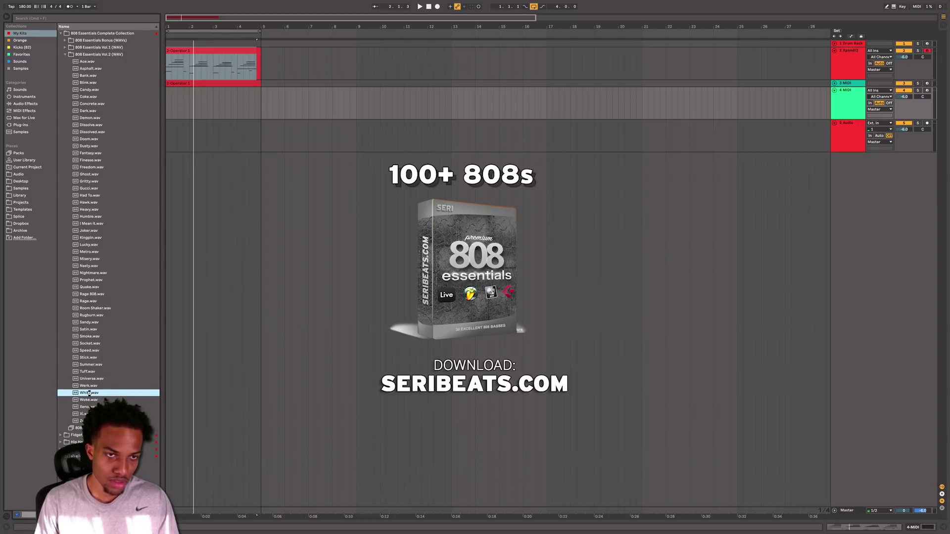
double_click(89, 393)
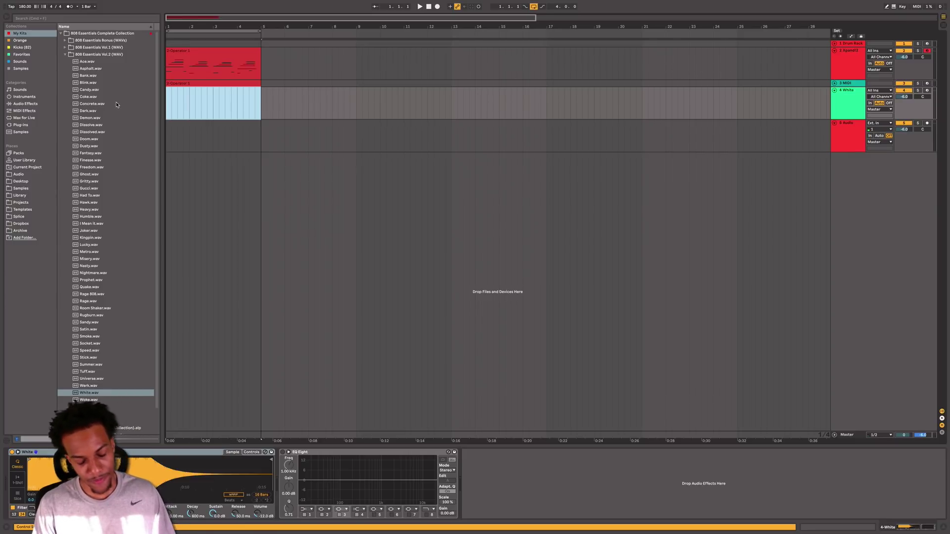
key("shift+super+m")
Step: Examine the low notes of the Xpand!2 melody clip, keeping the first low note's original length
left_click(197, 53)
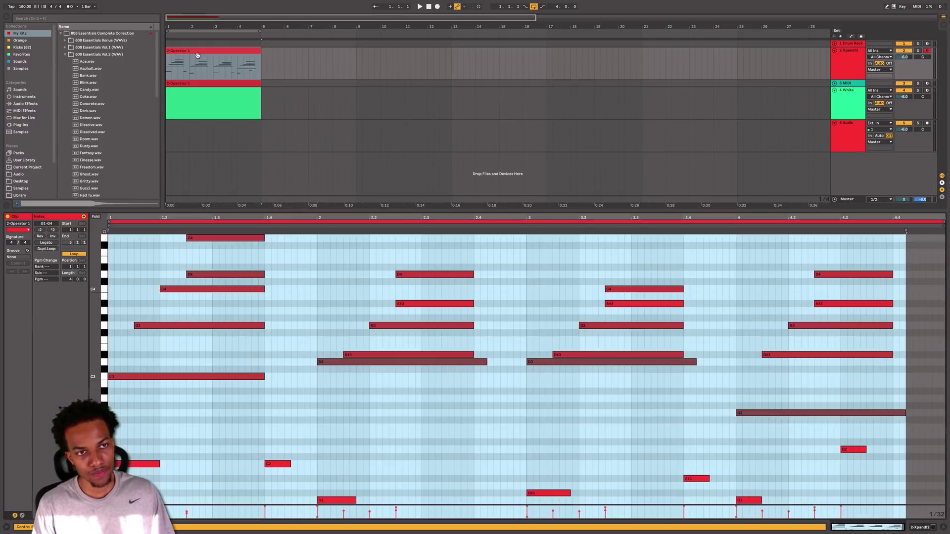
left_click(238, 361)
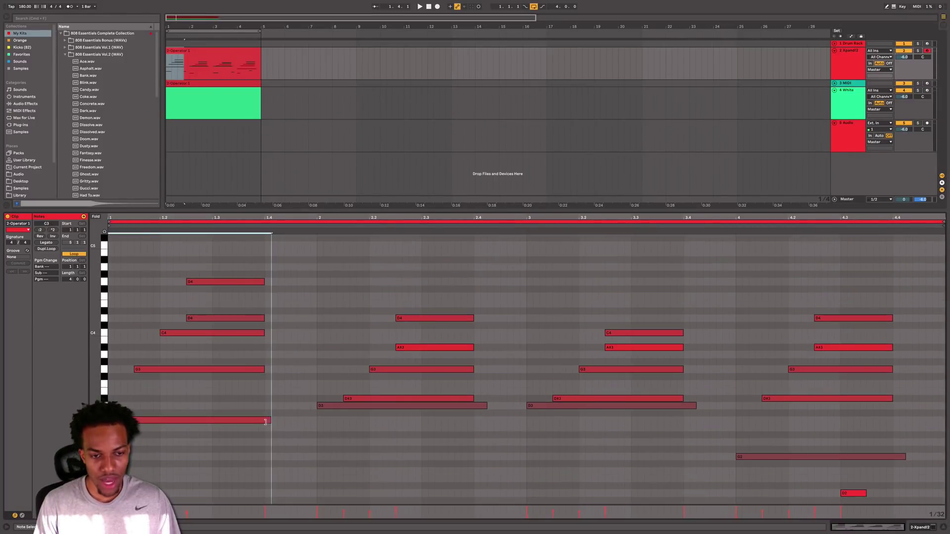
left_click_drag(265, 421, 259, 421)
scroll(154, 352, "down", 3)
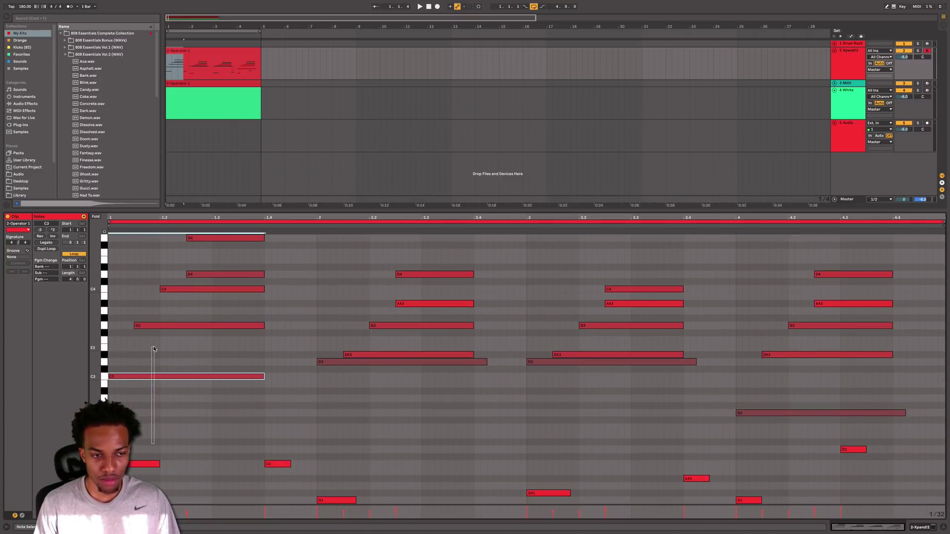
left_click_drag(153, 347, 155, 347)
Step: In the White clip, draw a note at the start slightly under two beats long and raise it one octave to C3, with playback running
left_click(226, 98)
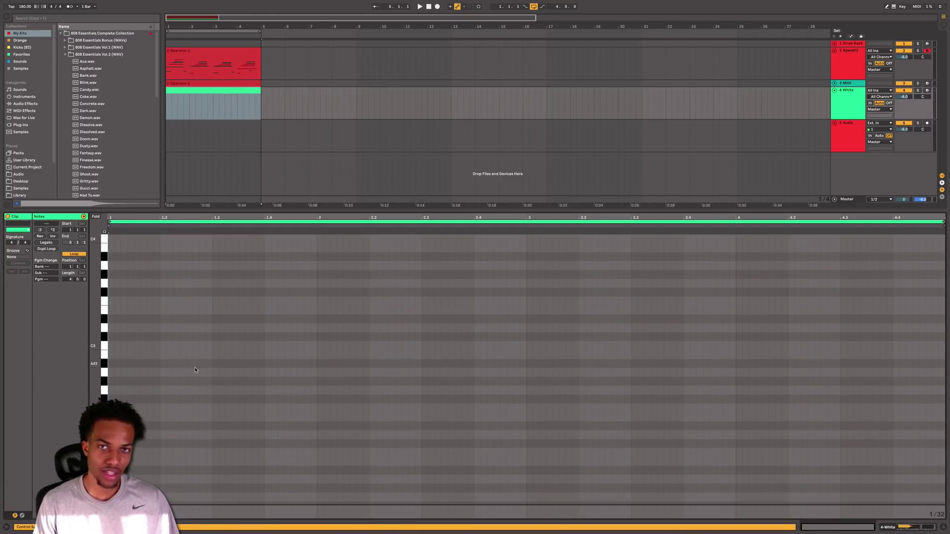
double_click(112, 452)
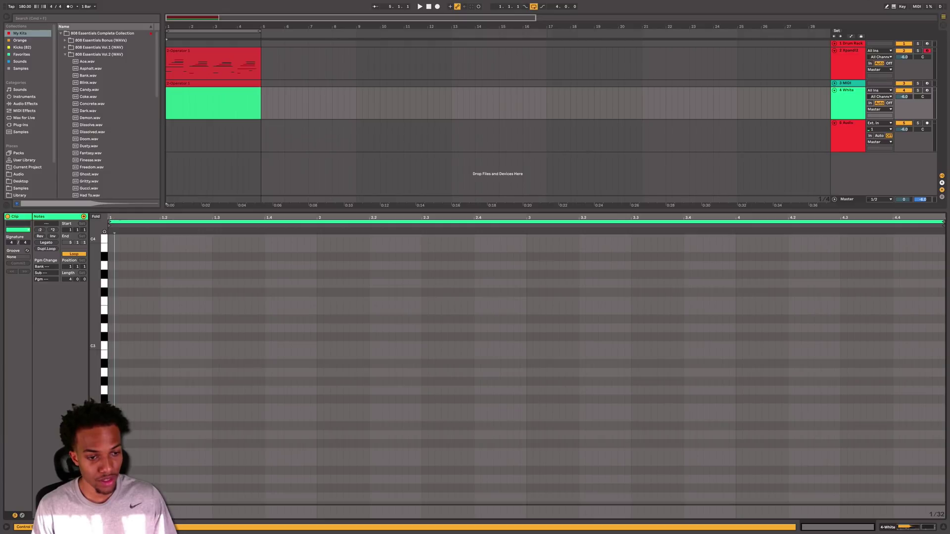
key("space")
left_click_drag(114, 452, 215, 449)
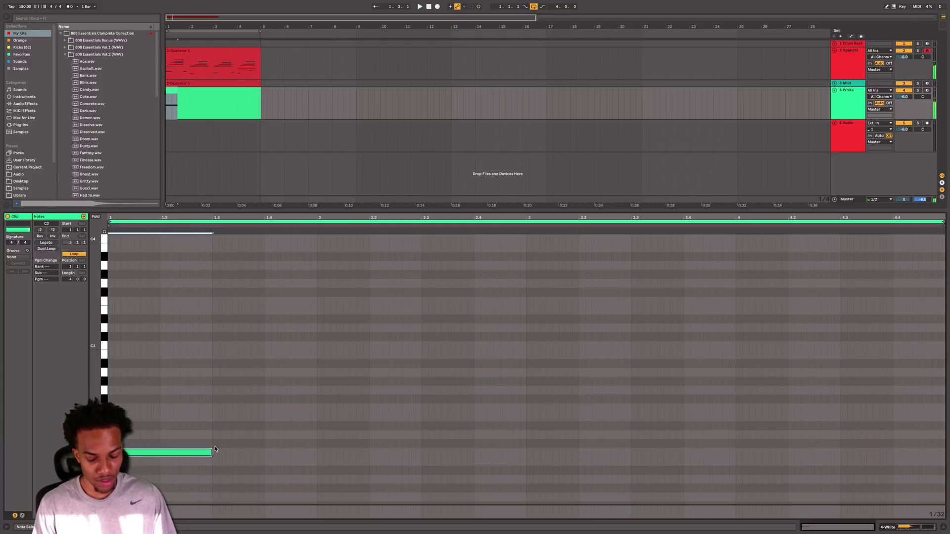
key("shift+Up")
key("shift+Left")
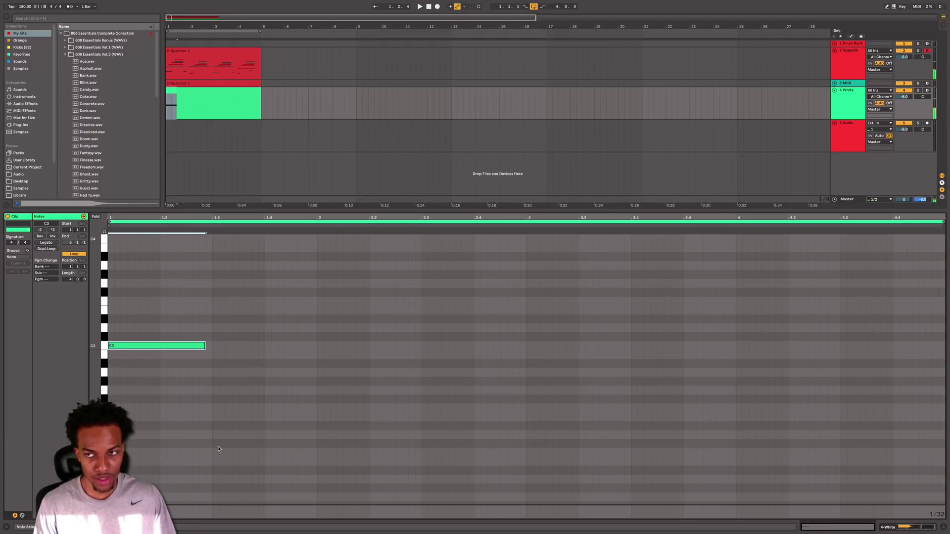
Step: Examine the White sample's waveform and its amplitude and velocity controls in the instrument
key("shift+Tab")
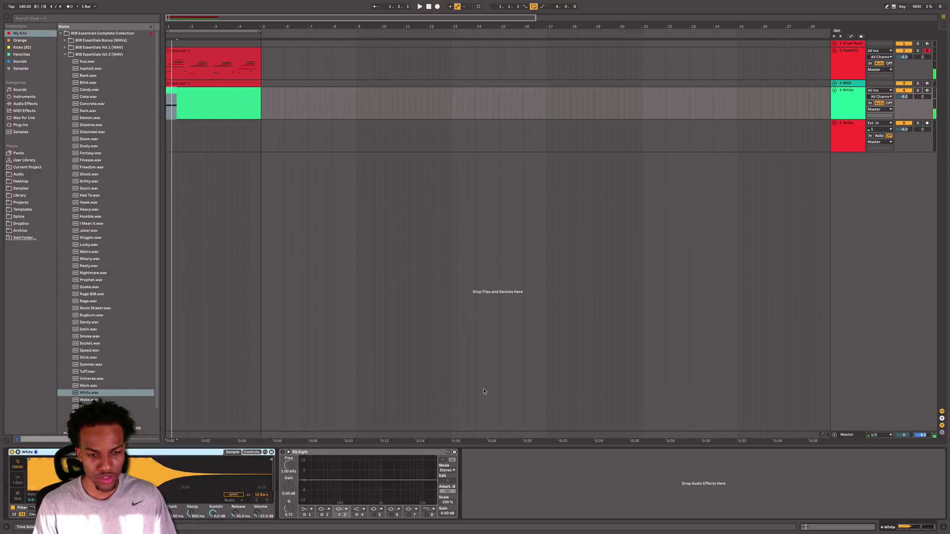
left_click(252, 452)
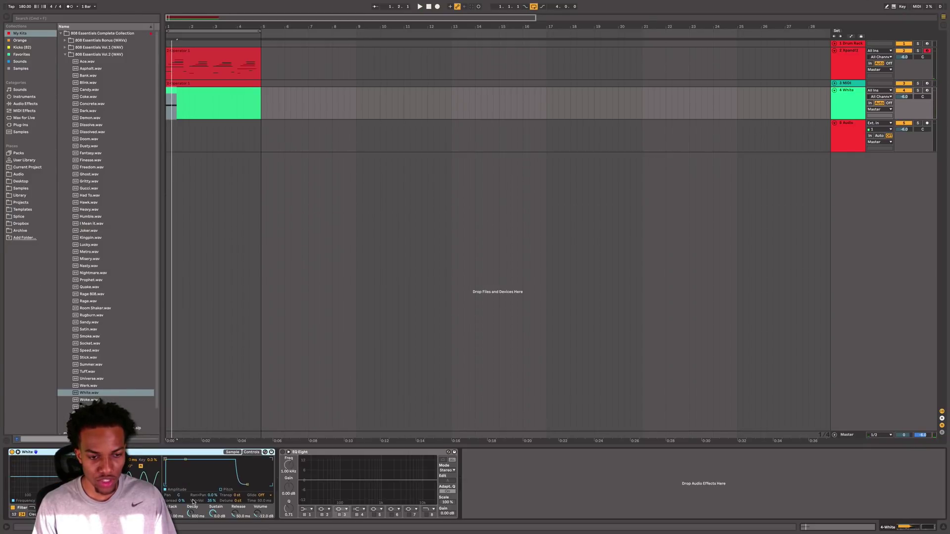
left_click_drag(210, 500, 211, 501)
left_click(232, 452)
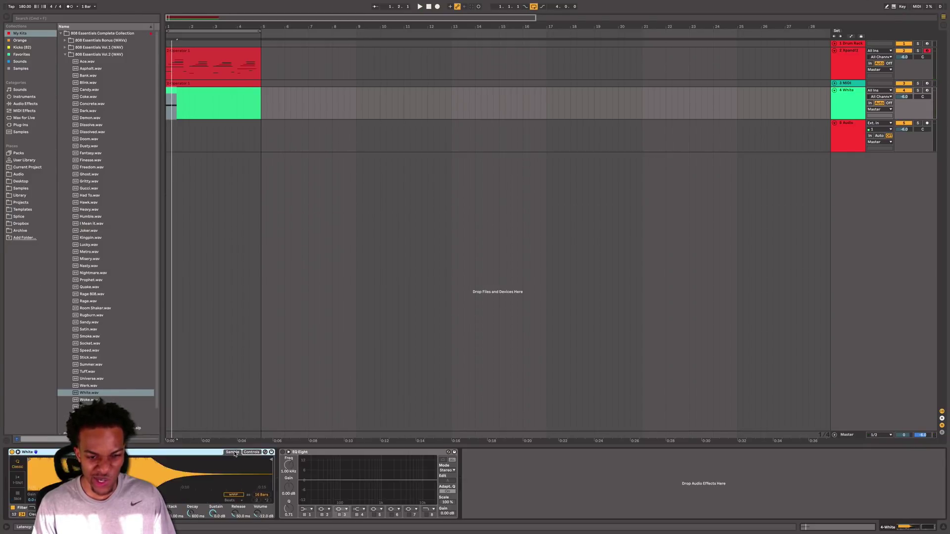
left_click(135, 500)
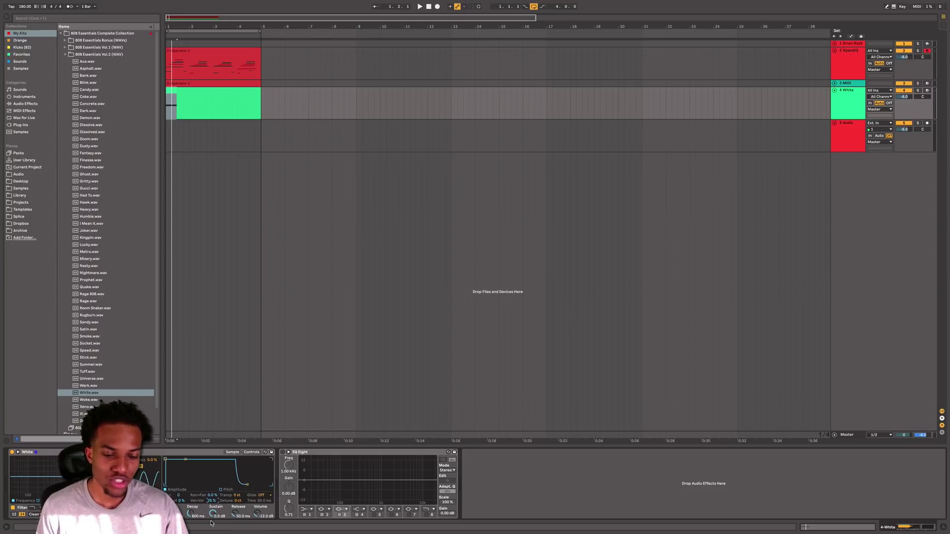
left_click(241, 453)
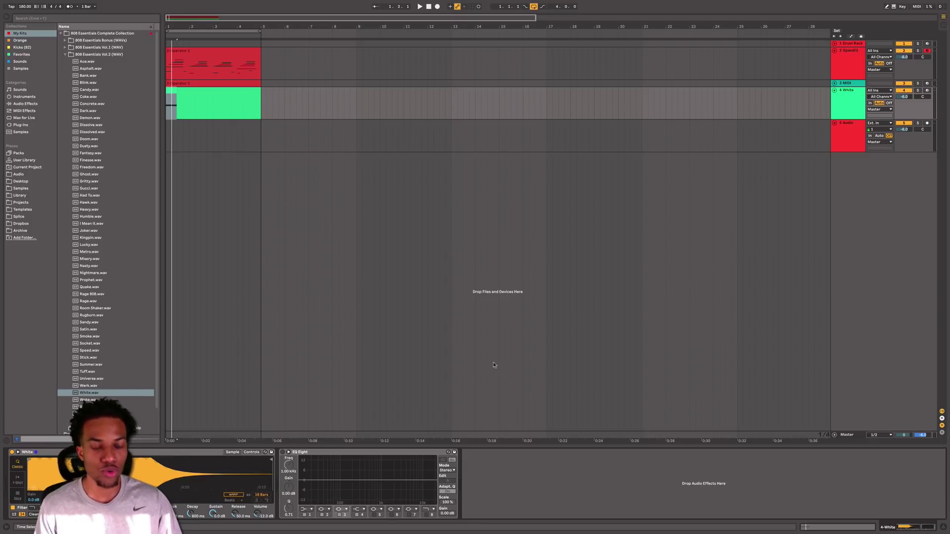
Step: Shorten the White clip's first C3 note to half a beat and add C3 notes at 1.2.3 and 1.4 during playback
double_click(195, 99)
left_click_drag(204, 345, 134, 345)
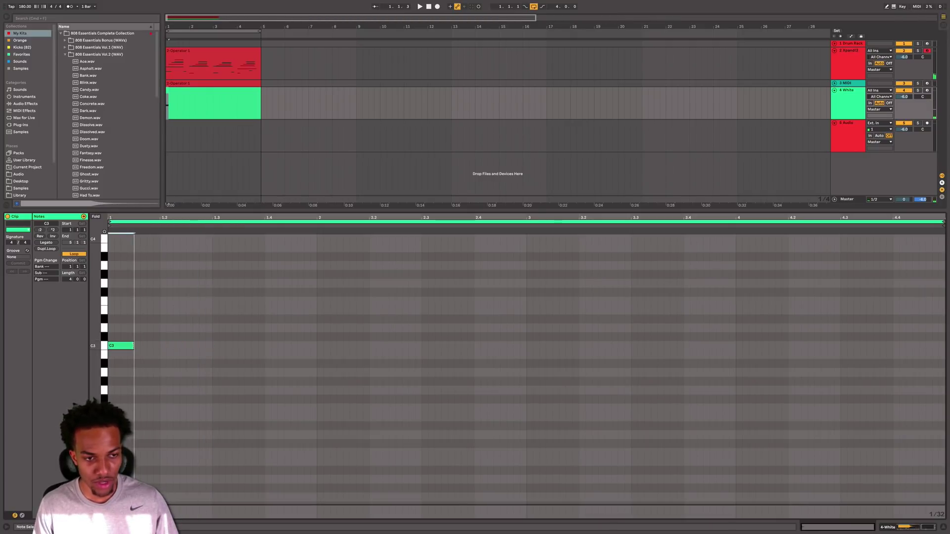
key("space")
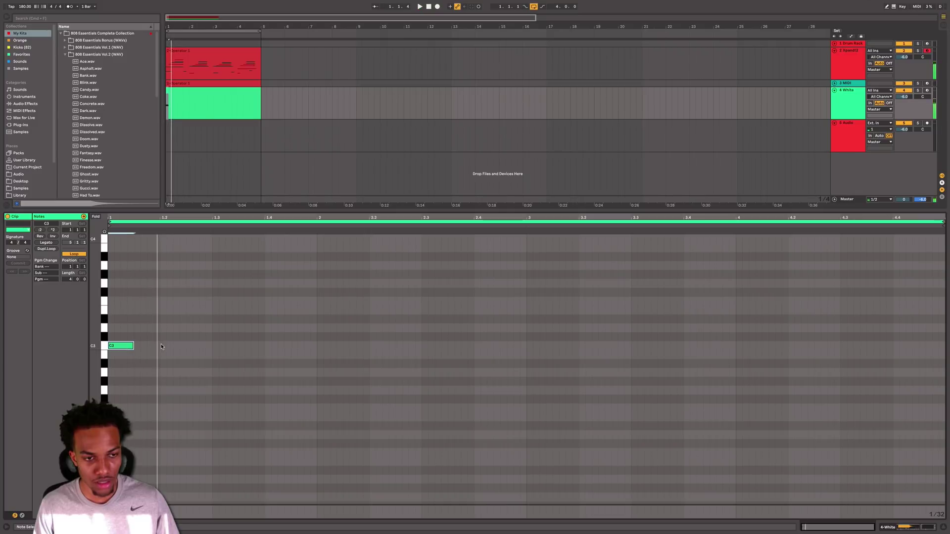
double_click(186, 345)
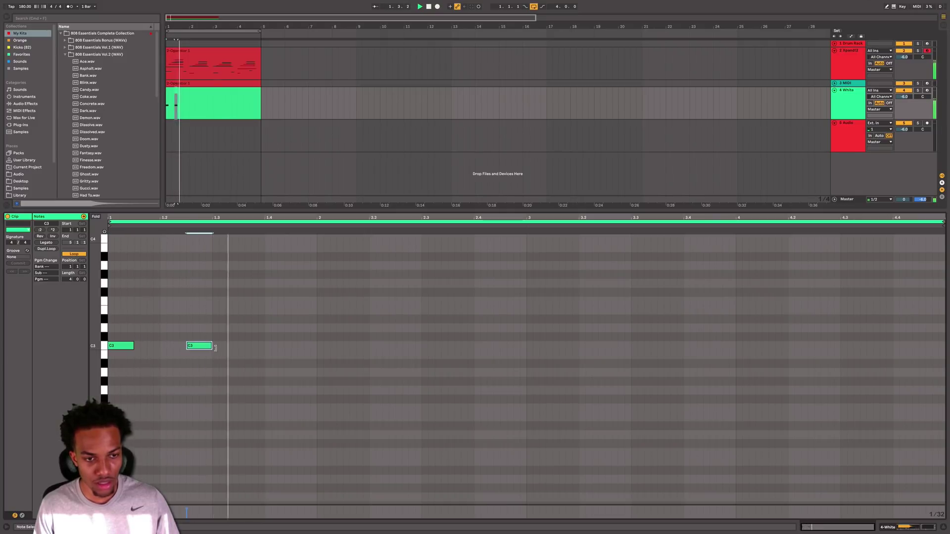
double_click(266, 345)
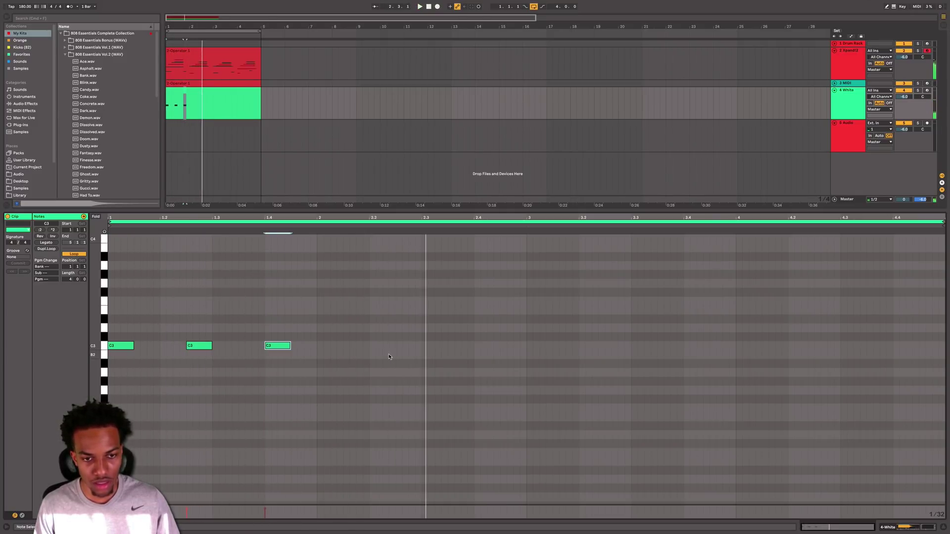
Step: Add a short C3 note at 1.2, move the last C3 note to 1.3.3 and add another short one at 1.4.3
double_click(255, 345)
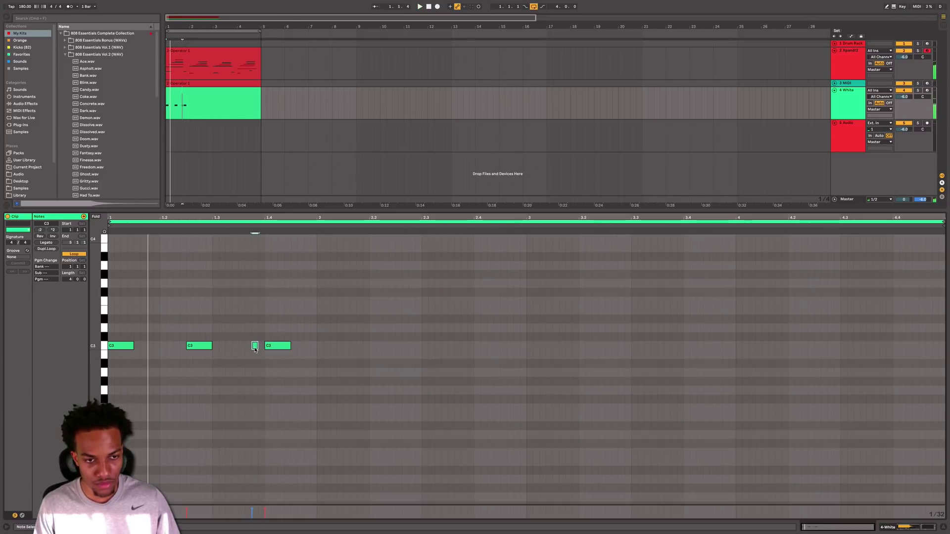
left_click_drag(254, 349, 164, 350)
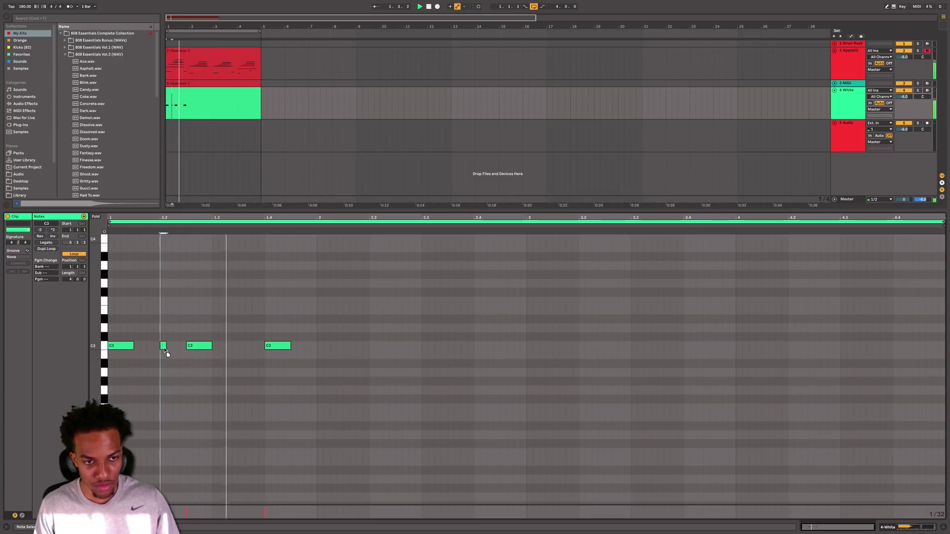
left_click_drag(280, 349, 254, 350)
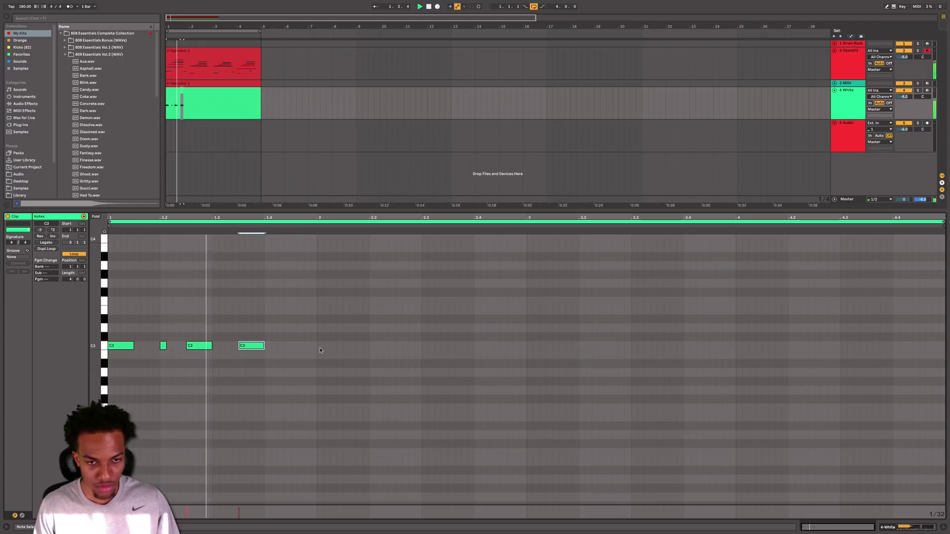
double_click(299, 345)
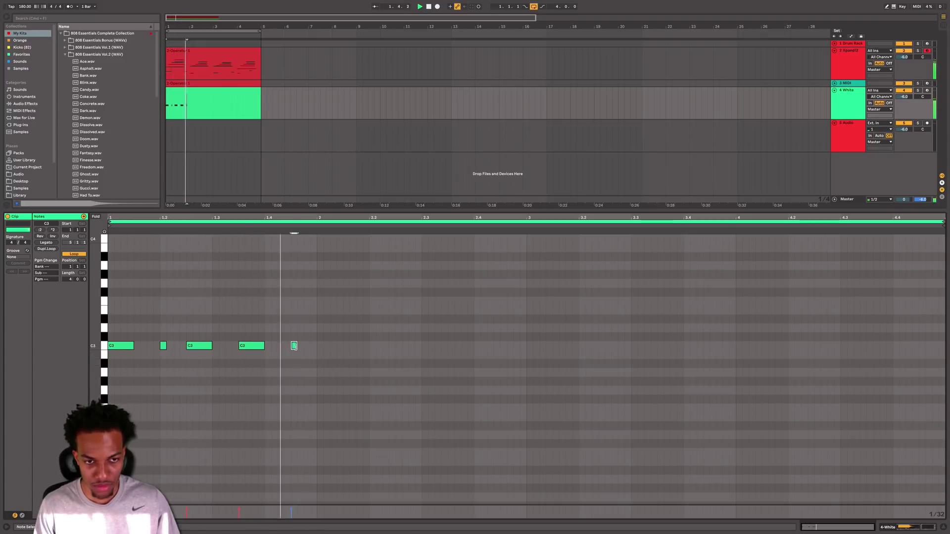
Step: Add A#2 notes in bar 2 of the White clip, a short one at 2.1.3 and a longer one at 2.2
double_click(323, 346)
key("Down")
key("Down")
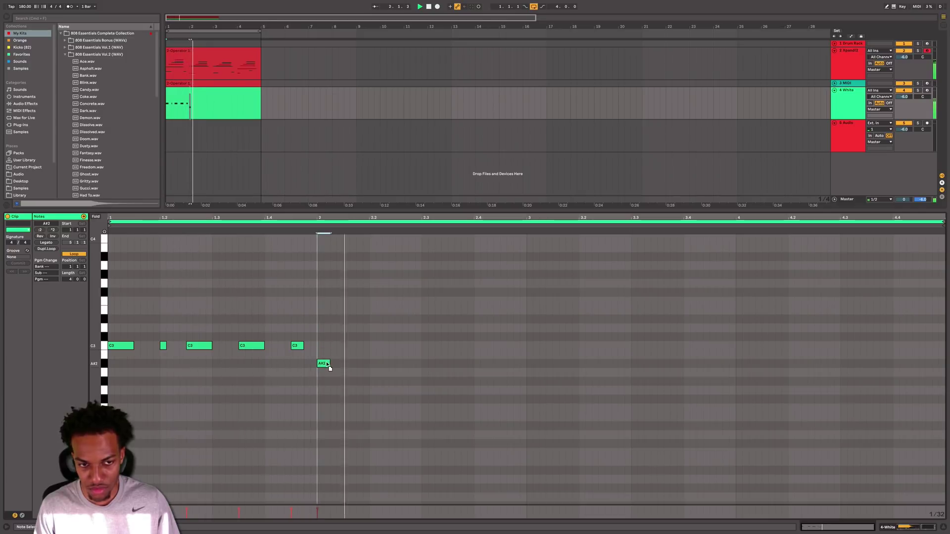
key("Right")
left_click_drag(334, 364, 401, 364)
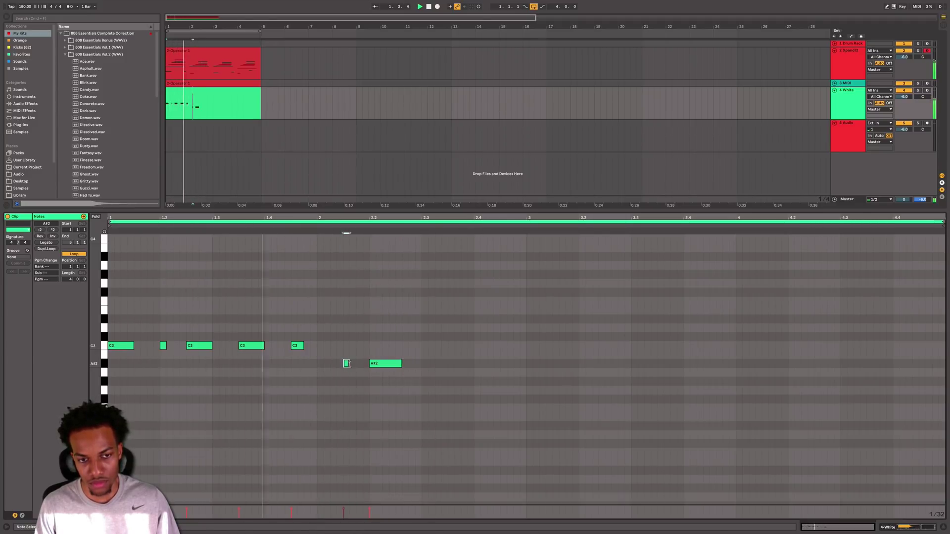
Step: Lengthen the short note at 2.1.3 slightly and lower both bar 2 notes three semitones to G2
left_click_drag(348, 363, 356, 364)
key("Down")
key("Down")
key("Down")
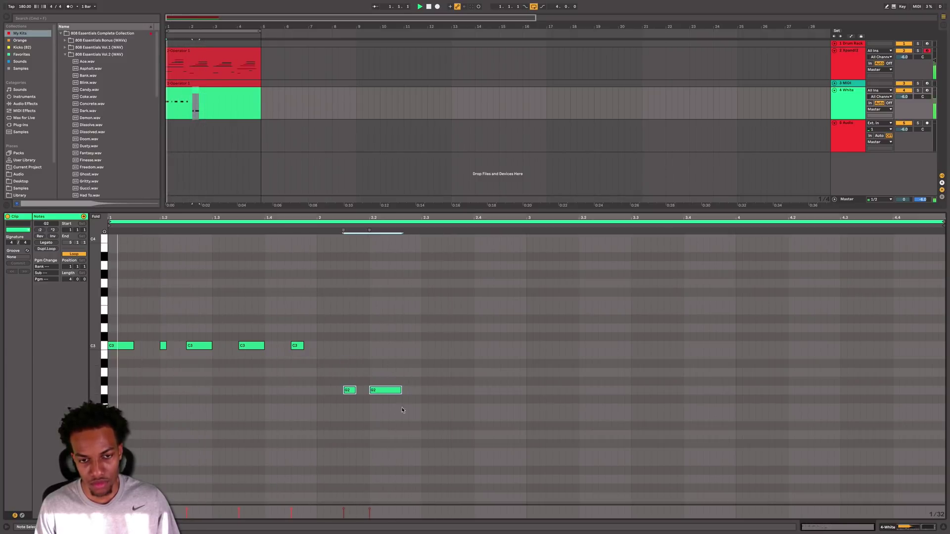
Step: Add a third G2 note at 2.3.3, matching the length of the note at 2.2
left_click(402, 404)
left_click(388, 390)
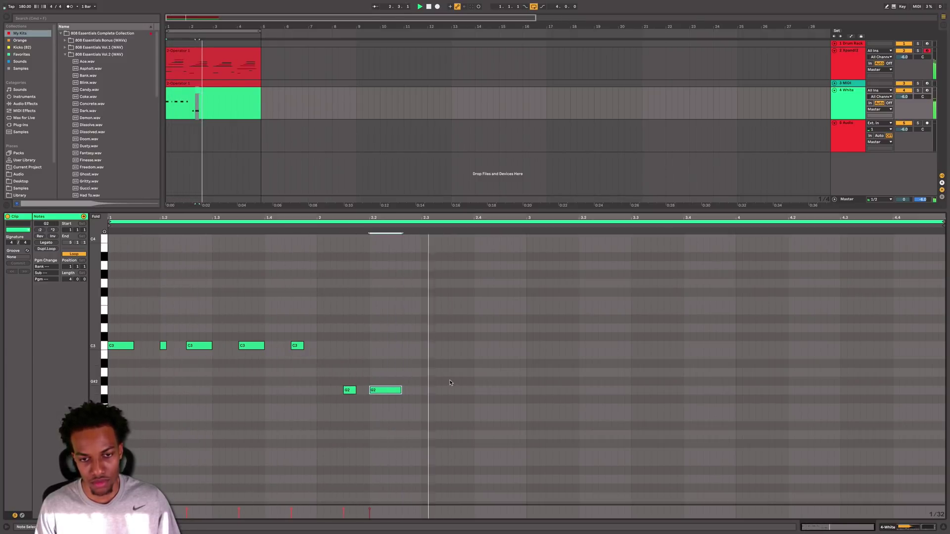
double_click(452, 391)
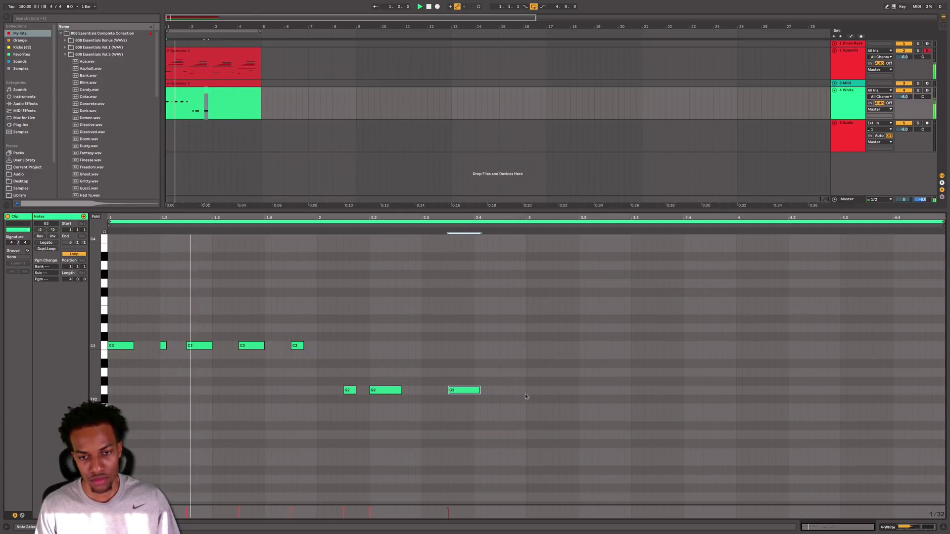
Step: Stop playback and check the low notes of bars 1 and 3 in the Xpand!2 melody clip
left_click(230, 58)
key("space")
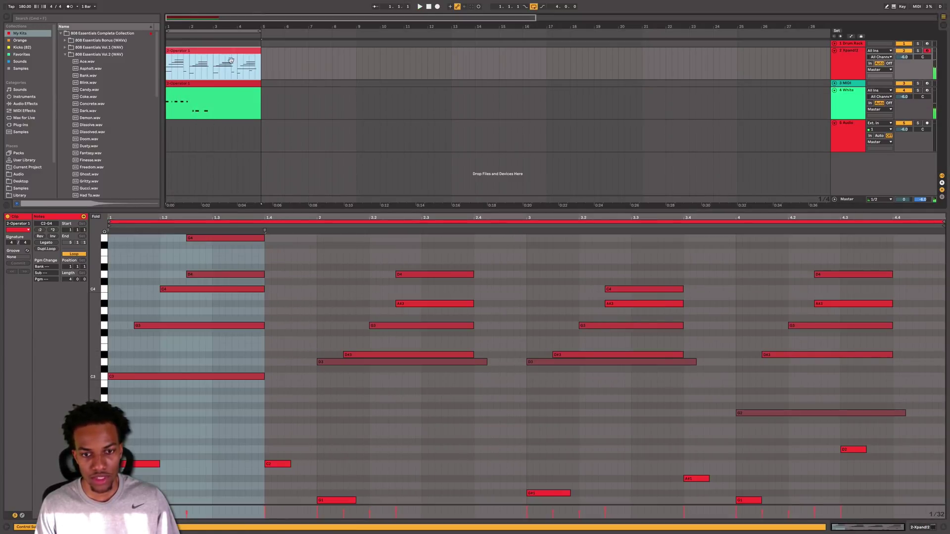
left_click_drag(166, 395, 265, 354)
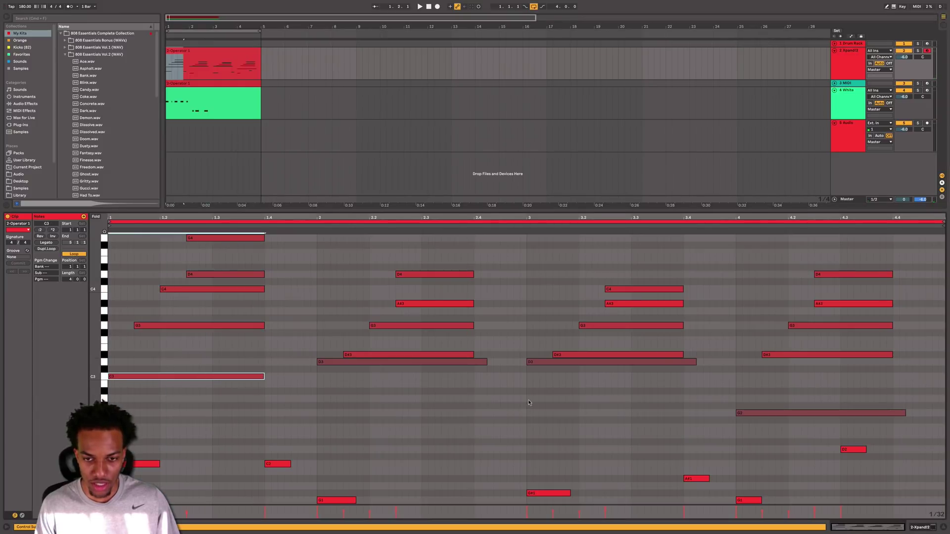
left_click(549, 362)
scroll(550, 364, "down", 5)
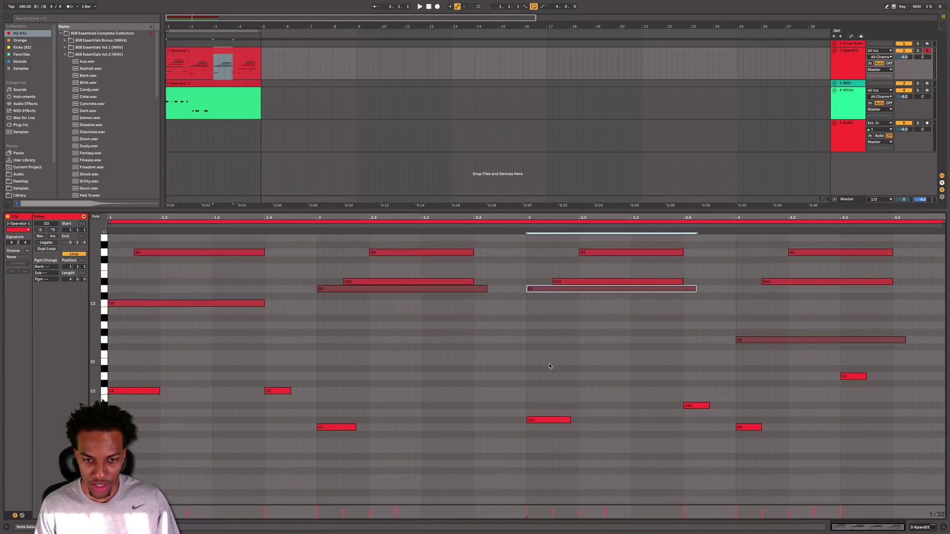
Step: Check the melody's low note at the start of bar 3 and add a matching G#2 note at 3.1 in the White clip
scroll(551, 366, "up", 1)
left_click(549, 435)
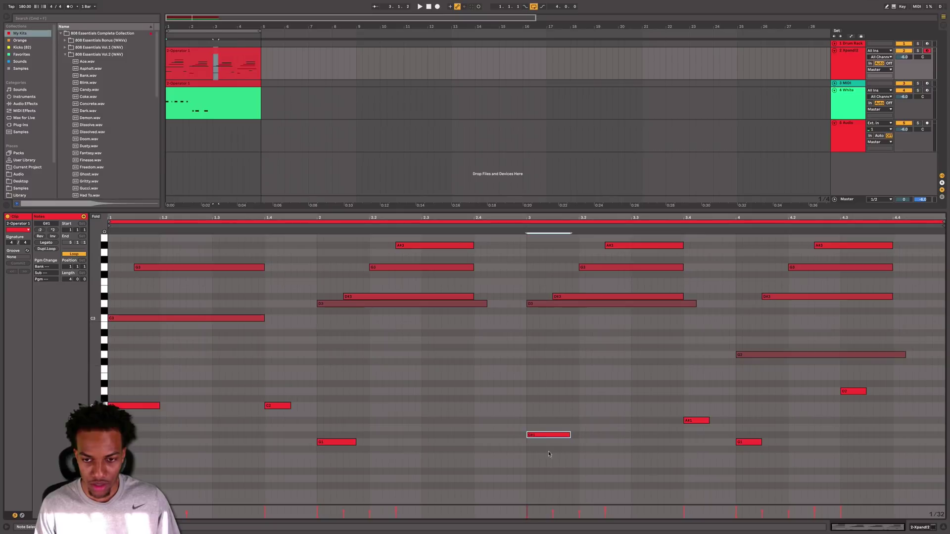
scroll(503, 414, "up", 1)
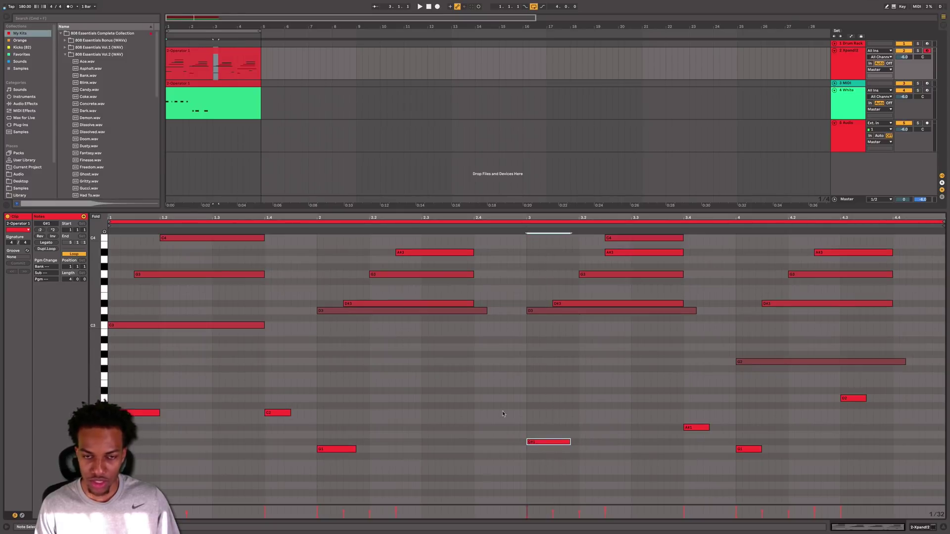
left_click(208, 88)
left_click(458, 267)
left_click(533, 367)
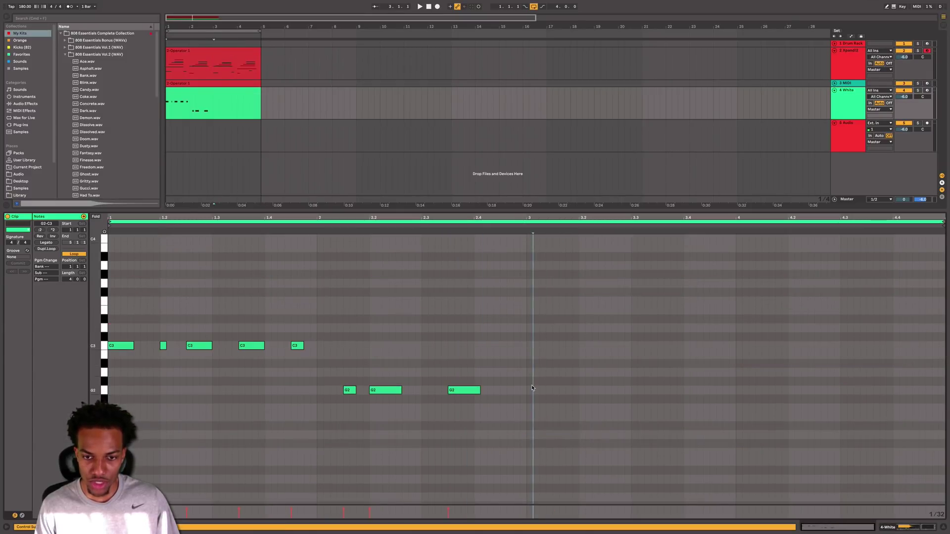
key("space")
left_click_drag(532, 381, 567, 383)
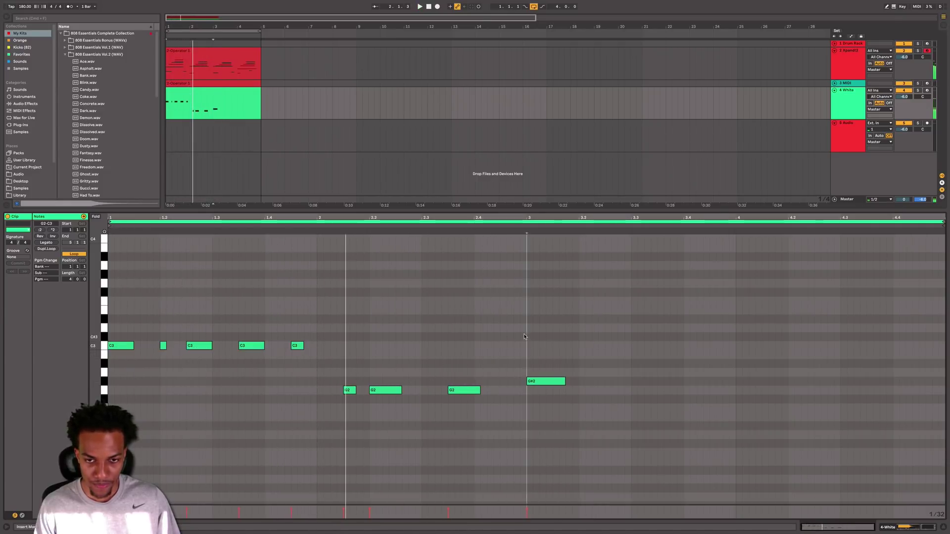
Step: Replace the bar 3 note in the White clip with a copy of the bar 1 pattern, raised two semitones to D3
left_click_drag(524, 335, 552, 408)
key("Delete")
key("ctrl+v")
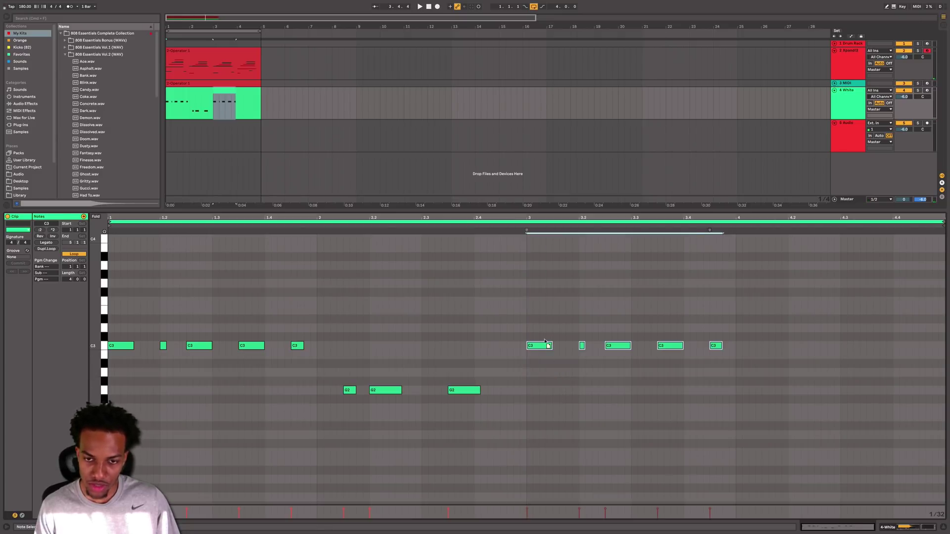
left_click_drag(544, 341, 546, 331)
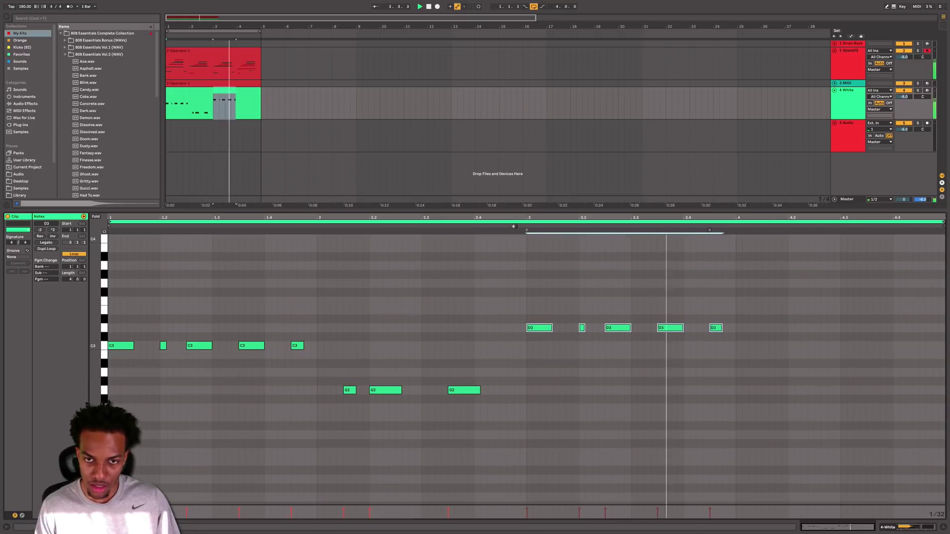
Step: Audition lower pitches, including A#2 and A2, for the bar 3 notes during playback and return them to D3
key("Down")
key("Down")
key("Down")
key("Down")
key("Down")
key("Down")
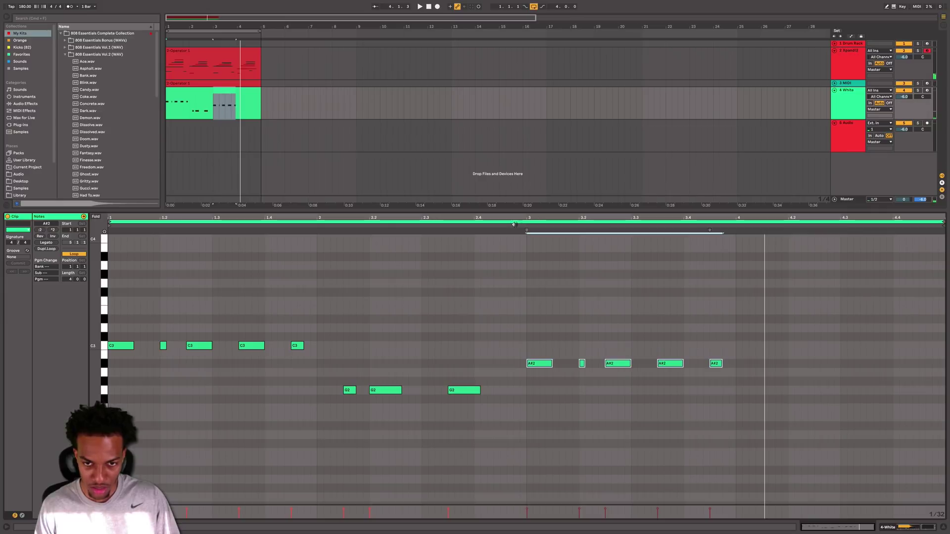
key("Up")
key("Up")
key("Up")
key("Up")
key("Up")
key("Up")
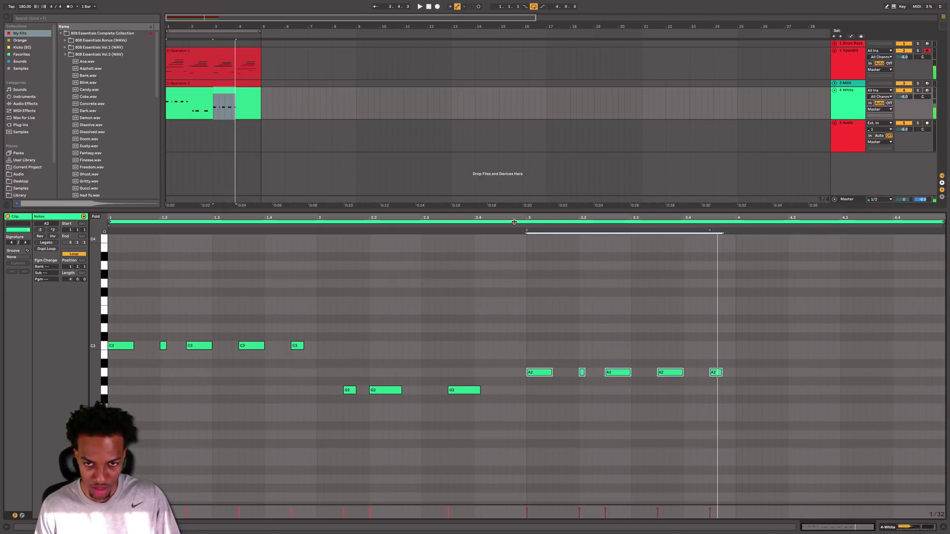
Step: Stop playback, check the melody clip's notes, and copy the three G2 notes of bar 2 into bar 4 of the White clip
left_click(254, 61)
key("space")
left_click_drag(738, 382, 809, 356)
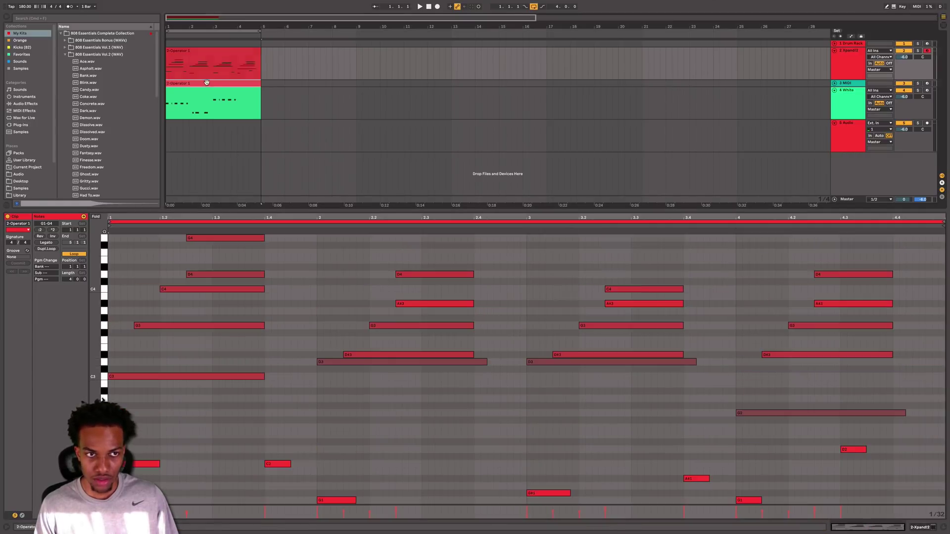
left_click(209, 106)
left_click_drag(525, 399, 318, 391)
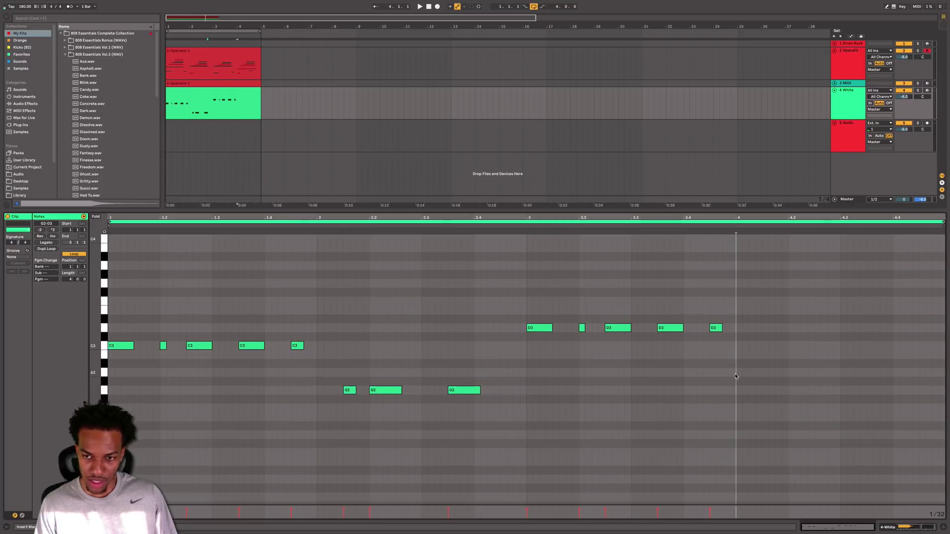
key("ctrl+d")
Step: Move the White track directly below the Xpand!2 track
left_click(214, 99)
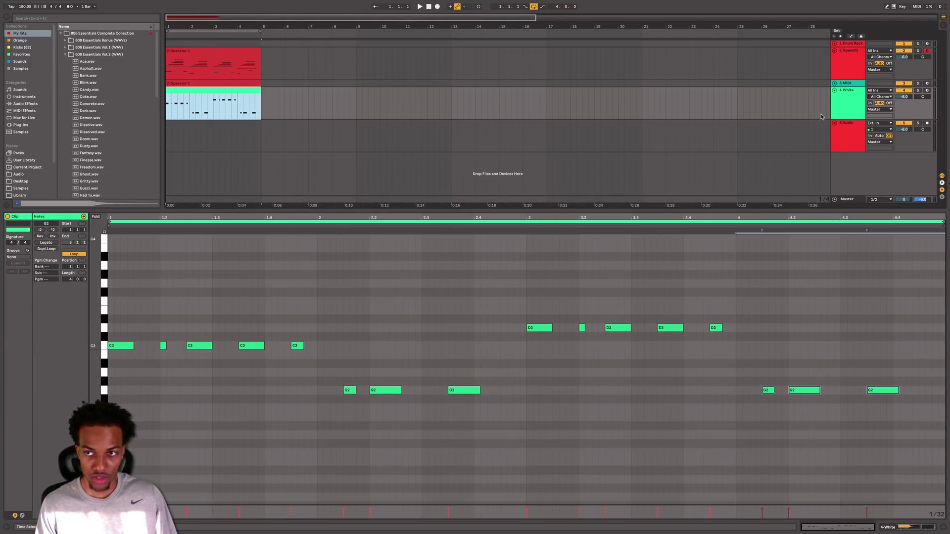
left_click(854, 94)
left_click_drag(852, 84, 852, 81)
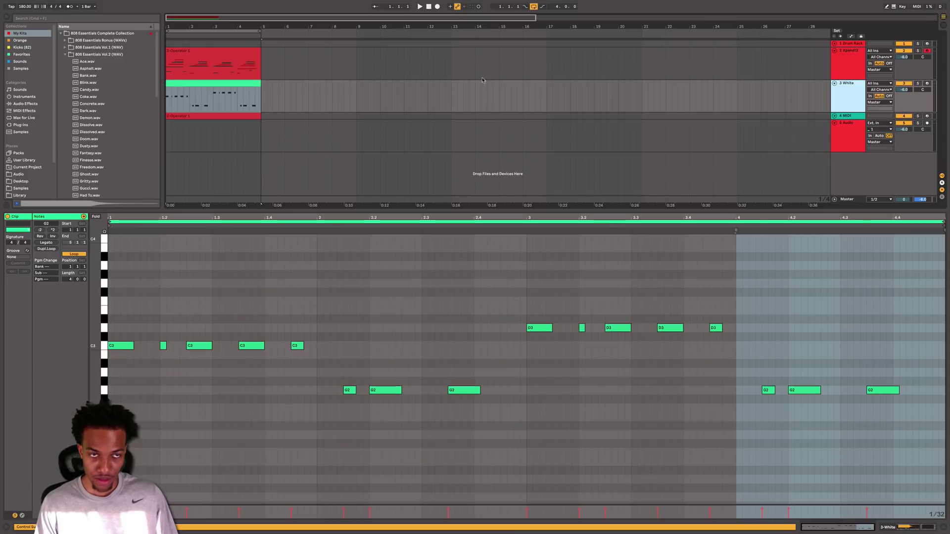
Step: Show the melody and White clips together in the note editor and compare the 808 notes of bars 1 and 2 with the melody
left_click(247, 58, "shift")
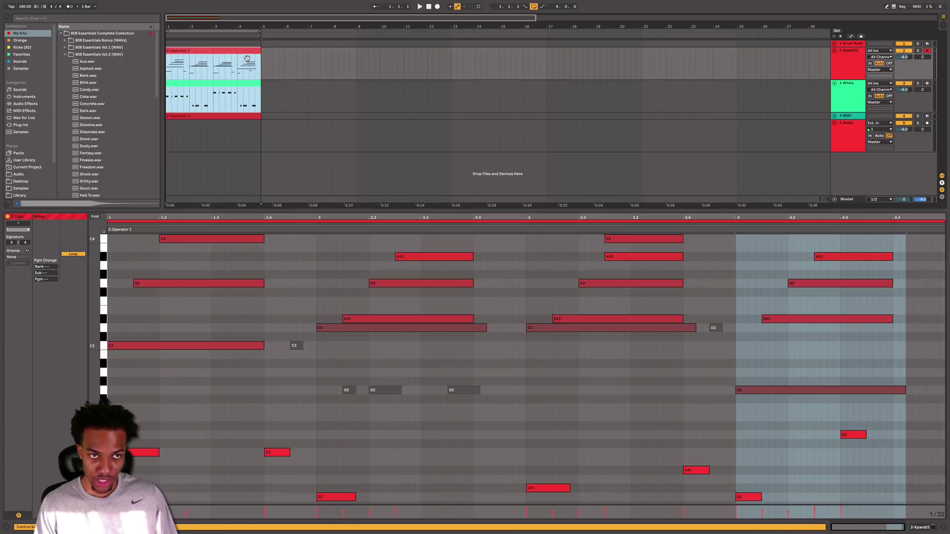
left_click(320, 223)
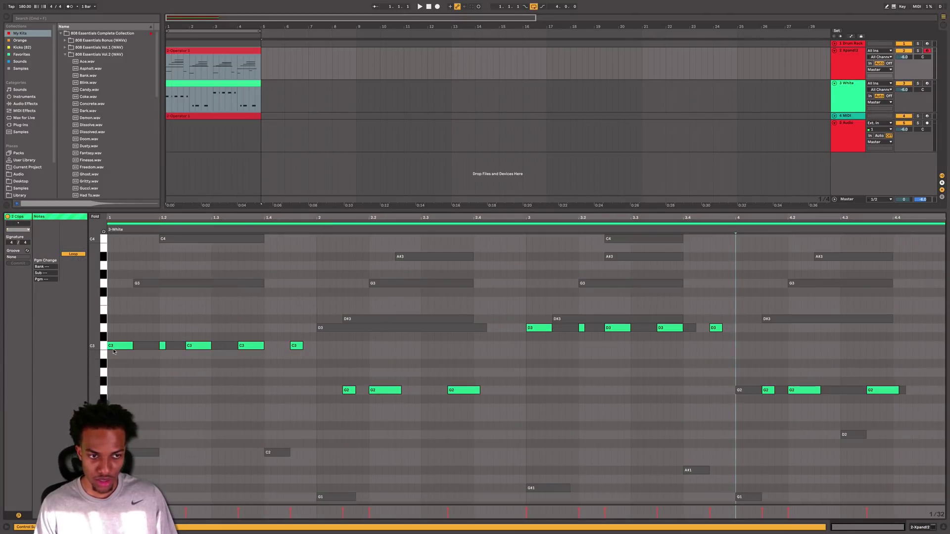
left_click_drag(113, 351, 321, 325)
scroll(334, 406, "down", 2)
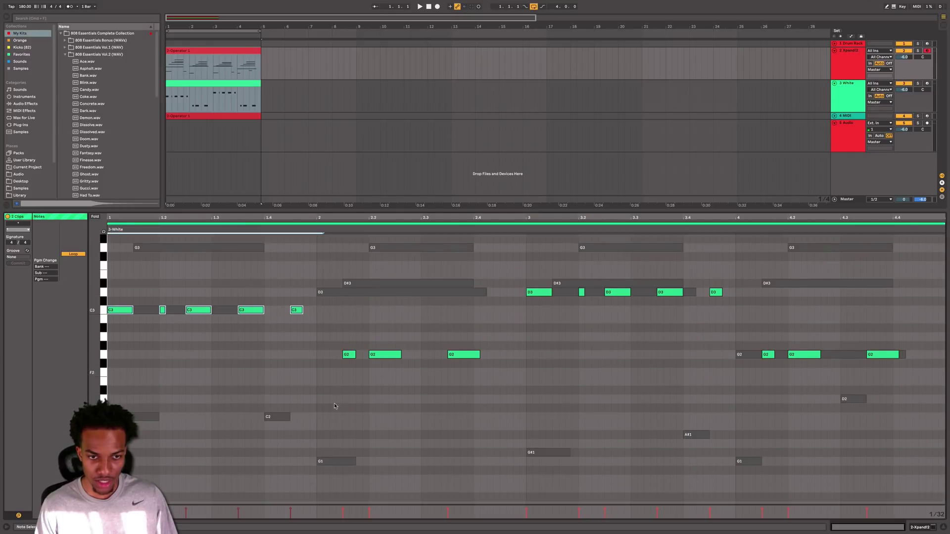
scroll(334, 406, "up", 1)
left_click_drag(331, 413, 492, 352)
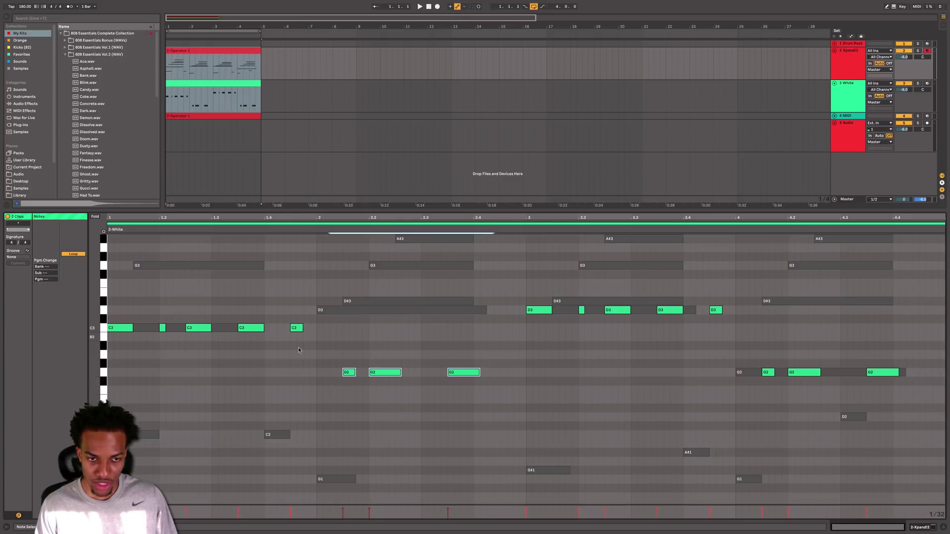
left_click_drag(418, 373, 536, 335)
left_click(315, 331)
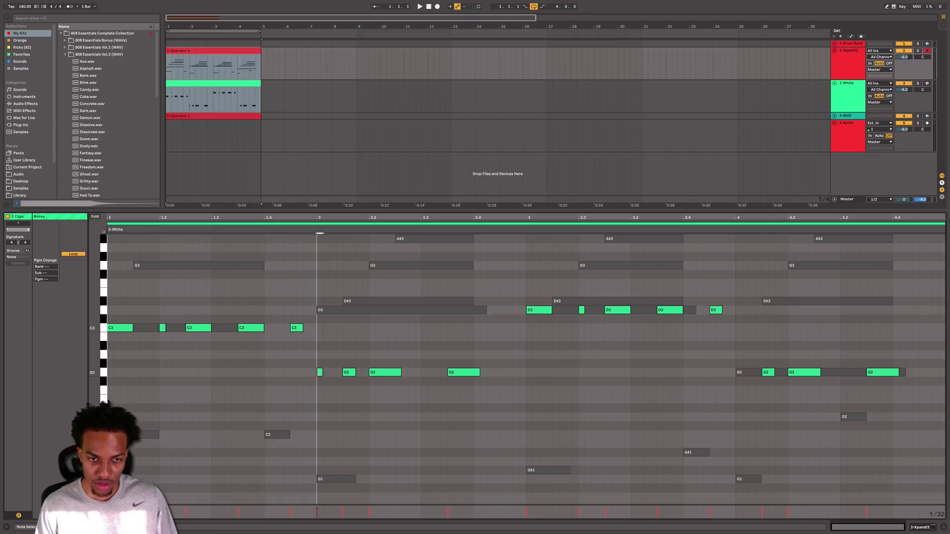
left_click_drag(326, 386, 508, 361)
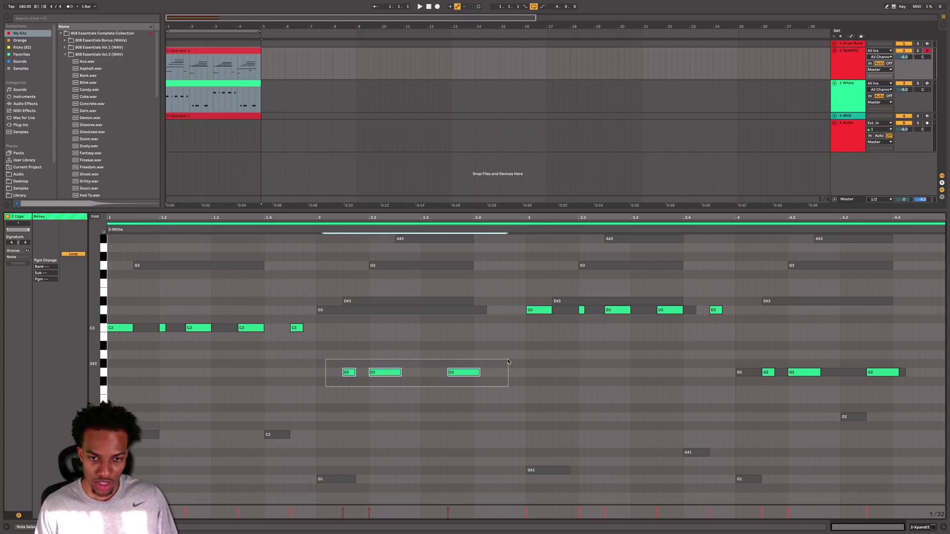
left_click(419, 267)
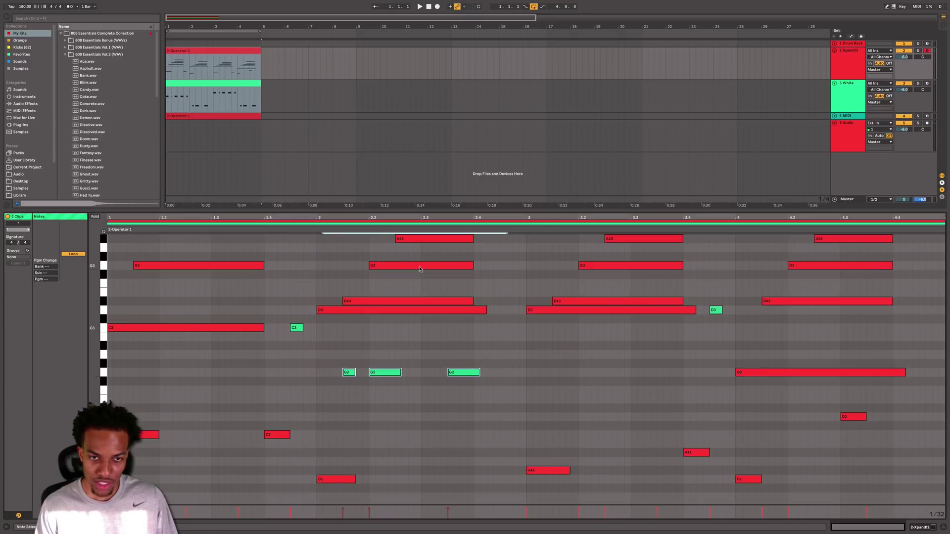
left_click_drag(315, 414, 510, 362)
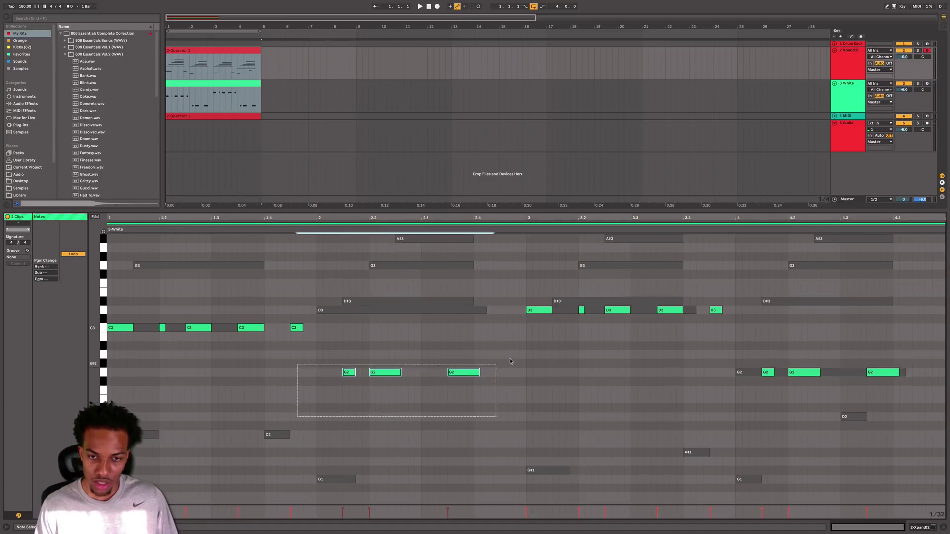
Step: Raise the five D3 notes in bar 3 of the White clip one octave to D4 and play the loop
key("space")
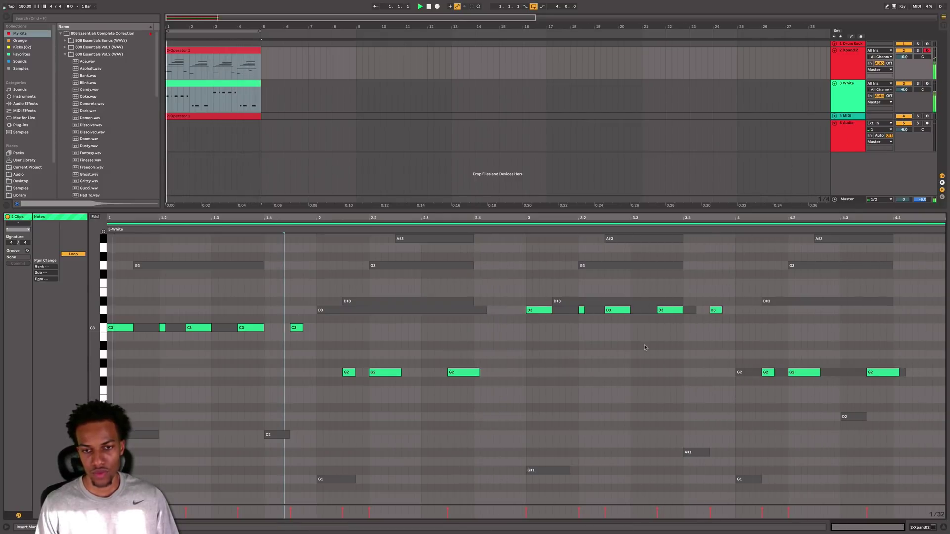
left_click(573, 315)
left_click_drag(534, 331, 720, 302)
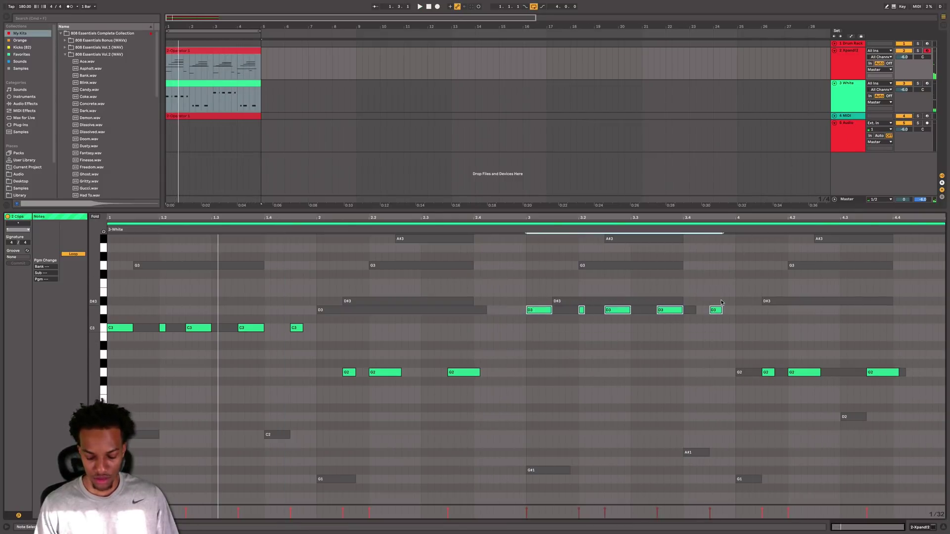
key("shift+Up")
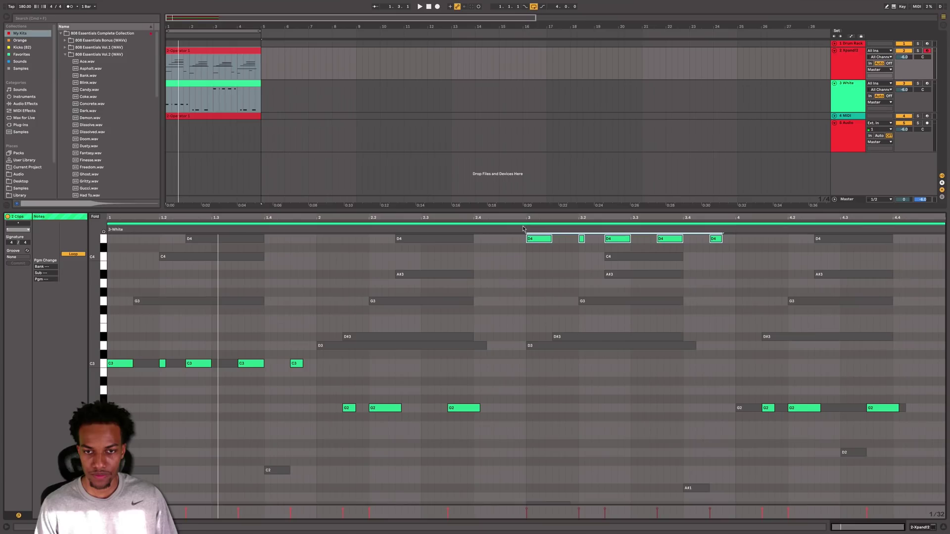
key("space")
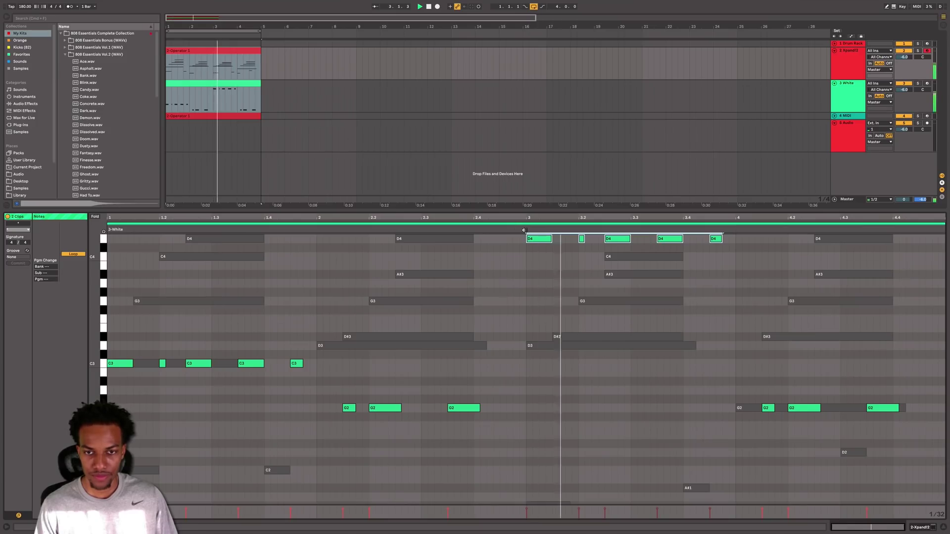
Step: Audition pitches below D4 for the bar 3 notes during playback, stepping through C4, A#3 and G#3
key("Down")
key("Down")
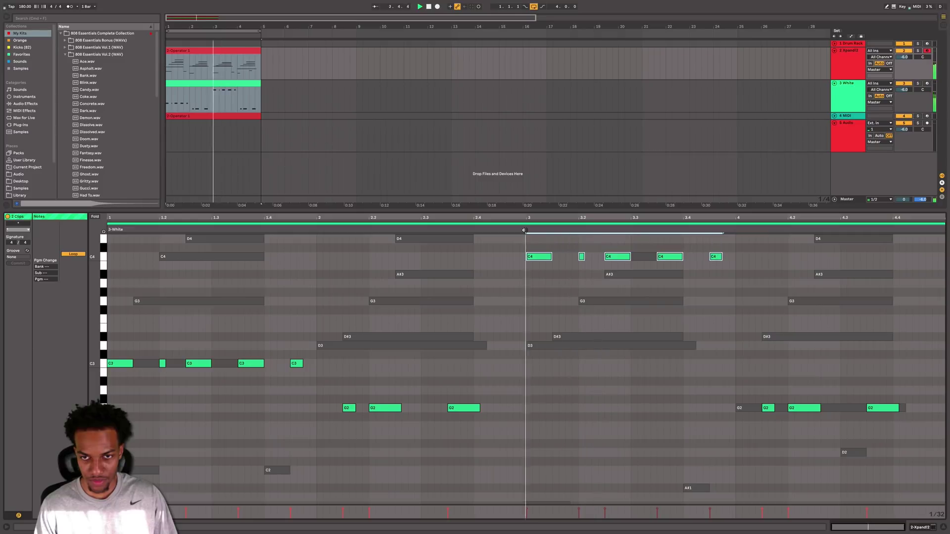
key("Down")
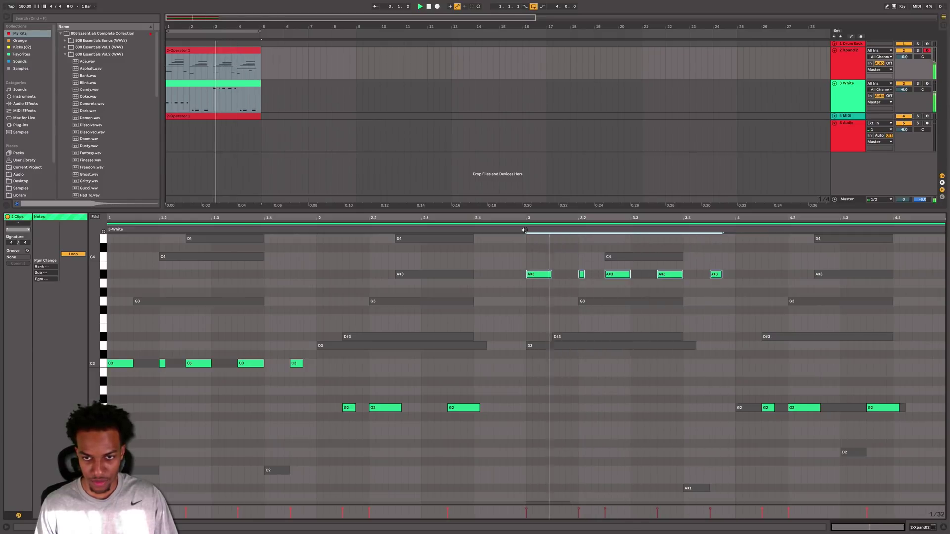
key("Down")
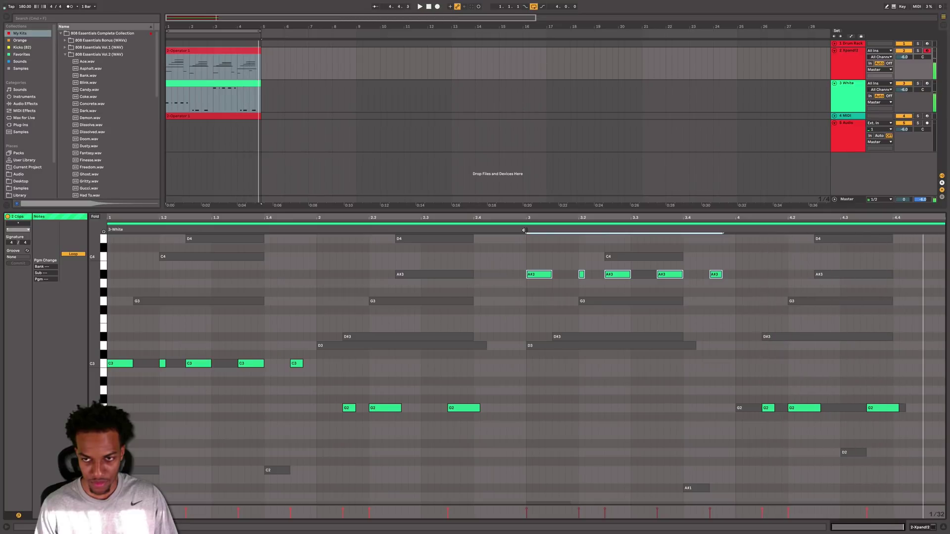
key("Down")
key("Down")
key("Down")
key("Up")
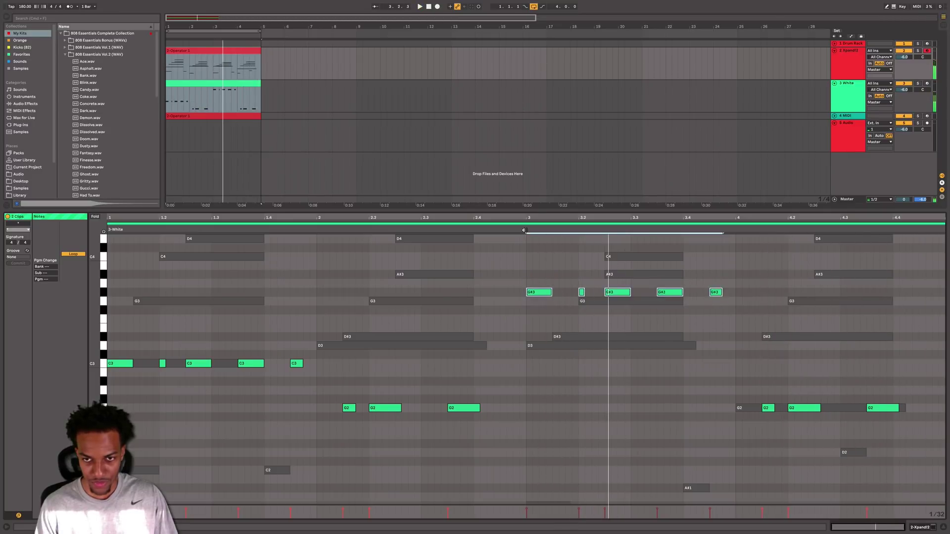
key("Up")
key("Up")
key("Up")
key("Down")
Step: Drop the bar 3 notes one octave and settle them on G#2
key("shift+Down")
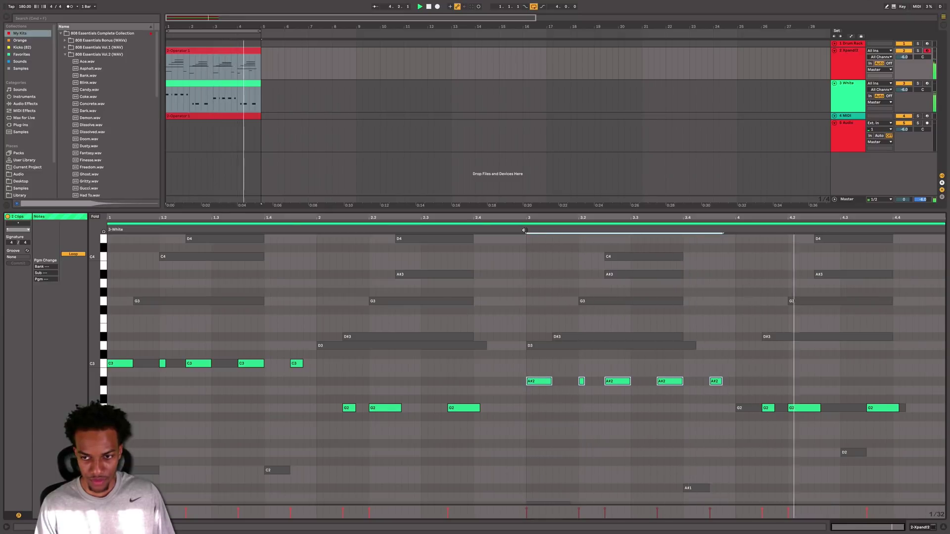
key("Down")
key("Down")
key("Down")
key("Down")
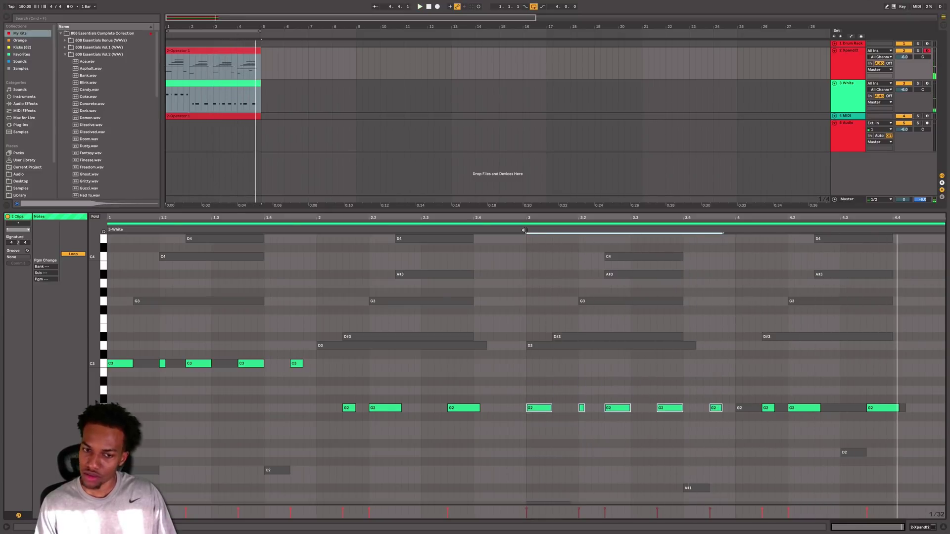
key("Up")
key("Up")
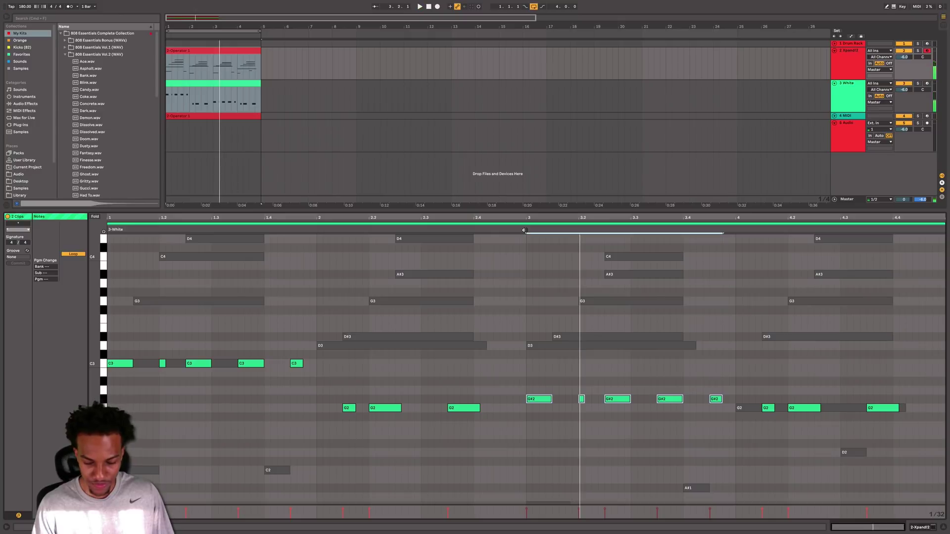
Step: Try the bar 3 notes and the whole White pattern one octave higher, returning each to its previous octave
key("shift+Up")
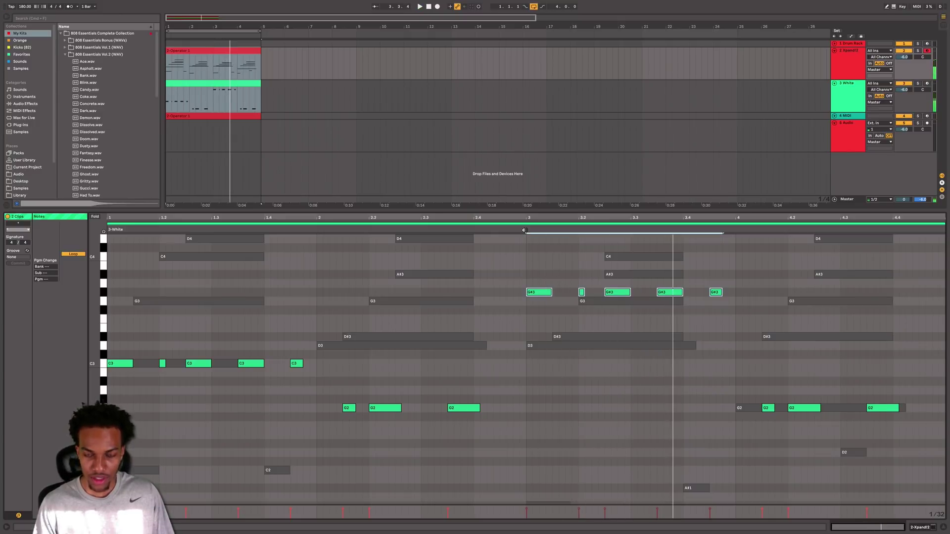
key("shift+Down")
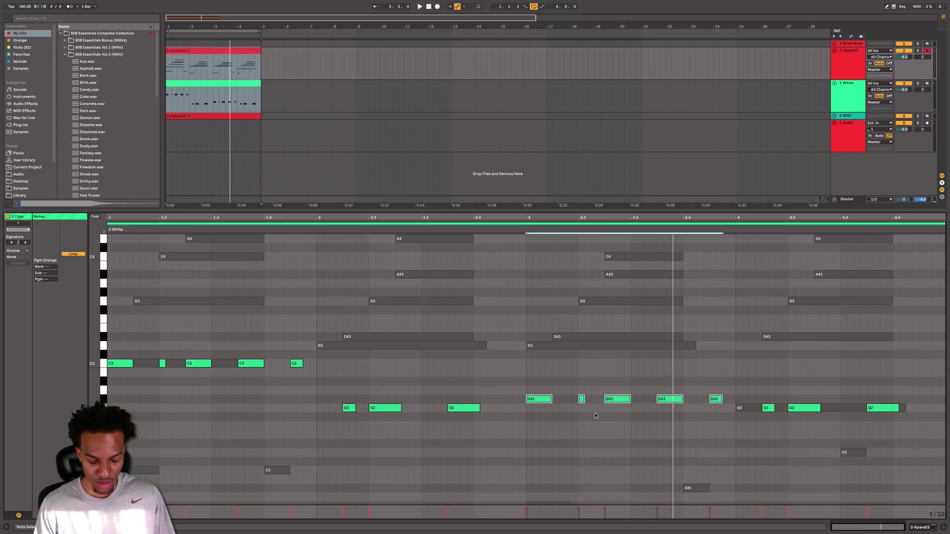
key("super+a")
key("shift+Up")
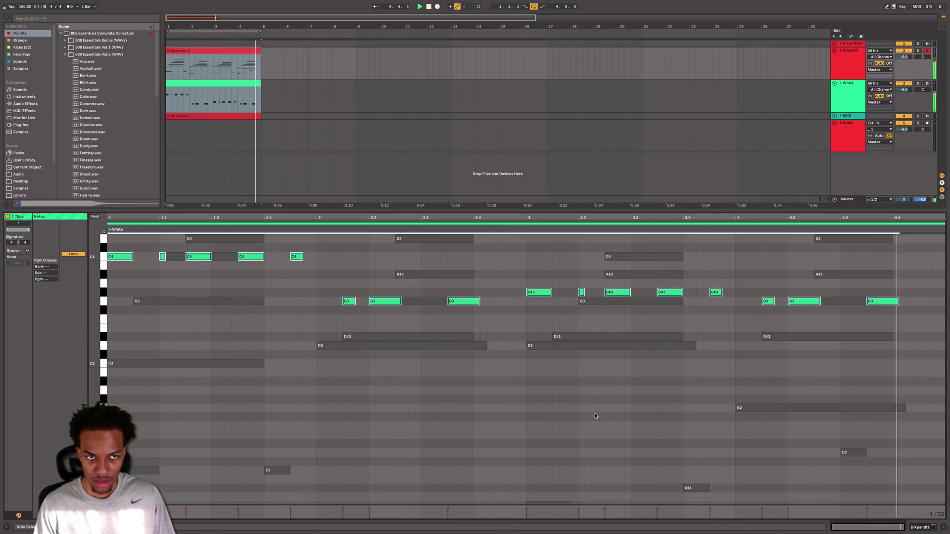
key("shift+Down")
Step: Bring up the White track's sampler, set its sustain to -inf dB and play the 808 soloed
left_click(923, 523)
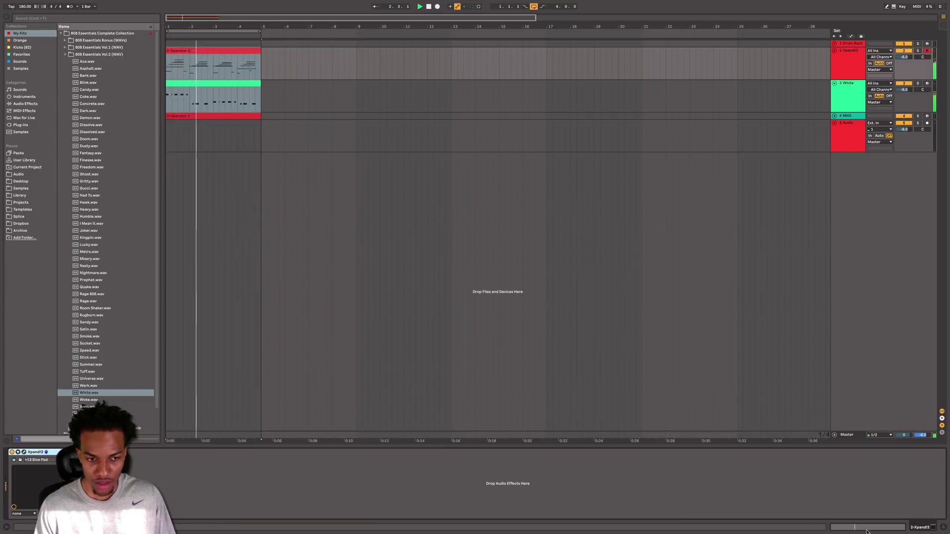
left_click(858, 99)
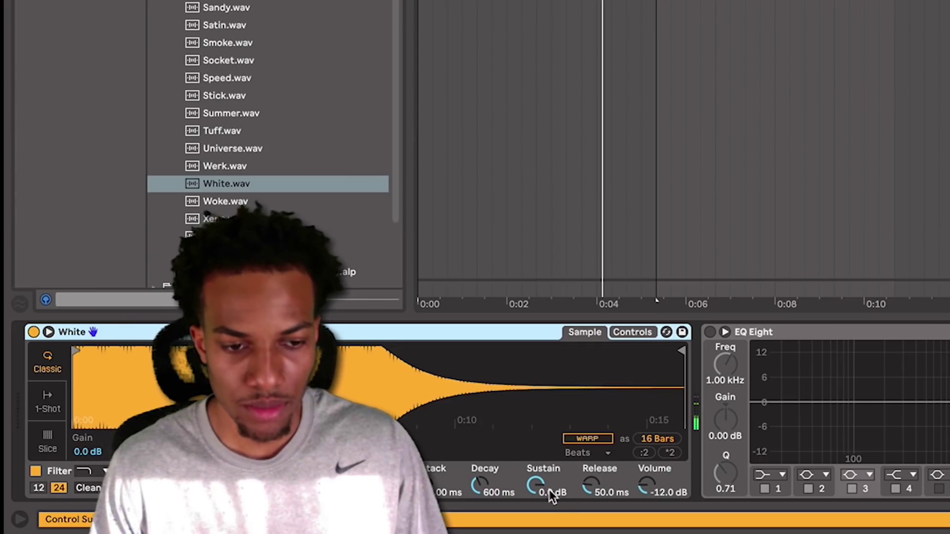
left_click_drag(219, 516, 219, 531)
left_click_drag(536, 485, 536, 517)
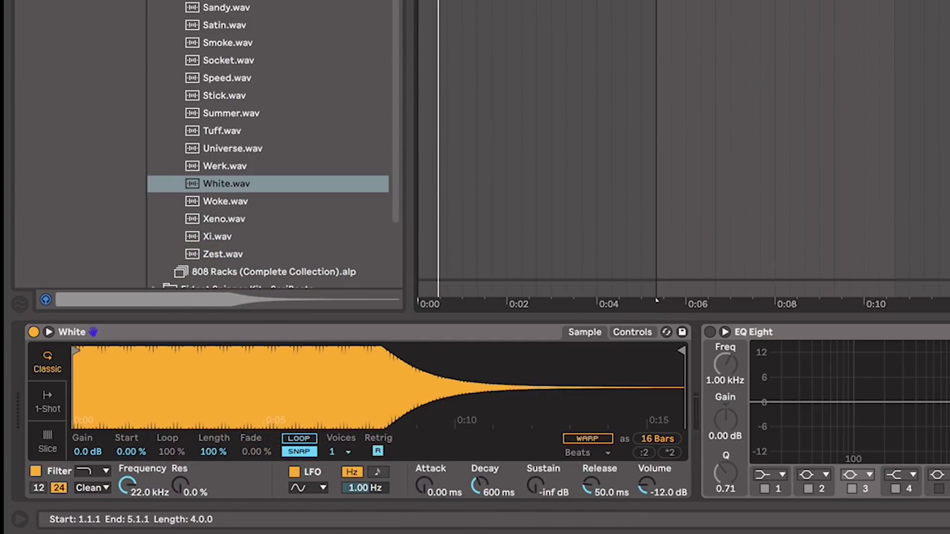
key("space")
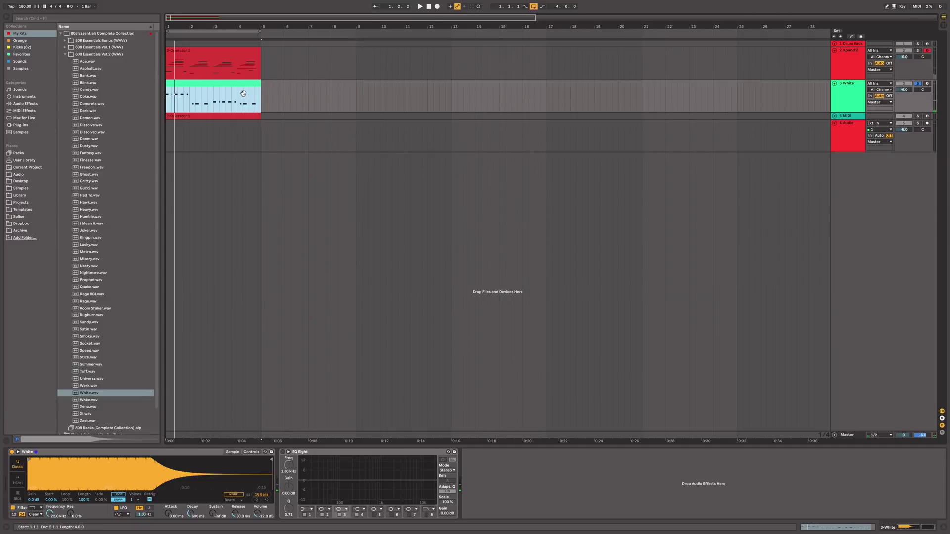
key("XF86AudioRaiseVolume")
key("space")
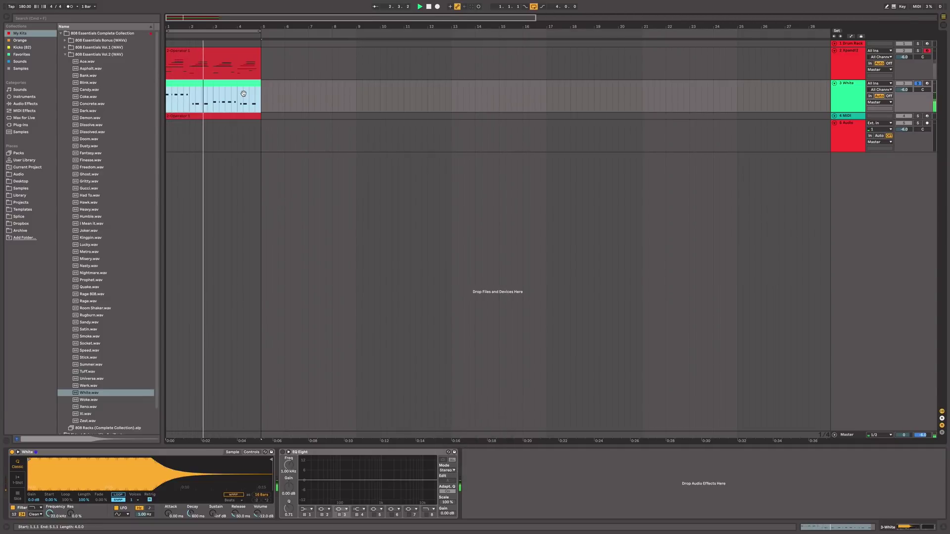
Step: Lengthen the White sampler's decay to about 6.2 s, with sustain at -24 dB and volume at -6.29 dB
left_click_drag(189, 517, 189, 514)
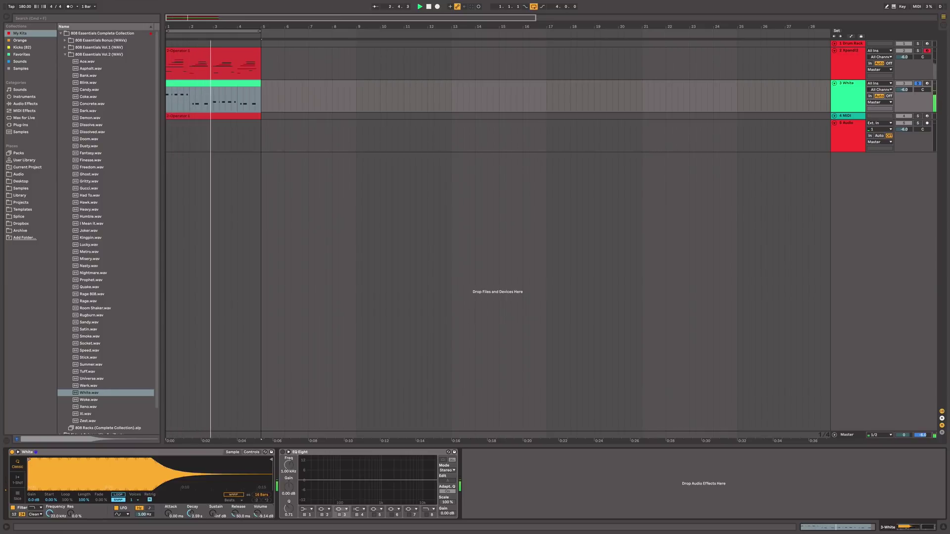
left_click_drag(258, 514, 257, 518)
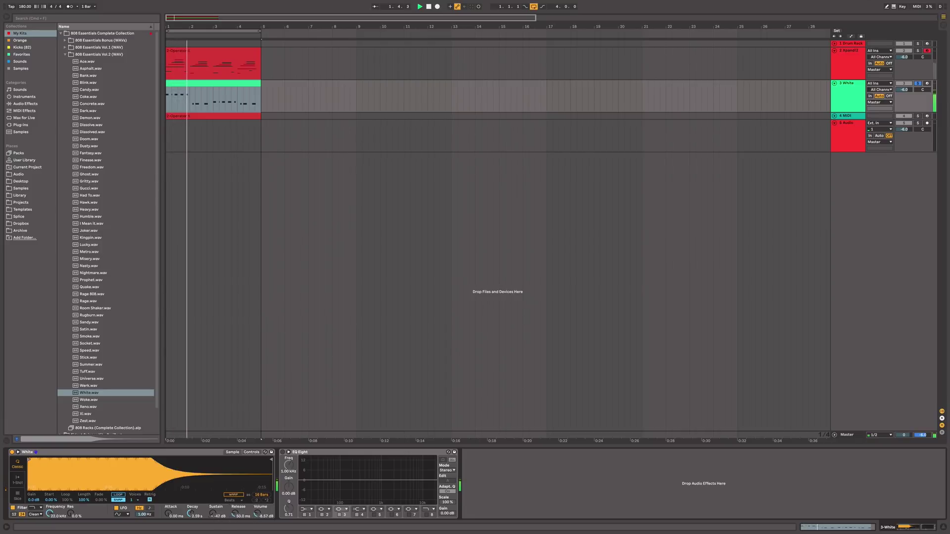
left_click_drag(199, 516, 198, 511)
Step: Transpose all notes in the White clip down one octave, so they span G1 to C2, and play the loop
double_click(232, 92)
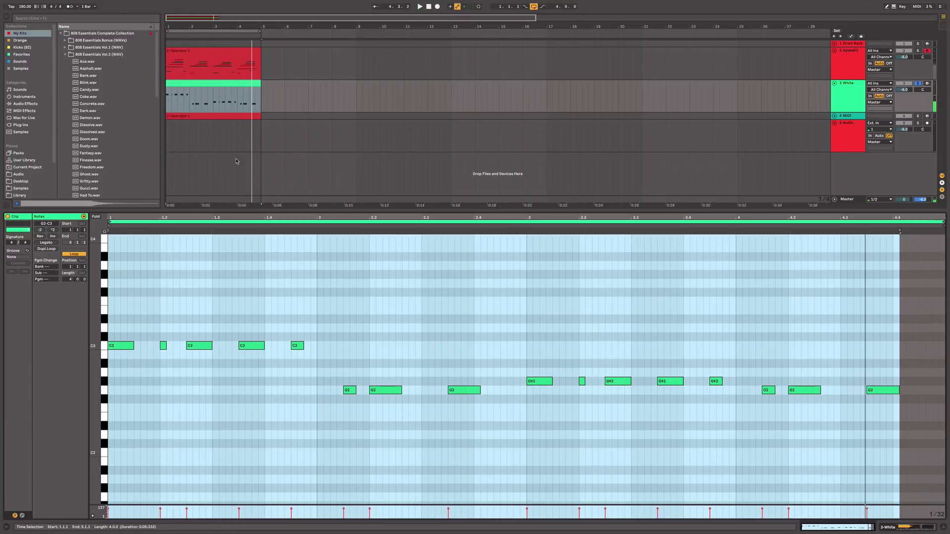
left_click(272, 286)
key("space")
key("super+a")
key("shift+Down")
key("space")
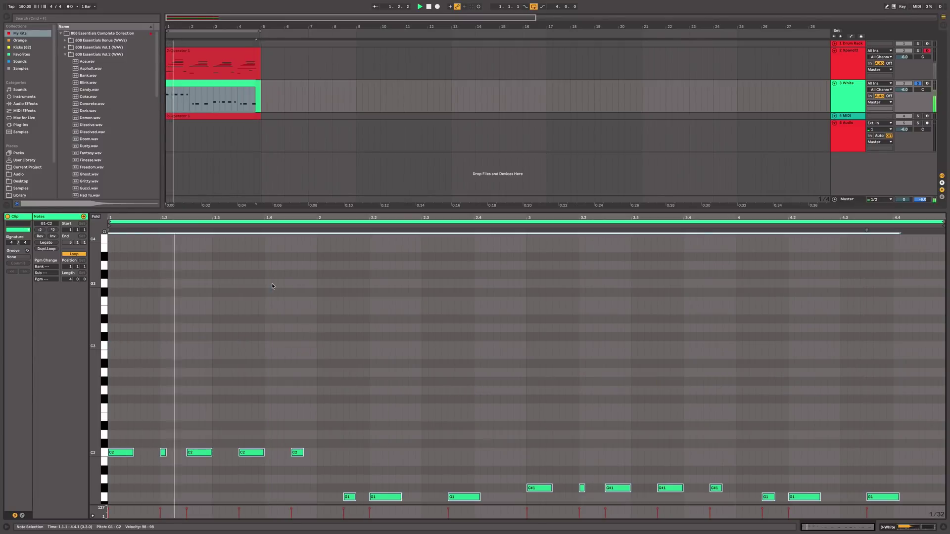
Step: Set the White sampler's decay to 5.68 s, enable its pitch envelope with an amount of +7 st and play it
key("shift+Tab")
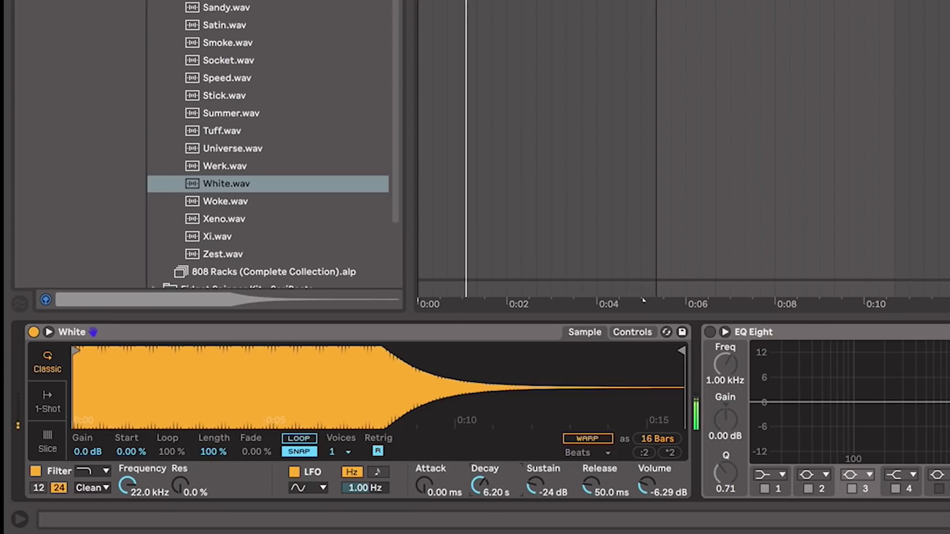
left_click(632, 332)
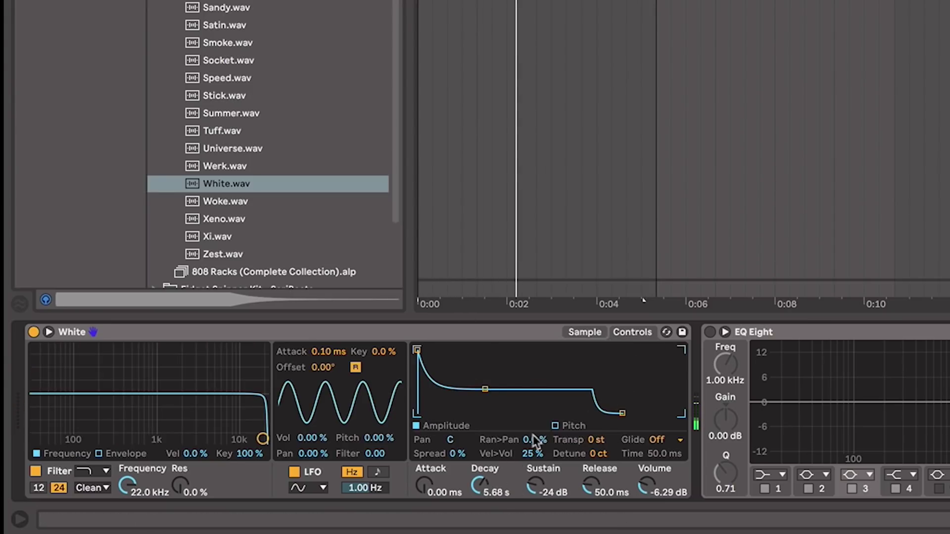
left_click(555, 425)
left_click(657, 350)
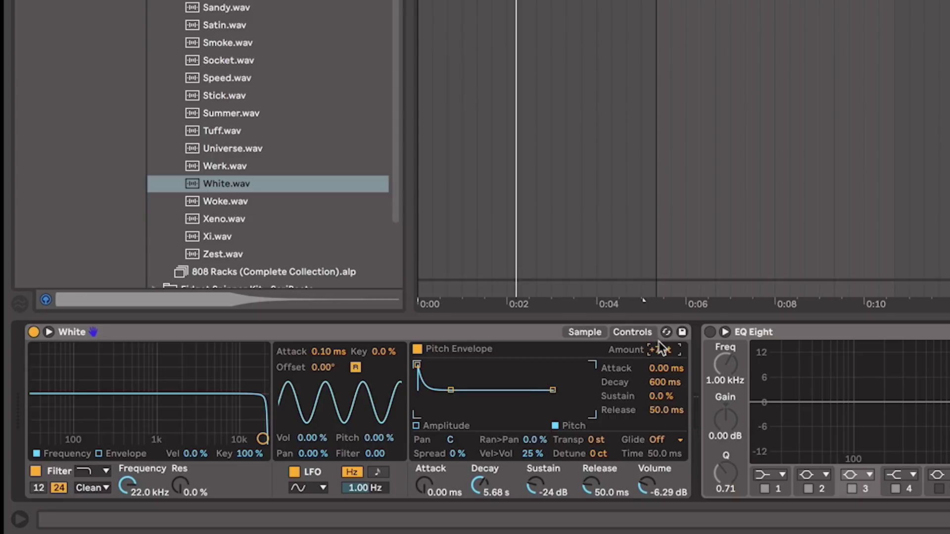
key("space")
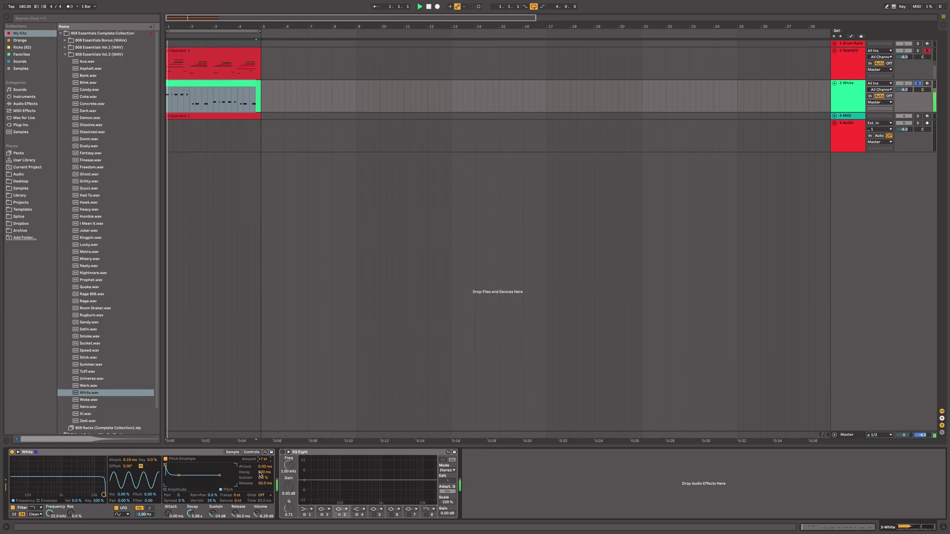
Step: Shorten White's pitch envelope decay to 225 ms and raise the envelope amount during playback
key("space")
mouse_move(664, 382)
left_mouse_down()
mouse_move(664, 406)
mouse_move(661, 397)
left_mouse_up()
key("space")
left_click_drag(663, 350, 663, 329)
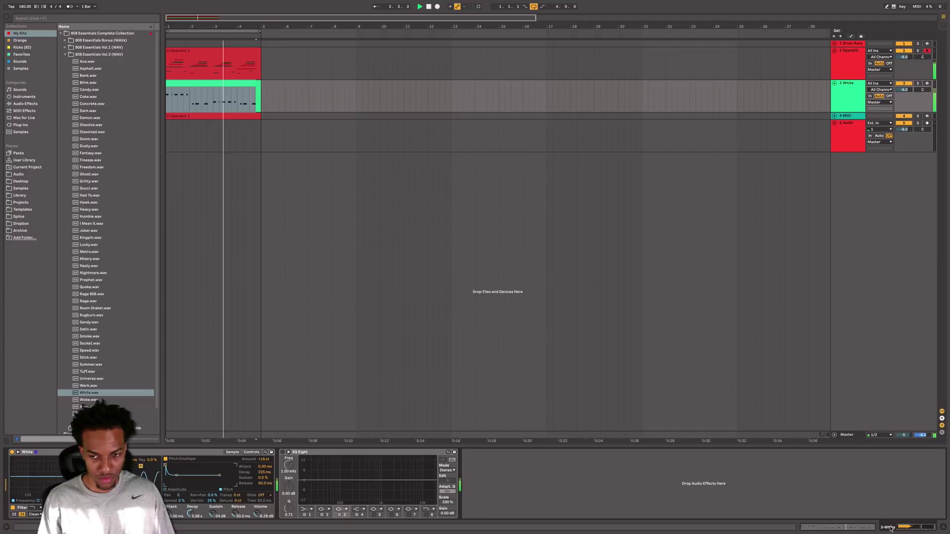
Step: Move the MIDI track above the Drum Rack track, stop playback and select the Drum Rack track
key("shift+Tab")
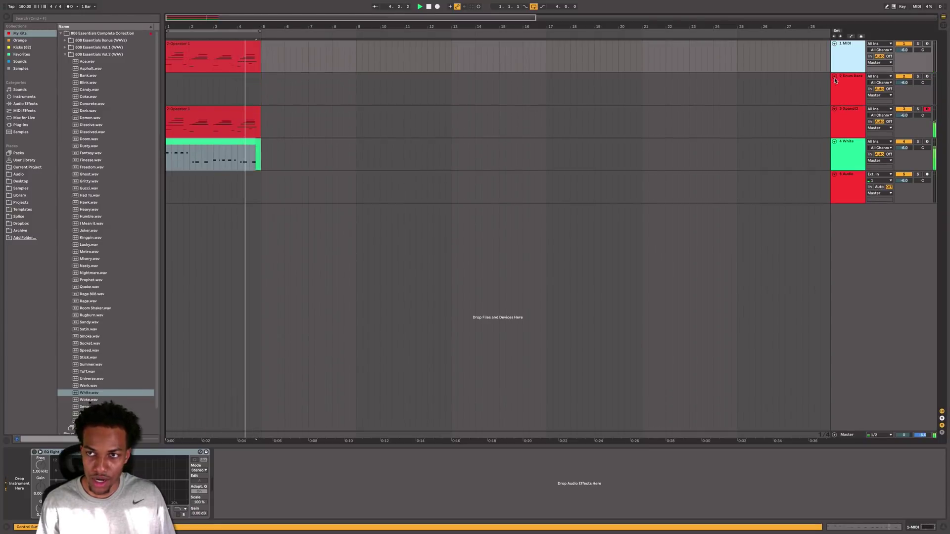
key("space")
left_click(851, 83)
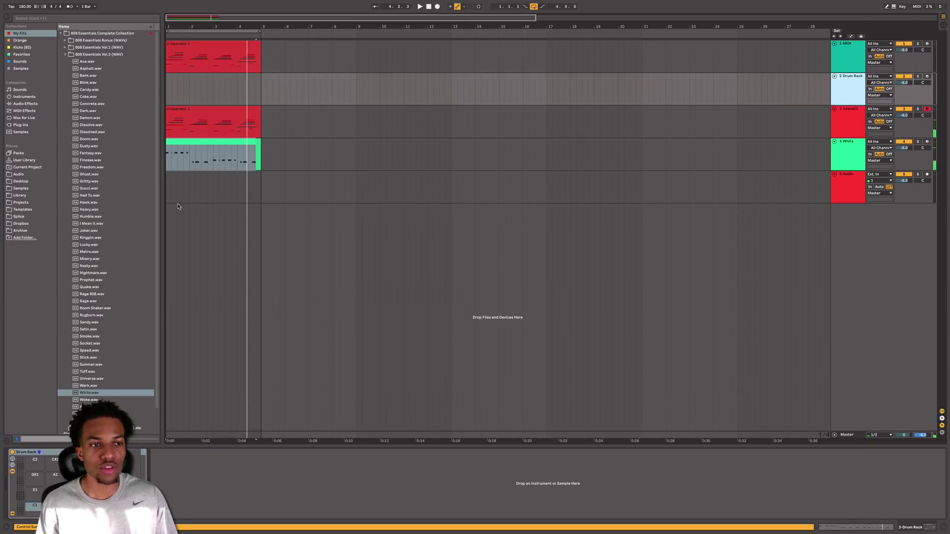
left_click(29, 190)
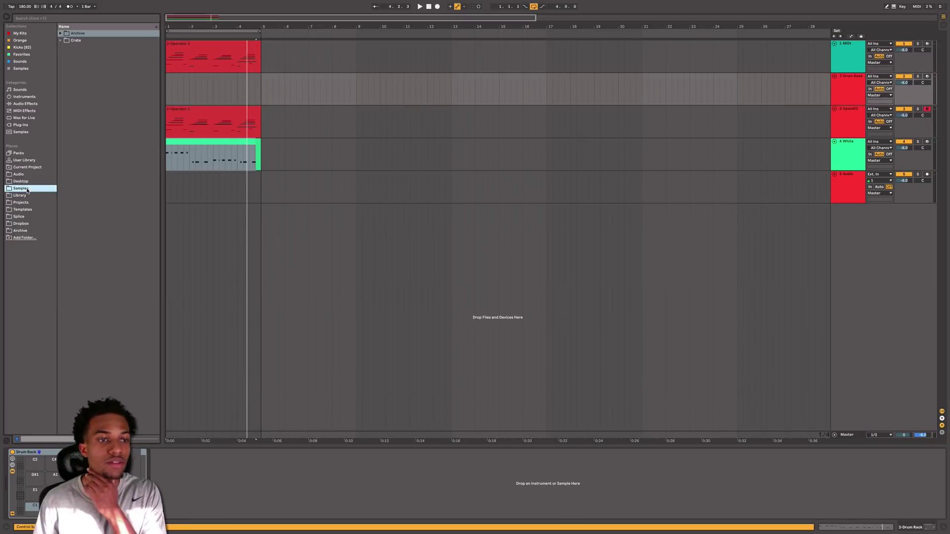
left_click(61, 33)
left_click(78, 48)
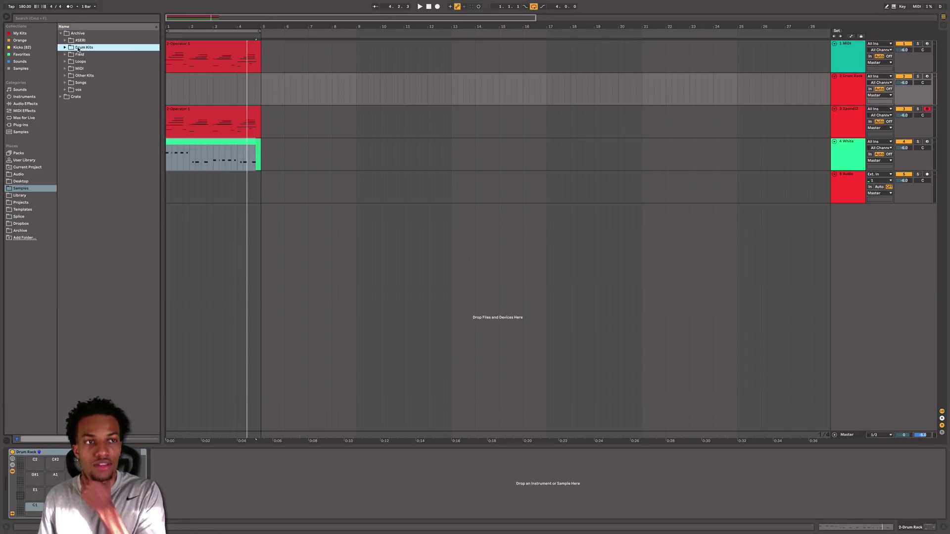
Step: Find plugg clap 2.wav among the Plugg Claps of the Trap Essentials Plugg Kit and play the loop
left_click(20, 33)
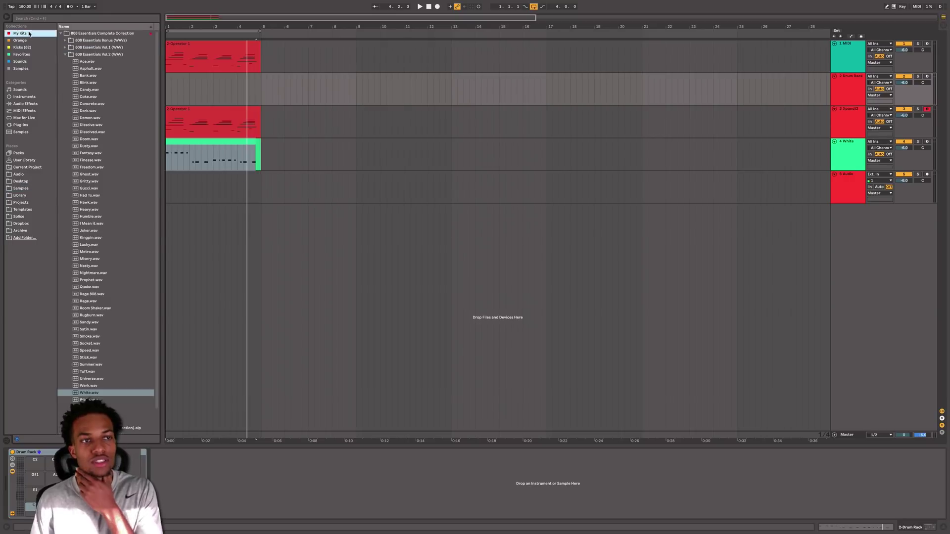
left_click(61, 34)
left_click(61, 54)
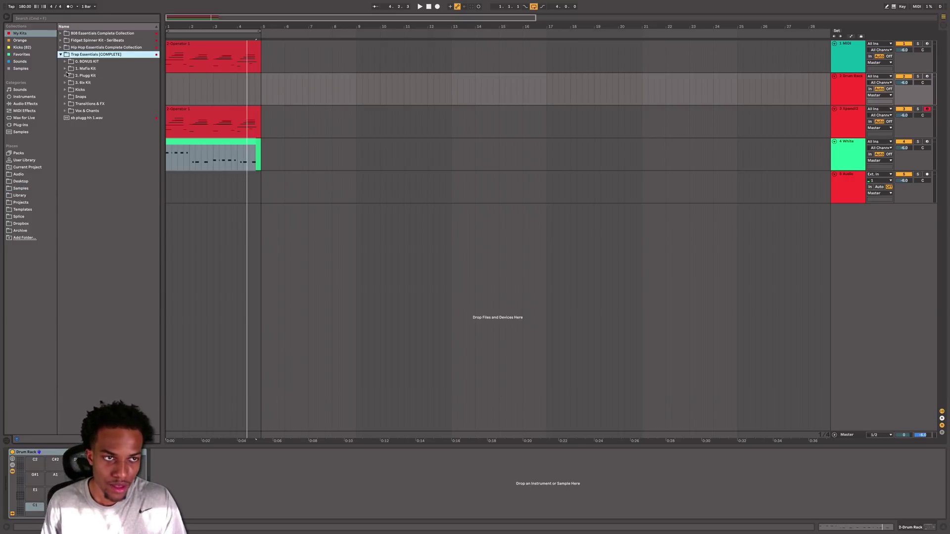
left_click(64, 76)
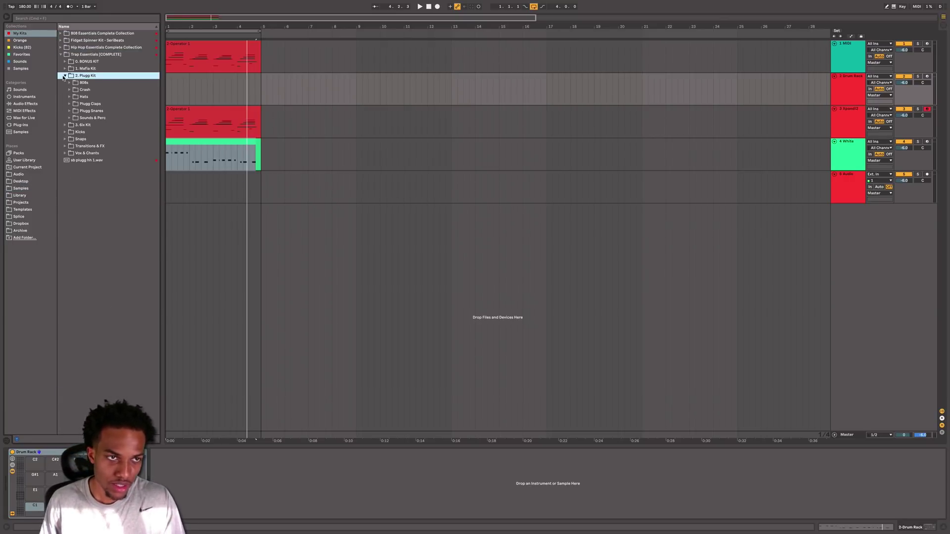
left_click(70, 104)
left_click(85, 118)
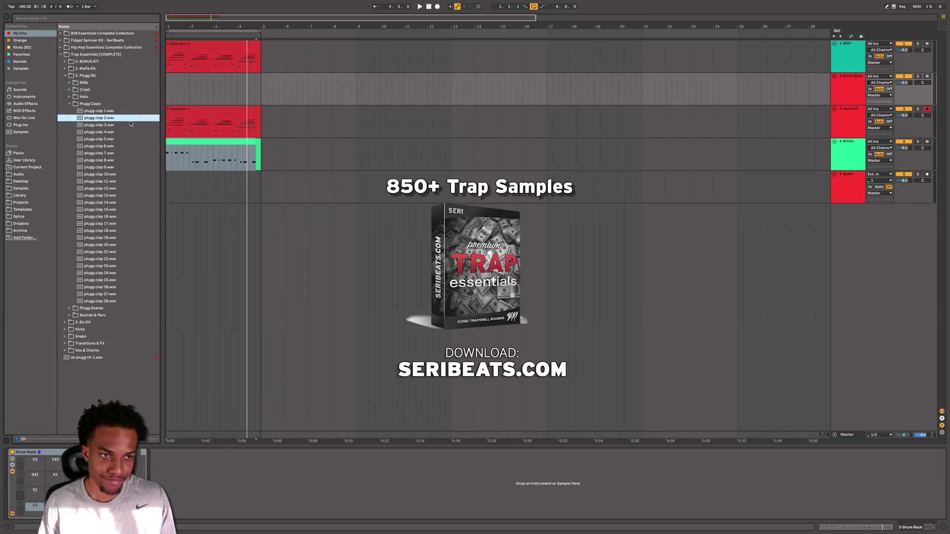
key("space")
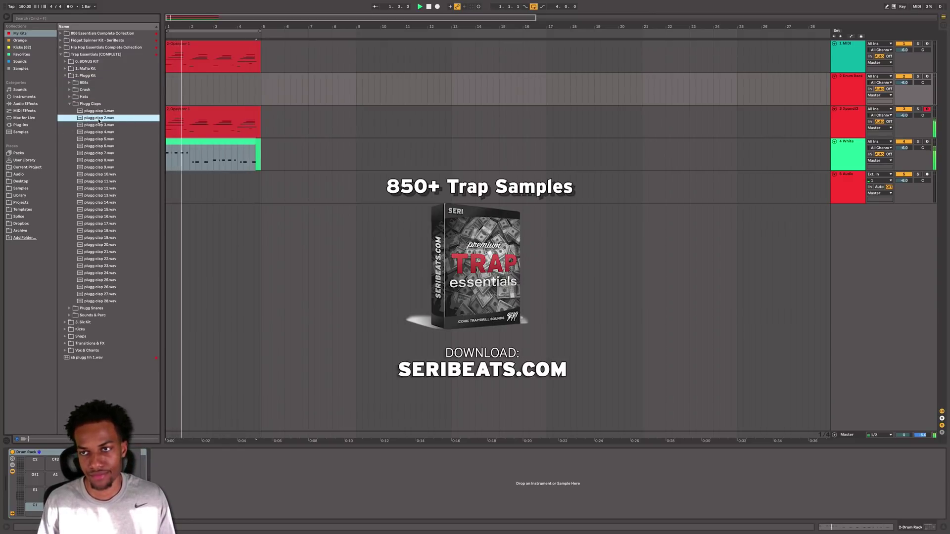
Step: Load plugg clap 2.wav onto the C1 pad of the Drum Rack, keeping the rack on its track
double_click(98, 121)
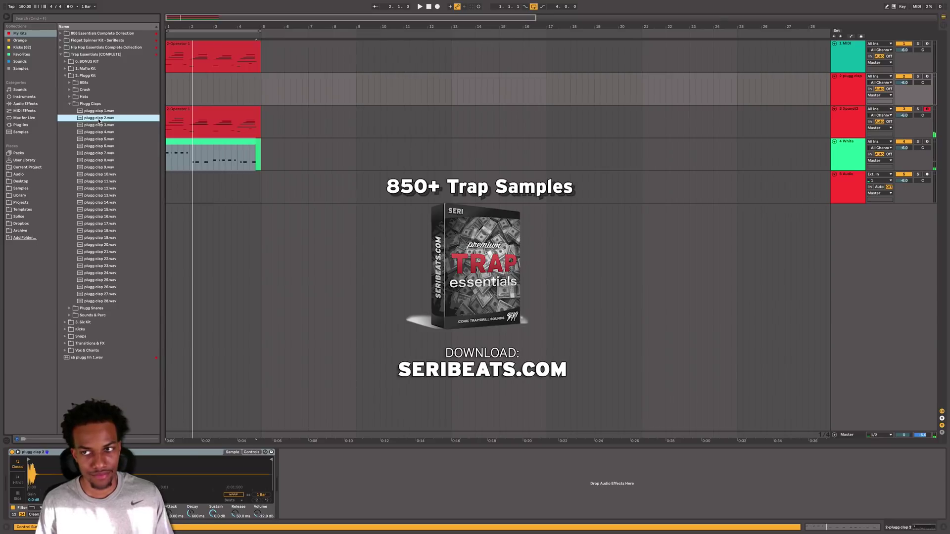
key("super+z")
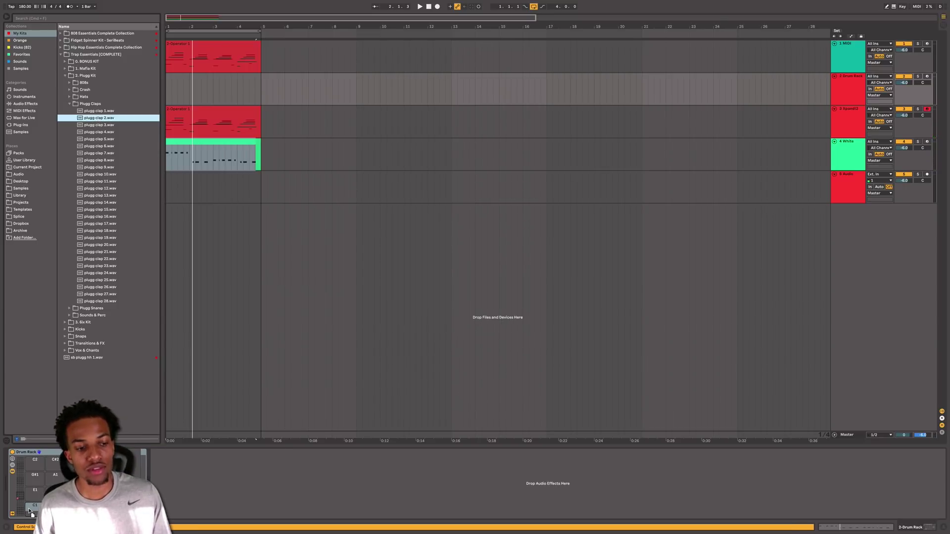
left_click_drag(29, 510, 30, 510)
Step: Create a four-bar MIDI clip on the Drum Rack track and place a clap on beat 3 of bar 1
left_click_drag(261, 91, 152, 87)
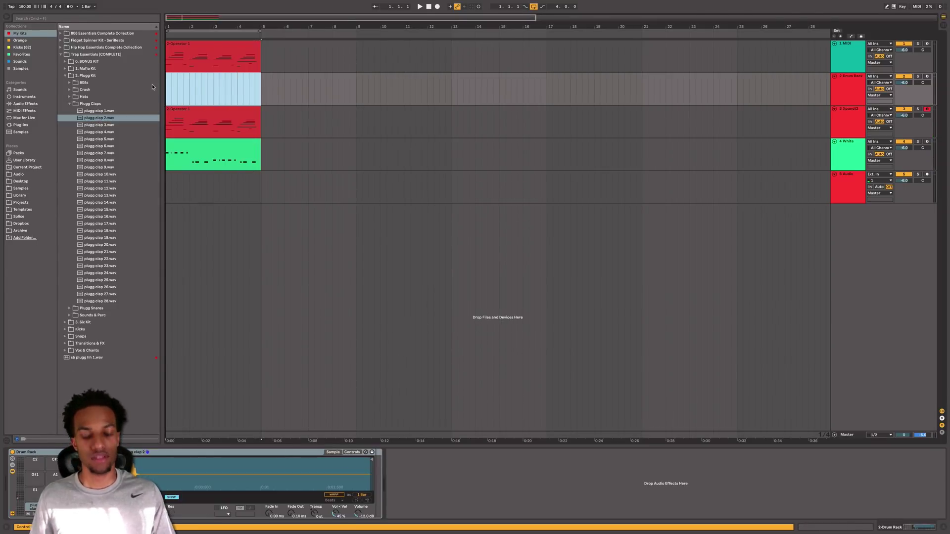
key("super+shift+m")
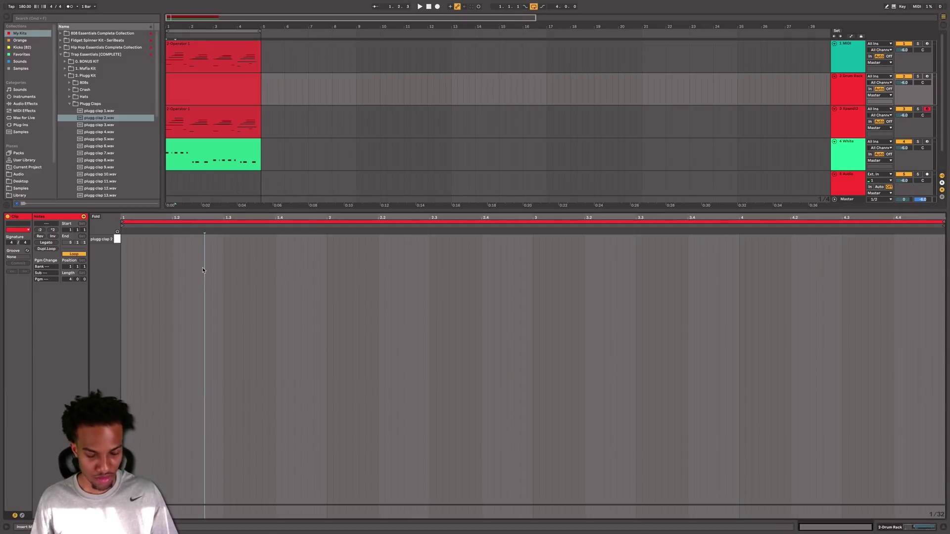
double_click(235, 240)
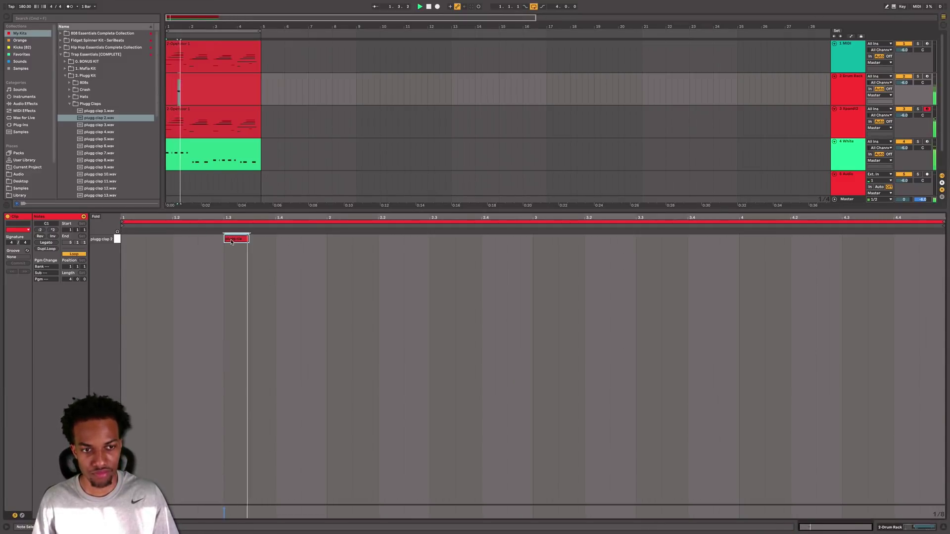
Step: Check the clap against the metronome and duplicate its bar so bars 2, 3 and 4 also have a clap on beat 3
left_click(68, 7)
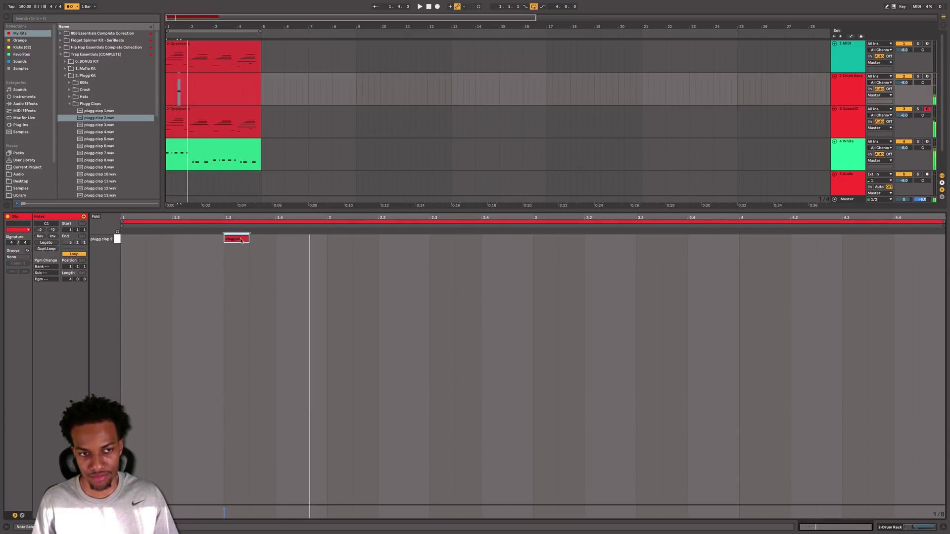
key("space")
left_click_drag(324, 243, 123, 241)
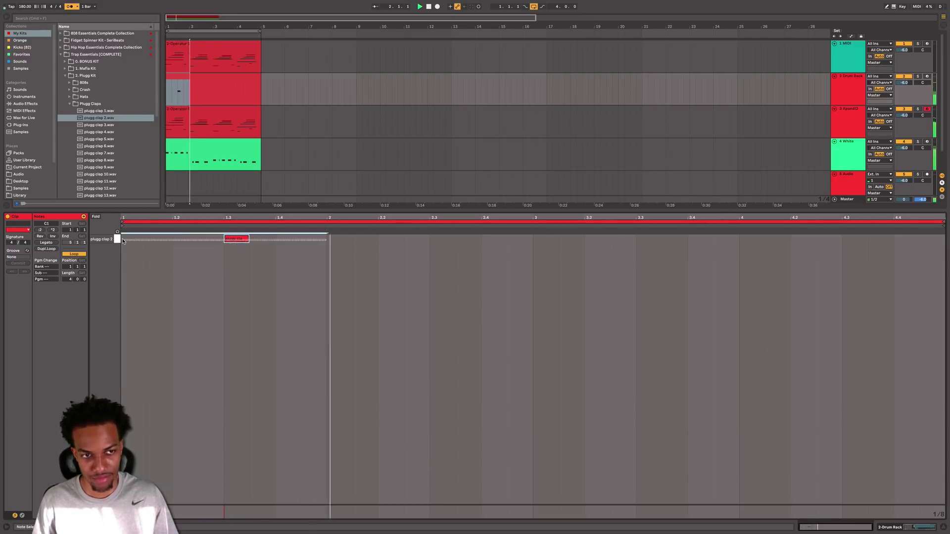
key("super+d")
key("super+d")
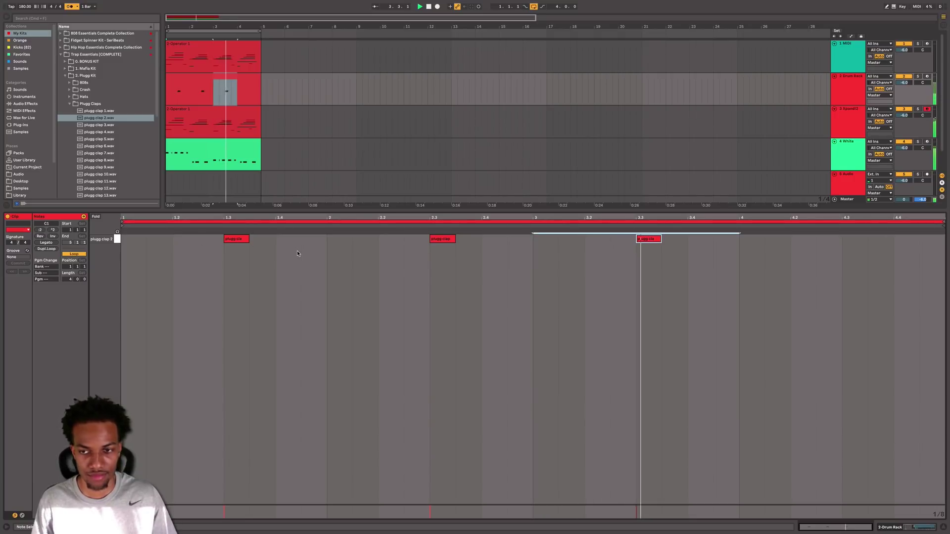
key("super+d")
key("alt+super+l")
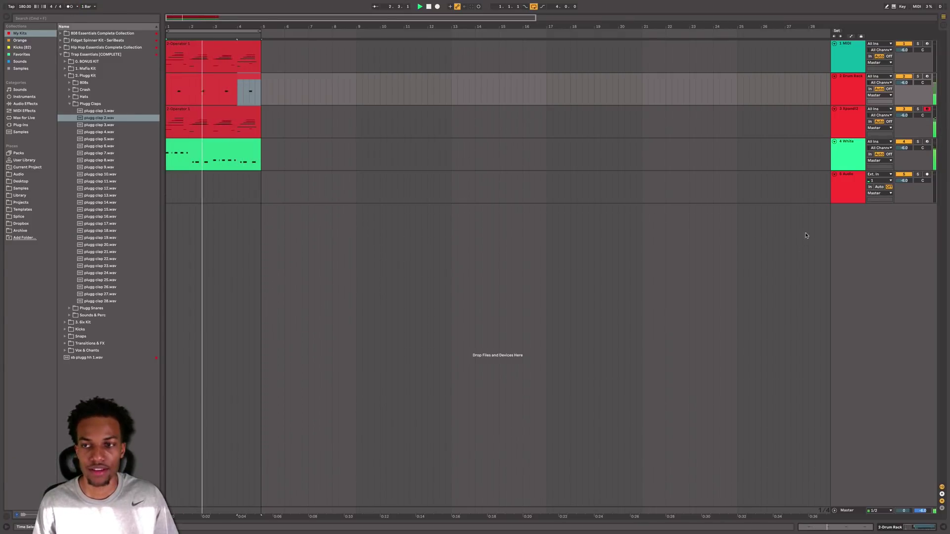
Step: Show the White track's sample waveform and open the 808 Essentials Vol.2 samples in the 808 Essentials Complete Collection
double_click(851, 160)
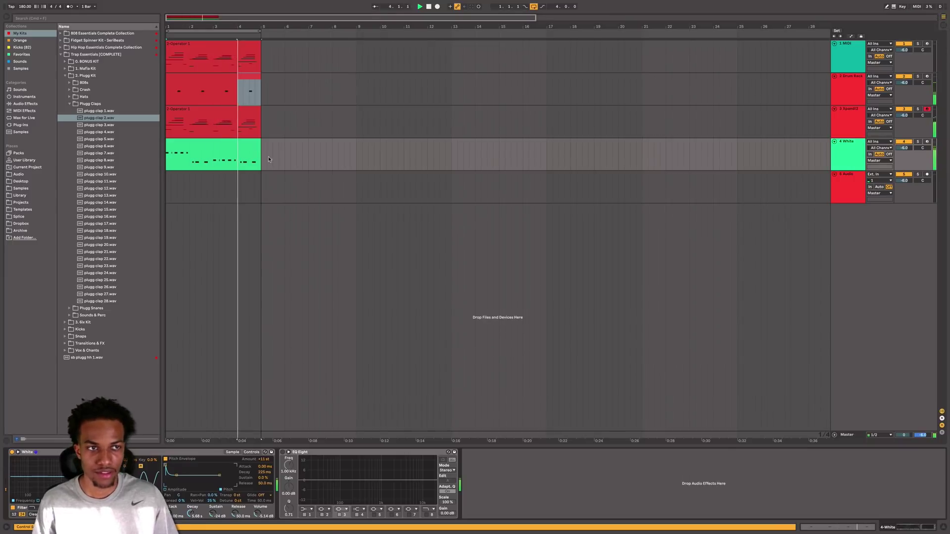
left_click(67, 77)
left_click(61, 55)
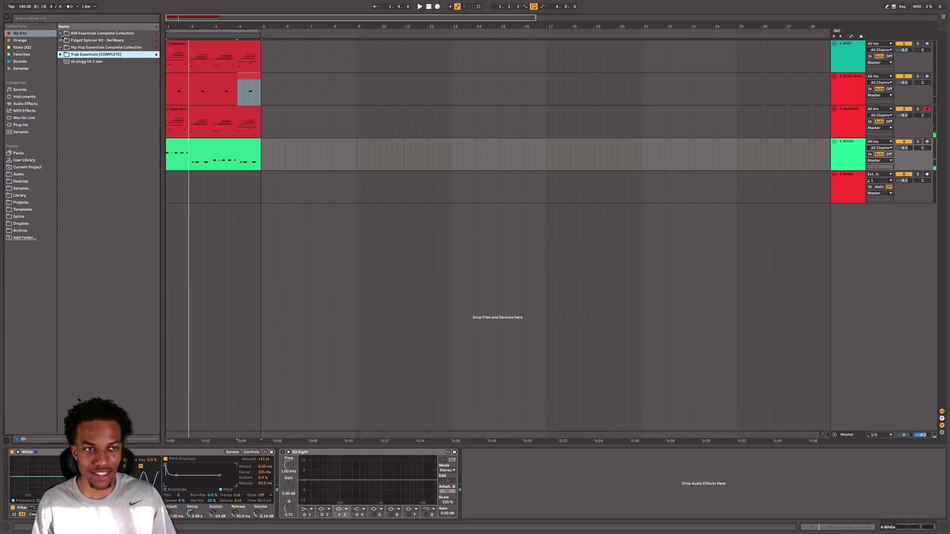
left_click(61, 34)
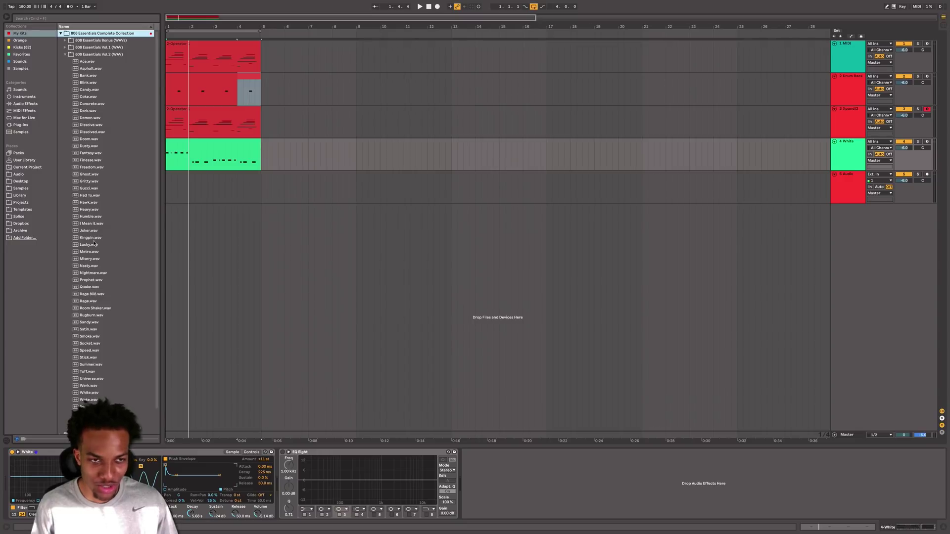
left_click(845, 154)
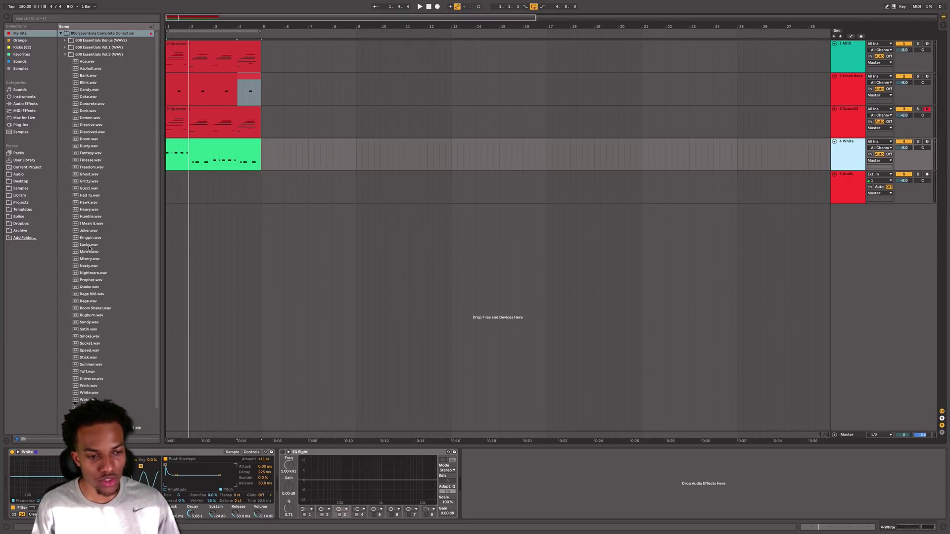
left_click(232, 452)
left_click(99, 323)
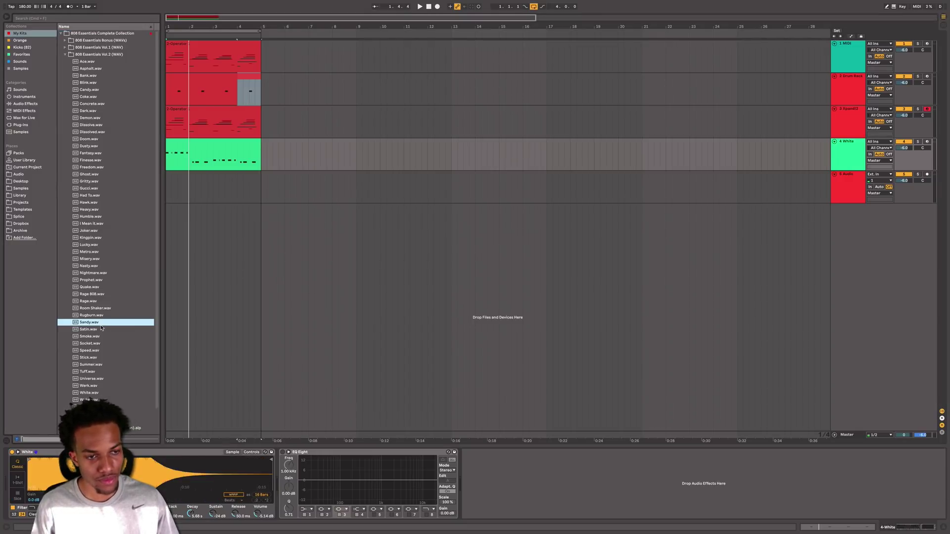
Step: Audition Ace.wav and Kingpin.wav in place of the White sample during playback, and settle on Metro.wav
left_click(68, 55)
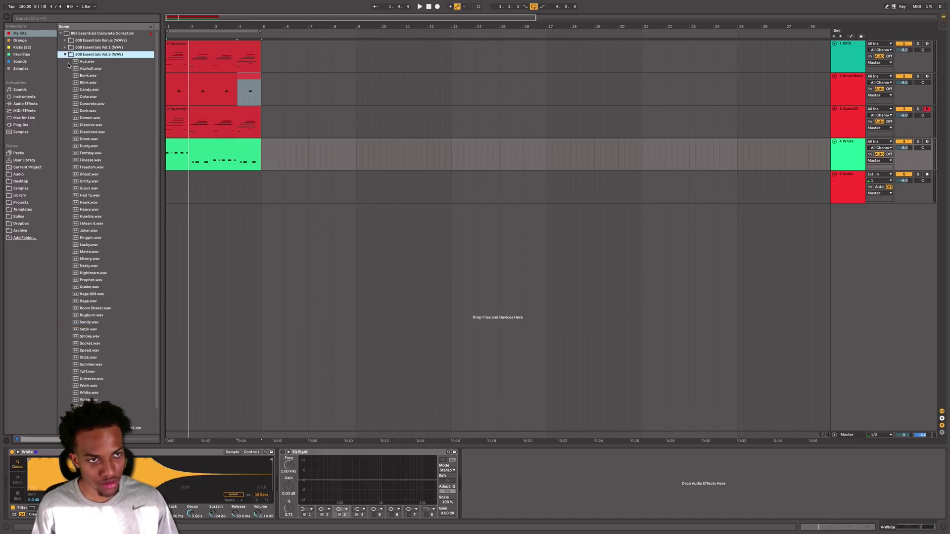
left_click(69, 62)
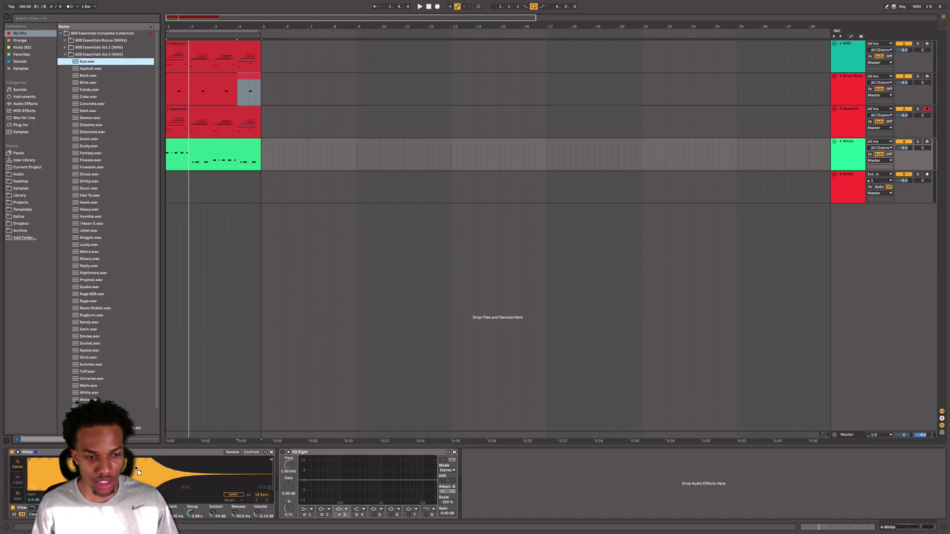
key("space")
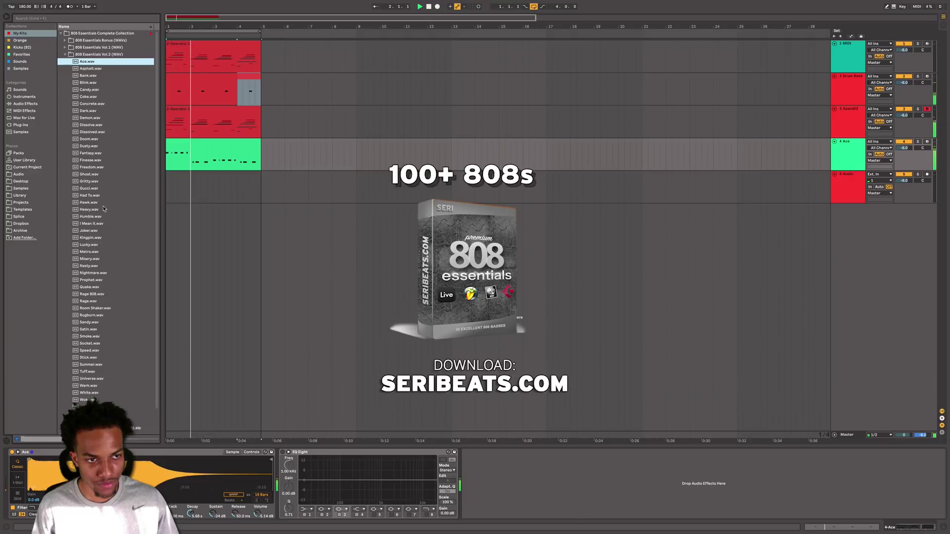
left_click(98, 238)
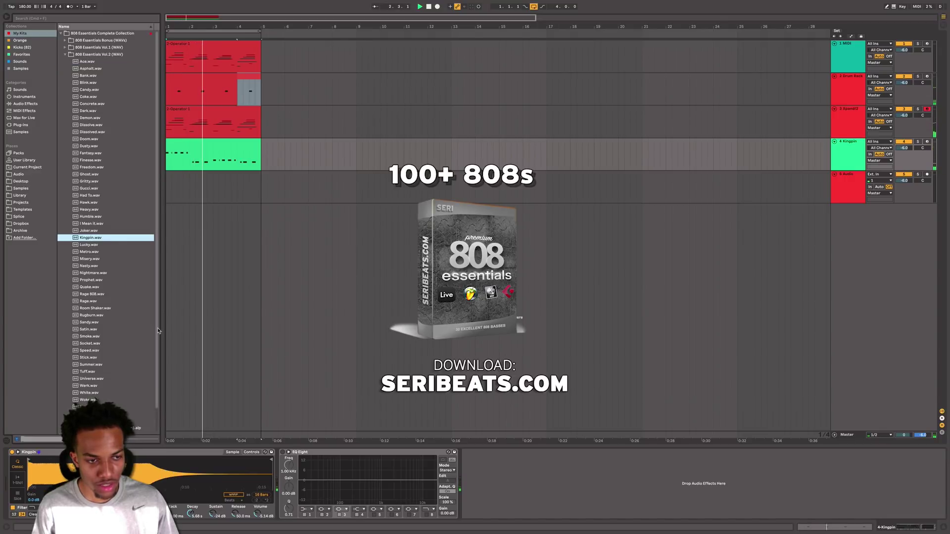
double_click(99, 252)
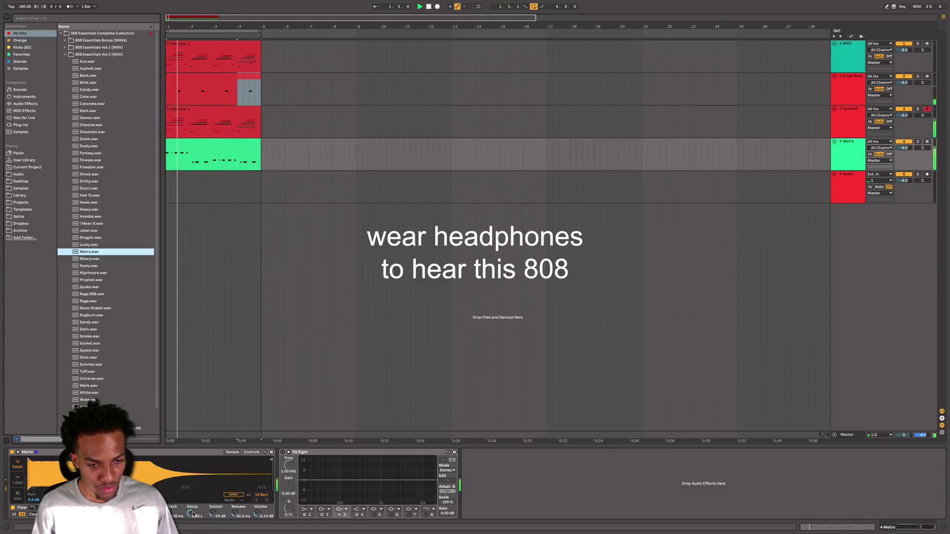
Step: Set the Metro 808's decay to about 3.67 s and its release to about 3.36 s, and fine-tune its volume
left_click_drag(235, 513, 235, 471)
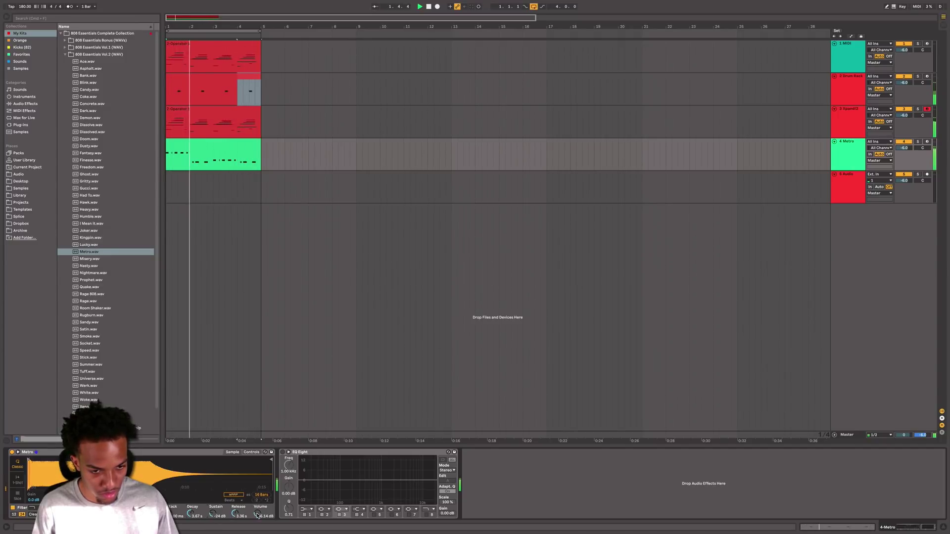
left_click_drag(256, 515, 256, 506)
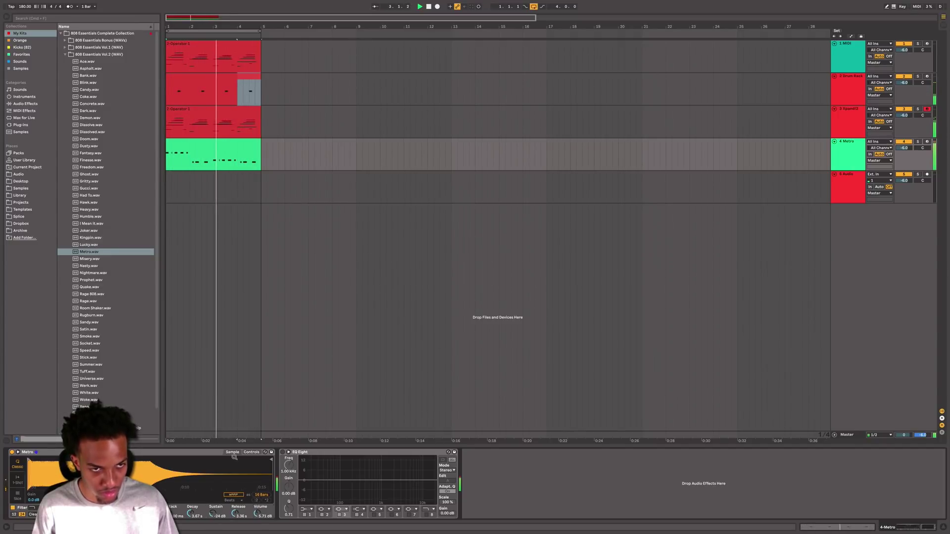
Step: Transpose all notes of the Metro 808 clip up one octave and play the loop
double_click(227, 164)
key("space")
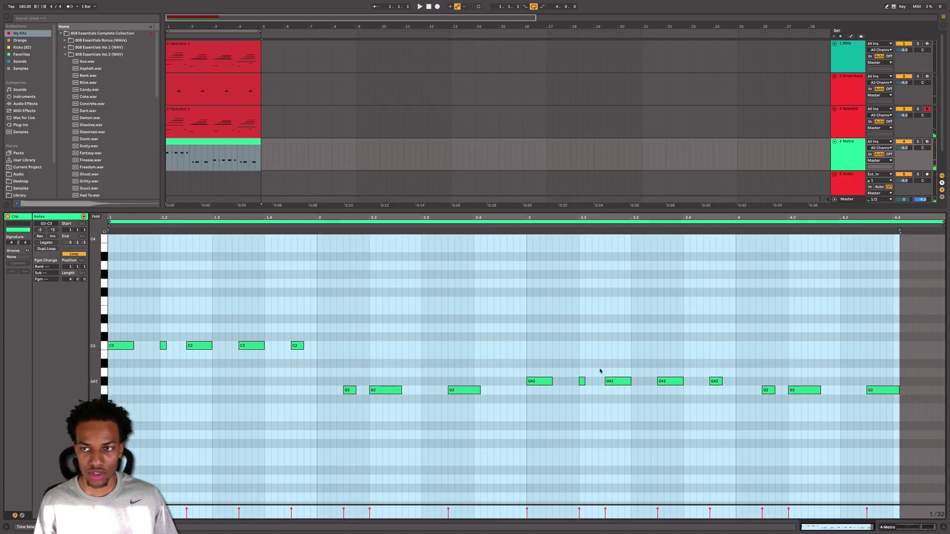
key("super+a")
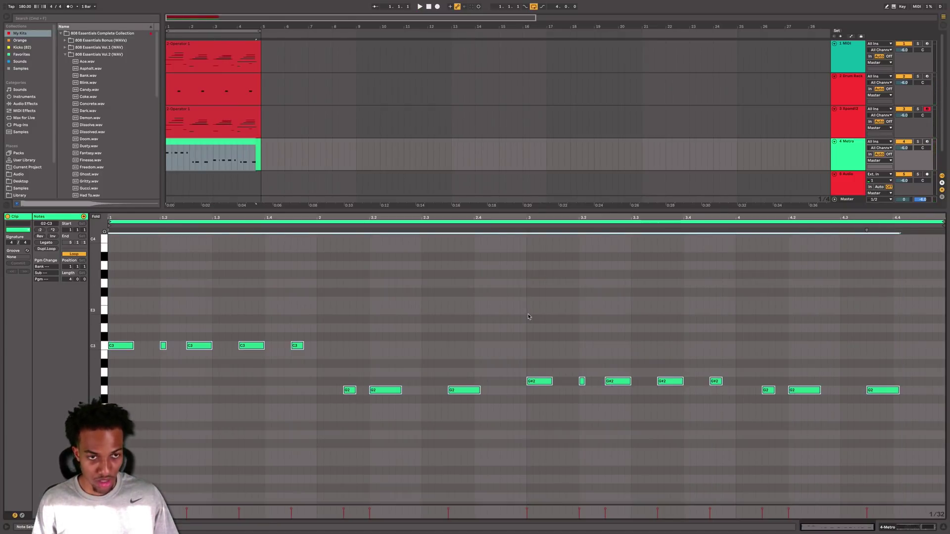
left_click(908, 529)
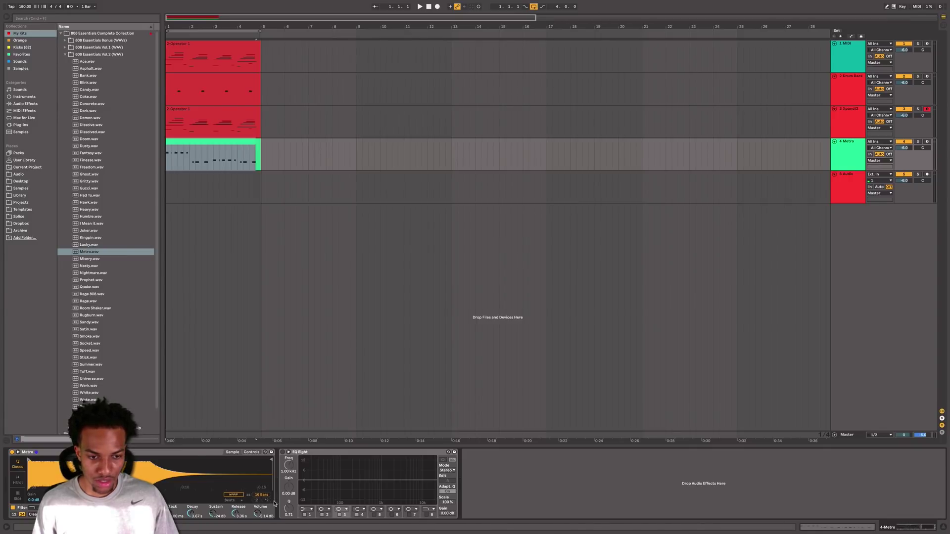
key("shift+Tab")
key("space")
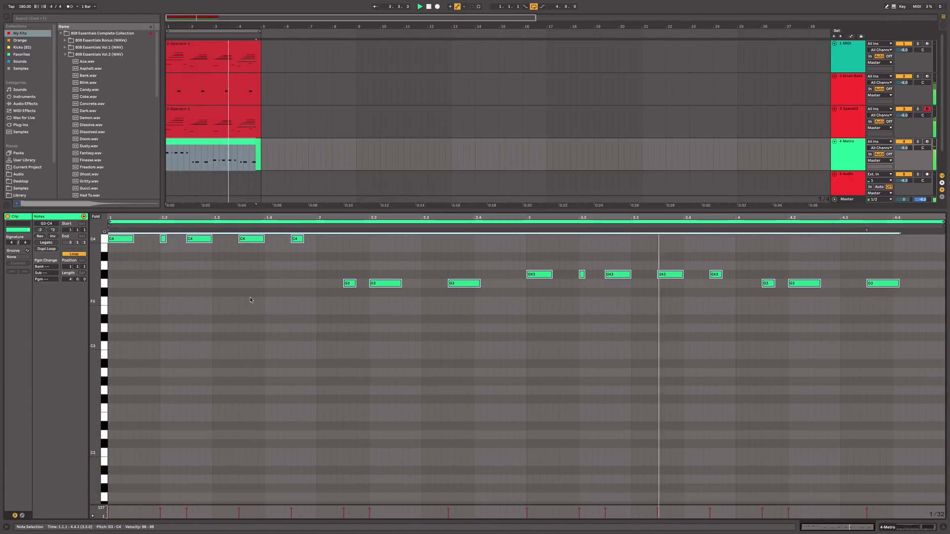
left_click(944, 529)
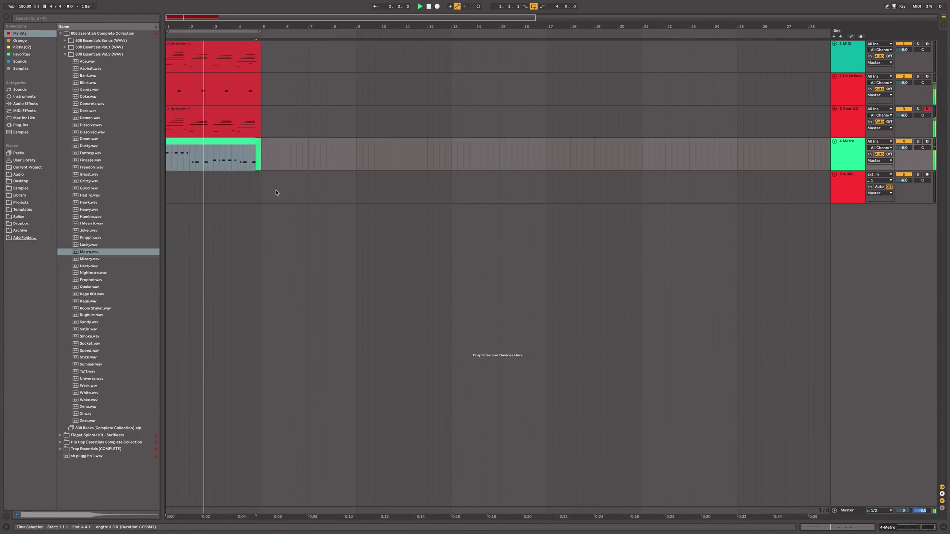
Step: Shift the Metro clip's last G3 note earlier in bar 4 and add an equally long C3 note on beat 4
double_click(238, 142)
left_click_drag(884, 283, 916, 347)
key("super+d")
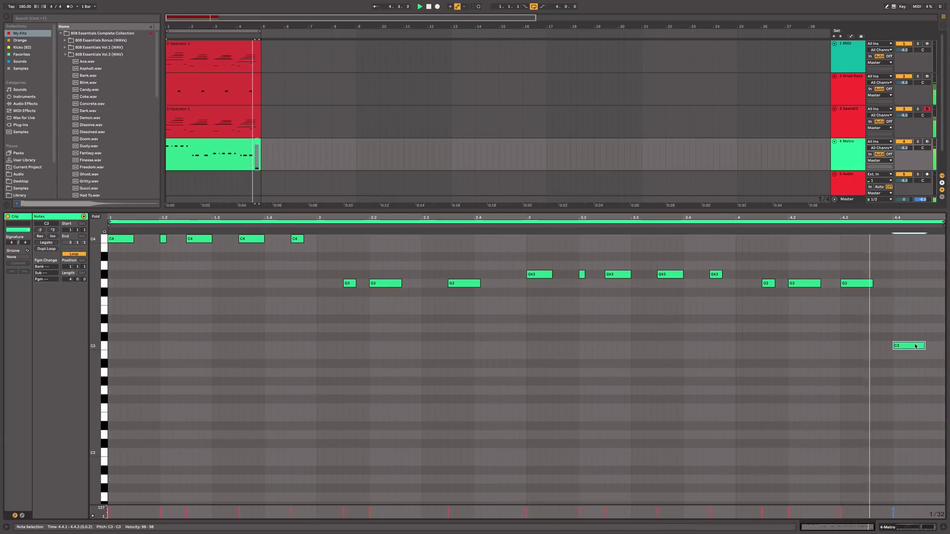
left_click(942, 529)
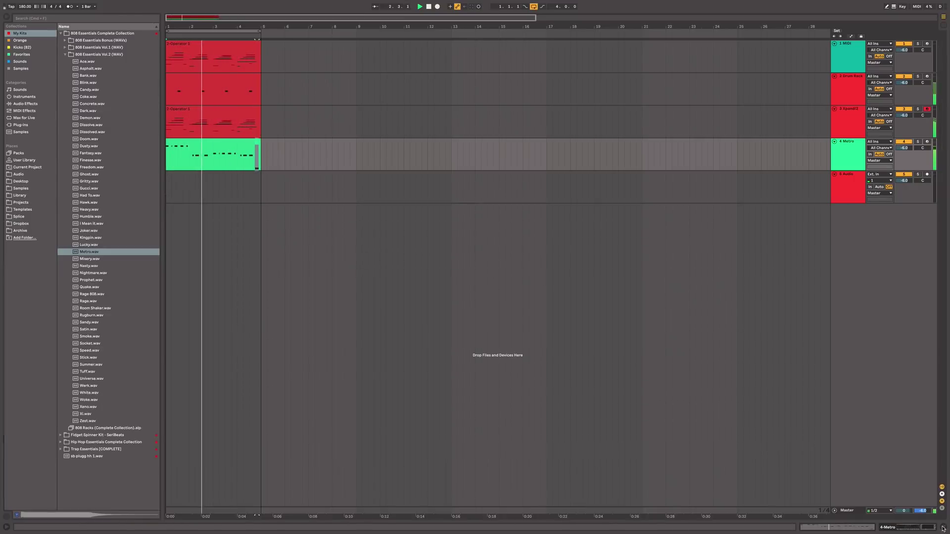
Step: Insert a new MIDI track directly below the Drum Rack track and stop playback
left_click(855, 161)
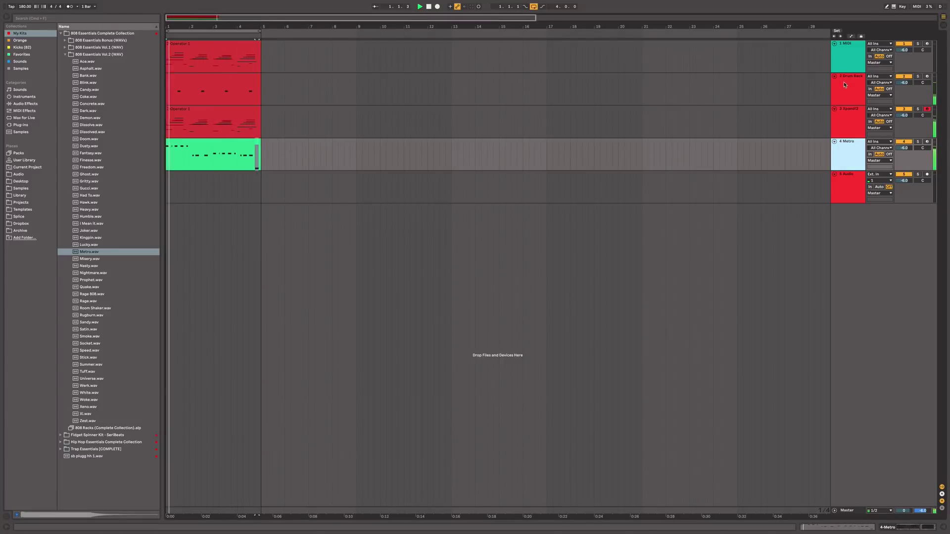
left_click(845, 84)
key("super+shift+t")
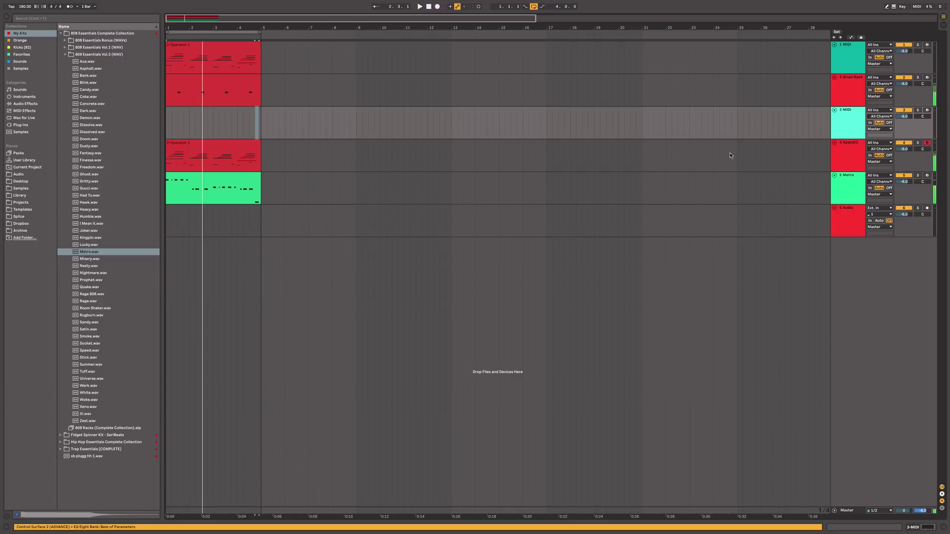
left_click(199, 181)
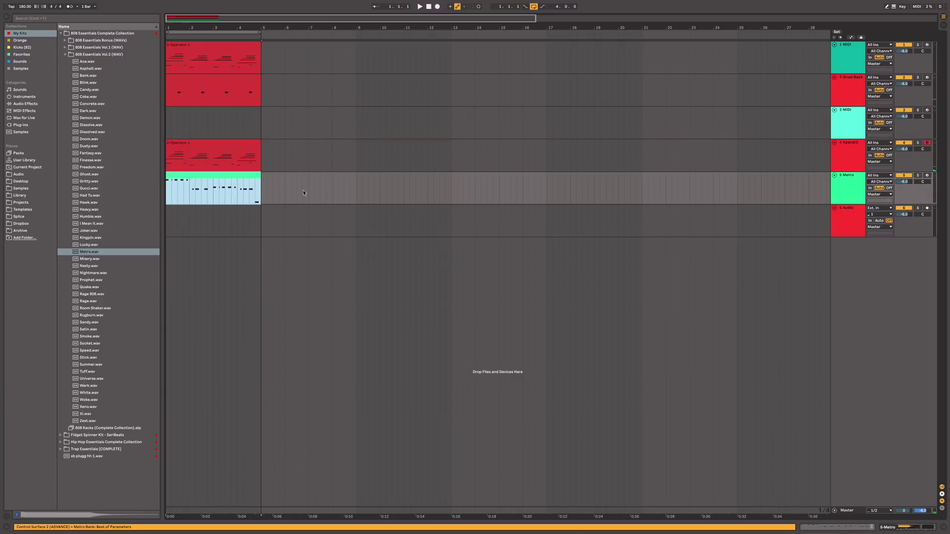
double_click(844, 114)
Step: In bar 2 of the Metro clip, shift the last G3 note earlier and add a C3 note on beat 4
double_click(213, 184)
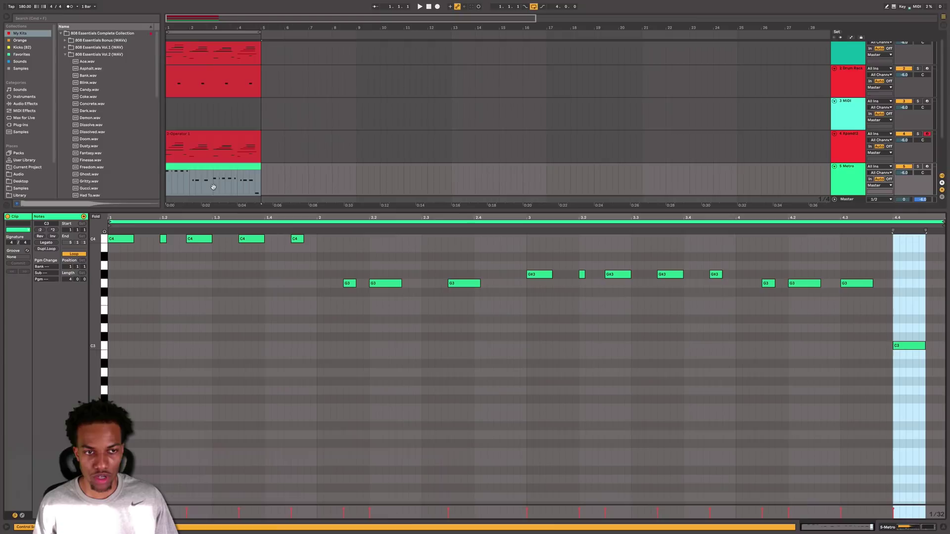
left_click(357, 306)
mouse_move(455, 287)
left_mouse_down()
mouse_move(429, 287)
mouse_move(498, 297)
mouse_move(499, 346)
left_mouse_up()
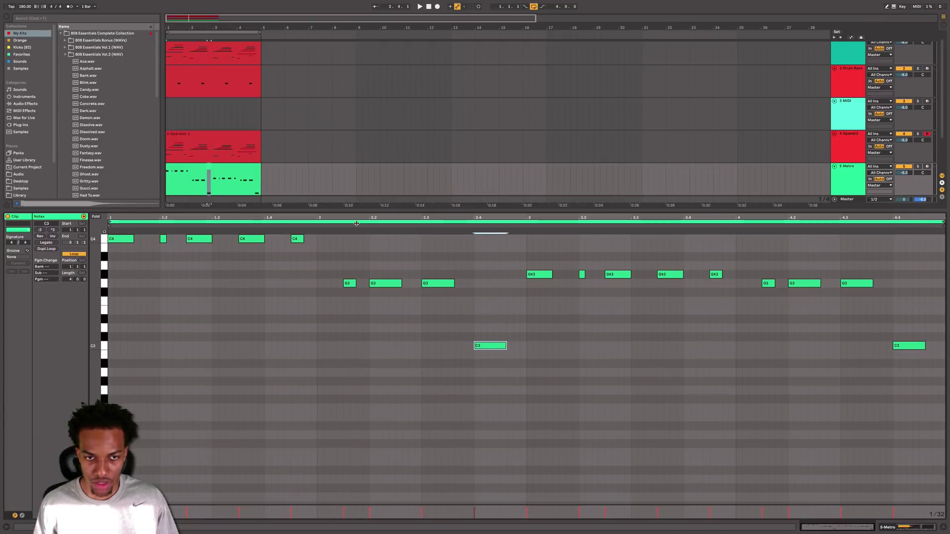
Step: Play the 808 pattern and raise the beat 4 note of bar 2 to G4
left_click(357, 226)
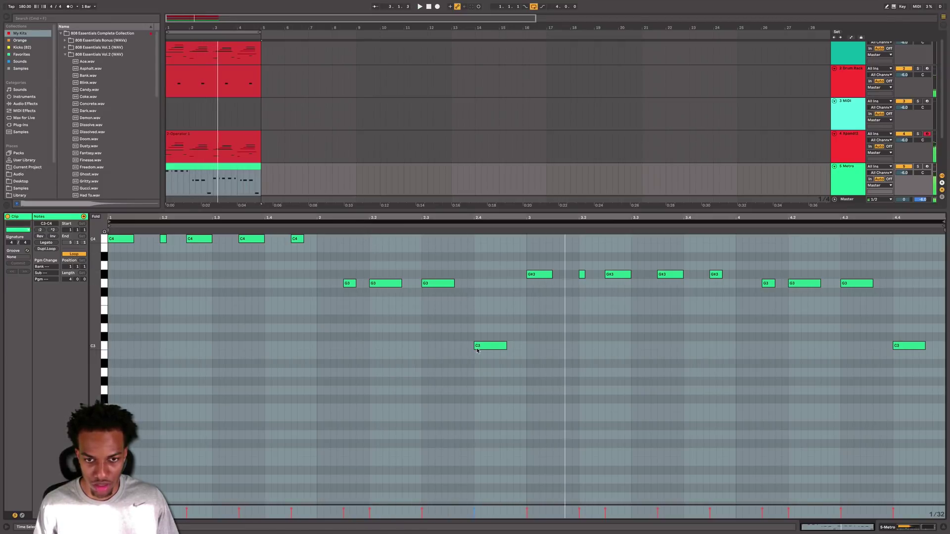
left_click_drag(478, 351, 488, 270)
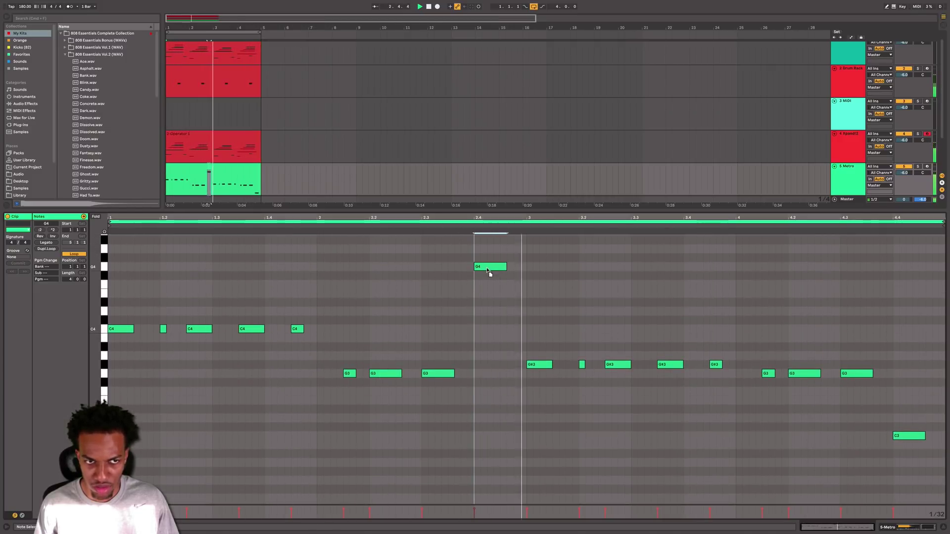
left_click(943, 528)
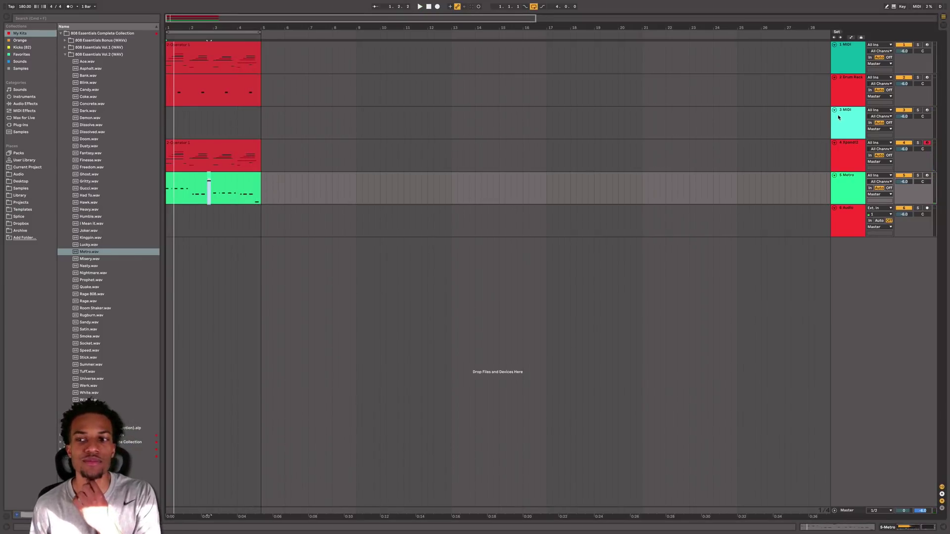
Step: Target the empty MIDI track and find 6ix chh 3.wav among the closed hats of the Trap Essentials 6ix Kit
left_click(815, 135)
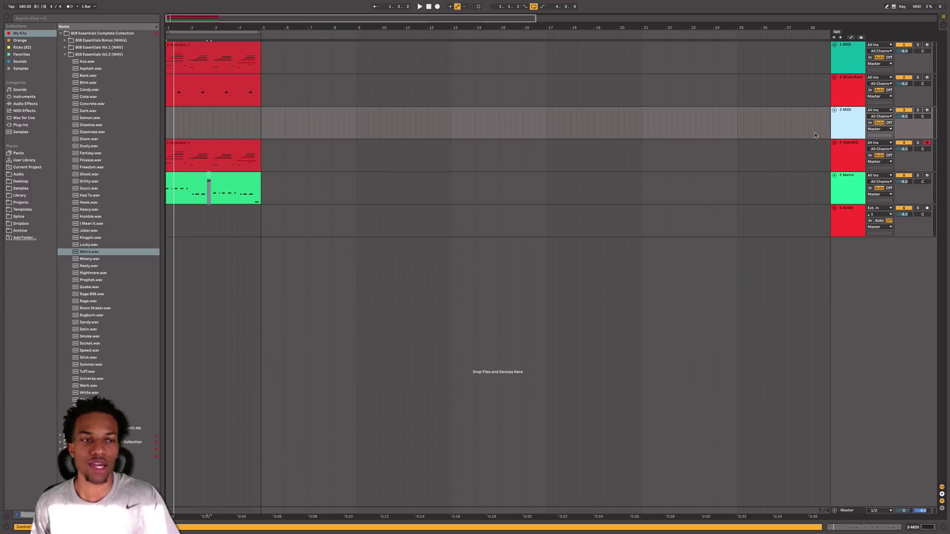
left_click(61, 33)
left_click(61, 54)
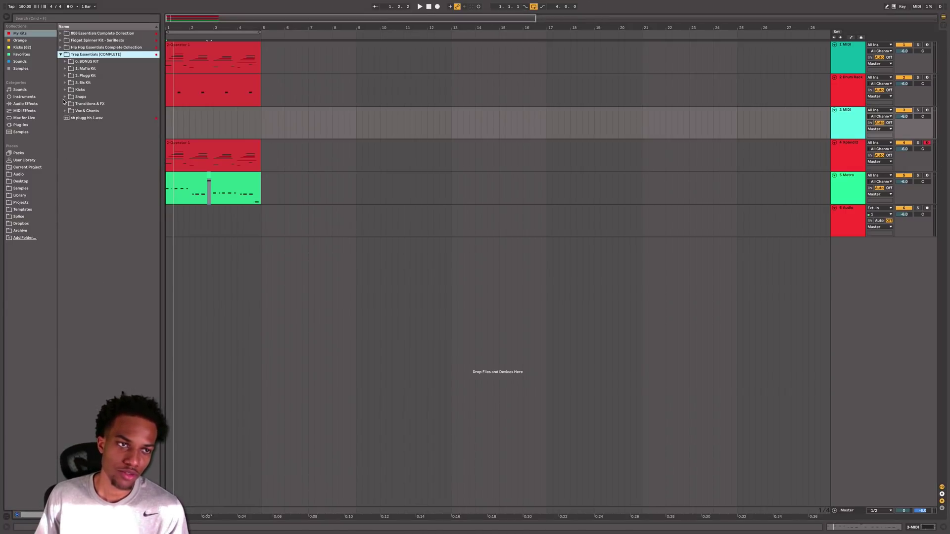
left_click(65, 82)
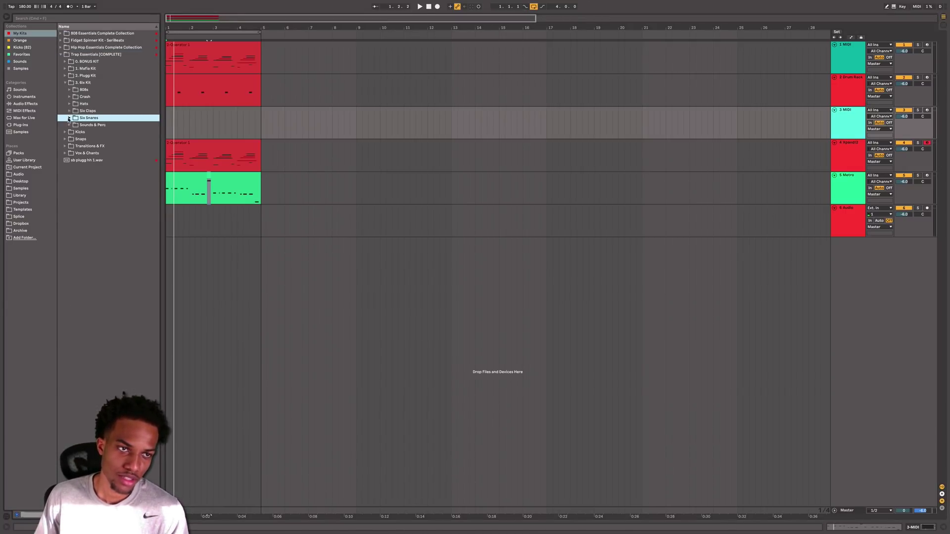
left_click(69, 126)
left_click(69, 125)
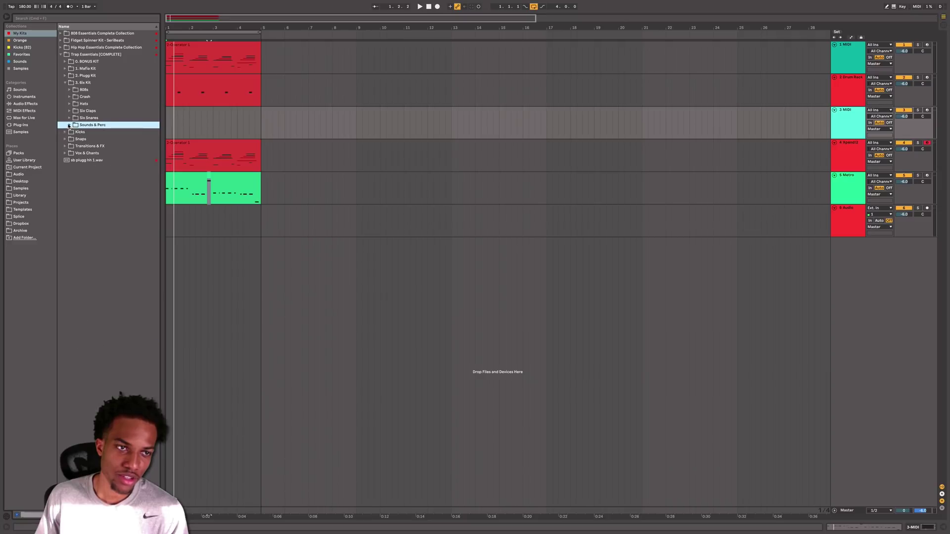
left_click(69, 104)
left_click(74, 119)
left_click(73, 118)
left_click(74, 112)
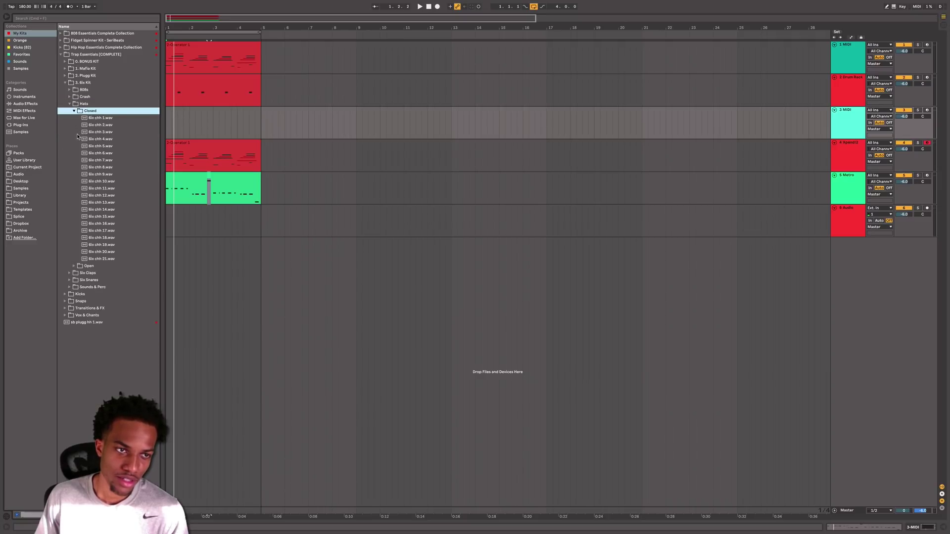
left_click(92, 133)
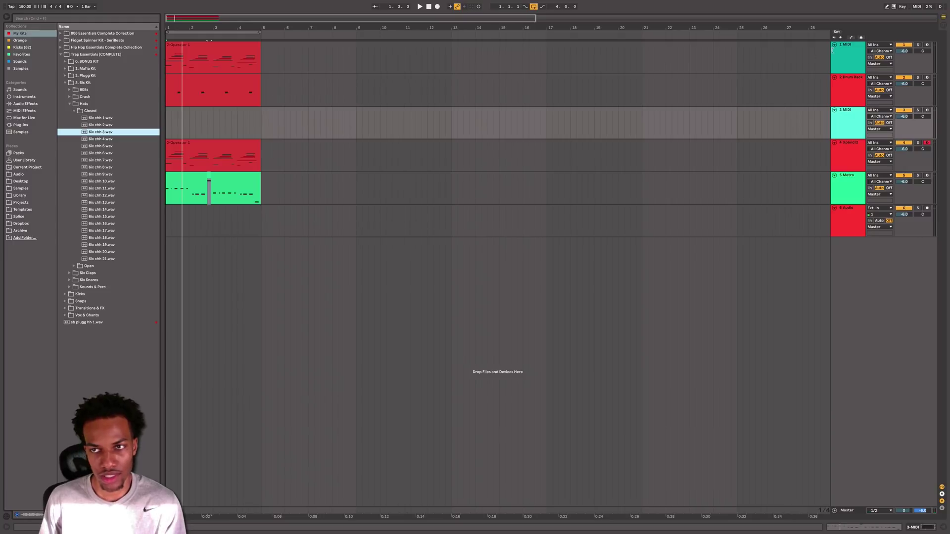
Step: Collapse the first MIDI track and add a Utility effect to the Xpand!2 track
left_click(834, 45)
double_click(850, 126)
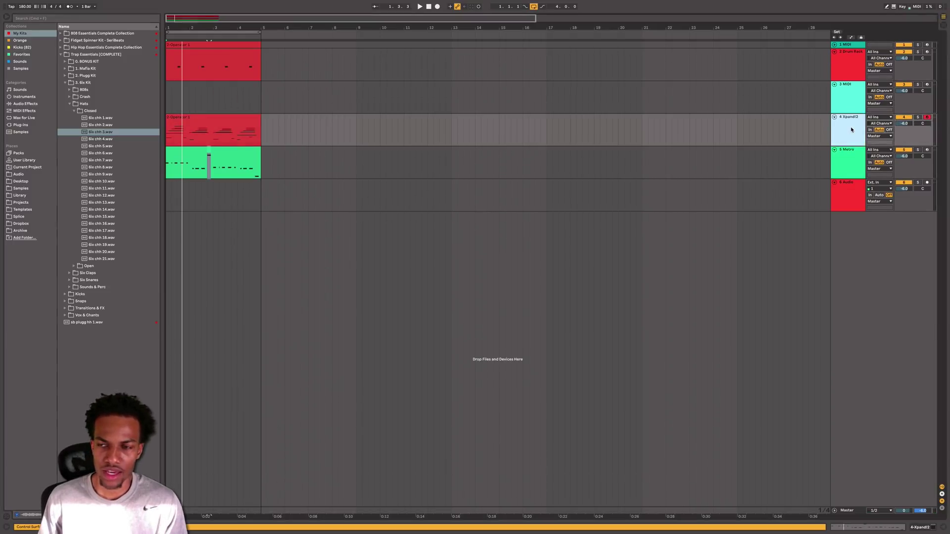
left_click(23, 104)
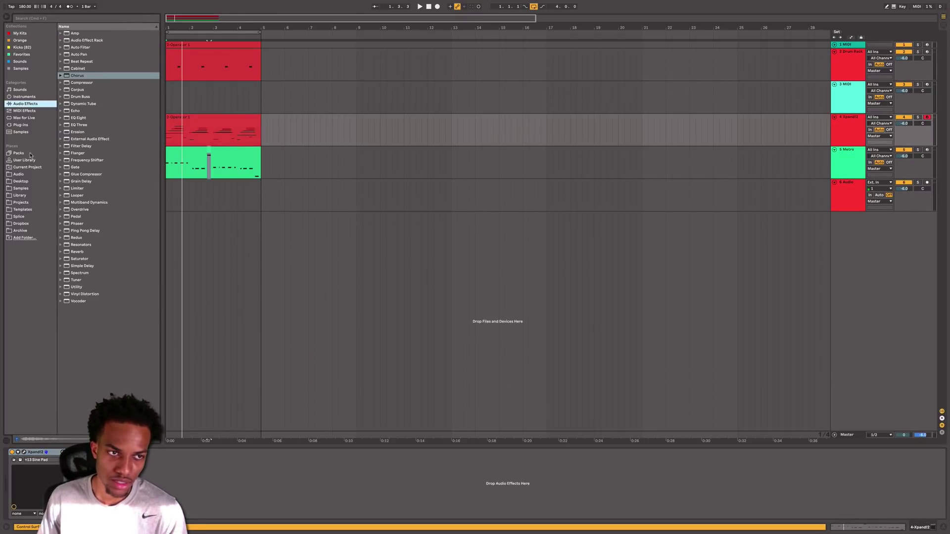
left_click(77, 288)
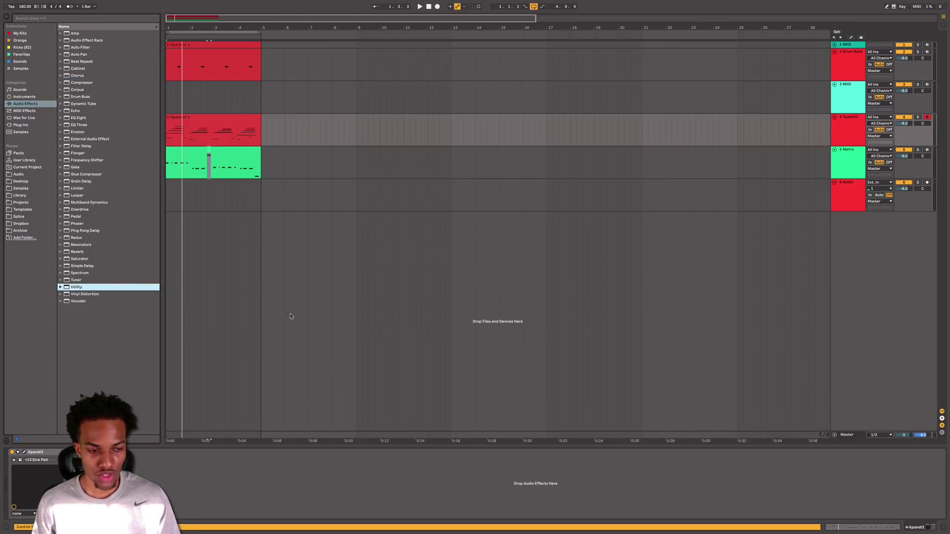
left_click(99, 475)
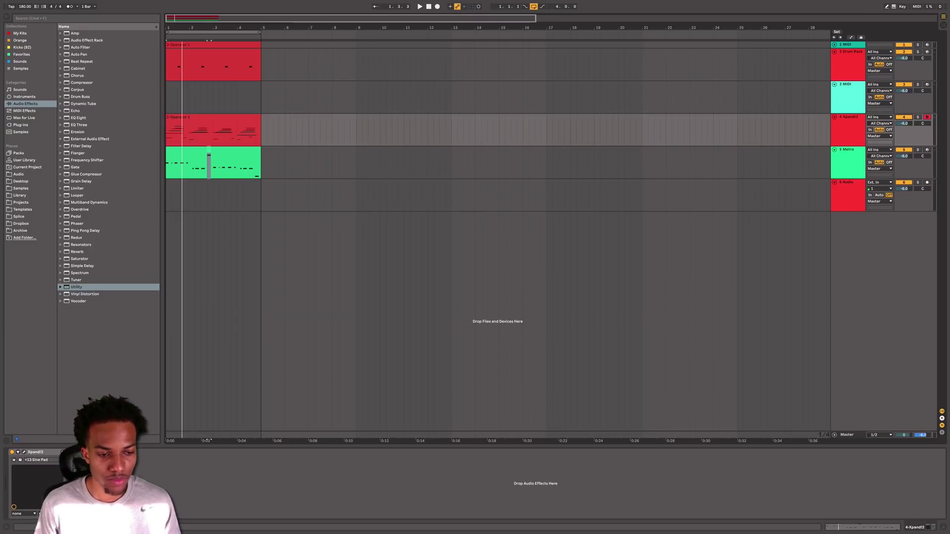
Step: Automate Utility's Mute on for the Xpand!2 track from one sixteenth after beat 3 to beat 4 of bar 1
key("a")
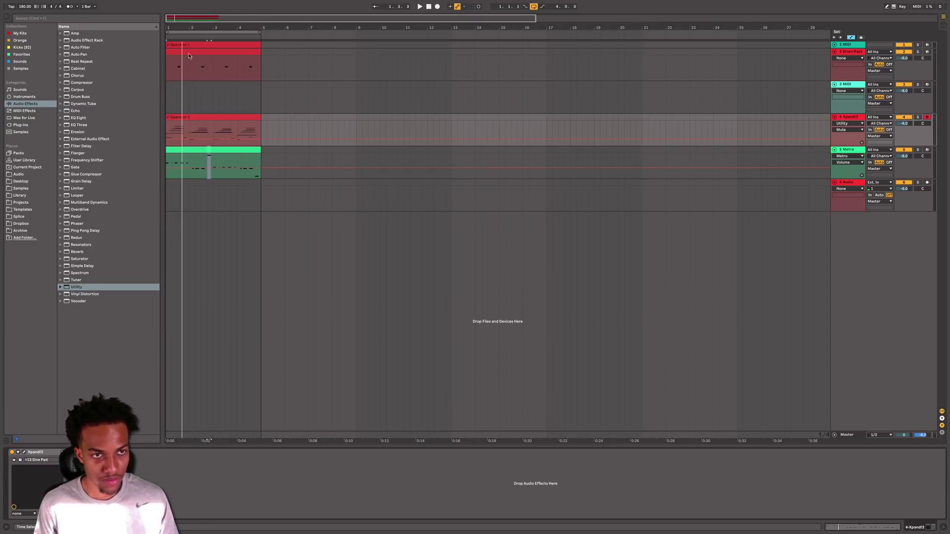
key("space")
key("space")
left_click_drag(182, 25, 228, 69)
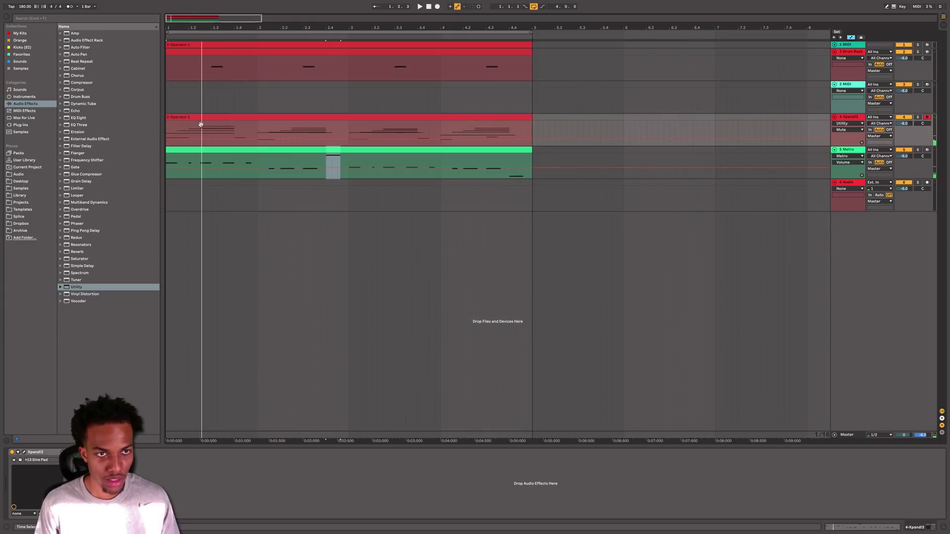
left_click(214, 132)
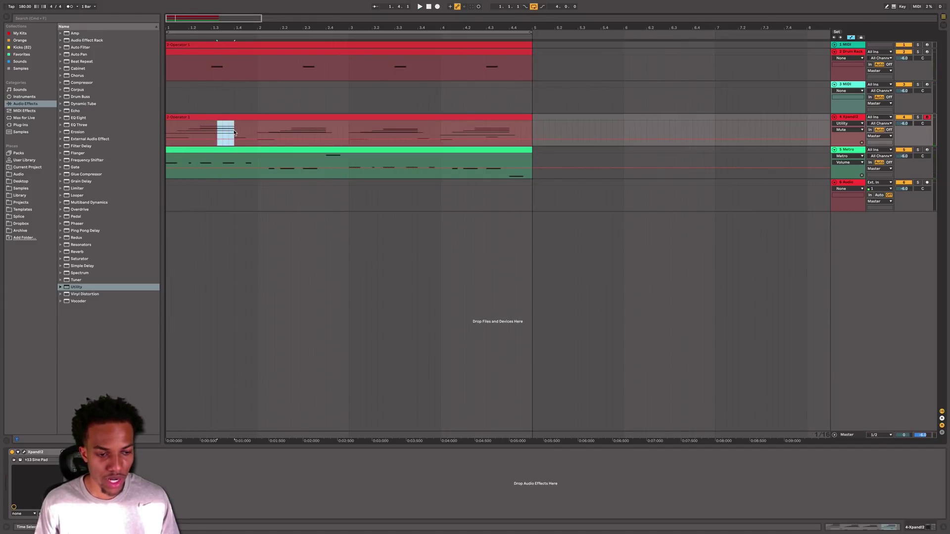
left_click(105, 505)
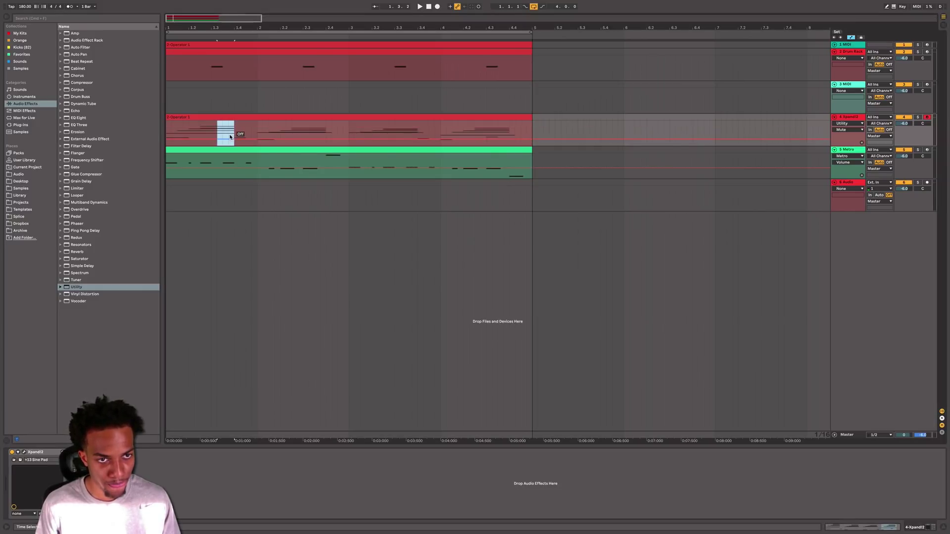
Step: Play the loop and extend the Xpand!2 mute automation to the end of bar 1
key("space")
left_click(196, 132)
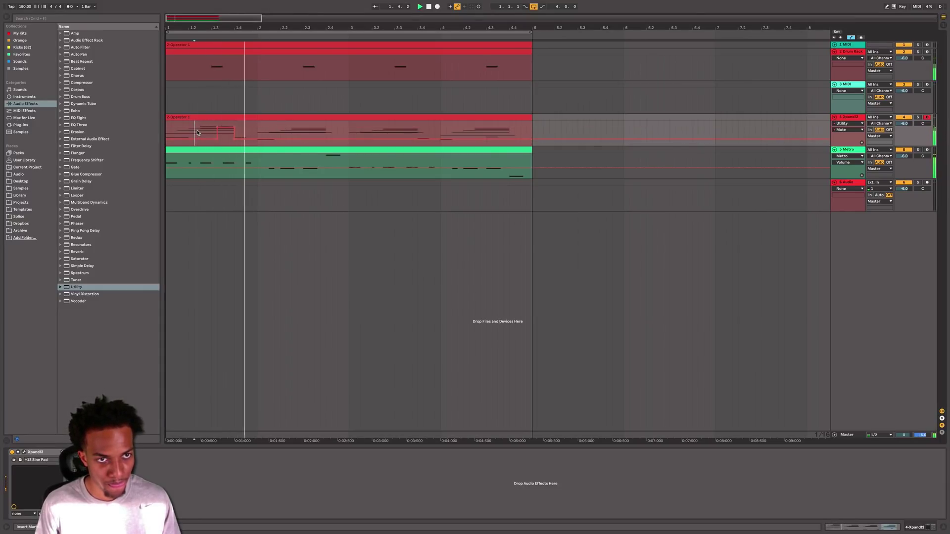
key("space")
key("space")
left_click(236, 125)
left_click_drag(238, 124, 249, 138)
left_click(183, 126)
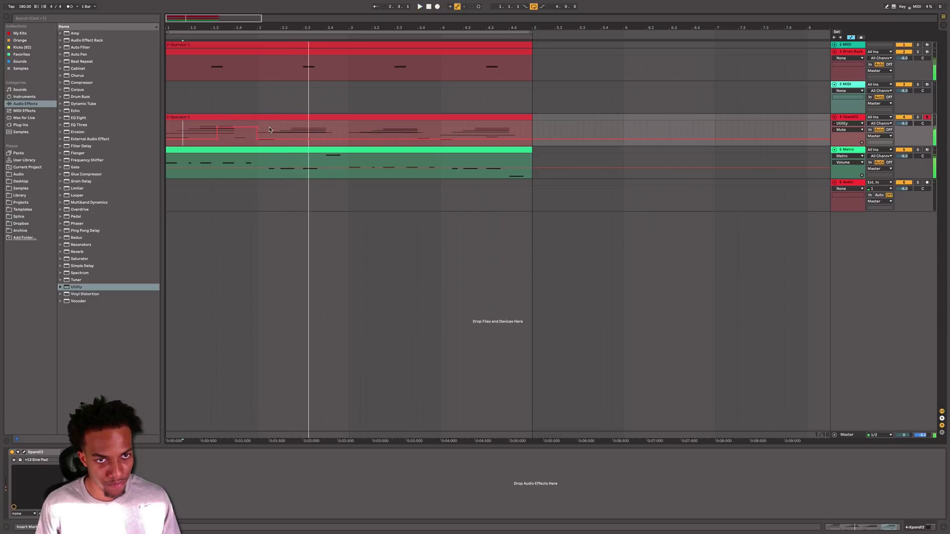
Step: Copy the bar 1 mute automation and paste it one sixteenth after beat 3 of bar 2
left_click_drag(257, 129, 212, 126)
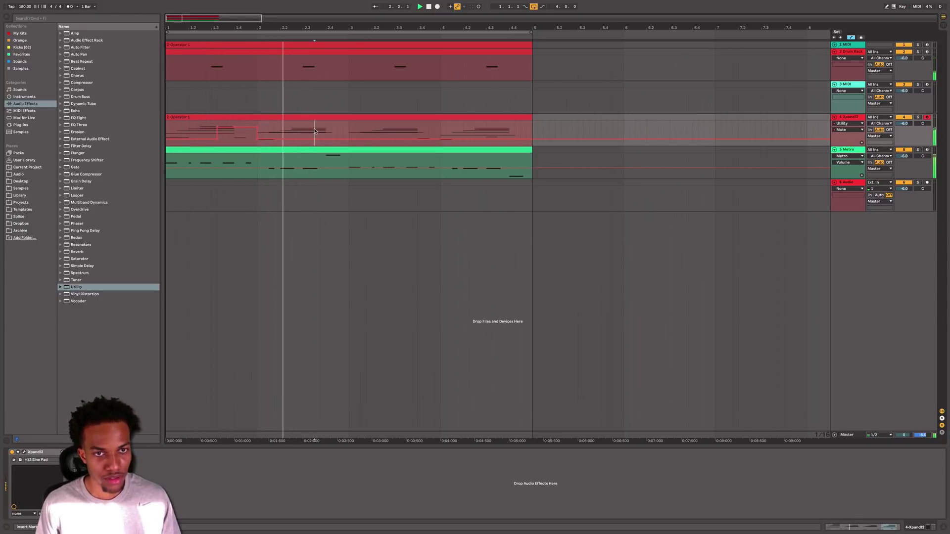
left_click_drag(314, 130, 355, 133)
key("space")
key("super+z")
key("space")
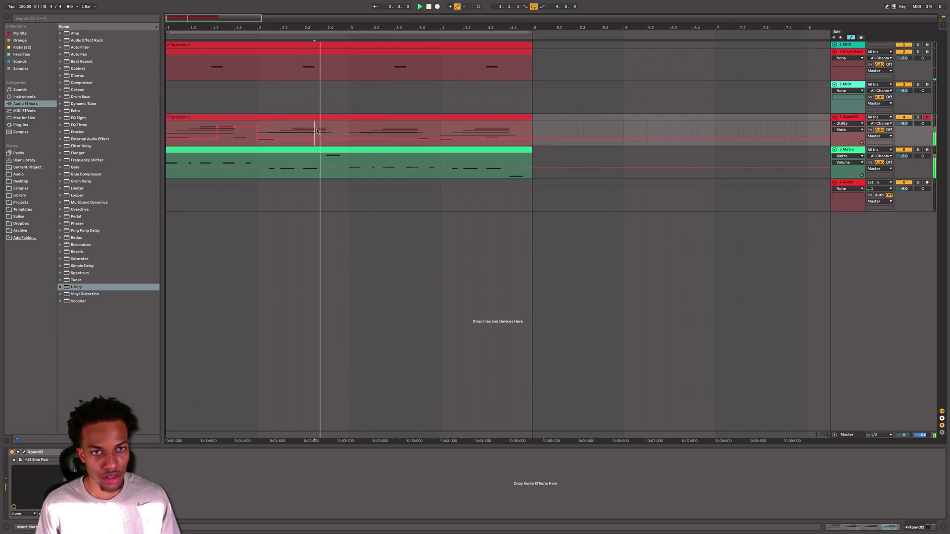
key("space")
left_click(309, 133)
key("super+v")
key("space")
left_click(297, 132)
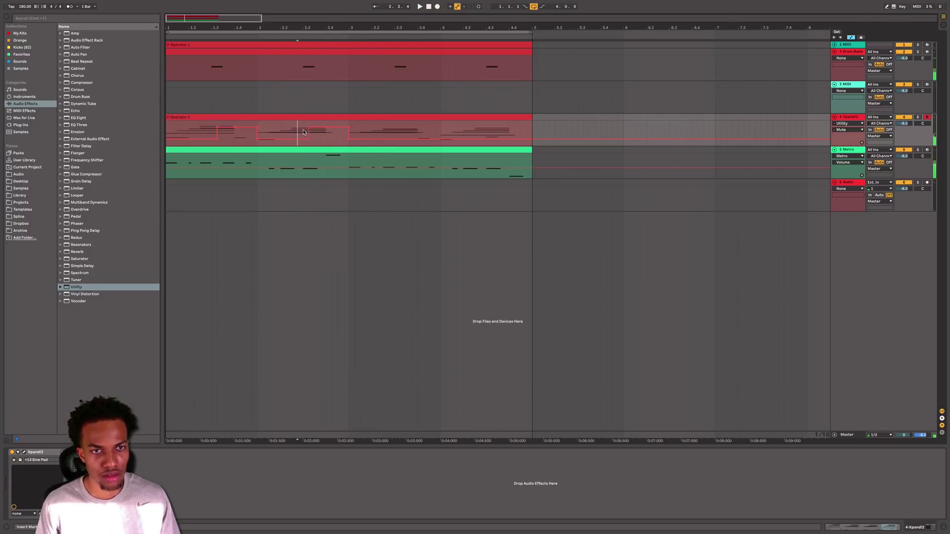
Step: Paste the same mute automation one sixteenth after beat 3 in bars 3 and 4
left_click(400, 132)
key("super+v")
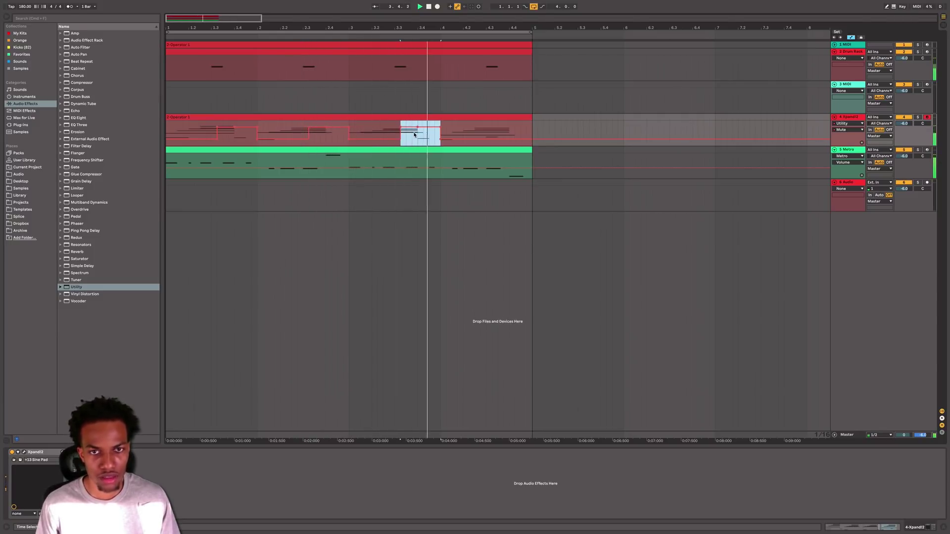
left_click(492, 132)
key("super+v")
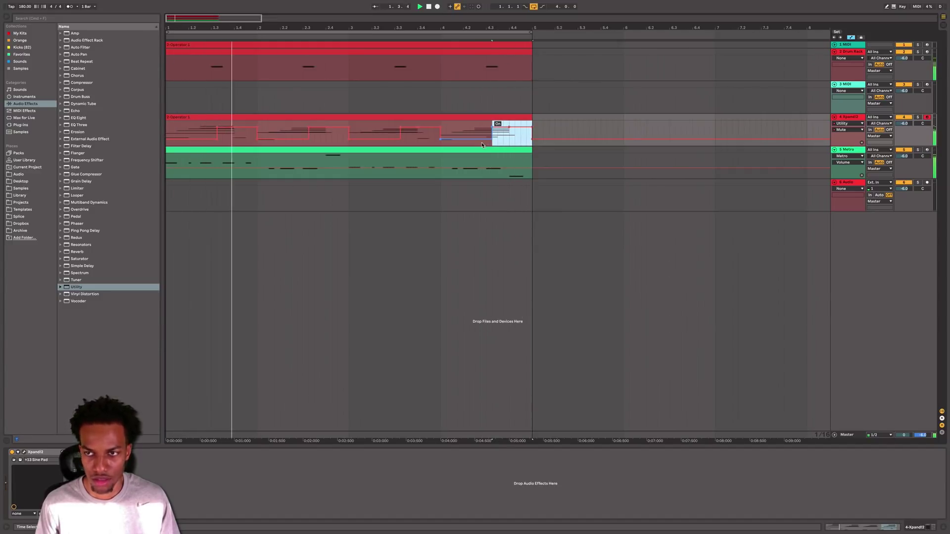
Step: Hide the automation lanes and insert a new MIDI track directly below the Xpand!2 track
key("a")
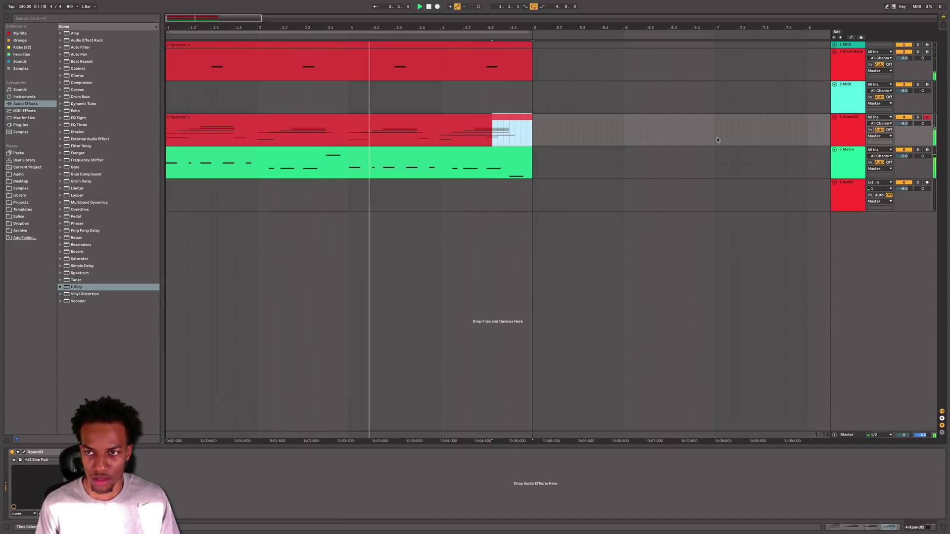
left_click(848, 129)
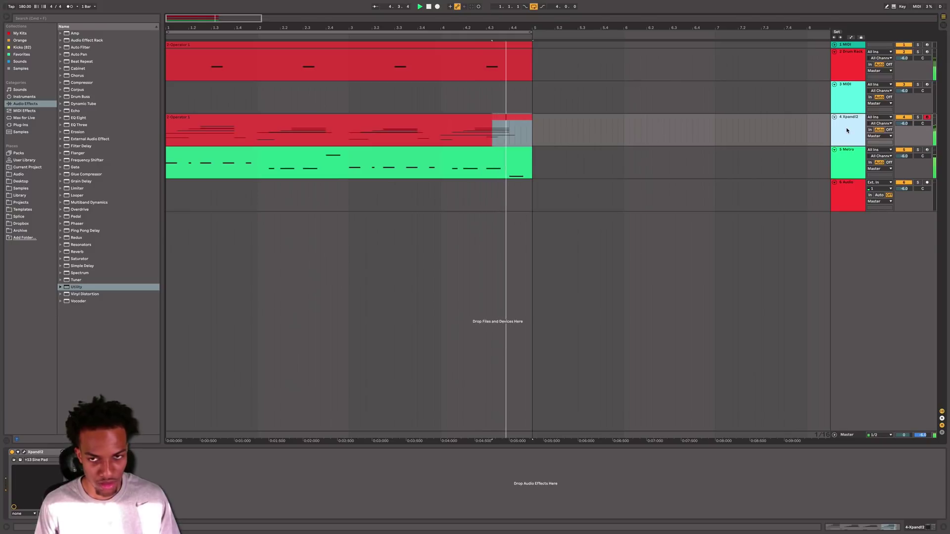
key("super+shift+t")
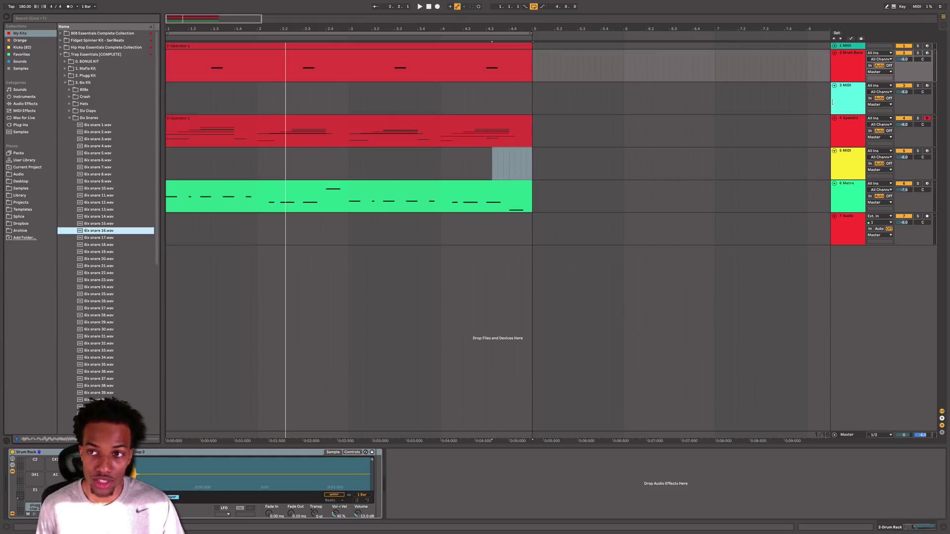
Step: Replace the empty MIDI track below the Drum Rack track with a new audio track
left_click(835, 102)
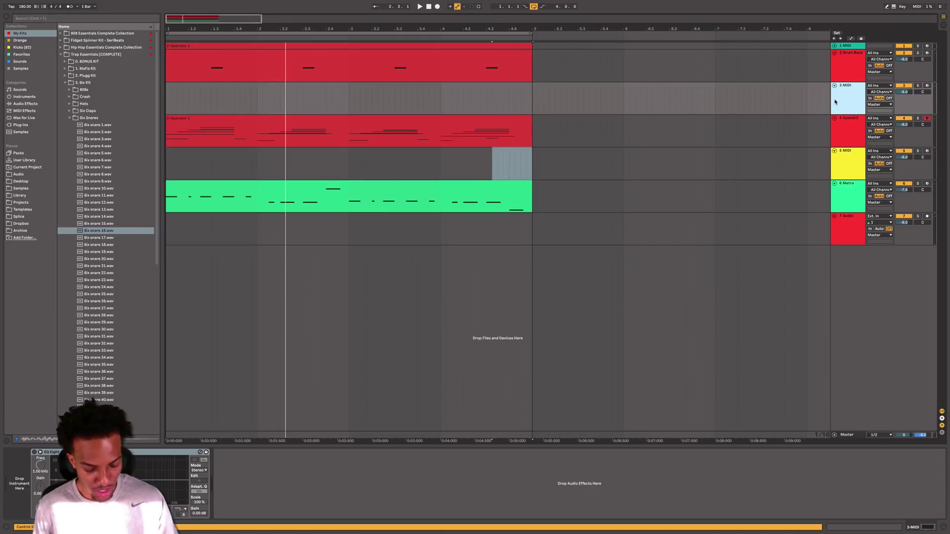
key("super+t")
left_click(839, 72)
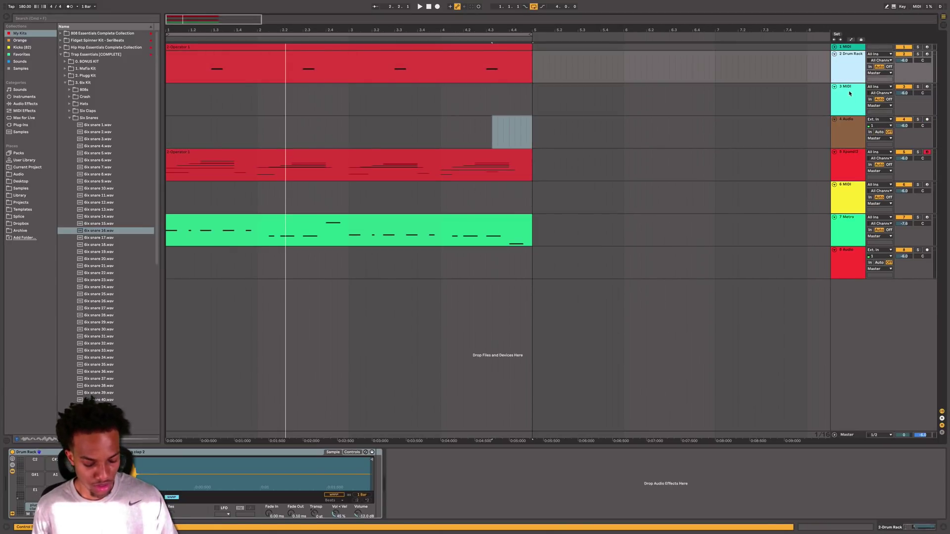
left_click(847, 99)
key("BackSpace")
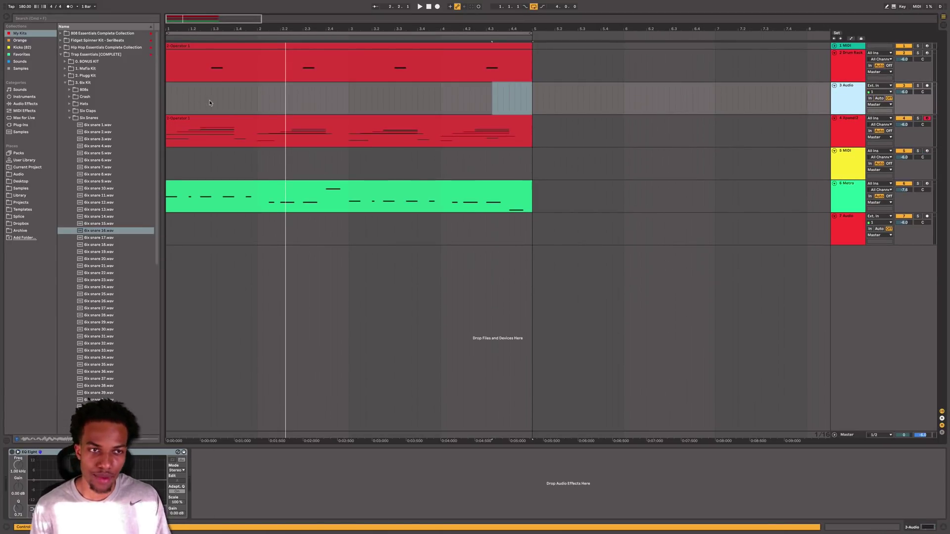
Step: Play the loop and place 6ix snare 24.wav on beat 3 of bar 2 of the new audio track
left_click(191, 60)
key("space")
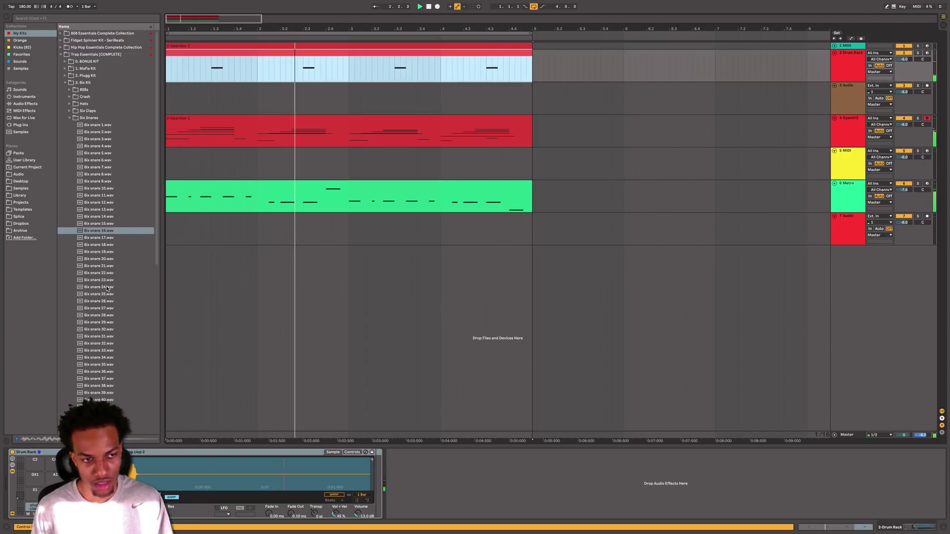
left_click(107, 287)
left_click_drag(102, 287, 309, 98)
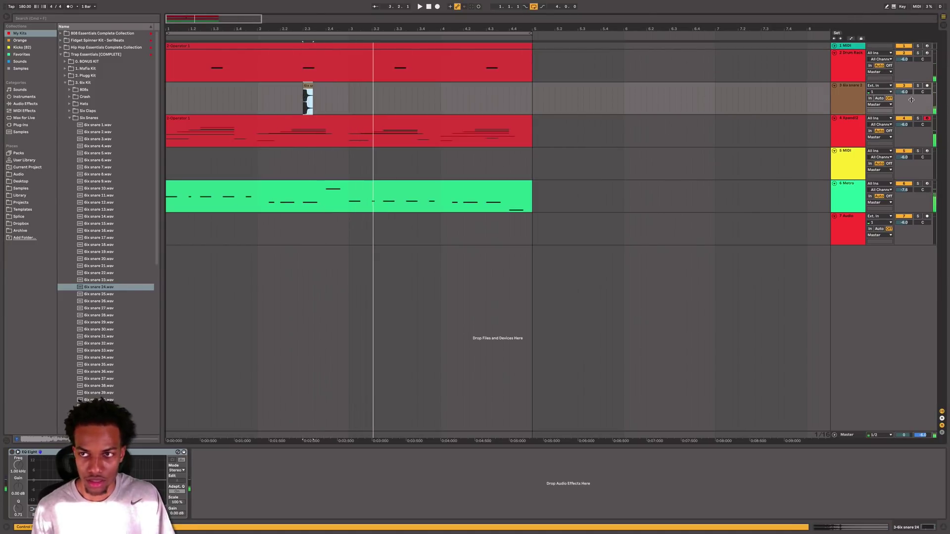
Step: Duplicate the snare's first two bars into bars 3 and 4 and set its track volume to -14.0 dB
left_click_drag(908, 92, 908, 106)
key("space")
key("space")
key("space")
left_click_drag(349, 105, 154, 110)
key("super+d")
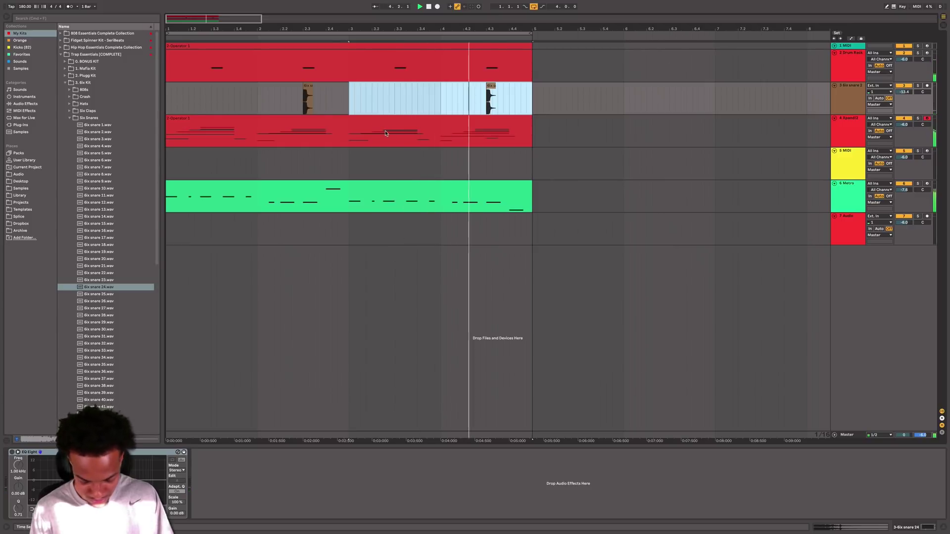
left_click_drag(906, 92, 905, 93)
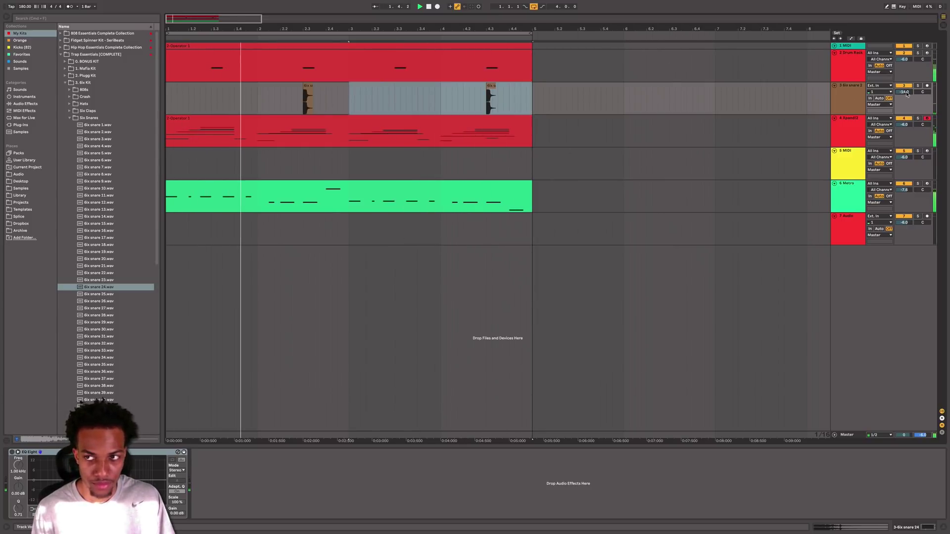
Step: Load 6ix snare 36.wav on a new MIDI track below the Drum Rack track and transpose it +12 st
left_click(827, 70)
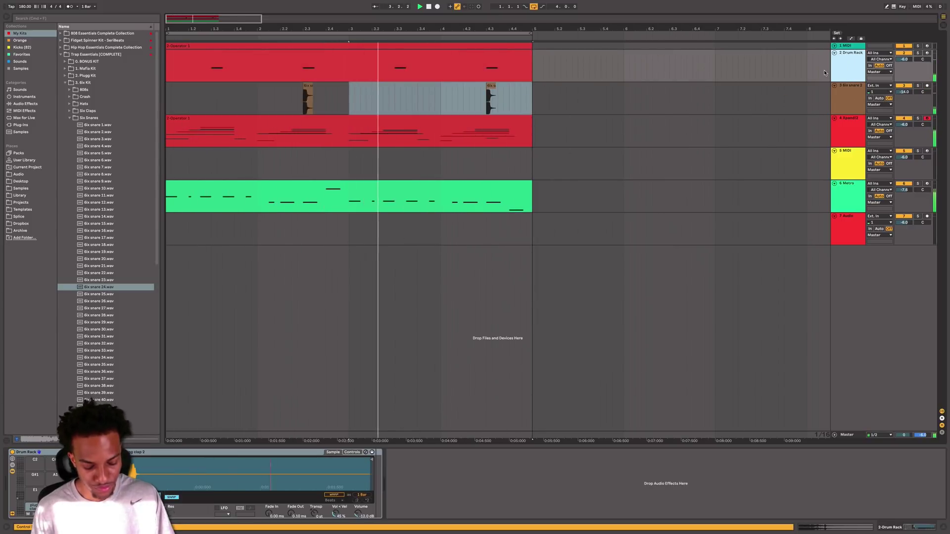
key("super+shift+t")
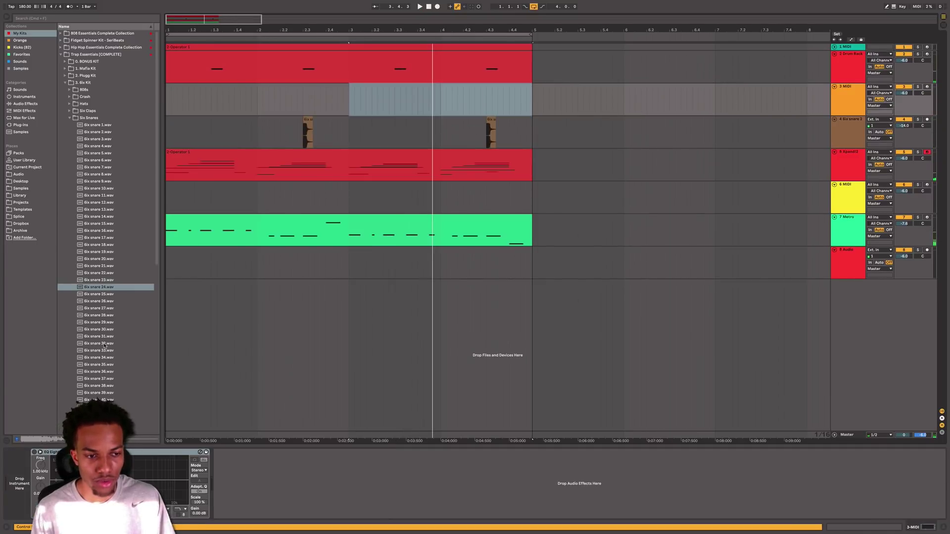
left_click(102, 371)
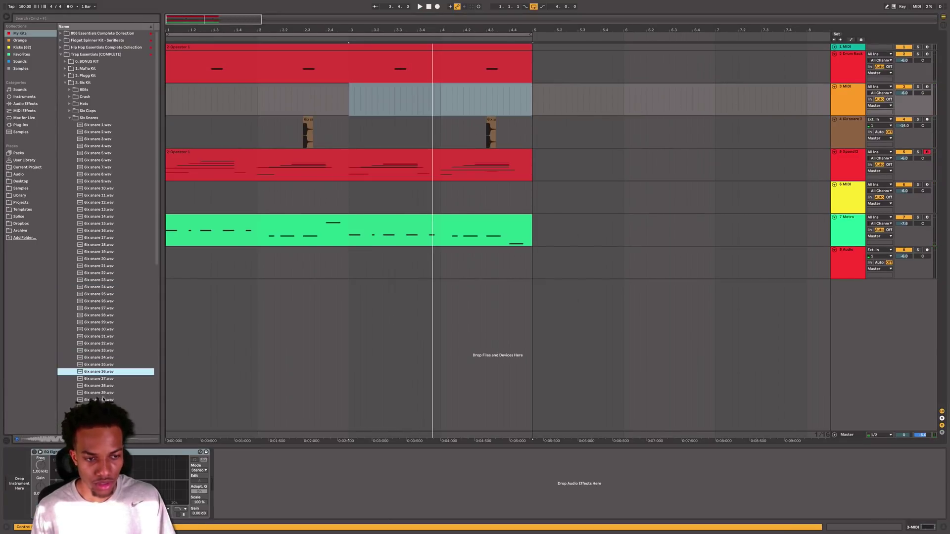
double_click(100, 373)
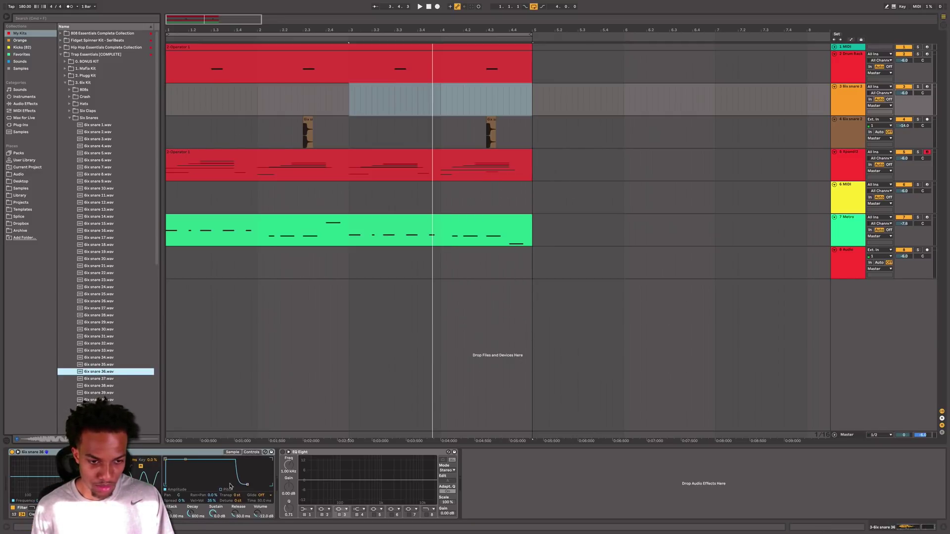
left_click(239, 496)
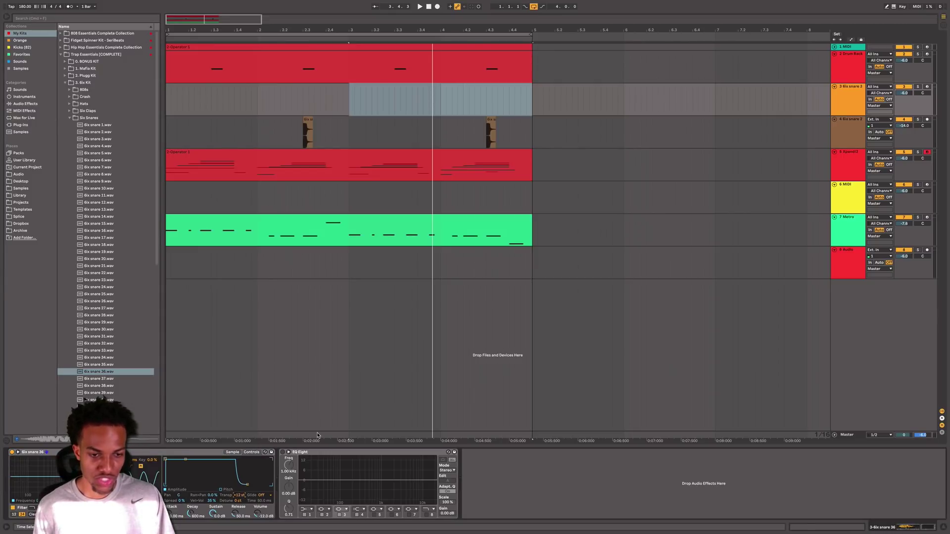
Step: Create a two-bar MIDI clip on the 6ix snare 36 track and add a C3 note at its start
left_click_drag(350, 102, 117, 94)
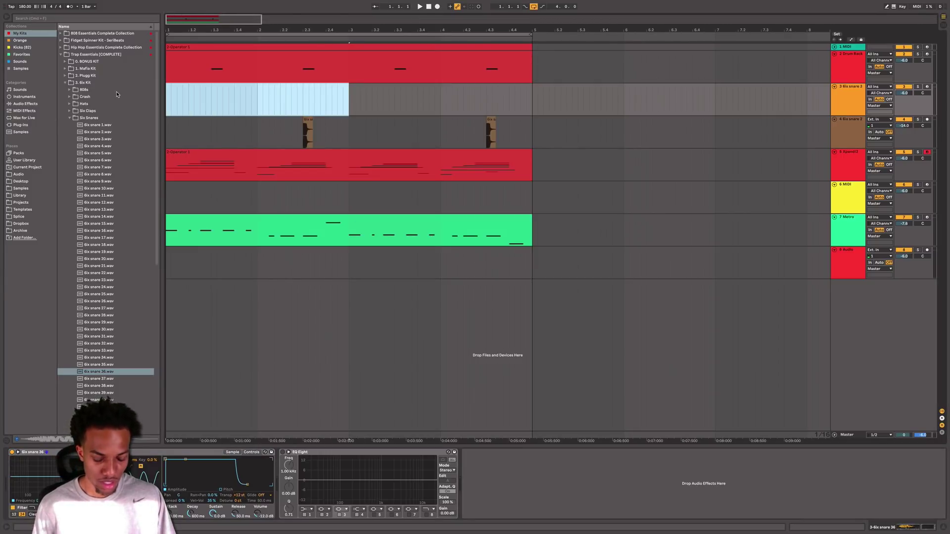
key("super+shift+m")
left_click(113, 350)
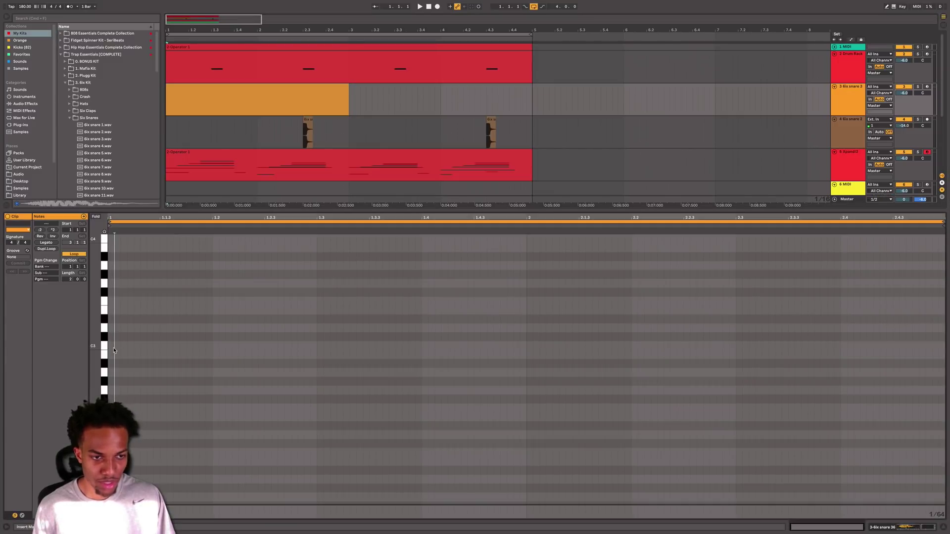
double_click(119, 347)
key("space")
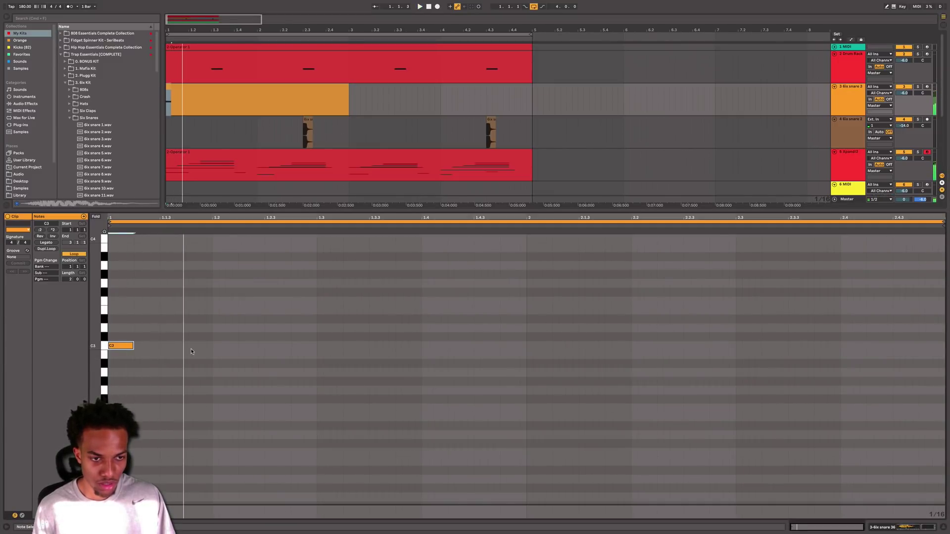
Step: Add C3 notes at 1.1.3, 1.2.3, 1.4.3, 2.1.3, 2.2, 2.3.2, 2.3.3 and 2.4.3, and duplicate the clip into bars 3 and 4
double_click(221, 348)
left_click_drag(220, 348, 168, 348)
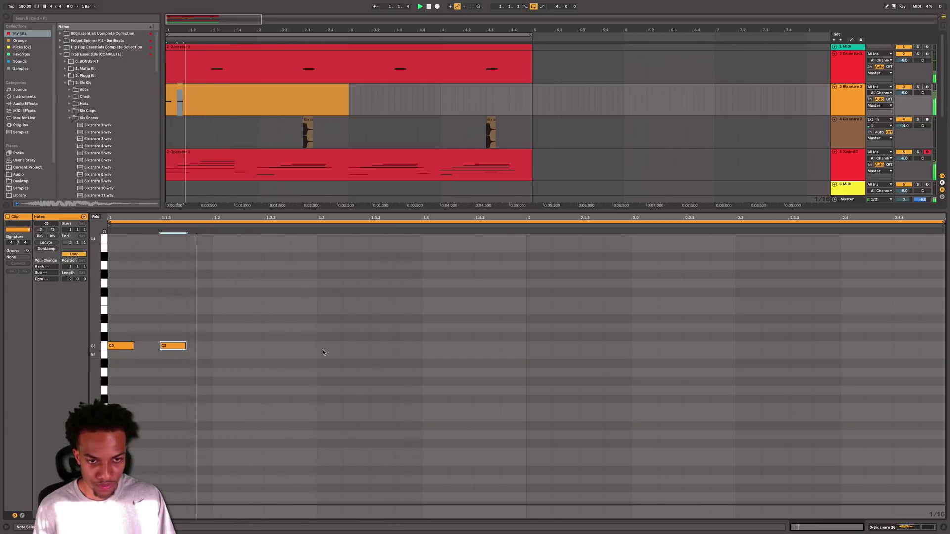
double_click(278, 346)
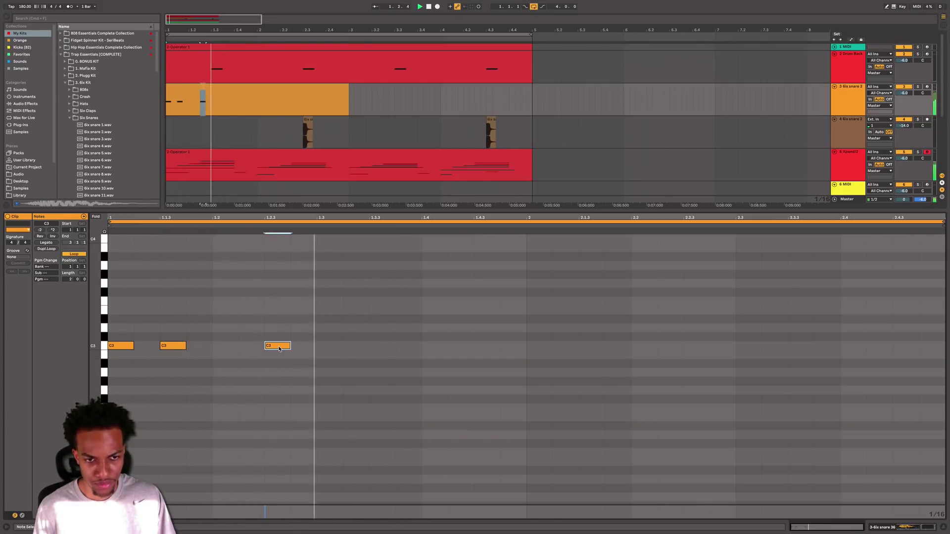
left_click_drag(279, 349, 168, 349)
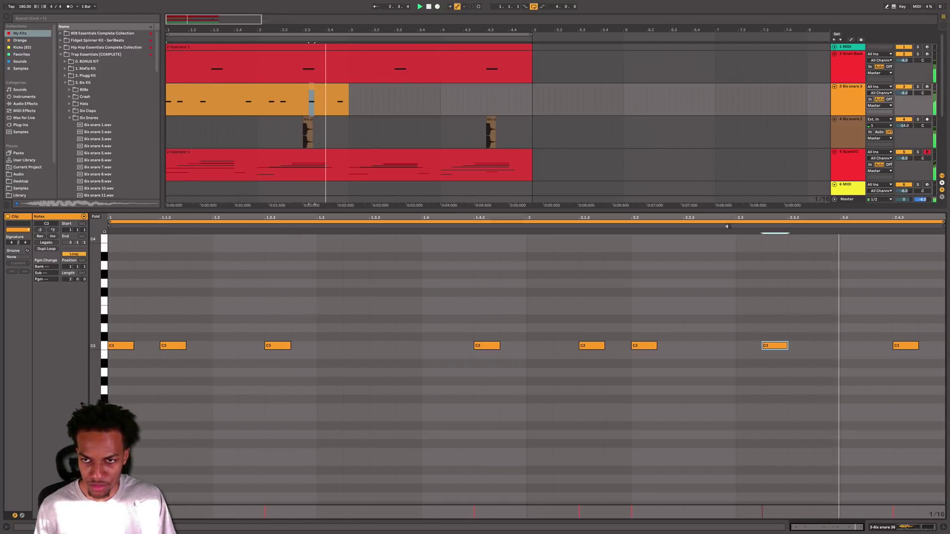
key("super+d")
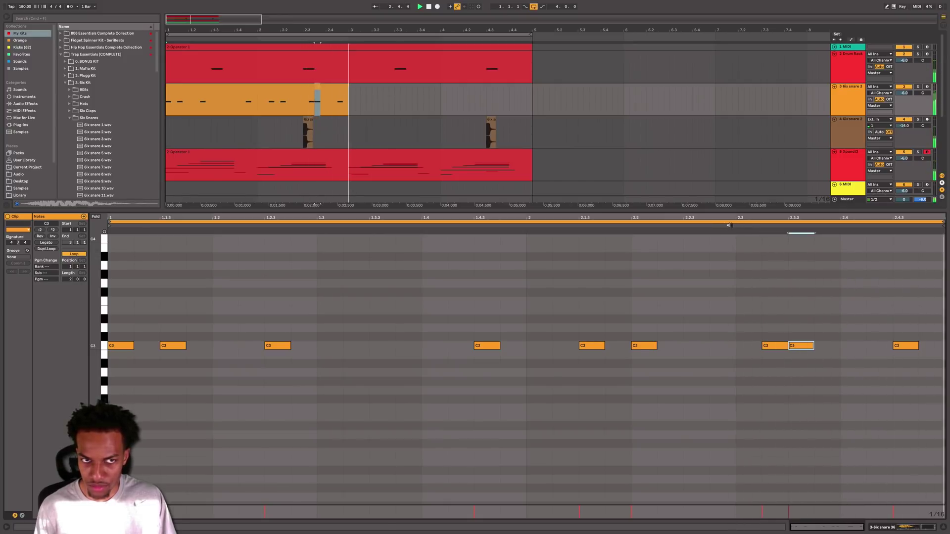
left_click(279, 96)
key("super+d")
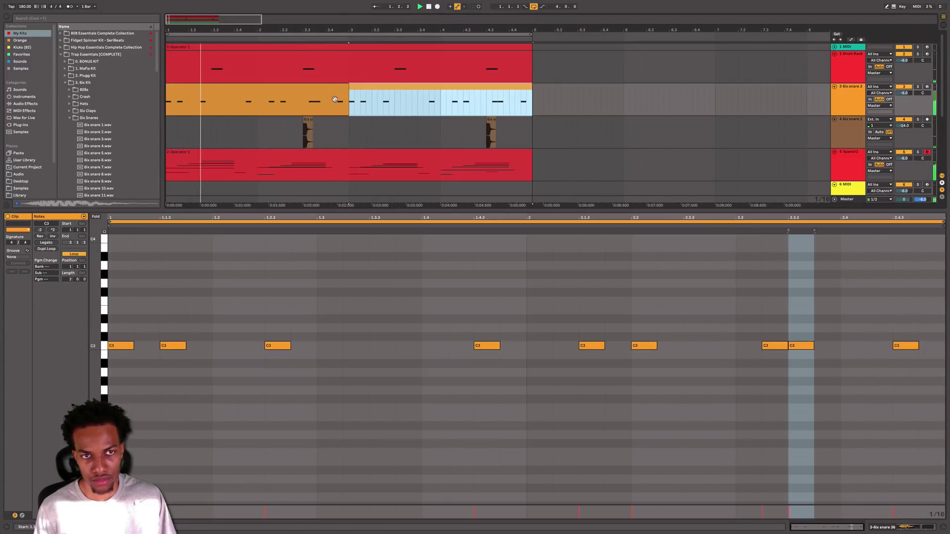
Step: Transpose all notes of the first 6ix snare 36 clip to G3 and compare it with the duplicate during playback
left_click(279, 96)
key("space")
left_click(286, 286)
key("super+a")
key("shift+Up")
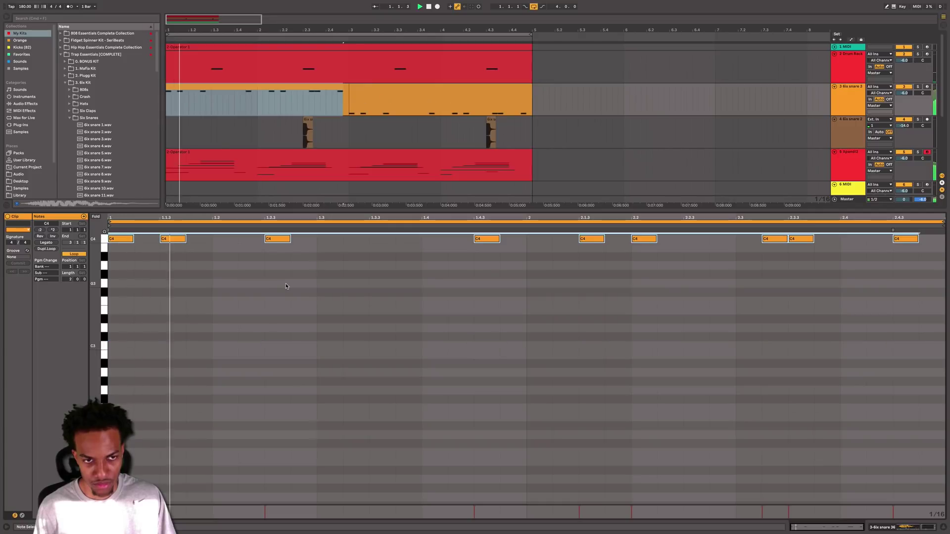
key("Down")
key("Down")
key("Down")
key("Down")
key("Down")
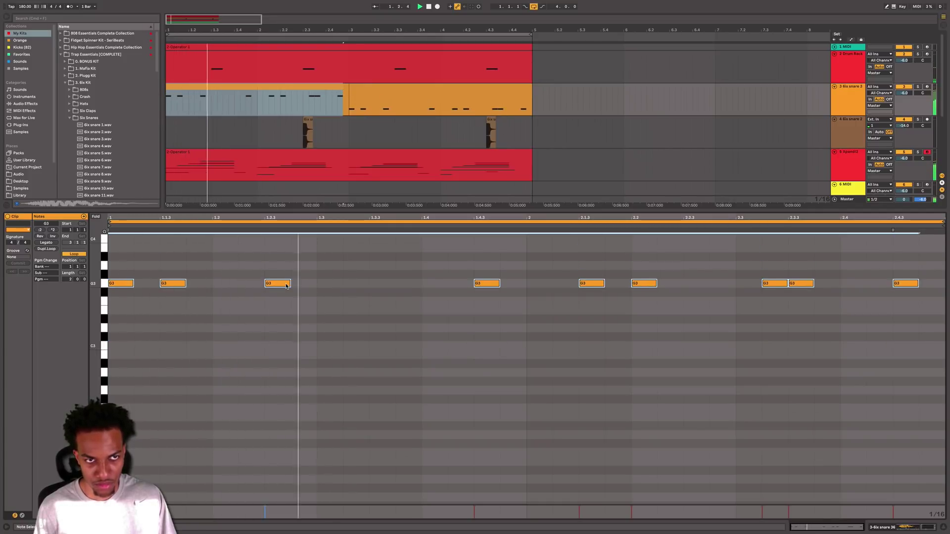
left_click(408, 93)
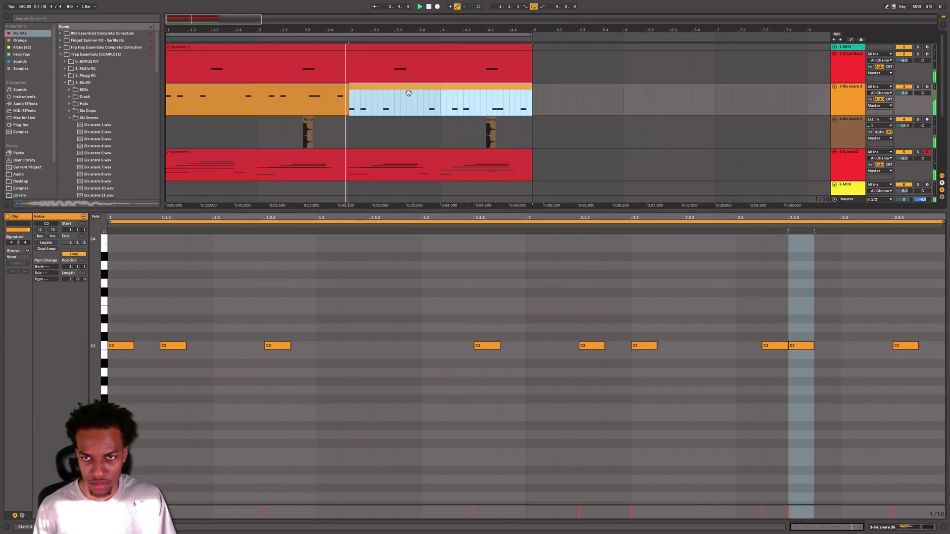
left_click(410, 93)
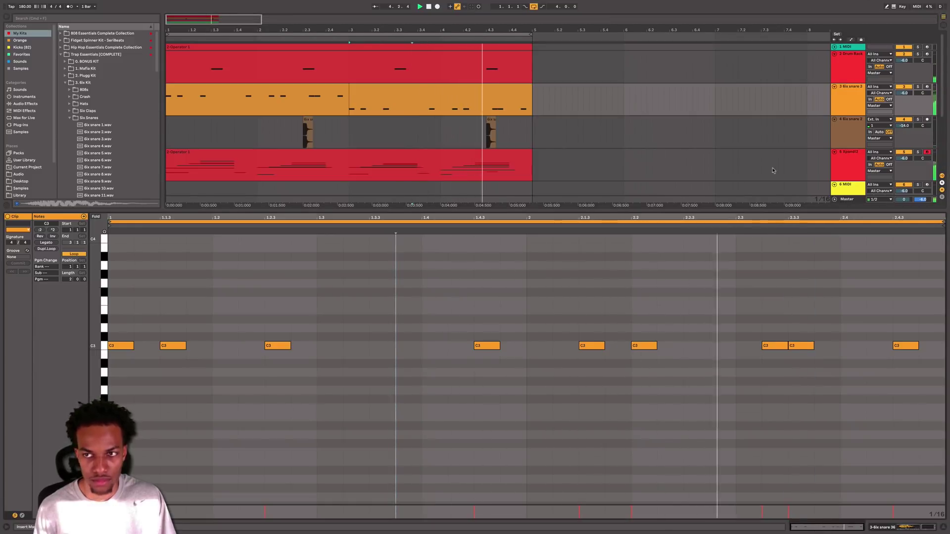
Step: Lower the 6ix snare 36 track volume to -16.3 dB while the loop plays
left_click_drag(907, 94, 907, 109)
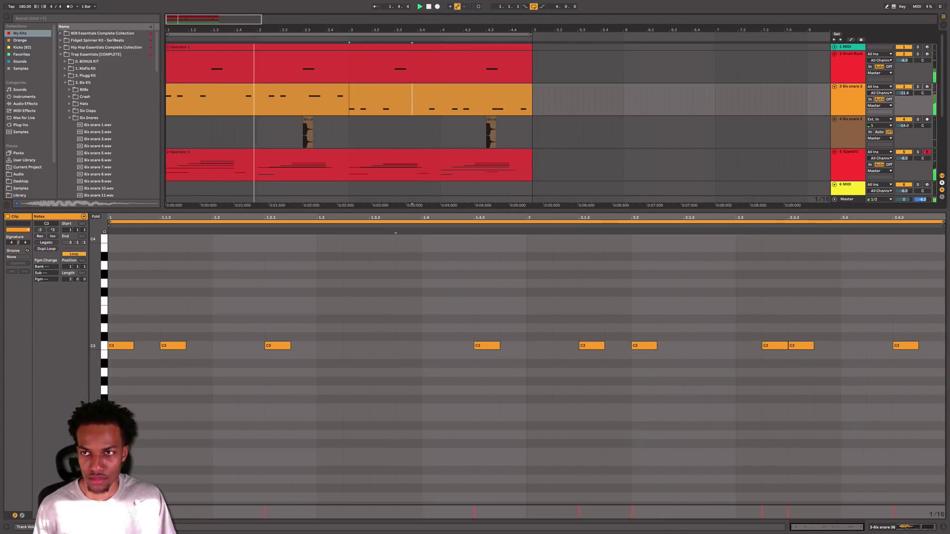
left_click(850, 110)
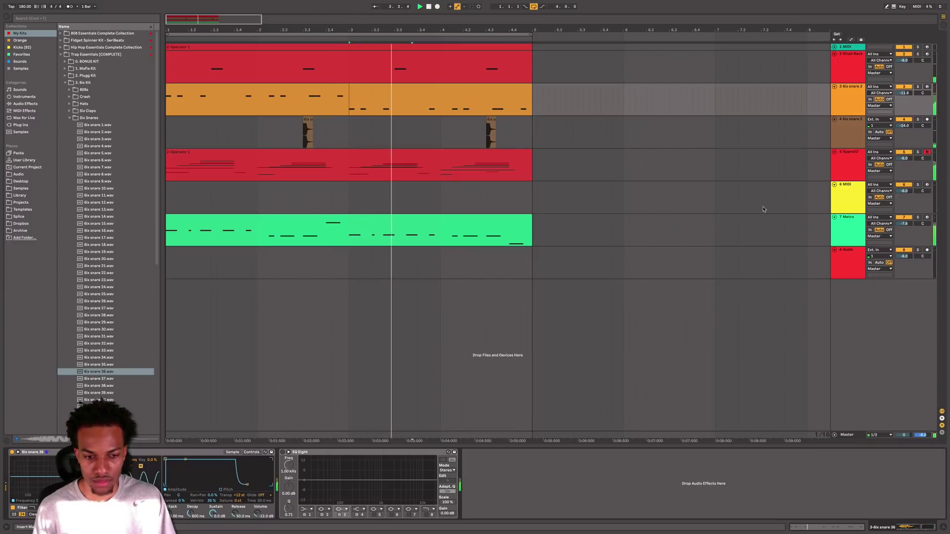
left_click_drag(905, 93, 905, 99)
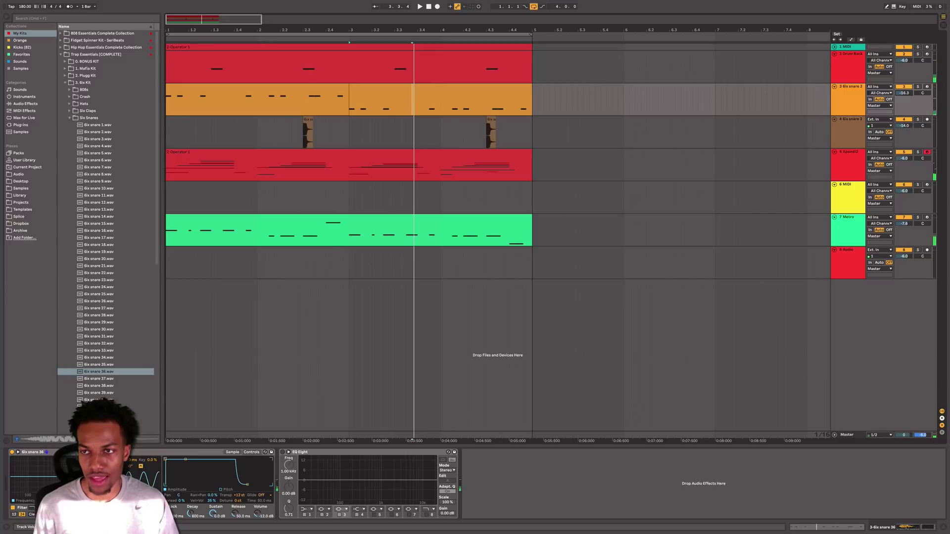
Step: Add a Reverb after the EQ Eight on the 6ix snare 36 track and reduce its Dry/Wet amount
left_click(839, 102)
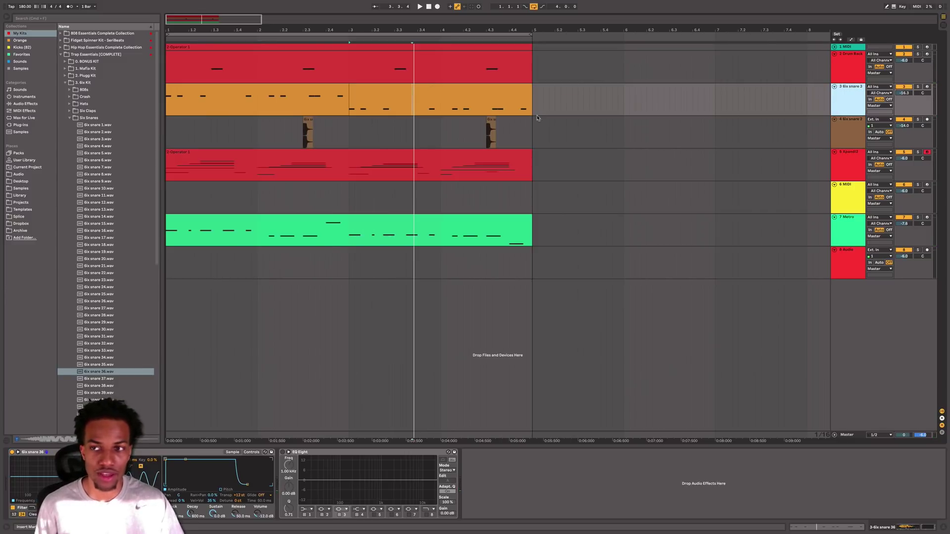
left_click(24, 104)
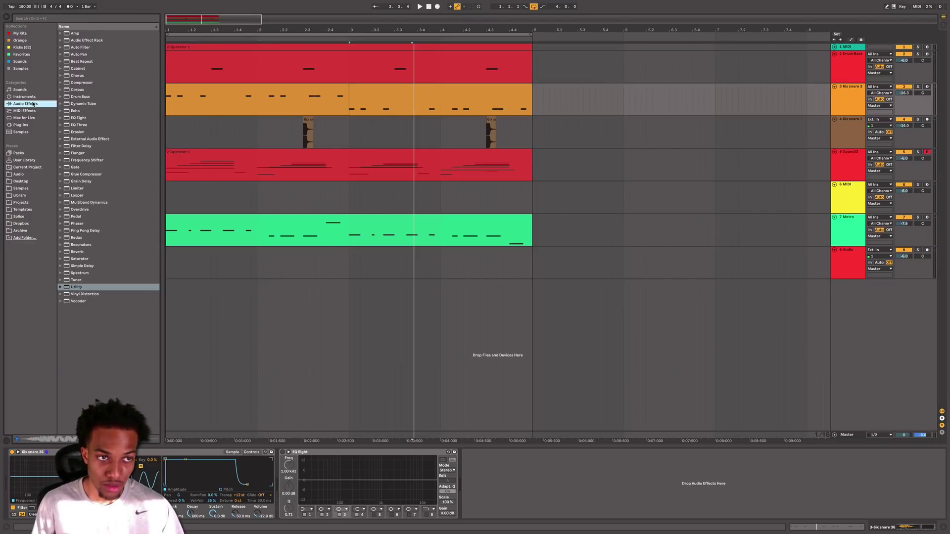
double_click(77, 252)
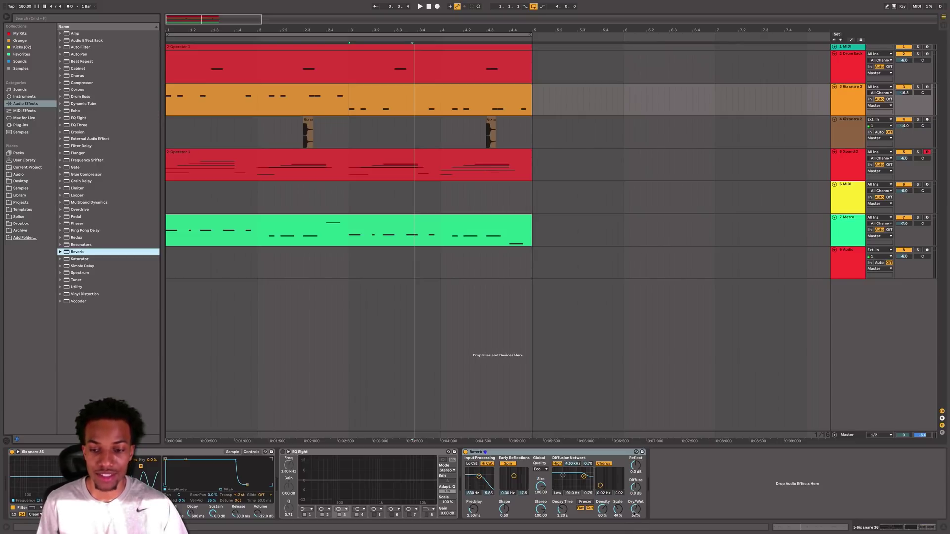
left_click_drag(635, 515, 635, 515)
key("space")
key("space")
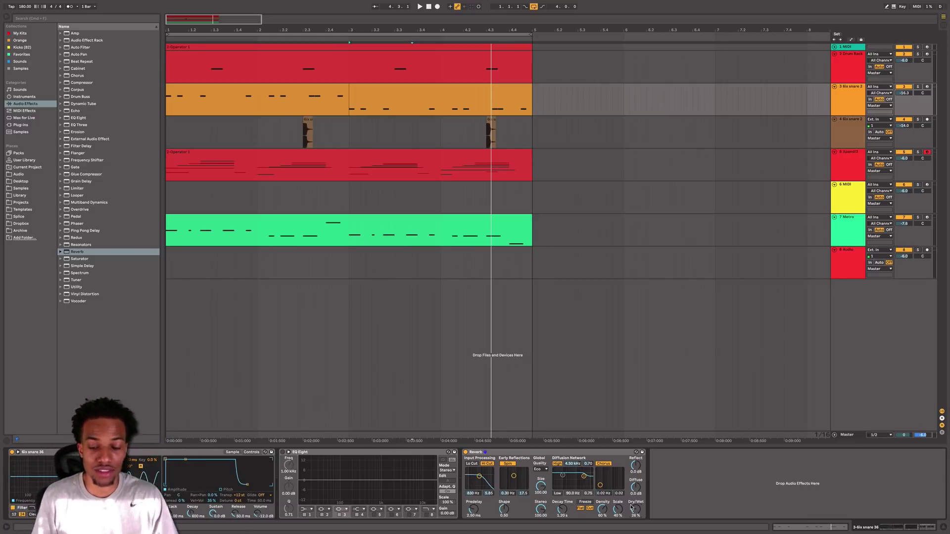
Step: Play the loop and adjust the snare's Reverb to a Decay Time of 778 ms and a Dry/Wet of 30 %
key("space")
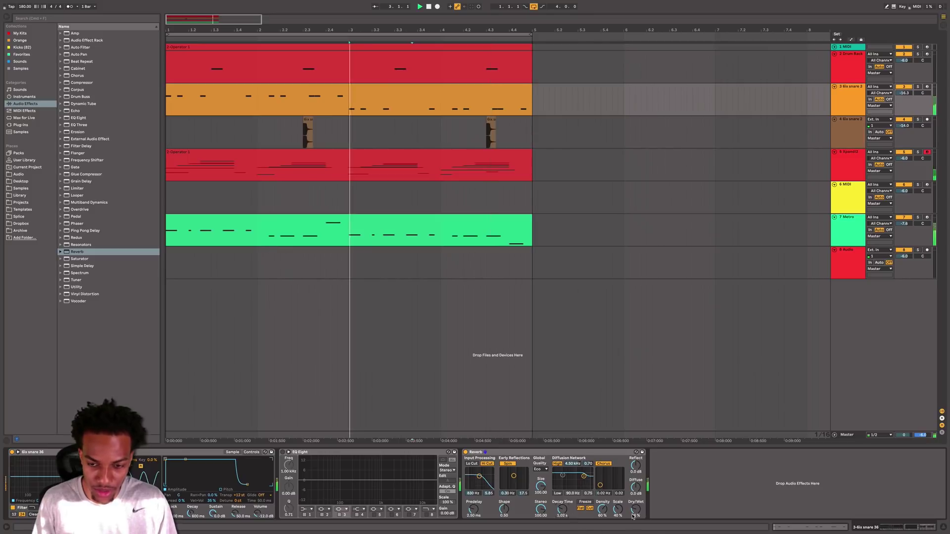
key("space")
key("space")
left_click_drag(636, 509, 635, 506)
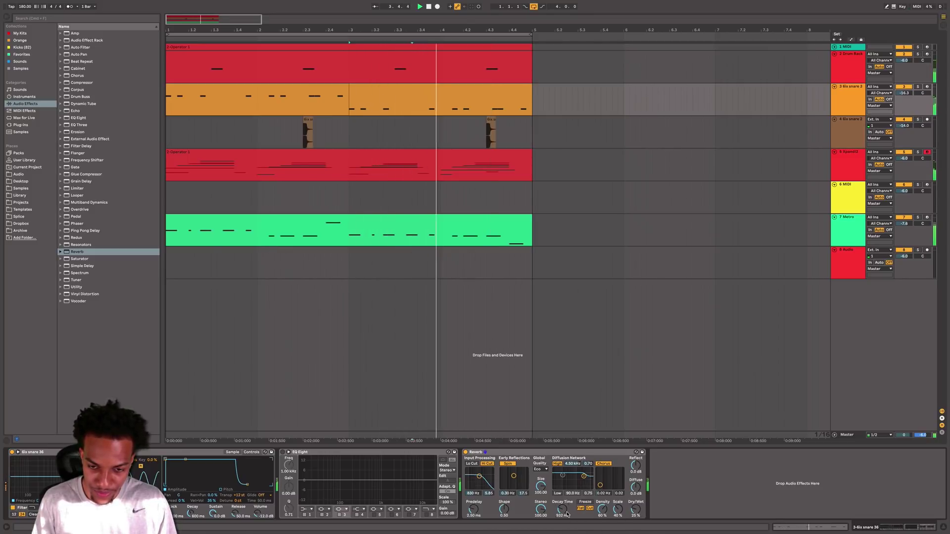
left_click_drag(562, 510, 562, 512)
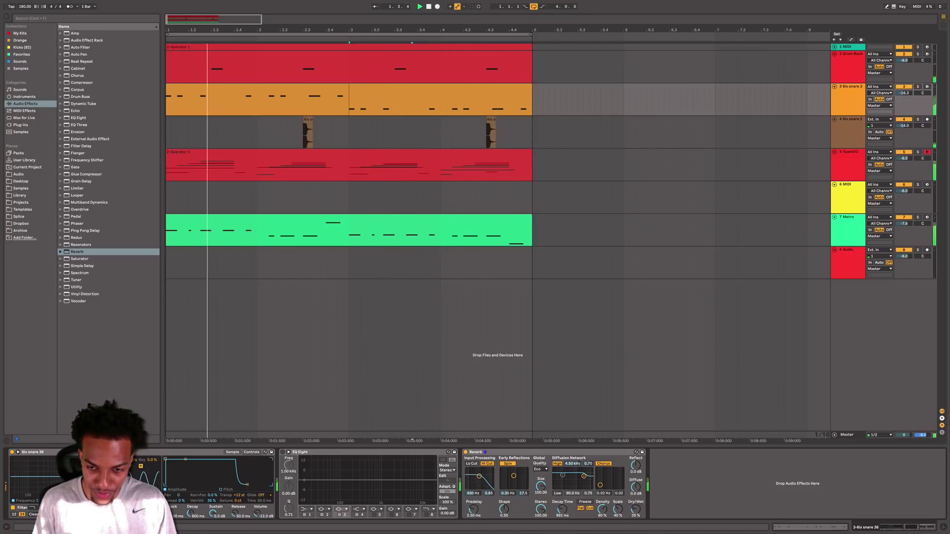
mouse_move(636, 510)
left_mouse_down()
mouse_move(636, 495)
mouse_move(636, 511)
left_mouse_up()
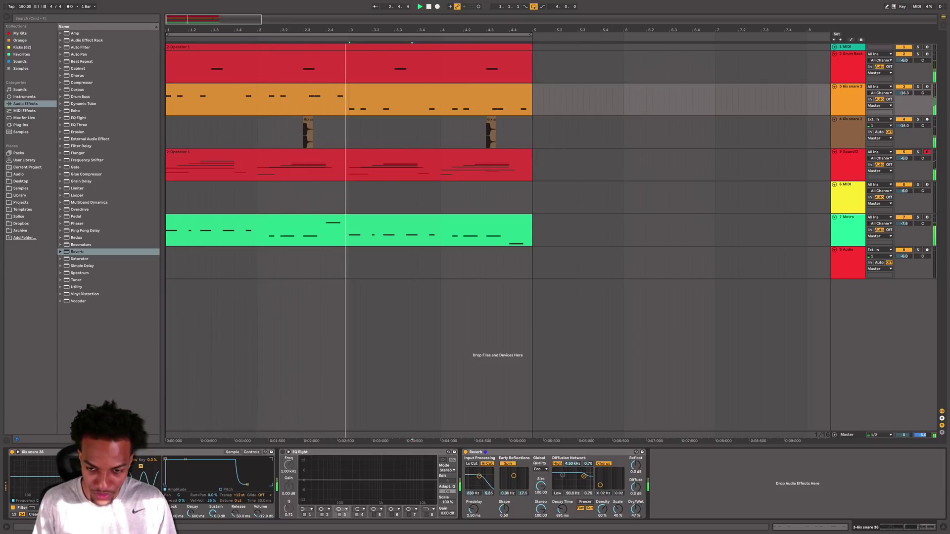
left_click_drag(562, 510, 562, 511)
left_click_drag(635, 510, 635, 519)
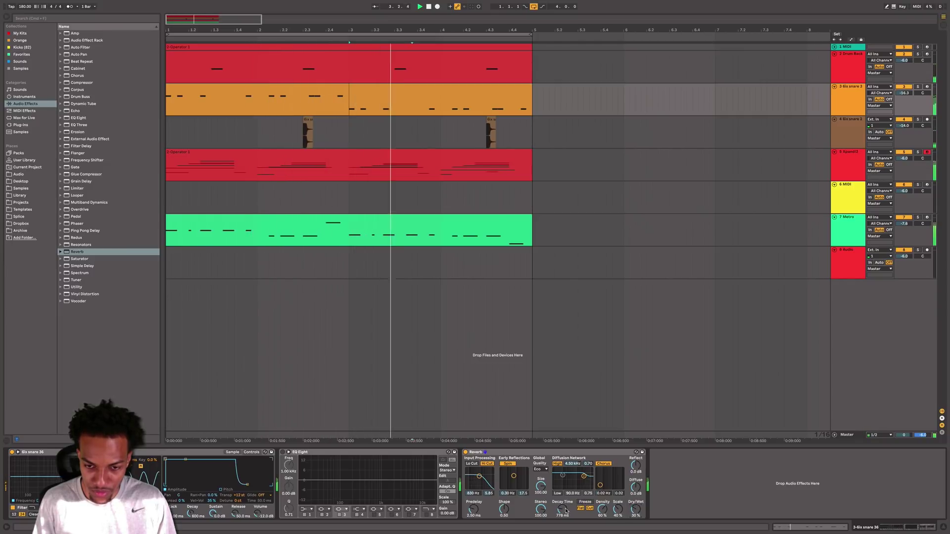
Step: In the bars 3–4 snare clip, add C3 notes at 1.1.4 and 1.4 and remove the note at 1.4.3
double_click(372, 97)
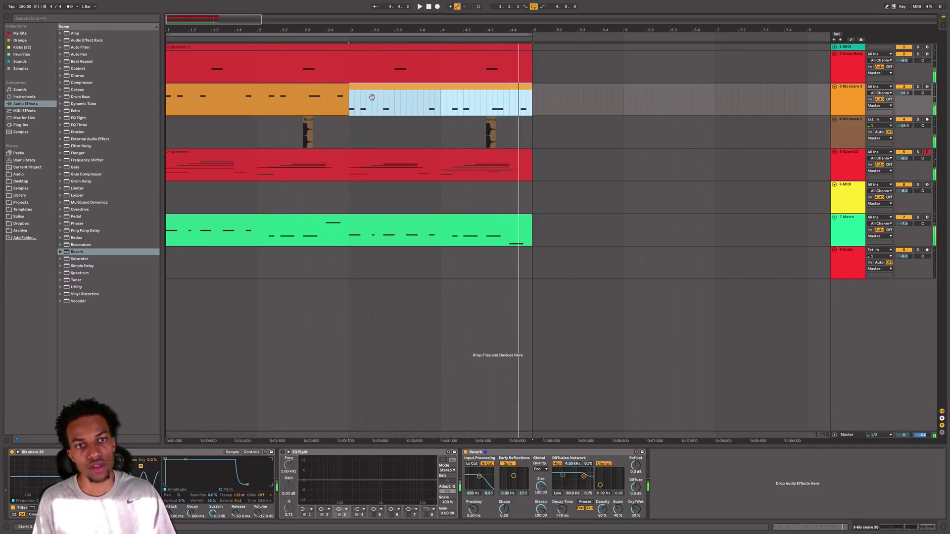
left_click(200, 345)
key("space")
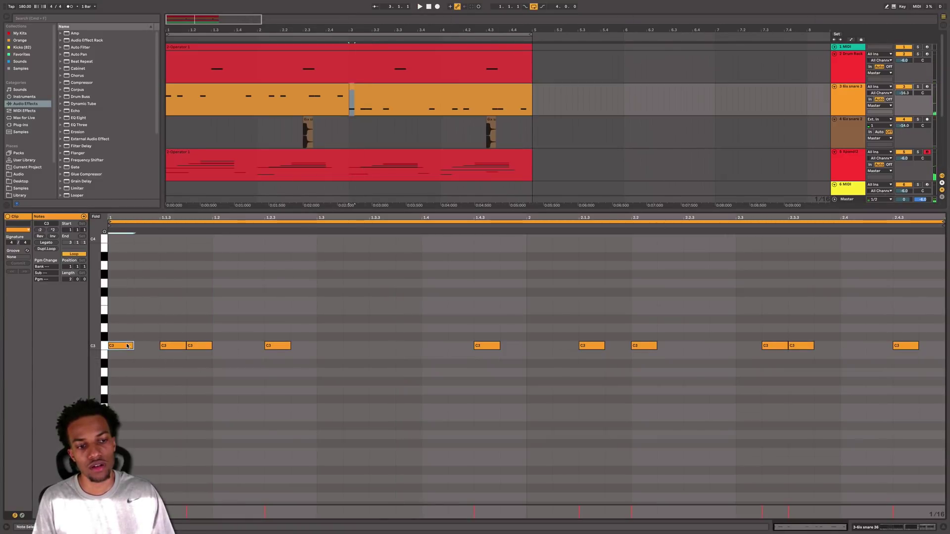
key("space")
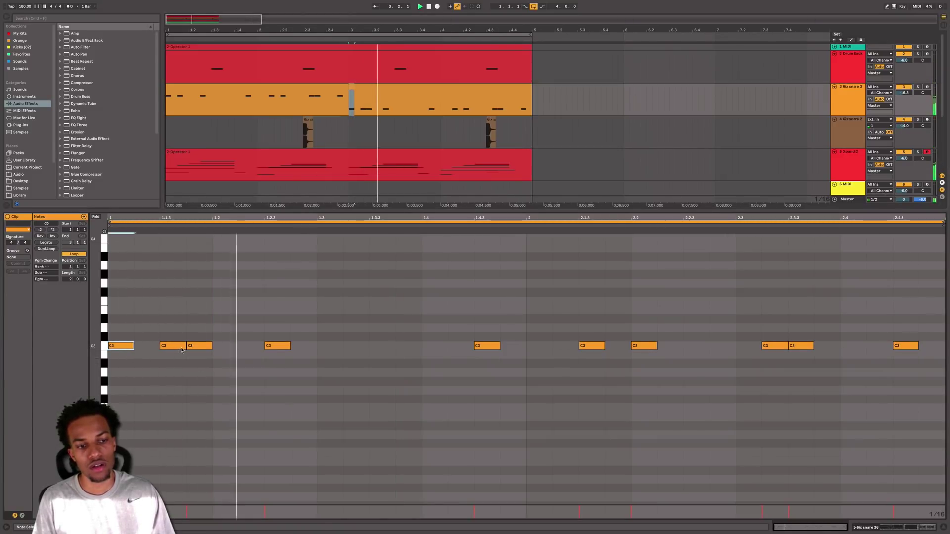
double_click(445, 346)
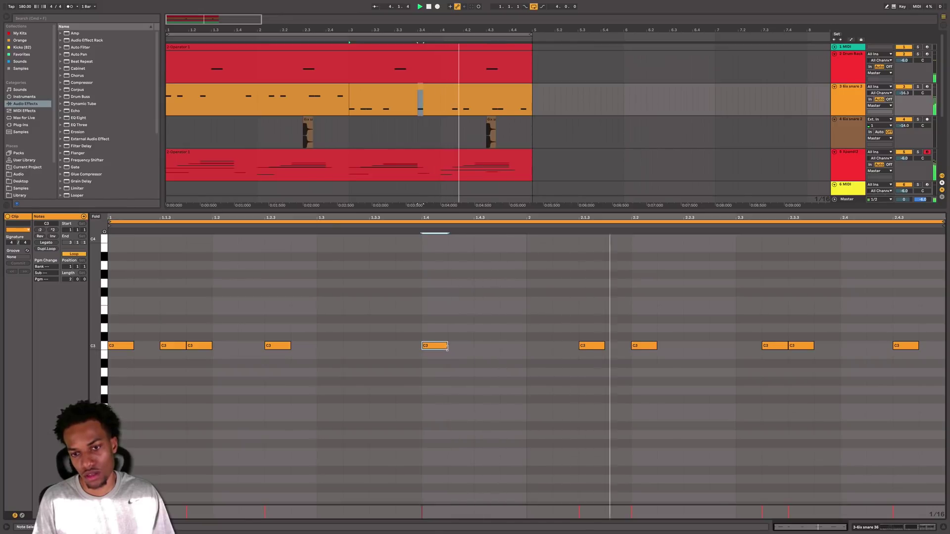
double_click(625, 346)
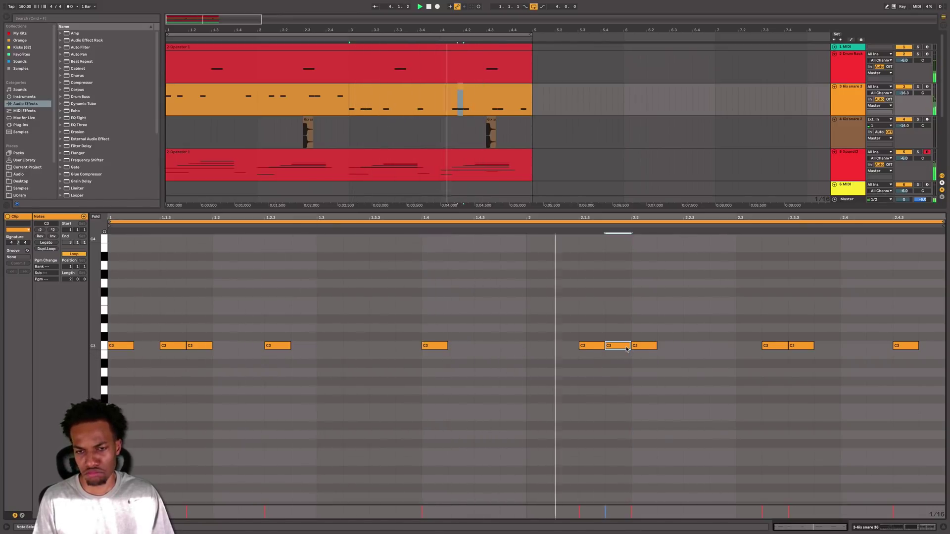
key("Delete")
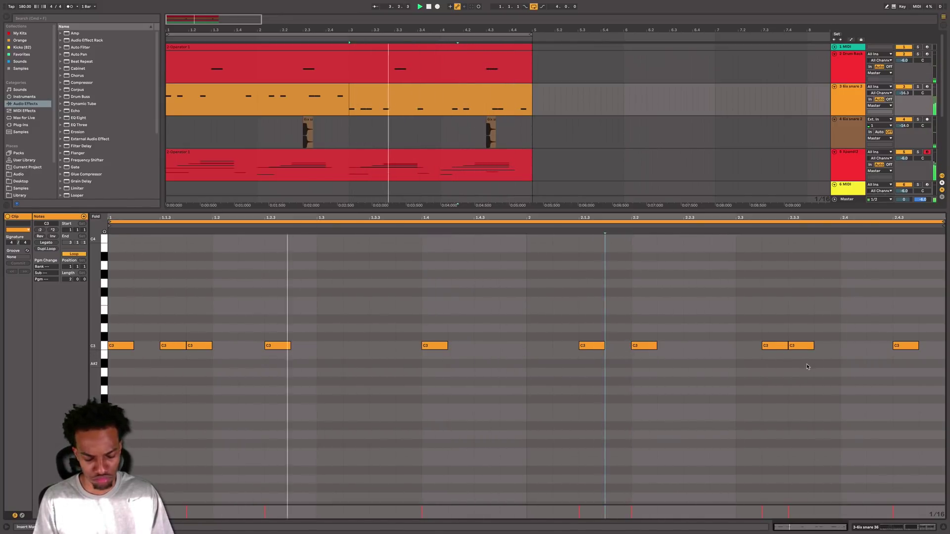
Step: Try a roll of three short G3 notes from 2.3.3 on a 1/16 triplet grid
key("super+3")
key("space")
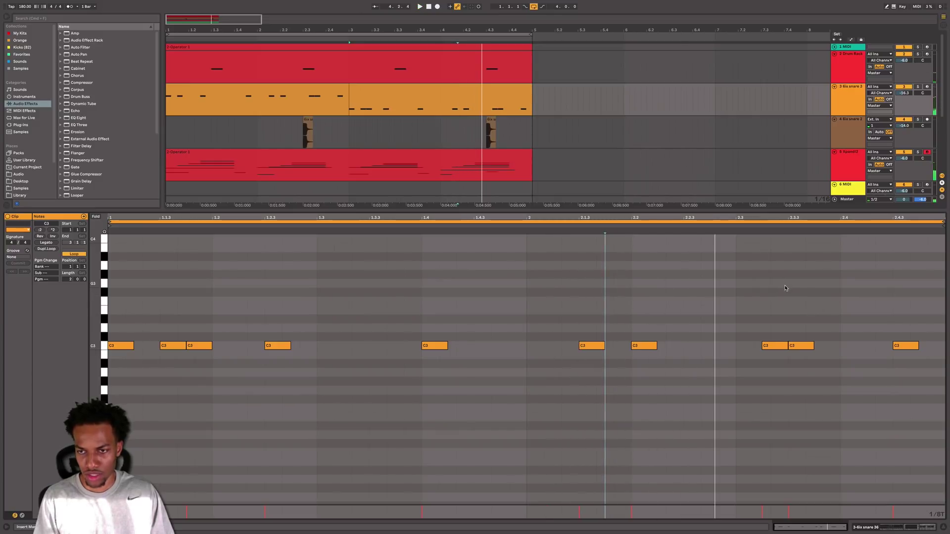
double_click(786, 285)
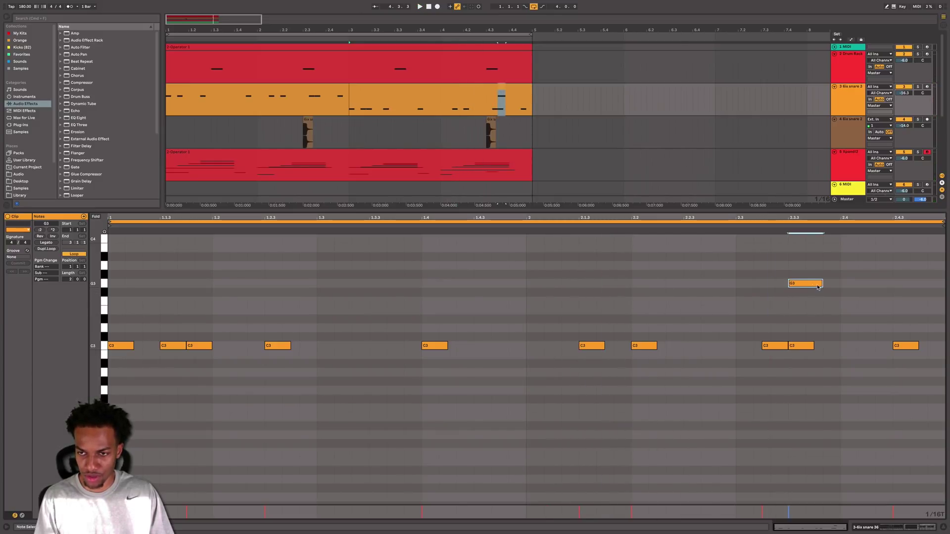
key("Delete")
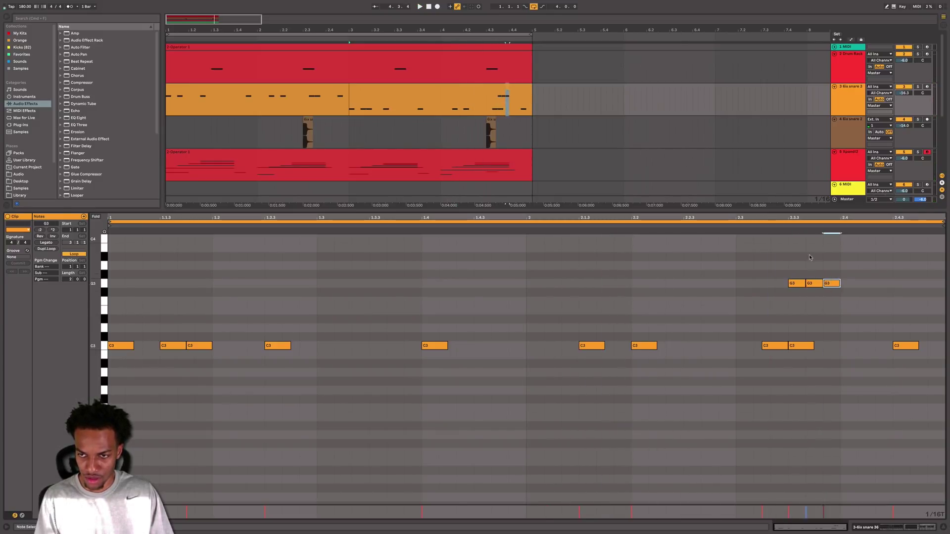
key("space")
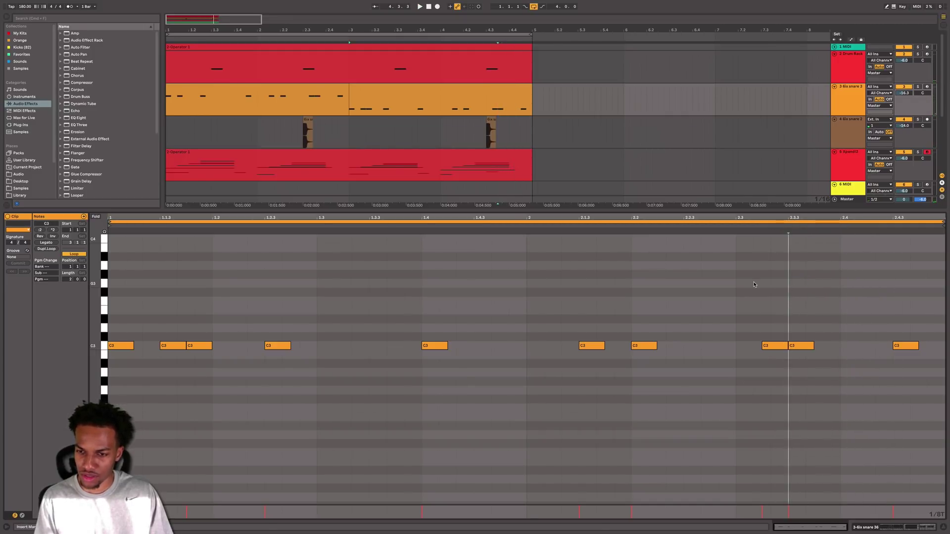
Step: Try four 1/8 triplet notes from 2.3 in place of the C3 pair, pitched down to D3
key("super+d")
key("super+d")
key("space")
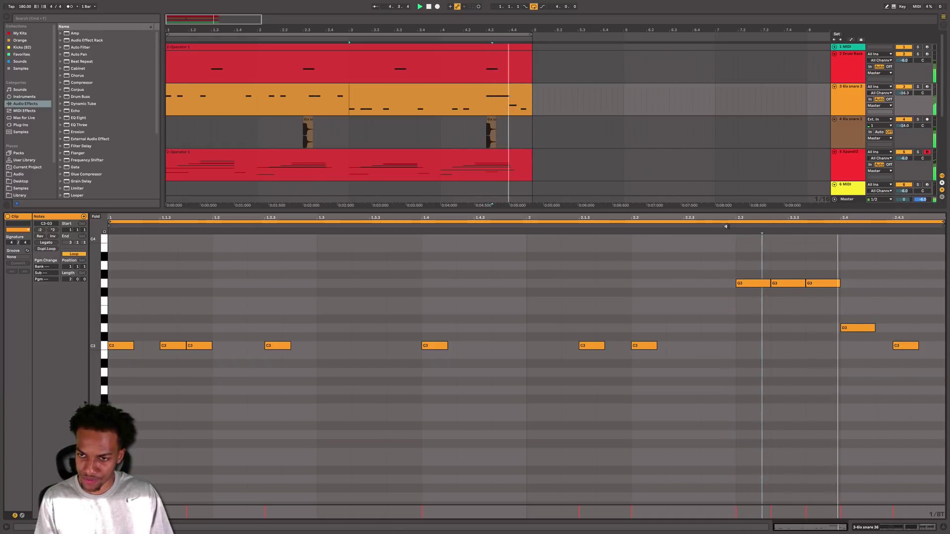
key("Down")
key("Down")
key("Down")
key("Down")
key("Down")
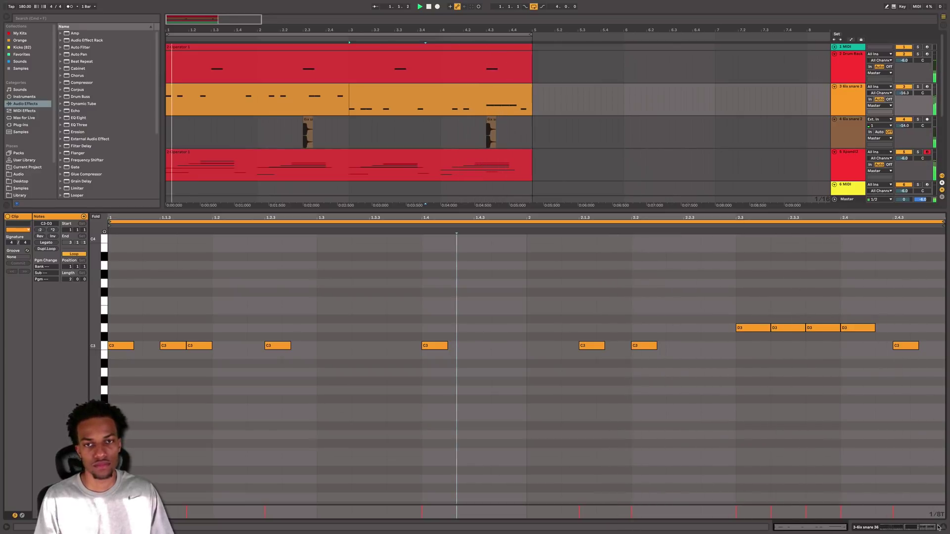
Step: Undo the triplet run and space the clip's closing C3 notes at 2.3.3, 2.4 and 2.4.3
key("super+z")
key("super+z")
key("super+z")
key("super+z")
key("super+z")
key("super+z")
key("super+z")
key("super+z")
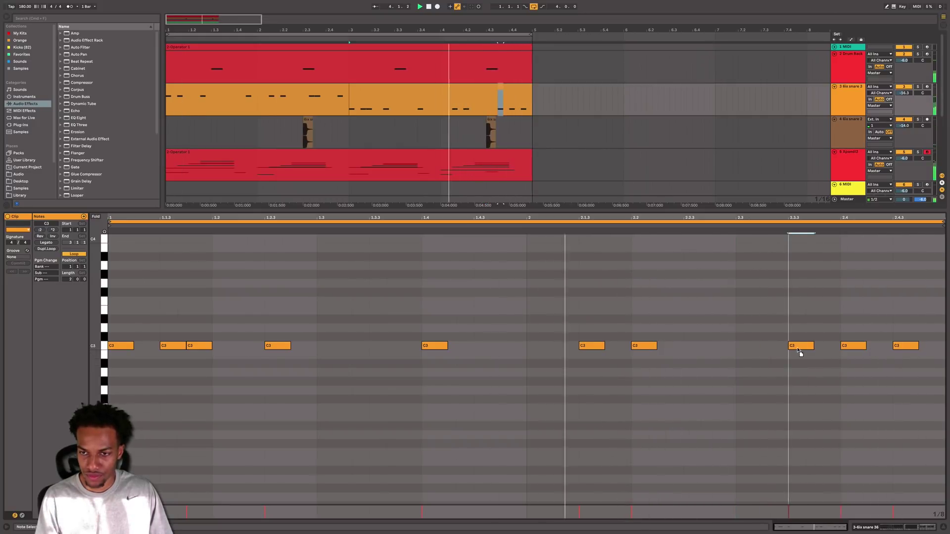
left_click(797, 348)
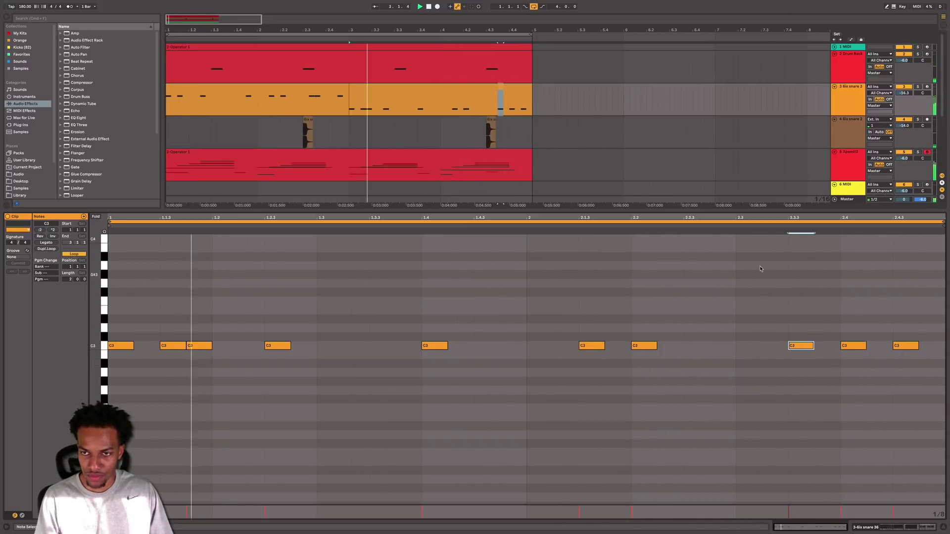
Step: Add a C3 note at 2.4.2 in the snare clip and set the 6ix snare 36 track's volume to -17.8 dB
left_click(847, 345)
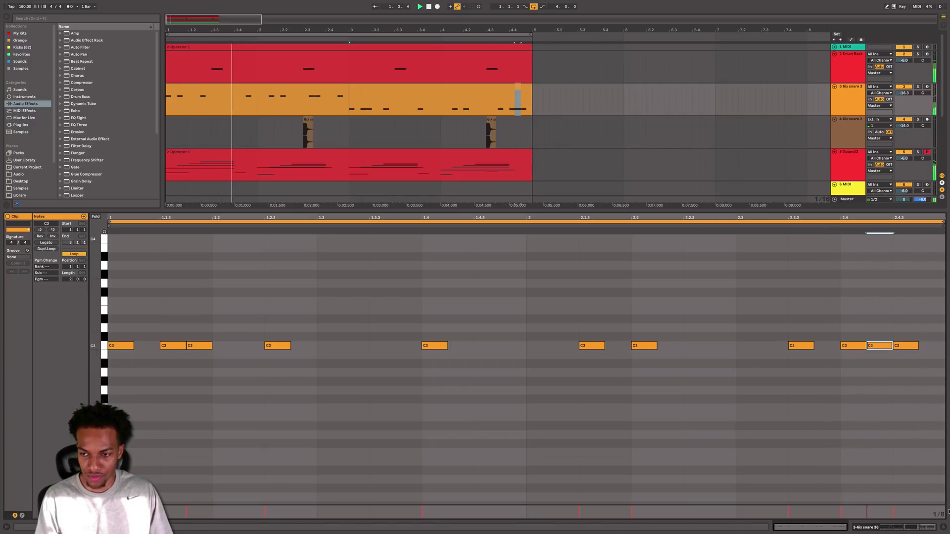
left_click(943, 528)
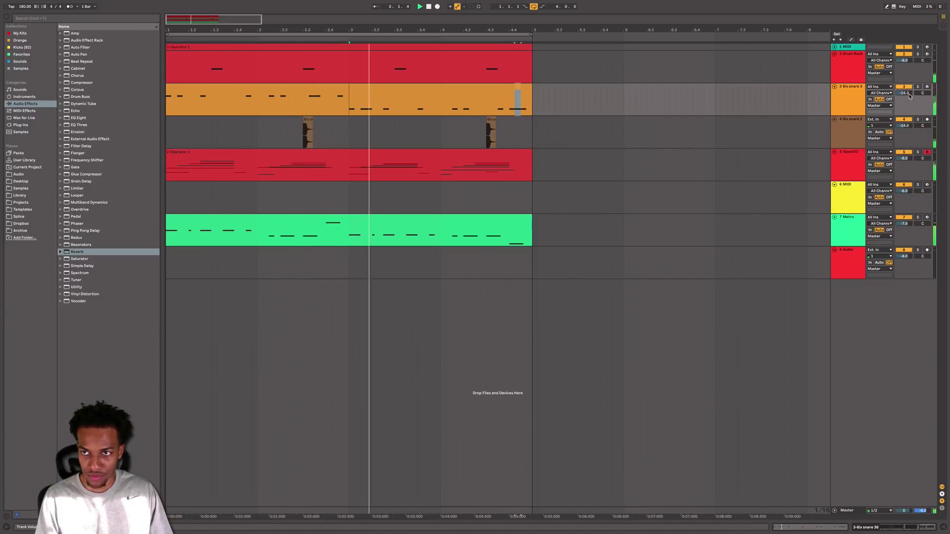
left_click_drag(903, 92, 901, 96)
Step: Select the empty MIDI track 6 and audition the closed hat samples in the 6ix Kit's Hats folder
left_click(847, 231)
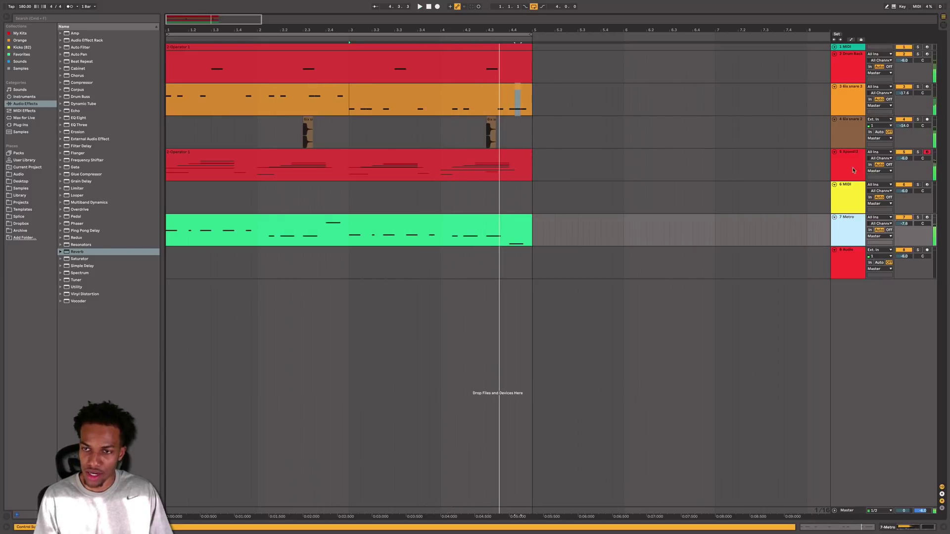
left_click(844, 193)
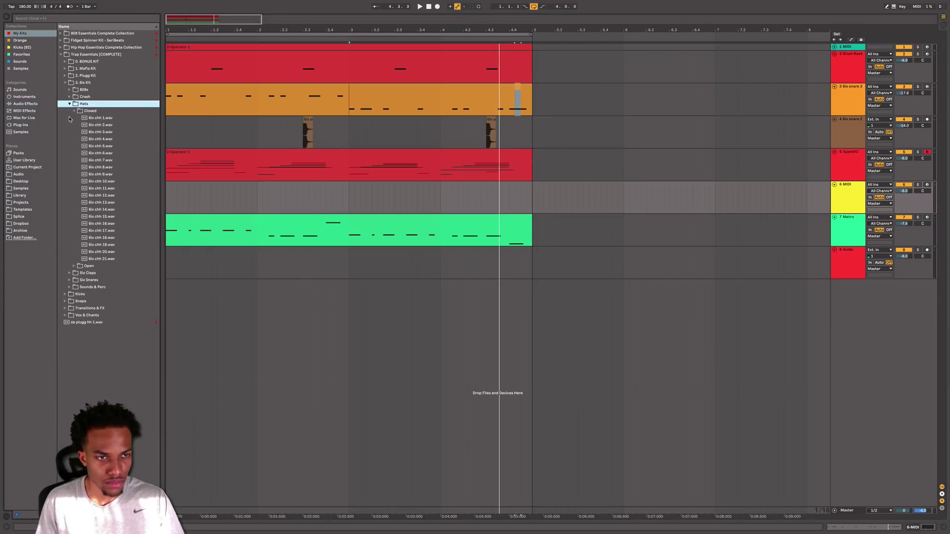
left_click(94, 119)
left_click(106, 173)
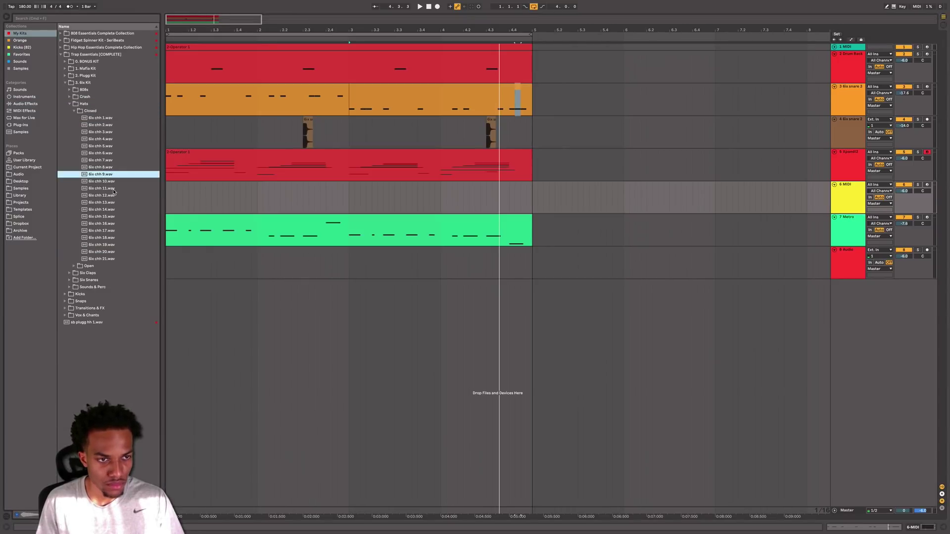
left_click(112, 189)
left_click(113, 196)
left_click(113, 202)
left_click(112, 217)
left_click(110, 224)
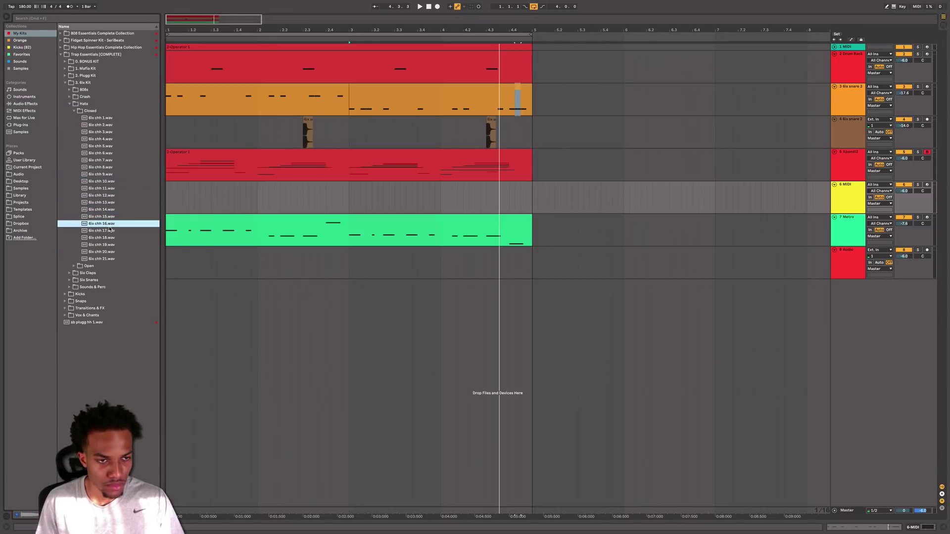
left_click(110, 238)
left_click(111, 245)
left_click(110, 252)
Step: Compare the first few closed hats and load 6ix chh 2.wav onto the empty MIDI track
left_click(104, 140)
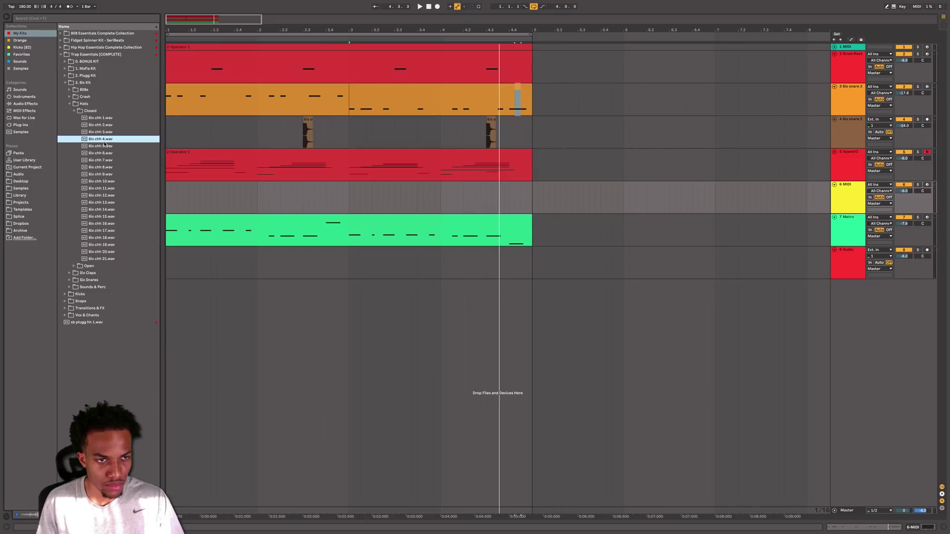
left_click(105, 126)
left_click(105, 119)
double_click(106, 125)
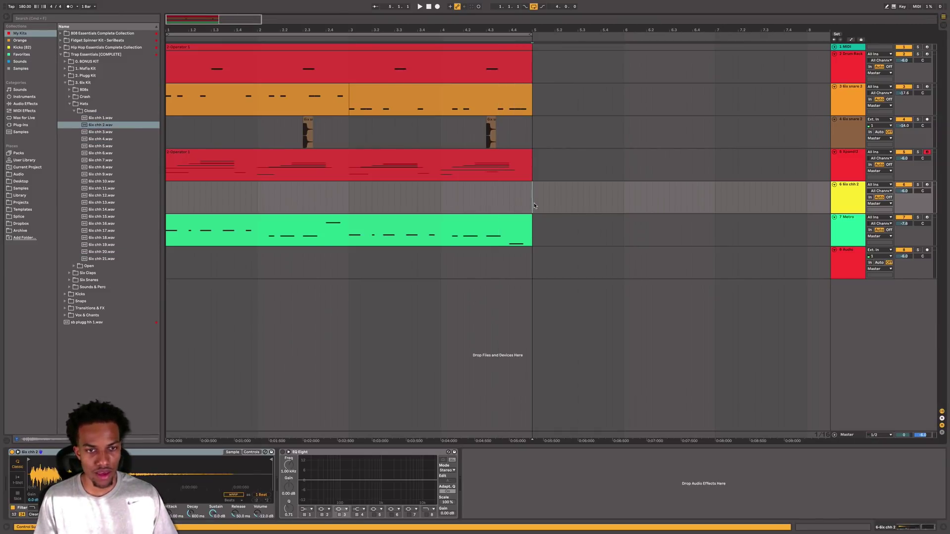
Step: Create an empty MIDI clip over bars 1–2 of the 6ix chh 2 track and show it alongside the Metro clip's notes
left_click_drag(532, 200, 151, 213)
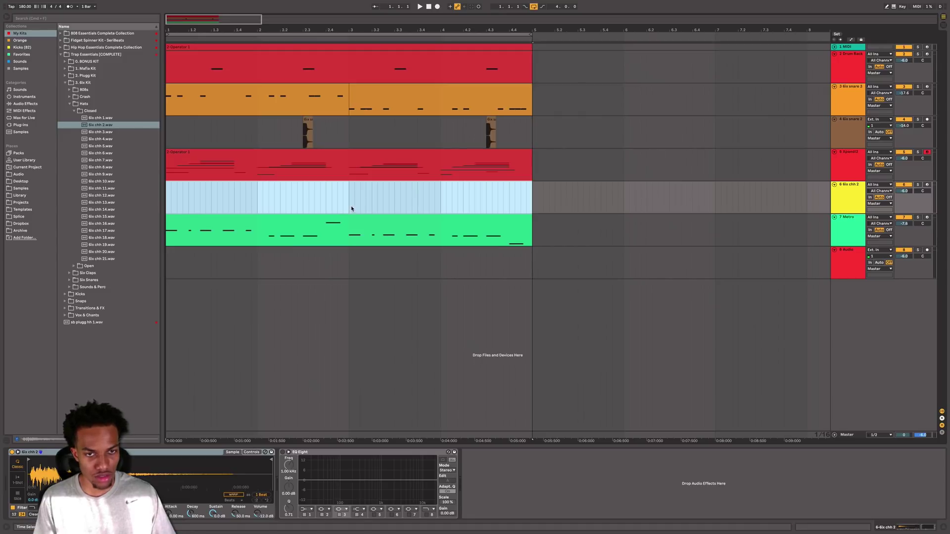
left_click_drag(351, 208, 139, 205)
key("super+shift+m")
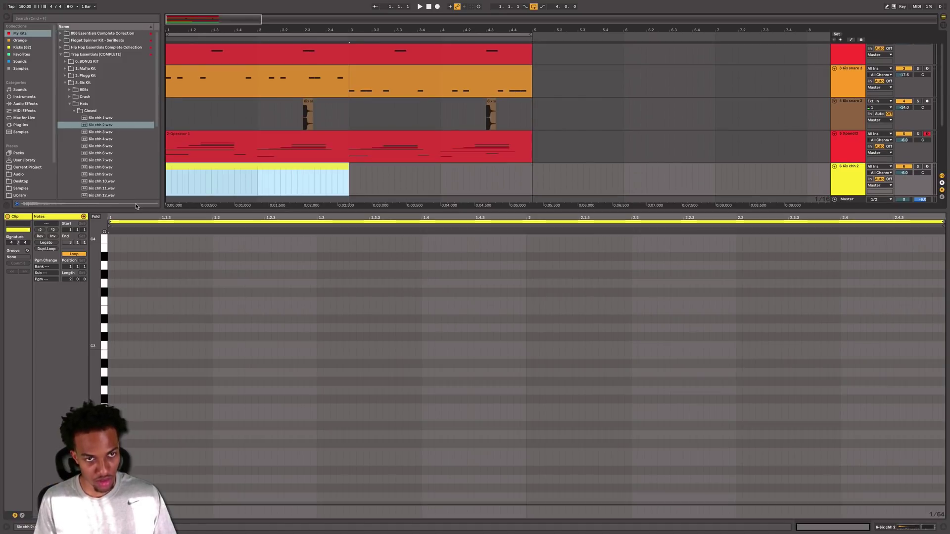
left_click(347, 162, "shift")
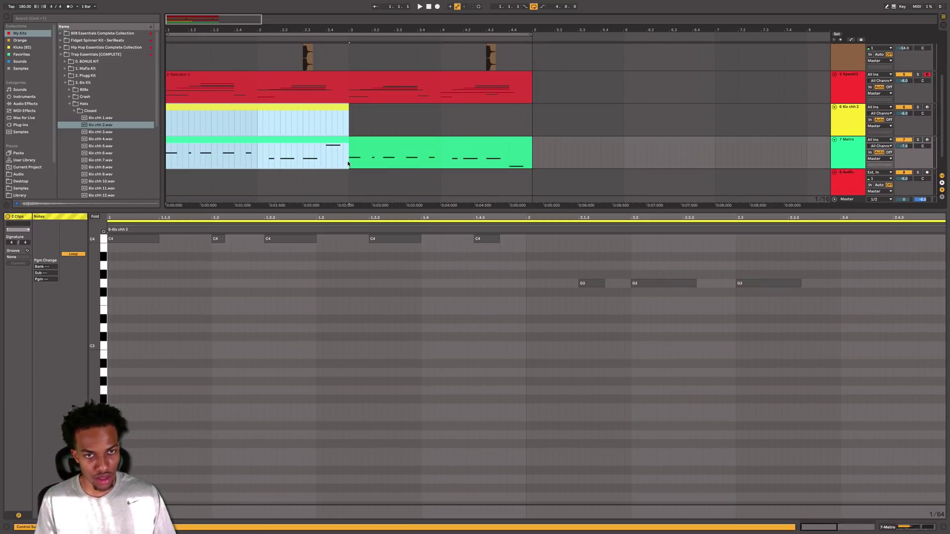
scroll(339, 299, "up", 4)
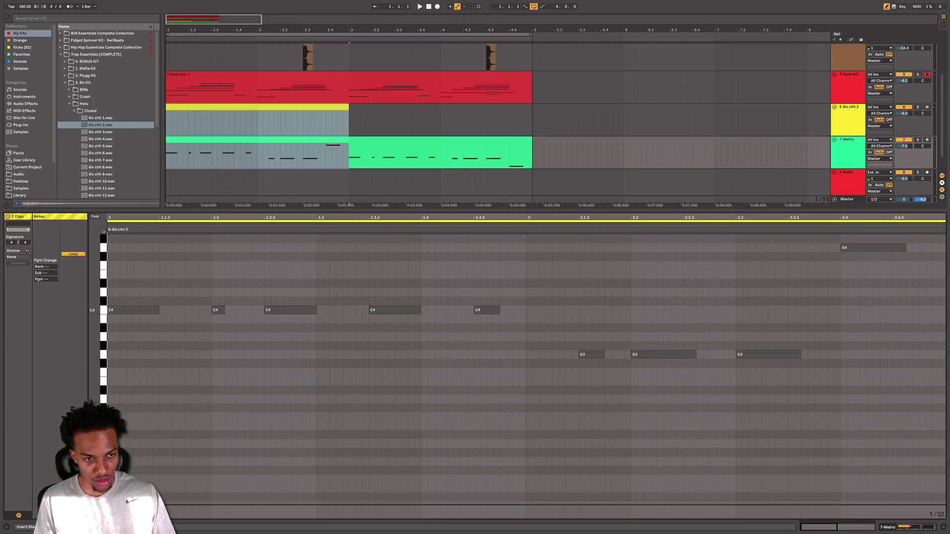
Step: Draw 1/8 C3 hat notes at 1.1, 1.2, 1.2.3, 1.3.3, 1.4.3, 2.1.3, 2.2, 2.3 and 2.4
left_click(120, 416)
left_click(227, 416)
left_click(292, 416)
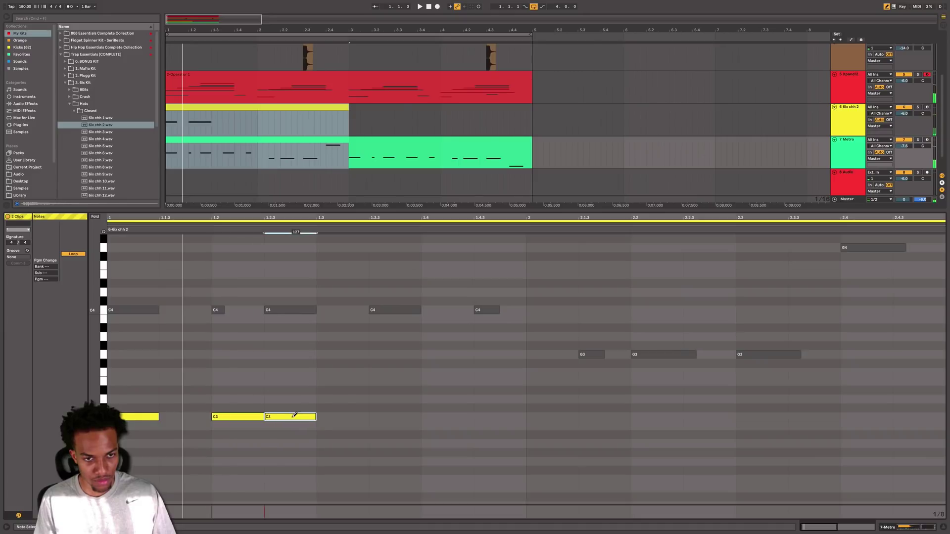
left_click(388, 415)
left_click(500, 416)
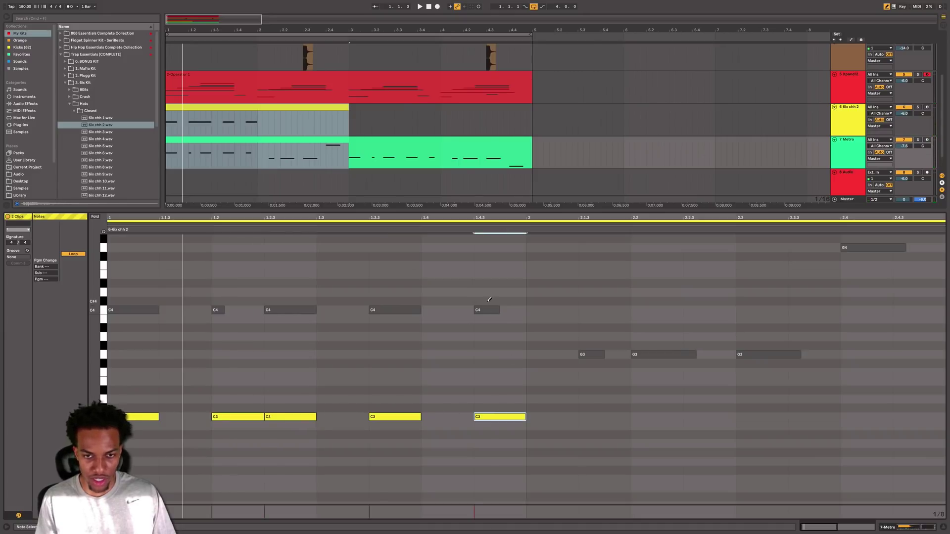
left_click(594, 409)
left_click(601, 410)
left_click(605, 416)
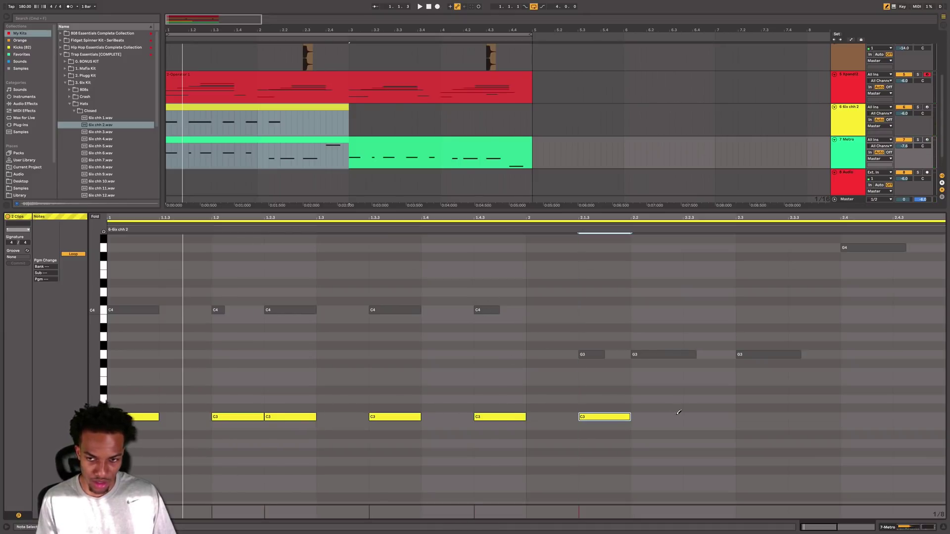
left_click(668, 416)
left_click(738, 417)
left_click(847, 416)
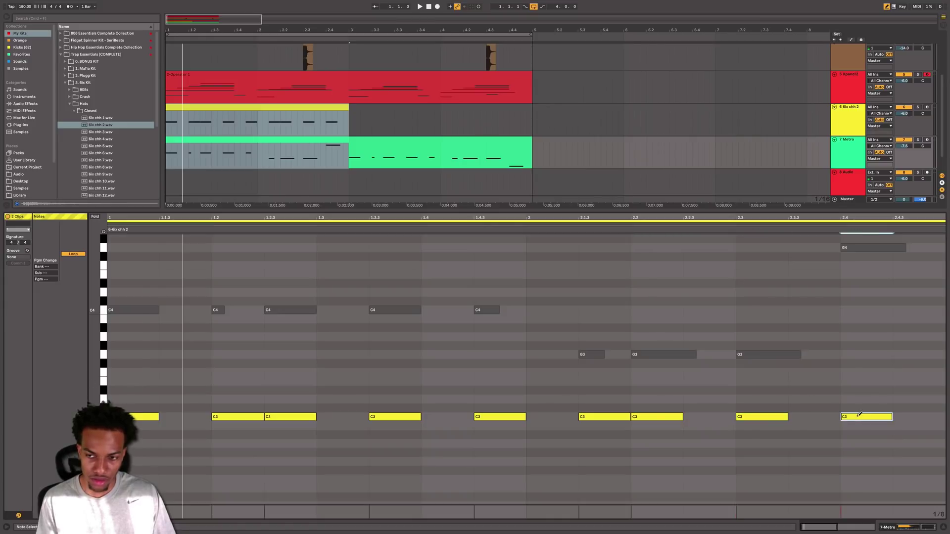
Step: Play the new hat pattern and duplicate its clip into bars 3–4
key("space")
left_click(489, 133)
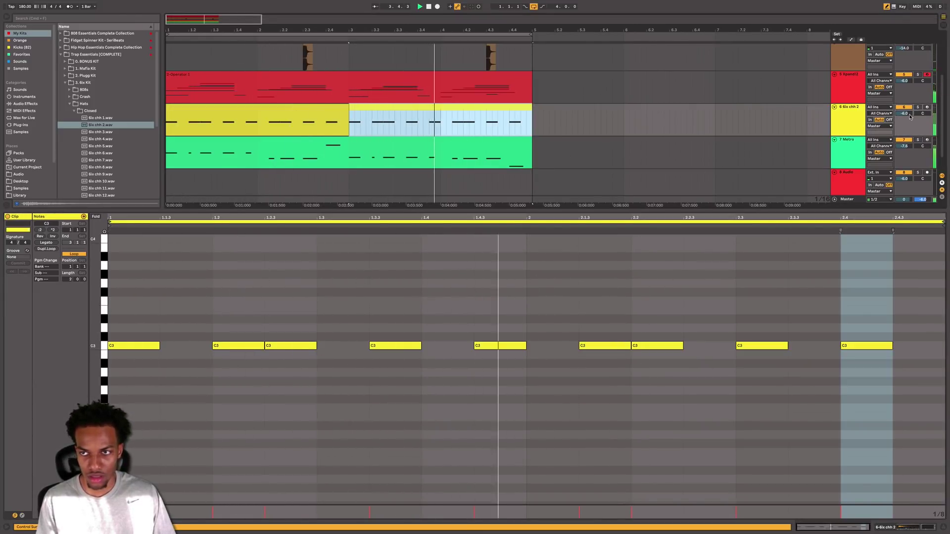
Step: Shorten the 6ix chh 2 sample during playback, lowering its sustain to -inf dB and setting its decay to 174 ms
left_click(847, 123)
key("shift+Tab")
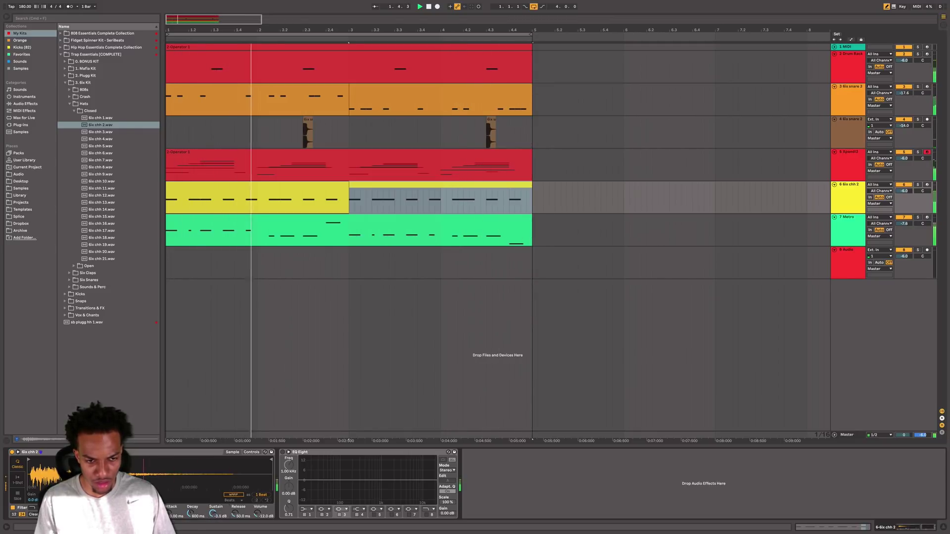
left_click_drag(213, 513, 190, 508)
key("space")
key("space")
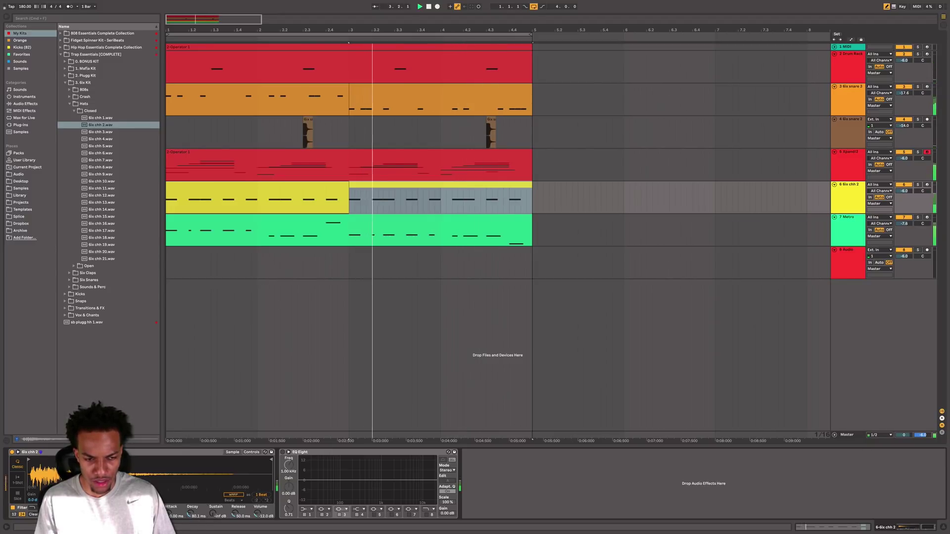
key("space")
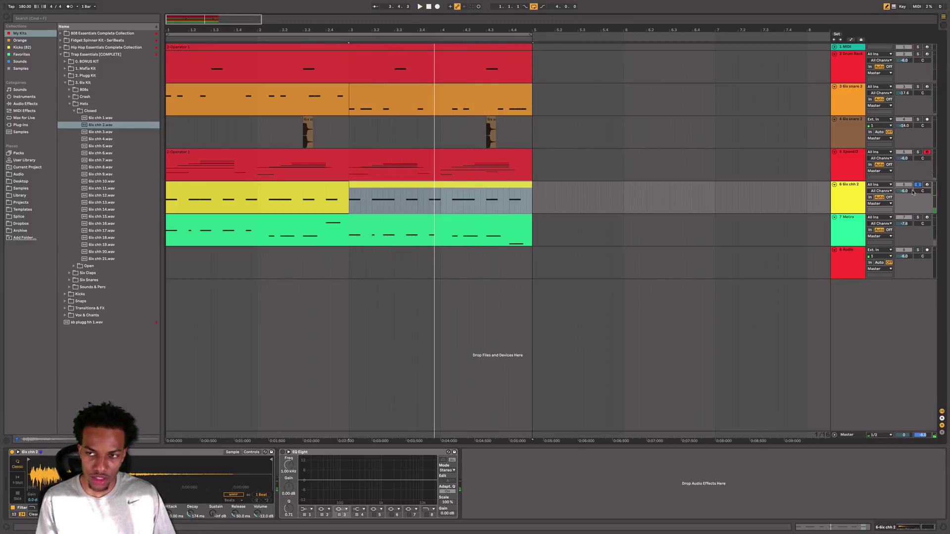
Step: Solo the hat track to check its envelope, set the sustain to about -21 dB, and replay it with the full beat
left_click(916, 185)
key("space")
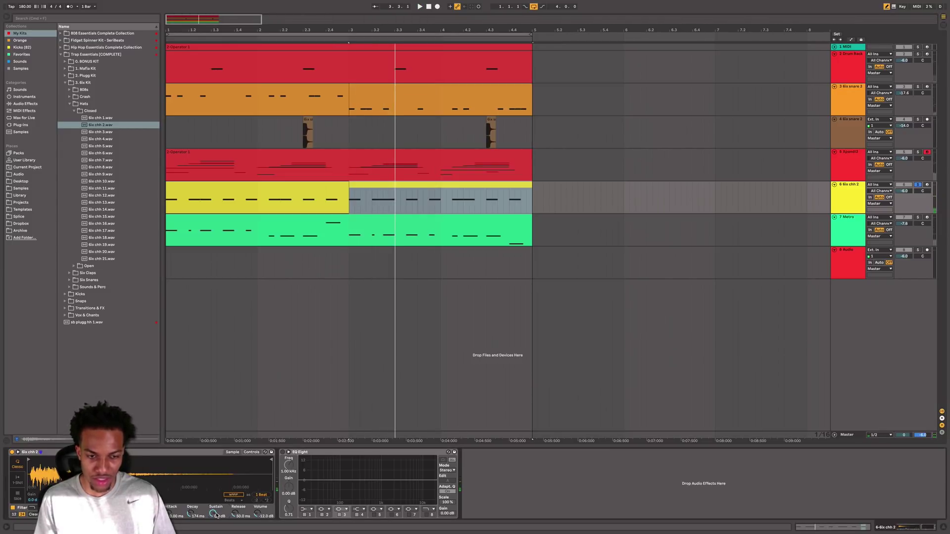
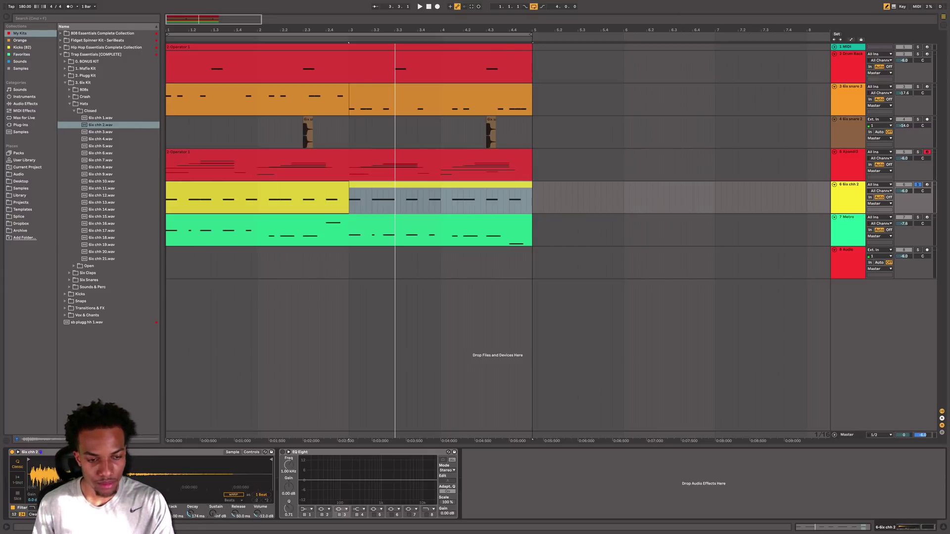
key("space")
key("space")
left_click(290, 190)
key("space")
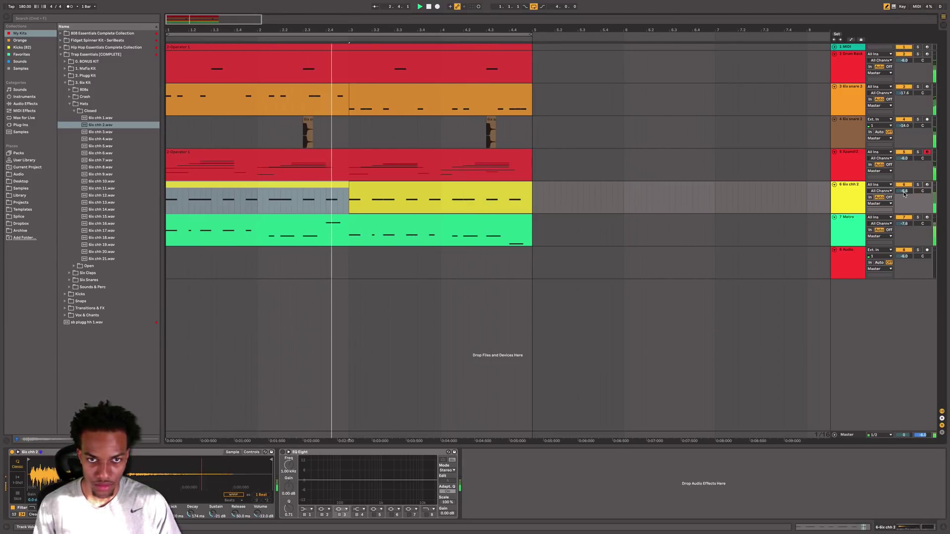
Step: Lower the 6ix snare 36 track's volume to -20.0 dB and pan the track to the left
left_click(841, 80)
left_click(858, 163)
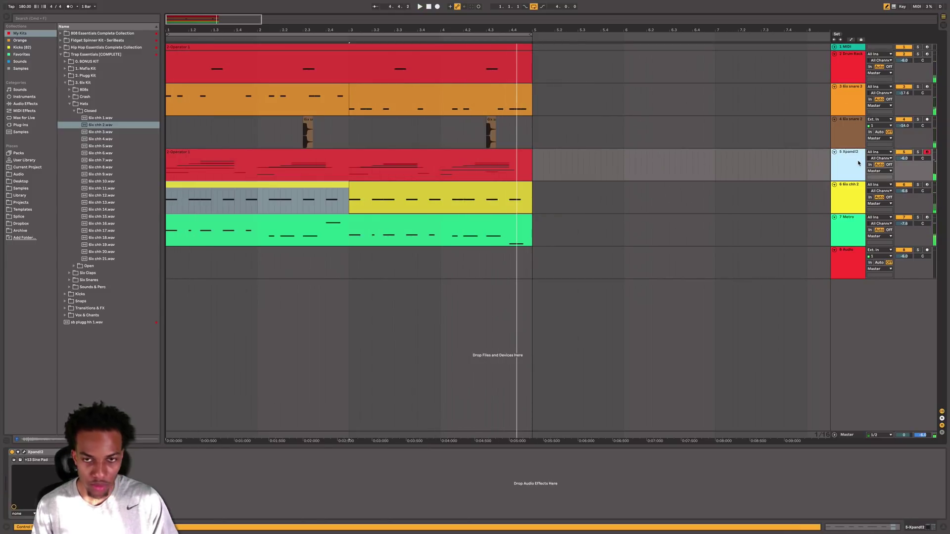
key("space")
left_click_drag(904, 93, 896, 109)
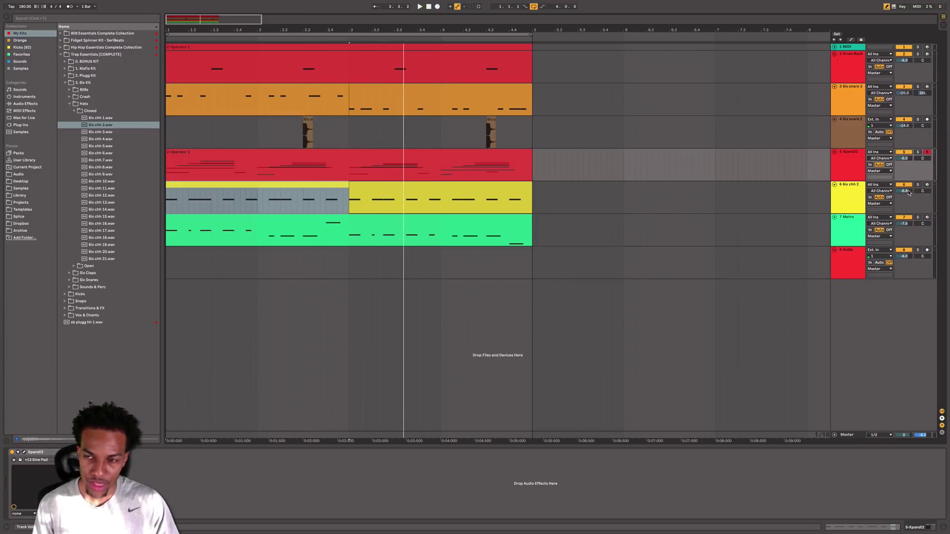
Step: Try panning the 6ix chh 2 track right during playback, then settle its pan at 7L
left_click_drag(908, 193, 923, 191)
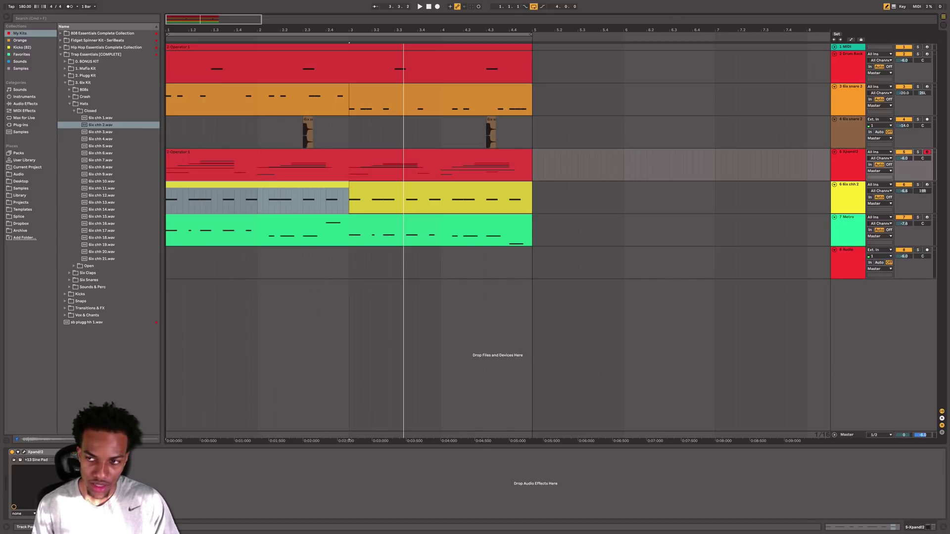
key("space")
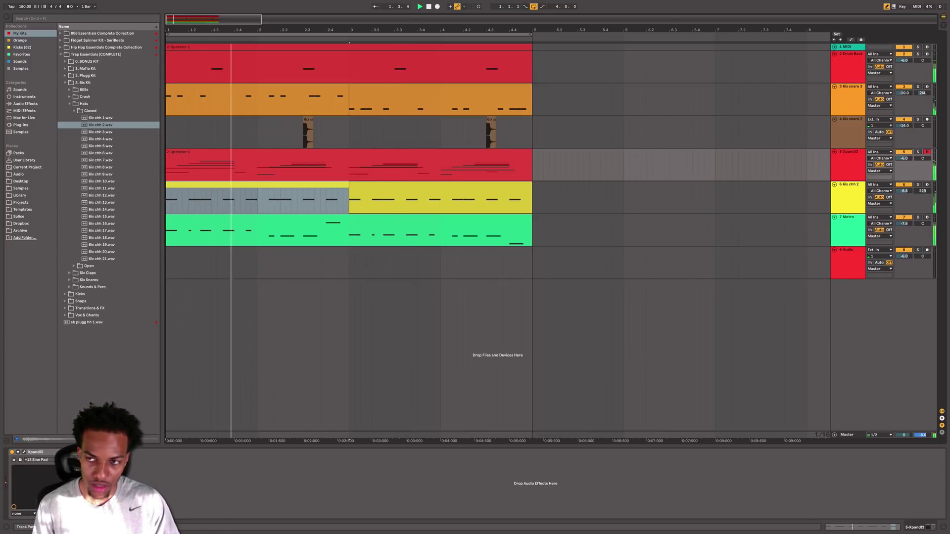
left_click_drag(924, 193, 923, 197)
key("space")
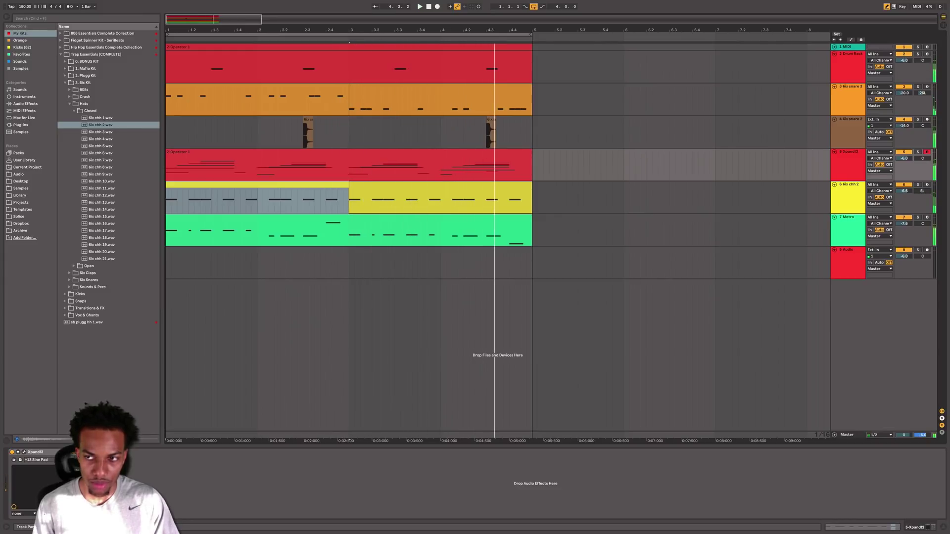
key("space")
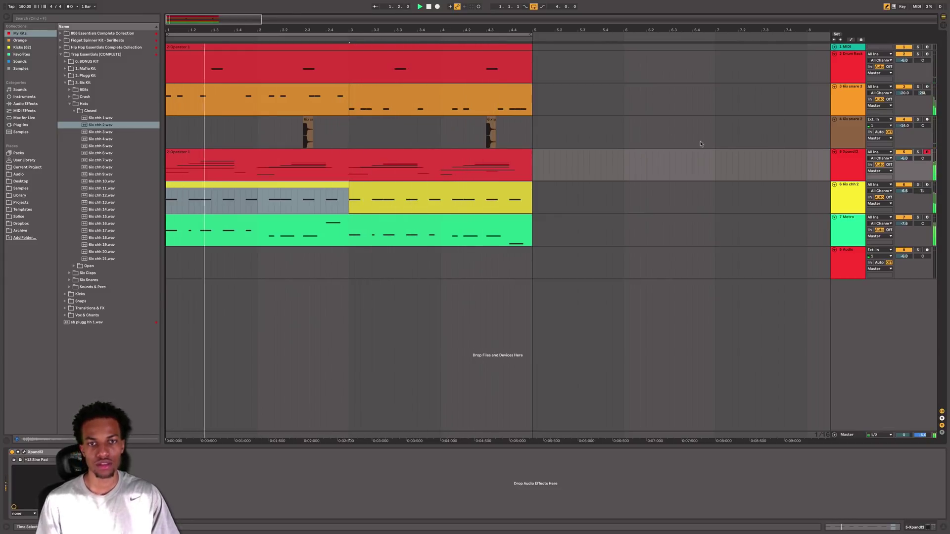
Step: Insert a new MIDI track below 6ix snare 36 and open the VST instrument list
key("super+shift+t")
left_click(20, 125)
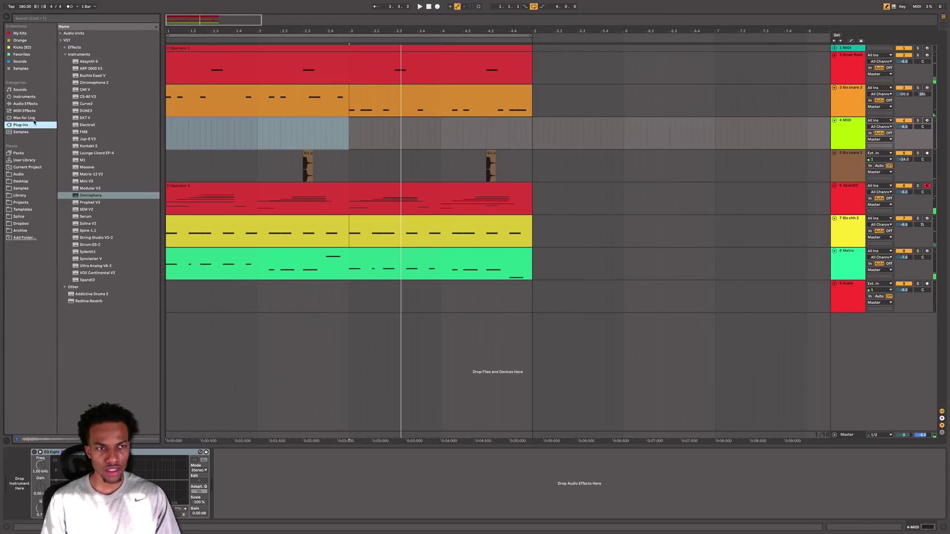
key("space")
Step: Freeze the Xpand!2 melody track and select it
left_click(843, 197)
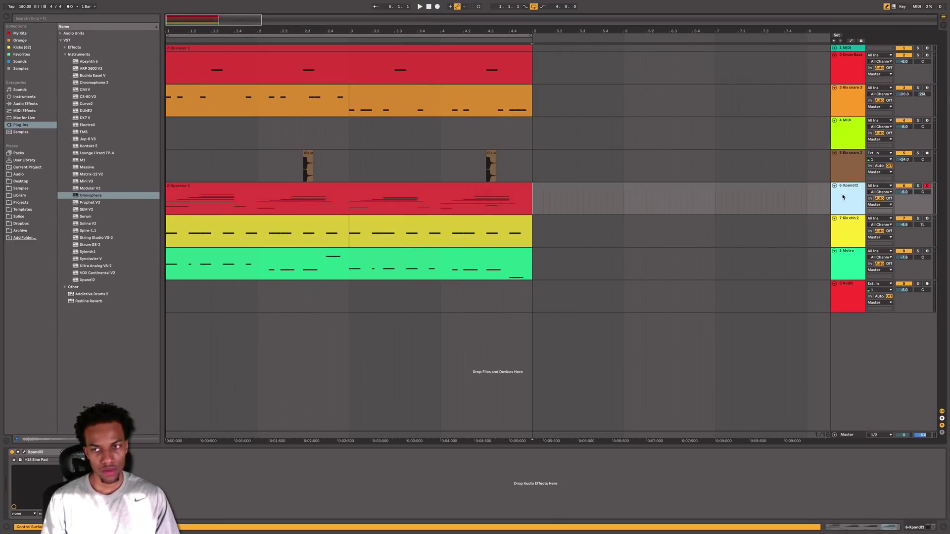
left_click(24, 452)
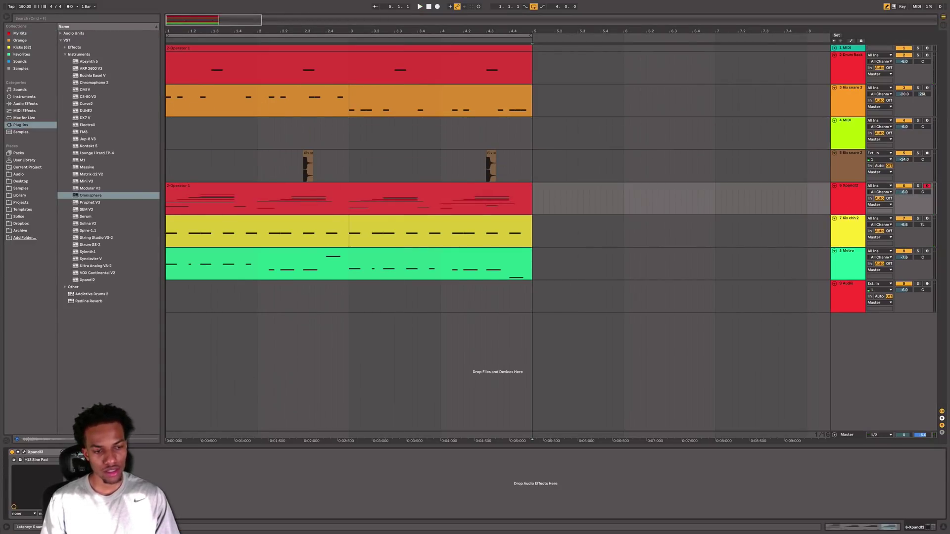
left_click(517, 192)
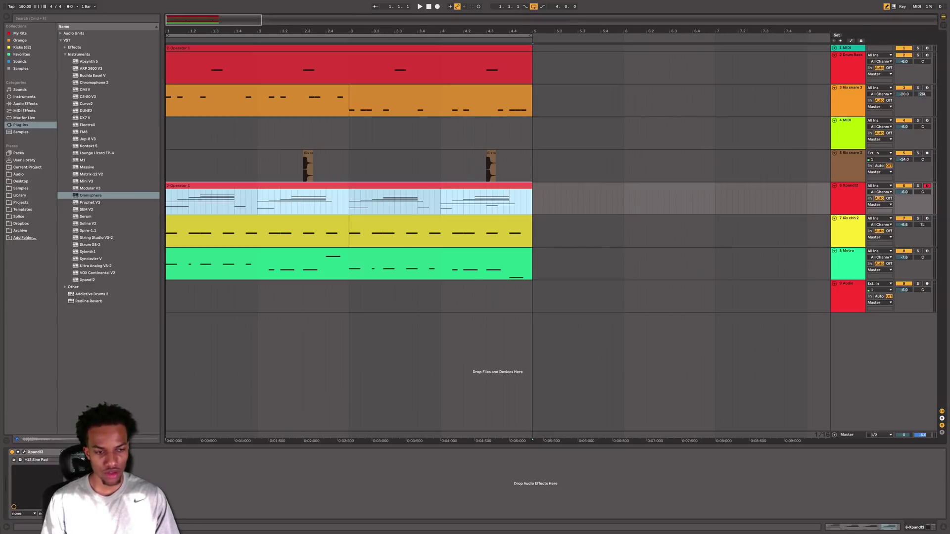
left_click(744, 198)
left_click(716, 205)
right_click(717, 204)
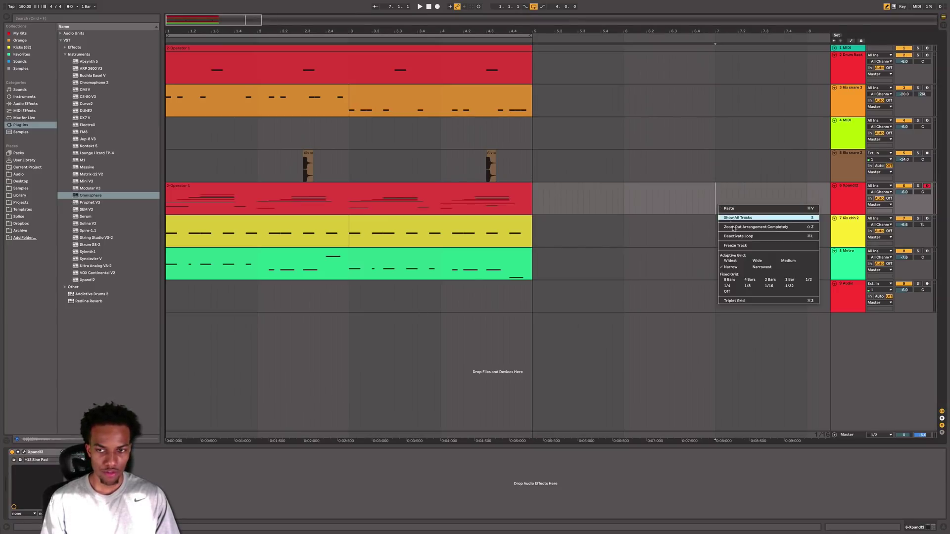
left_click(730, 249)
left_click(858, 196)
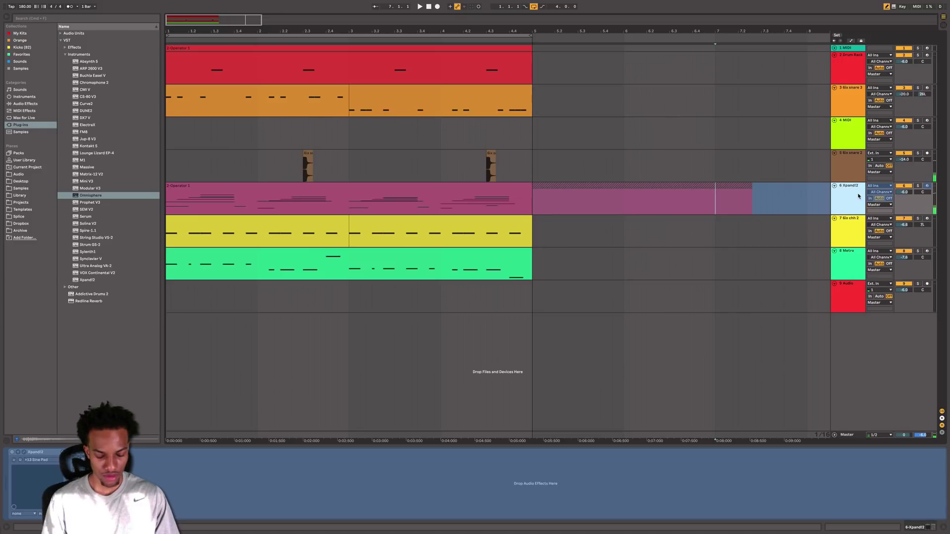
Step: Copy the frozen Xpand!2 clip as audio onto a new audio track below it, and unfreeze the Xpand!2 track
key("super+t")
left_click(470, 195)
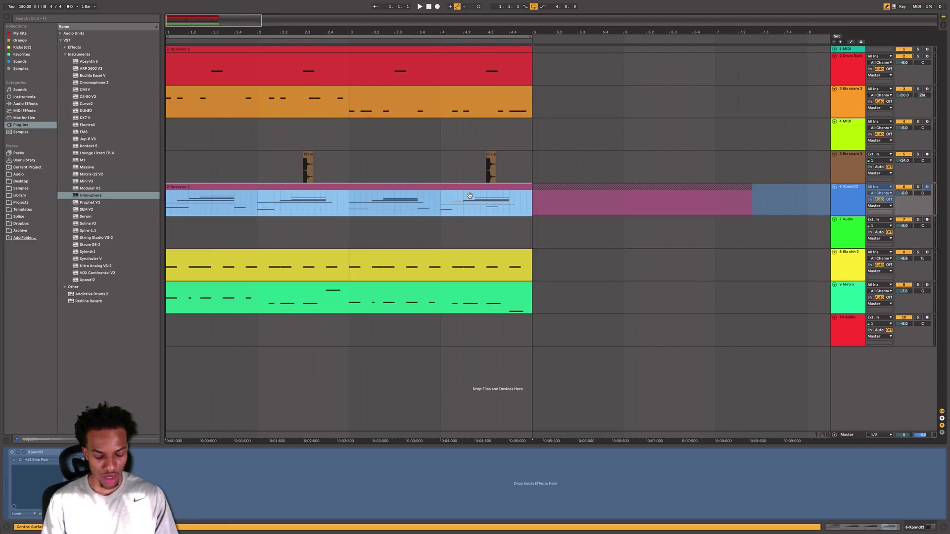
left_click_drag(470, 195, 466, 241)
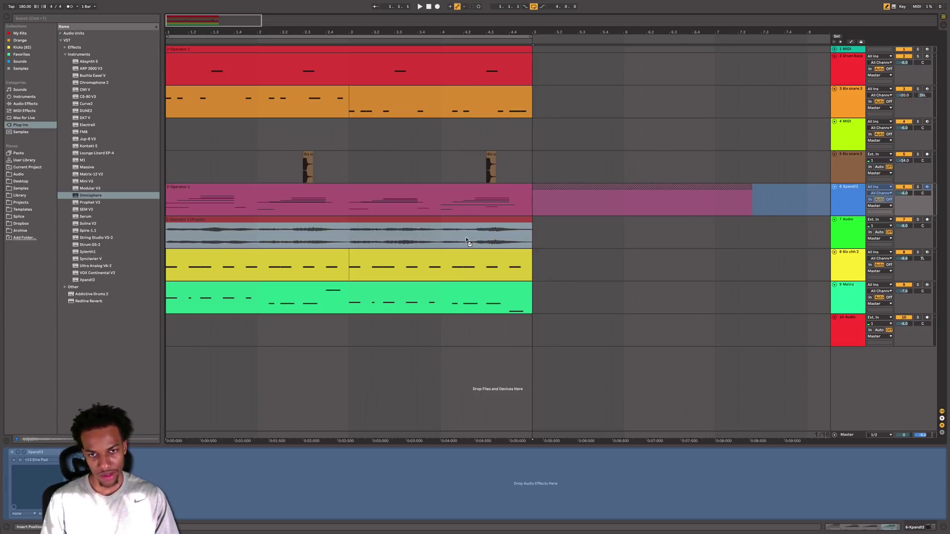
left_click(500, 239)
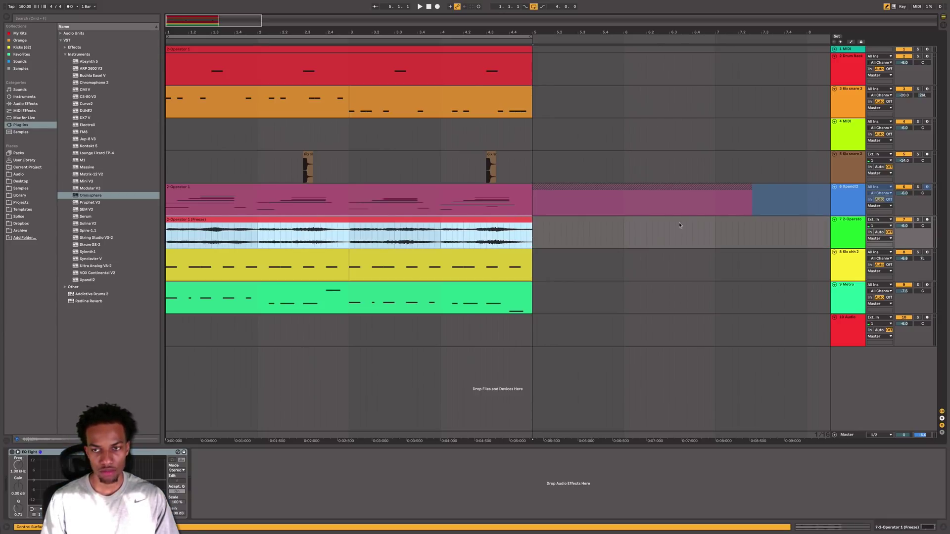
right_click(750, 210)
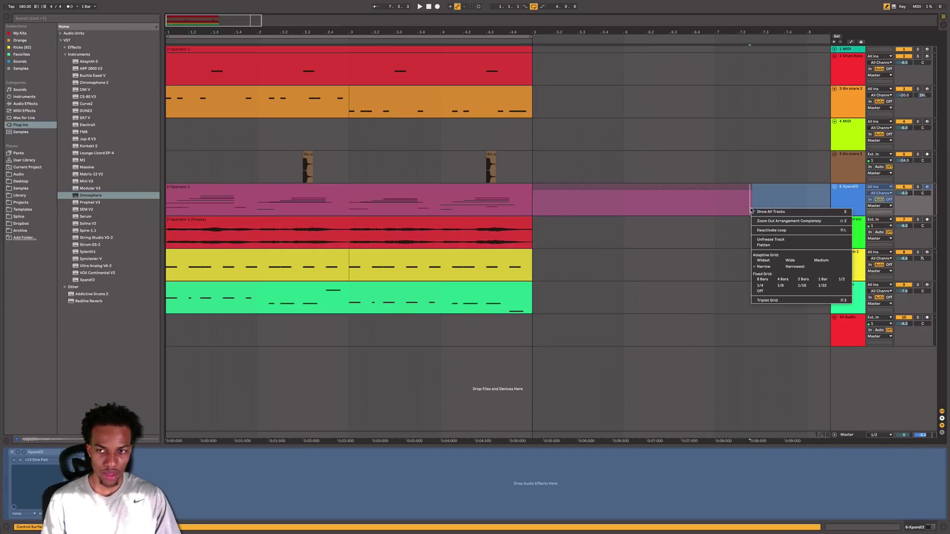
left_click(786, 240)
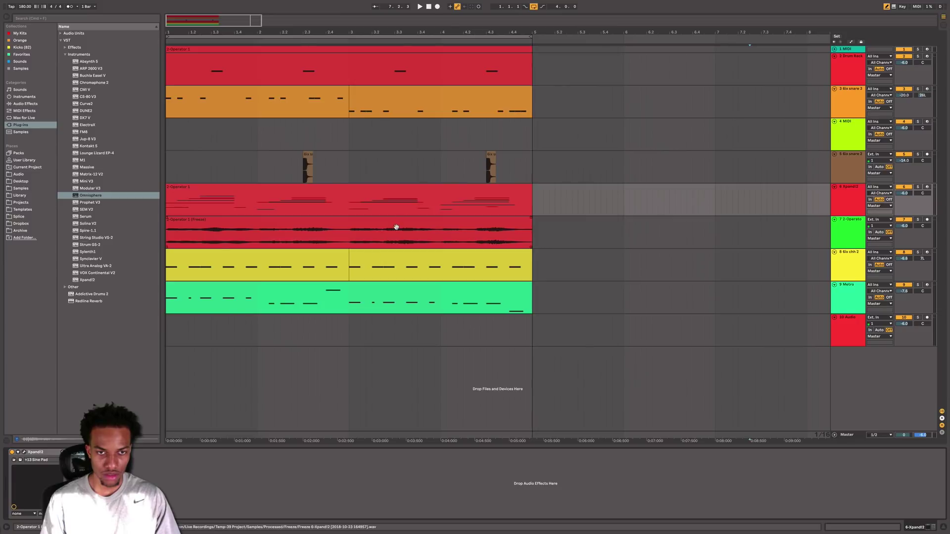
Step: Try transposing the new audio clip up 12 semitones and audition alternative warp modes during playback, settling on Complex
double_click(379, 229)
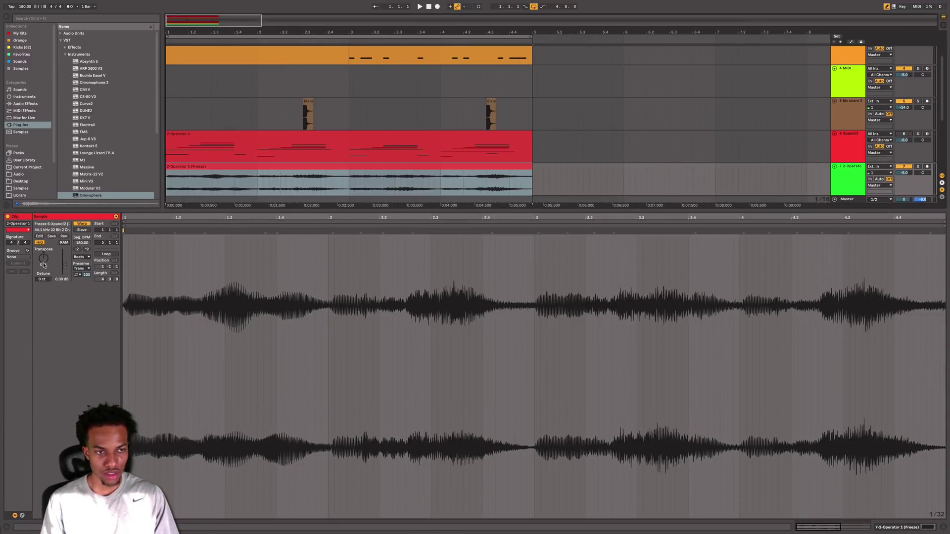
key("space")
left_click_drag(43, 258, 45, 262)
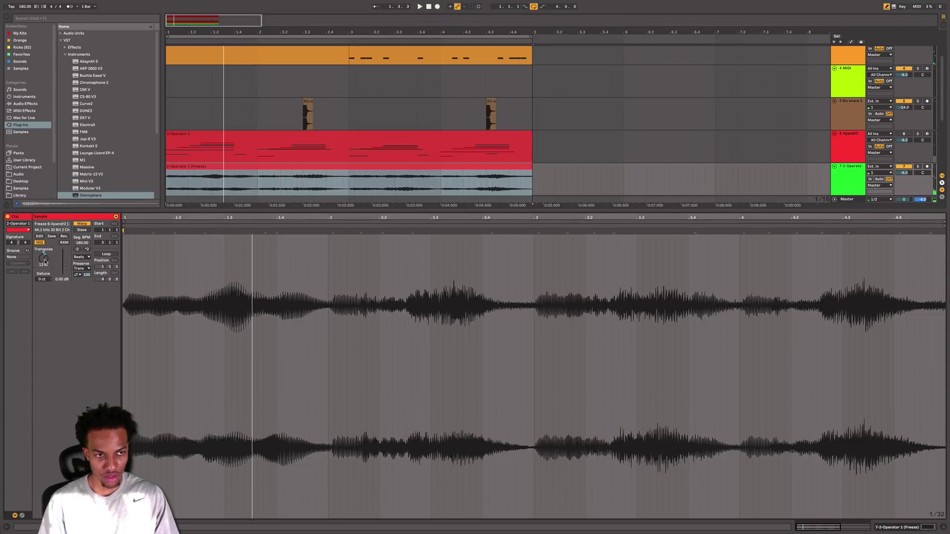
left_click(83, 257)
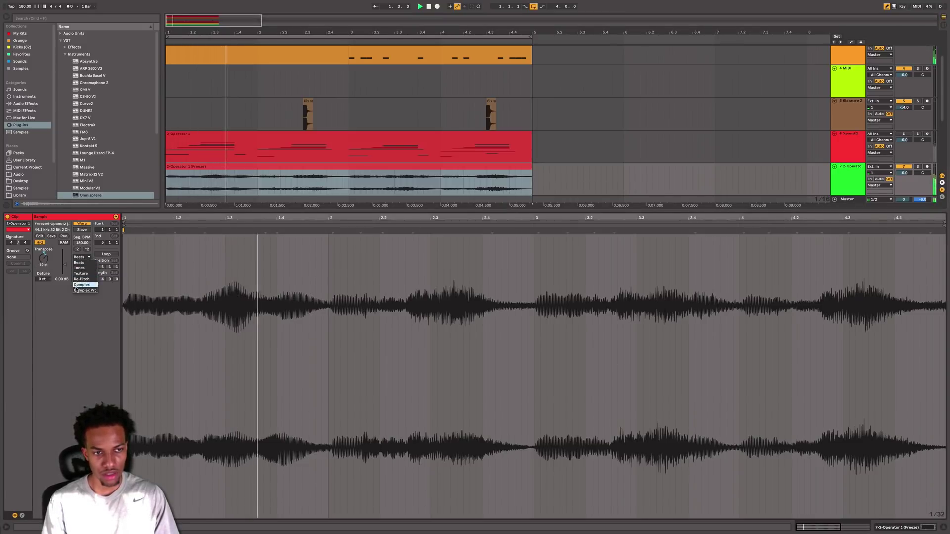
left_click(79, 286)
left_click(82, 257)
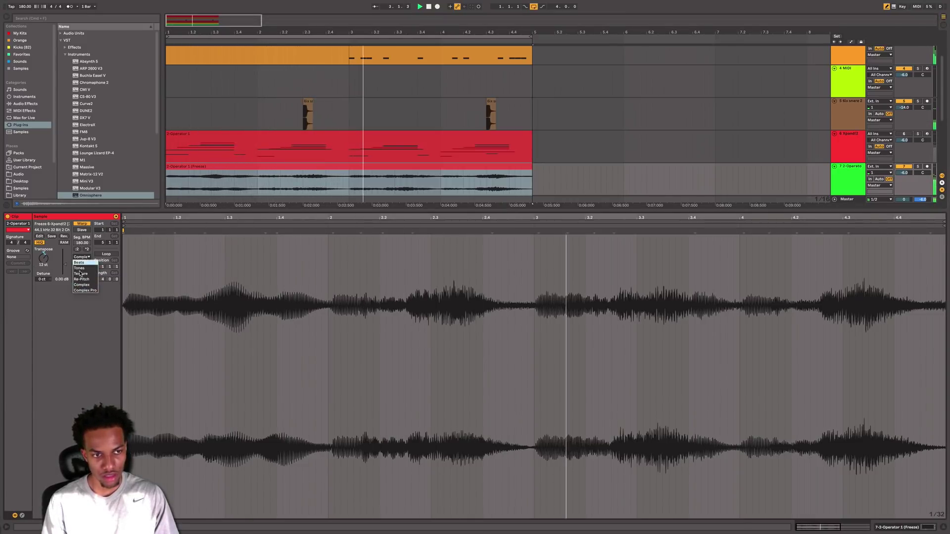
left_click(82, 281)
left_click(82, 257)
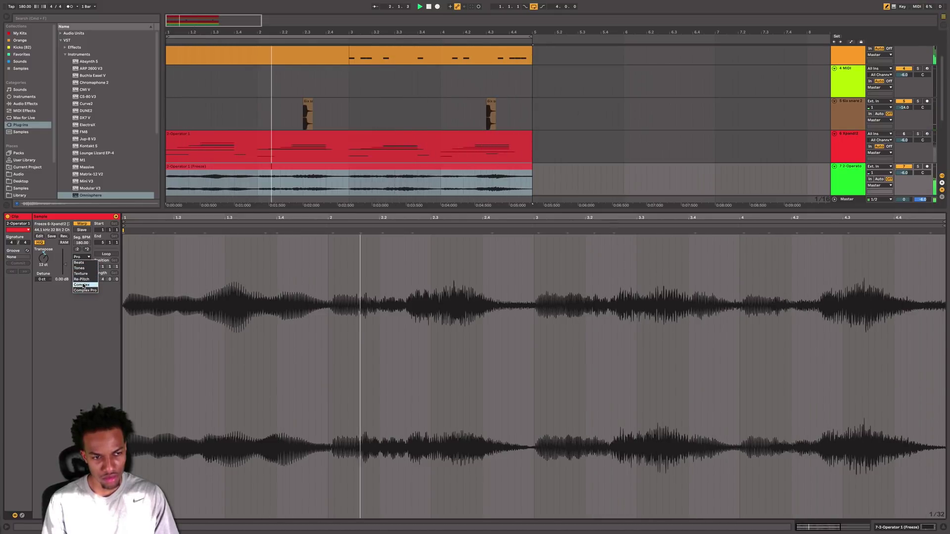
left_click(83, 285)
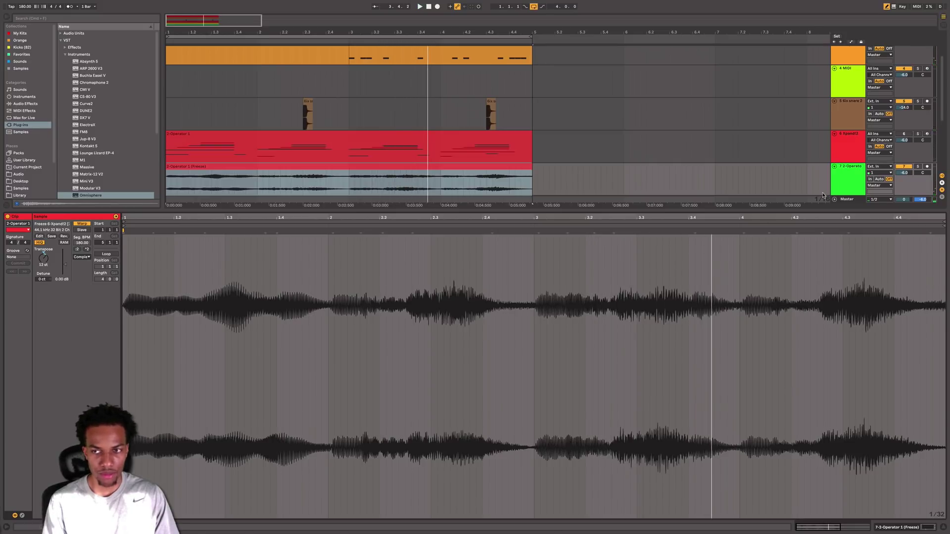
Step: Undo the transposition and warp mode changes on the audio clip
key("super+z")
left_click(841, 184)
key("super+z")
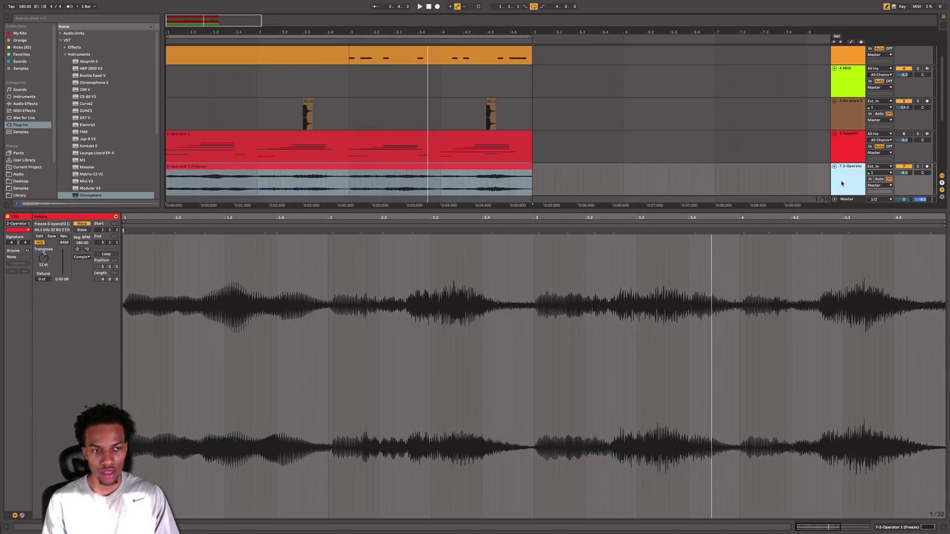
key("super+z")
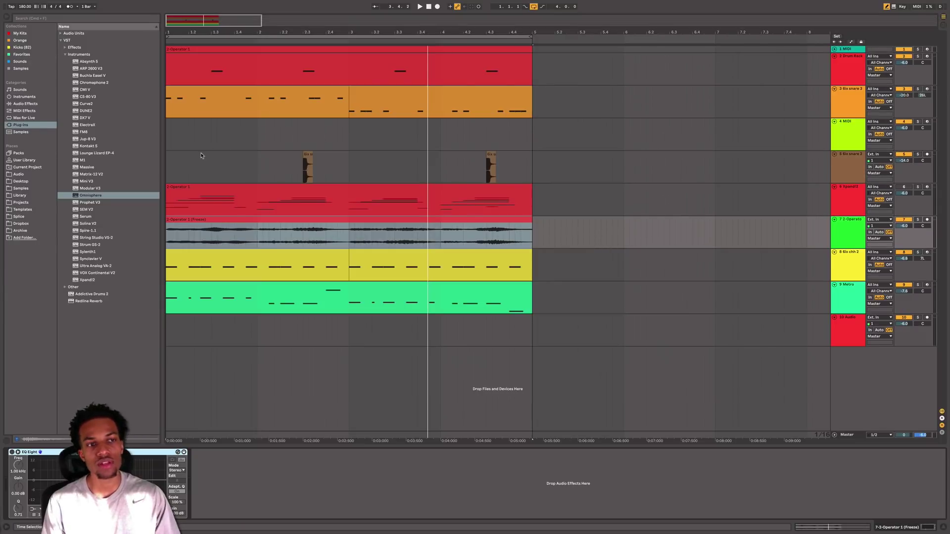
Step: Load the ShaperBox VST effect onto the new audio track and add its Time shaper
left_click(68, 54)
left_click(67, 48)
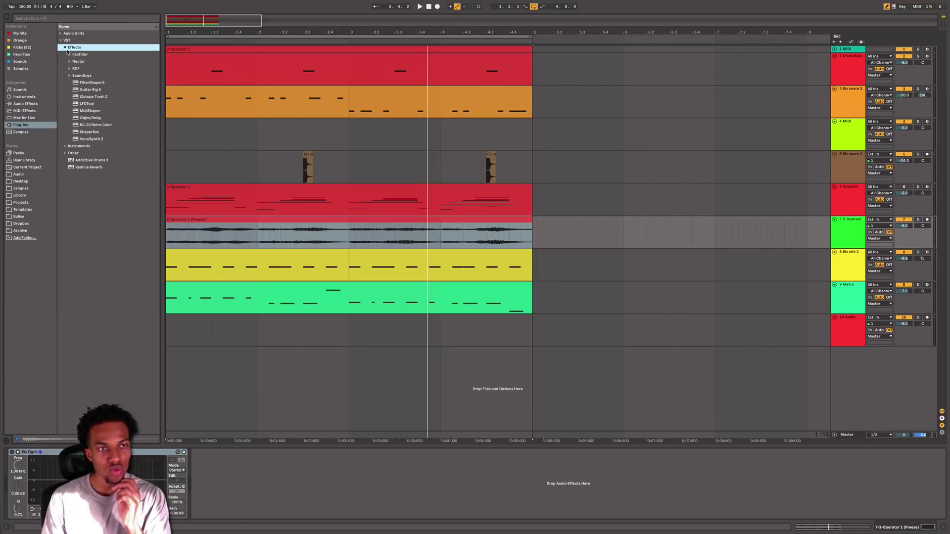
left_click(94, 132)
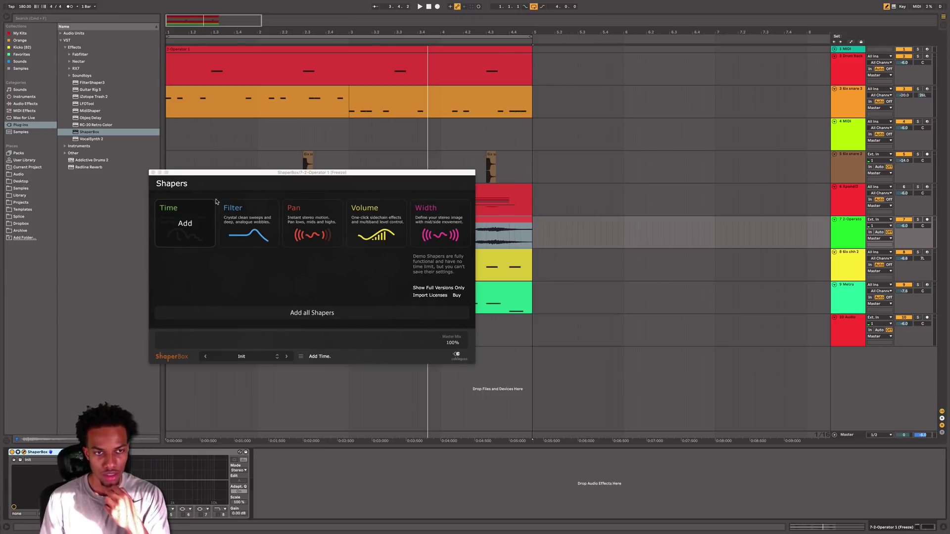
left_click_drag(229, 174, 307, 154)
mouse_move(249, 221)
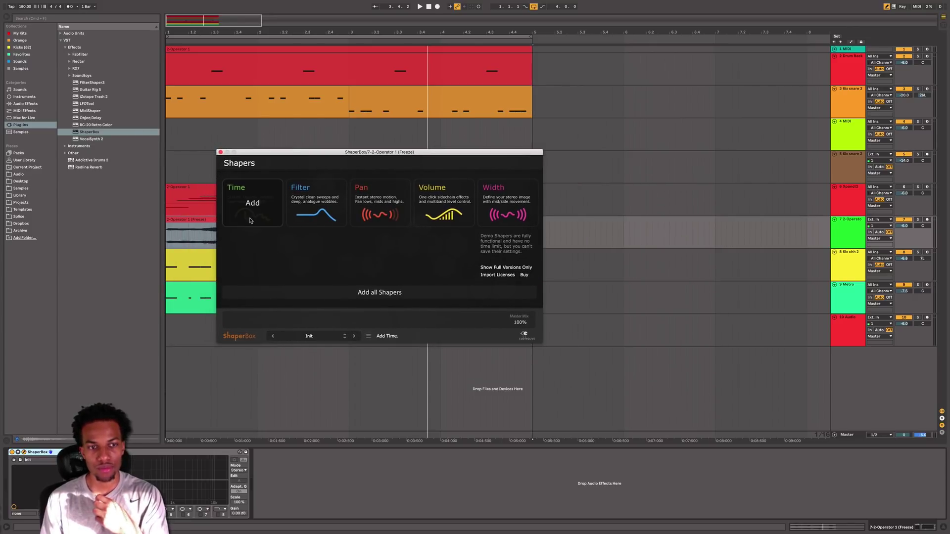
left_click(261, 203)
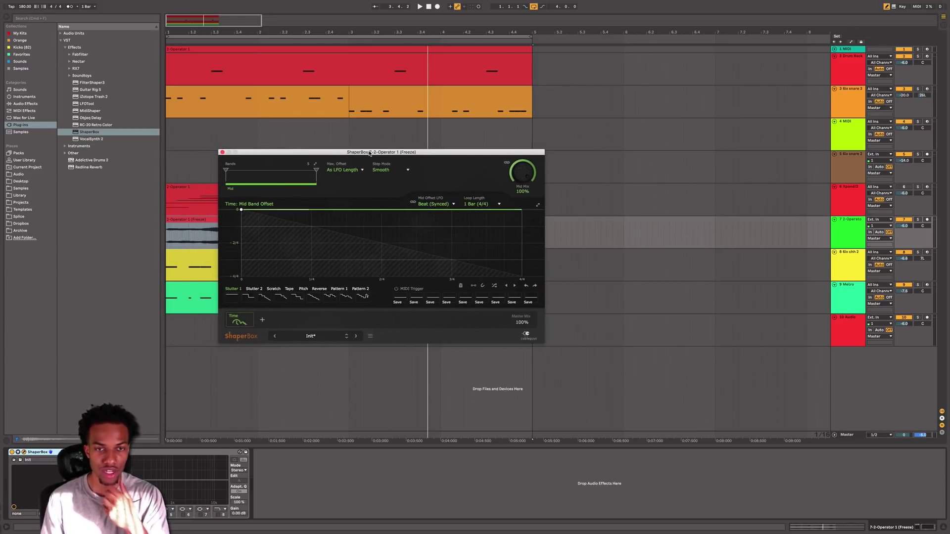
Step: Audition Timer and Rhythmer presets from the ShaperBox library with the audio track soloed, and load Rhythmer 2
left_click(310, 334)
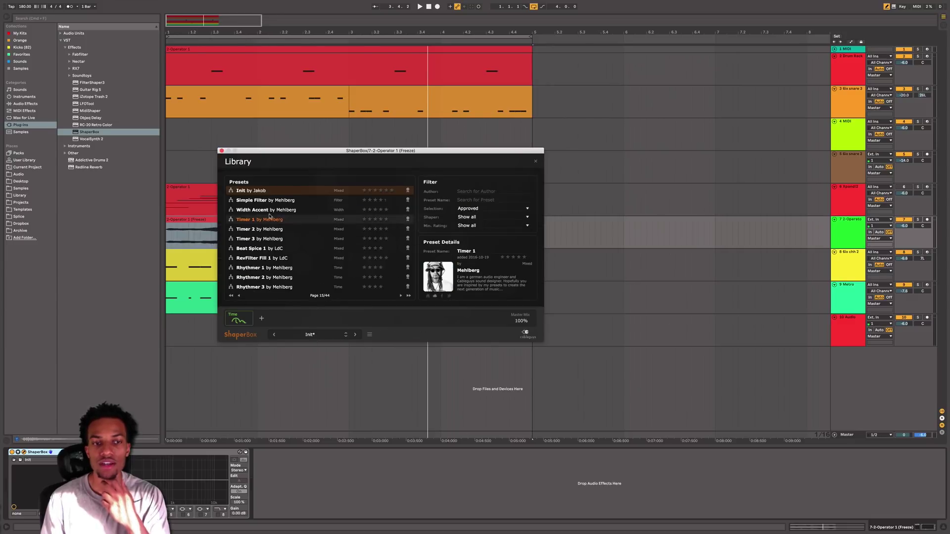
left_click(257, 238)
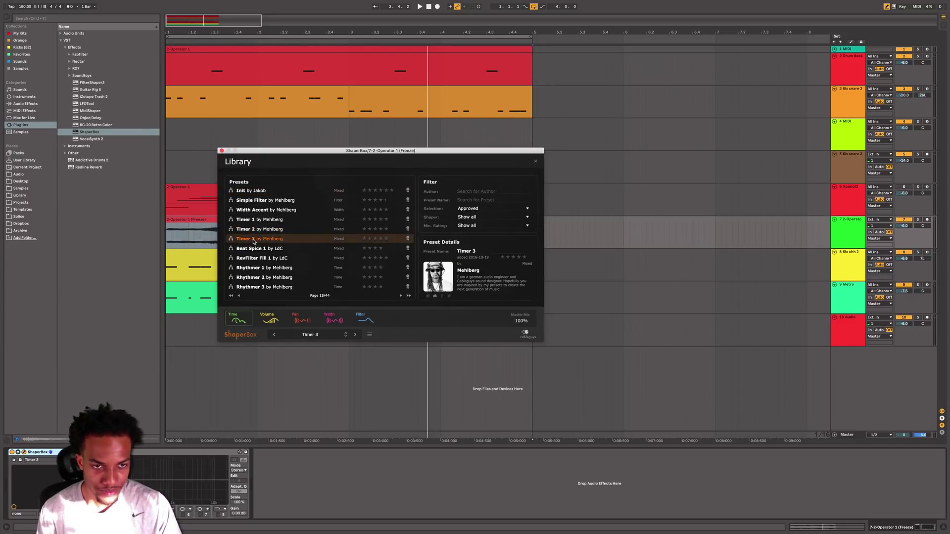
left_click(265, 278)
key("space")
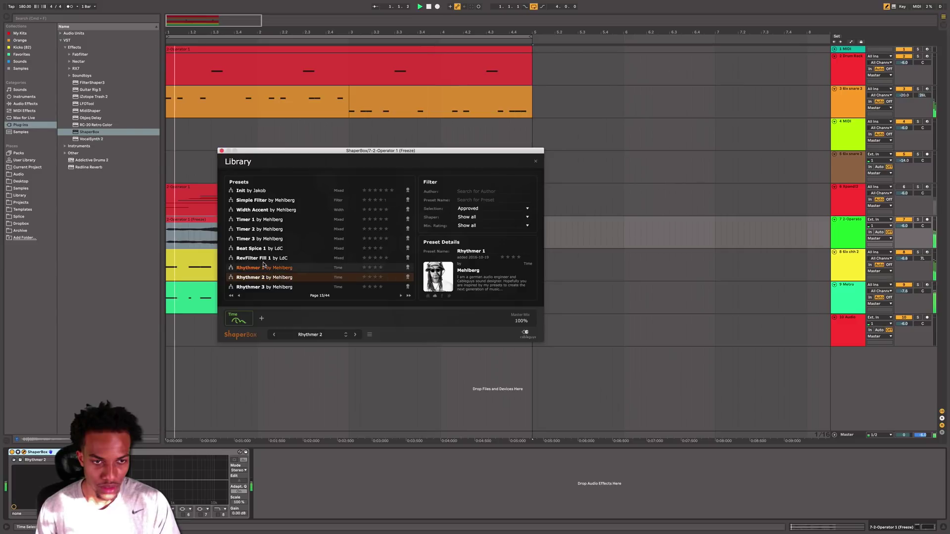
left_click(918, 219)
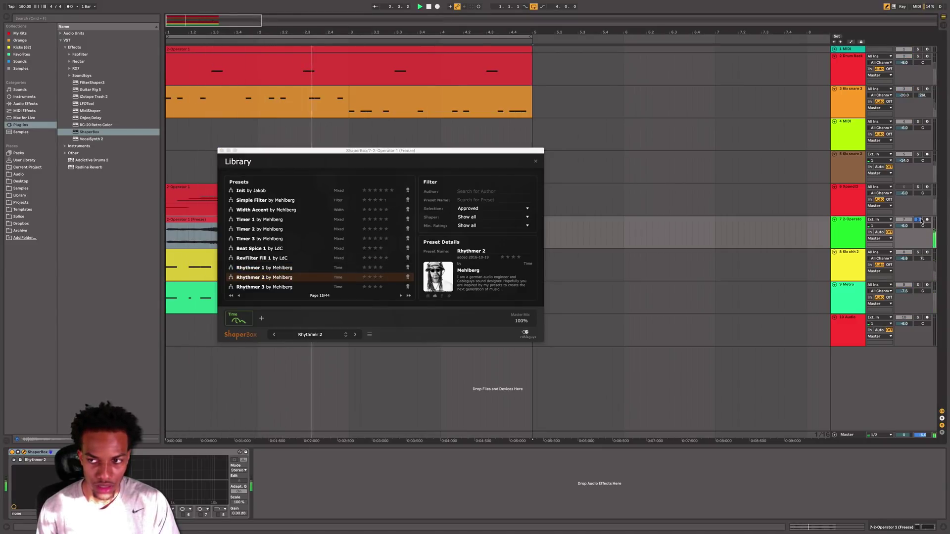
left_click(289, 290)
left_click(292, 278)
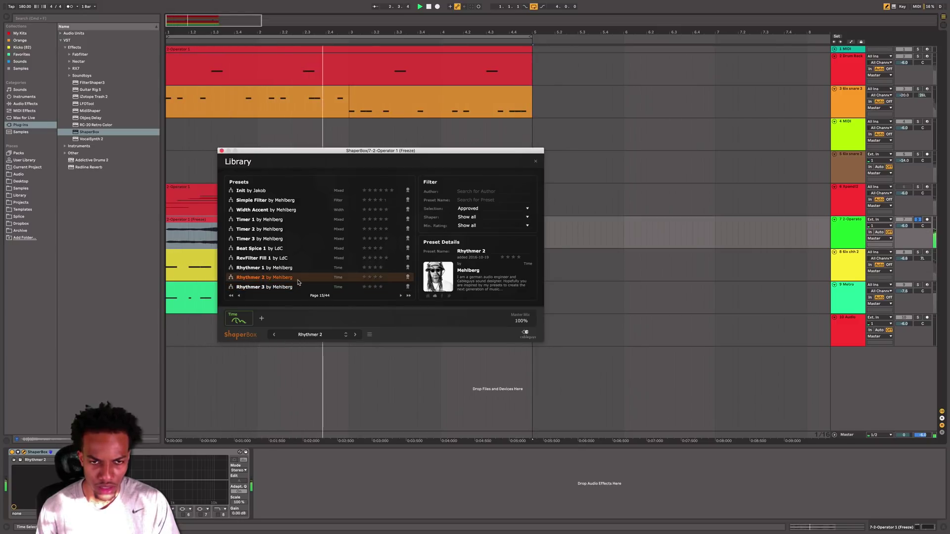
Step: Leave the ShaperBox preset library and reopen the plug-in on its Time shaper editor
left_click(222, 151)
double_click(257, 219)
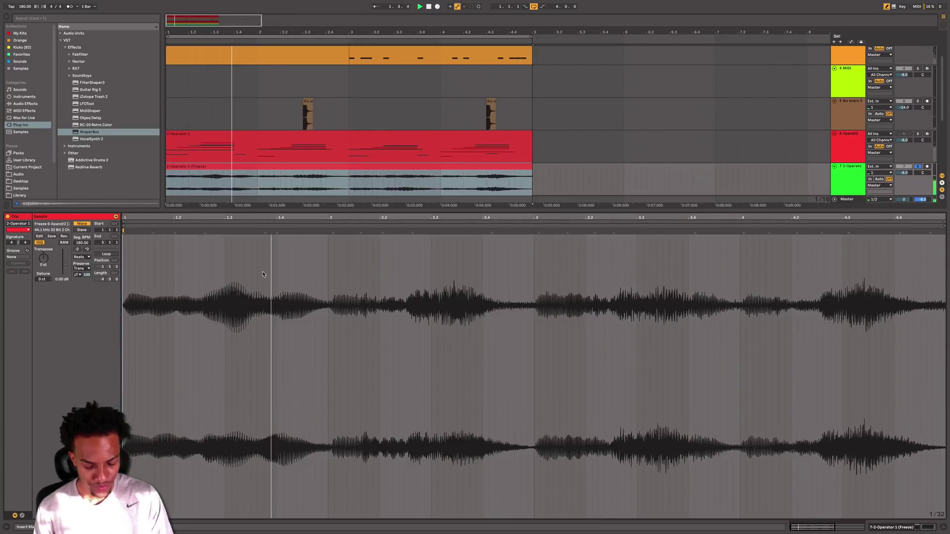
left_click(928, 528)
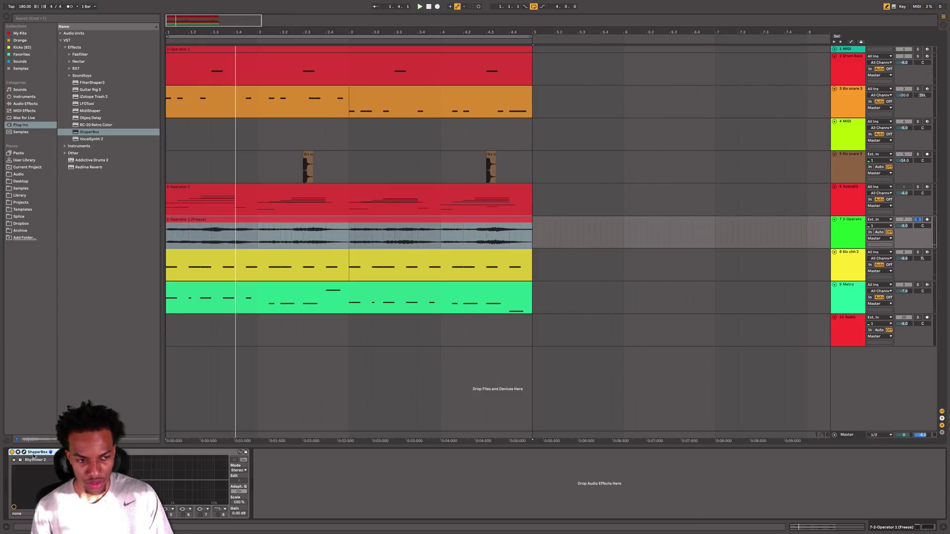
left_click(24, 453)
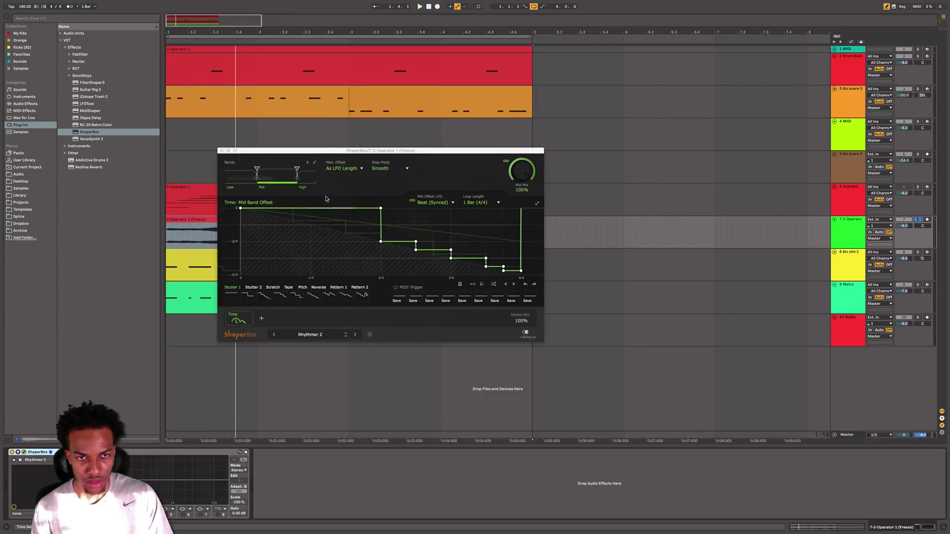
Step: Inspect the Time shaper's Low, Mid and High bands, and turn off both band splits so the Mid band spans the full range
key("space")
left_click(279, 180)
left_click(238, 181)
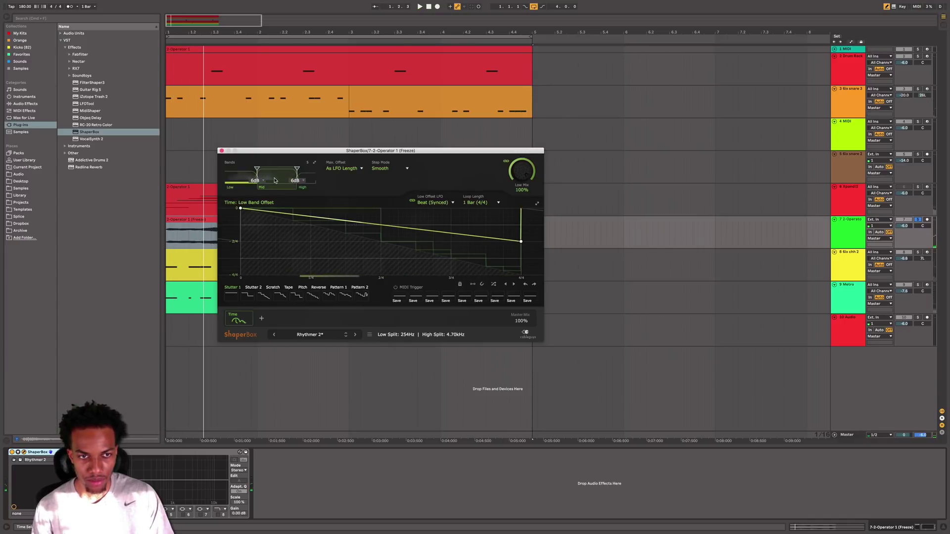
left_click(308, 174)
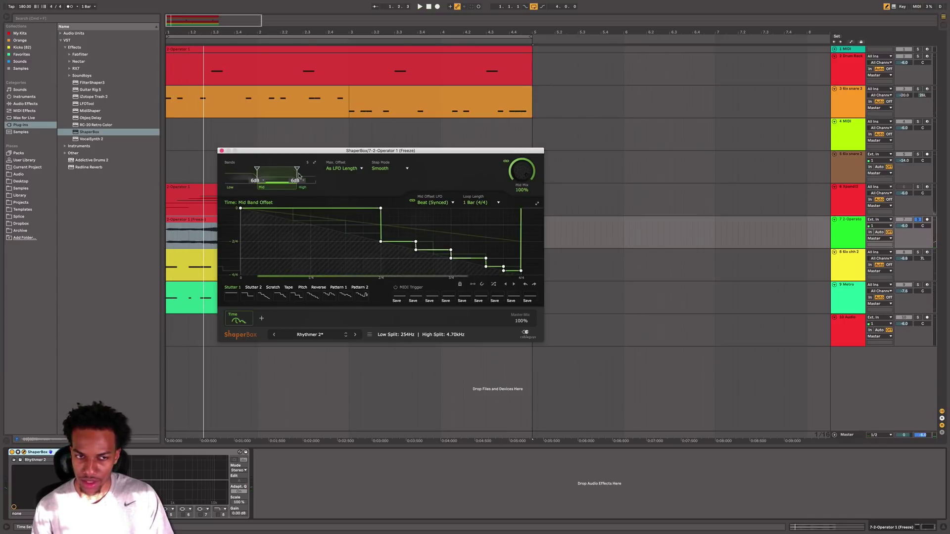
left_click(239, 184)
left_click(304, 177)
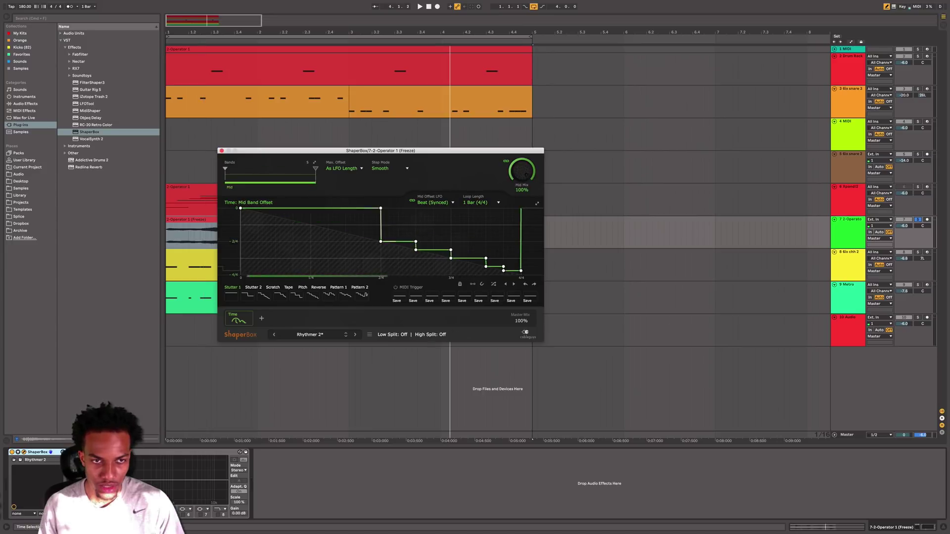
Step: Audition a lowered start point on the Mid band offset curve, enable wave grid snapping, and return the point to 0
key("space")
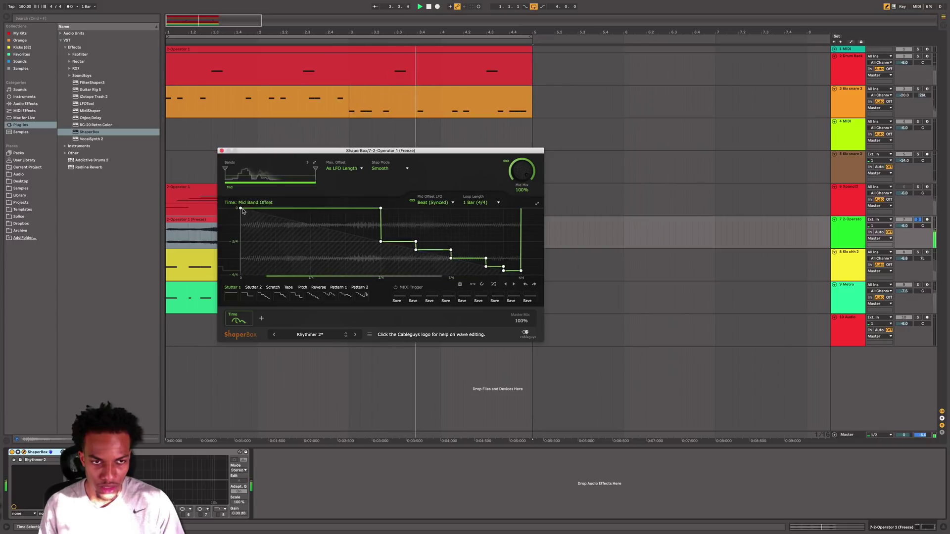
left_click_drag(240, 209, 241, 227)
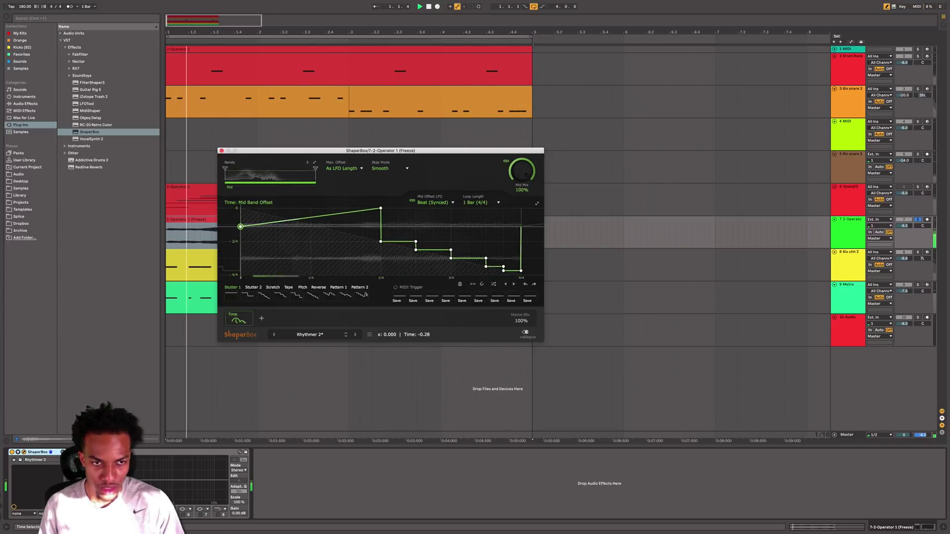
left_click(481, 285)
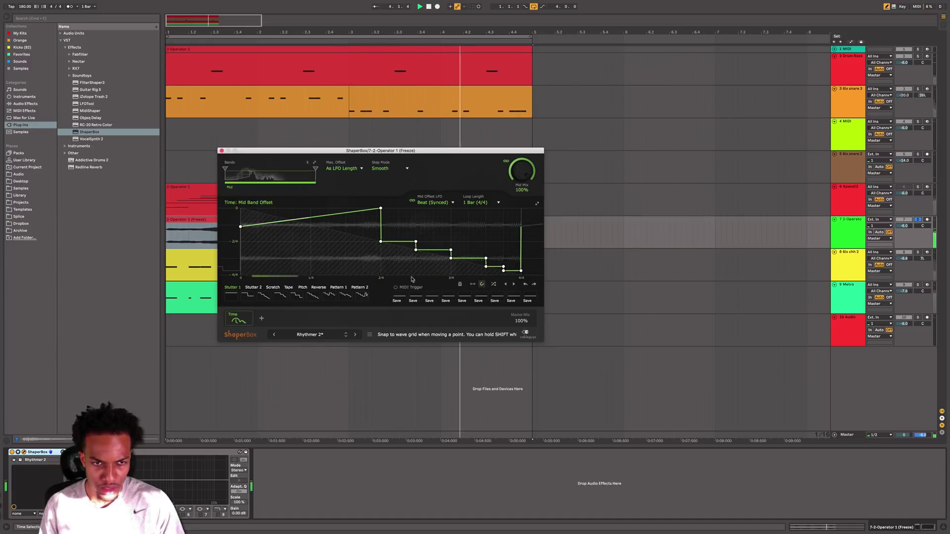
left_click_drag(240, 226, 240, 224)
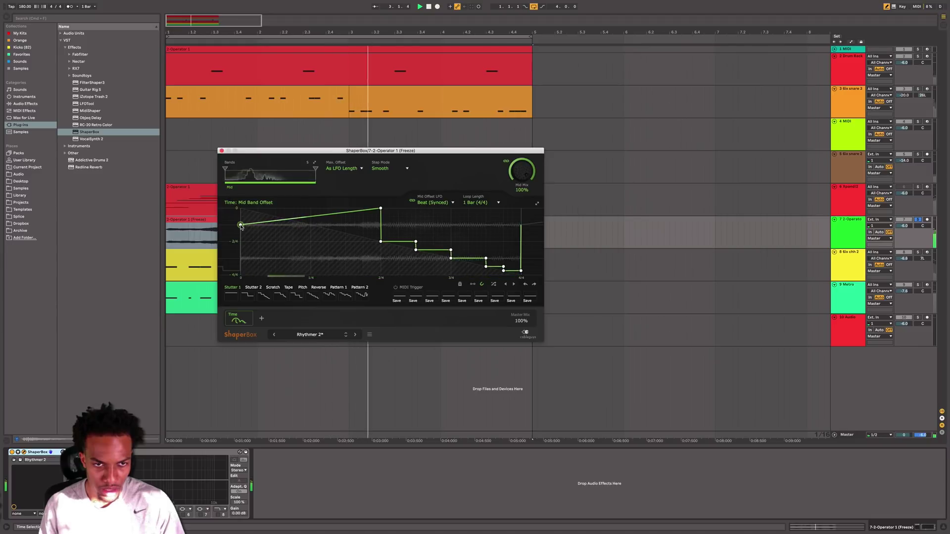
left_click_drag(241, 225, 240, 209)
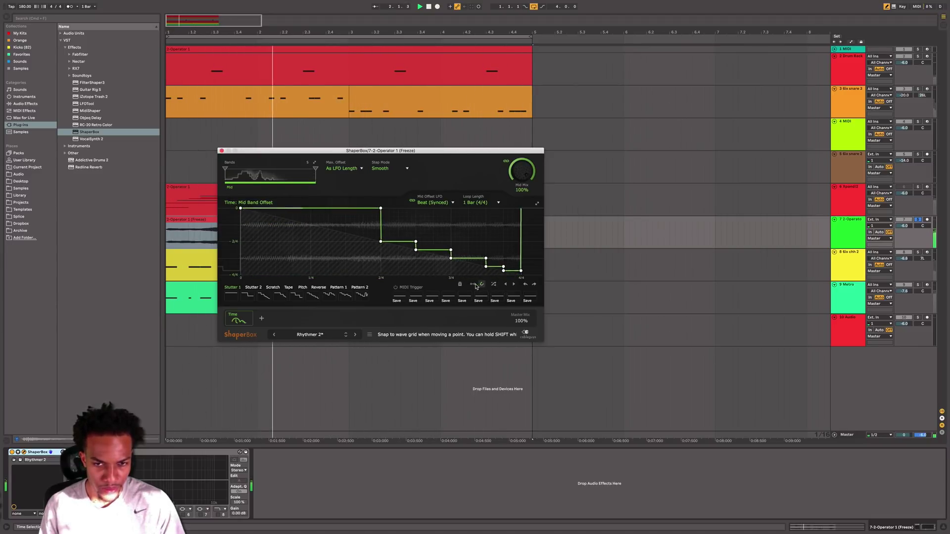
Step: Draw a flat step at -1/4 offset in the Mid band curve, from 1/4 to about 7/16 of the bar
left_click(316, 227)
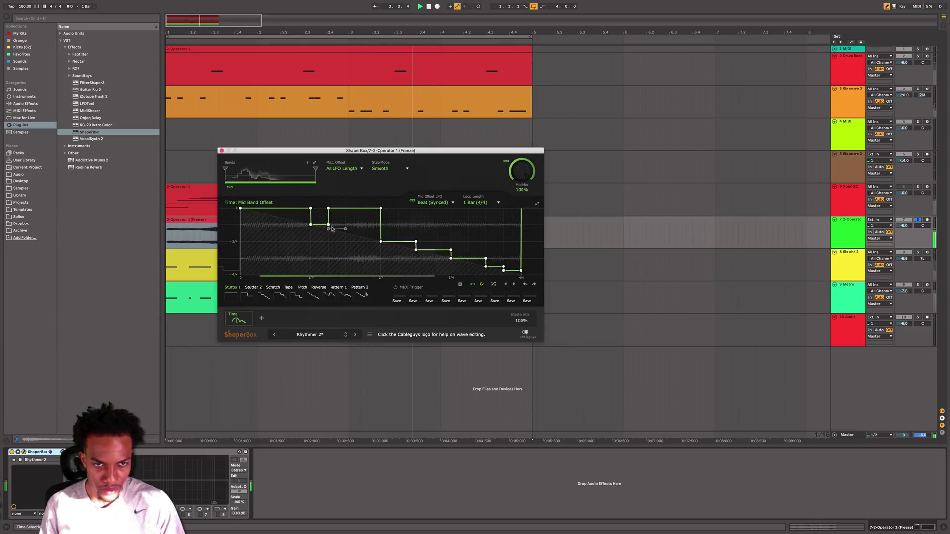
left_click(335, 226)
left_click(357, 227)
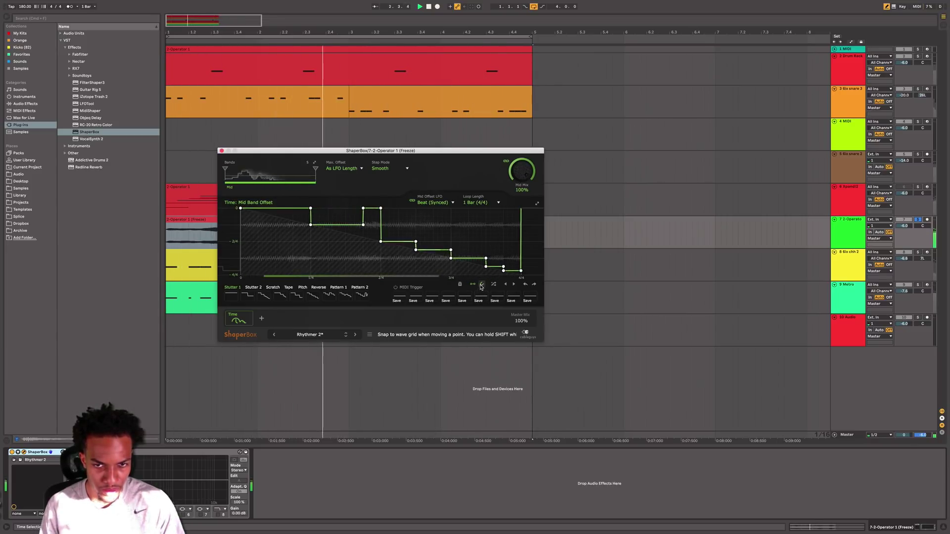
Step: Remove the corner points near 7/16 of the bar from the Mid band offset curve and close the ShaperBox window
double_click(363, 225)
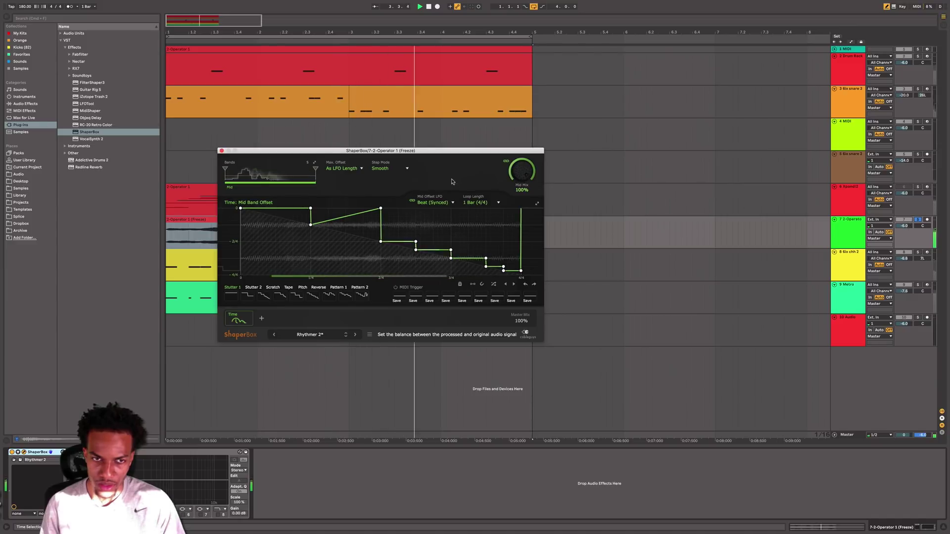
key("super+w")
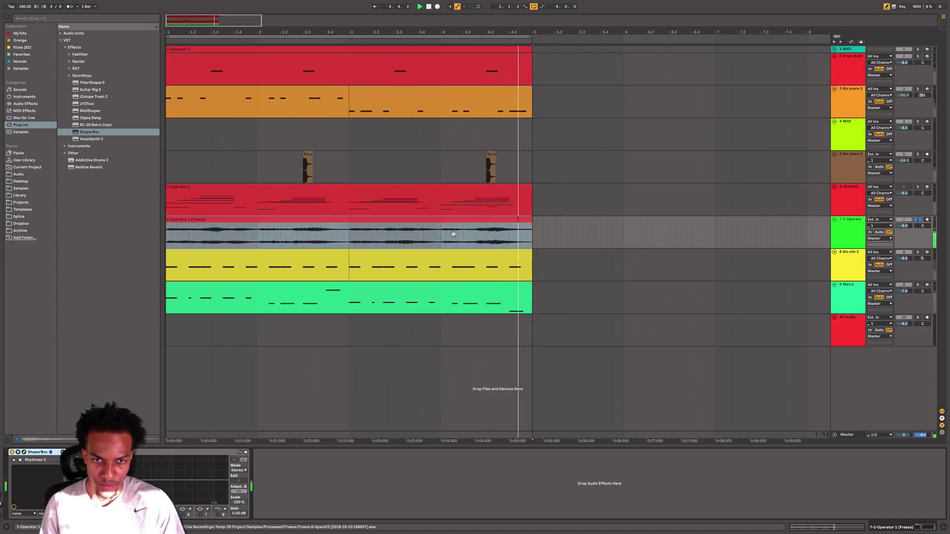
Step: Freeze and flatten the 7-2-Operator track to render the ShaperBox effect into audio
left_click(534, 242)
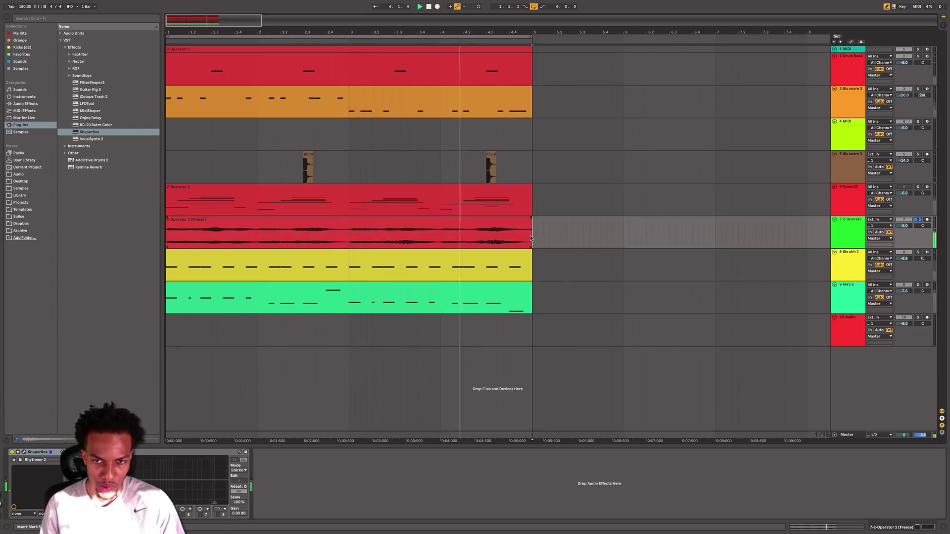
right_click(530, 238)
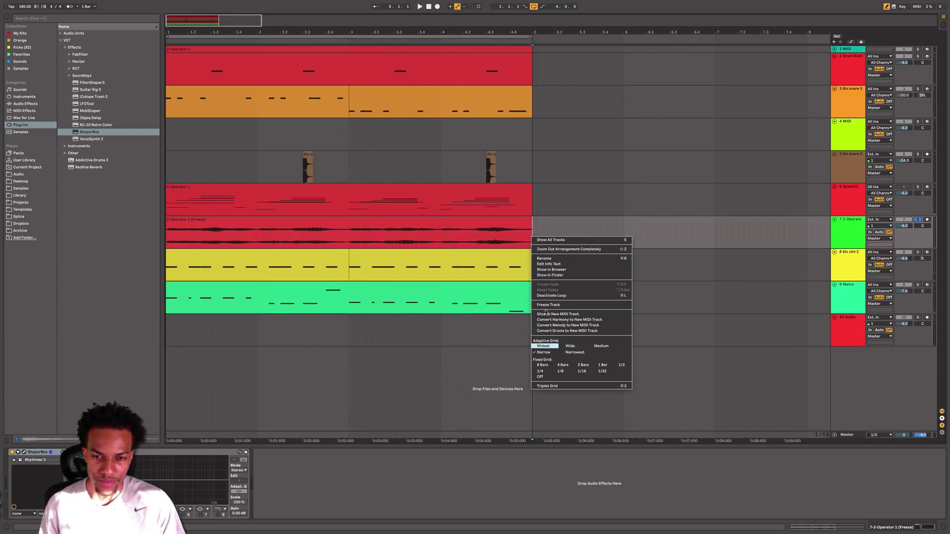
left_click(593, 231)
right_click(595, 236)
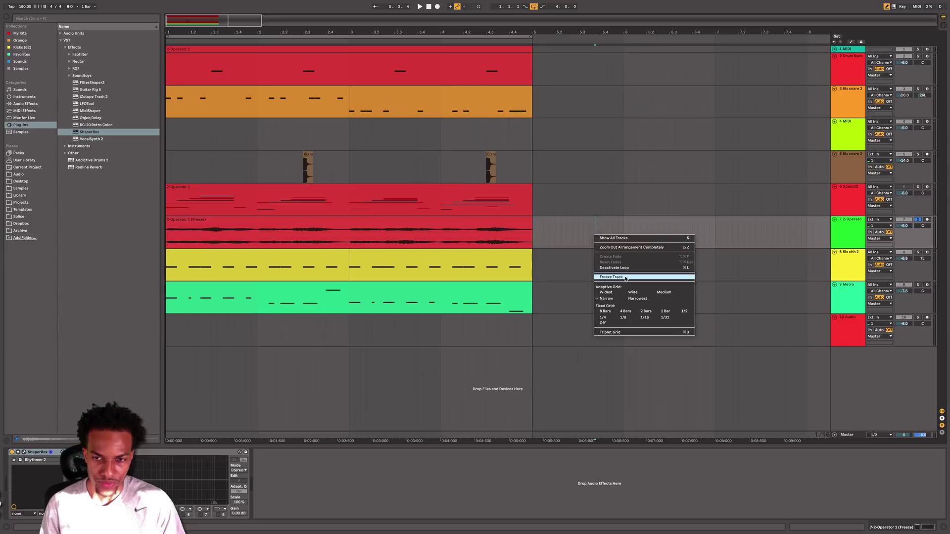
left_click(625, 277)
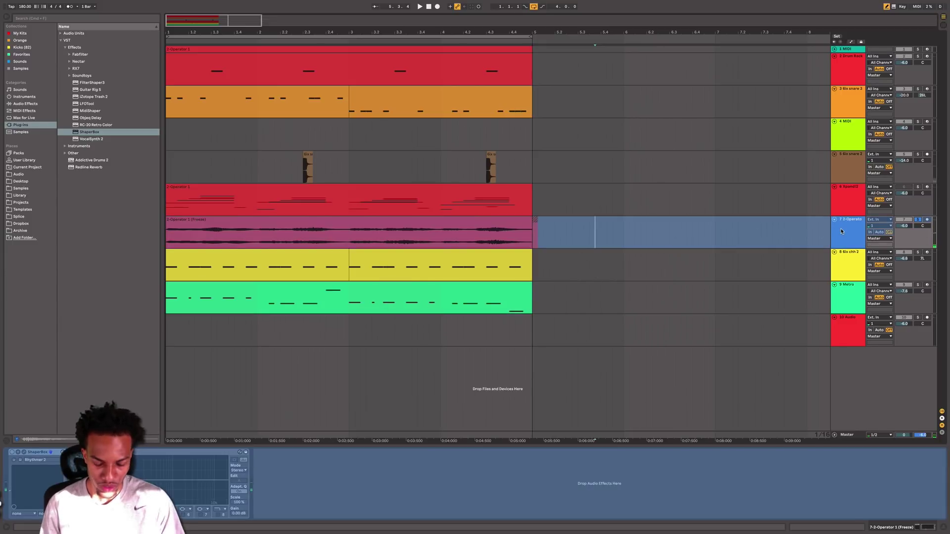
right_click(576, 240)
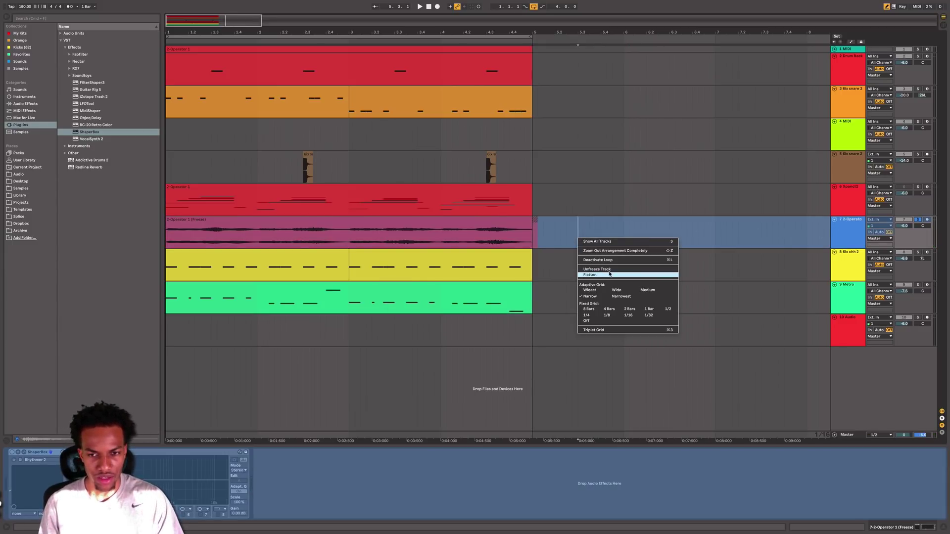
left_click(609, 274)
Step: Play the flattened melody clip and delete the short leftover tail clip after bar 5
left_click(236, 220)
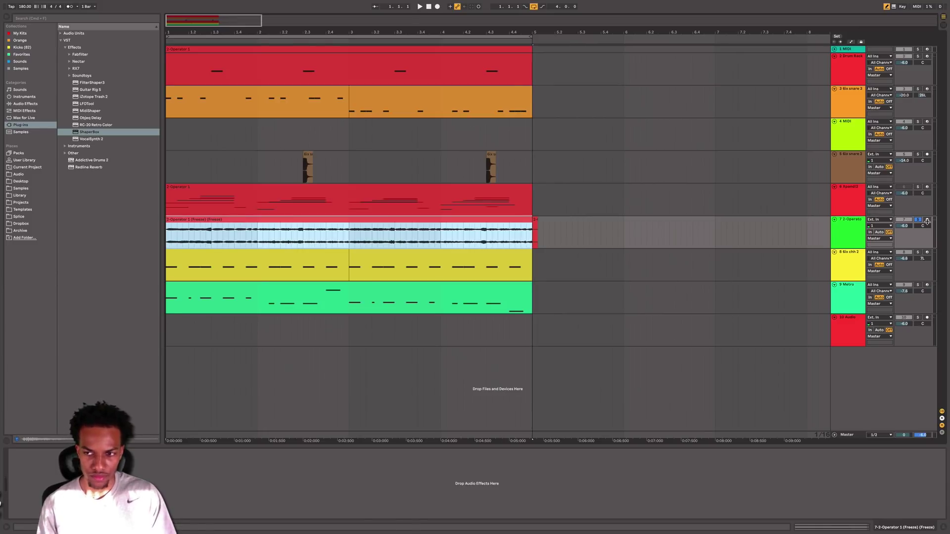
key("space")
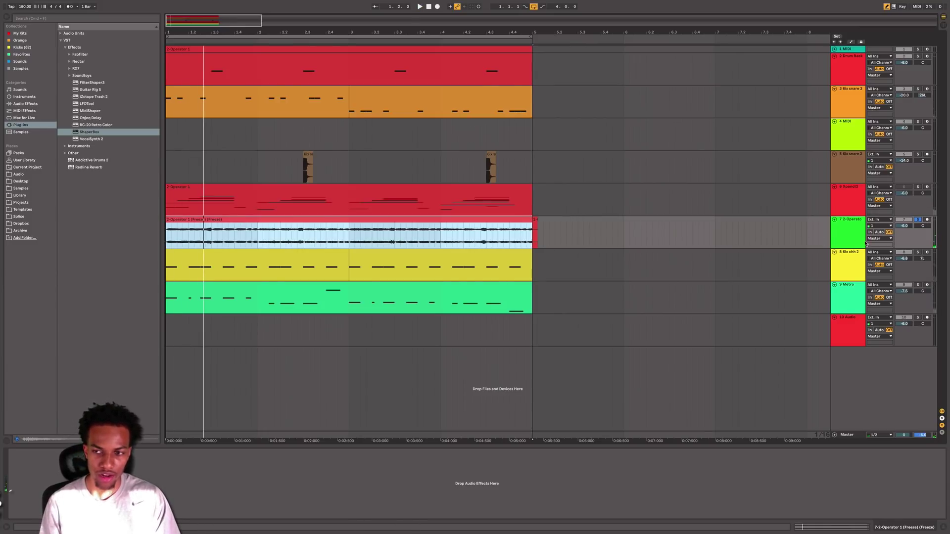
left_click(670, 369)
left_click(229, 245)
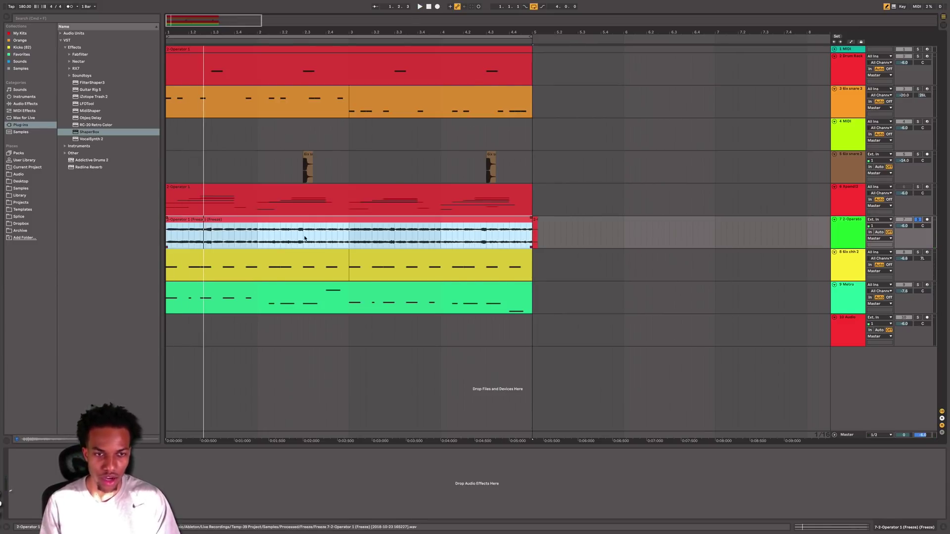
left_click(534, 227)
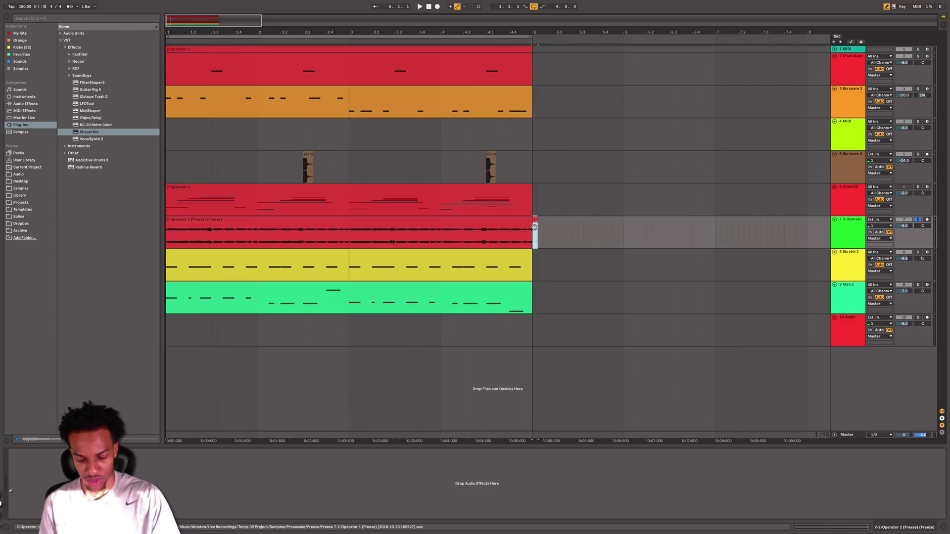
Step: Split the flattened melody clip at beat 1.3 and at bar 2, and fade in the middle piece across nearly its full length
left_click(303, 221)
key("space")
left_click(211, 243)
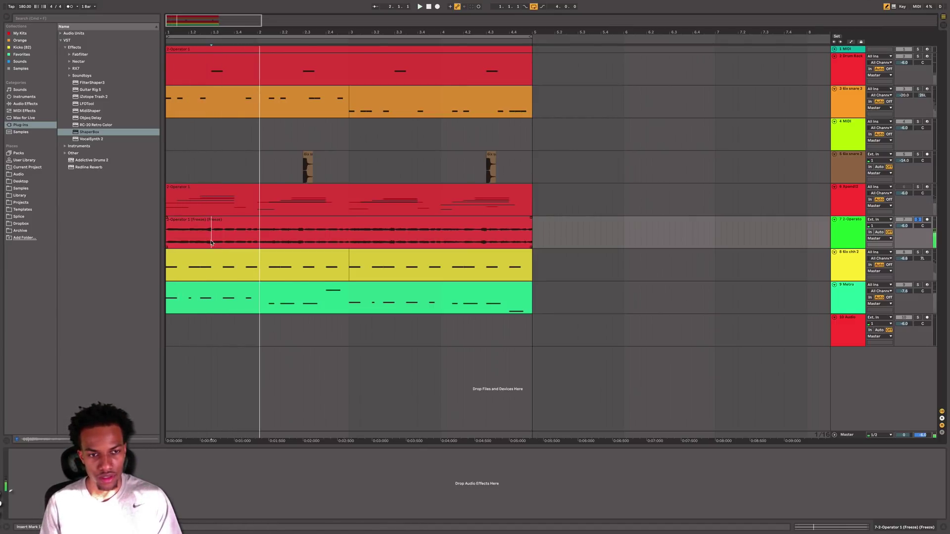
key("super+e")
left_click(256, 238)
key("super+e")
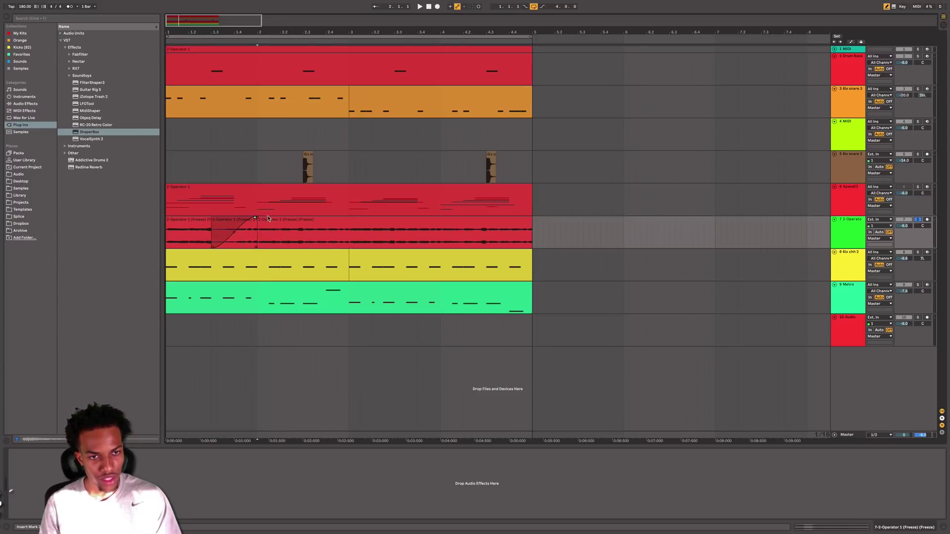
Step: Split the opening melody piece at beat 1.2, deactivate its second half, and move the first beat's audio over it
left_click(192, 225)
mouse_move(191, 225)
left_mouse_down()
mouse_move(247, 231)
mouse_move(200, 240)
left_mouse_up()
key("0")
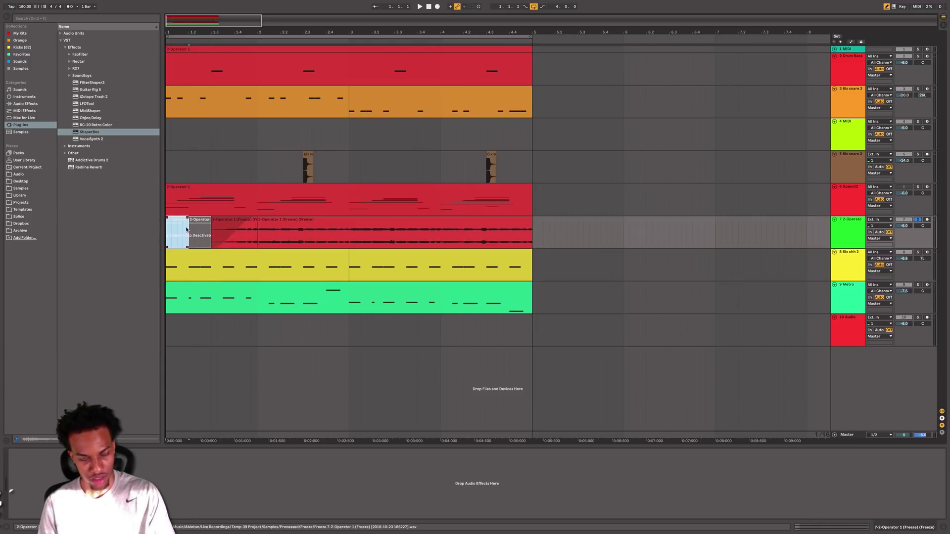
left_click_drag(187, 229, 198, 229)
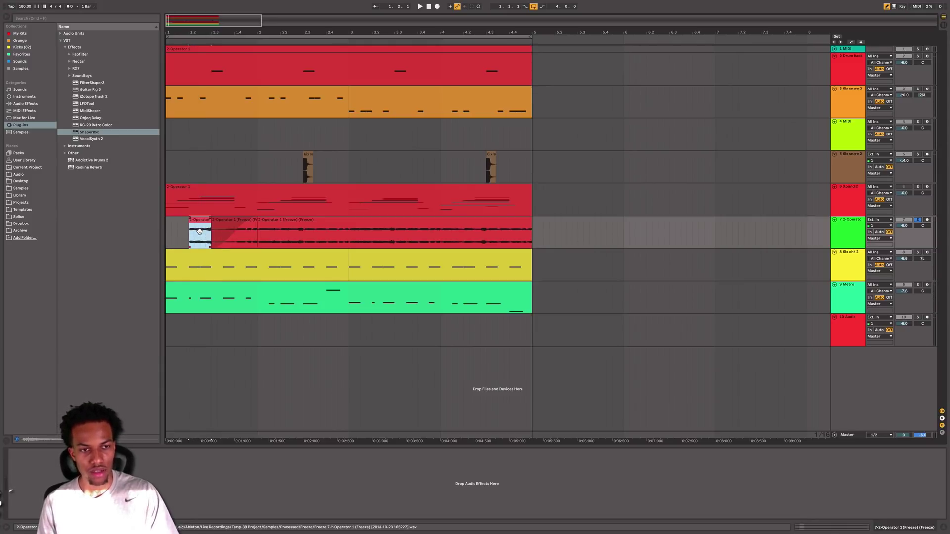
Step: Fade in the one-beat piece at 1.2 across nearly its full length, auditioning the edit in solo
key("space")
key("space")
key("space")
key("space")
key("space")
left_click_drag(190, 218, 213, 221)
key("space")
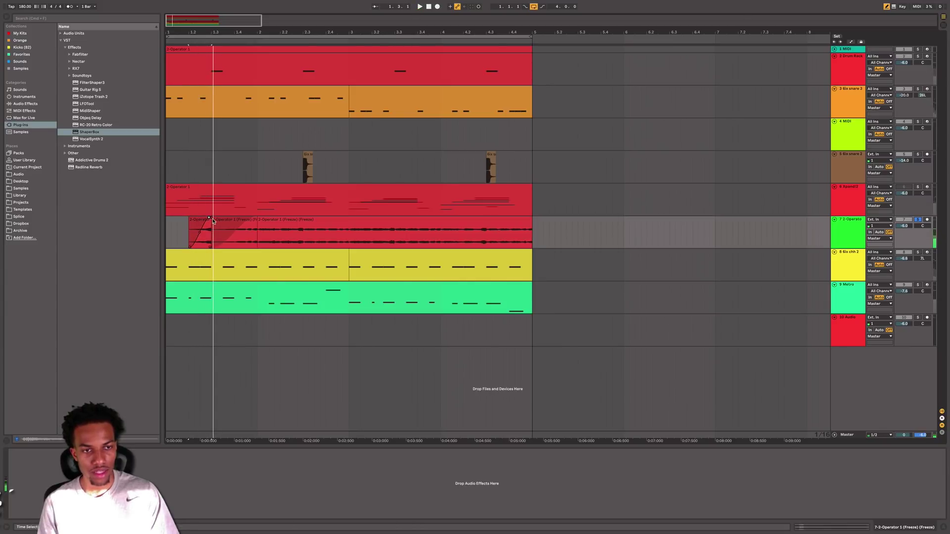
key("space")
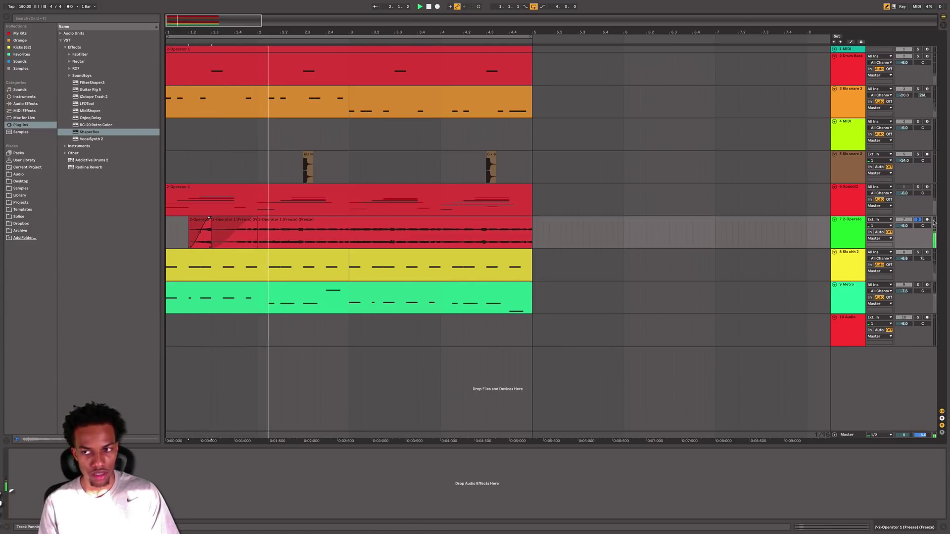
key("space")
key("space")
Step: Unsolo the 7-2-Operator track and play the edited melody with the full beat
left_click(918, 219)
key("space")
key("space")
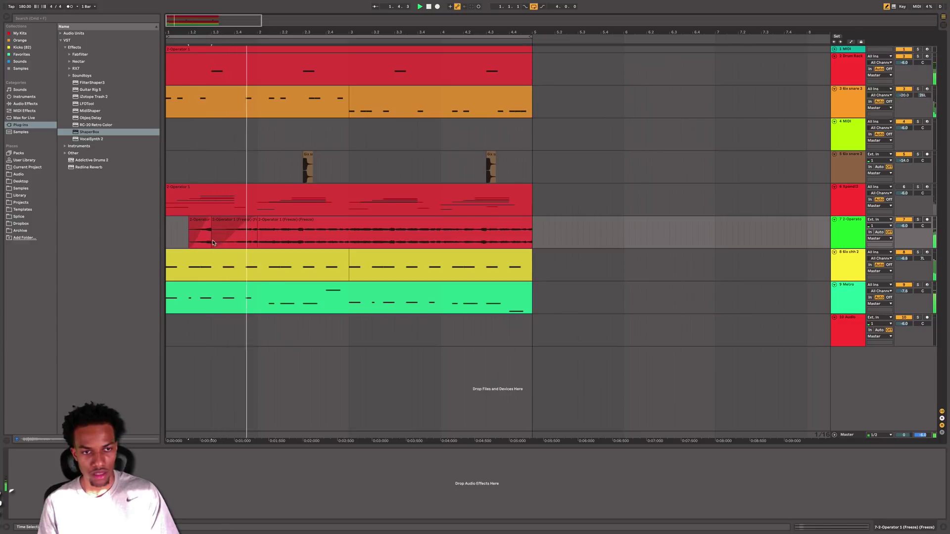
key("space")
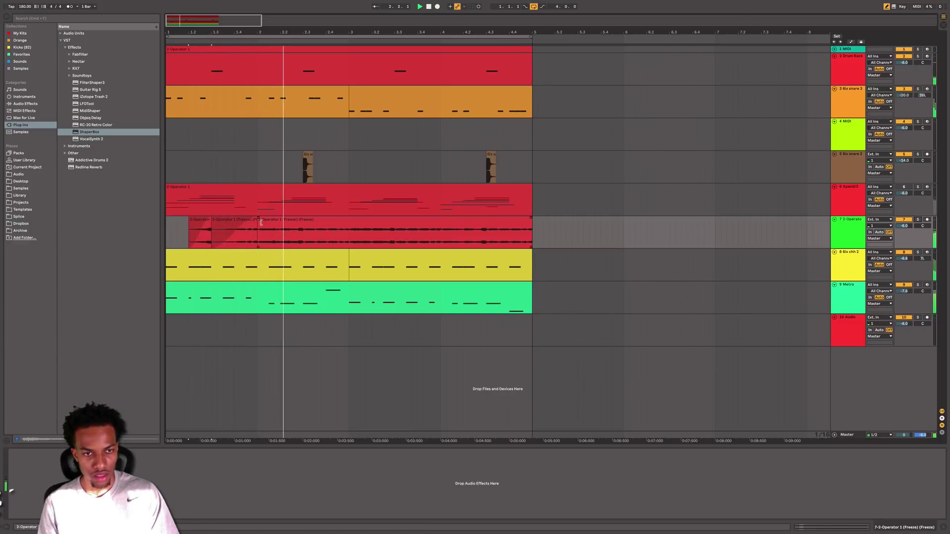
key("space")
key("space")
Step: Trim the start of the long melody clip from bar 2 to beat 2.3 and play back the gap
left_click_drag(258, 219, 306, 226)
key("space")
key("space")
key("space")
key("space")
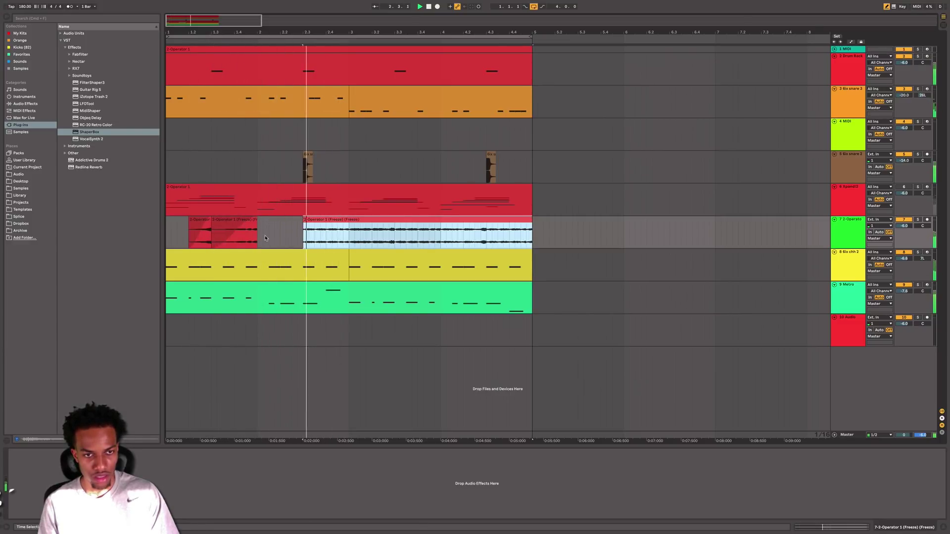
Step: Reactivate the Xpand!2 track and play it together with the chopped melody audio
left_click(263, 237)
key("space")
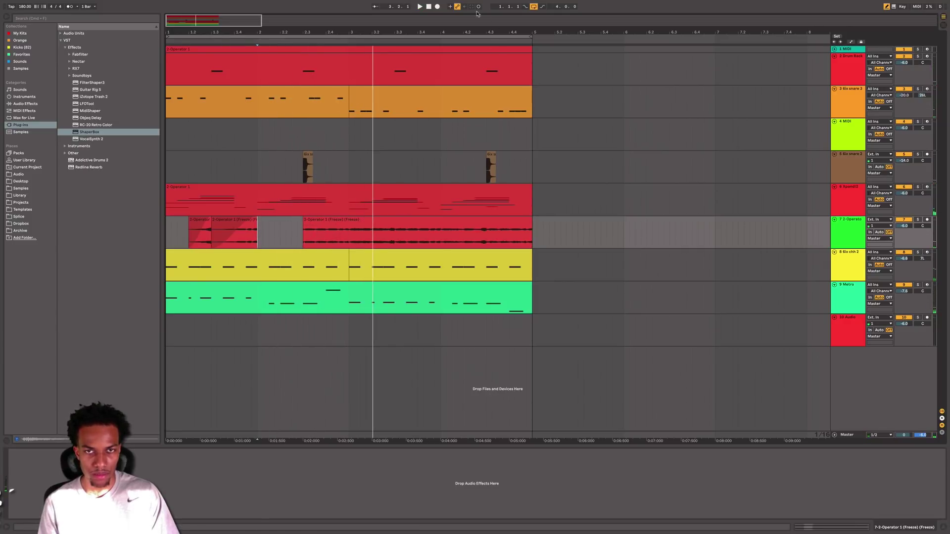
left_click(841, 189)
key("space")
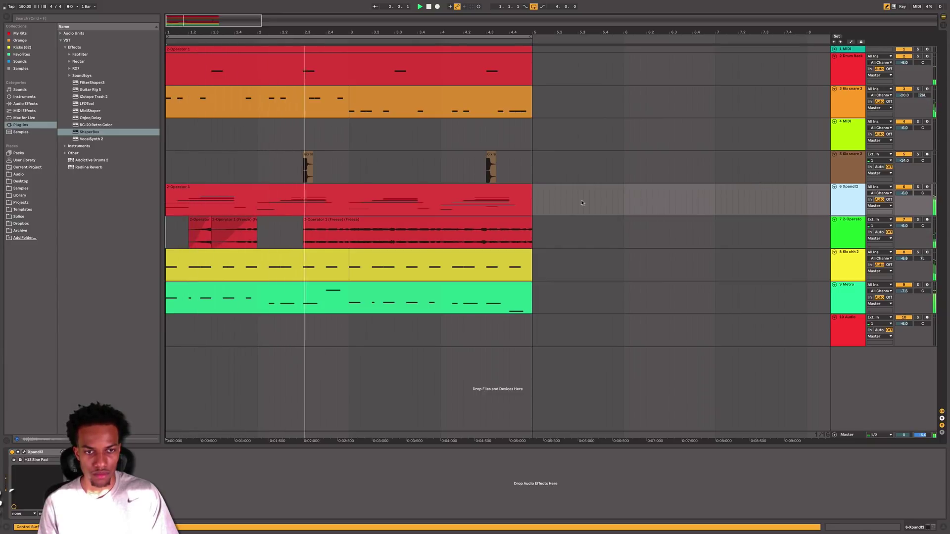
Step: Split the long melody clip at bar 3 and move the piece before it to beat 2.2 with a nearly full-length fade-in
left_click(343, 242)
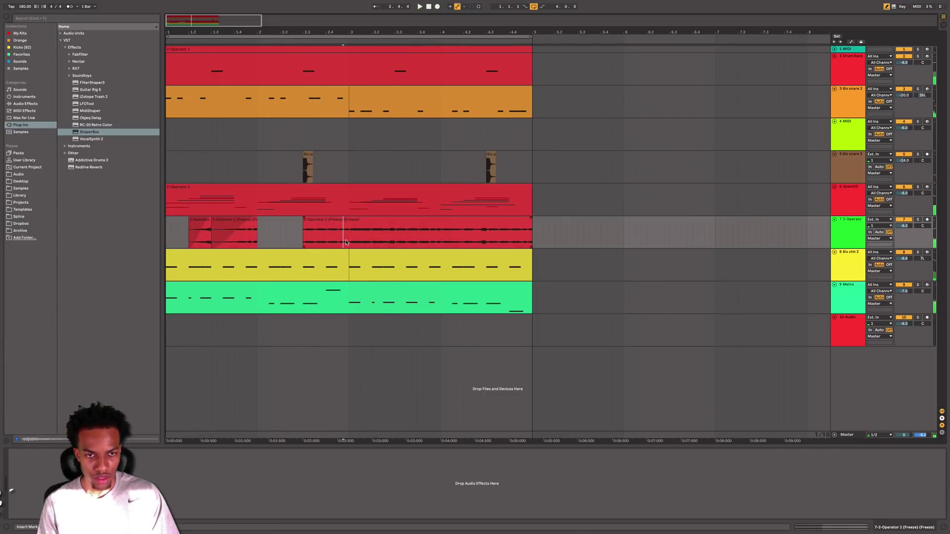
left_click_drag(330, 230, 305, 227)
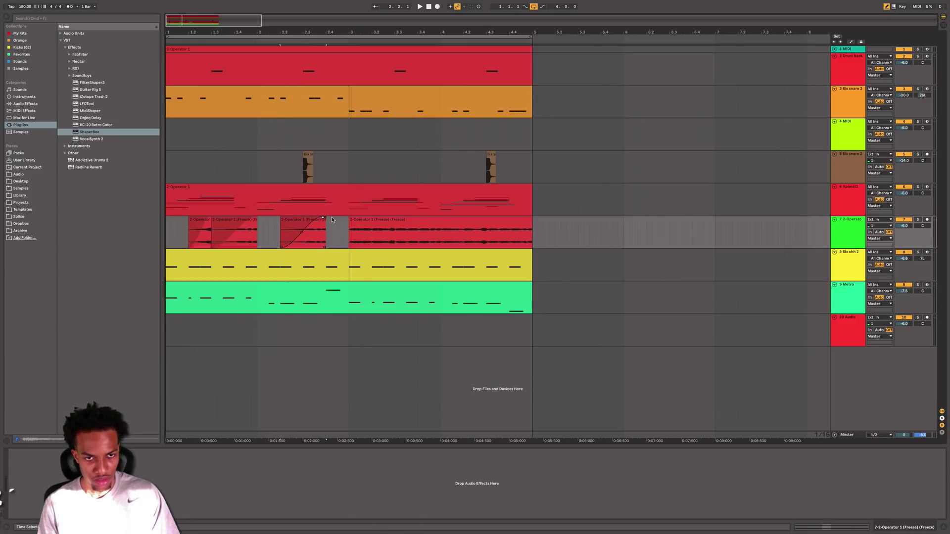
left_click(287, 230)
key("space")
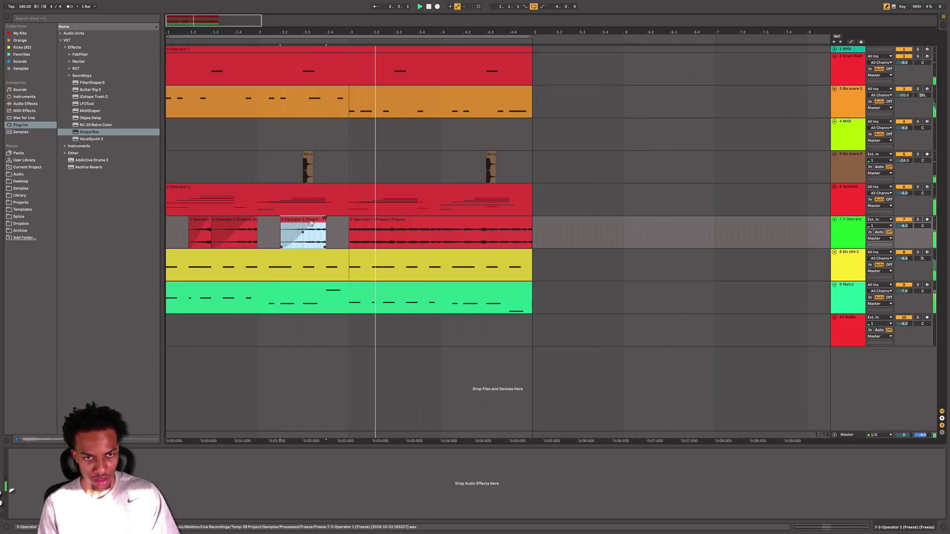
Step: Move the faded two-beat piece one beat earlier to bar 2 and play it back
key("space")
left_click_drag(310, 230, 288, 226)
key("space")
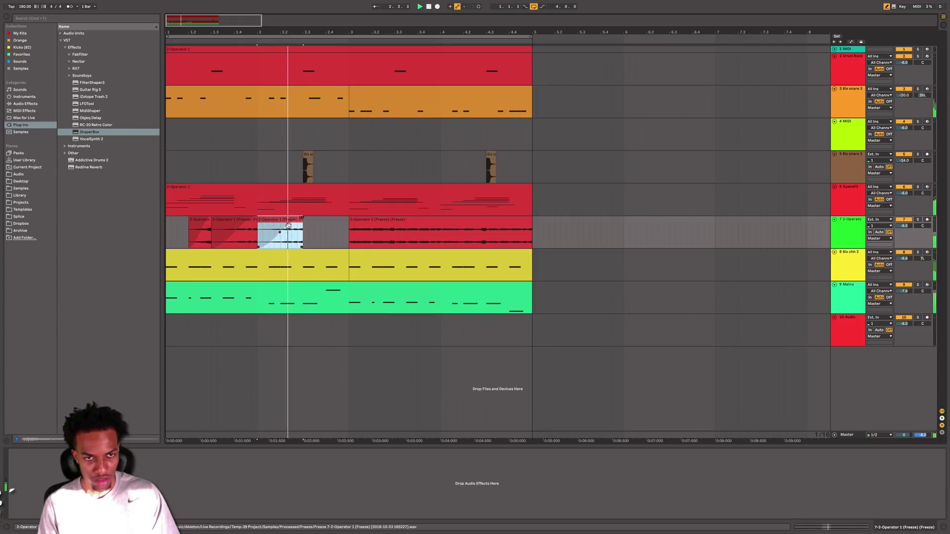
Step: Try transposing the faded piece at bar 2 up 12 semitones with the Complex warp mode
double_click(266, 222)
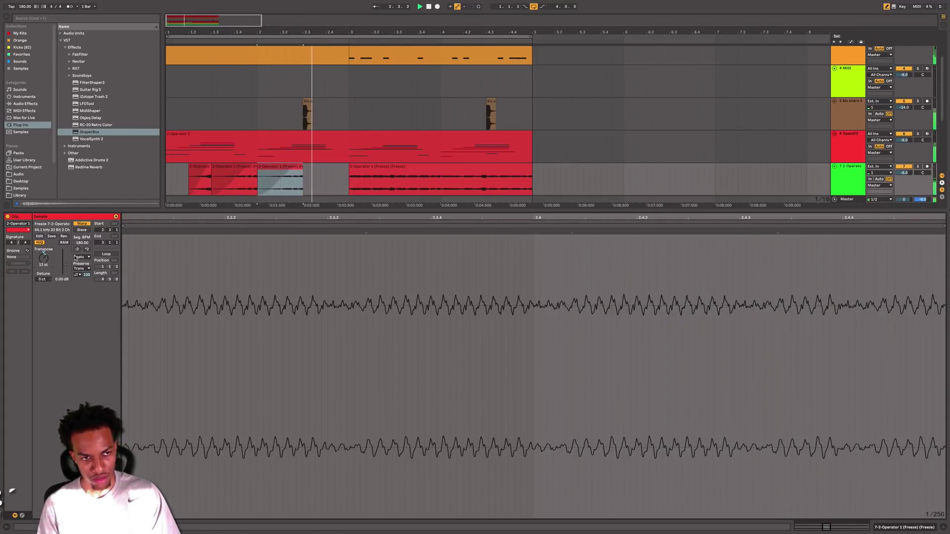
left_click(82, 257)
left_click(84, 285)
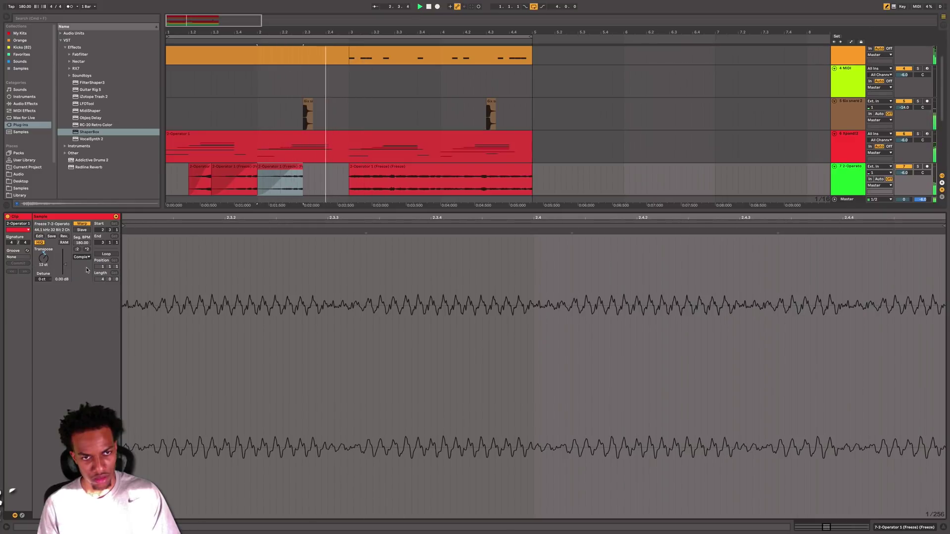
key("space")
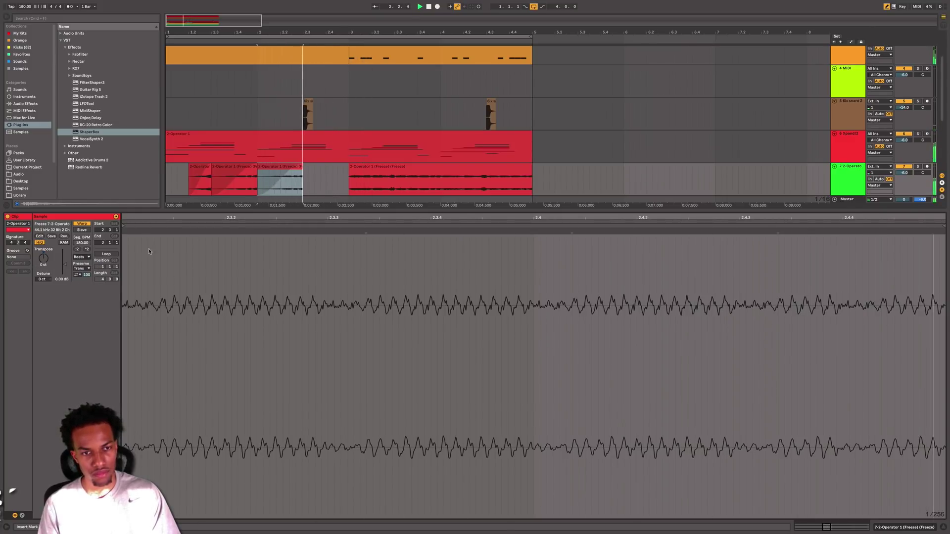
Step: Resize the faded piece at bar 2 to run from beat 2.2 to bar 3
key("space")
key("space")
left_click_drag(260, 170, 349, 174)
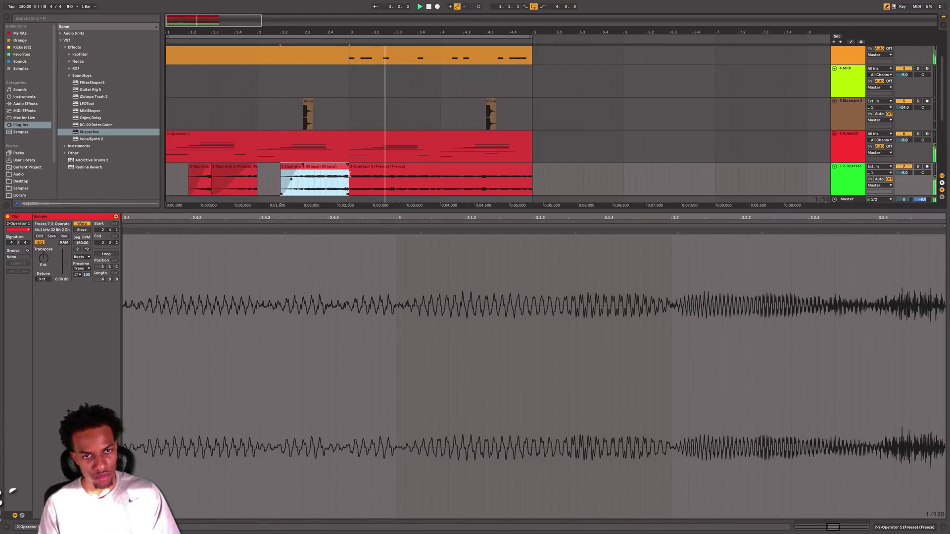
Step: Play back the resized piece and trim the start of the last melody clip to beat 3.3
key("space")
key("space")
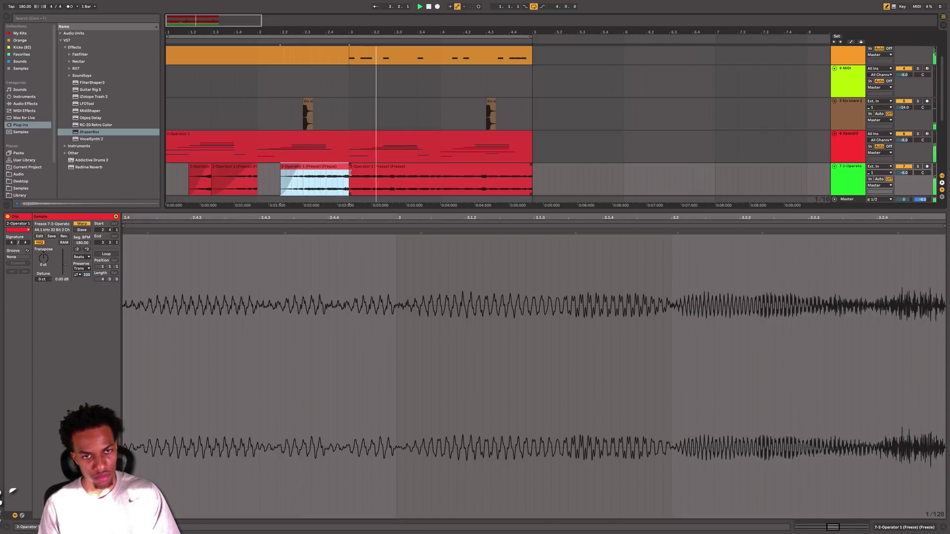
left_click(355, 172)
left_click_drag(355, 173, 396, 176)
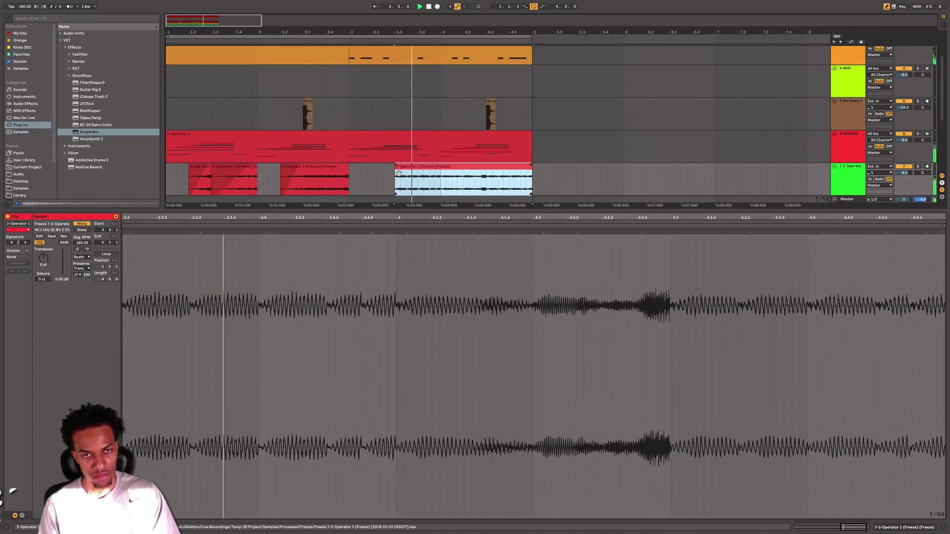
Step: Split the last melody clip at bar 4, move the piece before it to bar 3 with a fade-in, and play from the start
left_click(440, 186)
key("space")
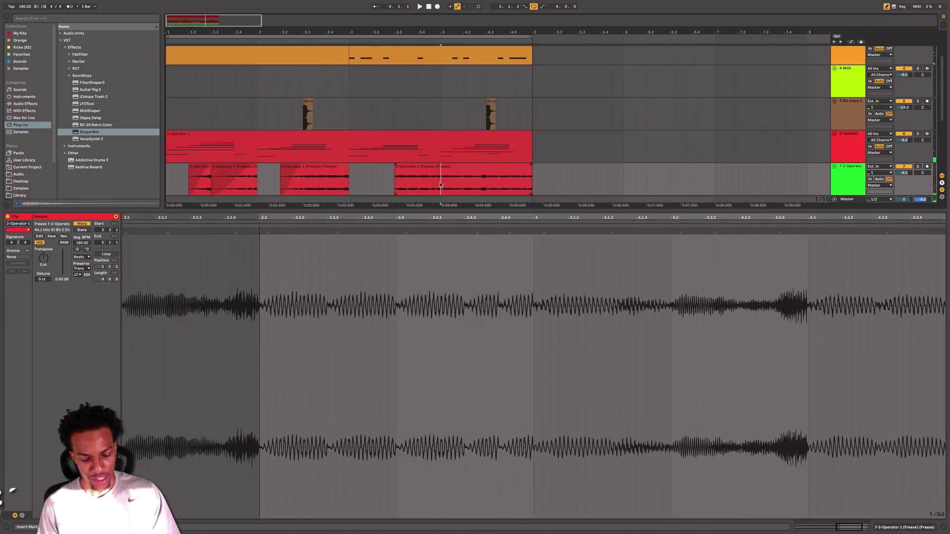
key("super+e")
mouse_move(435, 174)
left_mouse_down()
mouse_move(416, 180)
mouse_move(364, 168)
left_mouse_up()
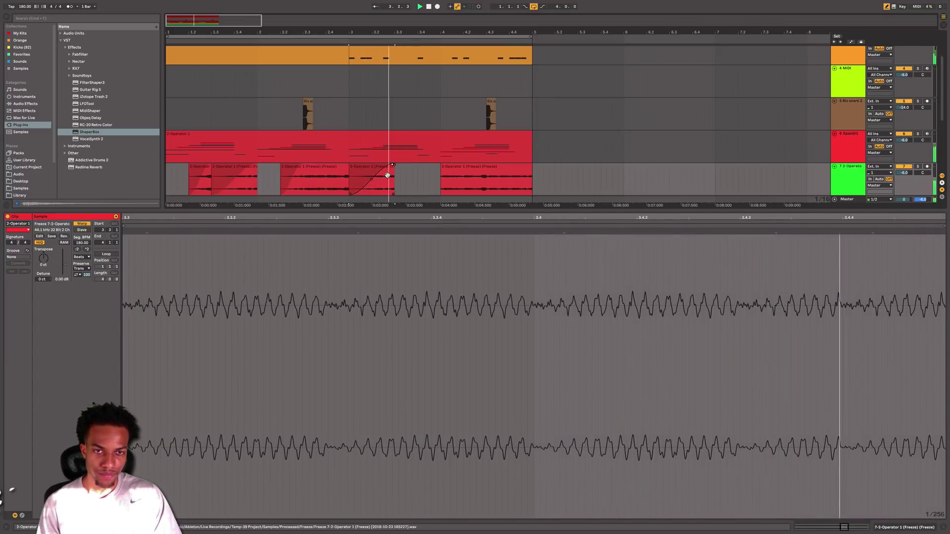
left_click(202, 170)
left_click(168, 185)
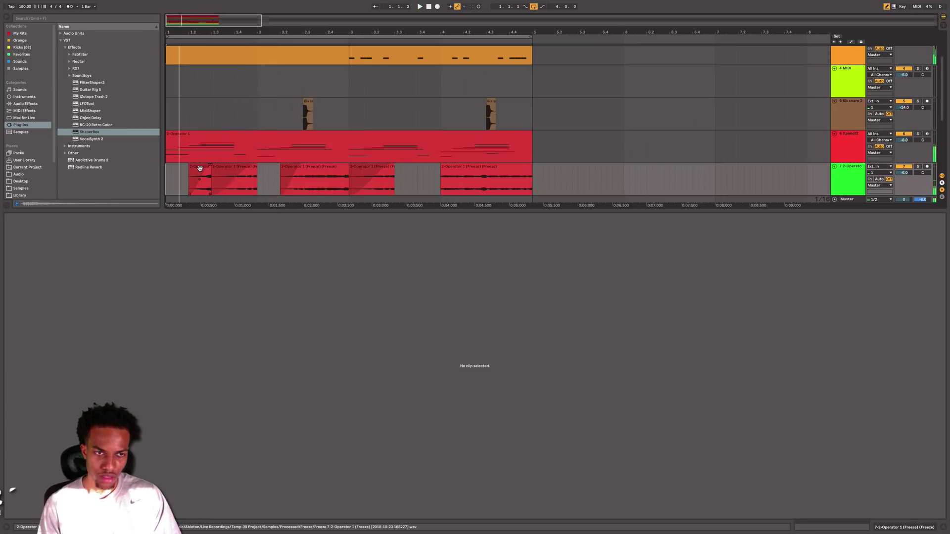
Step: Try the short piece from beat 1.2 at bar 2 during playback, and return it to beat 1.2
left_click_drag(200, 169, 269, 183)
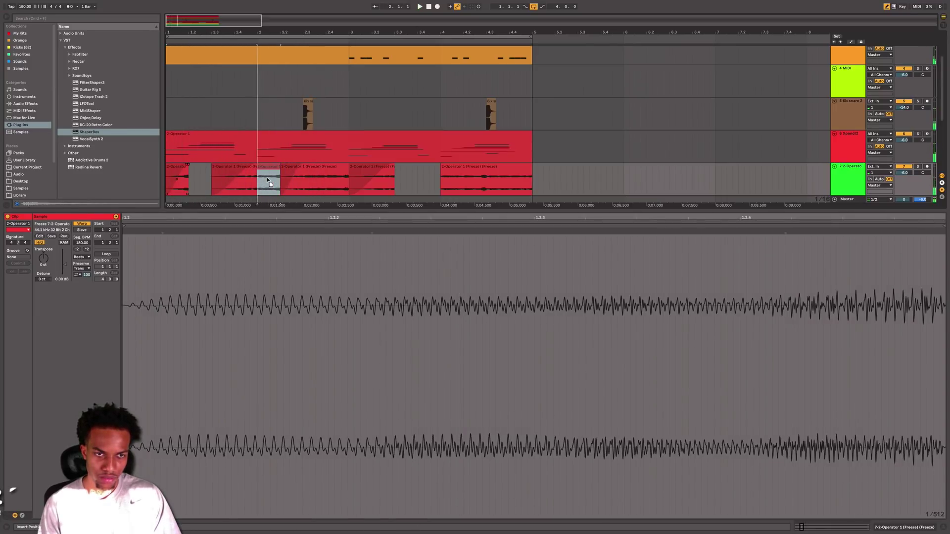
left_click(228, 168)
key("space")
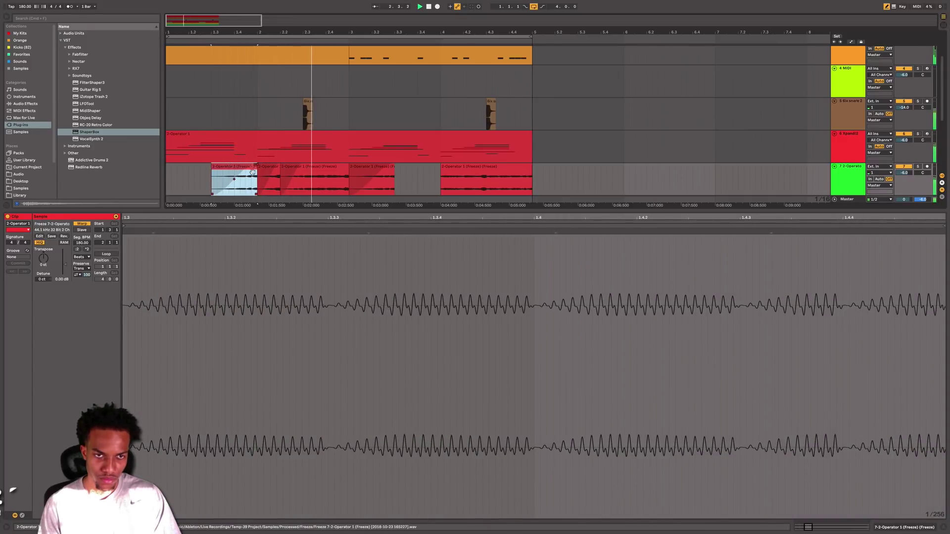
left_click_drag(271, 172, 198, 171)
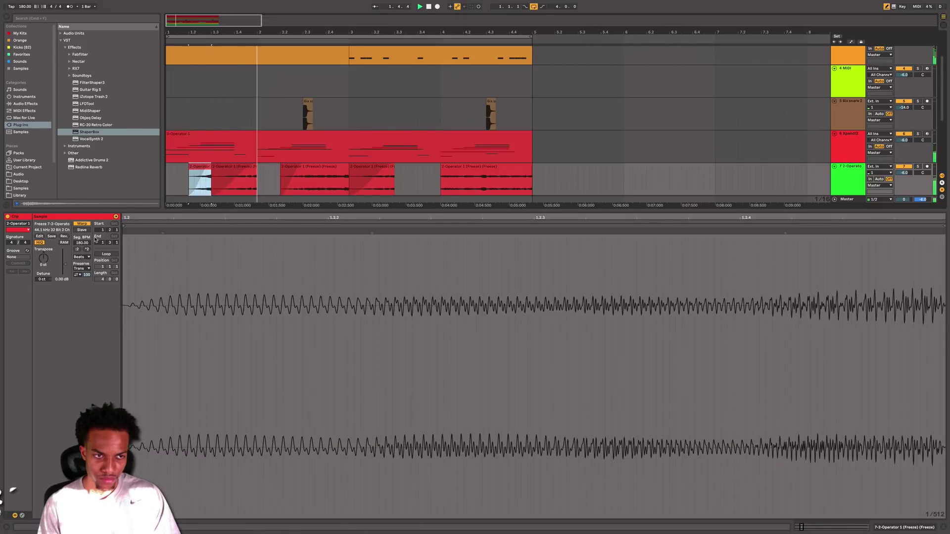
Step: Stop playback, lower the gain of the piece at beat 1.2 to -4 dB, and transpose it up 12 semitones in Complex warp mode
key("space")
left_click_drag(66, 266, 45, 237)
left_click(79, 257)
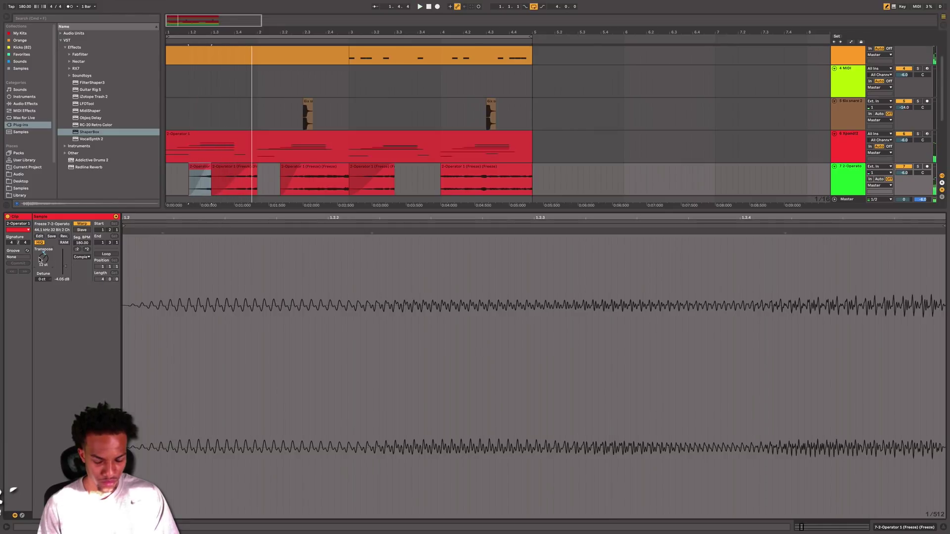
Step: Audition the piece at beat 1.2 transposed to -12 semitones, and set its transposition back to 0
type("-12")
key("Return")
key("space")
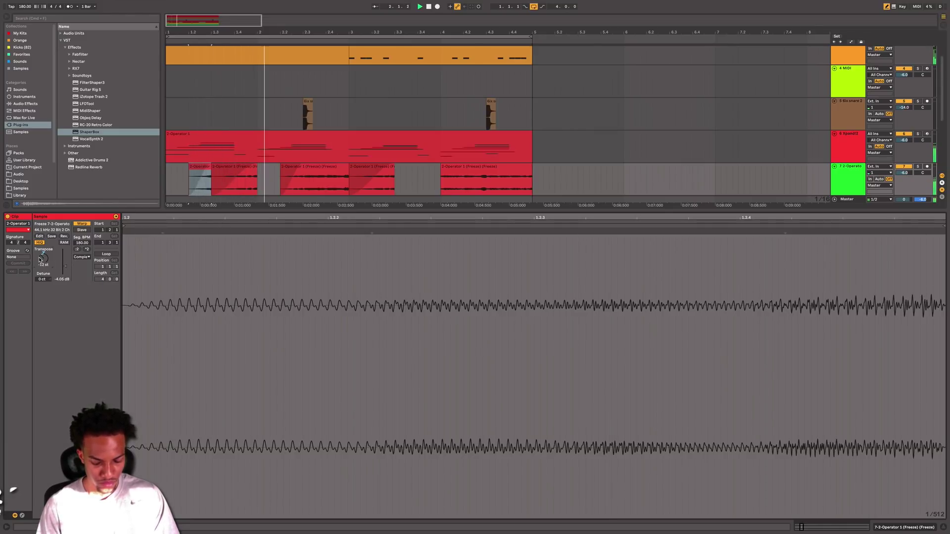
key("space")
key("space")
type("0")
key("Return")
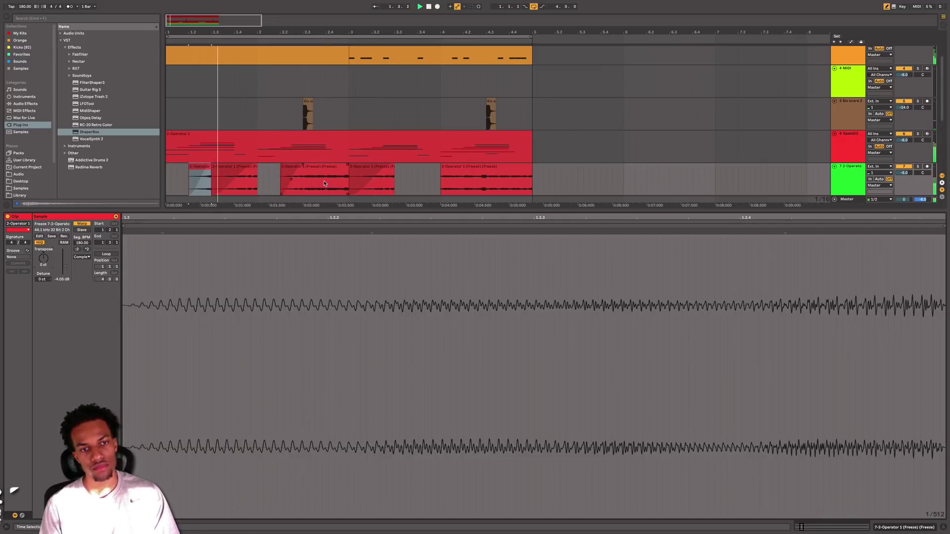
Step: Split the bar 2 clip at beat 2.4 and the last clip at beat 4.3
left_click(359, 172)
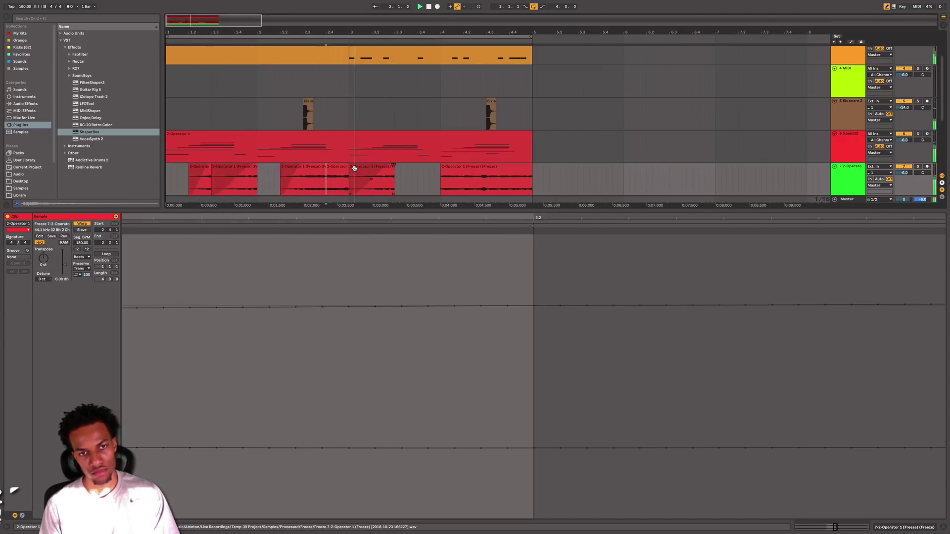
left_click(481, 185)
key("super+e")
key("super+z")
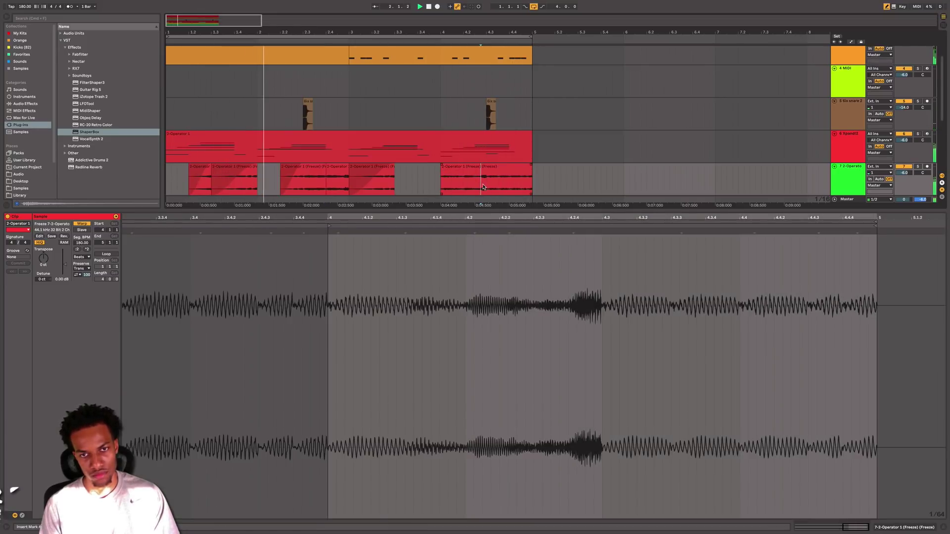
key("super+e")
key("super+z")
left_click(486, 184)
key("super+e")
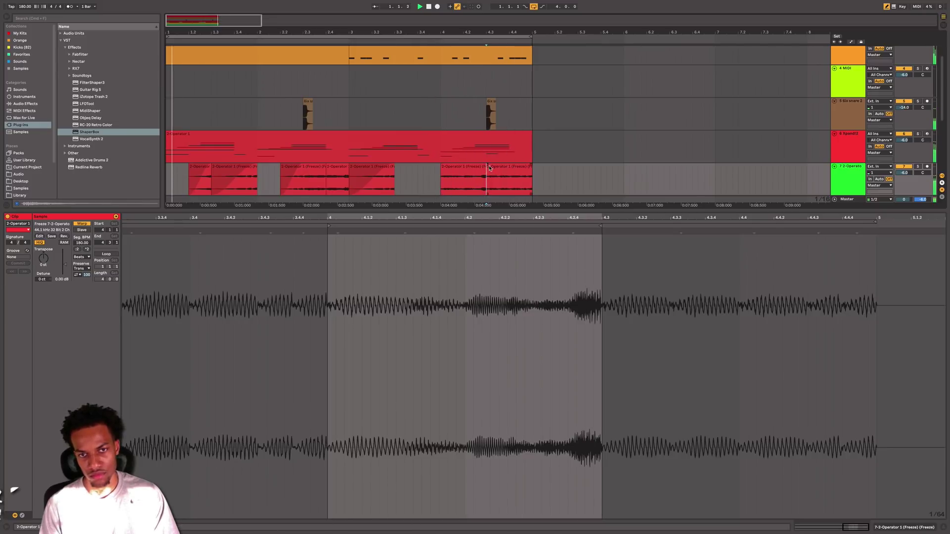
Step: Fade in the piece at bar 4, and fill beat 4.3 to bar 5 with the original audio's opening transposed down 12 semitones
left_click(494, 168)
left_click(484, 169)
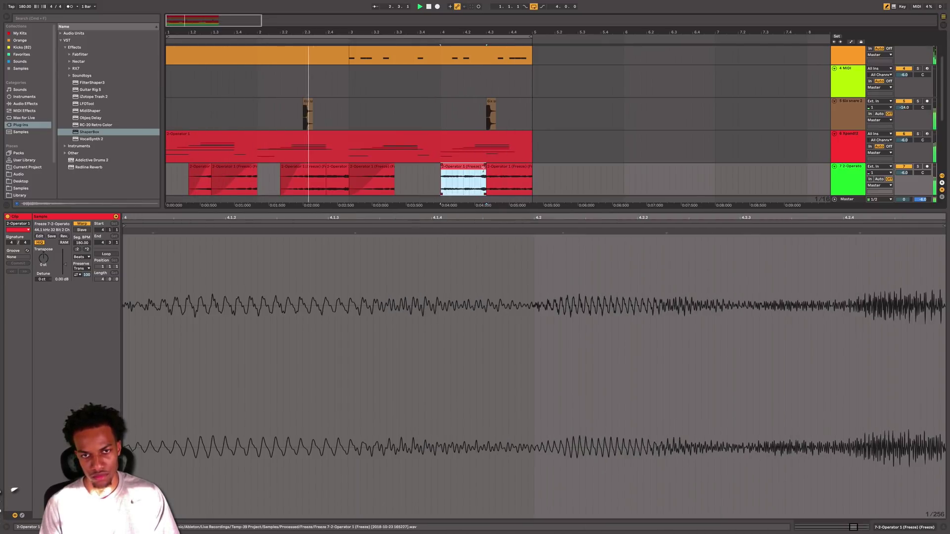
left_click_drag(505, 171, 527, 174)
key("super+z")
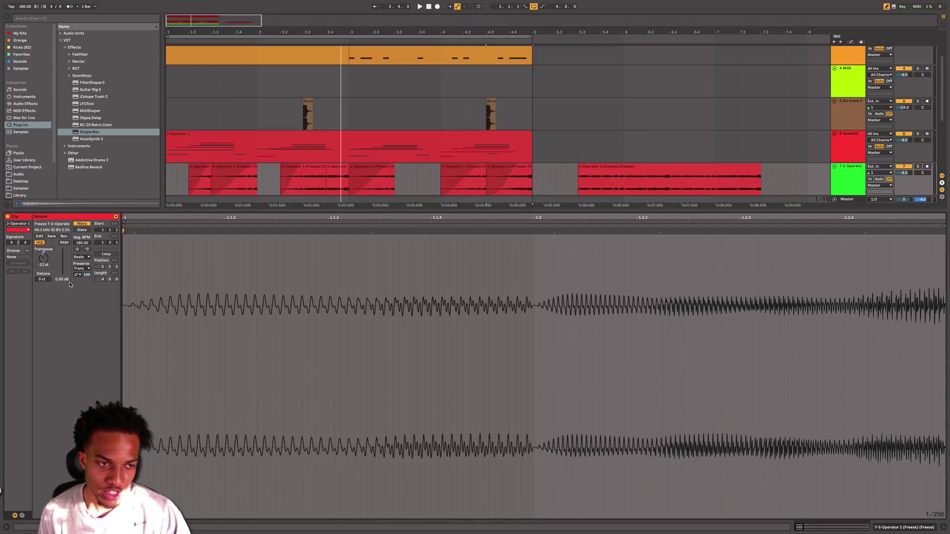
Step: Stretch the fade-in of the piece at beat 4.3 across its full length
left_click(523, 168)
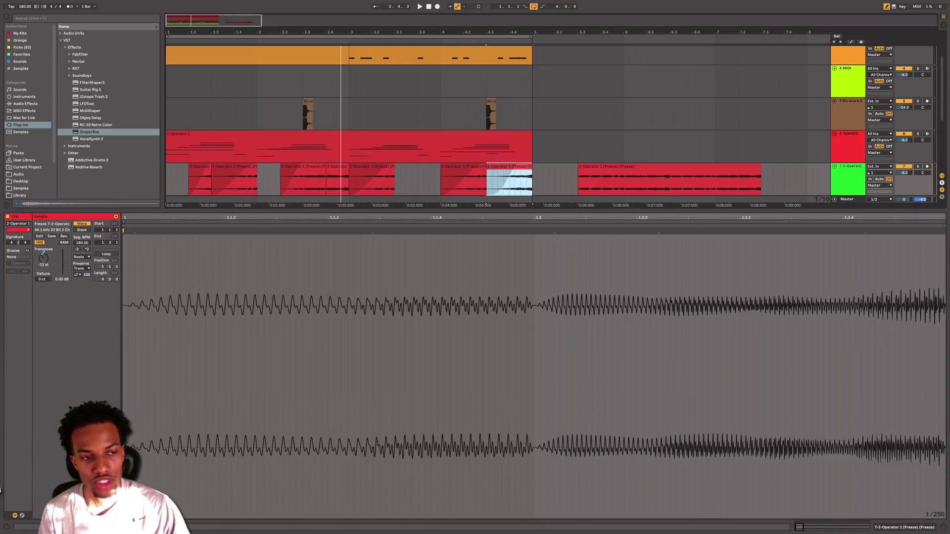
left_click(44, 258)
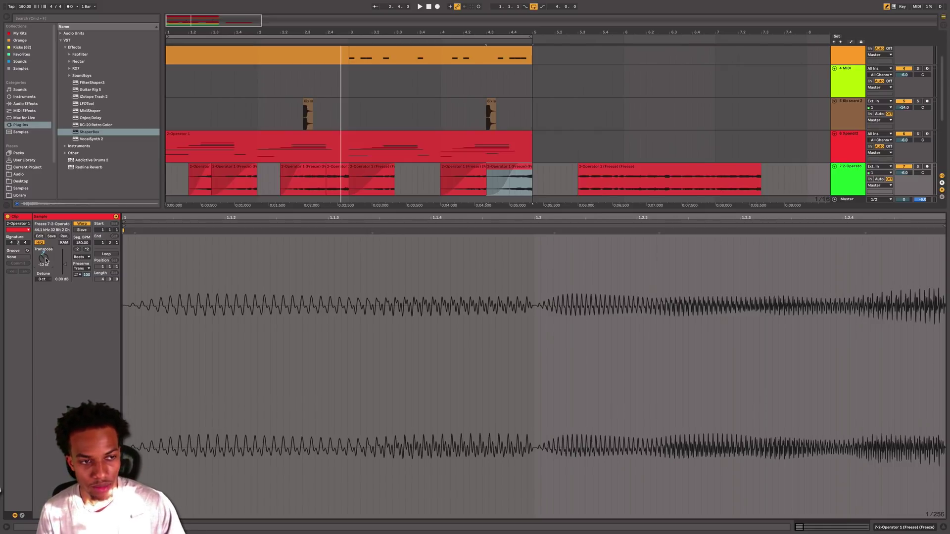
left_click_drag(518, 167, 534, 162)
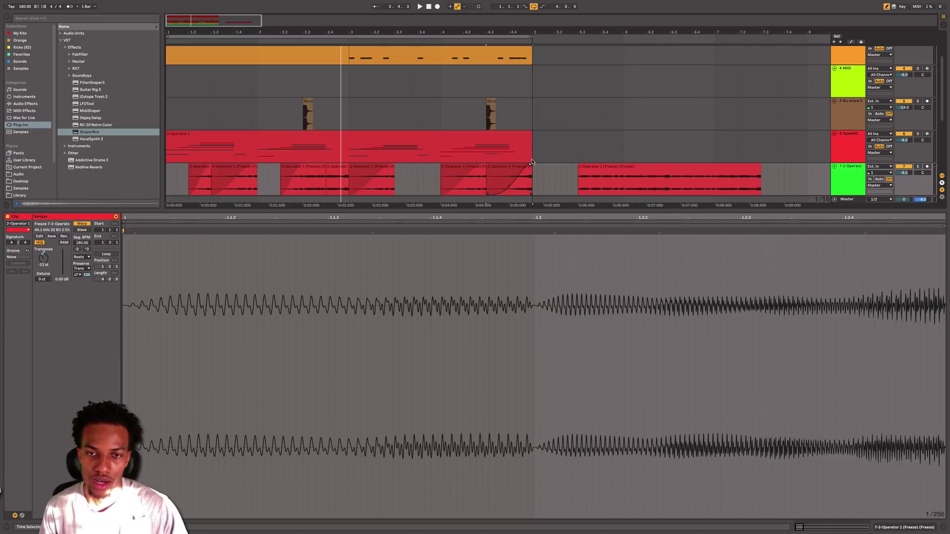
left_click(497, 177)
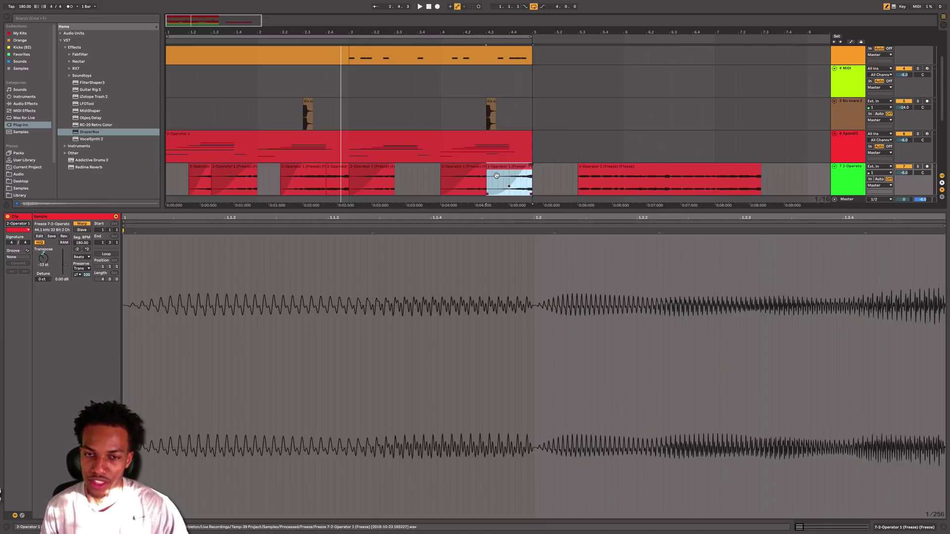
Step: Draw a Transposition Modulation envelope on the piece at beat 4.3, ramping from -24 at its start to 0 at beat 1.2
left_click(22, 516)
left_click(135, 229)
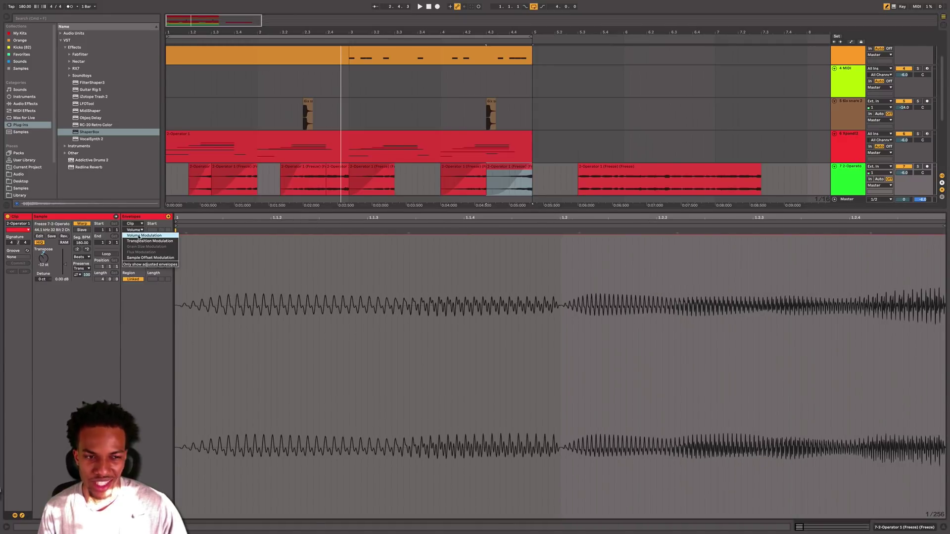
left_click(139, 242)
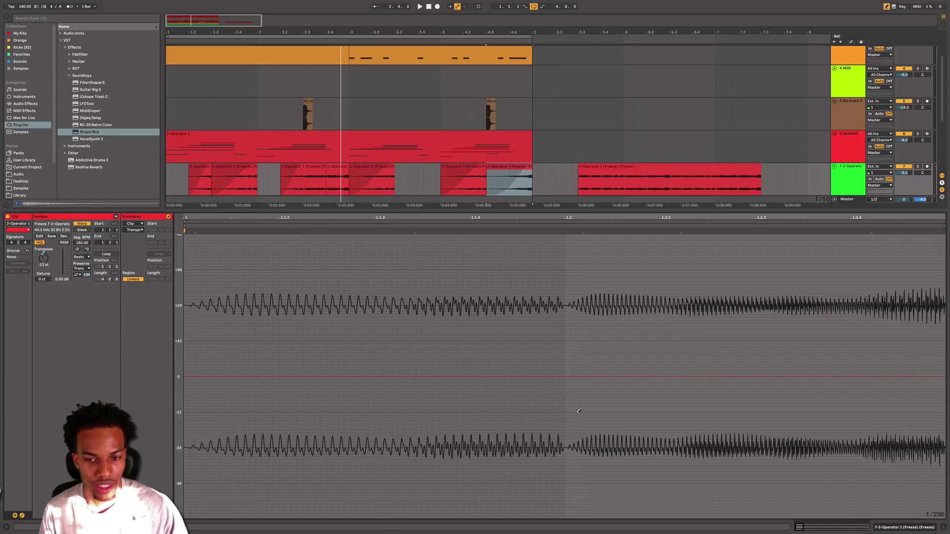
key("b")
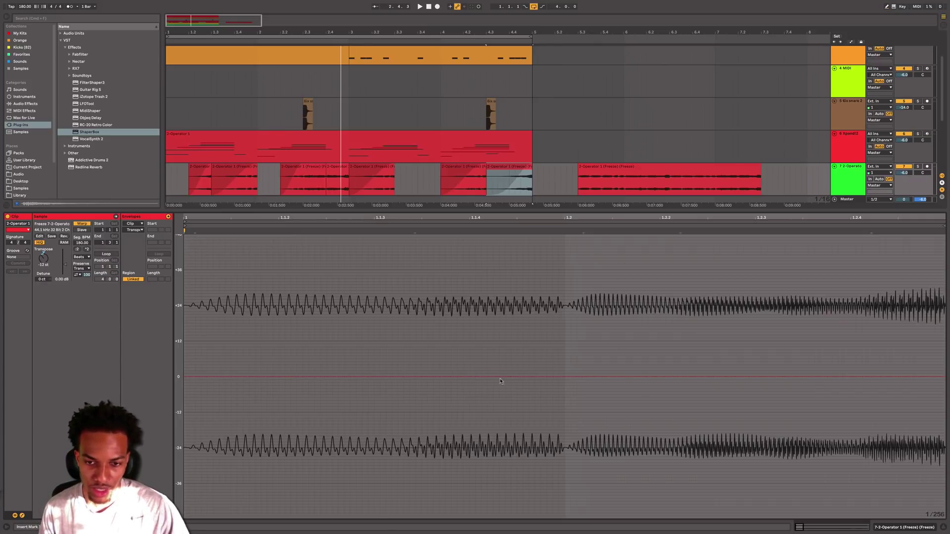
left_click(562, 377)
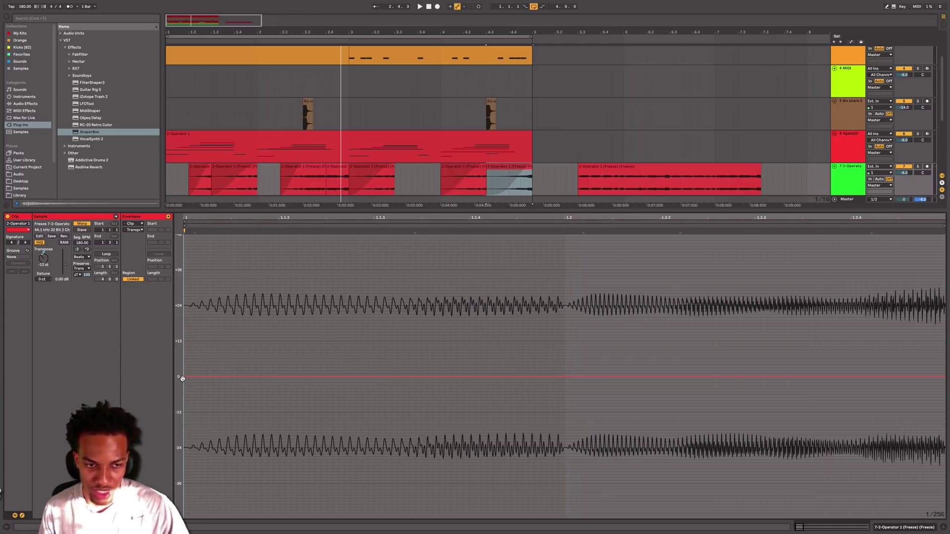
left_click_drag(184, 377, 184, 448)
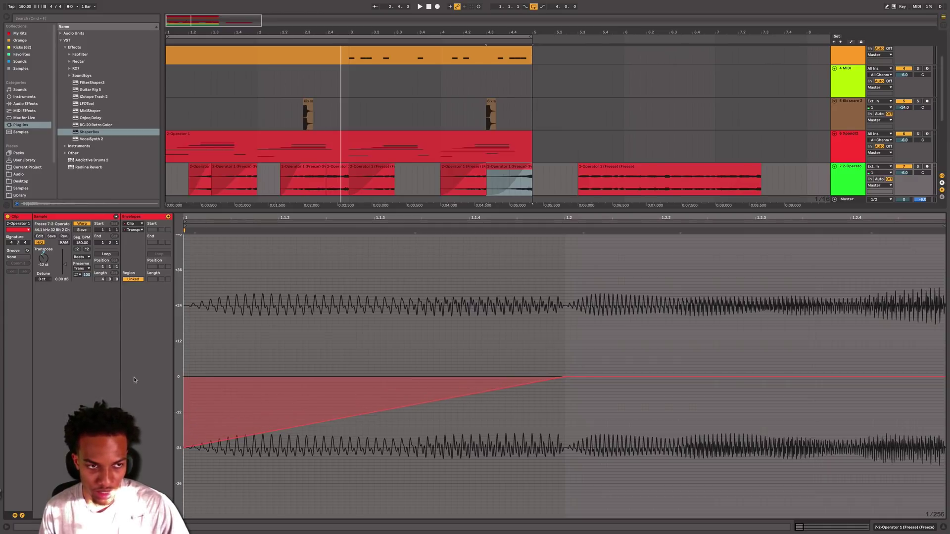
Step: Switch the piece at beat 4.3 between the Beats and Complex warp modes, leaving it on Complex
left_click(82, 258)
left_click(79, 285)
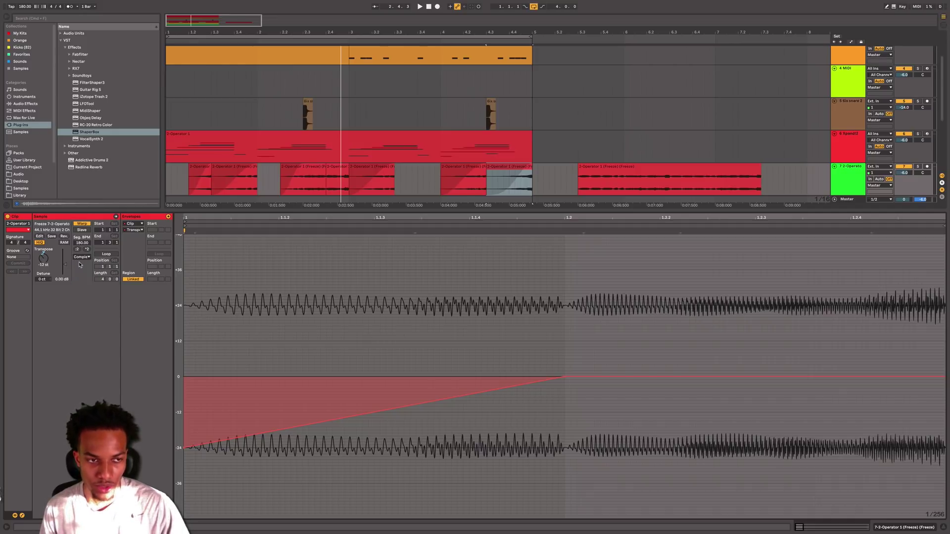
left_click(82, 257)
left_click(83, 263)
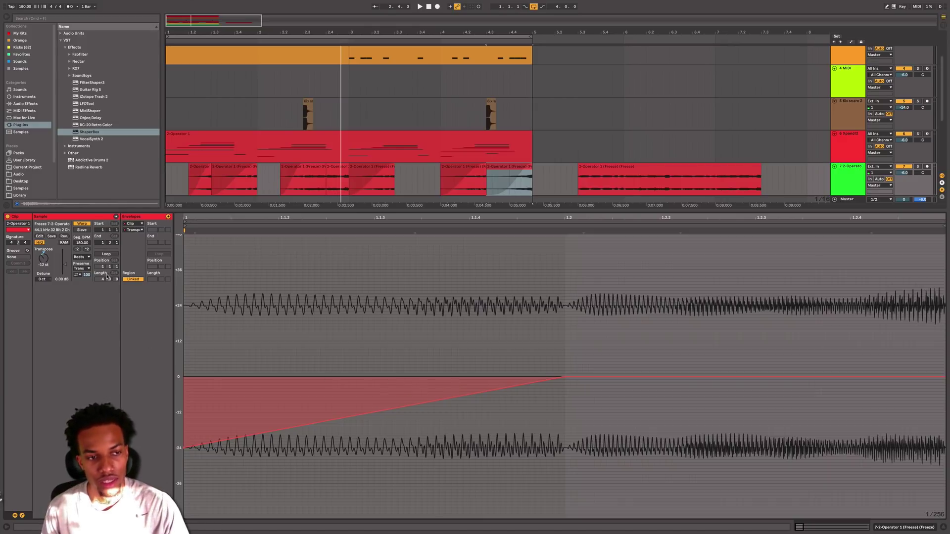
left_click(82, 257)
left_click(81, 285)
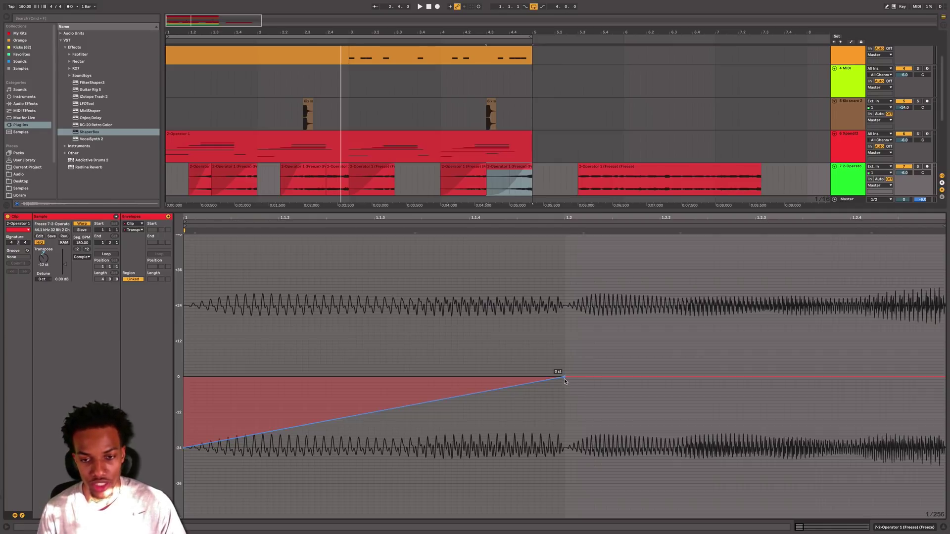
Step: Reshape the transposition envelope to hold -12 st until beat 1.2 and reach 0 just before 1.2.4, and reset the clip's transposition to 0
left_click_drag(564, 379, 829, 377)
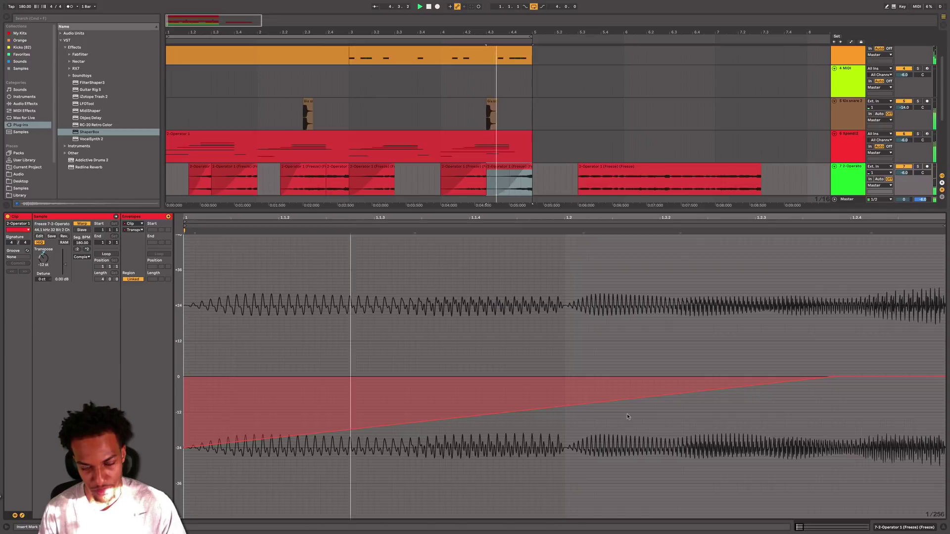
left_click_drag(188, 445, 566, 412)
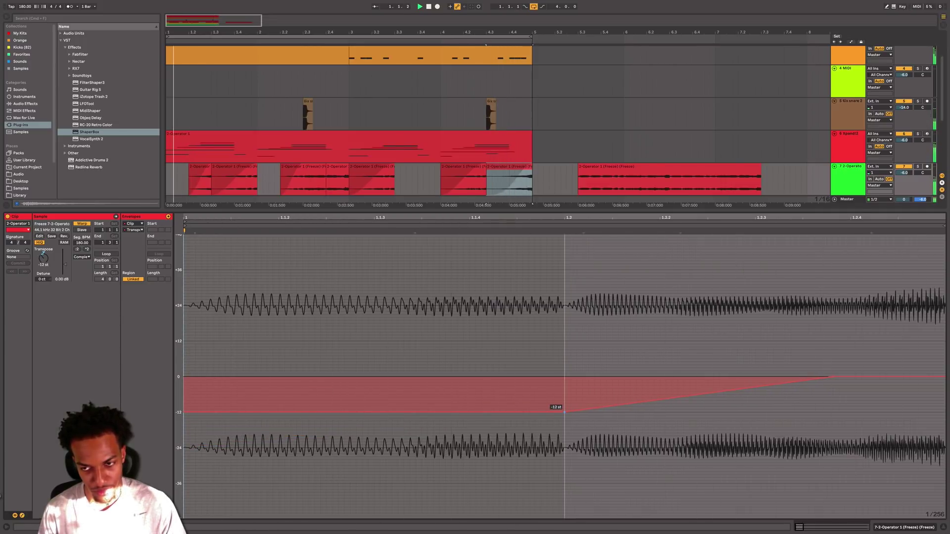
key("space")
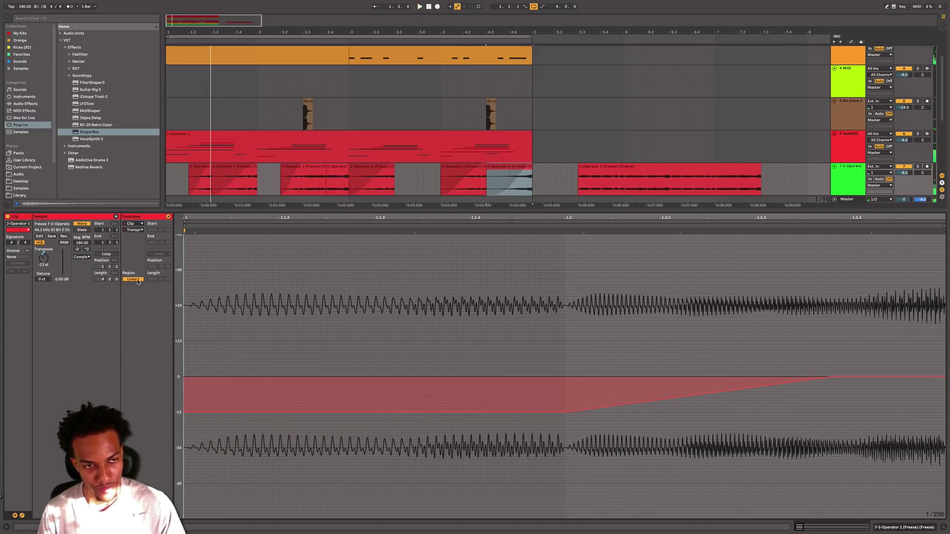
double_click(47, 258)
key("space")
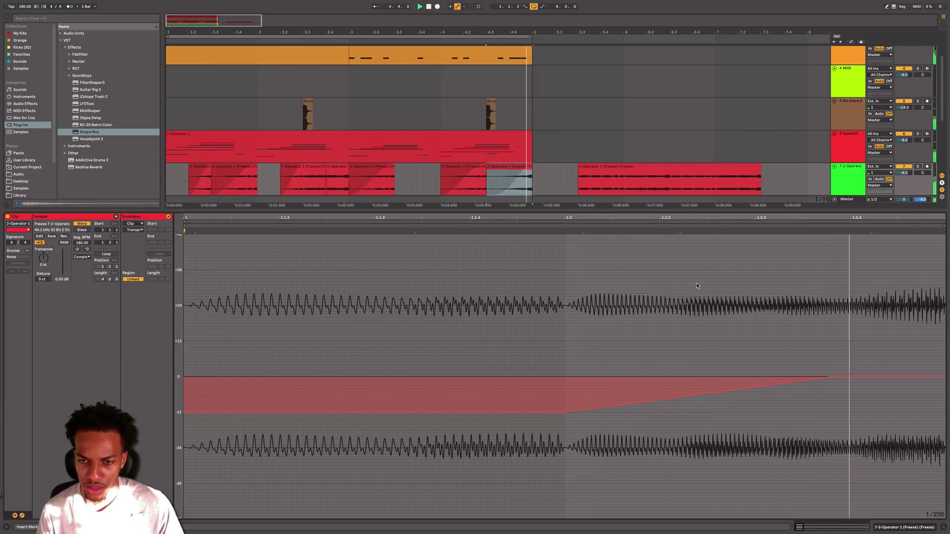
Step: Delete the leftover melody audio clip beyond bar 5 from the chopped audio track
key("Delete")
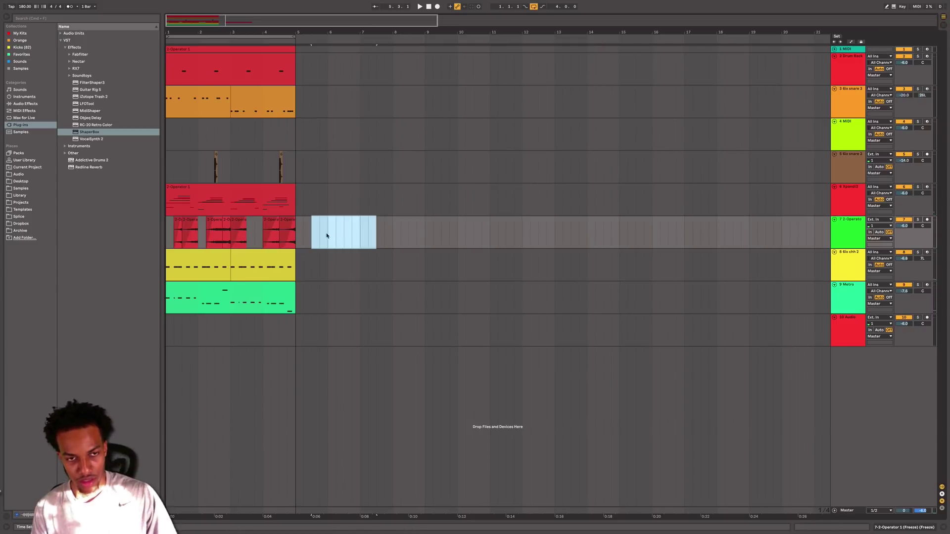
left_click(284, 220)
left_click(207, 193)
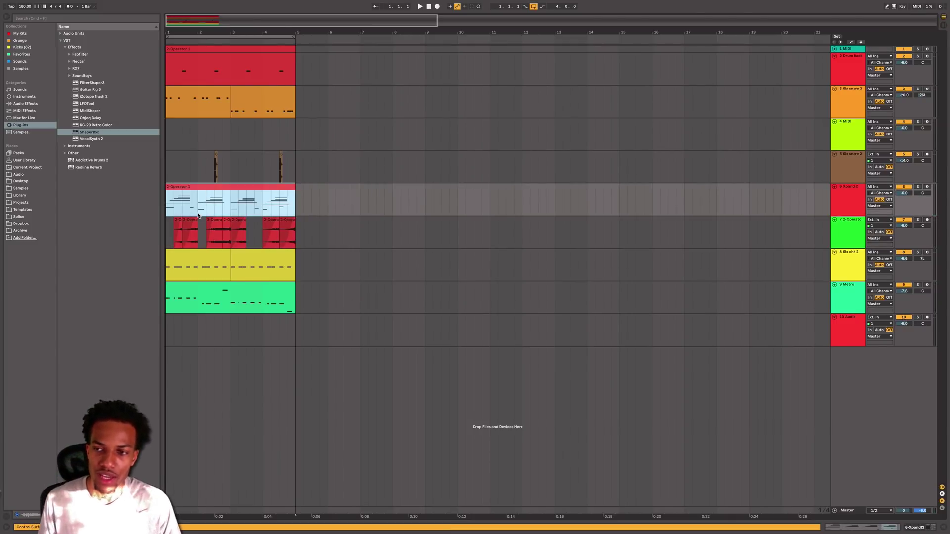
Step: Rename the Xpand!2 track as Chords
left_click(844, 196)
key("super+r")
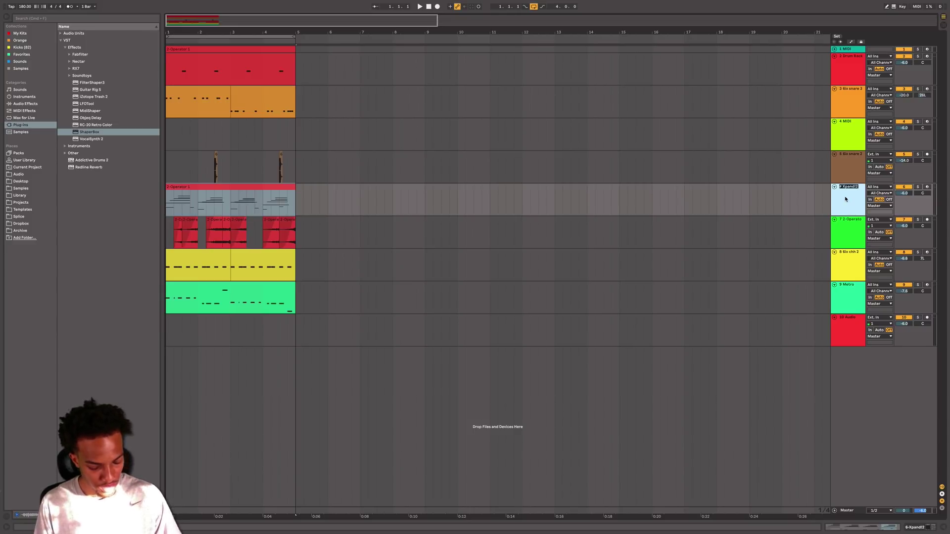
type("Chords")
key("Return")
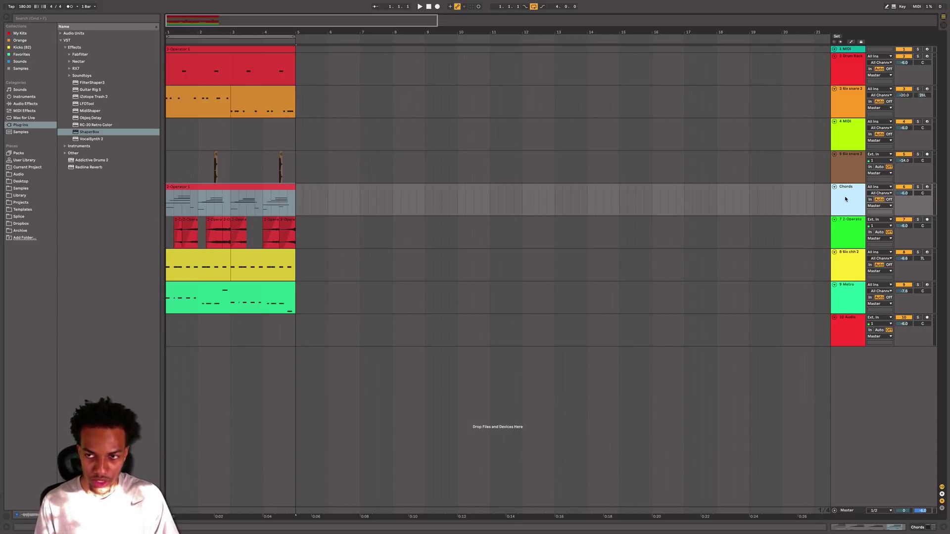
Step: Rename the chopped melody audio track as Stutters
left_click(841, 233)
key("super+r")
type("Stutter")
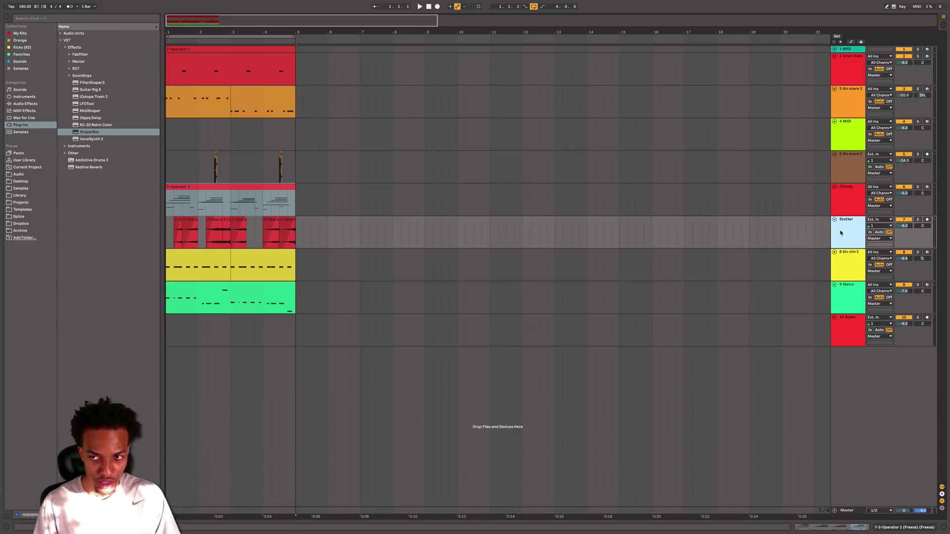
type("s")
key("Return")
Step: Insert a new MIDI track below the Stutters track and collapse the VST Effects folder in the browser
key("super+shift+t")
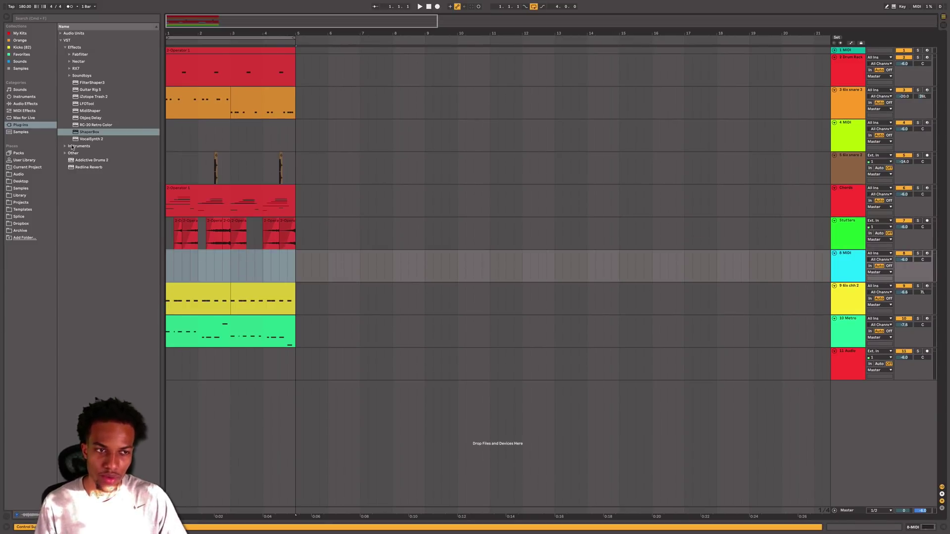
left_click(69, 76)
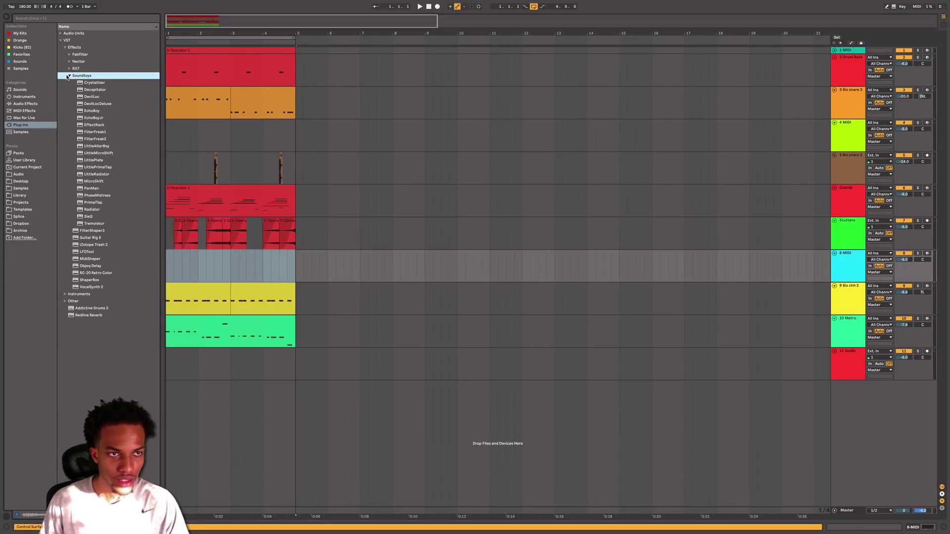
left_click(64, 48)
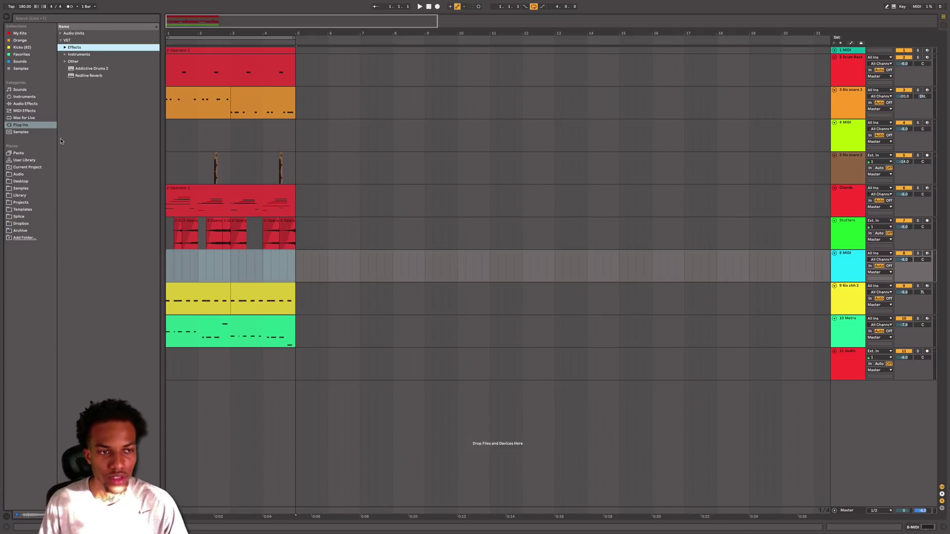
Step: Find the Xpand!2 plug-in instrument in the browser and load it onto the new MIDI track below Stutters
left_click(21, 189)
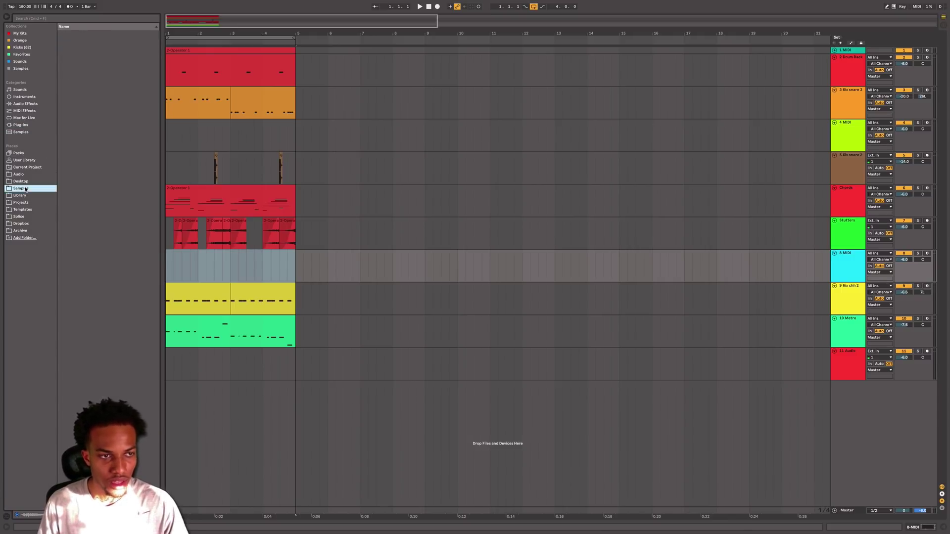
left_click(60, 34)
left_click(21, 125)
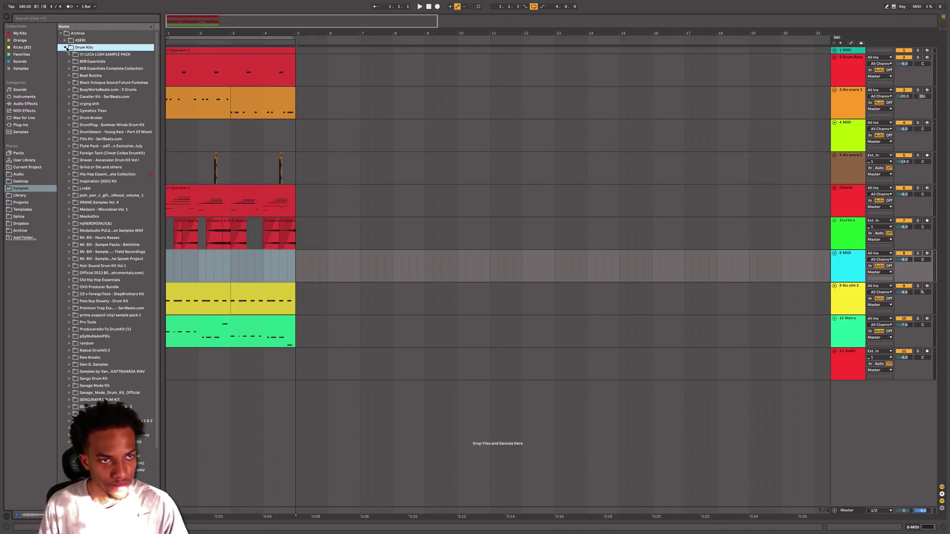
left_click(87, 280)
left_click_drag(209, 254, 209, 254)
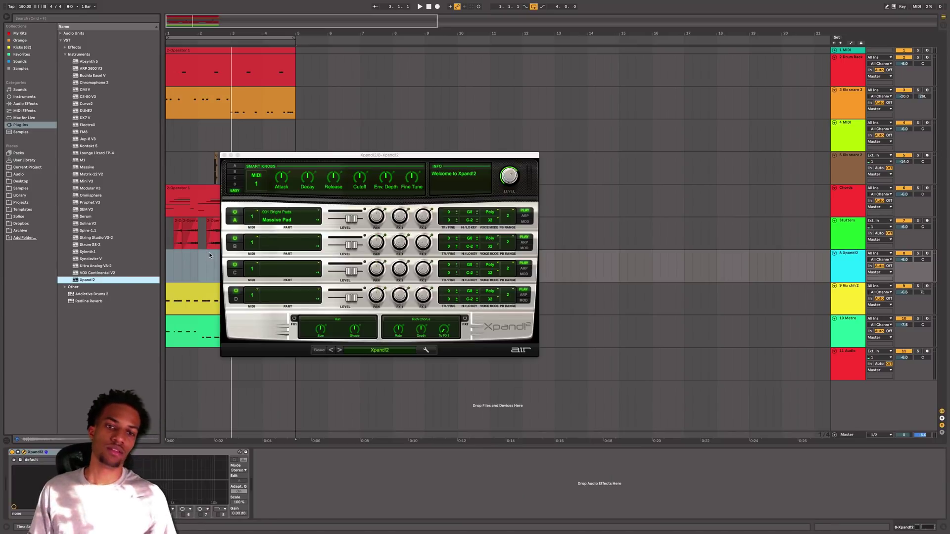
Step: Try the Airy Phaser Lead+ sound from the soft leads in part A of Xpand!2
left_click(358, 352)
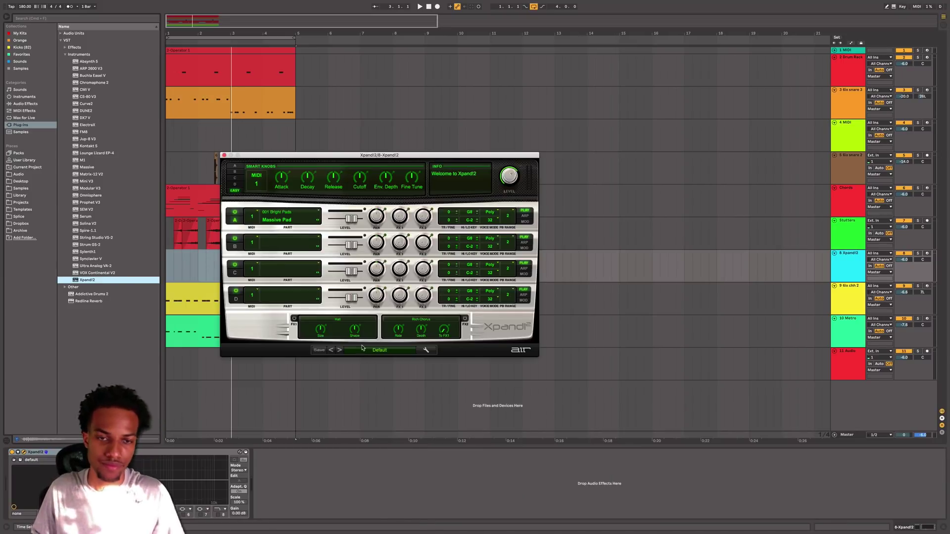
left_click(279, 221)
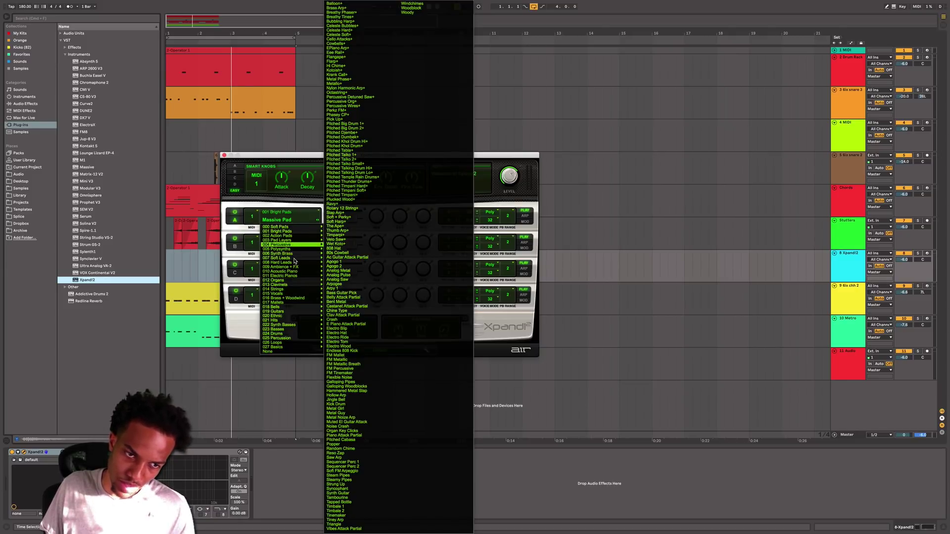
mouse_move(294, 259)
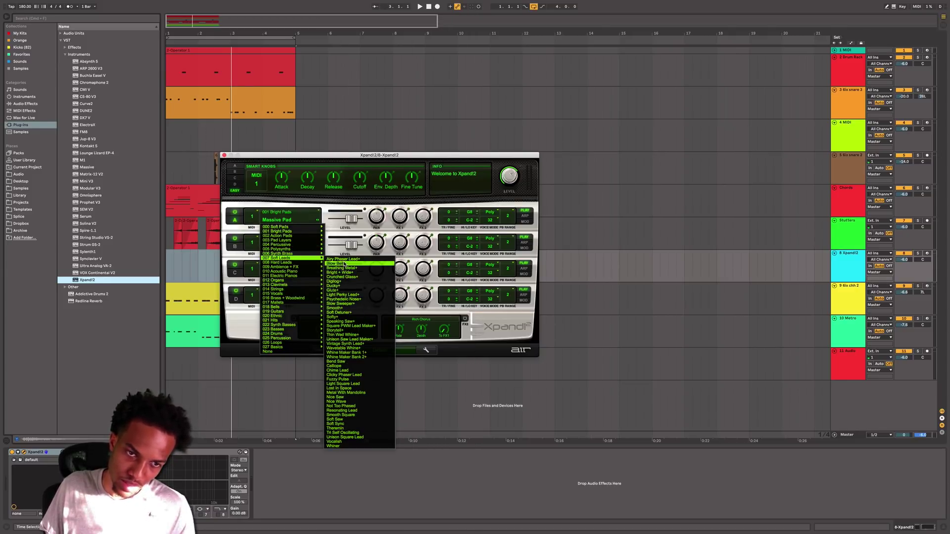
left_click(342, 259)
Step: Arm the Xpand!2 track and load the +01 Aeronaut preset
left_click(927, 255)
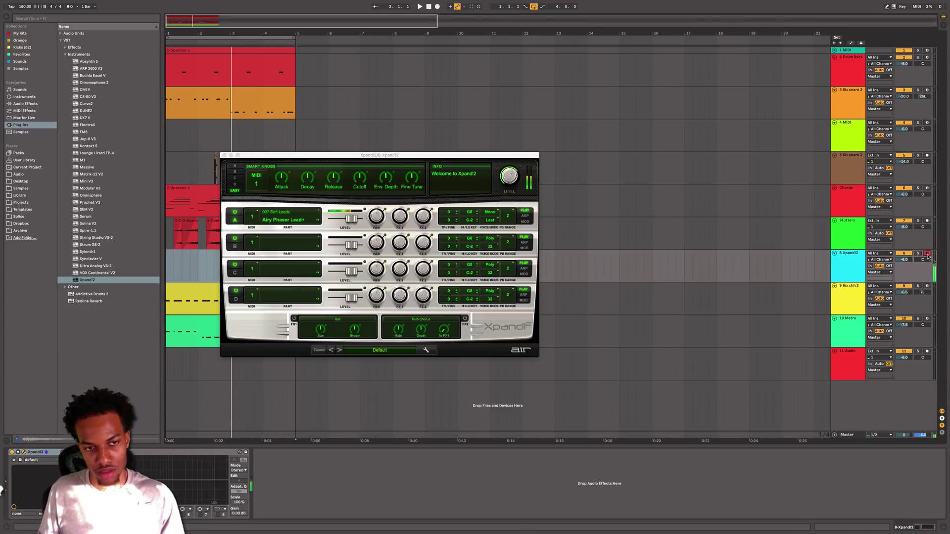
left_click(339, 351)
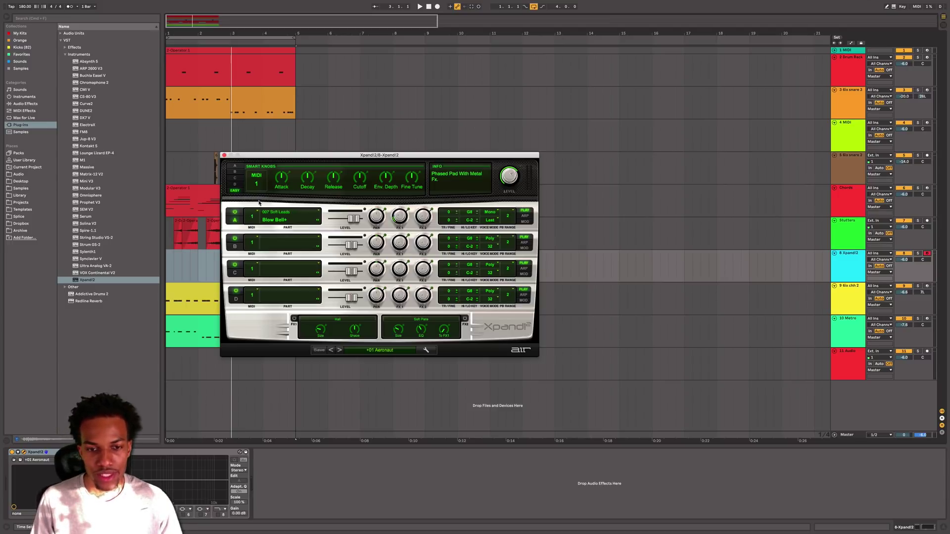
left_click(224, 155)
Step: Create a two-bar MIDI clip at bar 9 on the Xpand!2 track, draw a long C3 note and play it
left_click_drag(423, 272, 486, 271)
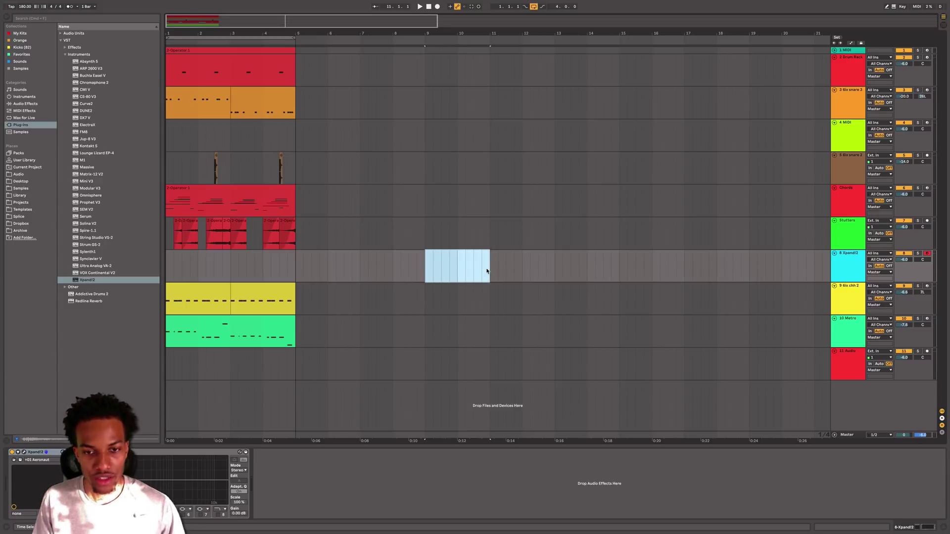
key("super+shift+m")
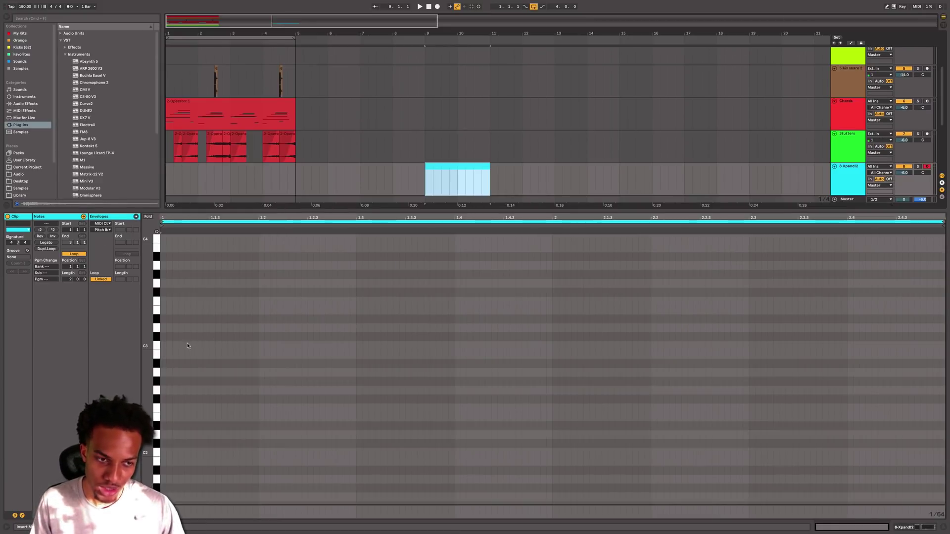
double_click(163, 347)
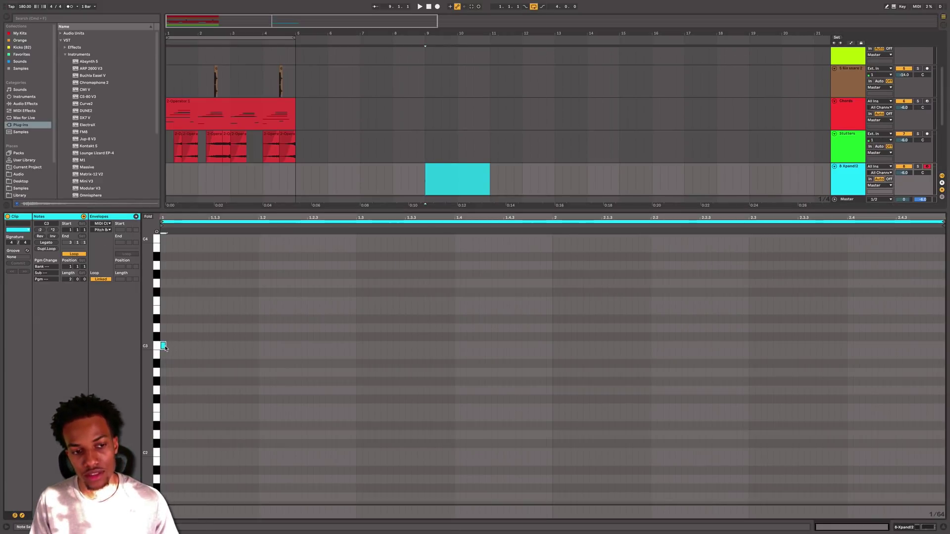
left_click_drag(165, 346, 389, 342)
key("space")
key("space")
key("space")
key("space")
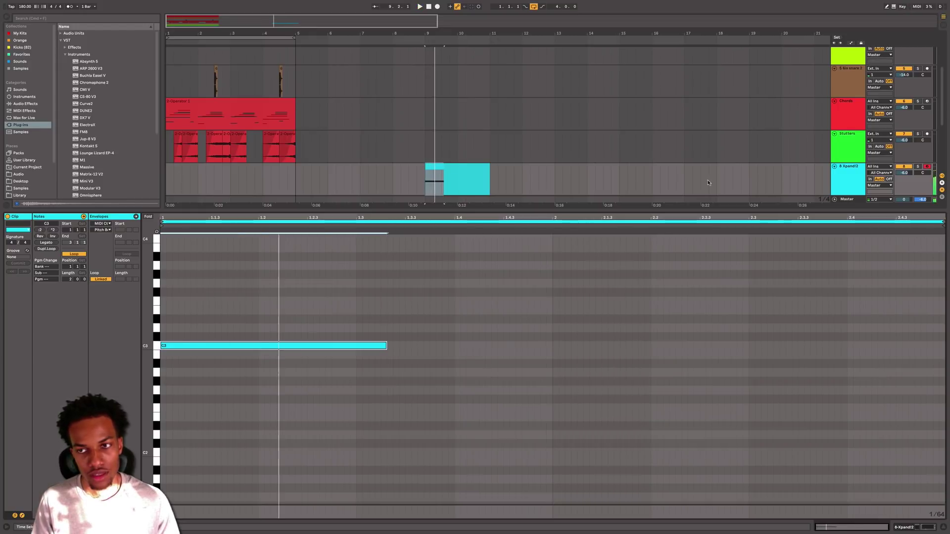
Step: Reopen the Xpand!2 instrument window to examine the loaded preset, and close it again
key("shift+Tab")
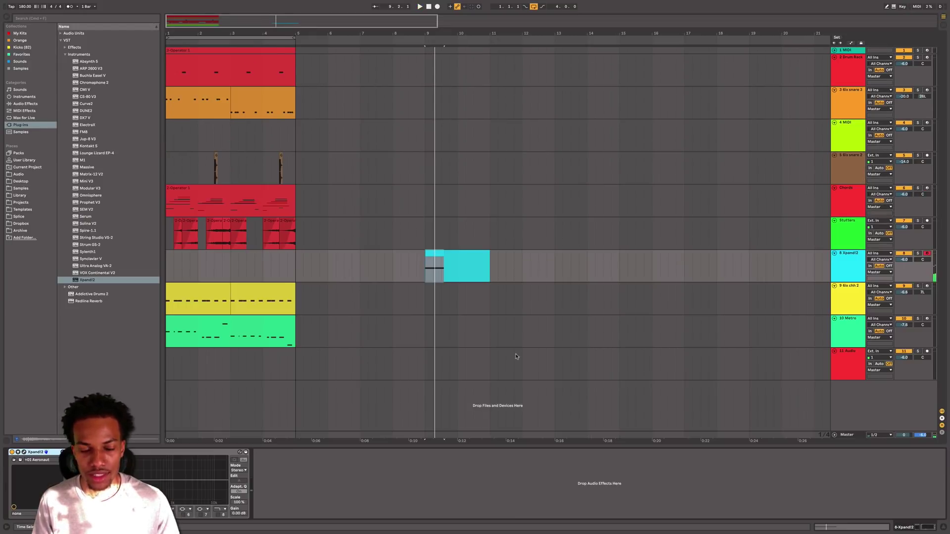
left_click(24, 452)
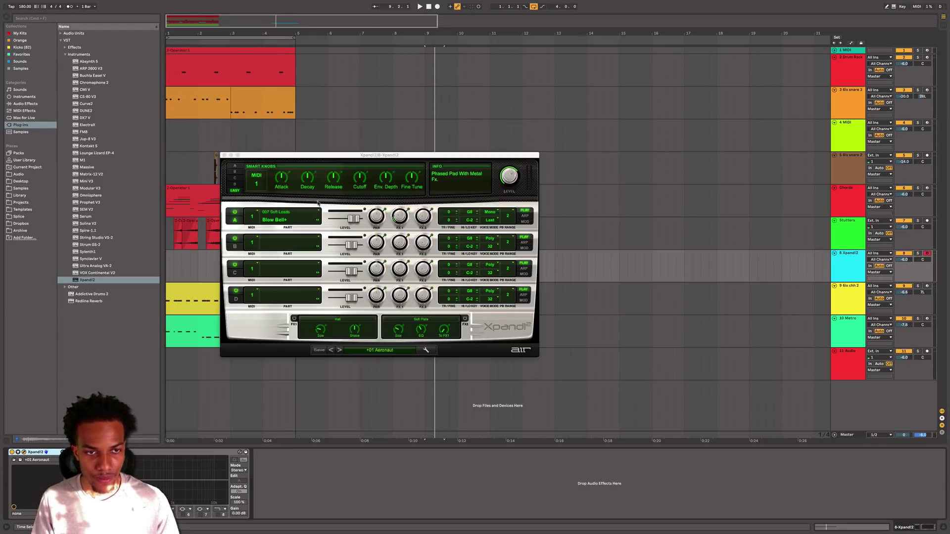
left_click(375, 350)
left_click(375, 349)
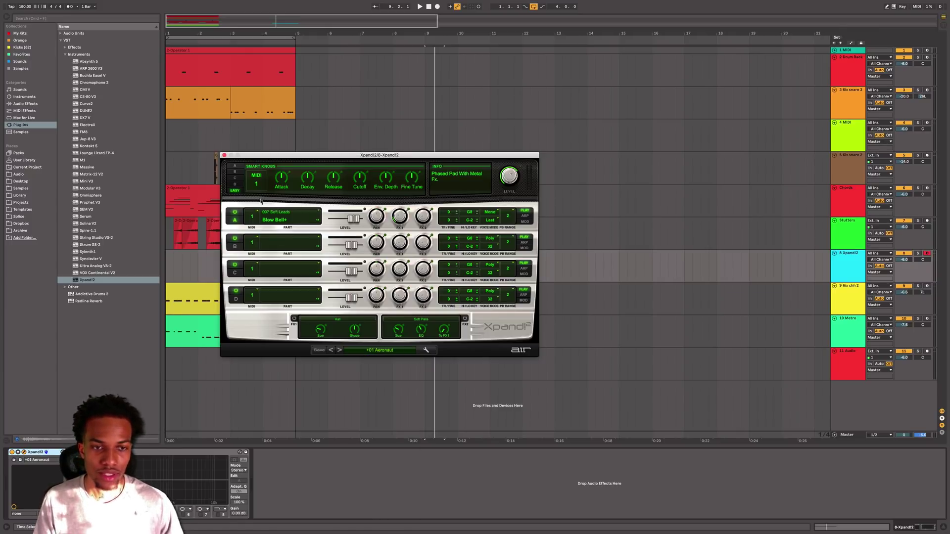
left_click(225, 156)
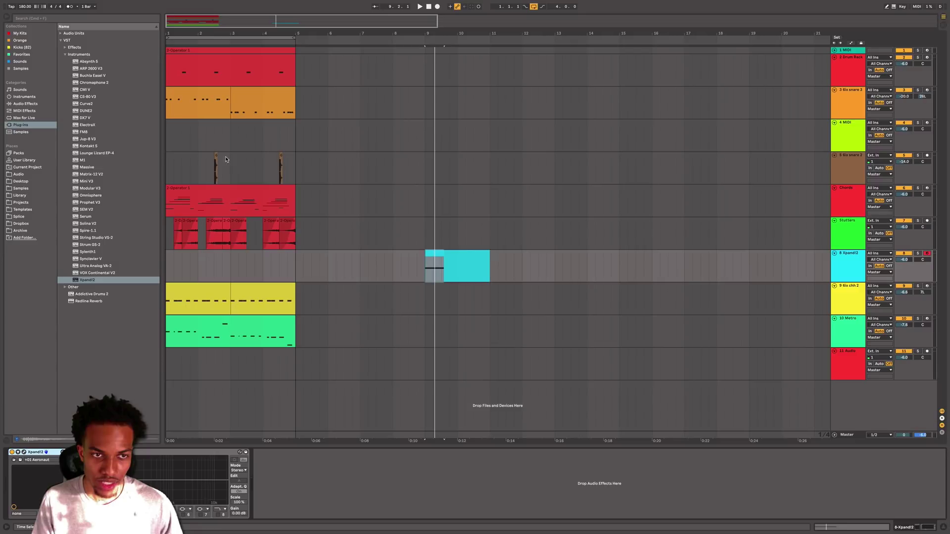
Step: Lengthen the Xpand!2 clip to 12.4.1, consolidate it and make a single C3 note span the whole clip
double_click(446, 259)
left_click_drag(387, 345, 942, 353)
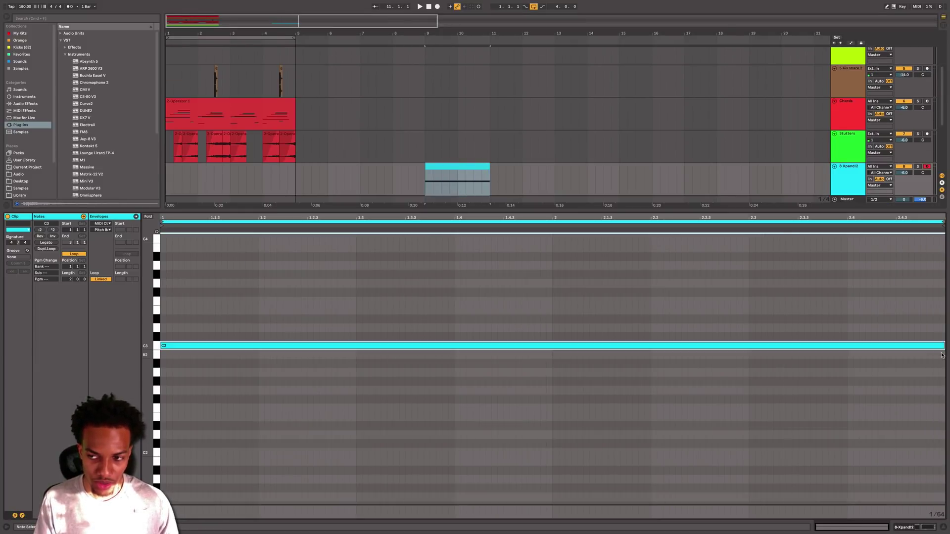
key("space")
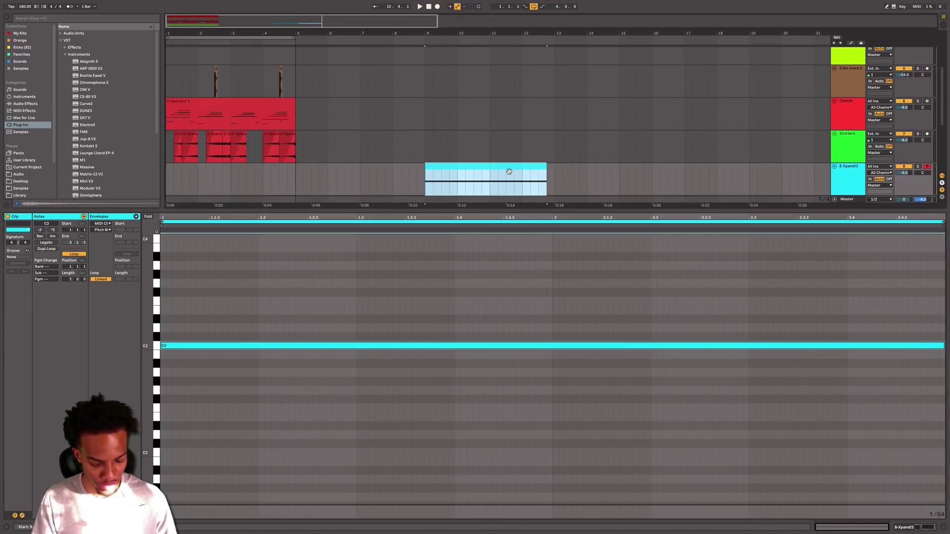
key("super+j")
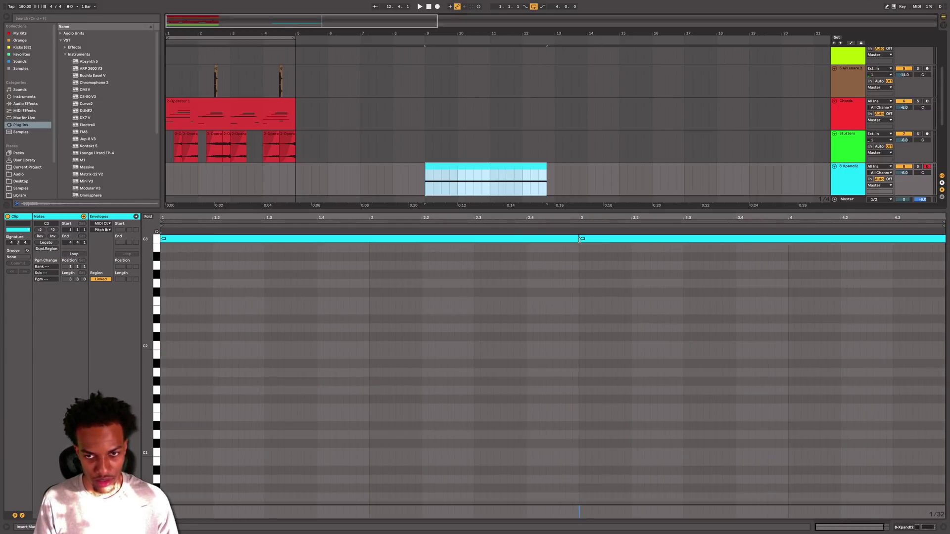
left_click_drag(580, 240, 945, 240)
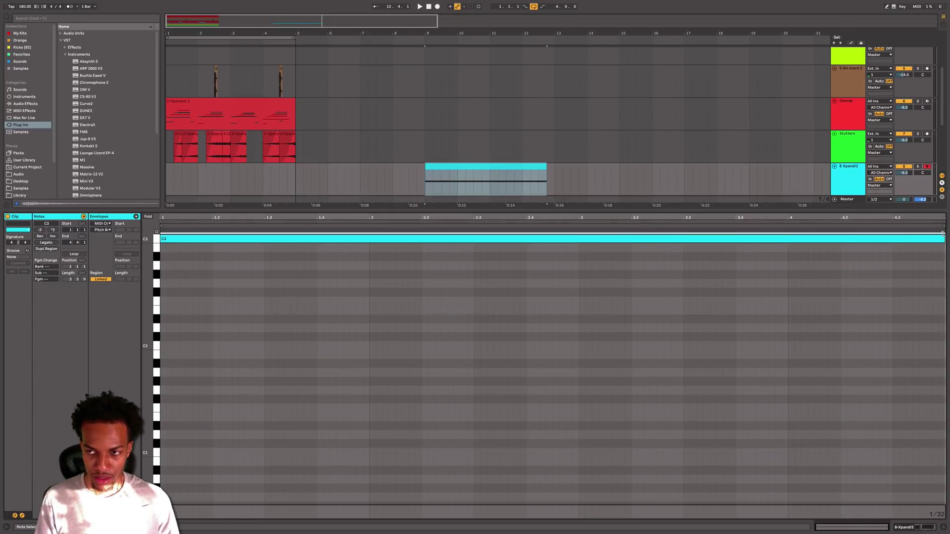
Step: Freeze the Xpand!2 track and flatten it to audio
left_click(555, 179)
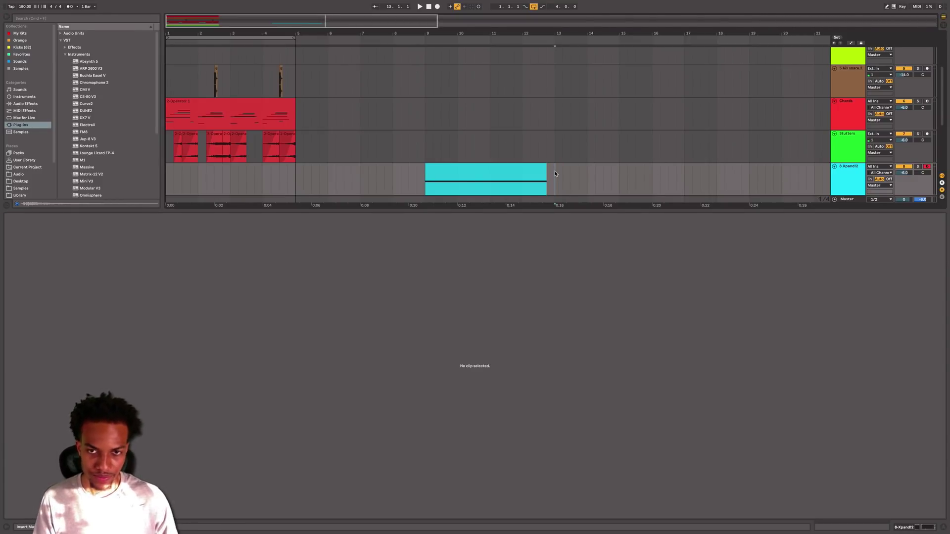
right_click(555, 171)
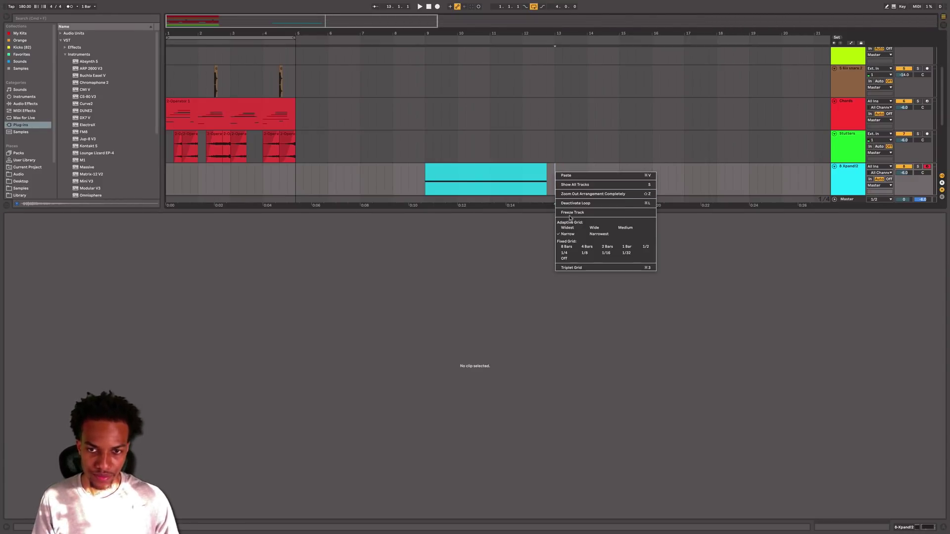
key("Escape")
right_click(558, 185)
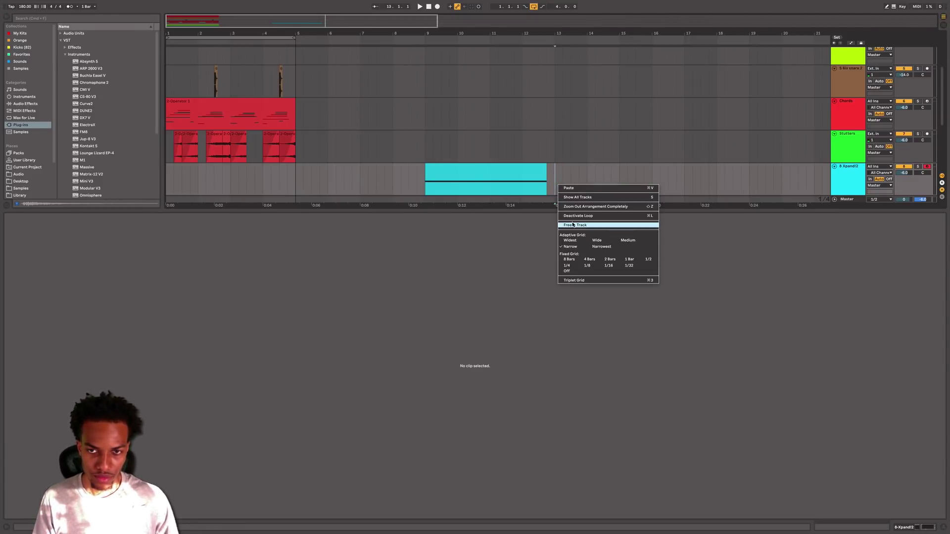
left_click(574, 225)
right_click(561, 192)
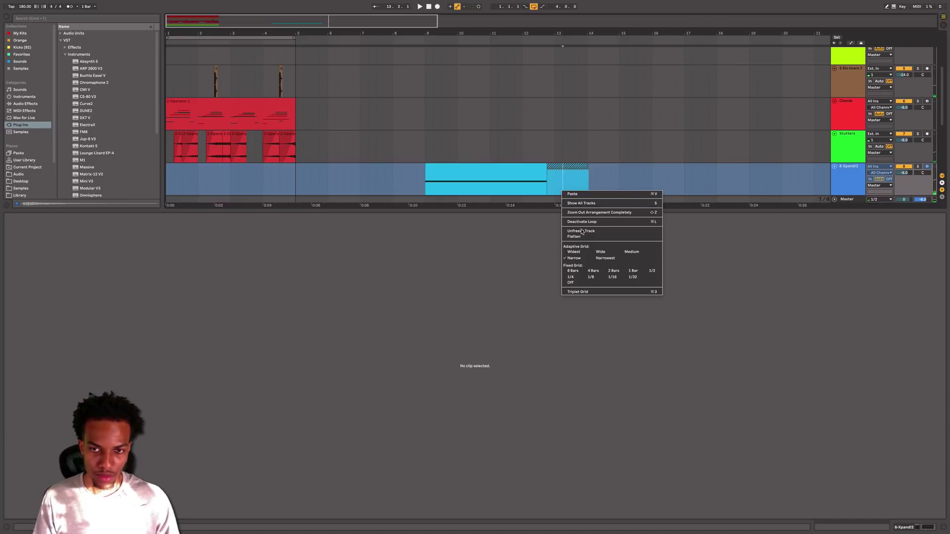
left_click(569, 234)
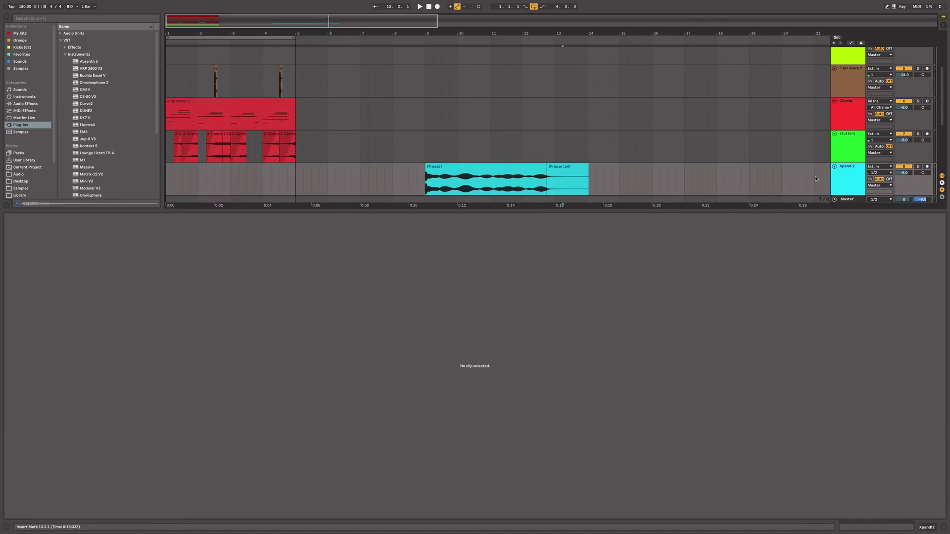
Step: Insert a MIDI track below the flattened Xpand!2 track and load the frozen audio clip into it as a Simpler sample
left_click(847, 179)
left_click_drag(451, 275, 624, 276)
left_click(845, 266)
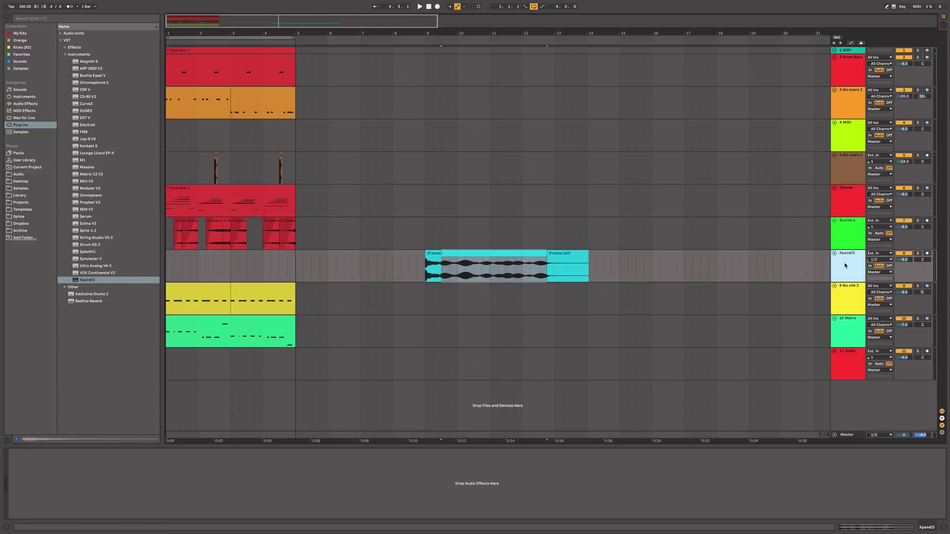
key("super+shift+t")
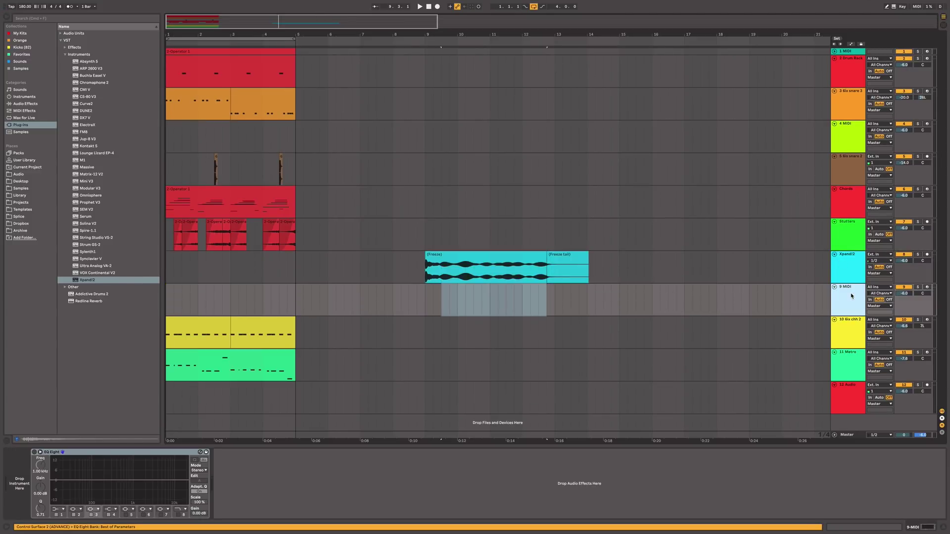
left_click_drag(514, 283, 24, 475)
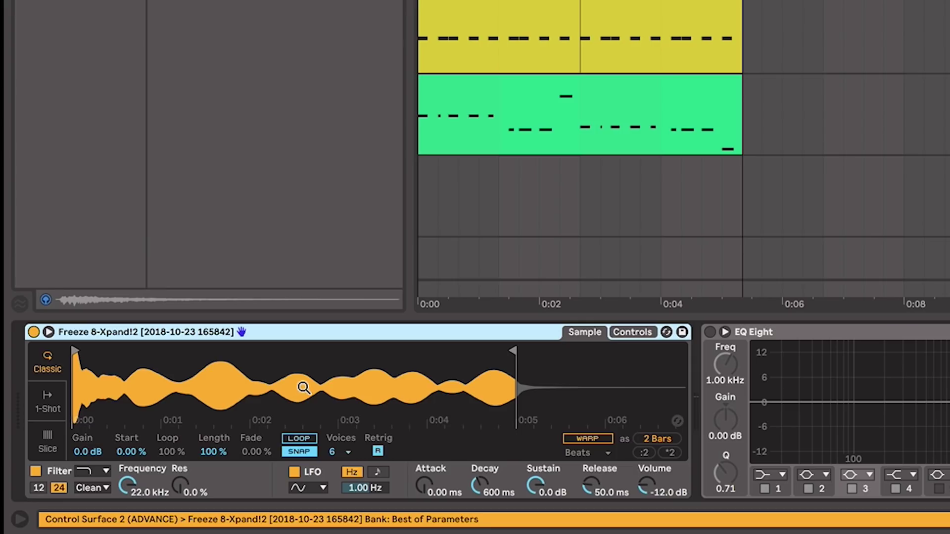
Step: Convert the Simpler holding the frozen Xpand!2 sample into a Sampler
right_click(120, 473)
right_click(161, 452)
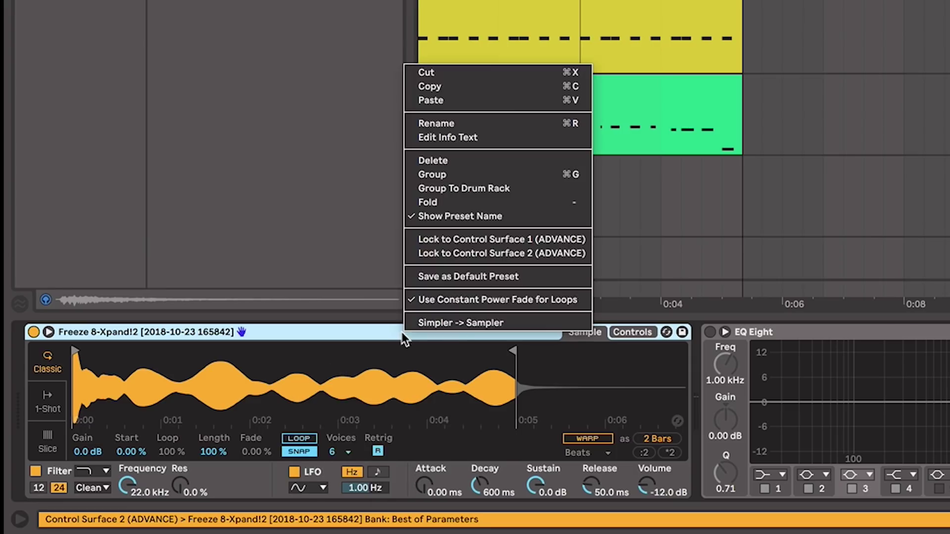
left_click(492, 323)
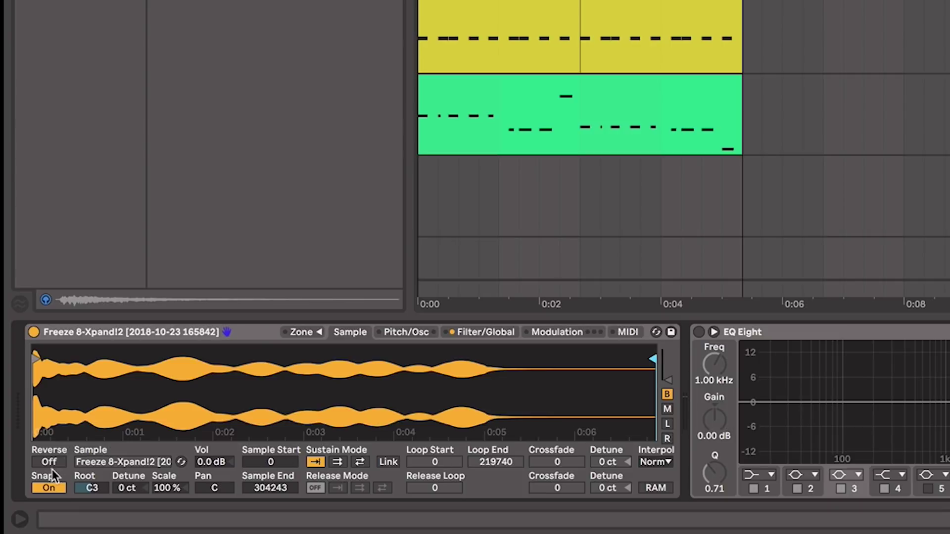
Step: Enable the forward sustain loop in Sampler and set the loop from about 99742 to 195213
left_click(341, 462)
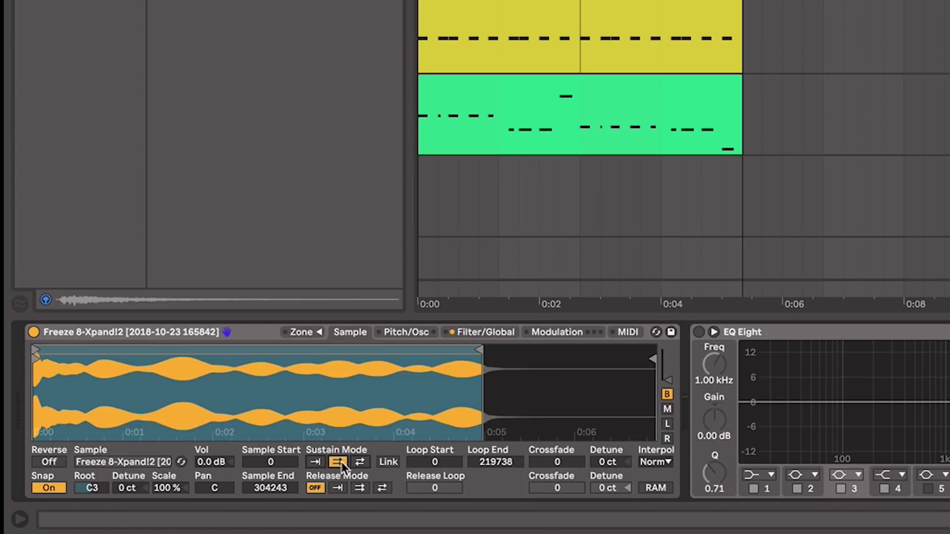
mouse_move(35, 343)
left_mouse_down()
mouse_move(238, 344)
mouse_move(7, 387)
left_mouse_up()
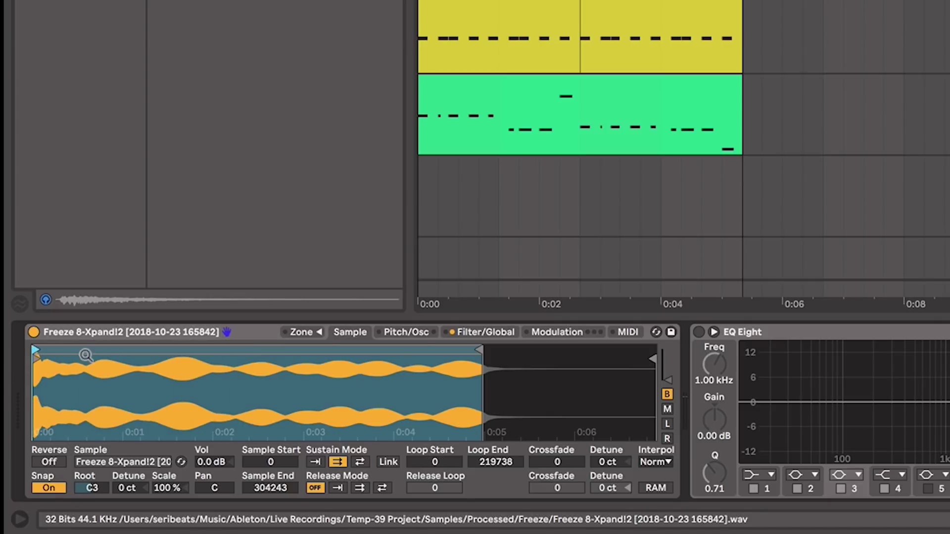
left_click_drag(39, 349, 238, 355)
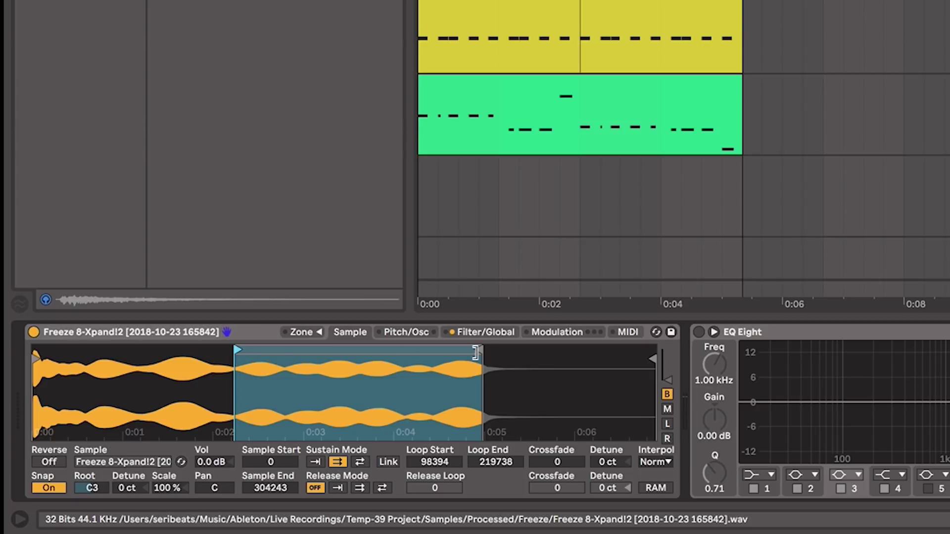
mouse_move(479, 353)
left_mouse_down()
mouse_move(429, 352)
mouse_move(401, 403)
left_mouse_up()
mouse_move(466, 392)
left_mouse_down()
mouse_move(332, 420)
mouse_move(121, 384)
mouse_move(174, 373)
mouse_move(224, 347)
mouse_move(250, 350)
left_mouse_up()
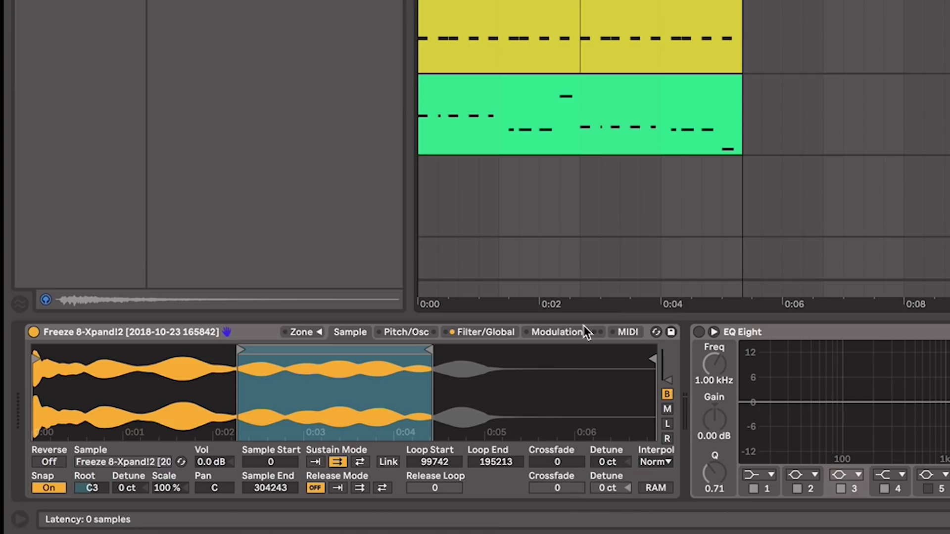
Step: Turn on Glide in the Sampler's pitch settings and shorten the glide time to below about 29 ms
left_click(481, 334)
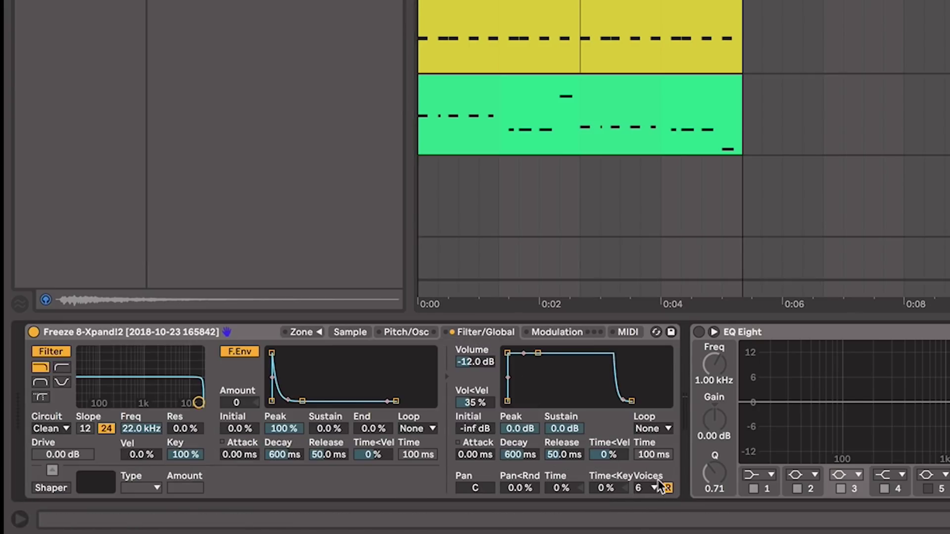
left_click(420, 332)
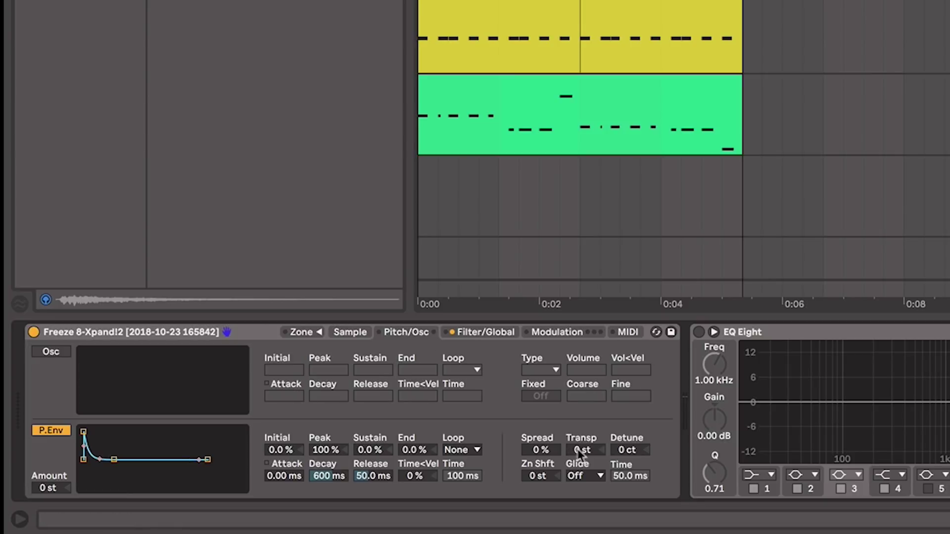
left_click(598, 476)
left_click(600, 515)
mouse_move(627, 476)
left_mouse_down()
mouse_move(627, 460)
mouse_move(627, 490)
left_mouse_up()
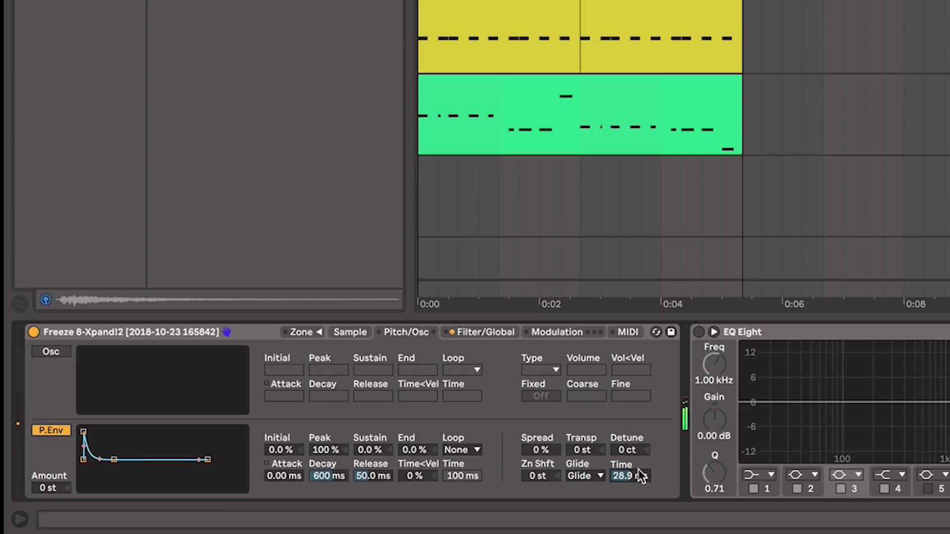
left_click_drag(627, 476, 628, 499)
left_click(489, 332)
Step: Move the Sampler's sample start past the initial attack, to about 19677
left_click(332, 332)
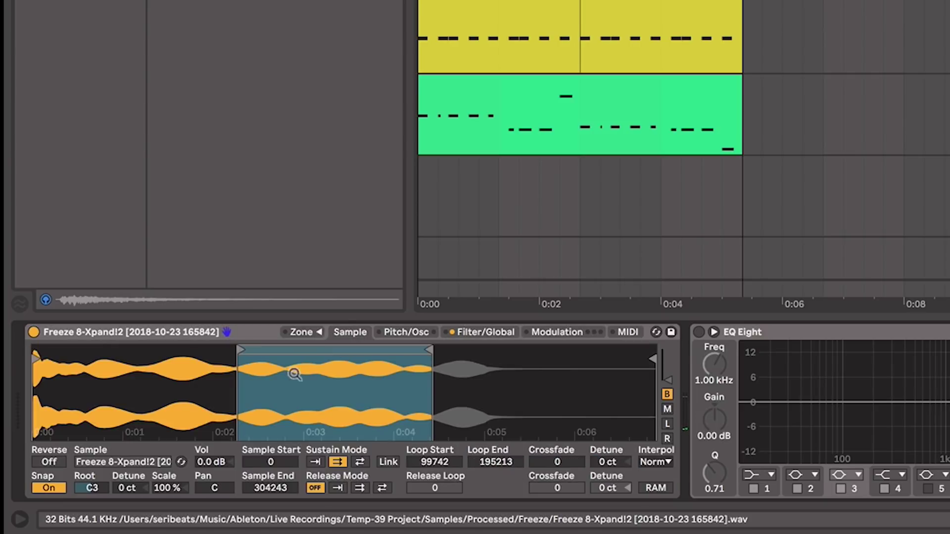
left_click_drag(295, 373, 77, 423)
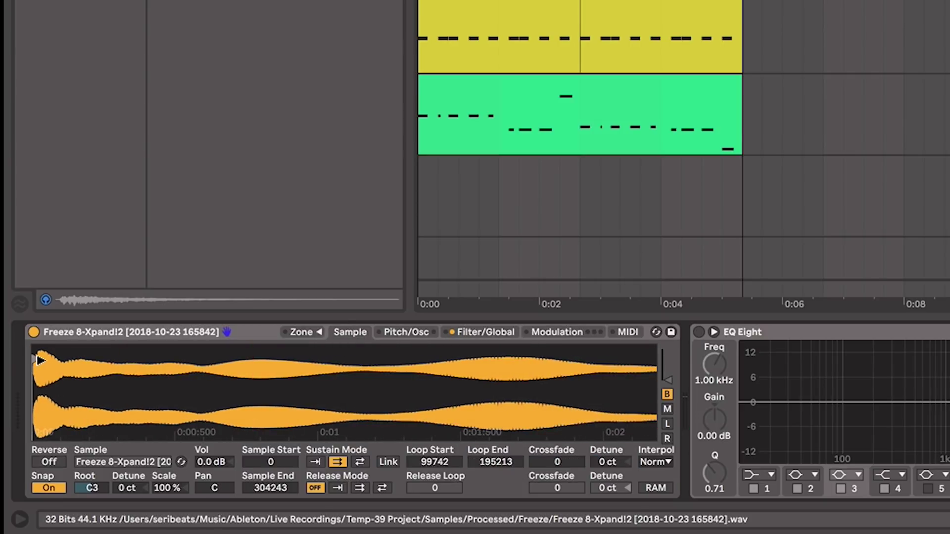
left_click_drag(41, 360, 207, 356)
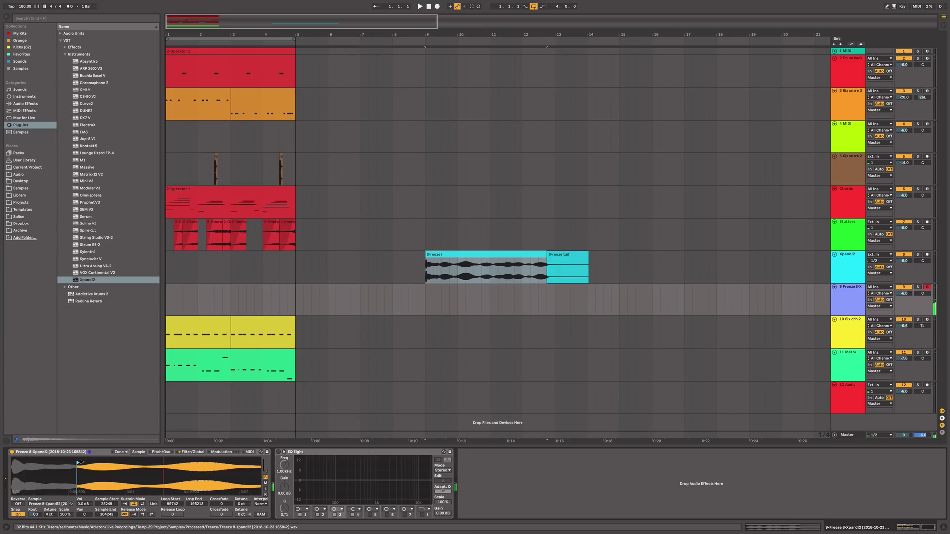
mouse_move(78, 463)
left_mouse_down()
mouse_move(30, 464)
mouse_move(65, 464)
left_mouse_up()
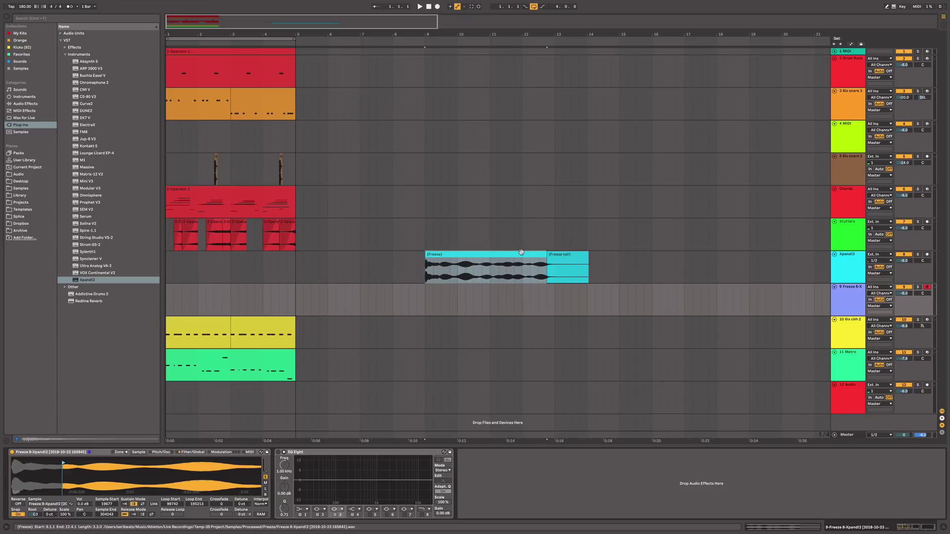
Step: Delete the leftover frozen clips and remove the flattened Xpand!2 audio track
left_click_drag(626, 267, 420, 269)
key("Delete")
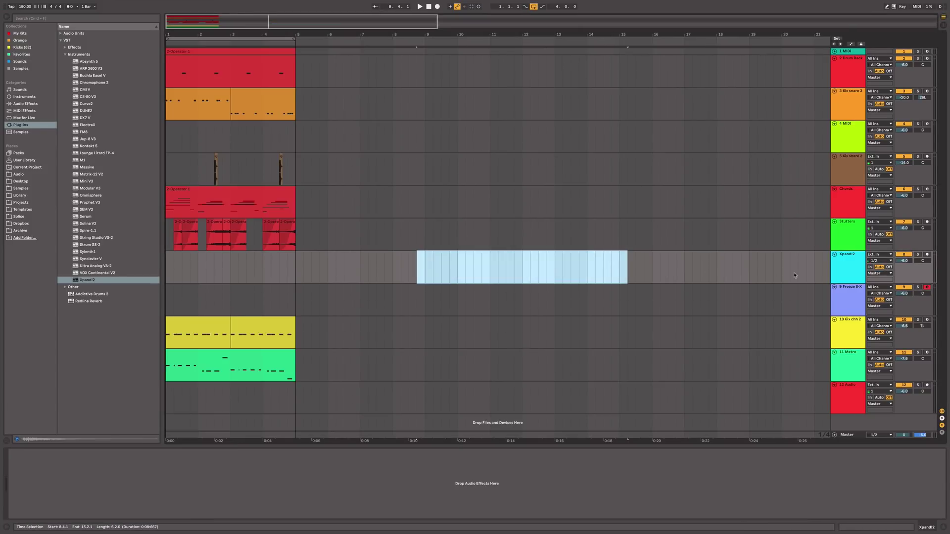
left_click(850, 270)
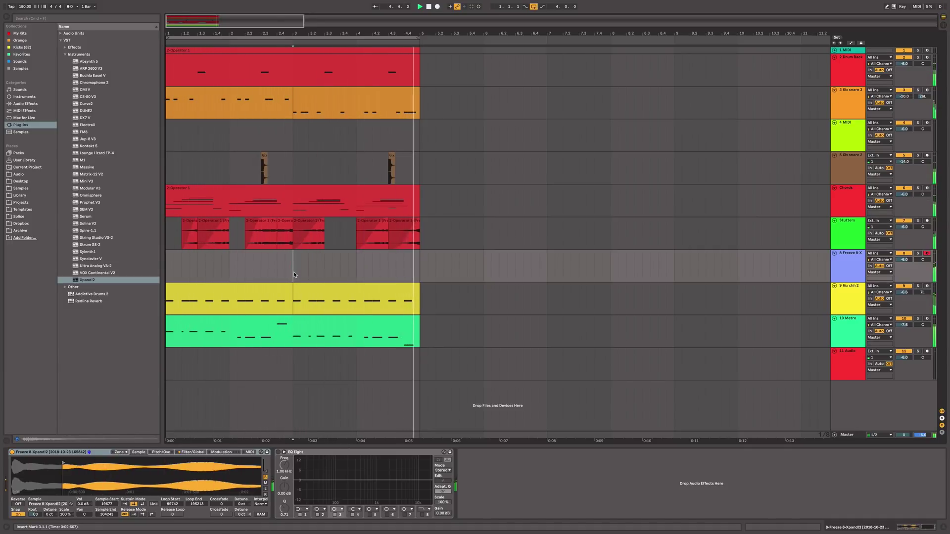
Step: Play the beat loop to audition melody ideas with the looping Sampler instrument
key("space")
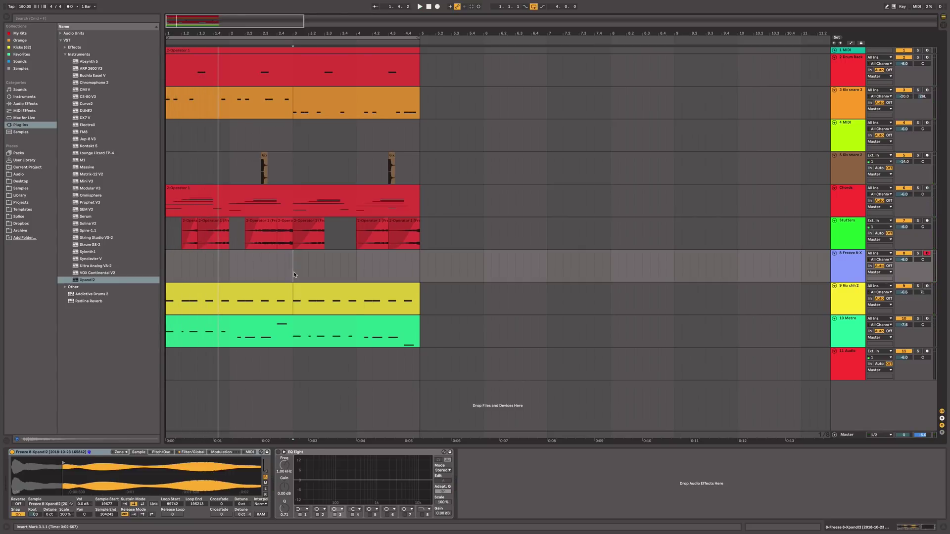
key("space")
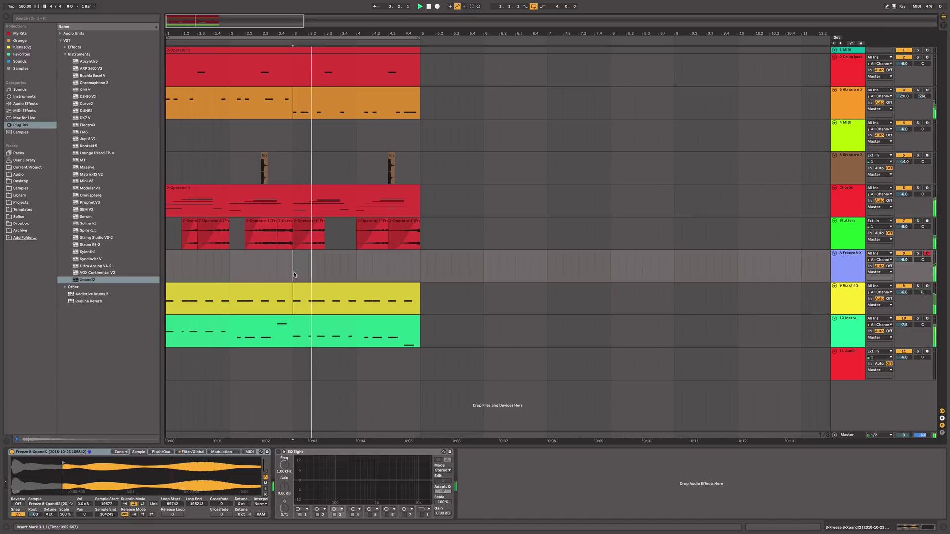
key("space")
key("space")
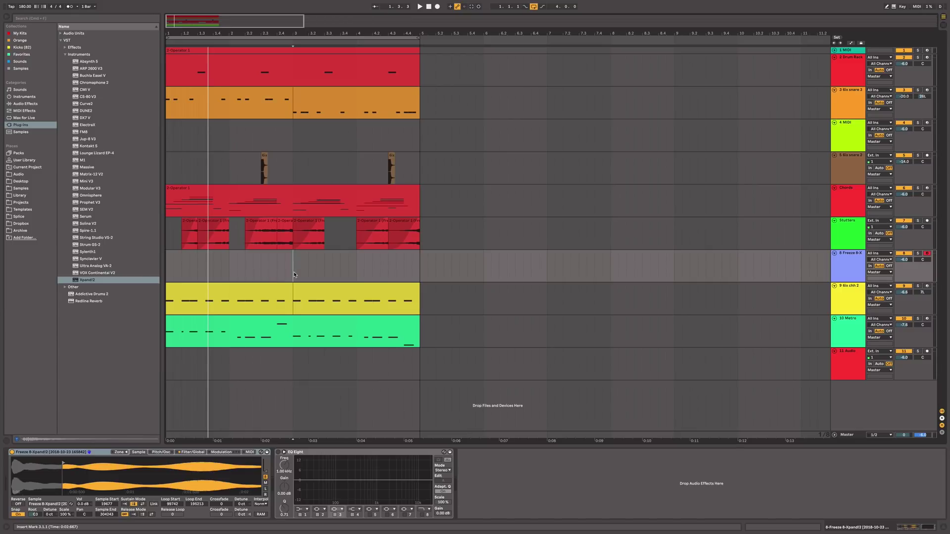
key("space")
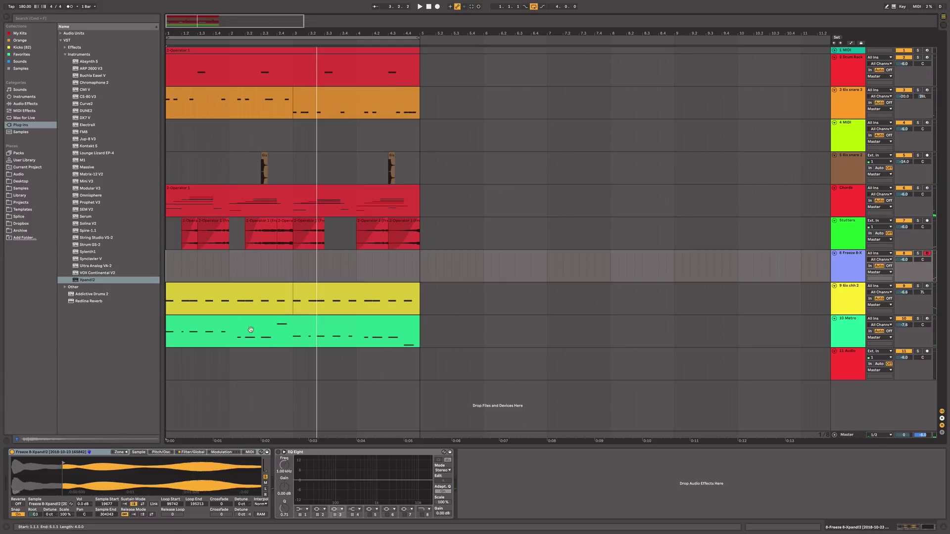
Step: Insert a Saturator between the Sampler and the EQ Eight, and show the Sampler's filter and global settings
left_click(31, 104)
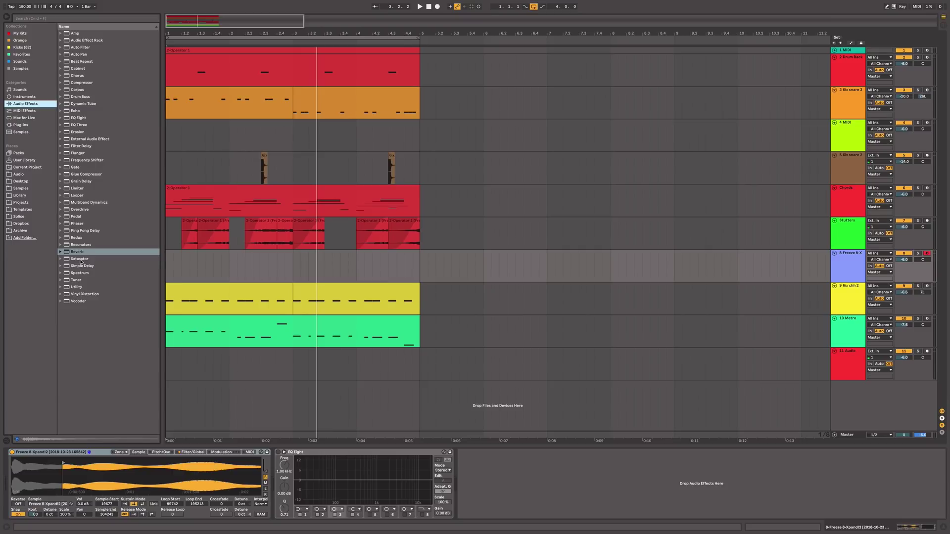
left_click_drag(81, 260, 285, 464)
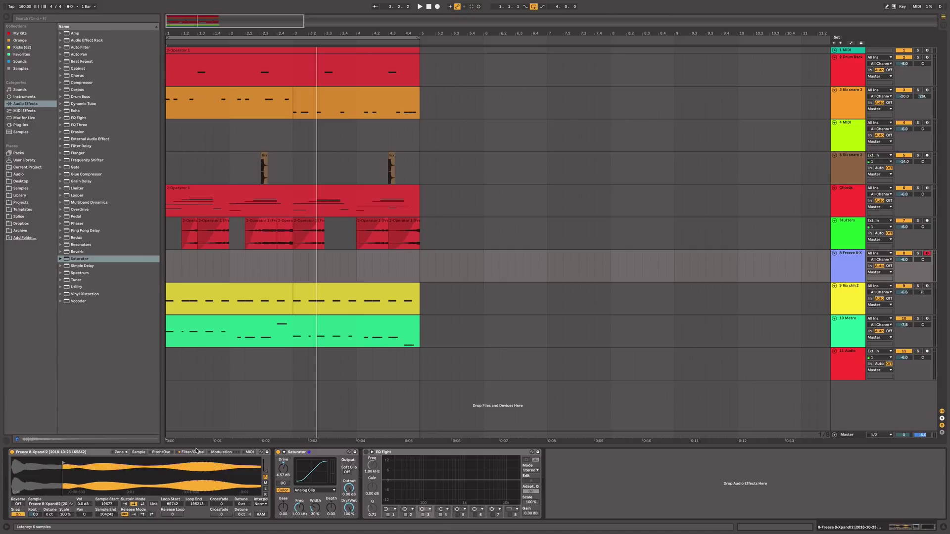
left_click(221, 452)
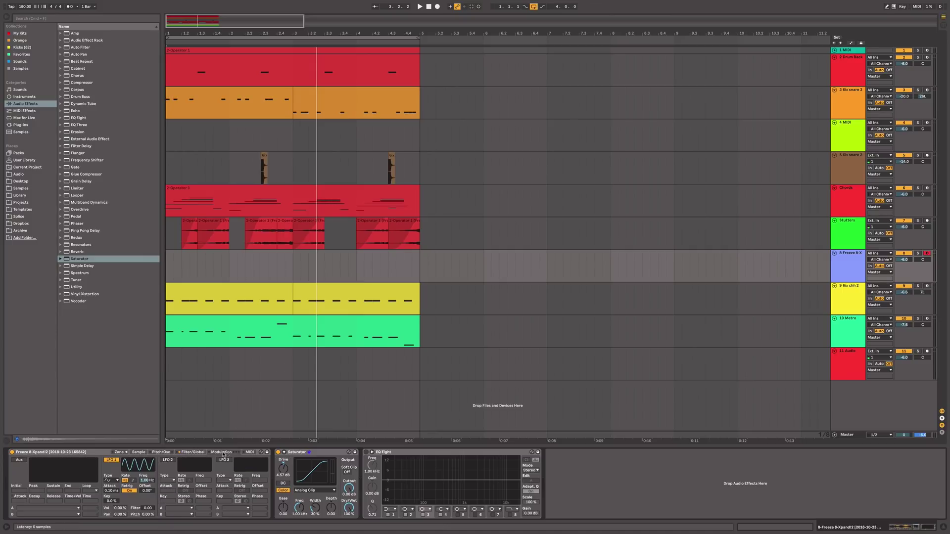
left_click(193, 452)
left_click(295, 454)
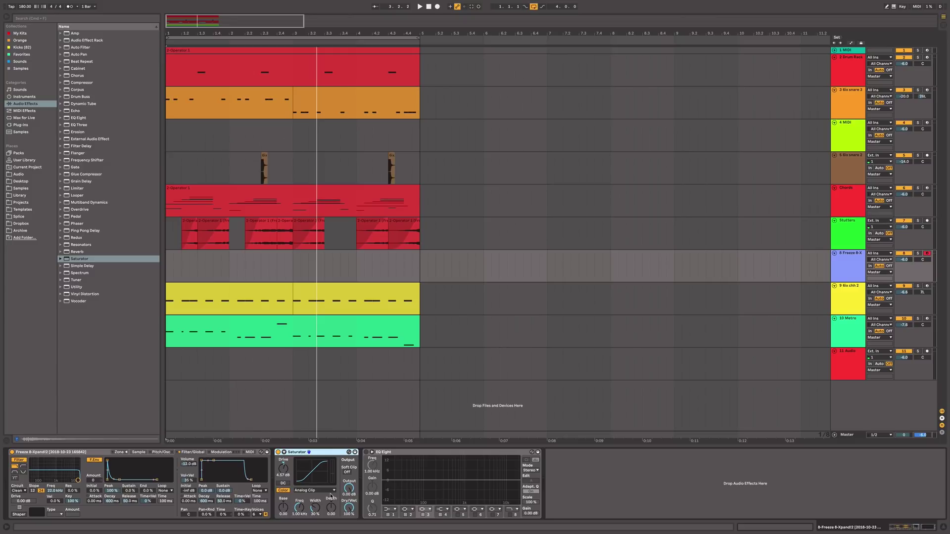
Step: Set the Saturator to Medium Curve with Drive at about 9.5 dB and Output at about -12.3 dB
key("space")
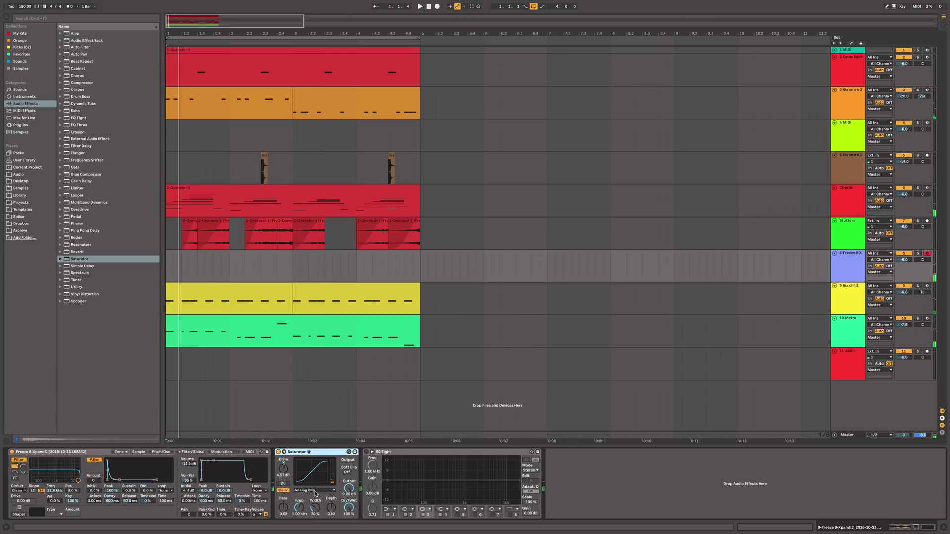
left_click(310, 491)
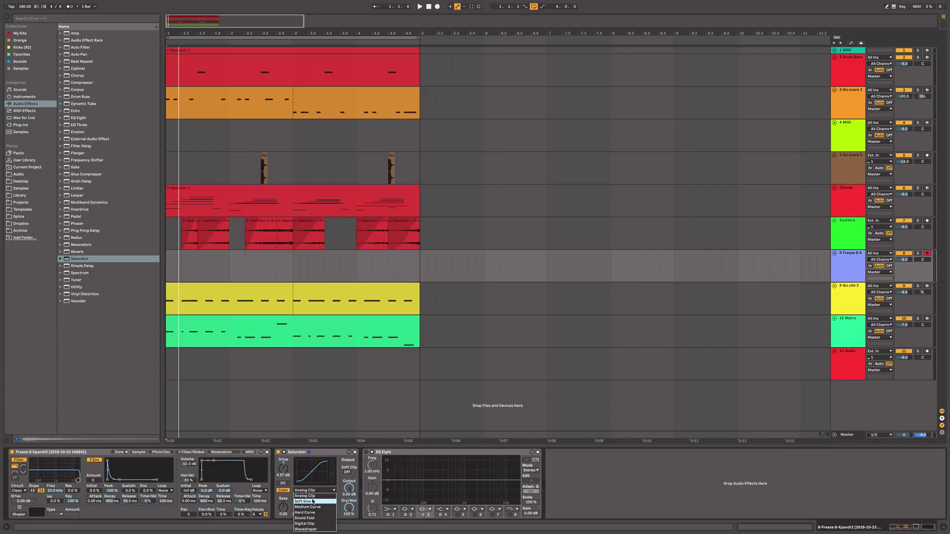
left_click(312, 502)
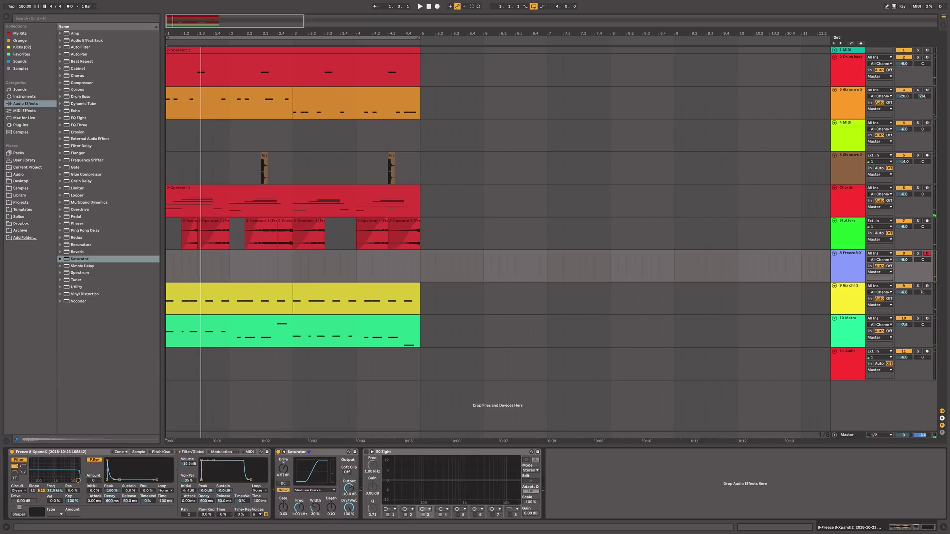
left_click_drag(285, 475, 285, 468)
key("space")
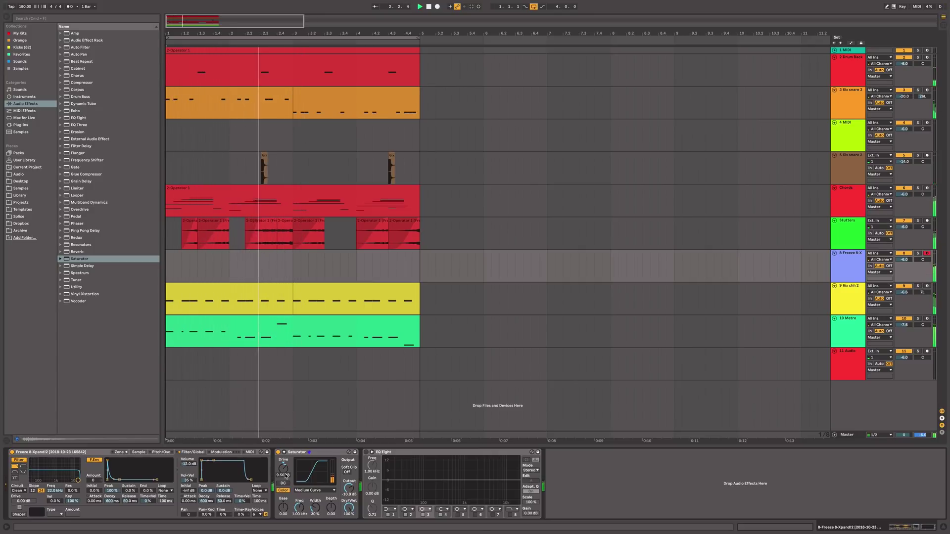
key("space")
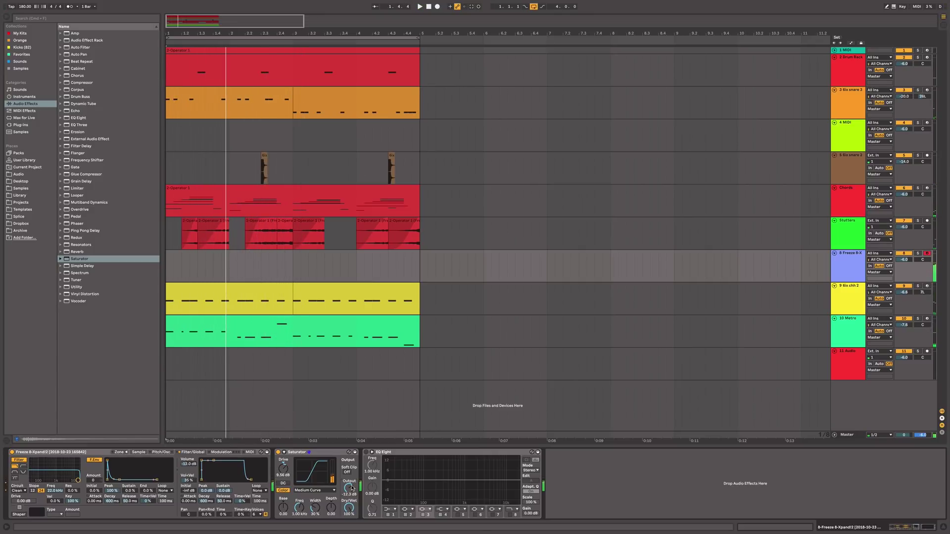
Step: Capture the melody played over the beat as a MIDI clip on the Sampler track, starting at bar 1
key("space")
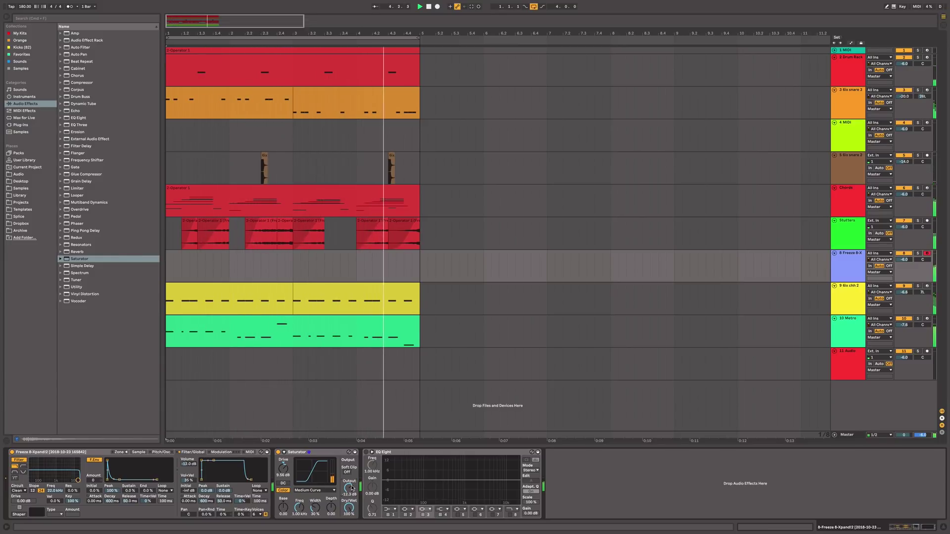
key("space")
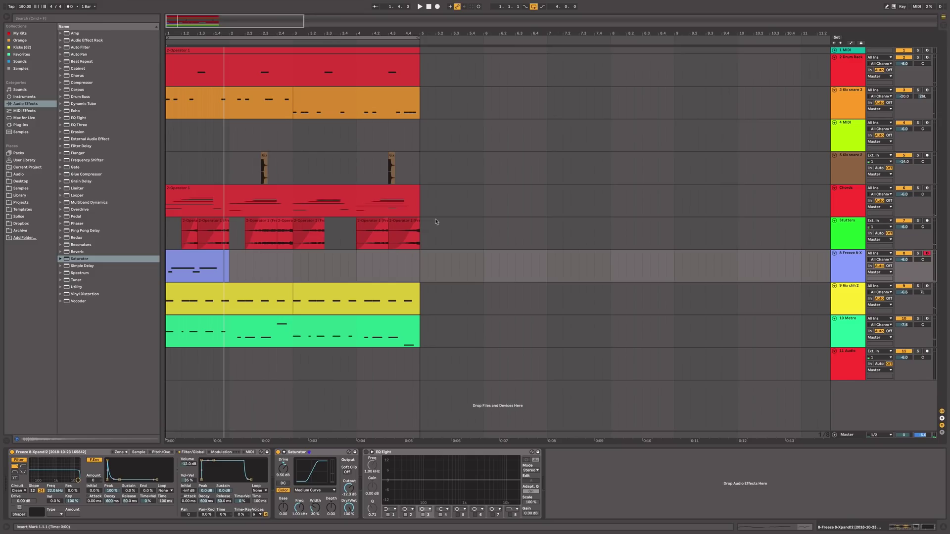
left_click_drag(203, 254, 106, 264)
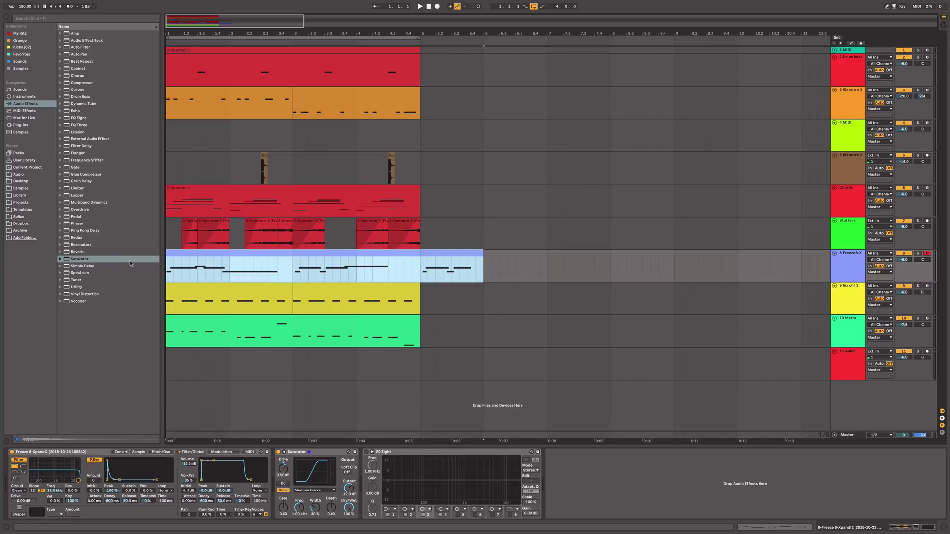
Step: Split the captured melody clip at bar 5 and delete the excess part after it
key("space")
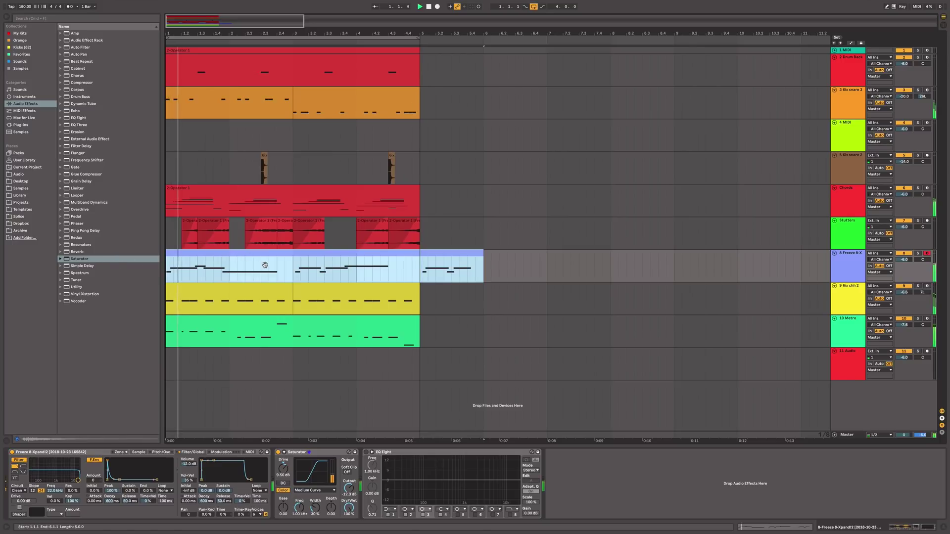
left_click(421, 271)
key("space")
key("space")
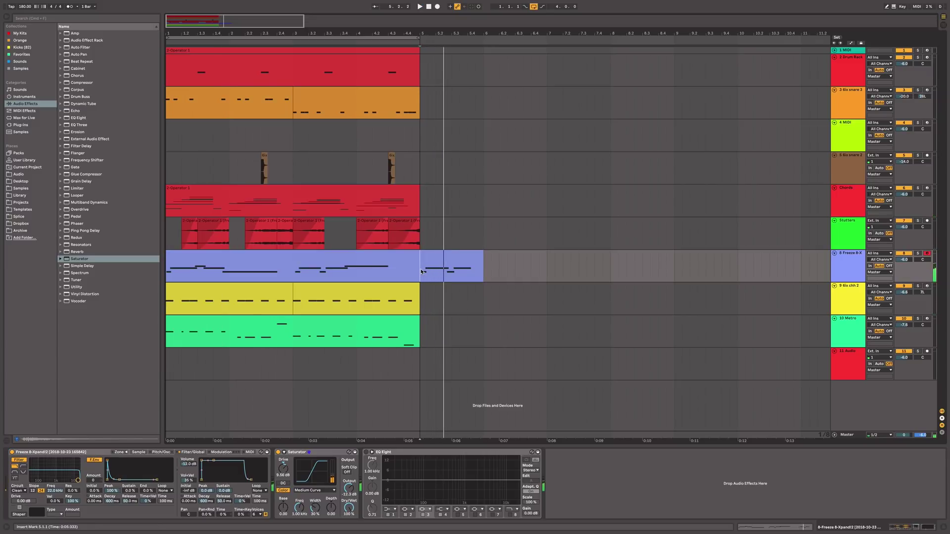
key("super+e")
left_click(443, 256)
key("Delete")
Step: Open the melody clip's notes and shift the late ones earlier so the second phrase starts on bar 3
left_click(286, 255)
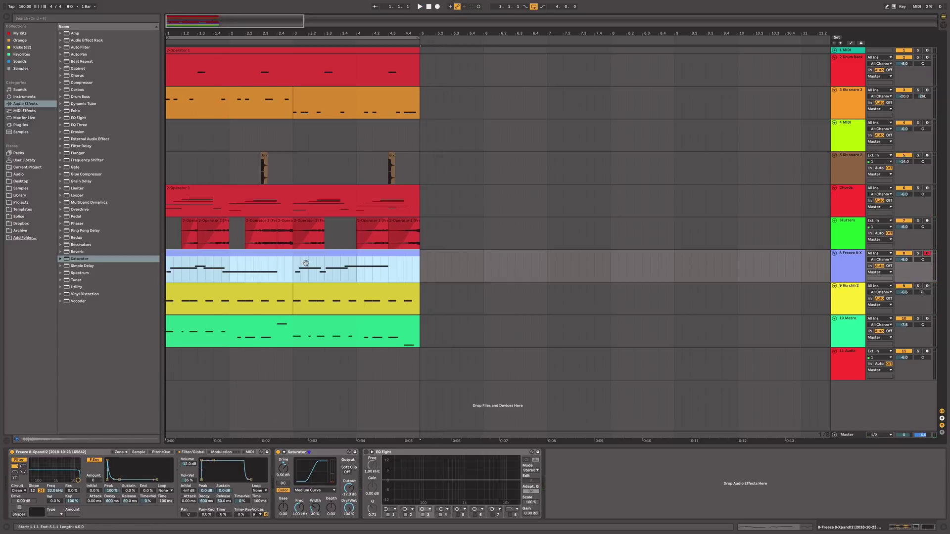
left_click_drag(290, 255, 243, 260)
key("space")
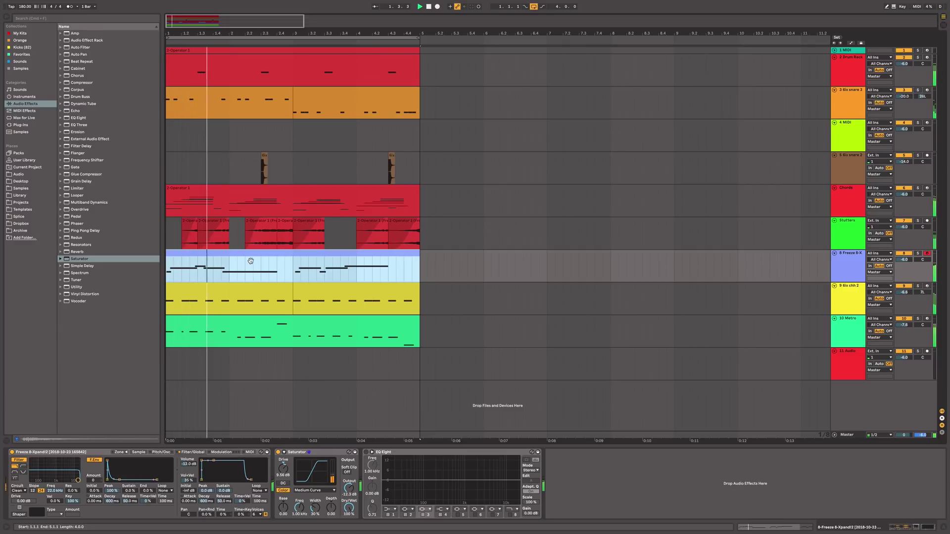
double_click(277, 257)
left_click(350, 273)
key("space")
left_click_drag(367, 265, 364, 268)
key("space")
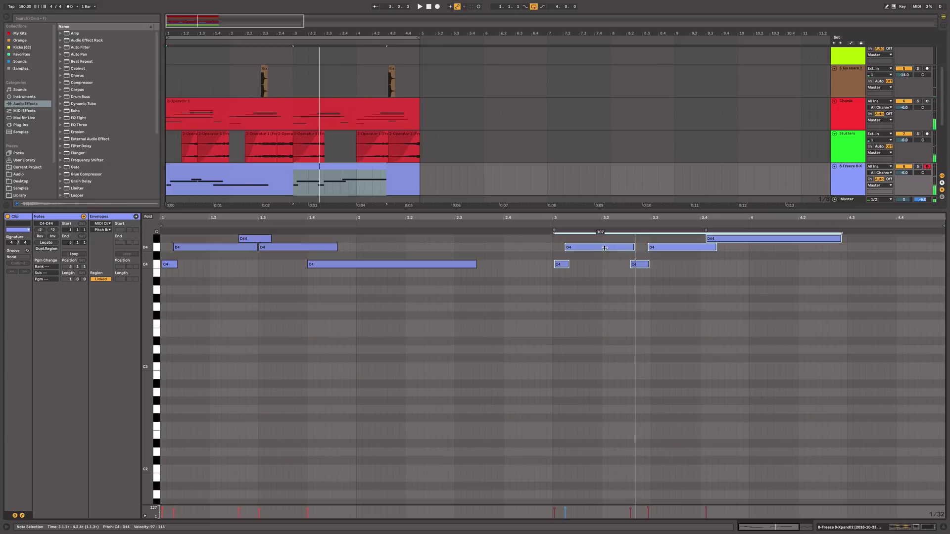
Step: Transpose all notes in the melody clip down one octave
key("super+a")
key("shift+Down")
key("space")
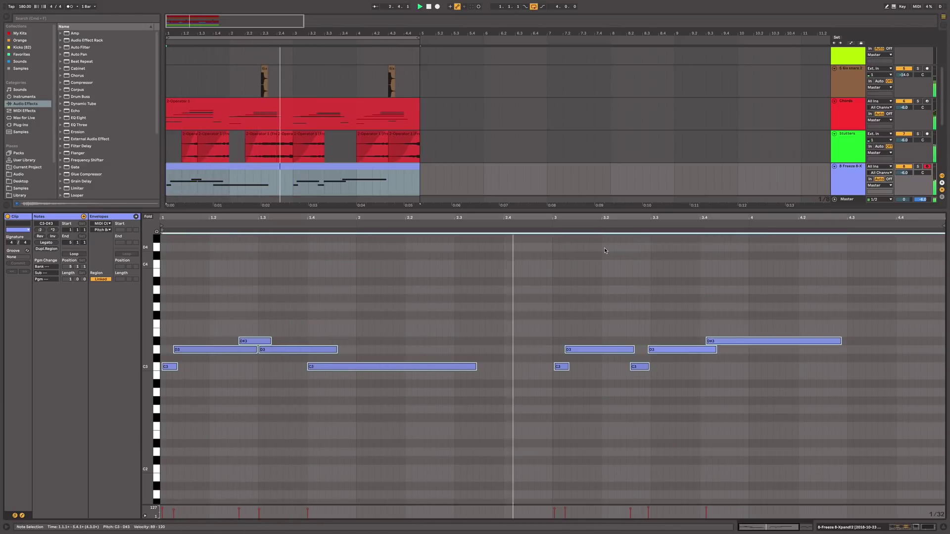
left_click(639, 415)
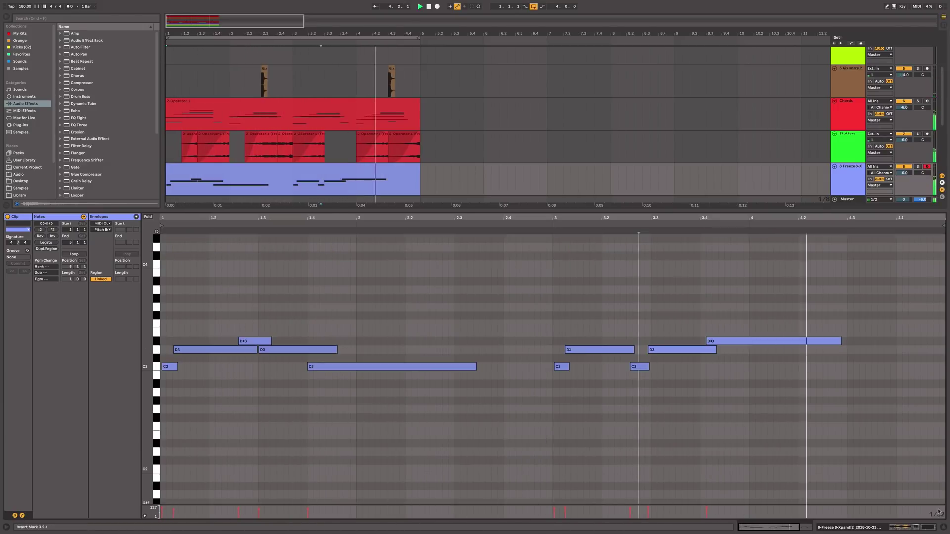
Step: Set the Sampler track's volume to -7.6 dB and duplicate the four-bar loop on all tracks into bars 5 to 8
key("super+alt+l")
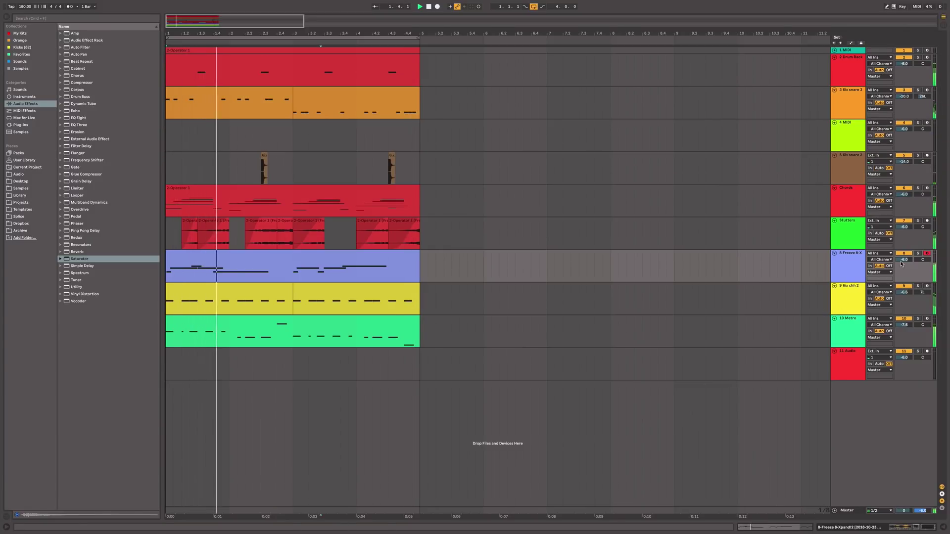
key("super+a")
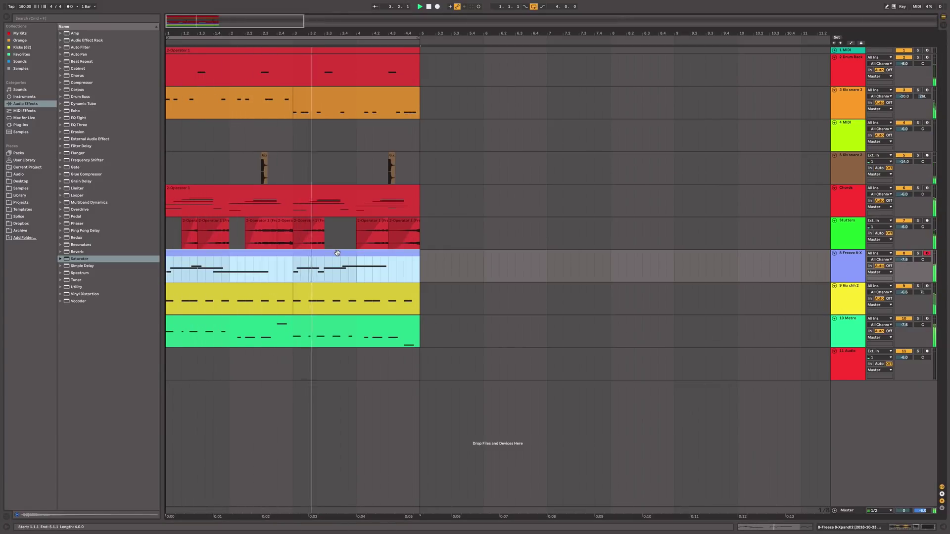
key("super+d")
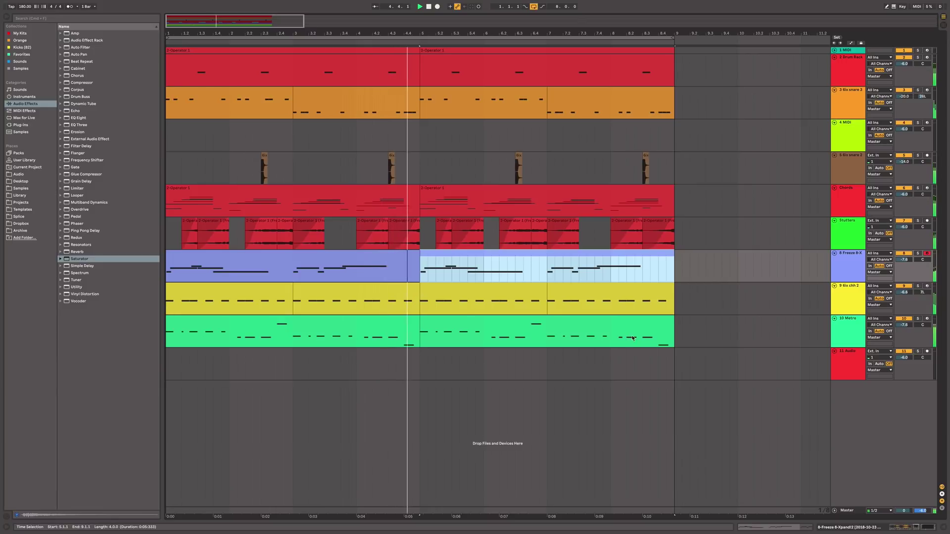
Step: Select the empty MIDI track 4, open the Trap Essentials Kicks folder and audition kick samples from sb trap kick 13 onward
left_click(855, 139)
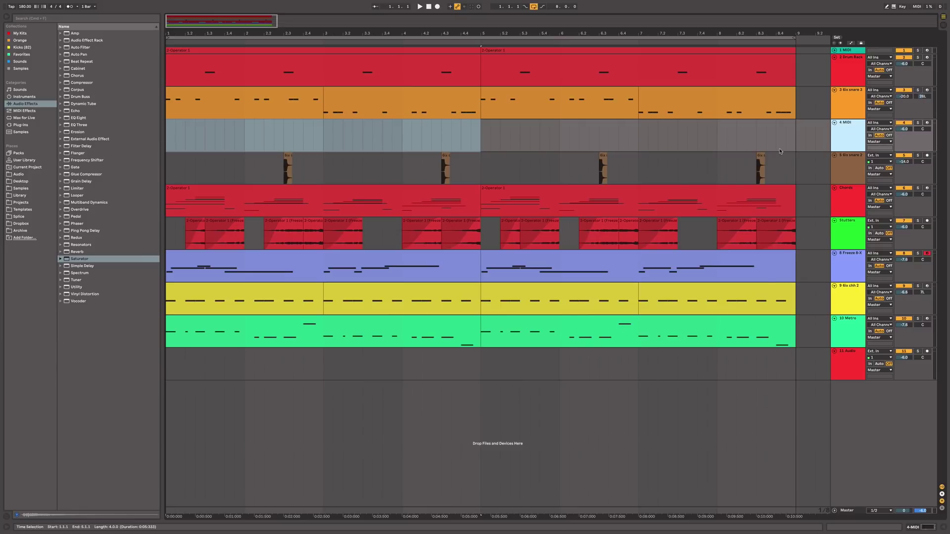
left_click(34, 34)
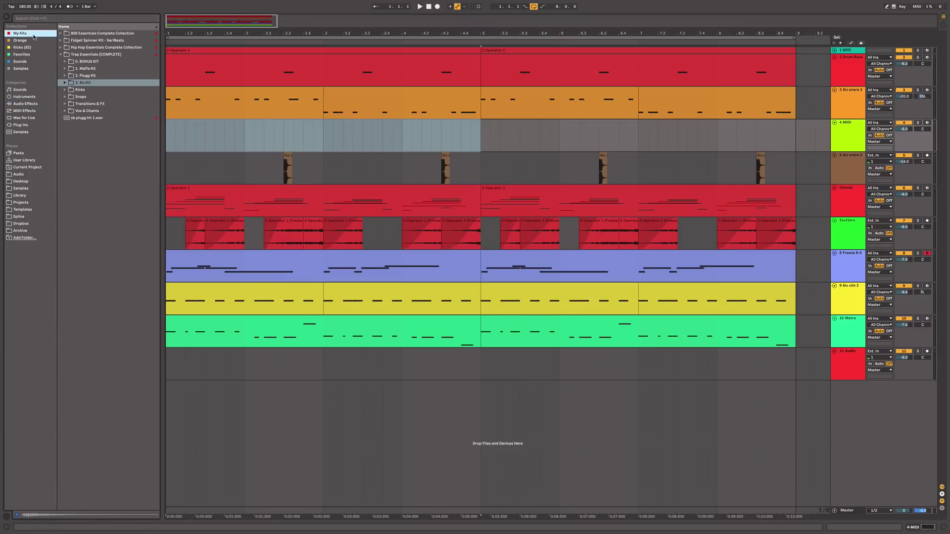
left_click(67, 90)
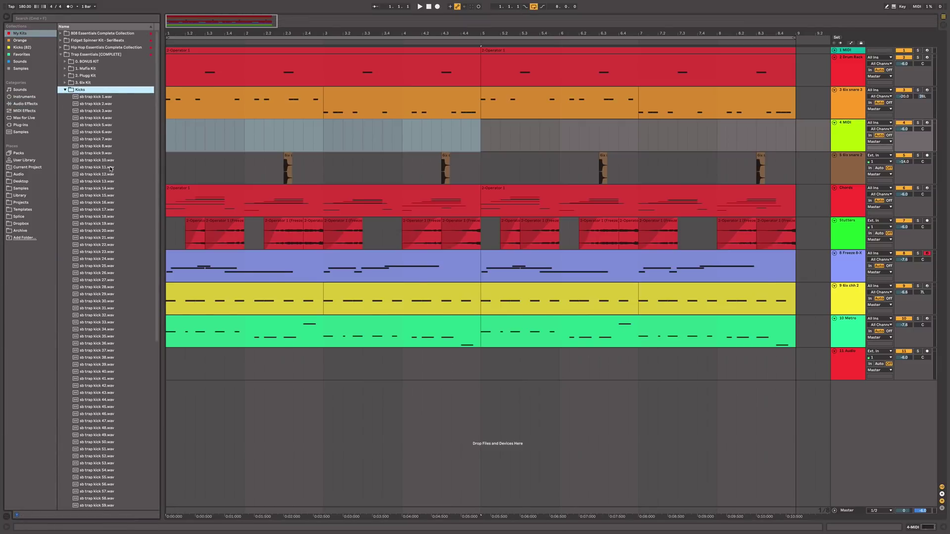
left_click(105, 182)
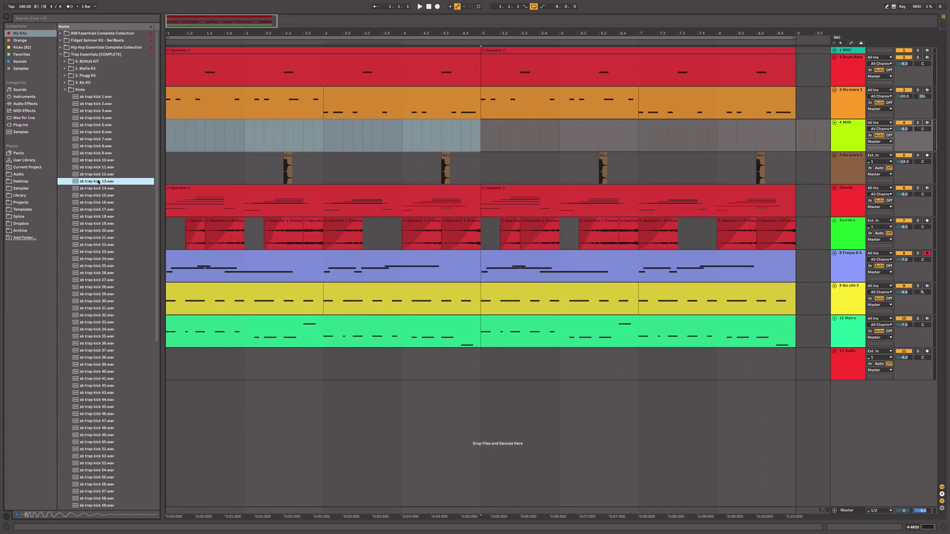
left_click(97, 273)
left_click(97, 287)
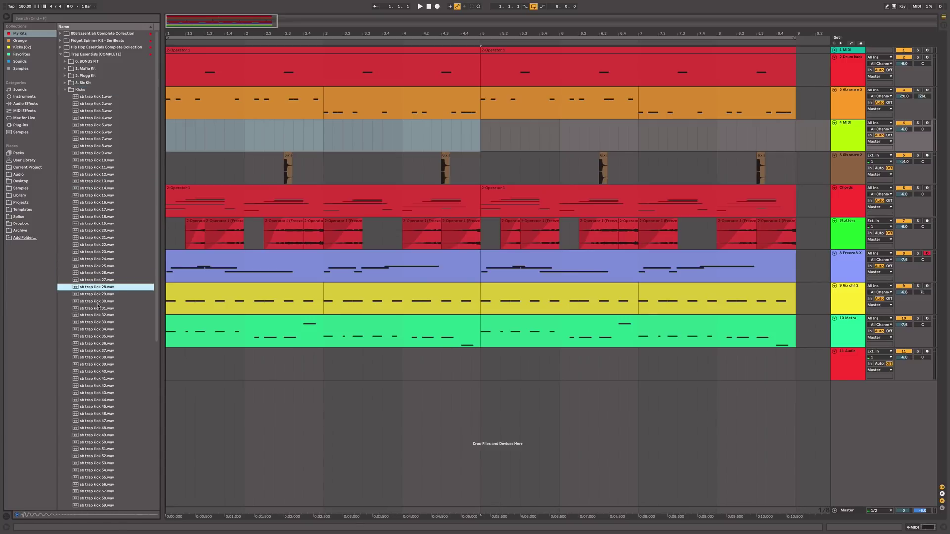
left_click(96, 308)
scroll(96, 309, "down", 1)
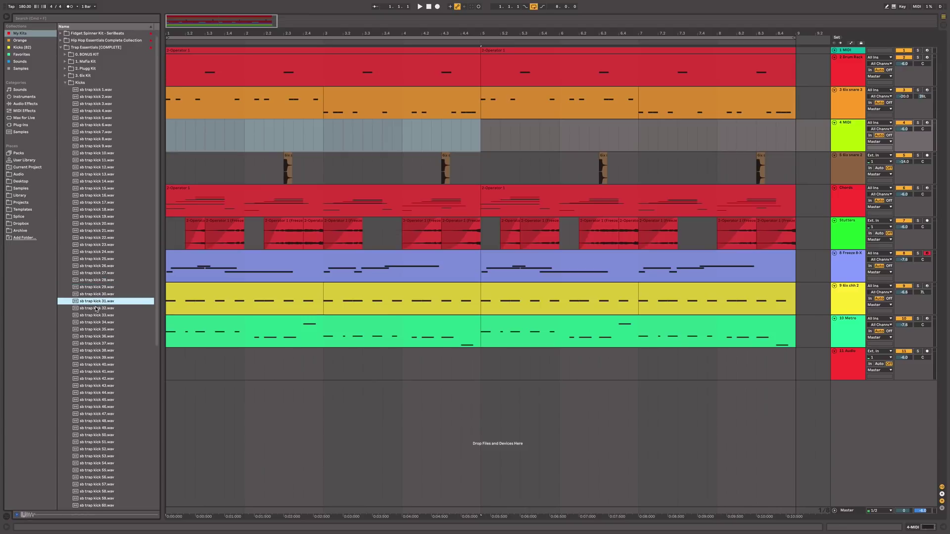
left_click(108, 315)
scroll(113, 324, "down", 20)
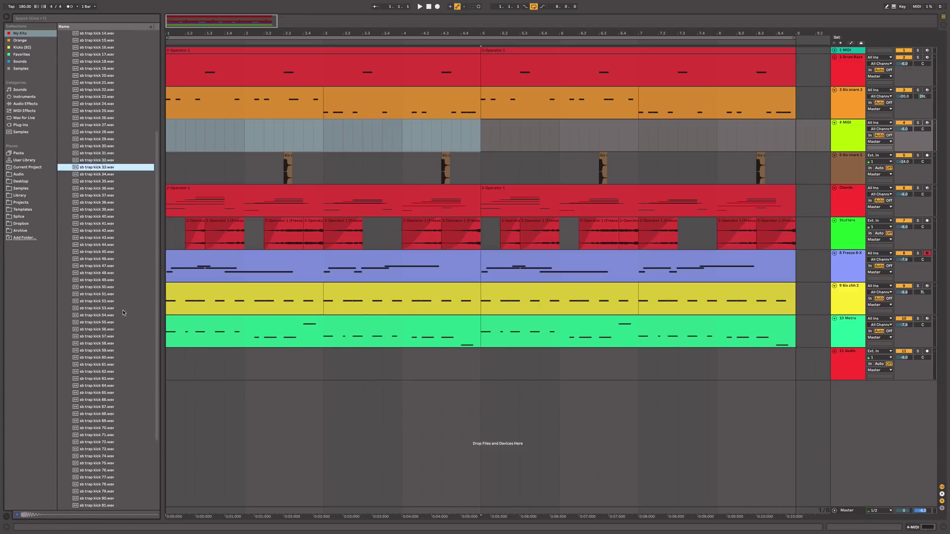
left_click(111, 316)
left_click(109, 329)
left_click(112, 322)
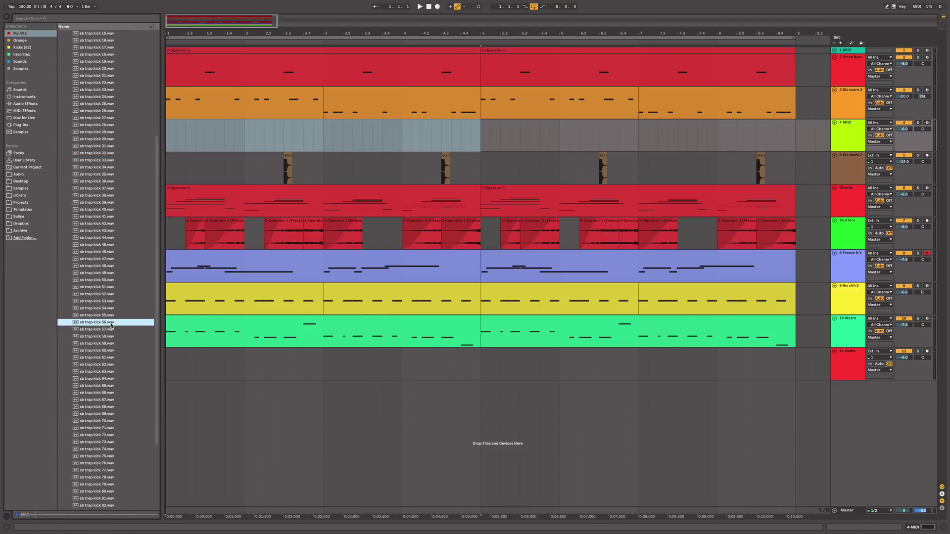
left_click(92, 373)
left_click(106, 386)
Step: Audition the earlier trap kicks from sb trap kick 30 back to sb trap kick 15
left_click(124, 140)
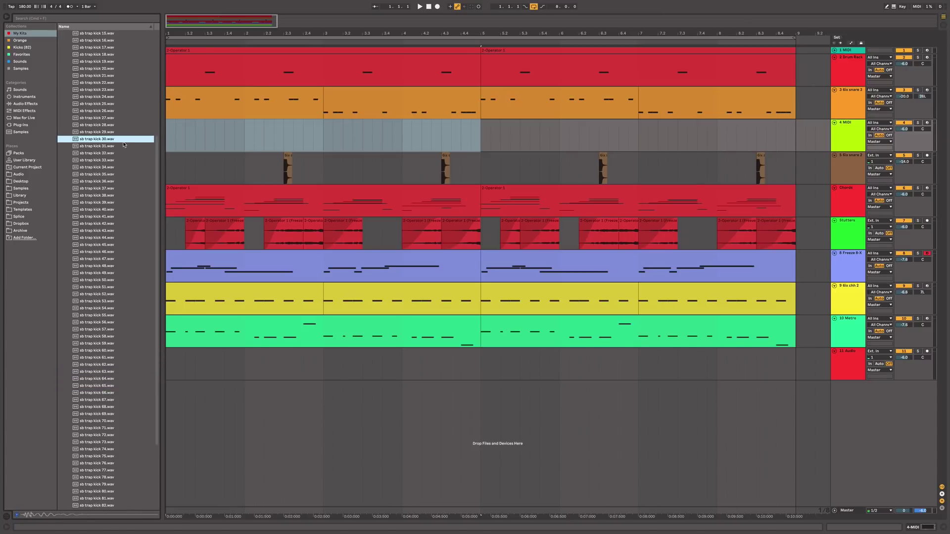
left_click(108, 132)
left_click(108, 125)
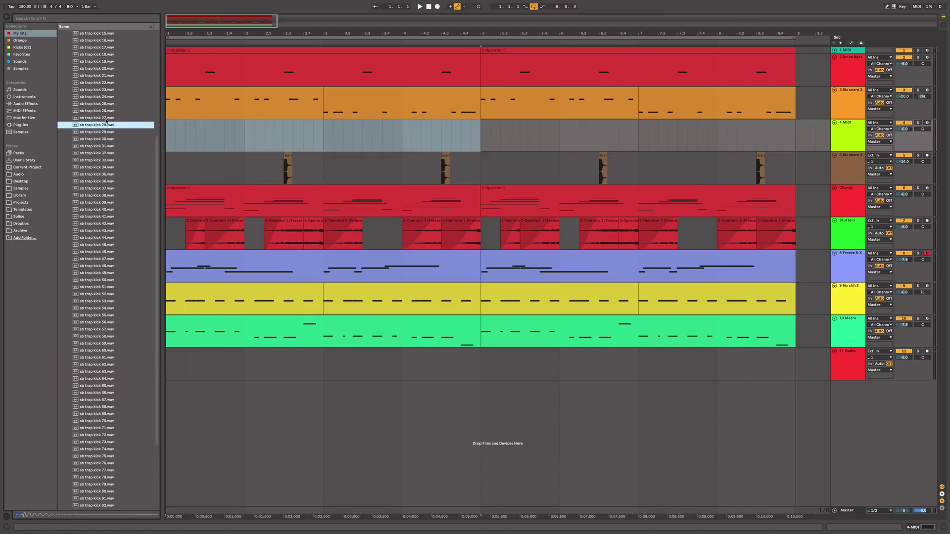
left_click(106, 119)
left_click(108, 111)
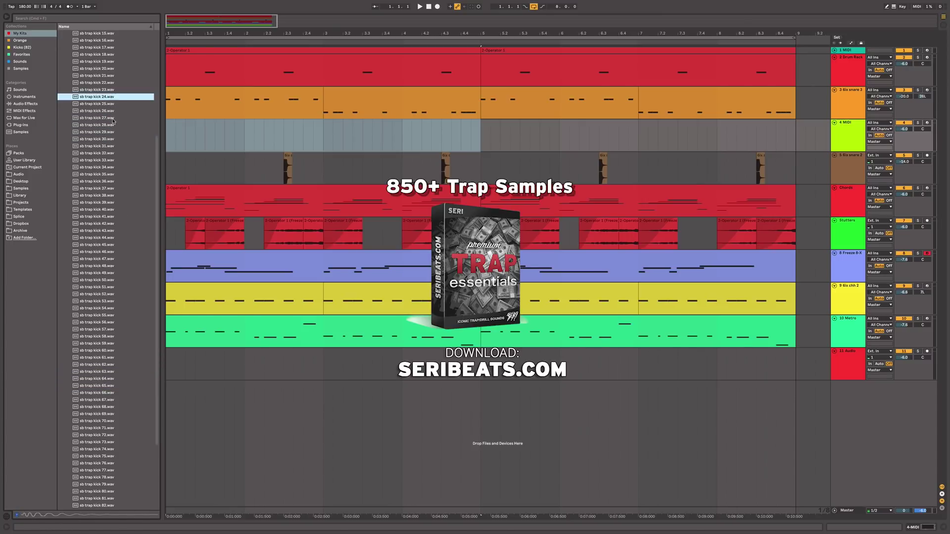
left_click(113, 119)
left_click(105, 98)
left_click(104, 104)
left_click(102, 111)
left_click(102, 83)
left_click(102, 76)
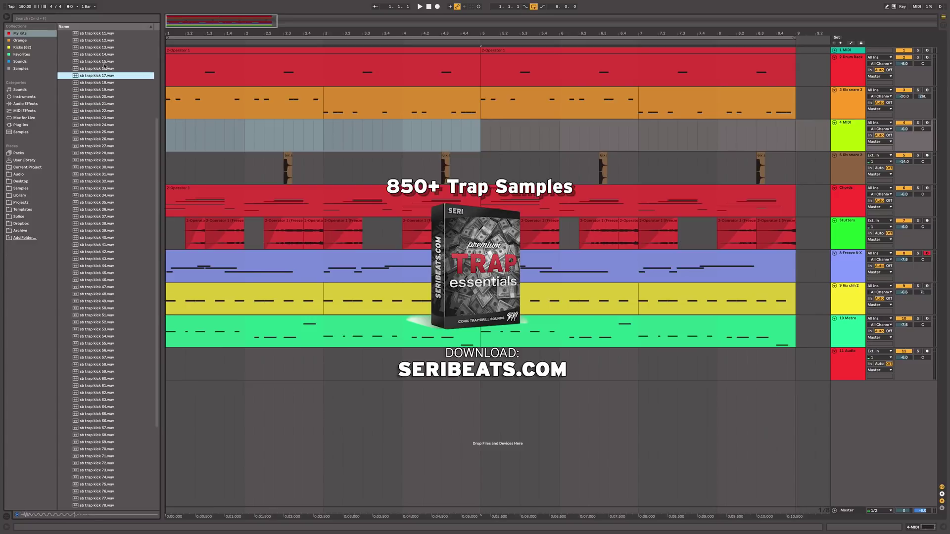
left_click(104, 62)
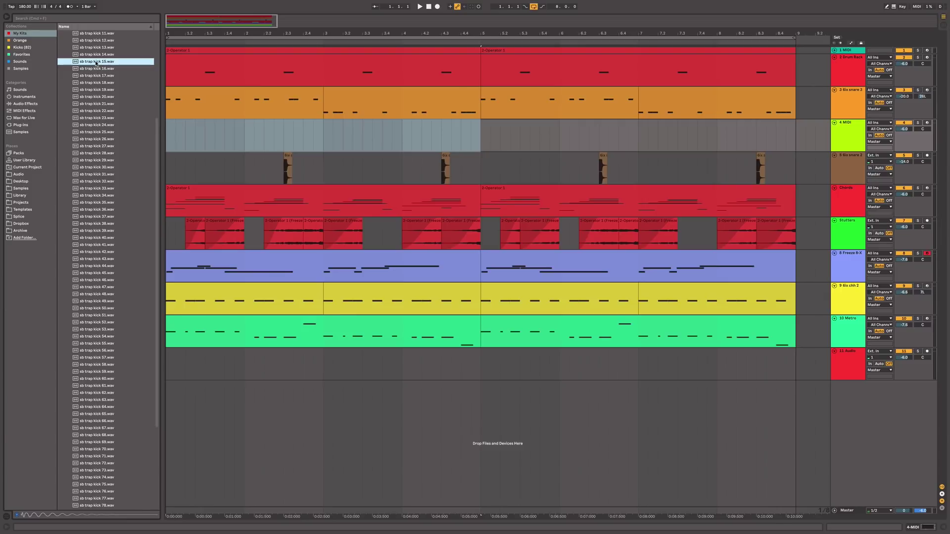
Step: Load sb trap kick 15.wav onto track 4 and create a two-bar clip with C3 notes at 1.1, 1.2.3 and 1.4
left_click_drag(96, 63, 338, 126)
left_click(479, 139)
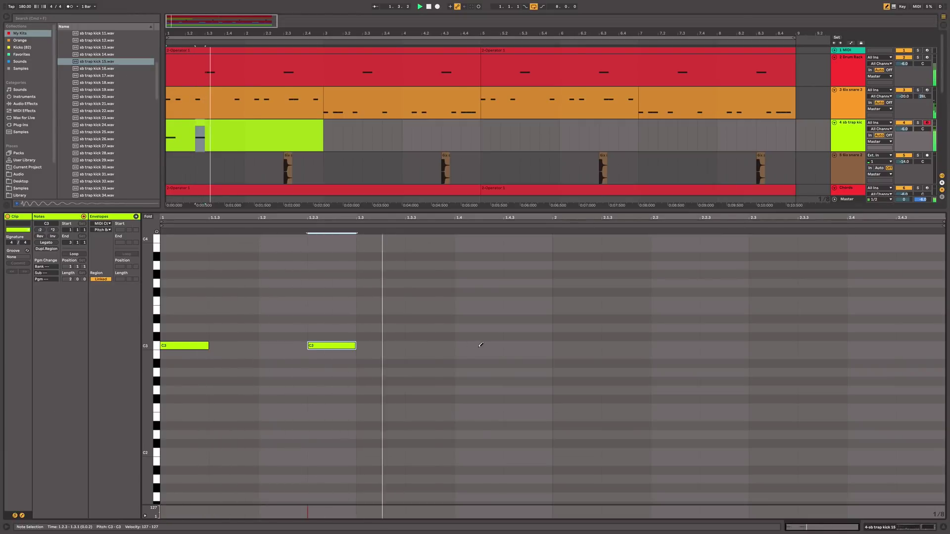
left_click(465, 346)
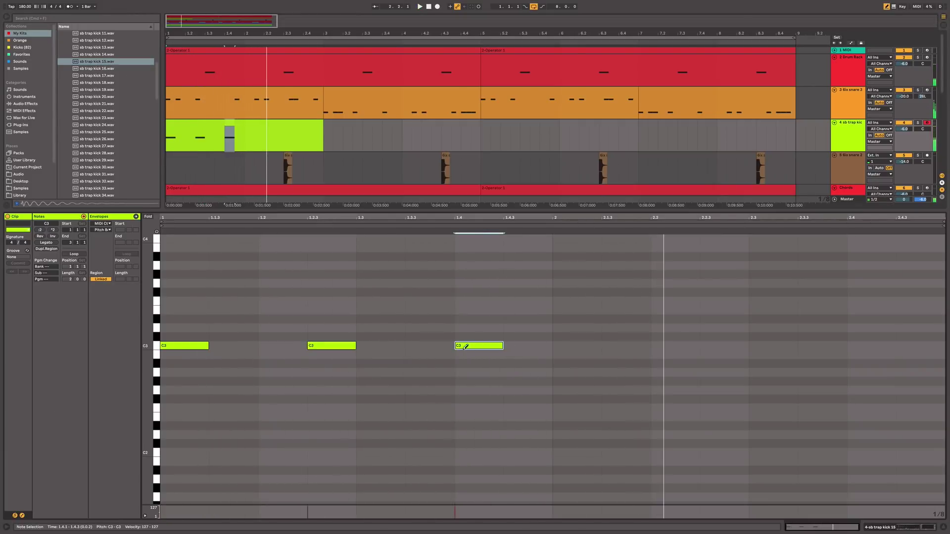
left_click(102, 62)
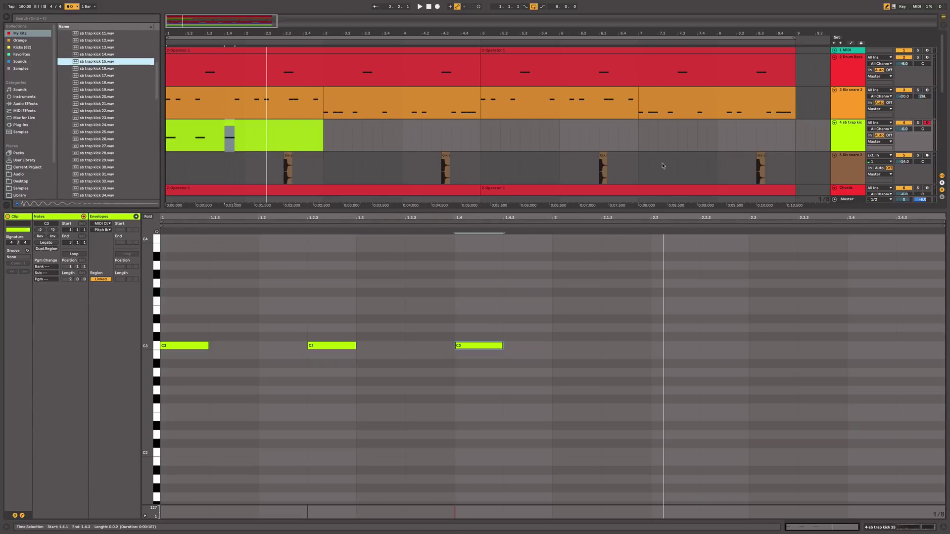
Step: Solo the kick track, delete the note at 1.2.3, and place C3 notes at 1.4 and 2.2
left_click(917, 123)
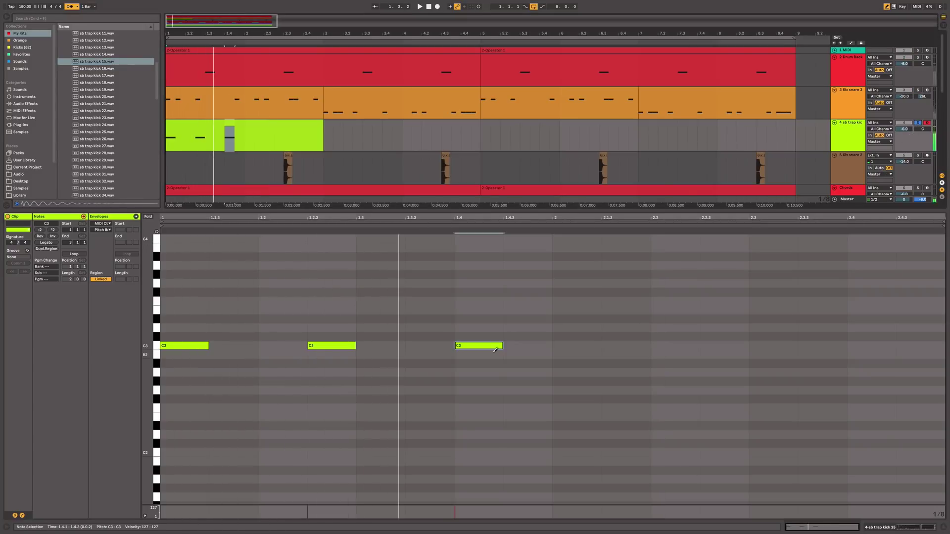
left_click(336, 345)
key("space")
left_click(479, 345)
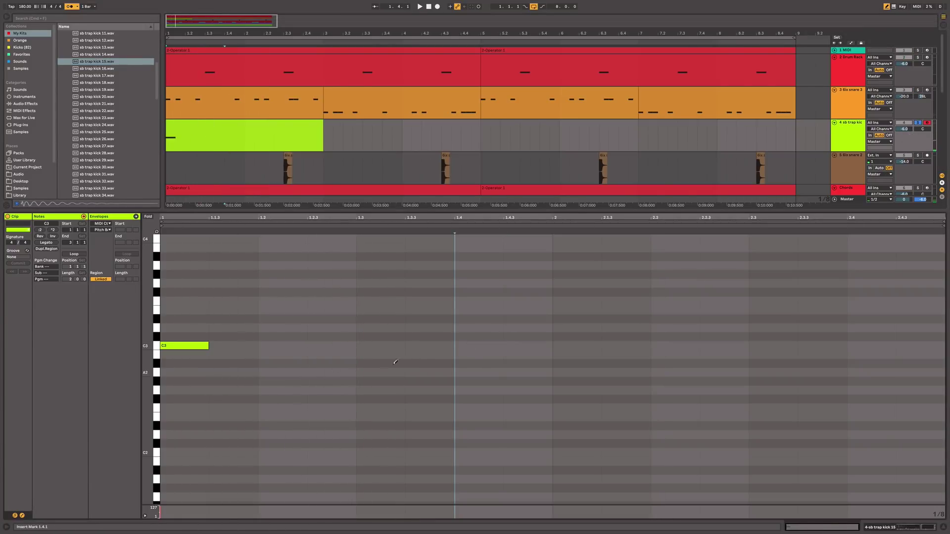
left_click(479, 345)
left_click(675, 344)
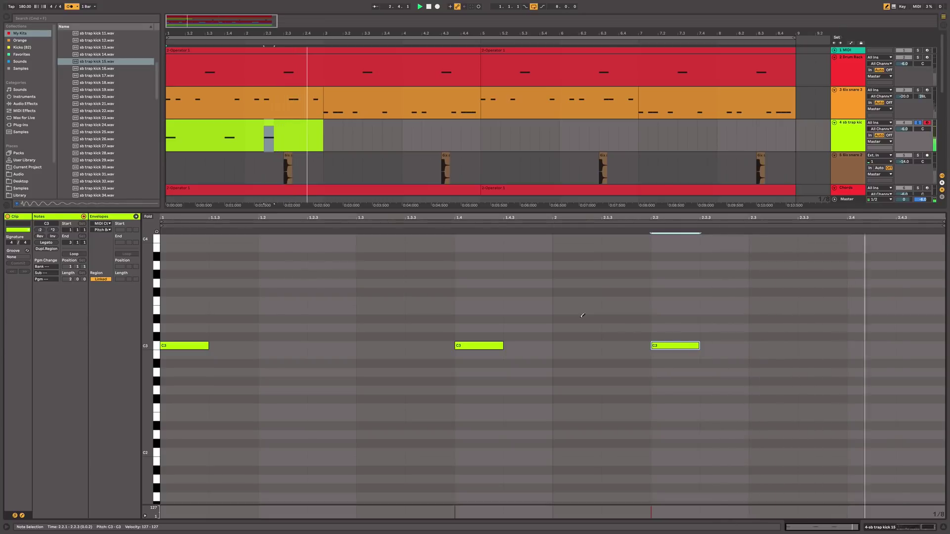
Step: Duplicate the two-bar kick clip to fill the arrangement up to bar 9
left_click(291, 128)
key("space")
key("super+d")
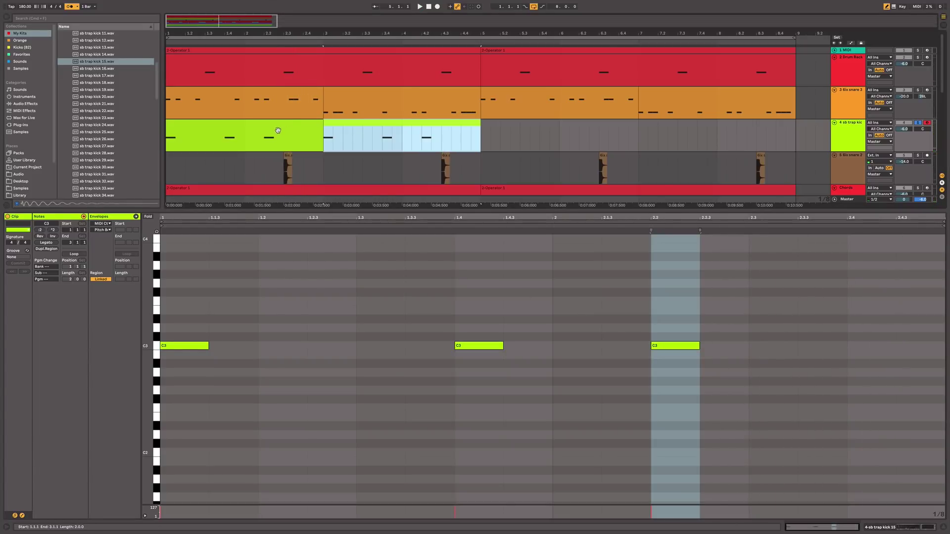
left_click(282, 128, "shift")
key("super+d")
Step: Play the arrangement from bar 1, set the kick track's volume to 0 dB and unsolo it
left_click(247, 130)
key("space")
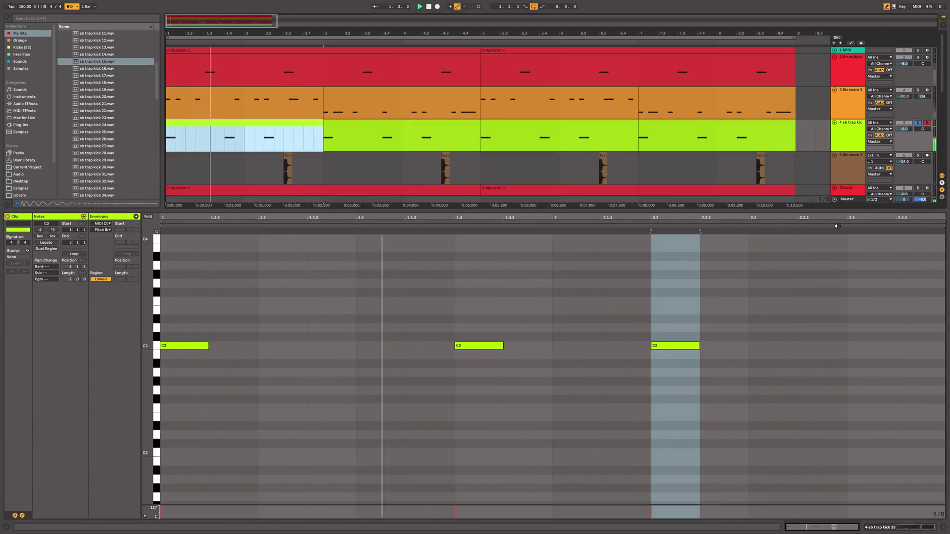
double_click(904, 130)
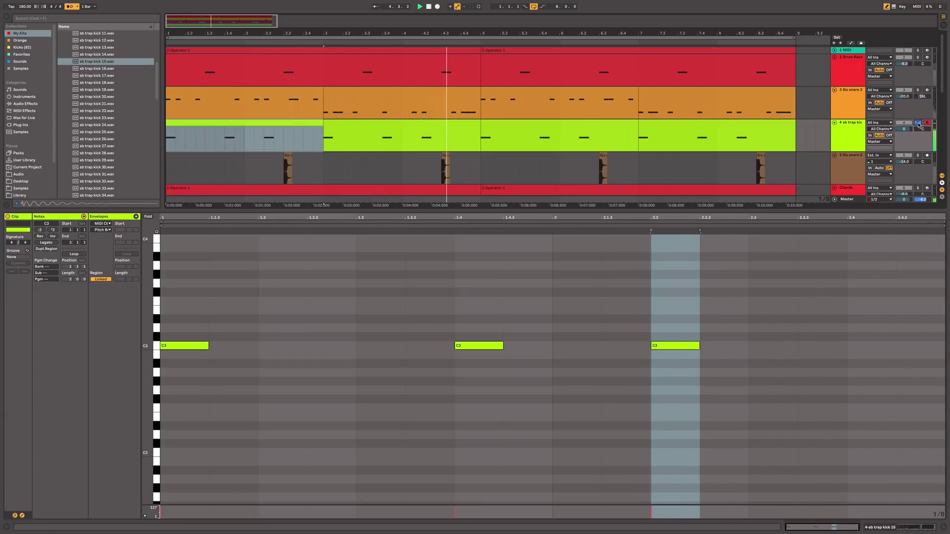
left_click(945, 528)
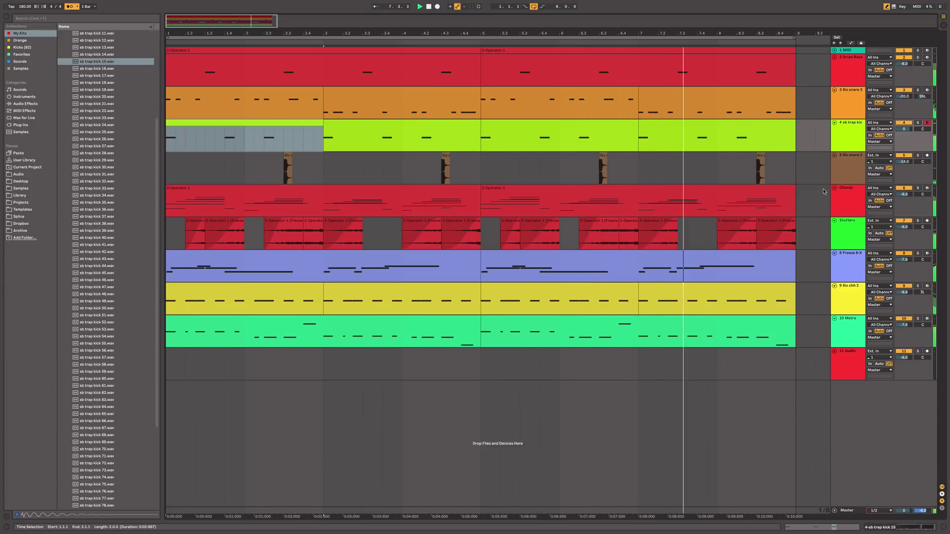
Step: Show the kick track's devices and try sb trap kick 29 in its Simpler during playback
left_click(849, 136)
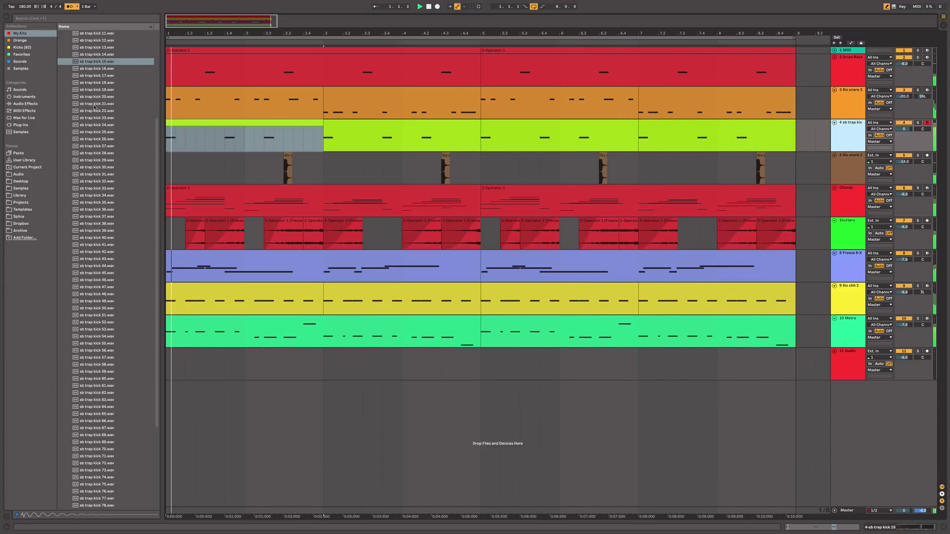
left_click(94, 159)
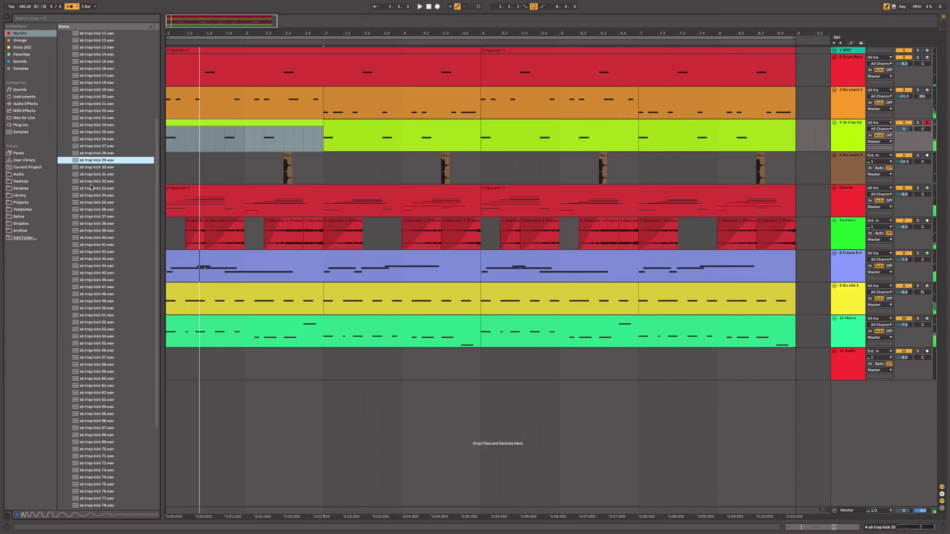
double_click(98, 161)
key("space")
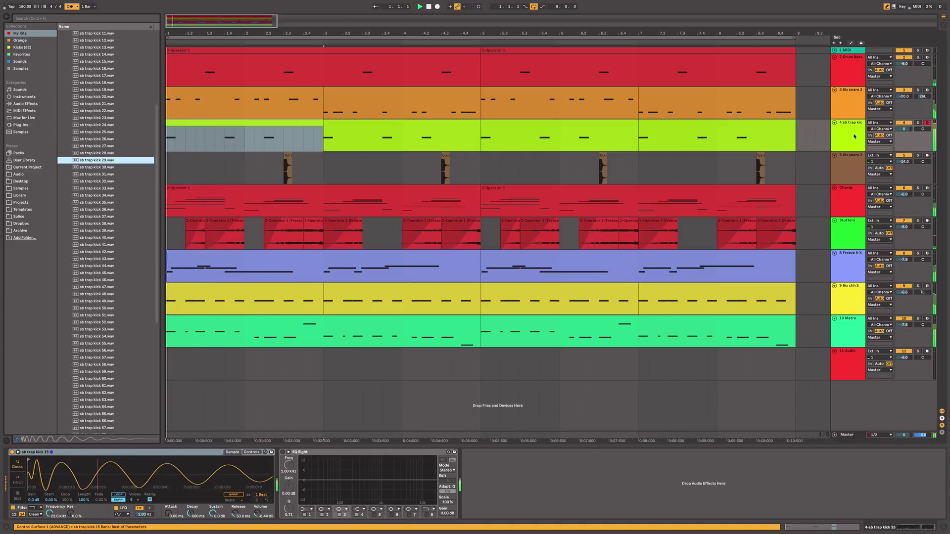
key("super+z")
left_click(103, 162)
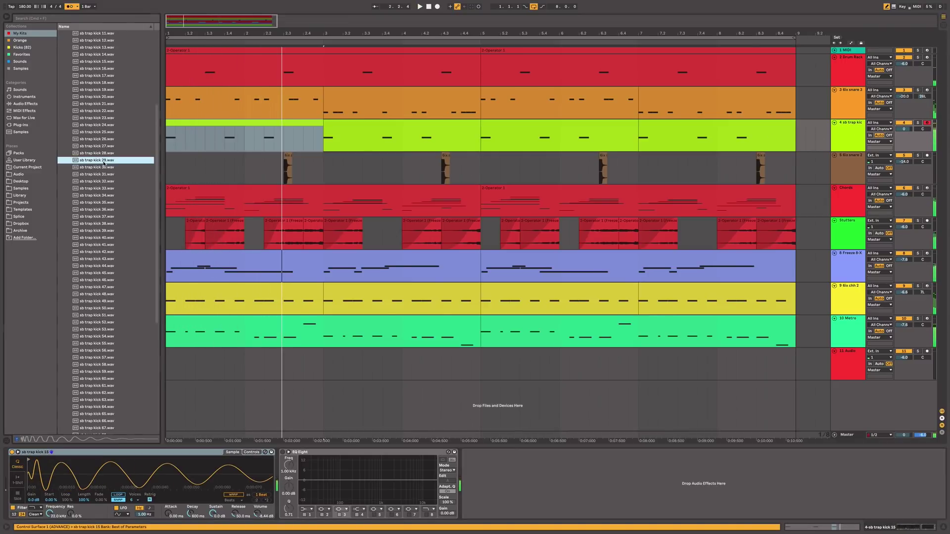
left_click_drag(98, 461, 99, 466)
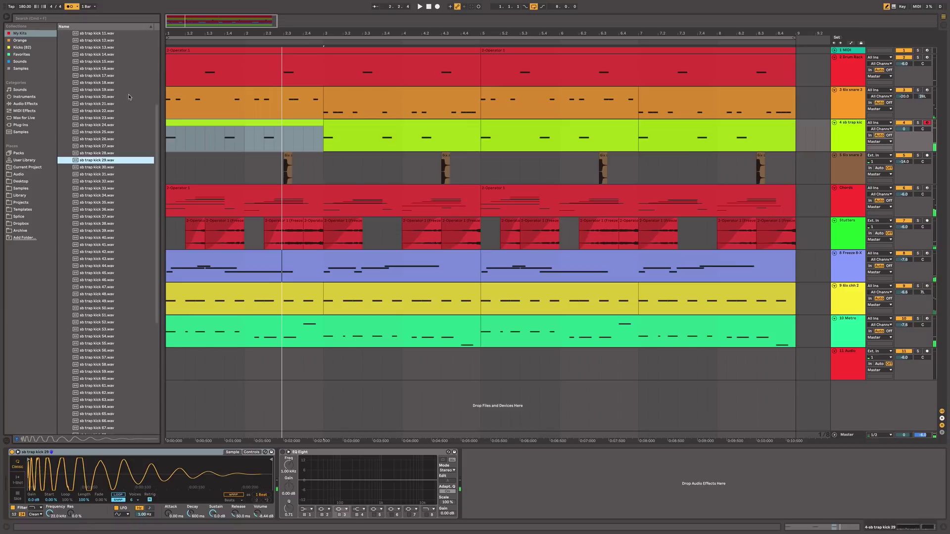
left_click(69, 7)
key("space")
Step: Try sb trap kick 57 and sb trap kick 62 in the kick Simpler while the beat plays
left_click_drag(96, 322, 82, 470)
key("Down")
key("Down")
key("Down")
key("Down")
key("Down")
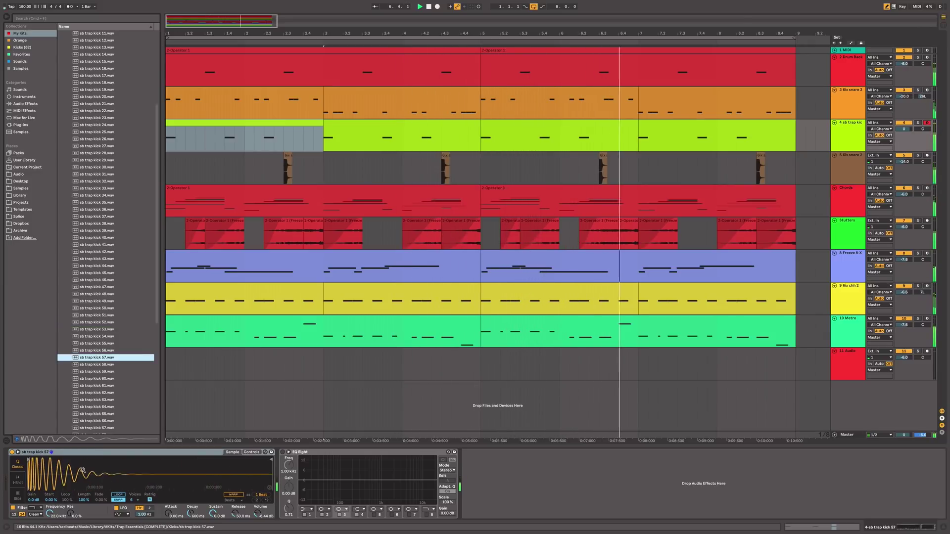
key("Down")
key("Down")
key("Down")
key("Down")
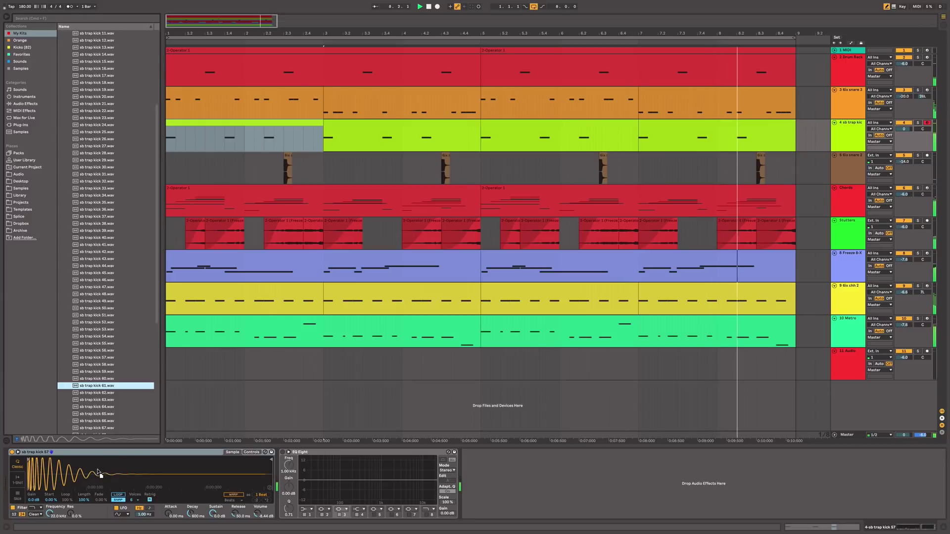
key("Down")
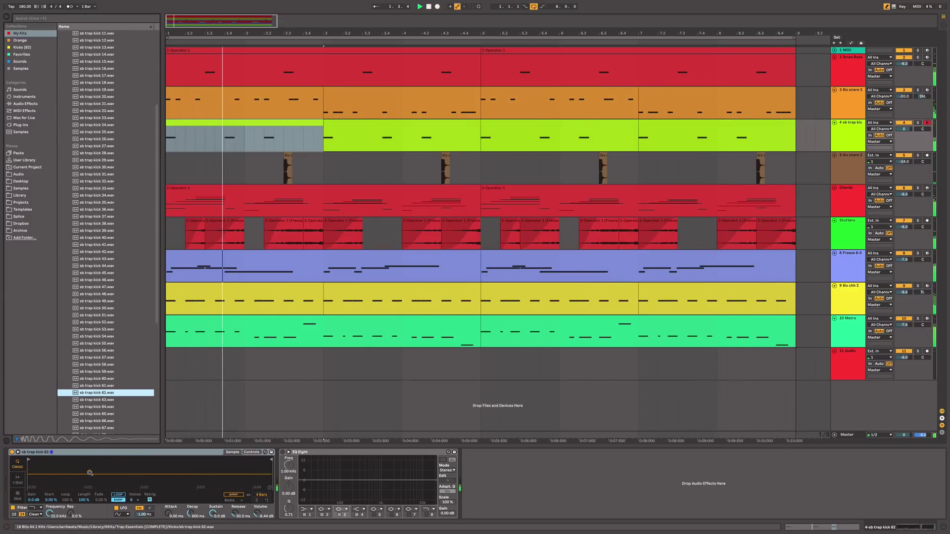
Step: Put sb trap kick 15 back in the kick Simpler with one voice and a volume of -7.31 dB, and play it soloed
key("Down")
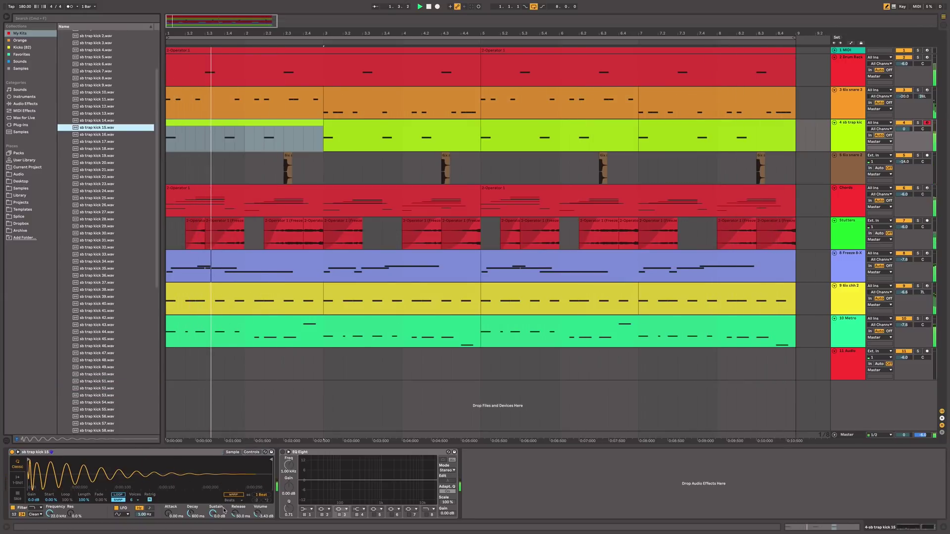
left_click(224, 510)
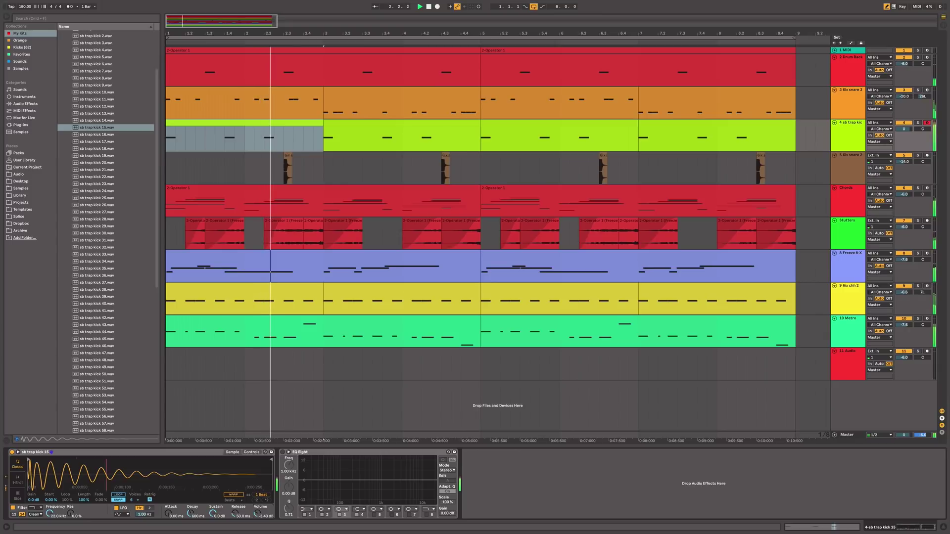
left_click(920, 124)
key("space")
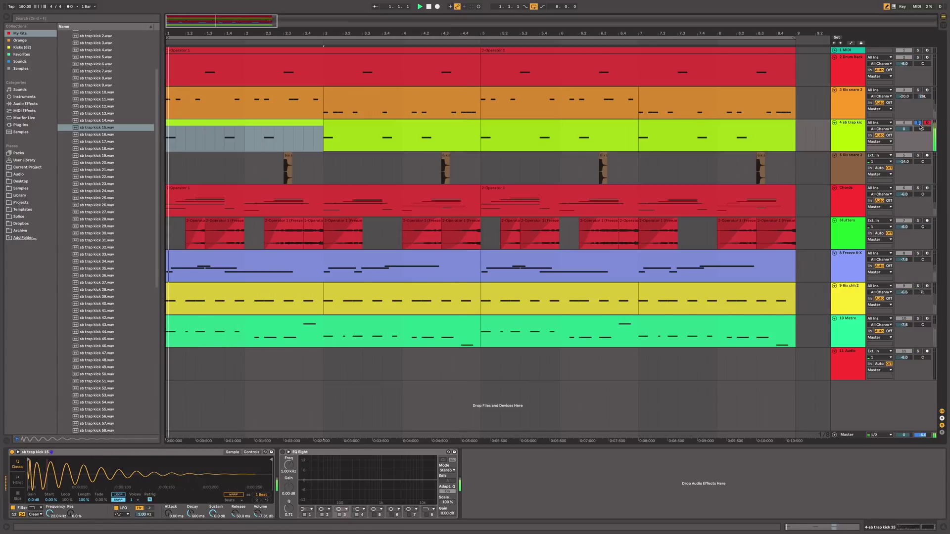
left_click(111, 456)
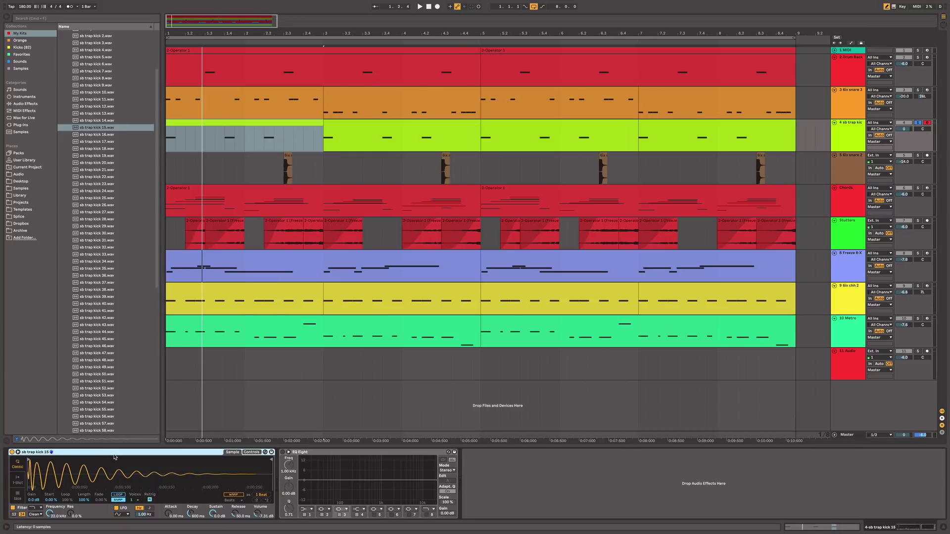
Step: Group the kick Simpler into an Instrument Rack, show its chains and add Operator as a second chain
key("super+g")
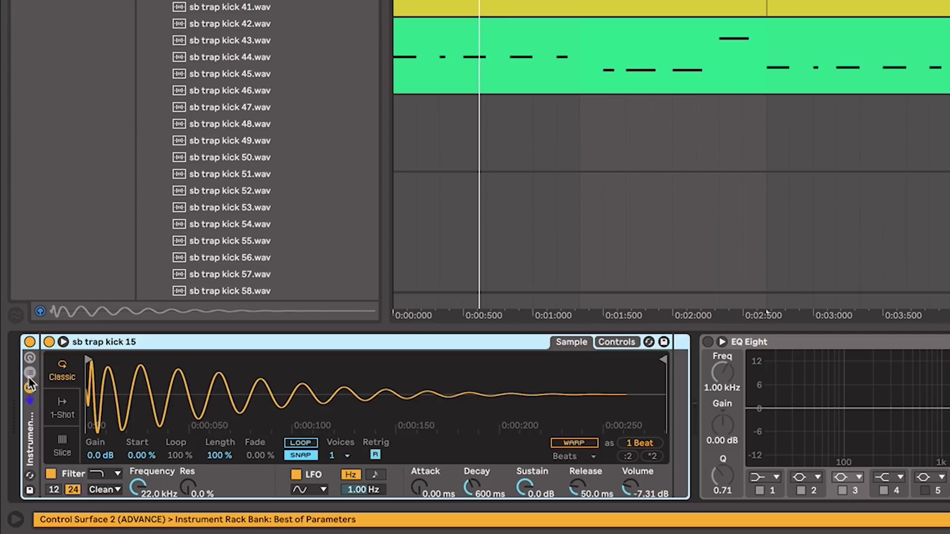
left_click(30, 372)
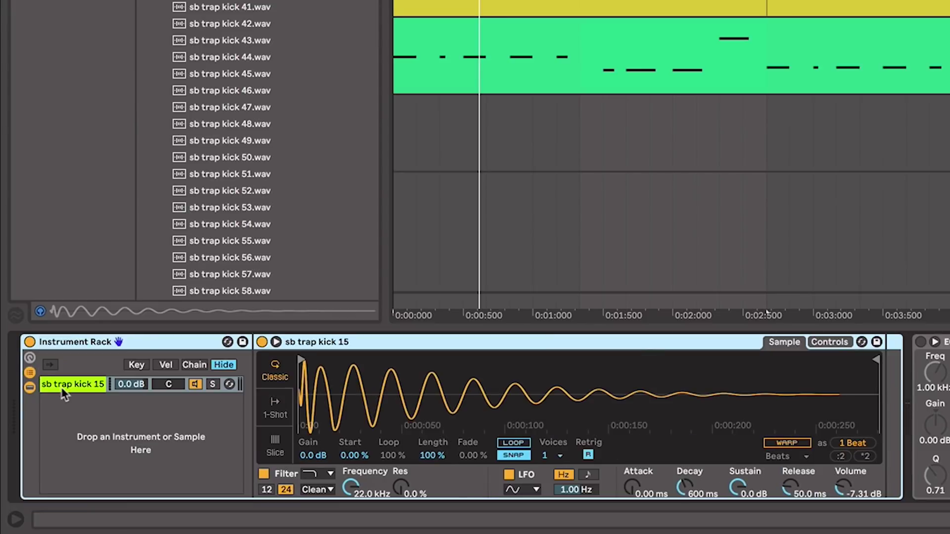
left_click(98, 421)
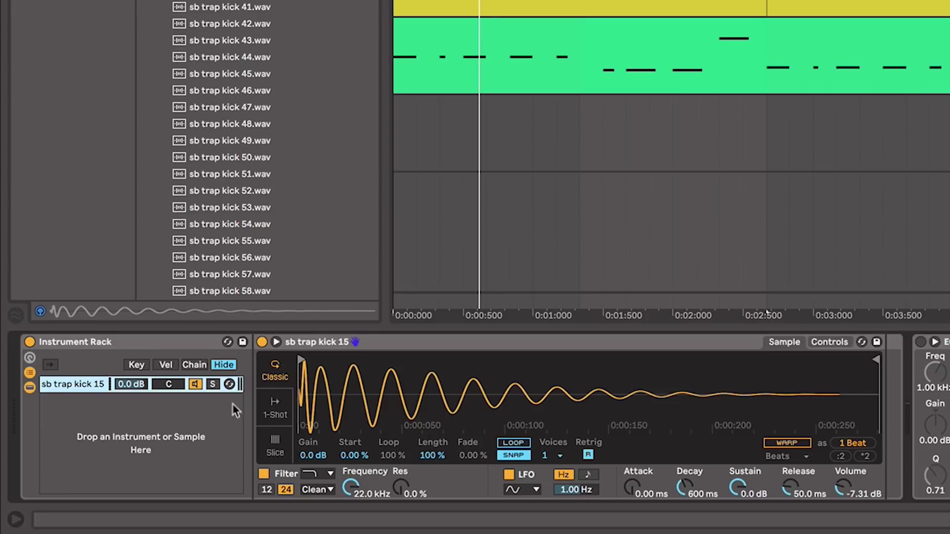
key("ctrl+f")
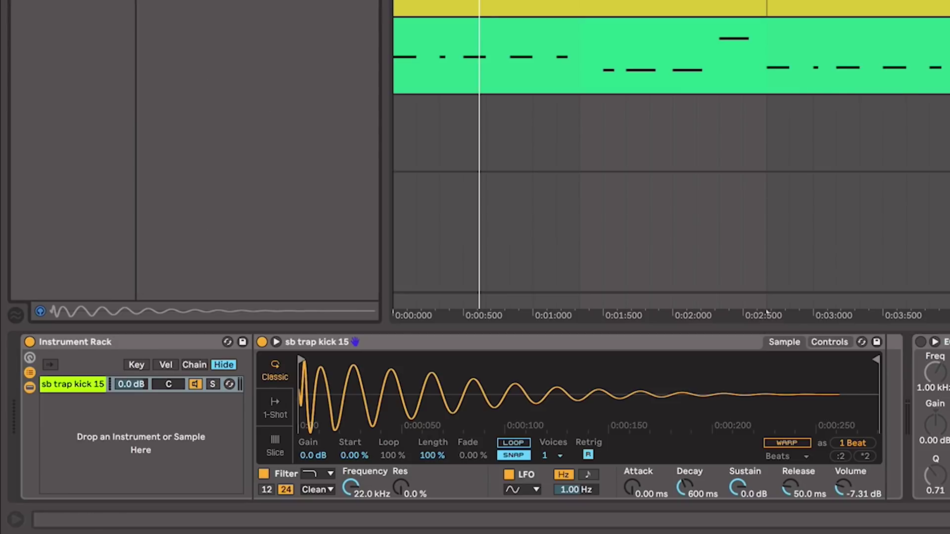
left_click_drag(198, 1, 173, 445)
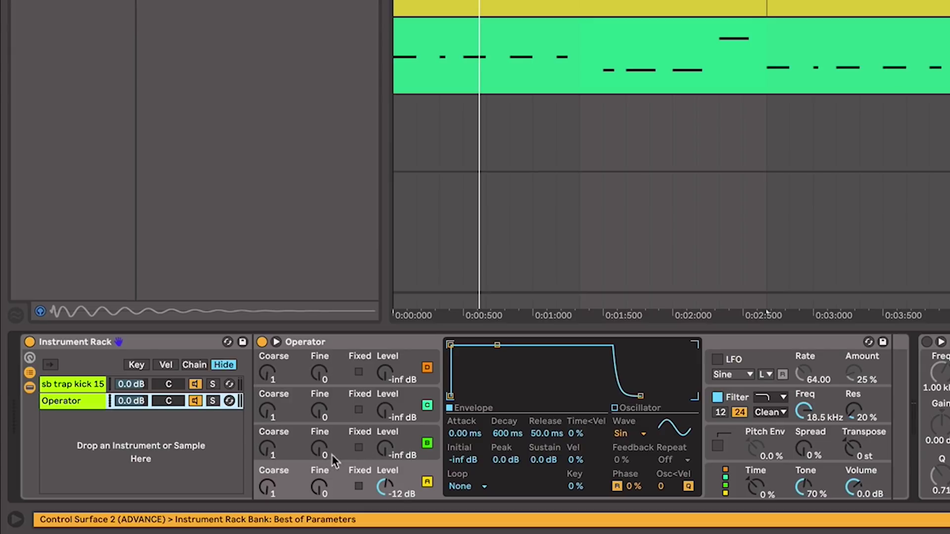
Step: Set Operator's oscillator A to Noise White and shape its envelope with a short decay and -inf dB sustain
left_click(625, 434)
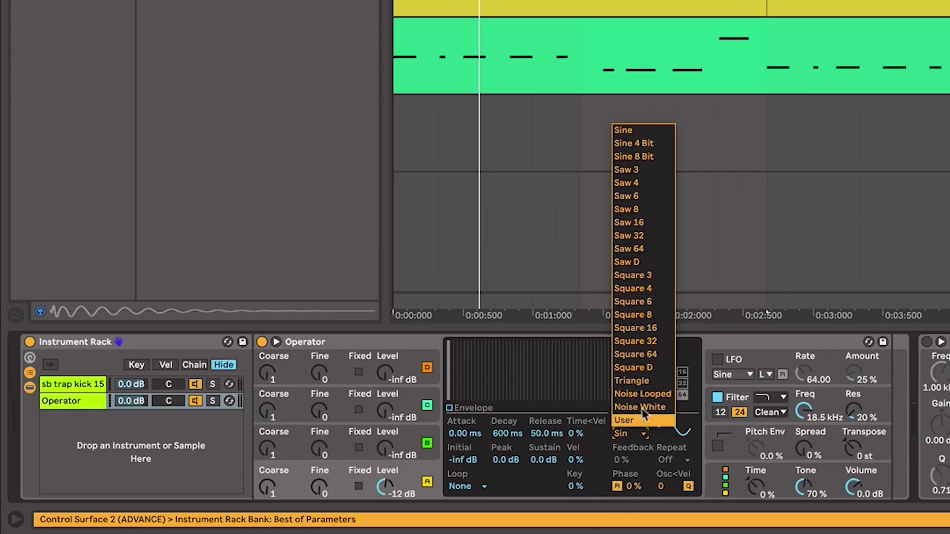
left_click(649, 413)
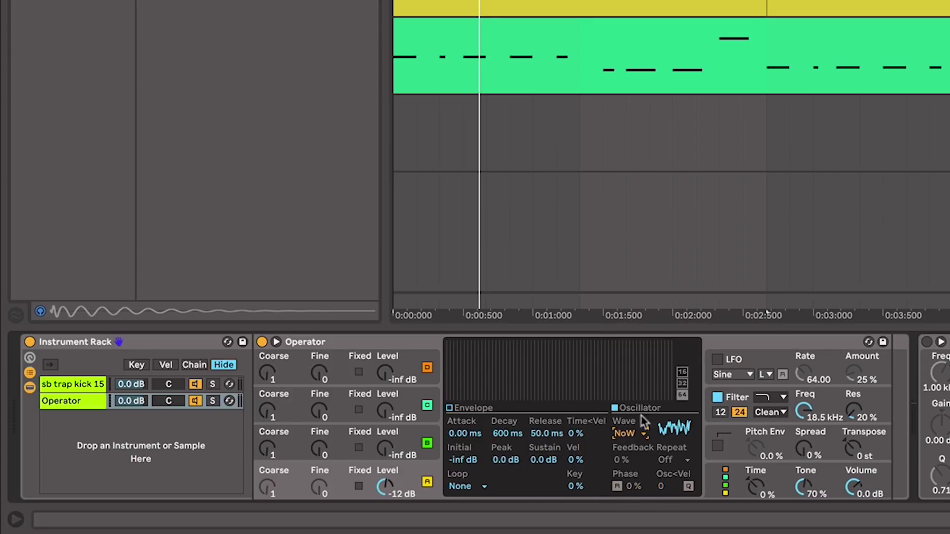
left_click(616, 437)
left_click(626, 440)
left_click(472, 411)
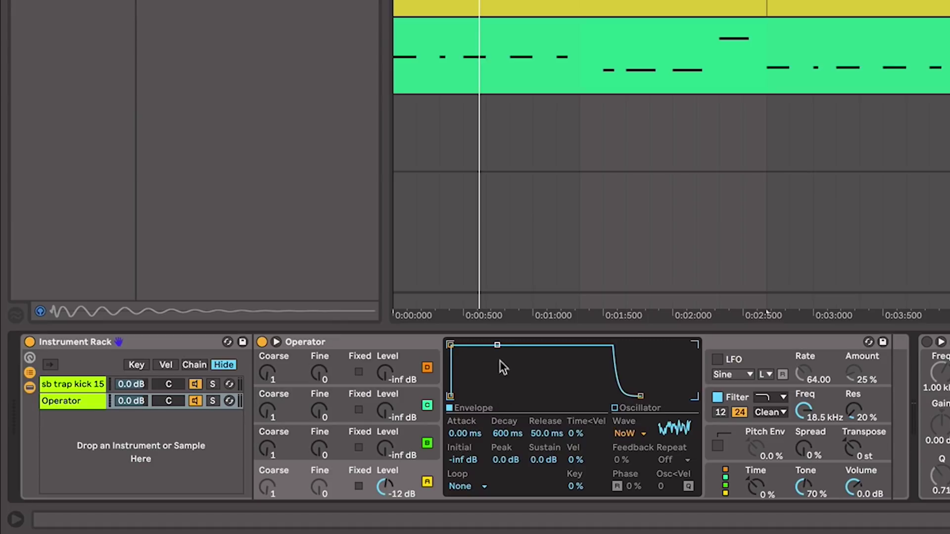
left_click_drag(499, 346, 502, 396)
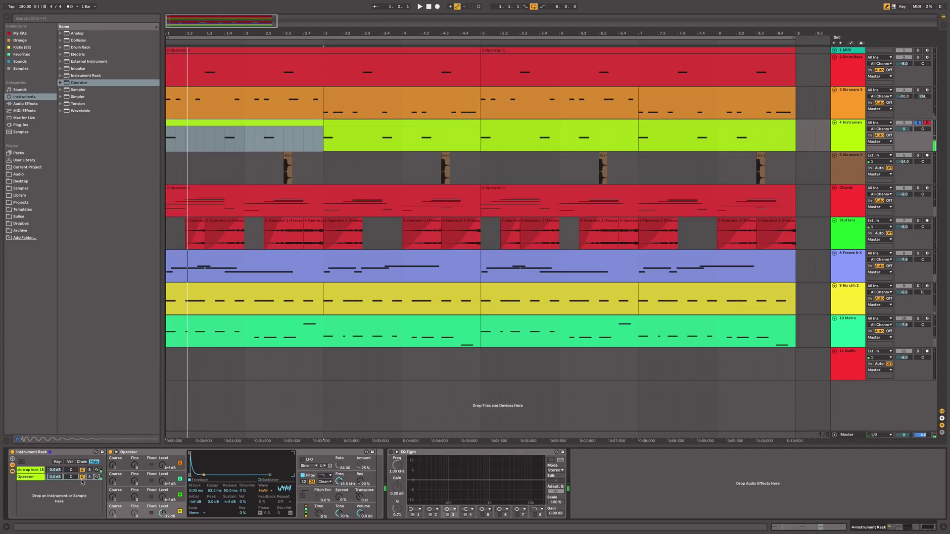
Step: Solo the Operator chain during playback and open the choices for its filter type
left_click(91, 478)
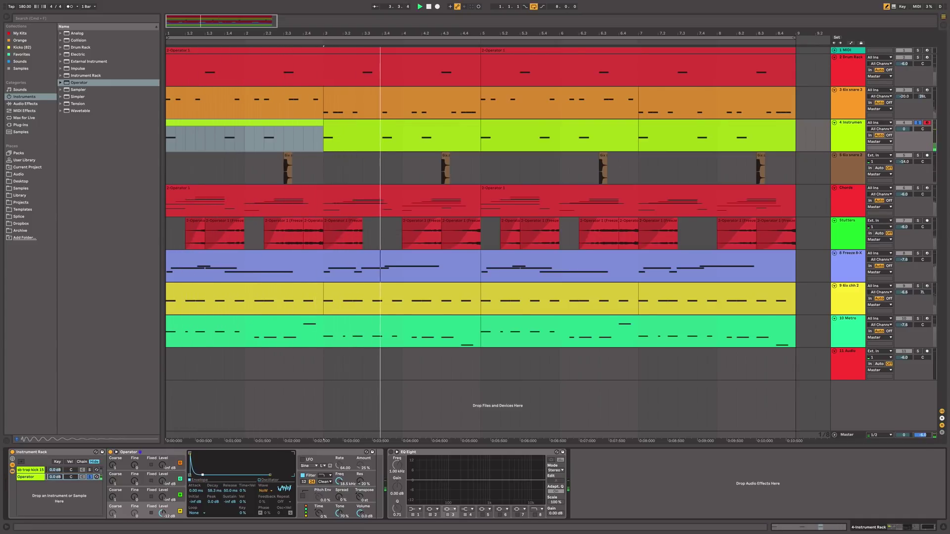
left_click(321, 476)
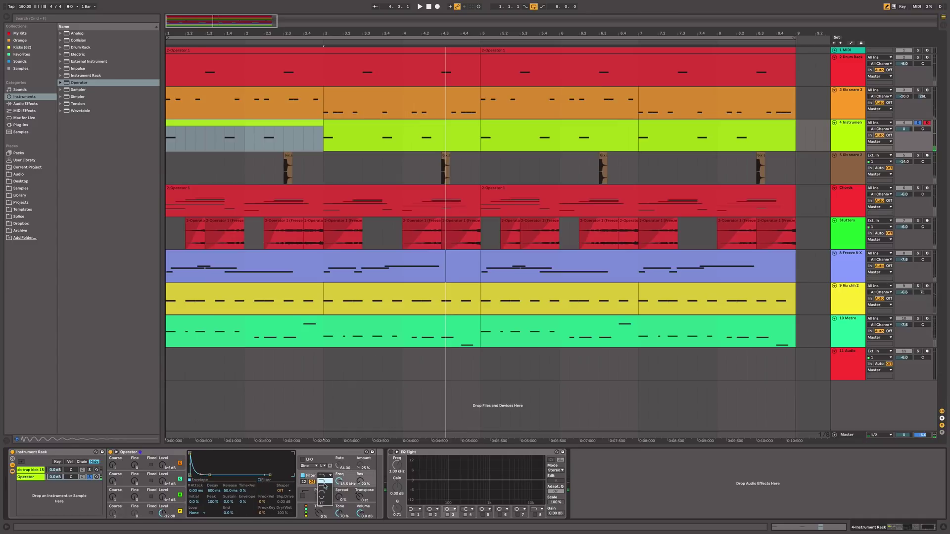
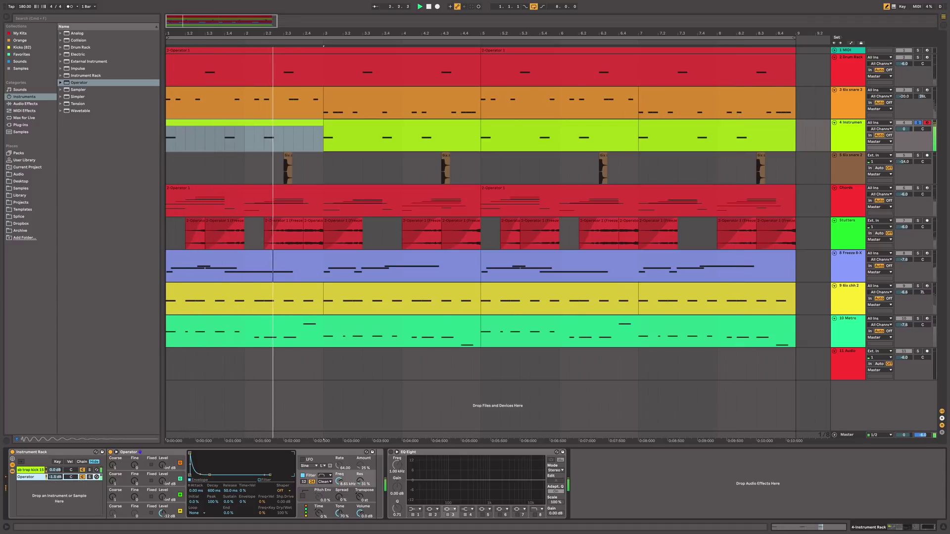
Step: Add a Saturator between the Instrument Rack and EQ Eight, set its curve to Medium Curve and play the beat
left_click(25, 104)
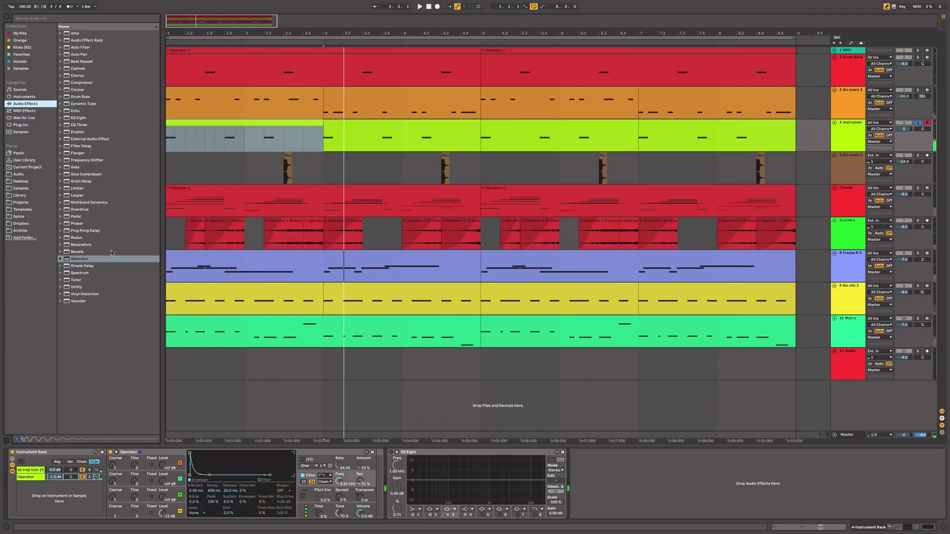
left_click(23, 471)
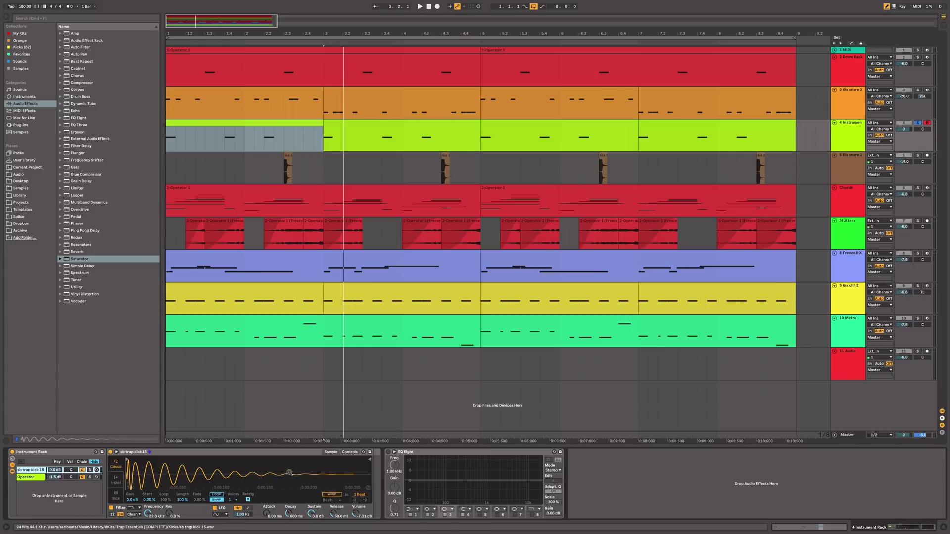
left_click_drag(84, 262, 391, 494)
left_click(418, 490)
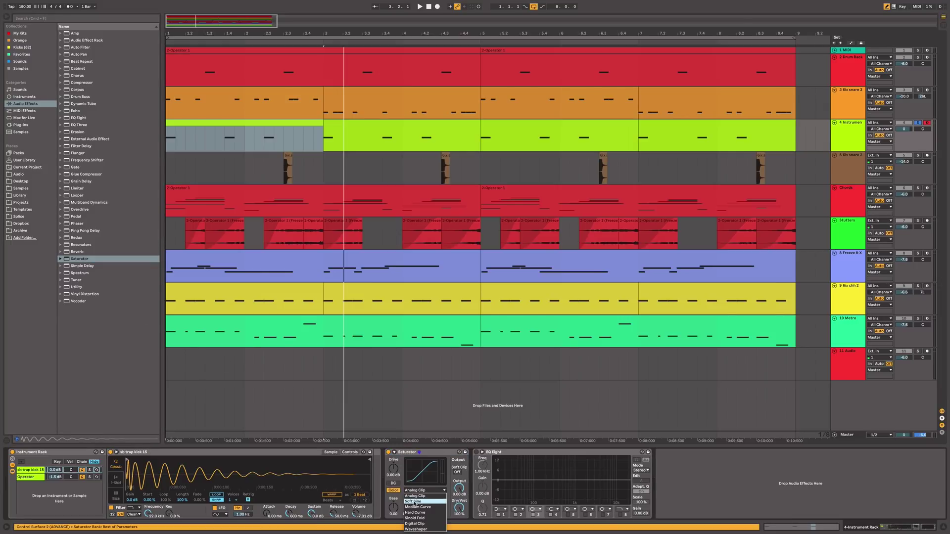
left_click(419, 506)
key("space")
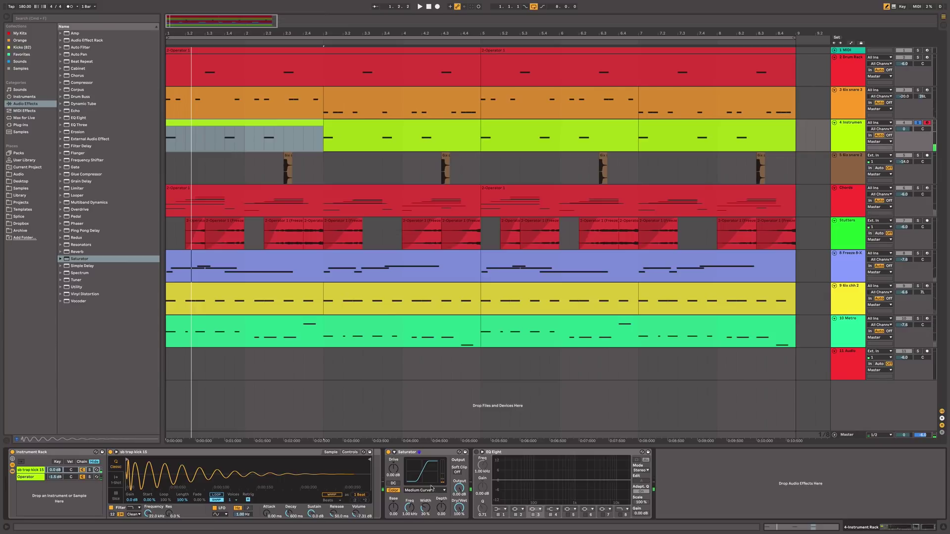
Step: Lower the Operator noise chain's volume while the beat plays and adjust its filter frequency
left_click(56, 481)
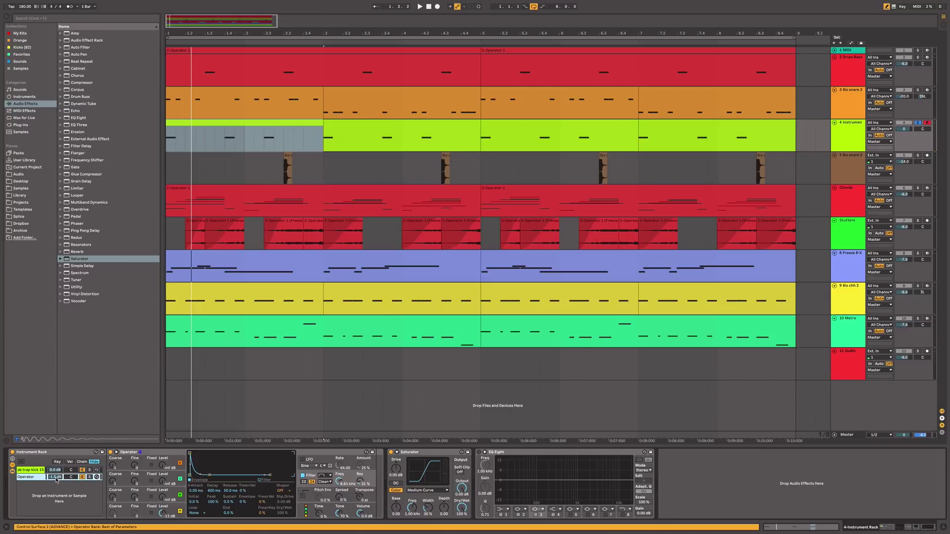
left_click_drag(56, 480, 59, 480)
key("space")
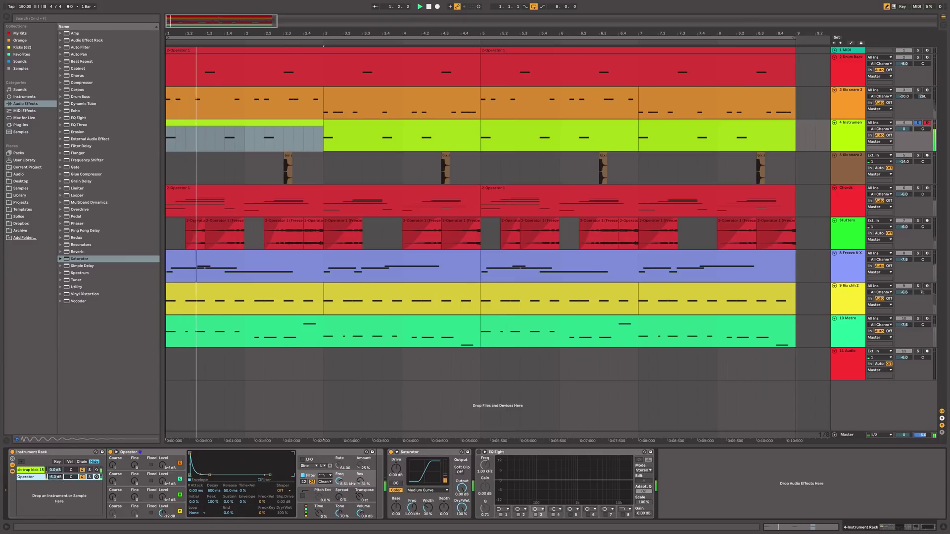
left_click_drag(60, 478, 59, 479)
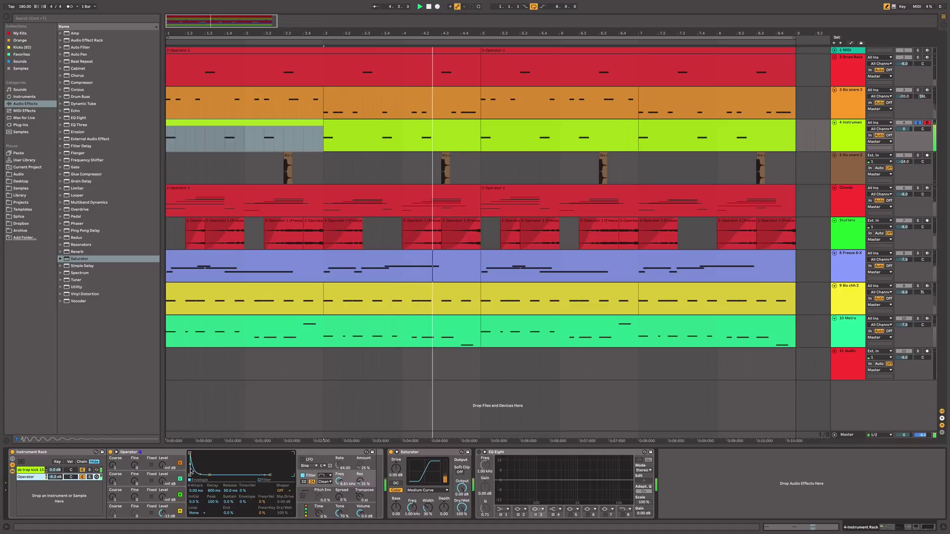
left_click_drag(56, 477, 56, 476)
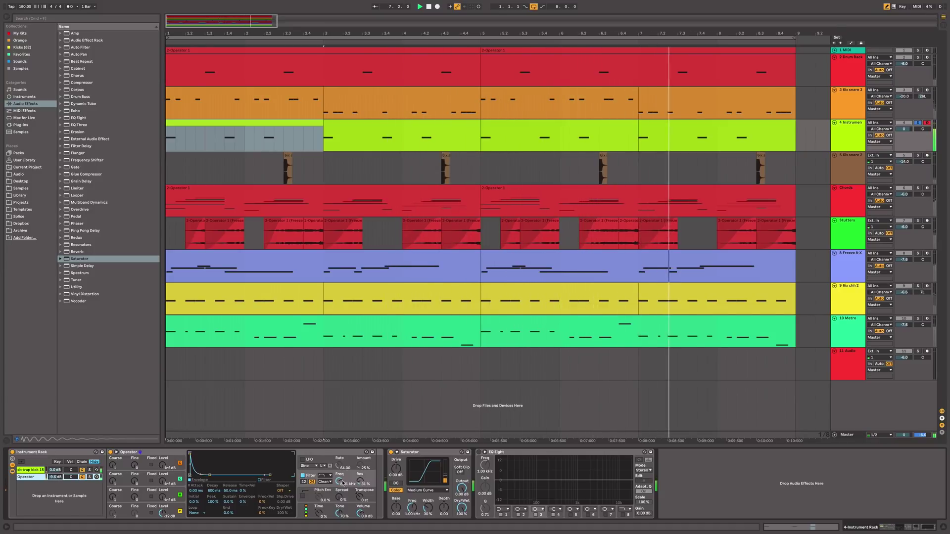
left_click_drag(338, 481, 338, 484)
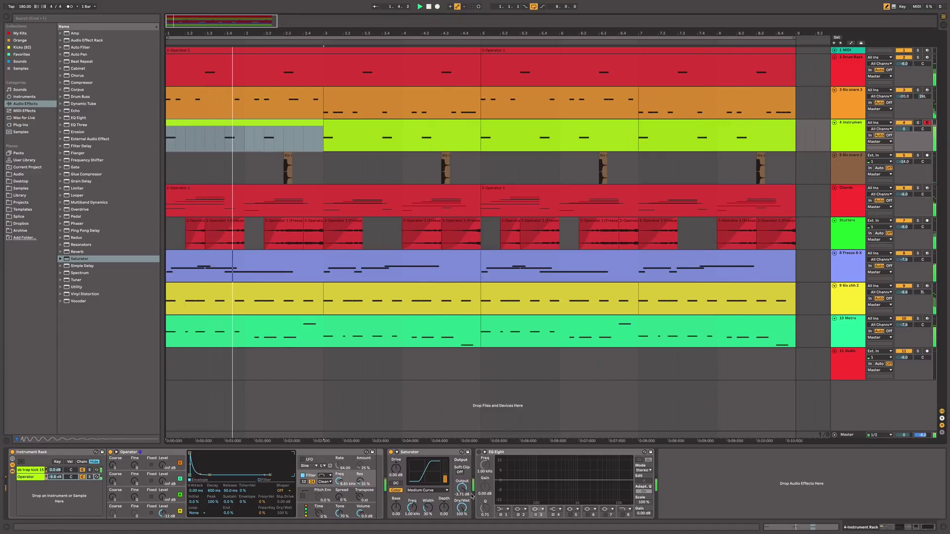
Step: Set the Saturator's output to -2.00 dB and lower the Operator noise chain's volume further against the full beat
left_click_drag(461, 488, 461, 490)
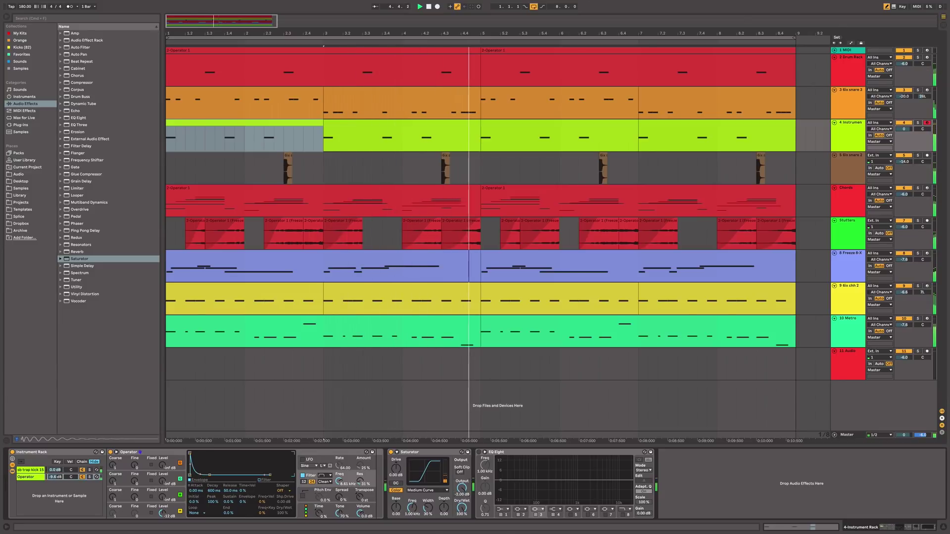
left_click(55, 477)
left_click_drag(53, 480, 54, 495)
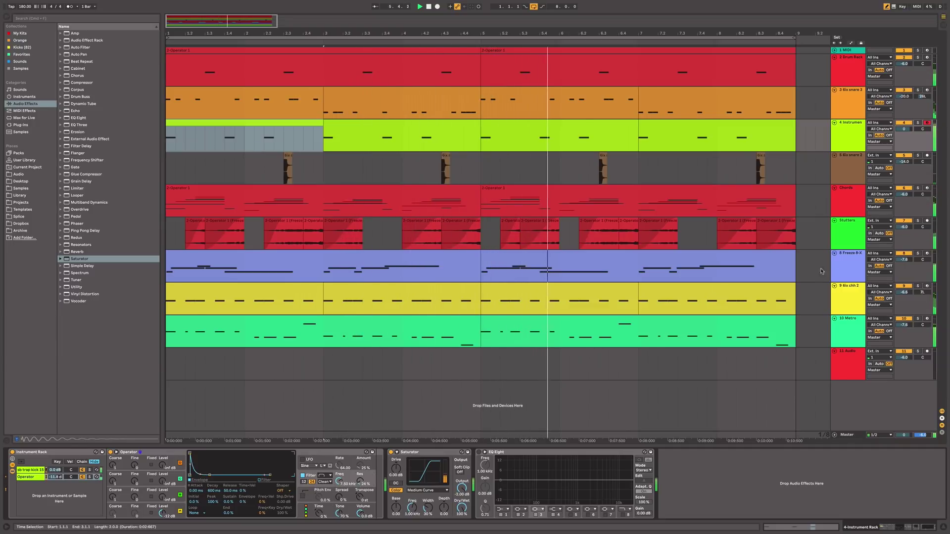
Step: Rename the Instrument Rack track as Kick
left_click(857, 136)
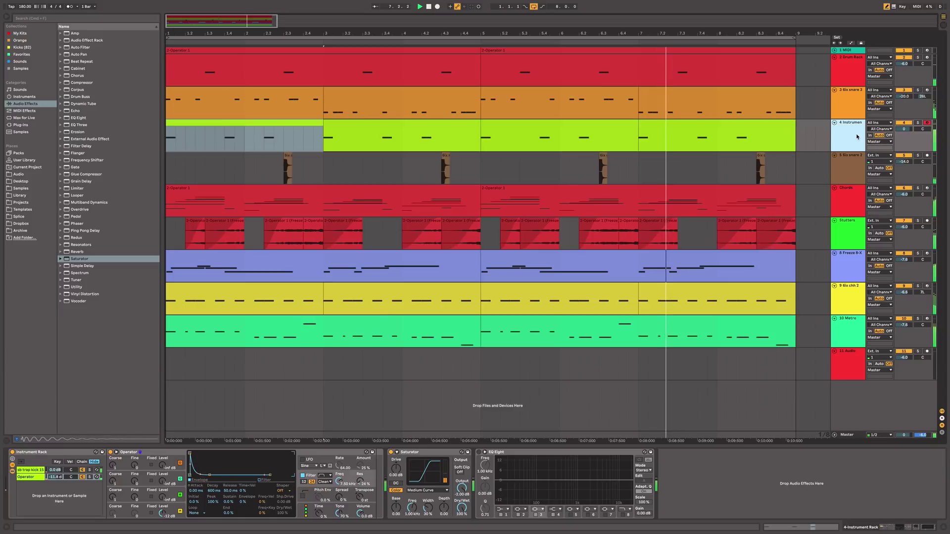
key("super+r")
type("Kiv")
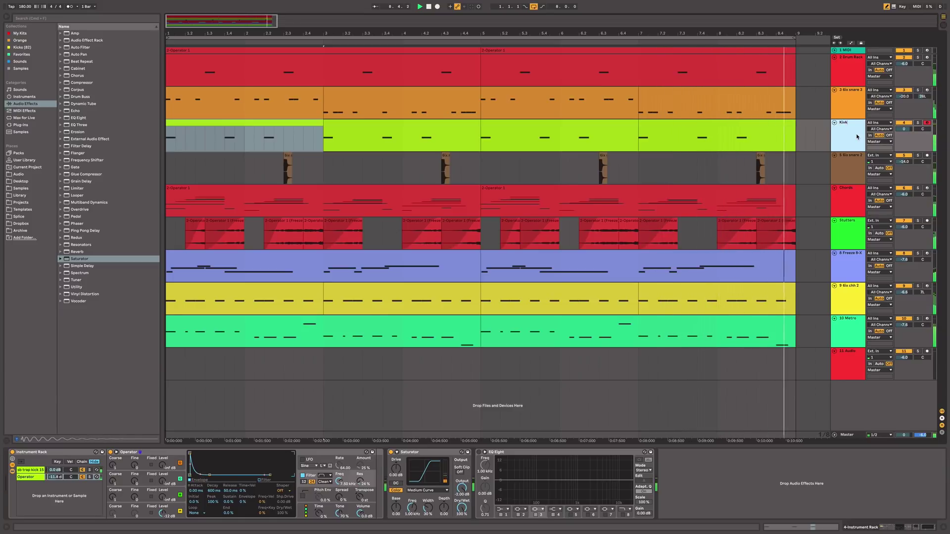
Step: Stop playback, select the kick clips across bars 1 to 8 and duplicate that time range on all tracks
left_click(724, 124)
key("space")
left_click(290, 125, "shift")
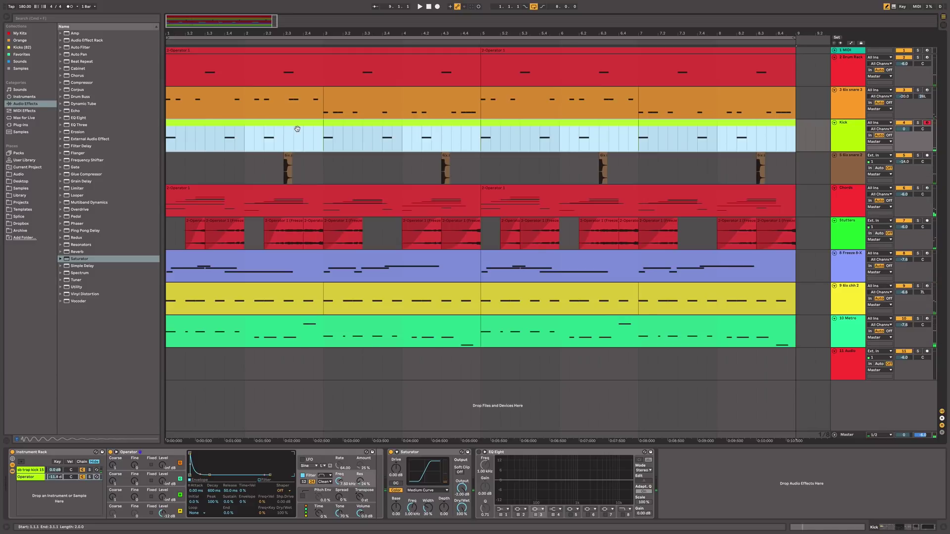
key("super+shift+d")
left_click_drag(432, 32, 444, 15)
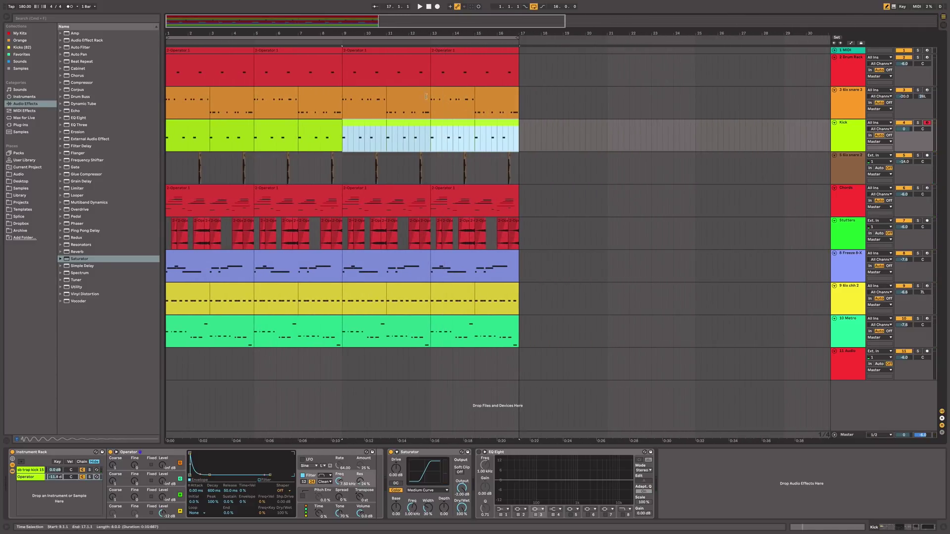
Step: Select all clips in the duplicated section from bar 9 to bar 17 and color them blue
left_click(367, 55)
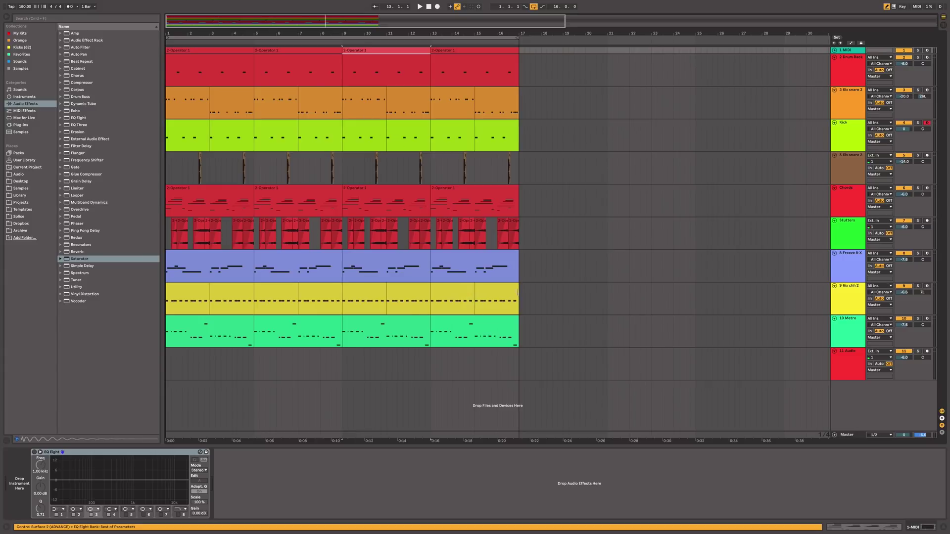
left_click(508, 329, "shift")
right_click(508, 329)
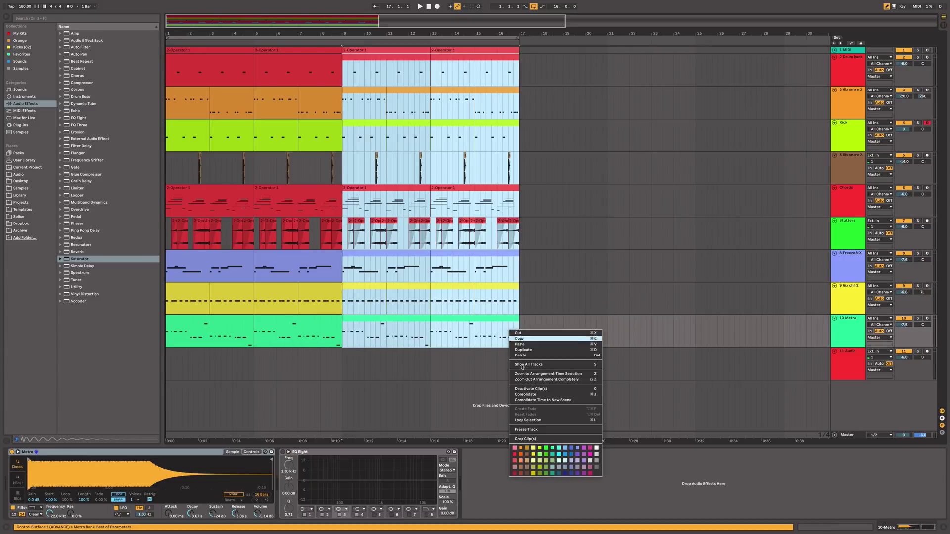
left_click(565, 452)
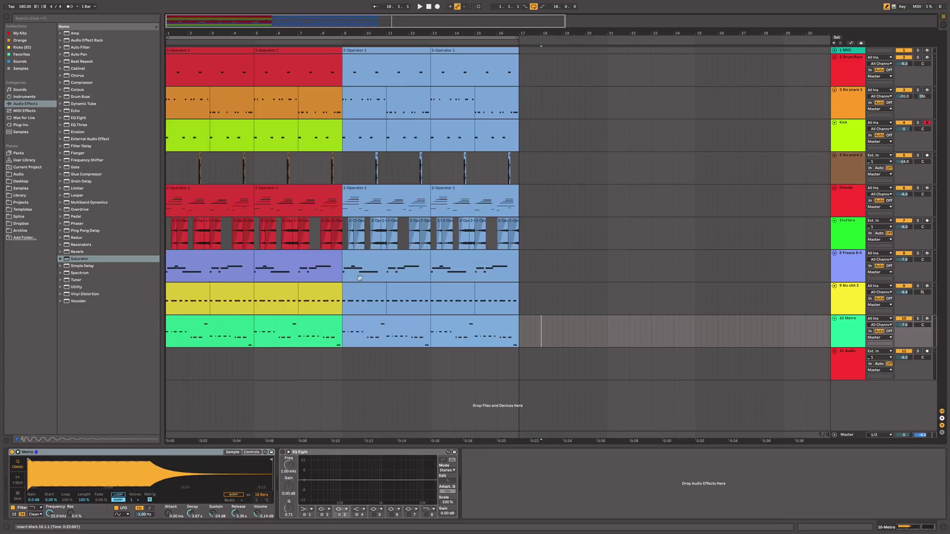
Step: Play briefly from bar 9 and delete the closed hi-hat clips in the blue section
left_click(368, 188)
key("space")
key("space")
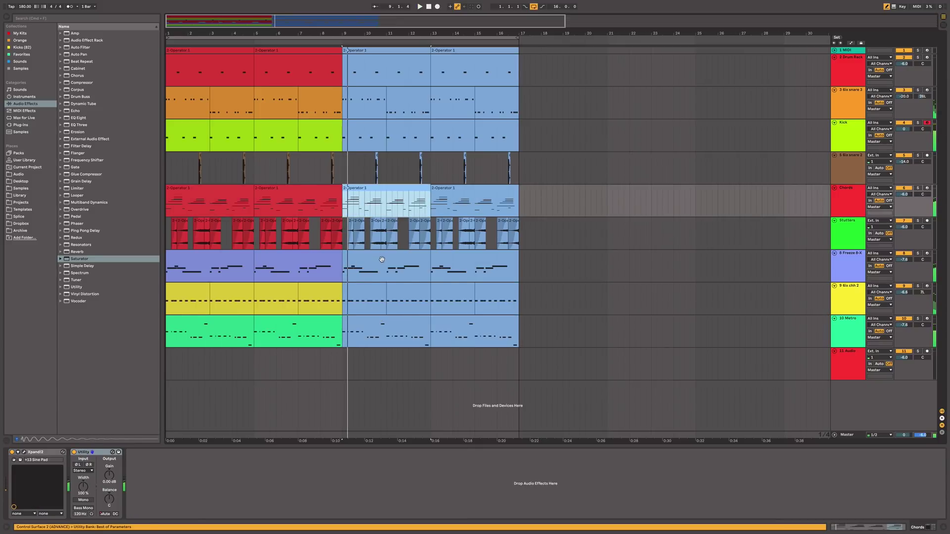
left_click(359, 298)
left_click(363, 290)
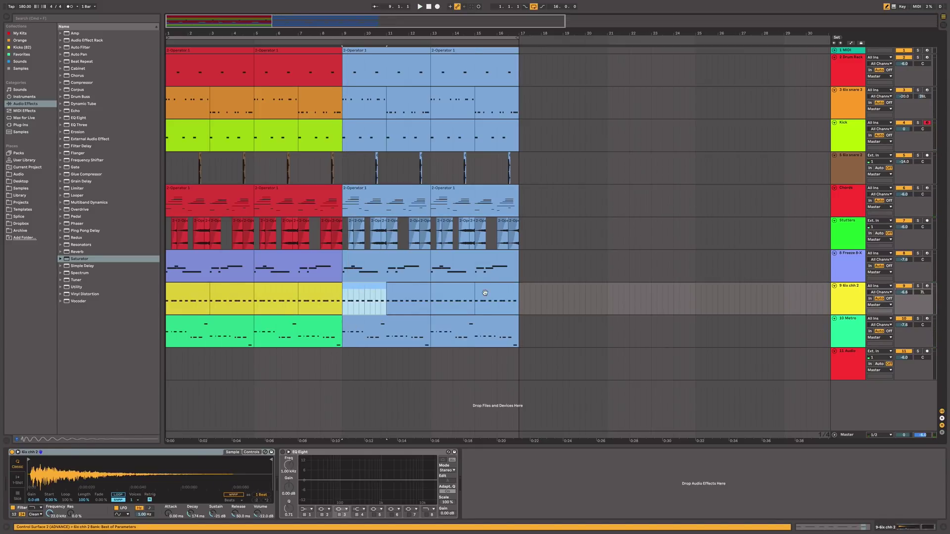
left_click(485, 293, "shift")
key("Delete")
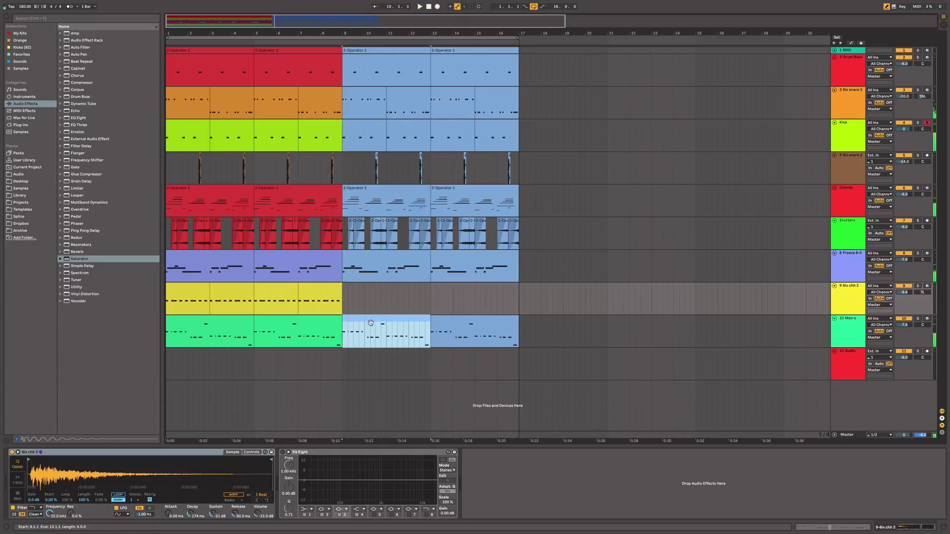
Step: Transpose all notes of the Metro clip at bar 9 up one octave
double_click(356, 330)
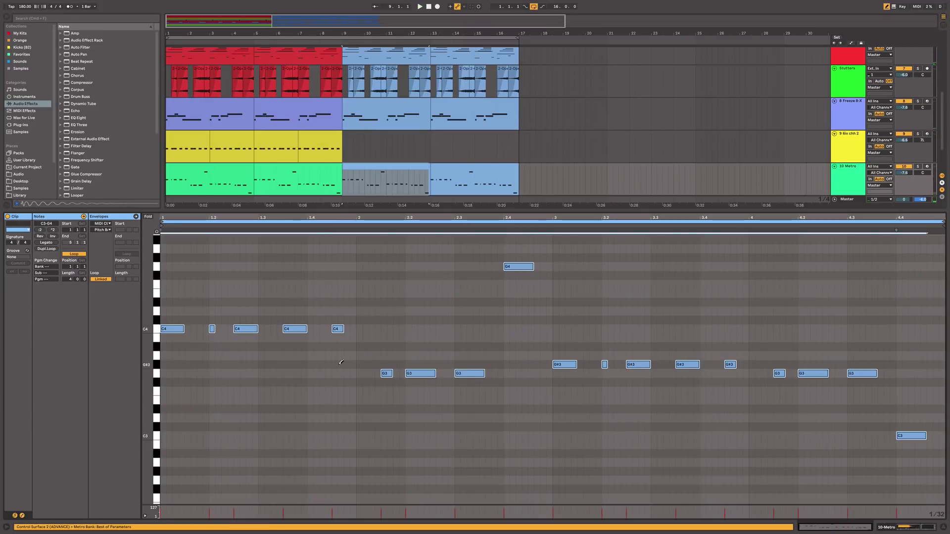
key("ctrl+a")
key("shift+Up")
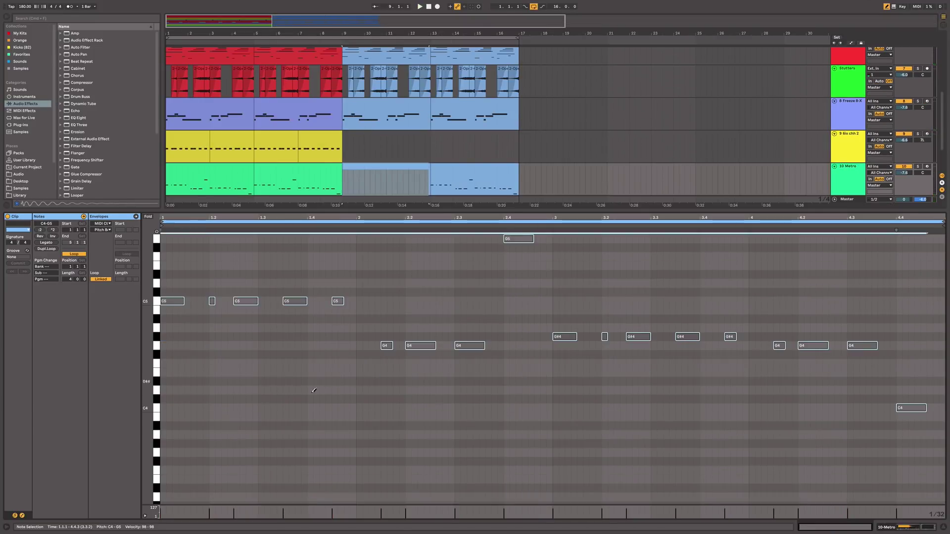
Step: Draw one-beat C4 notes at 1.1 and 1.4 in the Metro clip at bar 9, auditioning from bar 9
left_click(168, 410)
key("space")
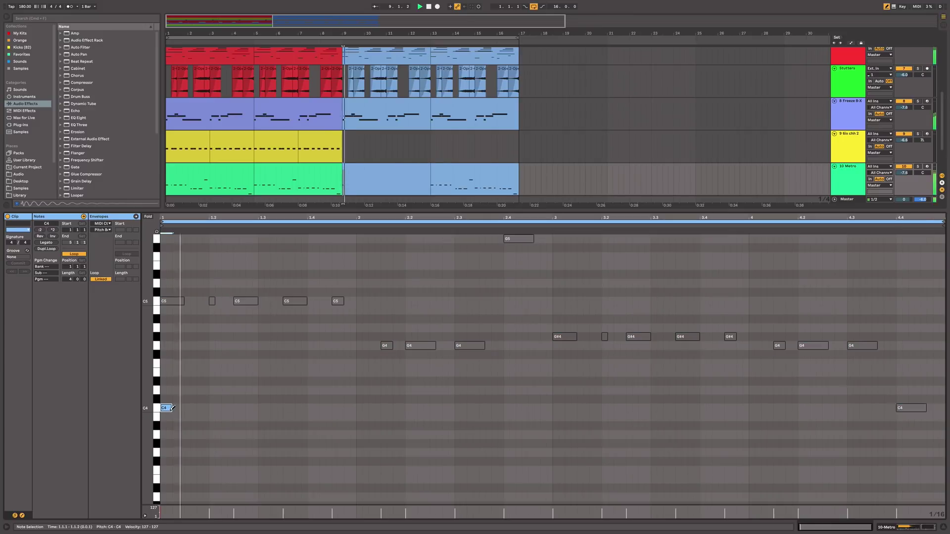
key("space")
left_click_drag(171, 409, 203, 408)
key("space")
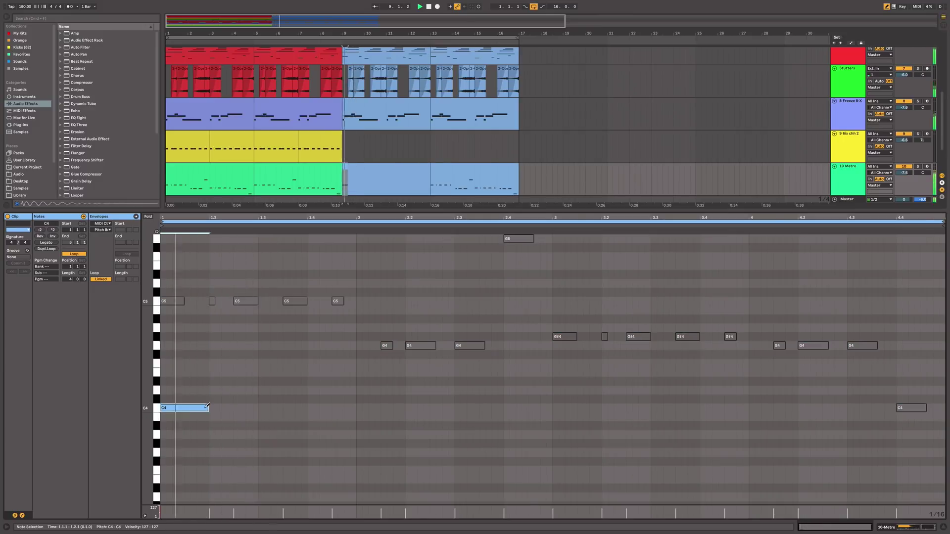
left_click(313, 408)
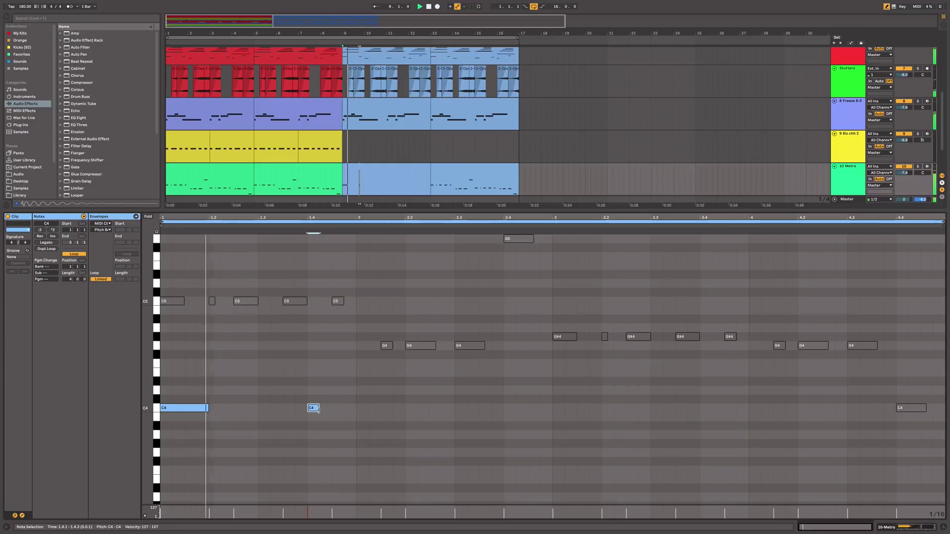
left_click_drag(313, 407, 354, 408)
key("space")
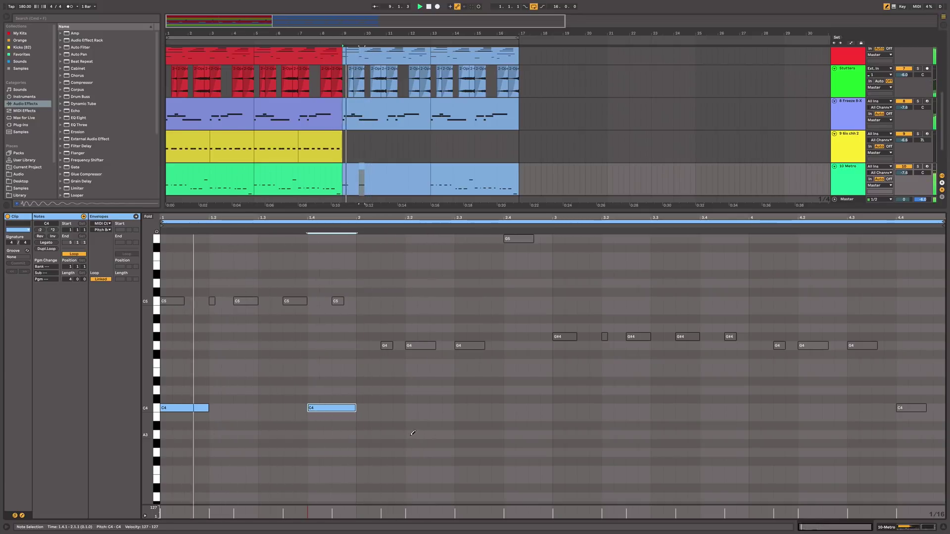
Step: Add a note five sixteenths long at 2.2 in the Metro clip, audition it and move it down to G3
left_click(410, 435)
key("space")
left_click_drag(417, 435, 464, 436)
key("space")
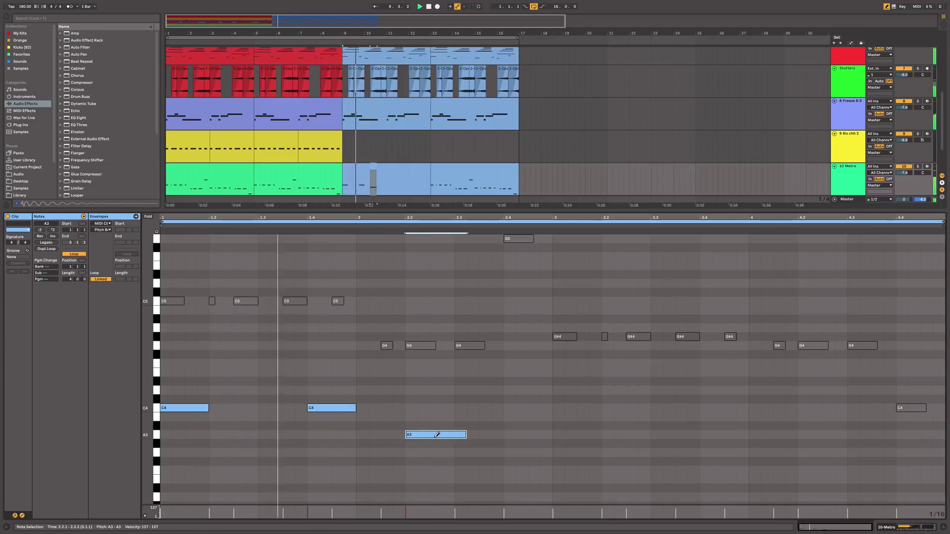
key("Down")
key("Down")
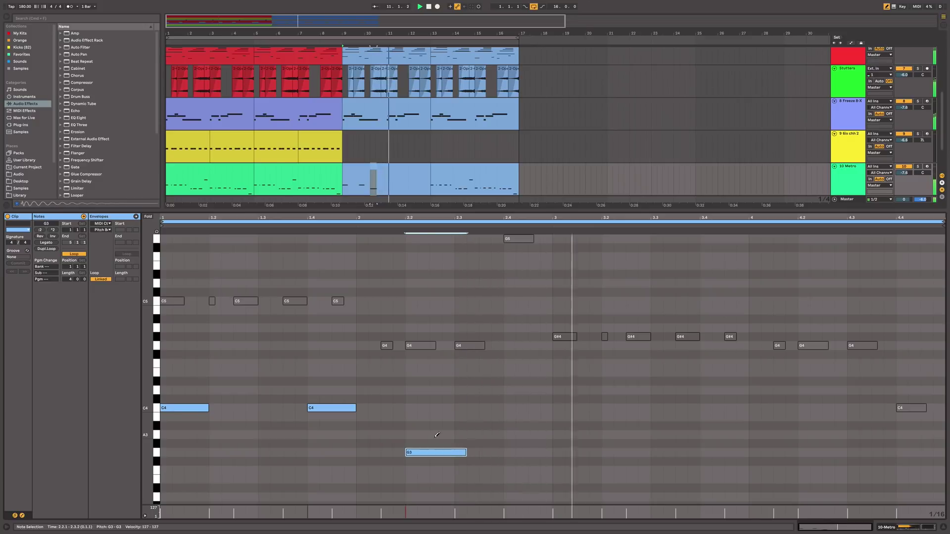
Step: Duplicate the three new notes to start at 3.1, move the two copied C4 notes down to G#3, and play from bar 9
scroll(561, 430, "up", 1)
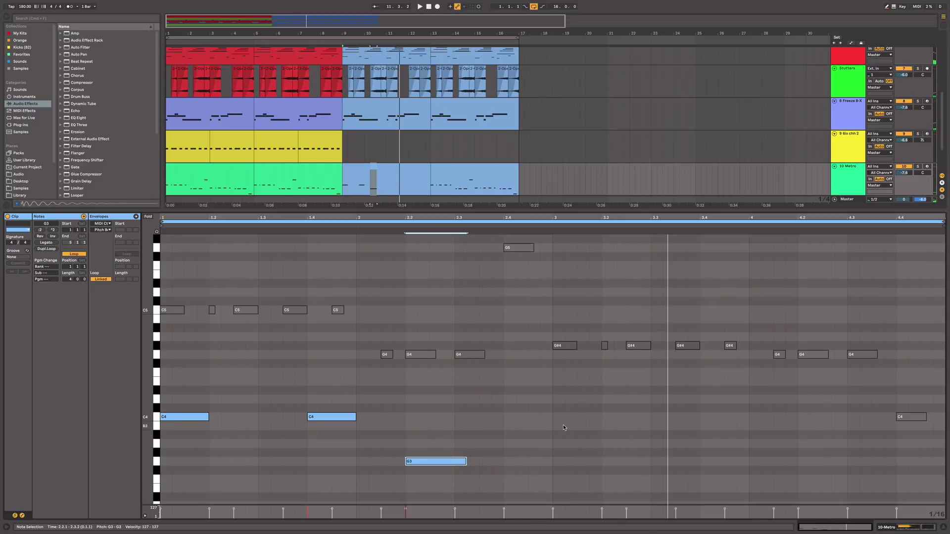
left_click_drag(545, 482, 185, 396)
key("super+d")
left_click(557, 428)
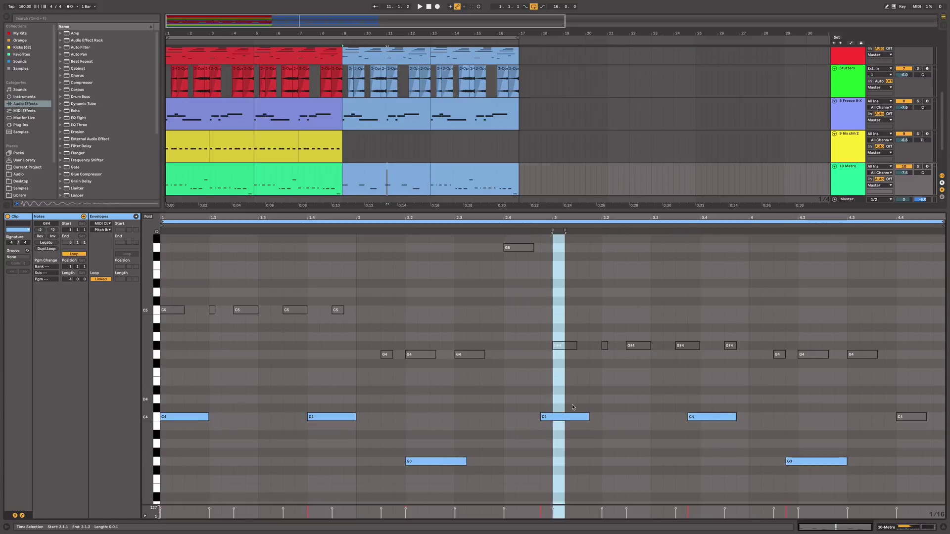
left_click_drag(571, 414, 755, 396)
left_click_drag(592, 423, 590, 453)
key("space")
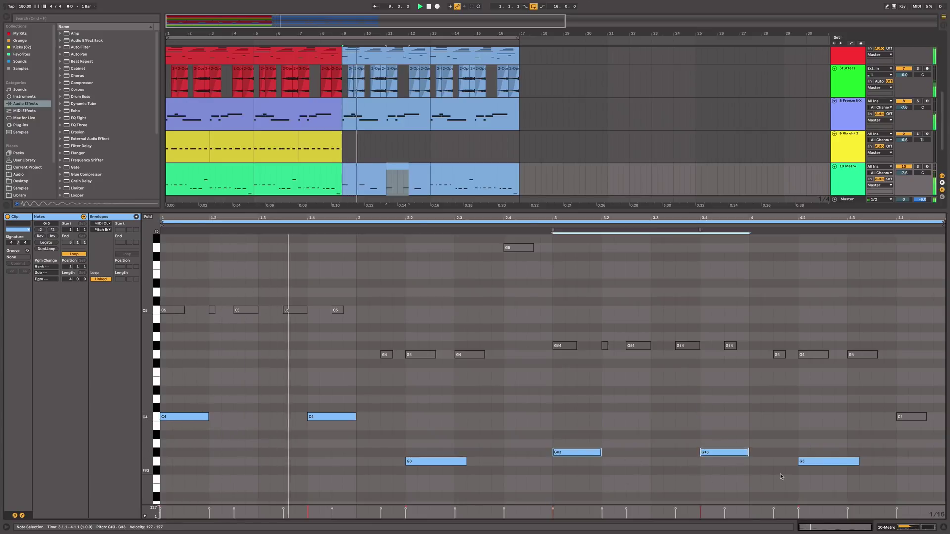
Step: Add a closing G3 note three sixteenths long at 4.4 in the Metro clip
key("super+d")
key("Delete")
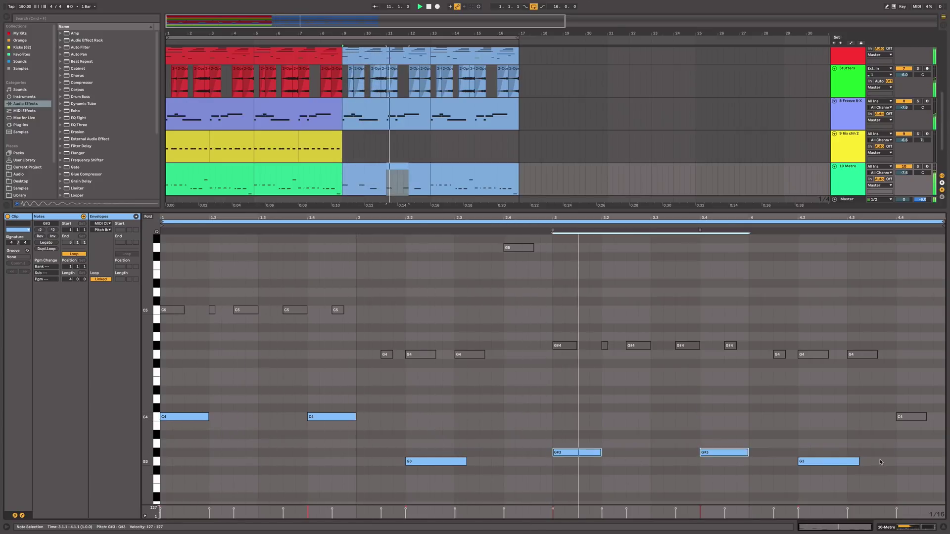
double_click(899, 463)
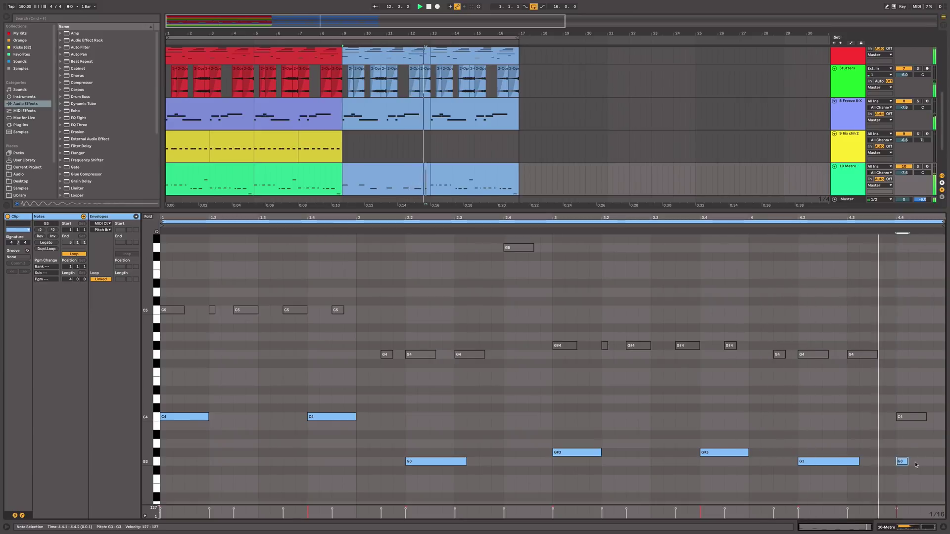
left_click_drag(908, 463, 933, 463)
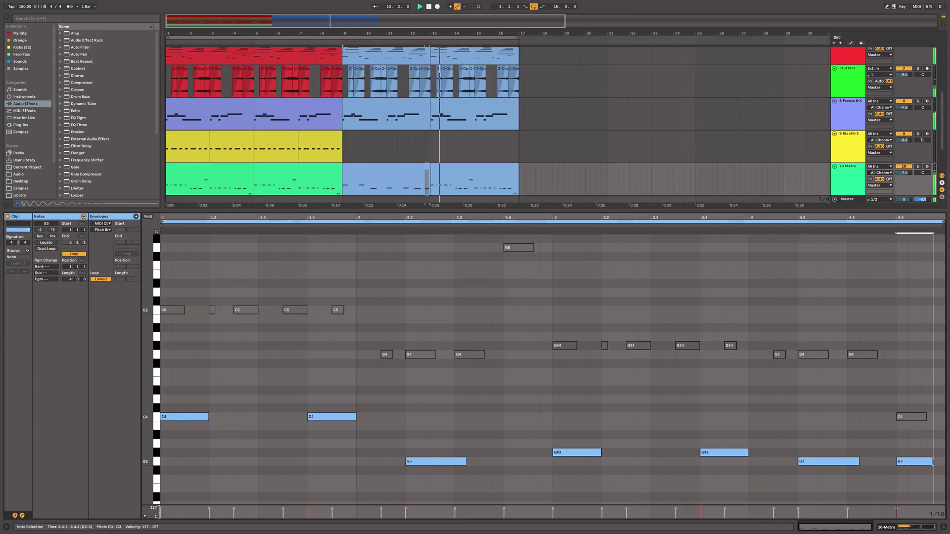
Step: Duplicate the edited Metro clip to bar 13 and copy the closed hi-hat clips of bars 1 to 8 onto bars 9 to 16
left_click(385, 174)
key("super+d")
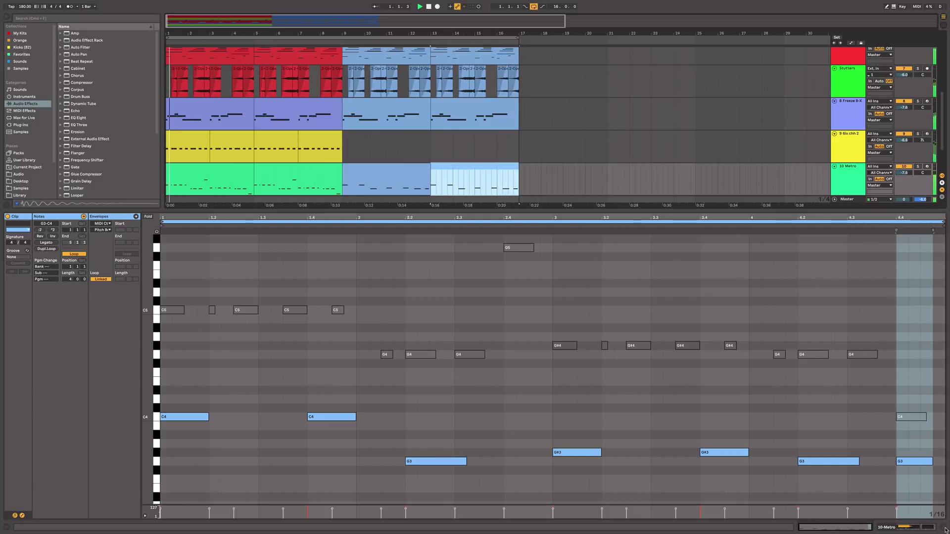
left_click(945, 529)
left_click(196, 301)
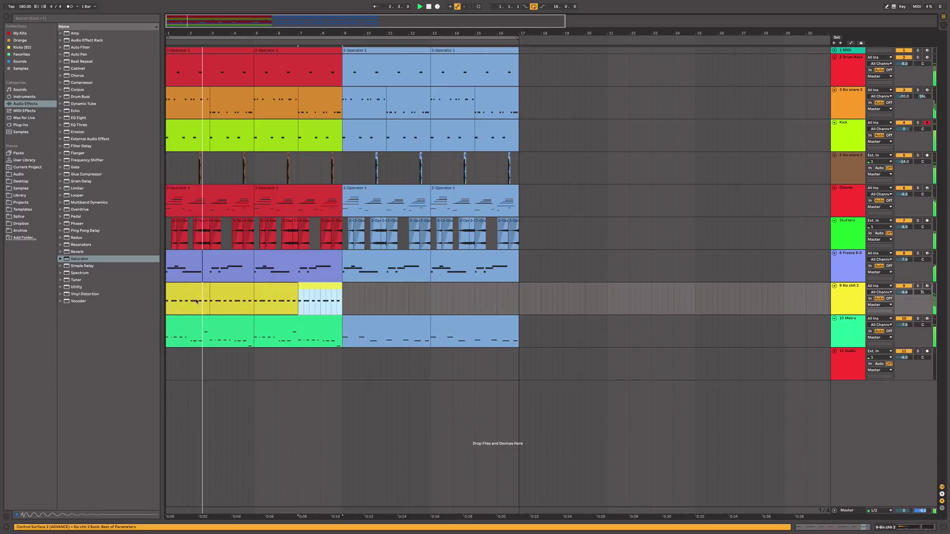
left_click(197, 301)
key("super+d")
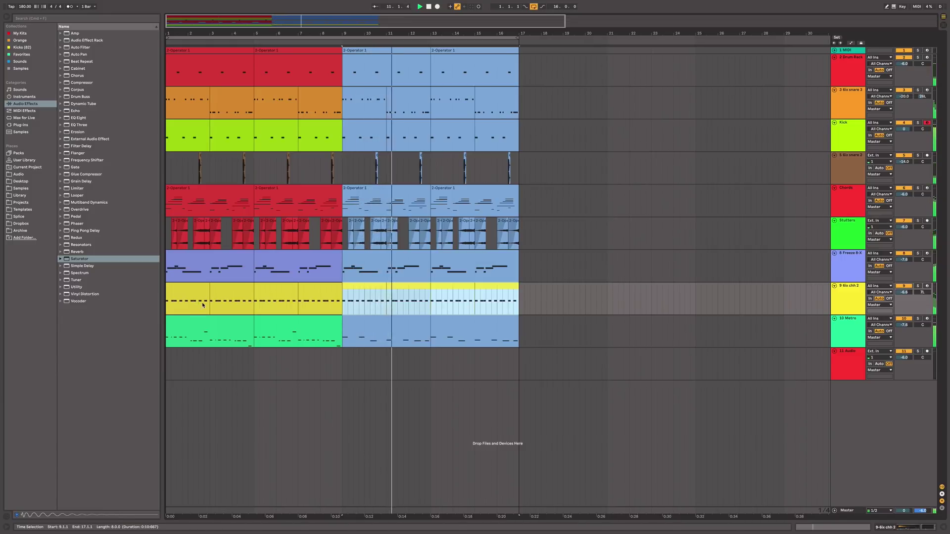
Step: Deactivate the track 3 and Freeze clips in bars 9 to 16, plus the short Stutters clips near bars 9, 10, 13 and 14
left_click(365, 96)
left_click(502, 95, "shift")
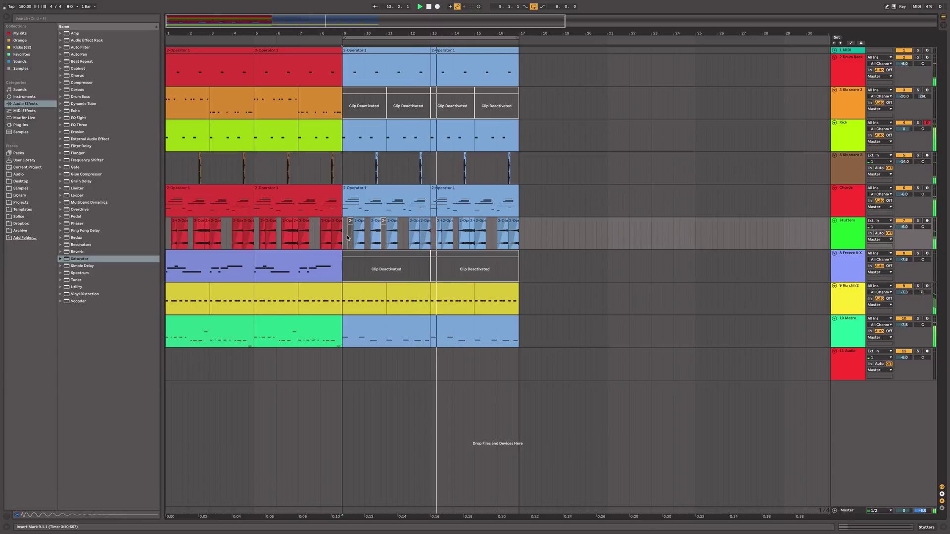
left_click(438, 227)
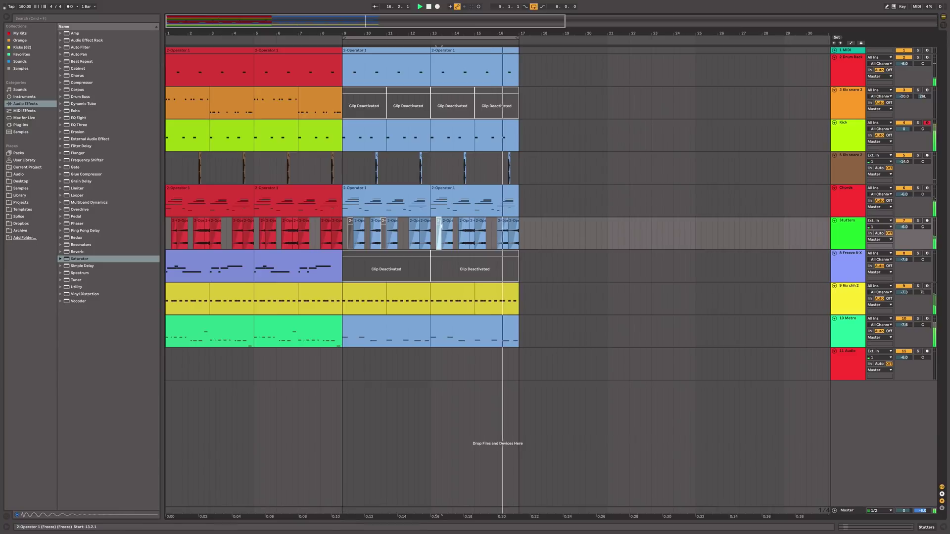
left_click(466, 225)
left_click(438, 225)
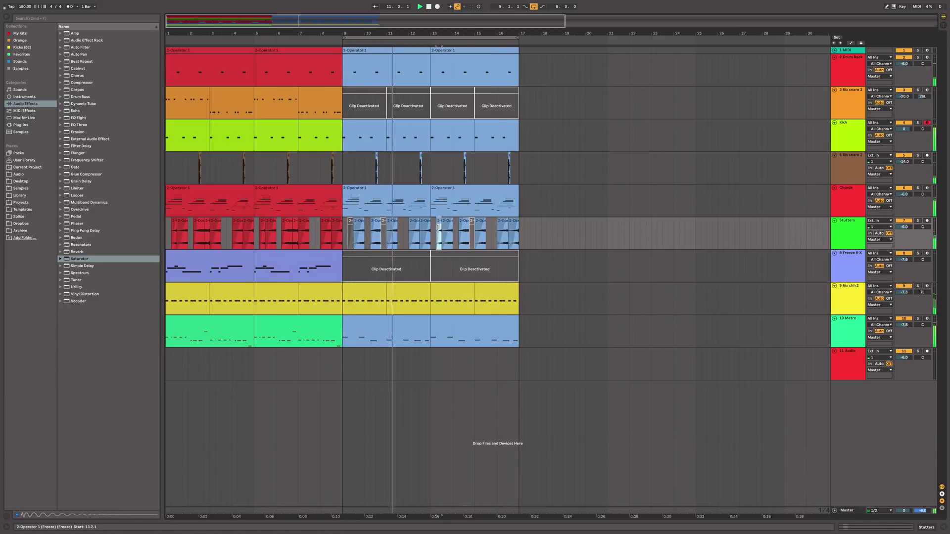
Step: Add a Chorus effect to the Stutters track, set its Dry/Wet to 100 % and reduce its modulation rate
double_click(848, 227)
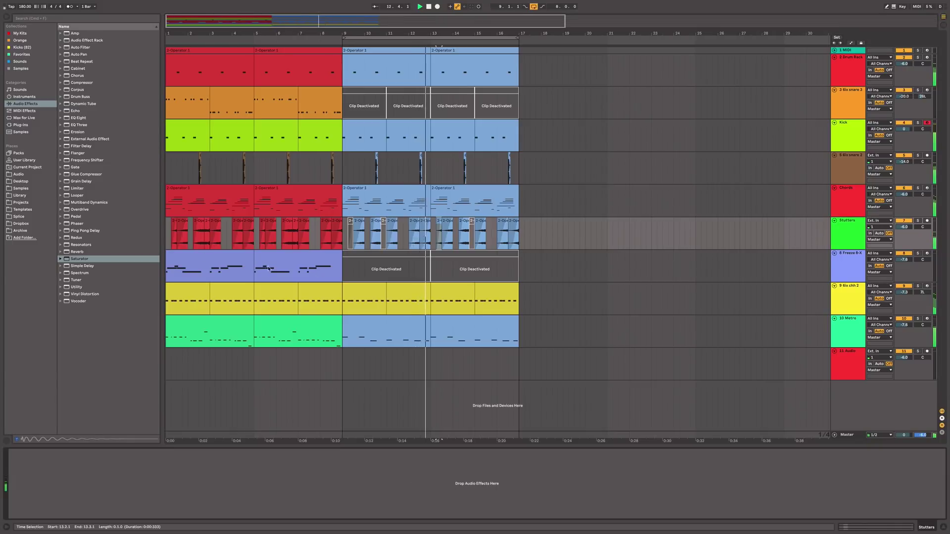
key("space")
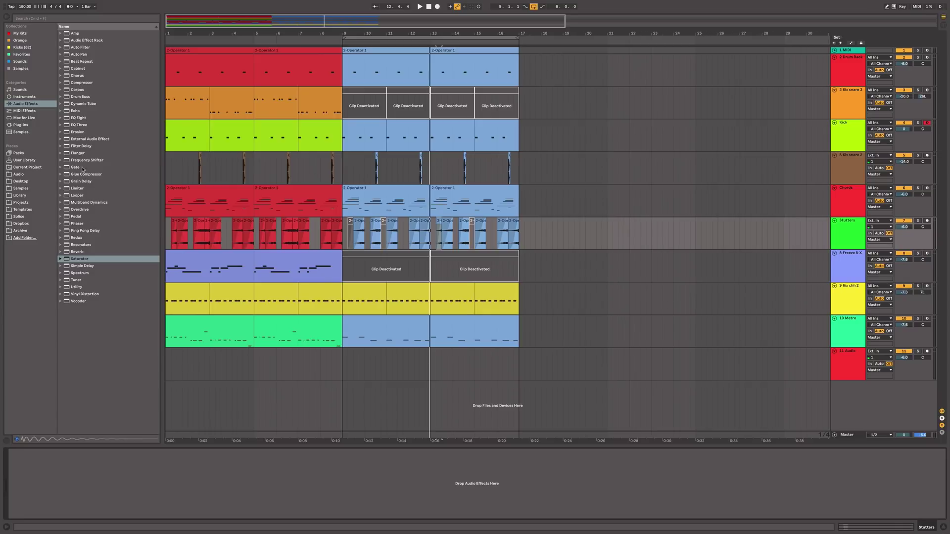
left_click_drag(77, 75, 64, 470)
key("space")
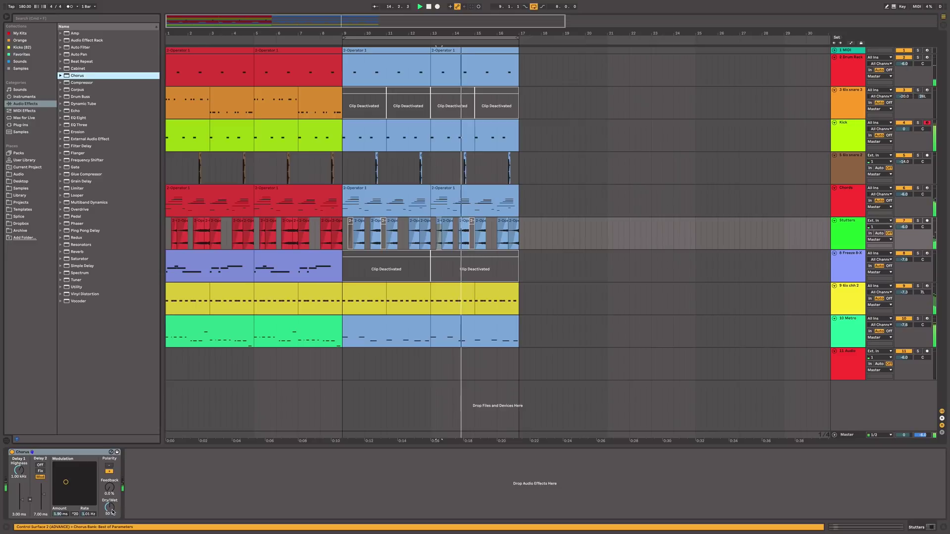
left_click_drag(109, 507, 60, 482)
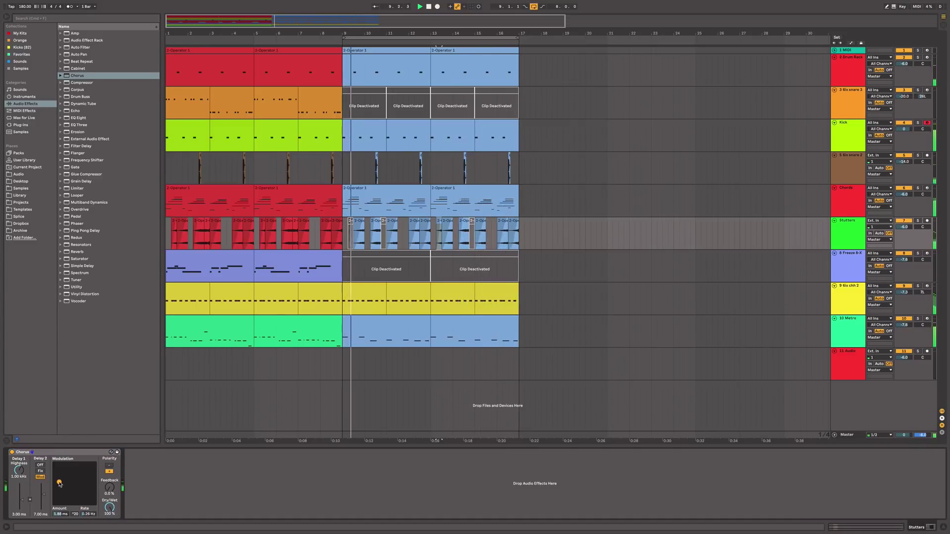
Step: Insert the OTT preset of Multiband Dynamics before the Chorus on the Stutters track
left_click(62, 203)
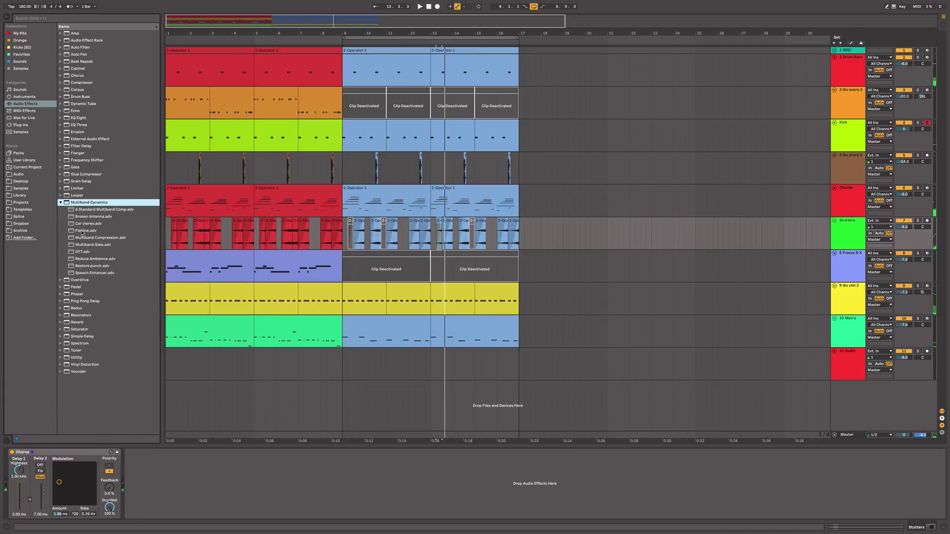
left_click_drag(85, 251, 83, 468)
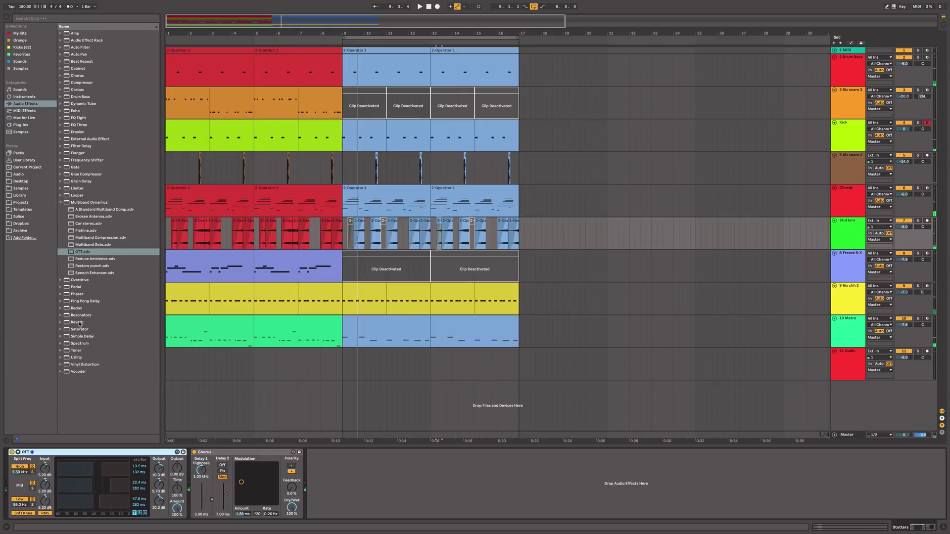
Step: Insert a Reverb between OTT and Chorus on the Stutters track, with 1.84 s decay, 47% dry/wet and the high cut turned off
left_click_drag(79, 324, 142, 465)
key("space")
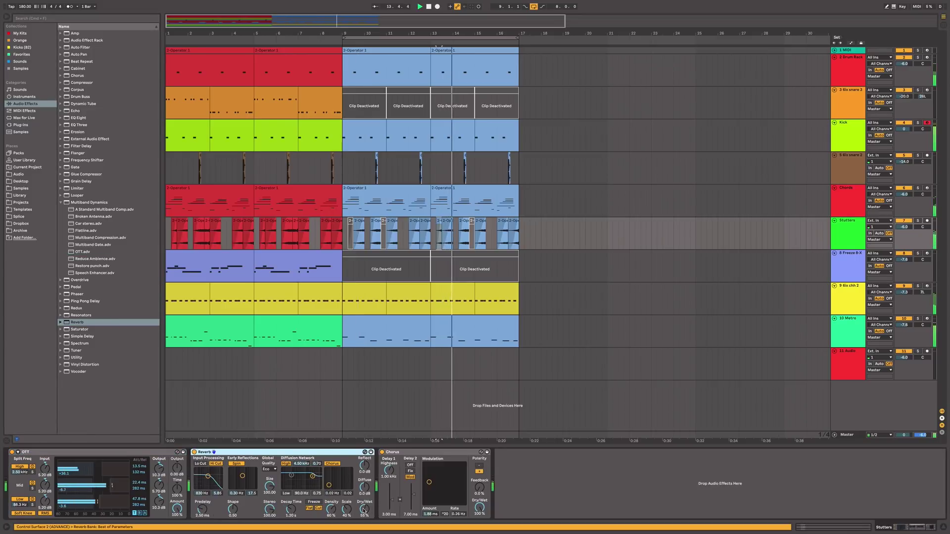
left_click_drag(364, 510, 363, 519)
left_click_drag(291, 509, 291, 487)
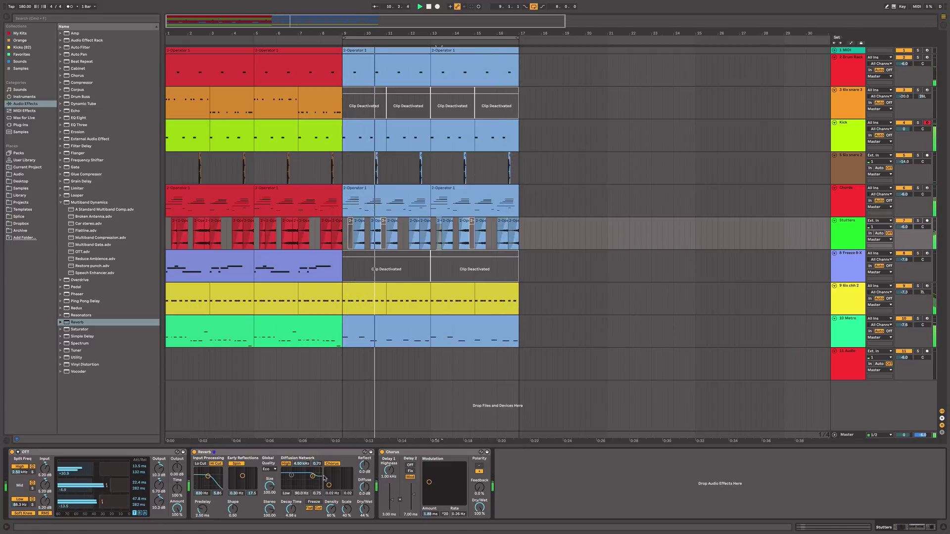
left_click_drag(291, 509, 290, 524)
left_click_drag(364, 509, 364, 507)
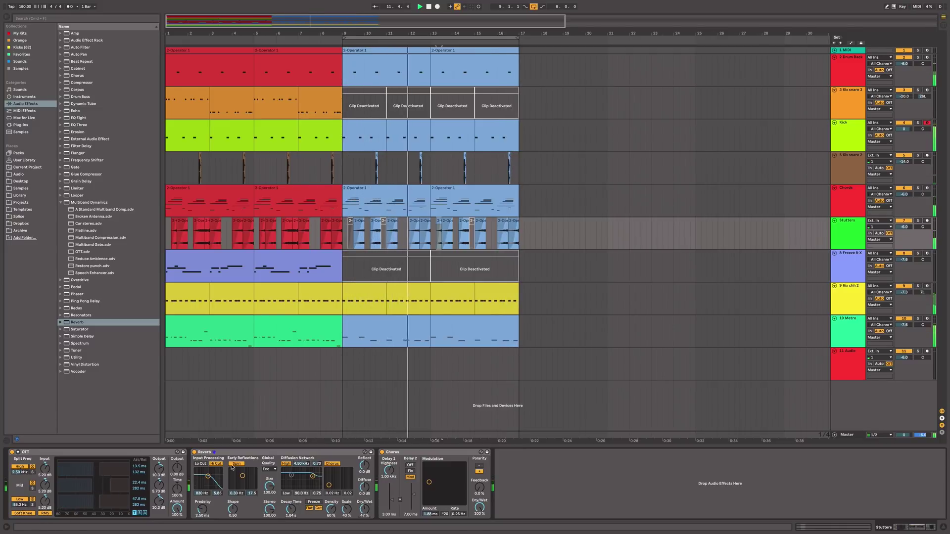
left_click(216, 464)
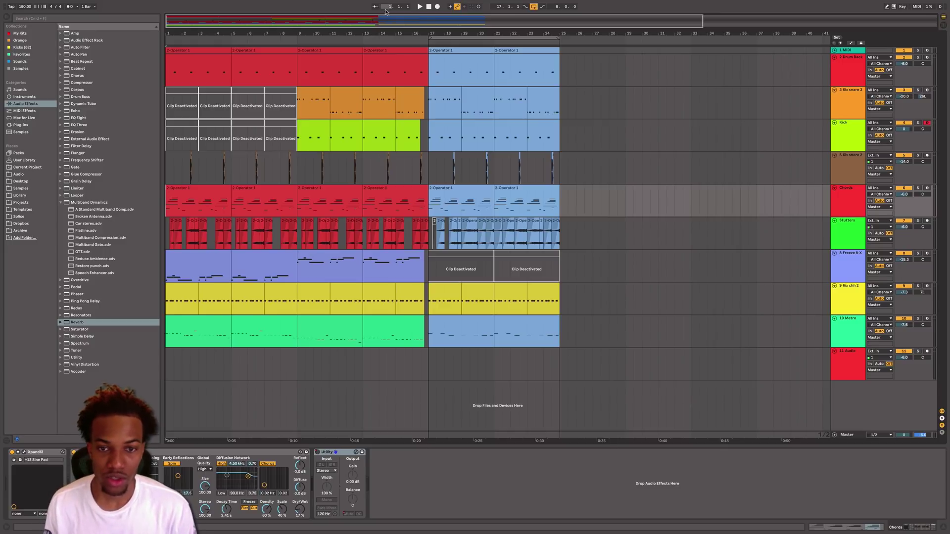
Step: Duplicate the time of the blue section, bars 17 to 25, across all tracks
left_click(446, 197)
left_click(518, 193, "shift")
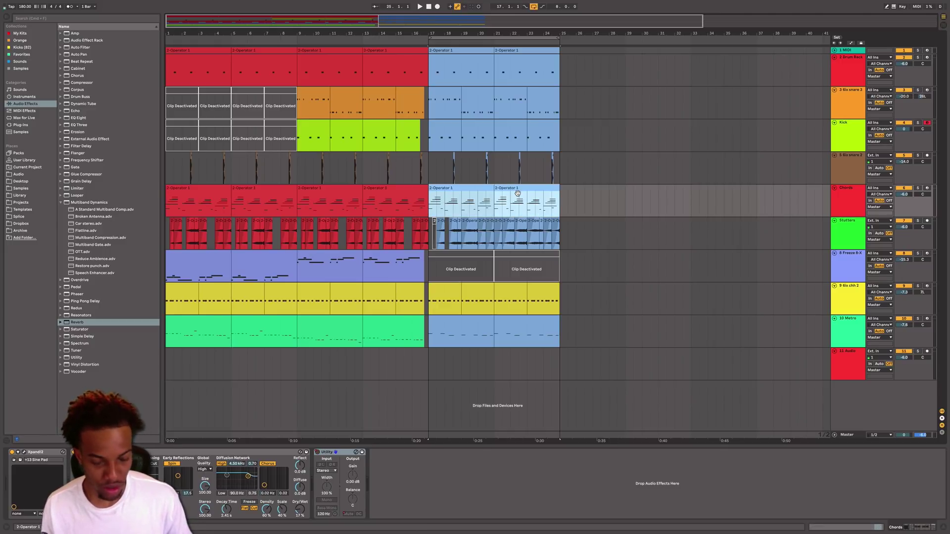
key("super+d")
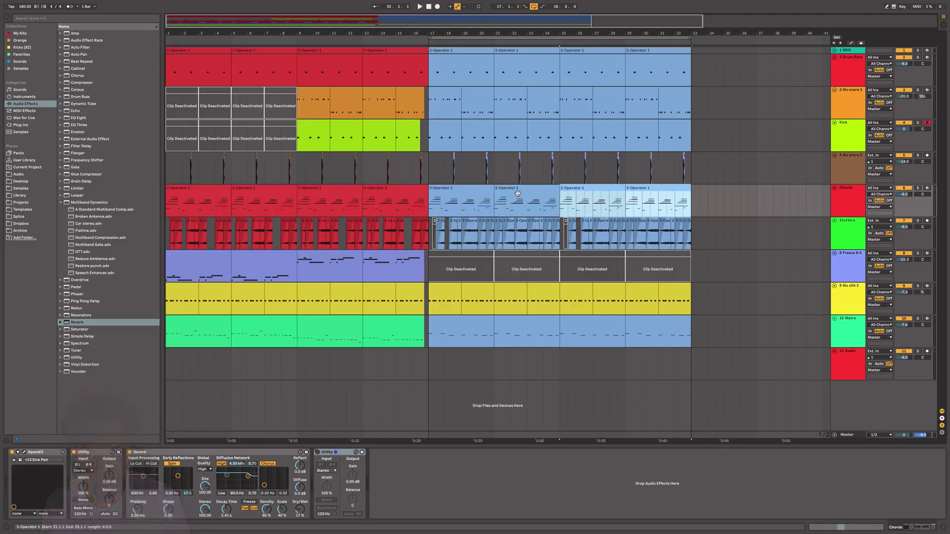
Step: Loop the first two blue Chords clips, bars 17 to 25, and extend the loop over all four to bar 33
left_click(460, 198)
left_click(536, 198, "shift")
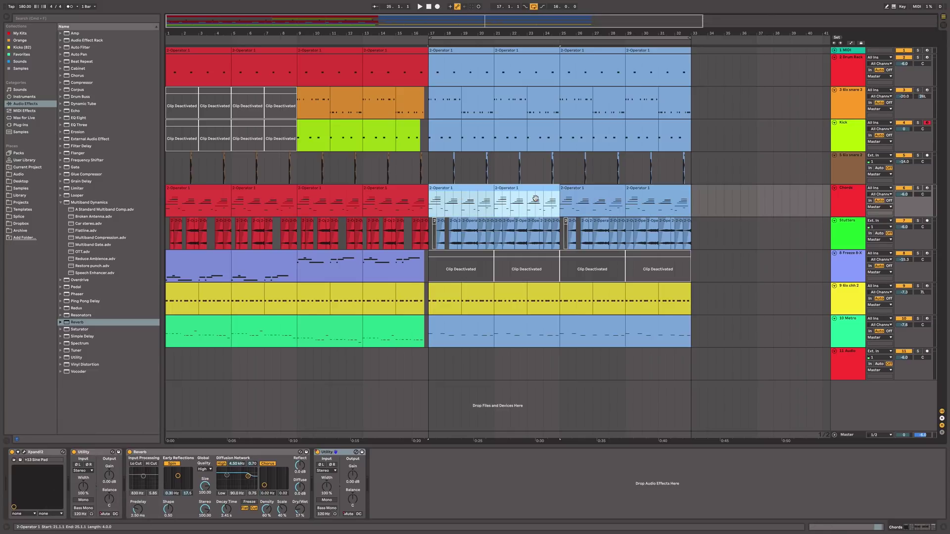
left_click(514, 192)
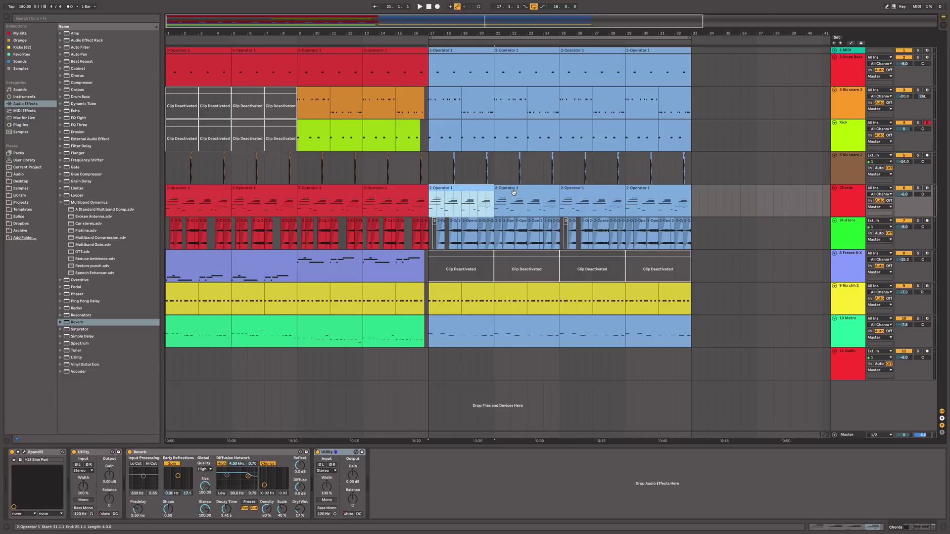
left_click(520, 193, "shift")
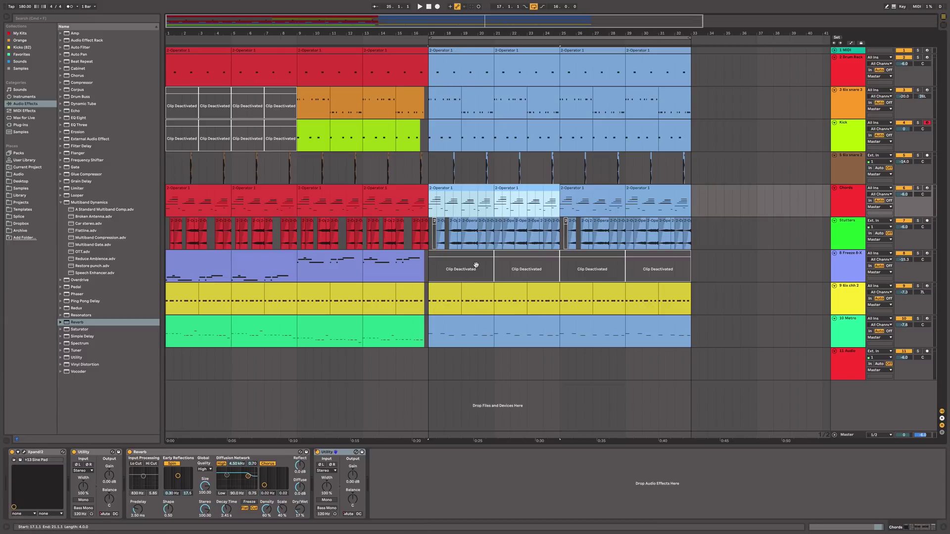
key("super+l")
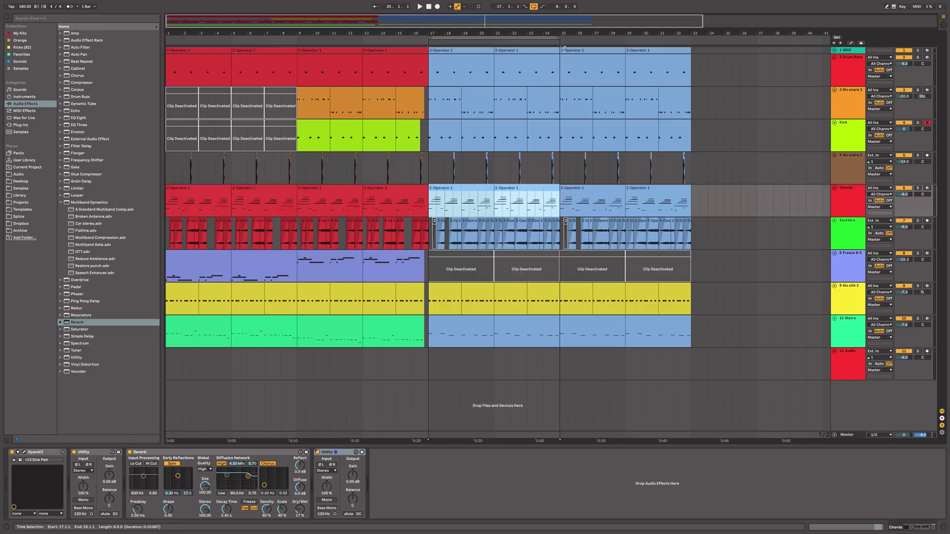
left_click(686, 206, "shift")
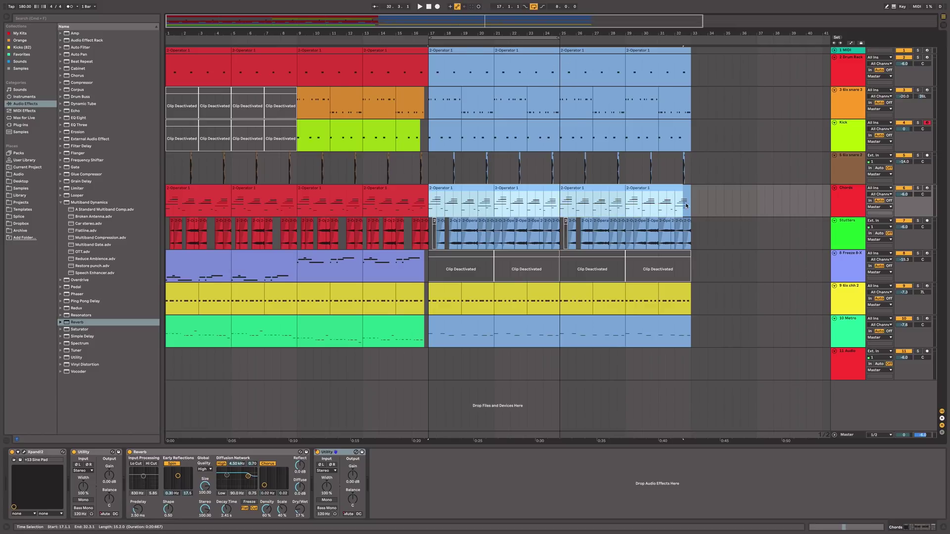
key("super+l")
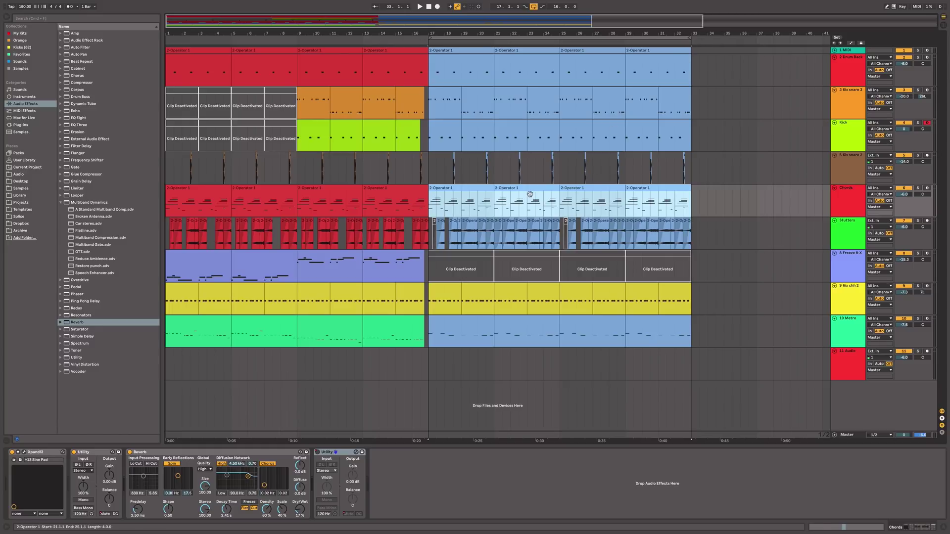
Step: Set the loop to bars 17 to 25 and copy that time range across all tracks
left_click(467, 194)
key("super+l")
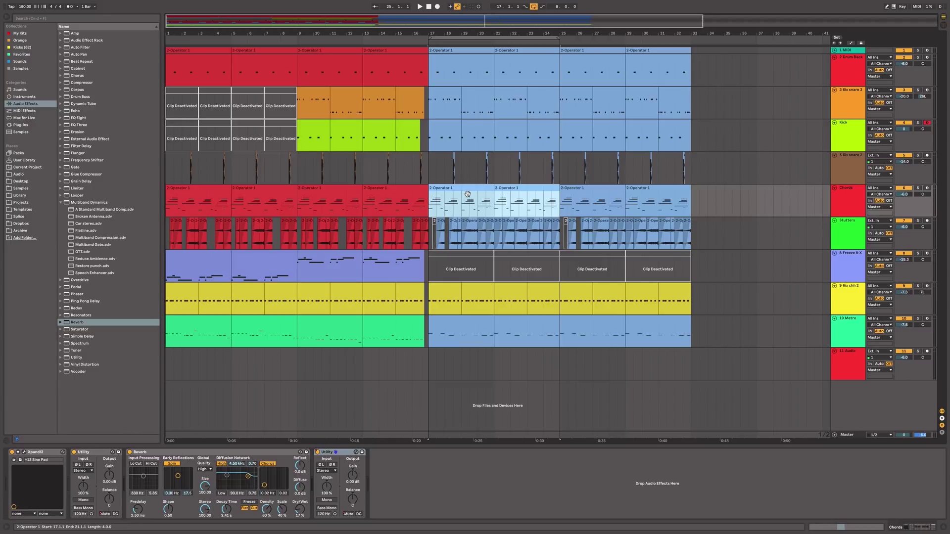
key("shift+super+l")
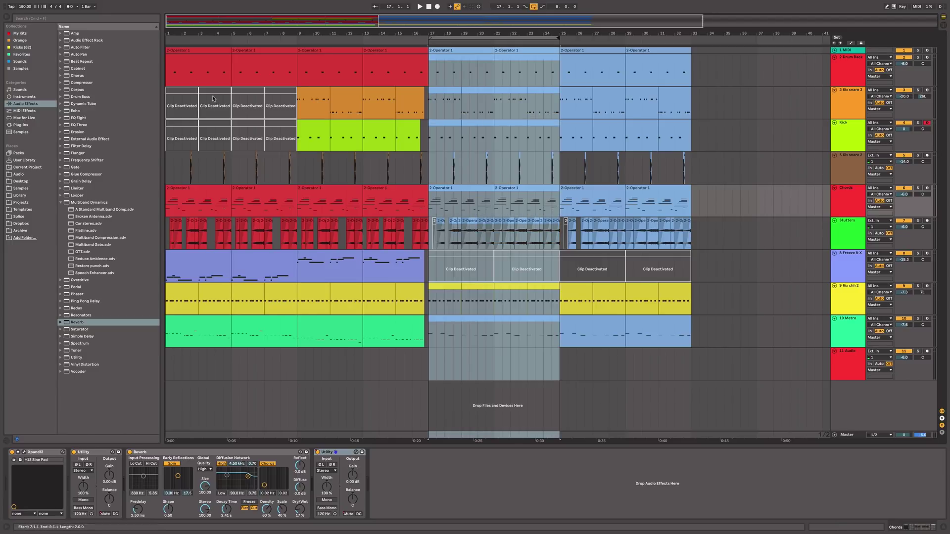
Step: Try inserting the copied eight-bar section as new time at bar 1, ahead of the whole arrangement
left_click(168, 50)
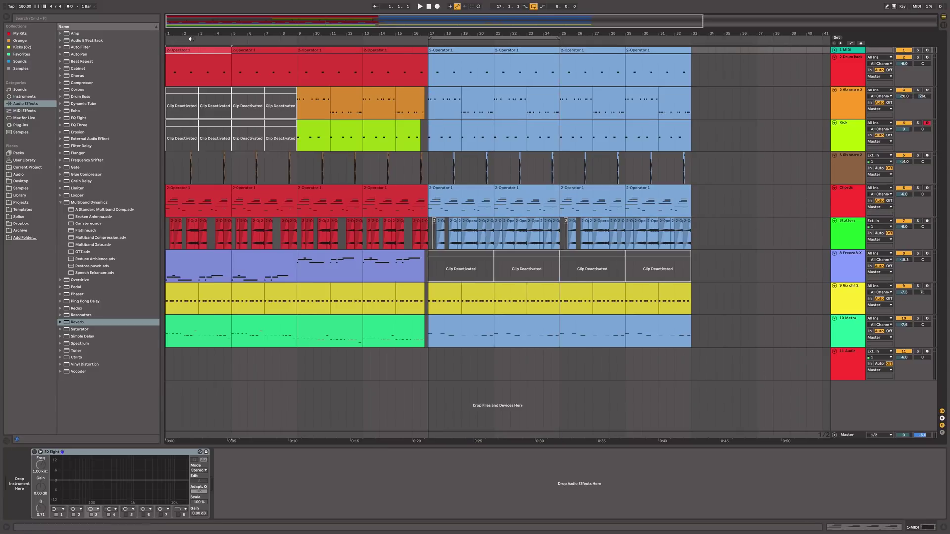
left_click_drag(208, 28, 197, 32)
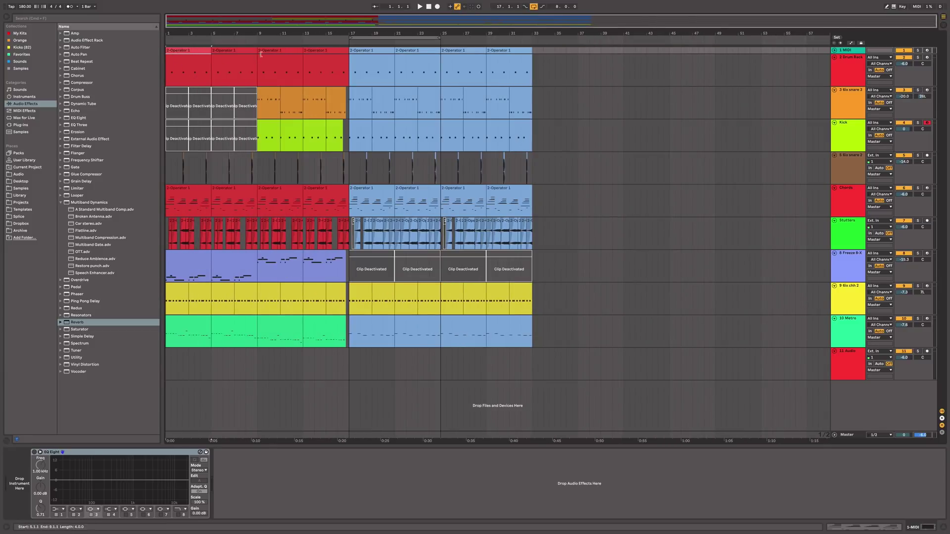
key("super+shift+v")
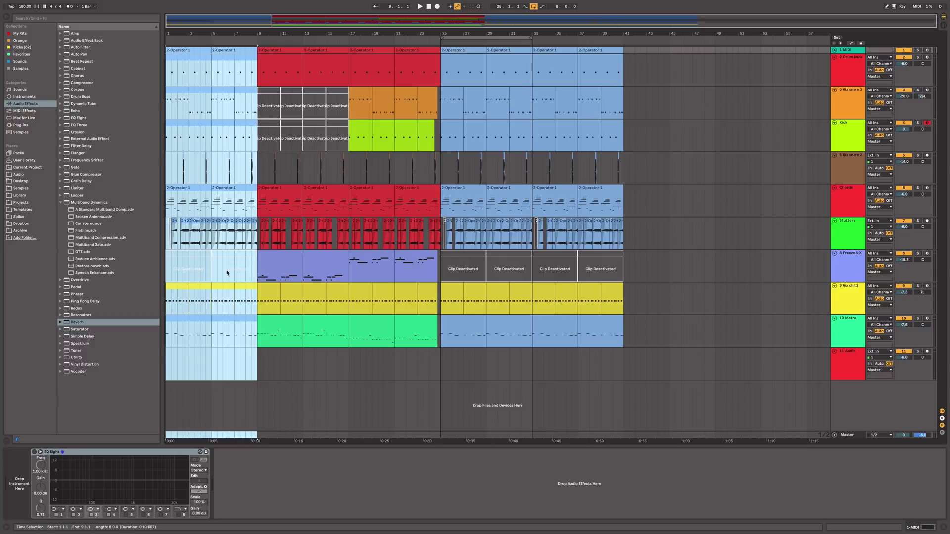
left_click(261, 275)
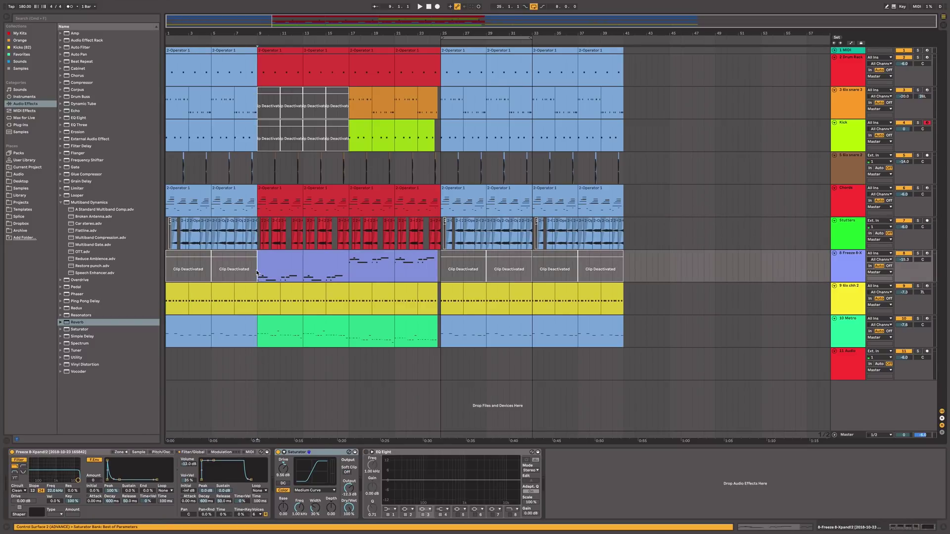
key("super+z")
Step: Try a regular paste of the copied clips at bar 1 of the Freeze track
left_click(170, 262)
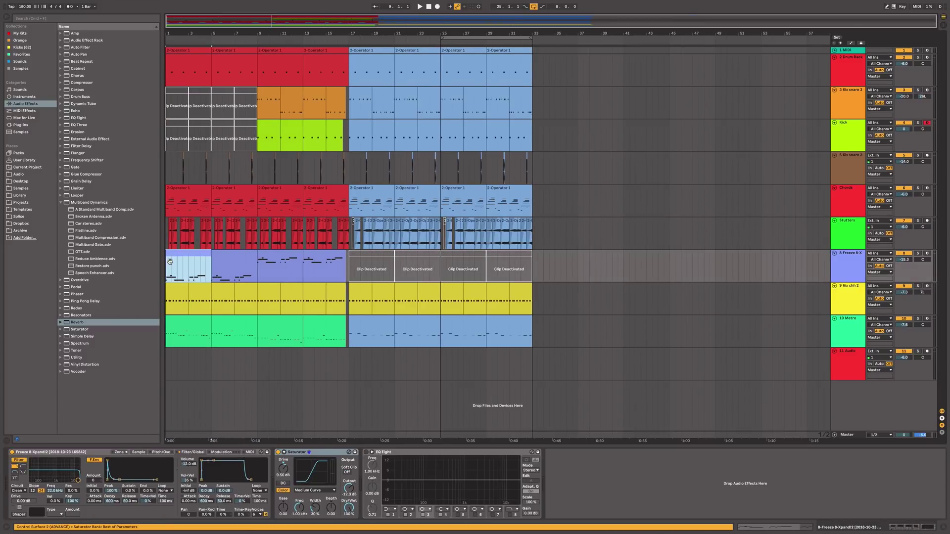
key("super+v")
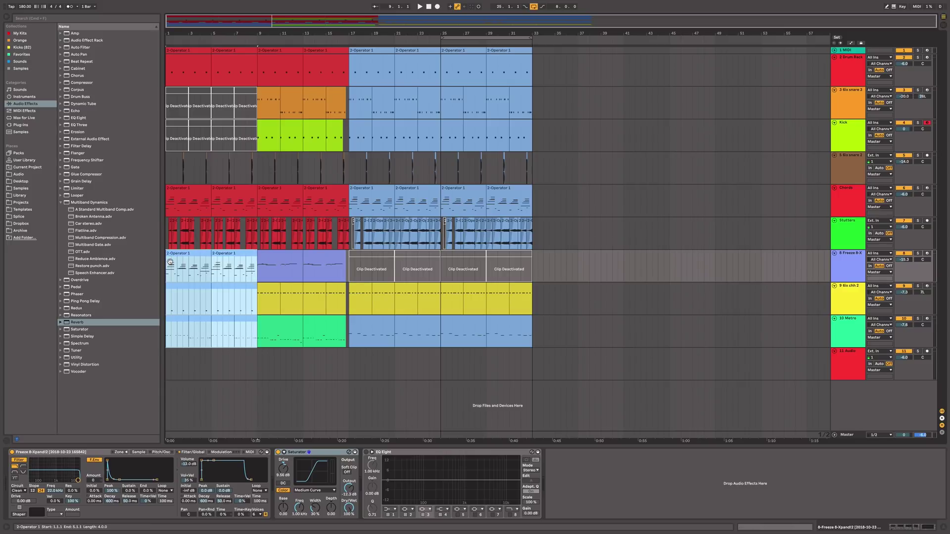
key("super+z")
Step: Insert the copied eight-bar section as time at bar 1 on the MIDI track, pushing the existing arrangement back
left_click(182, 55)
left_click(182, 49)
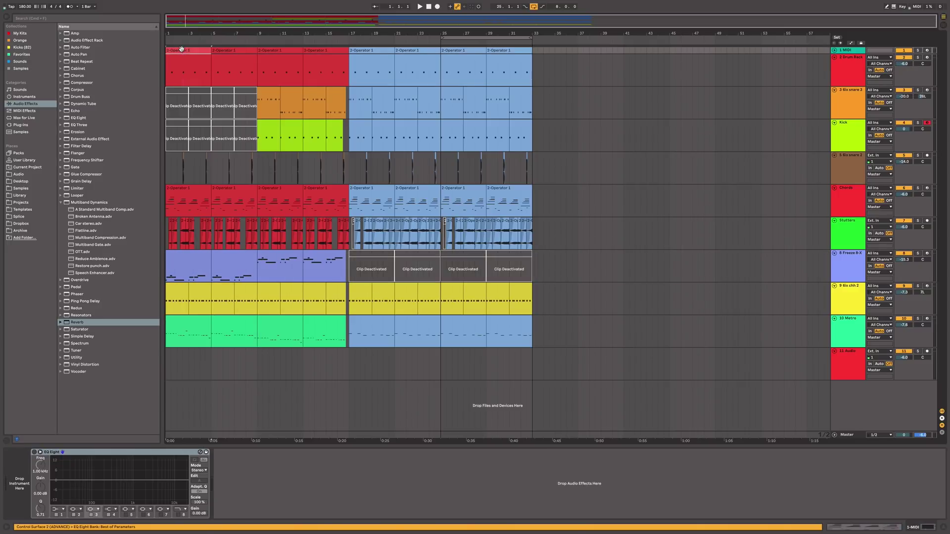
key("super+v")
left_click(181, 49)
key("super+shift+v")
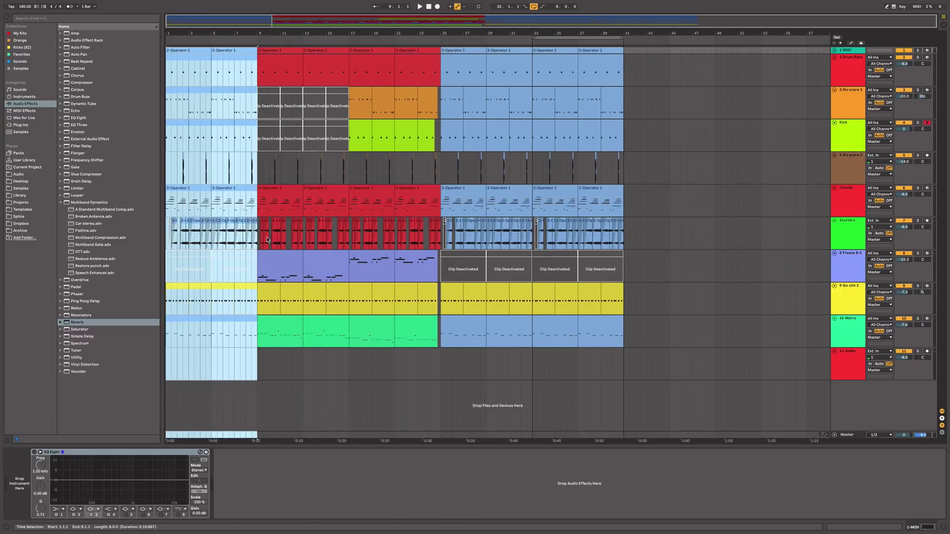
left_click(267, 240)
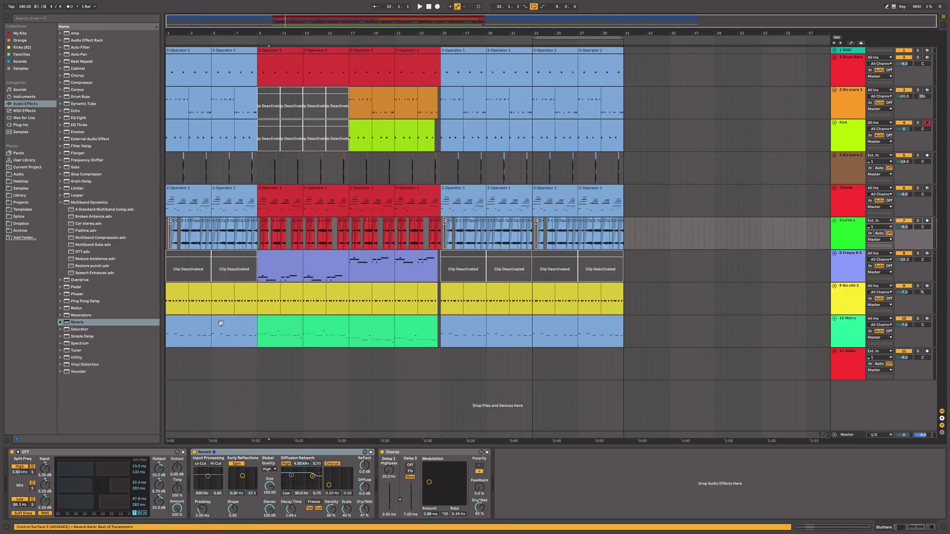
Step: Deactivate the upper snare track's clips in bars 1 to 9
left_click(175, 93)
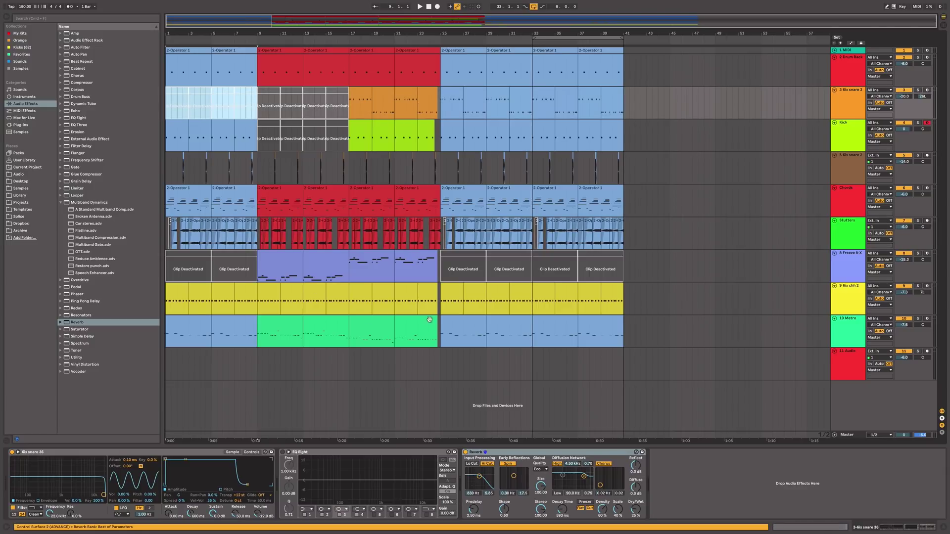
key("0")
Step: Replace bars 11 to 13 of the first green Metro clip with the blue Metro clip's part from bar 27, and play it
left_click(457, 338)
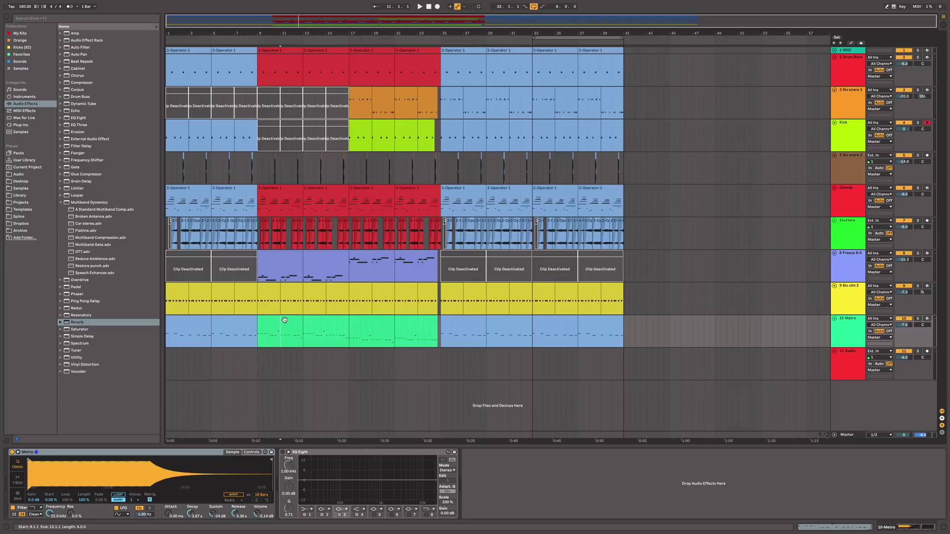
left_click_drag(464, 341, 491, 341)
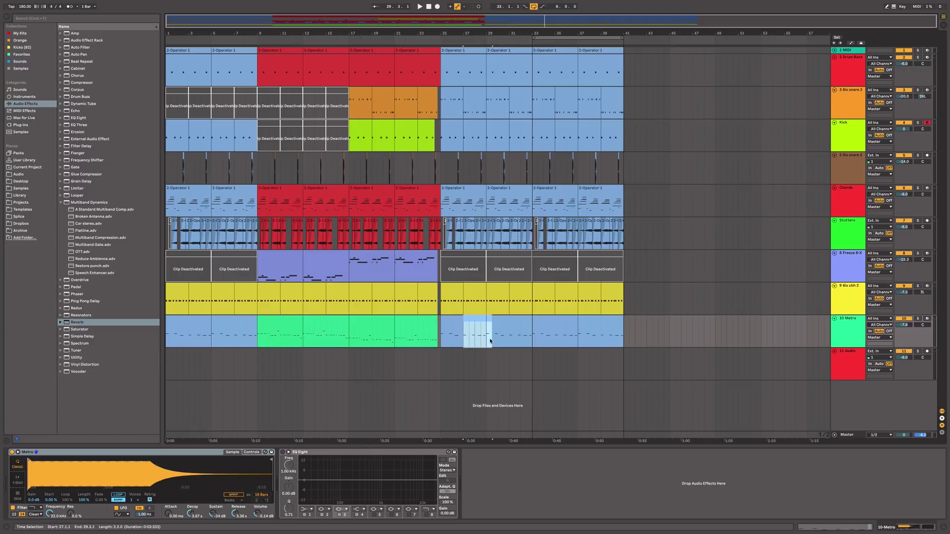
left_click_drag(286, 338, 284, 339)
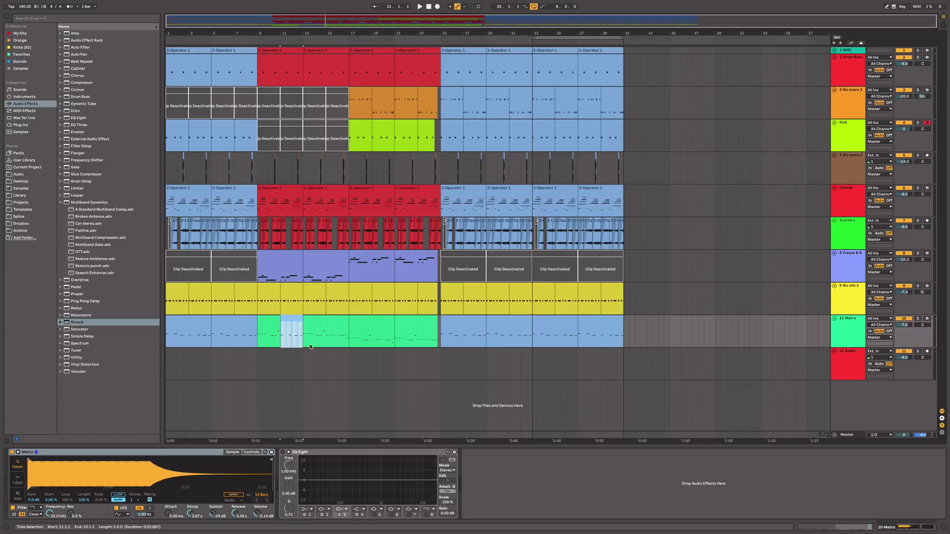
left_click(271, 334)
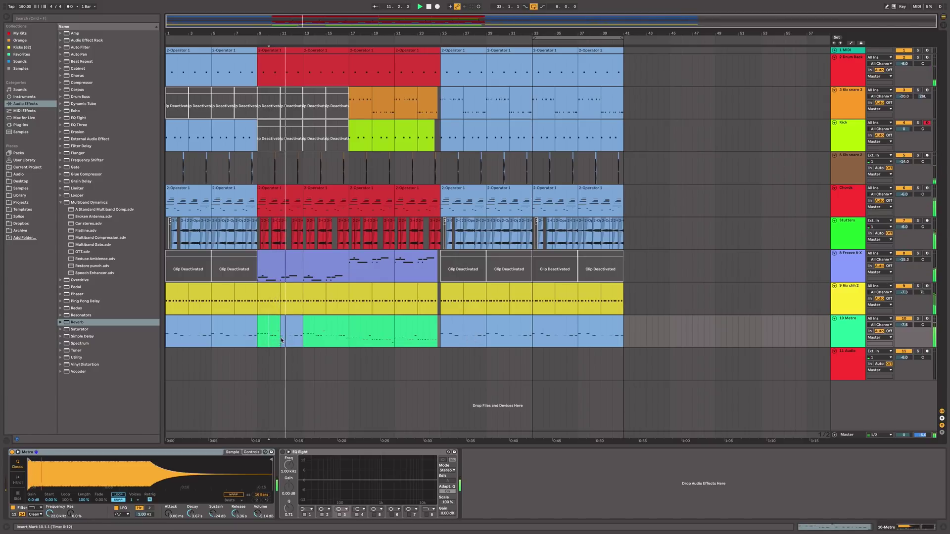
Step: In the two-bar Metro clip, shorten the G3 note at 4.2 to end at 4.2.3 and place a duplicate at 4.3.3
left_click(293, 324)
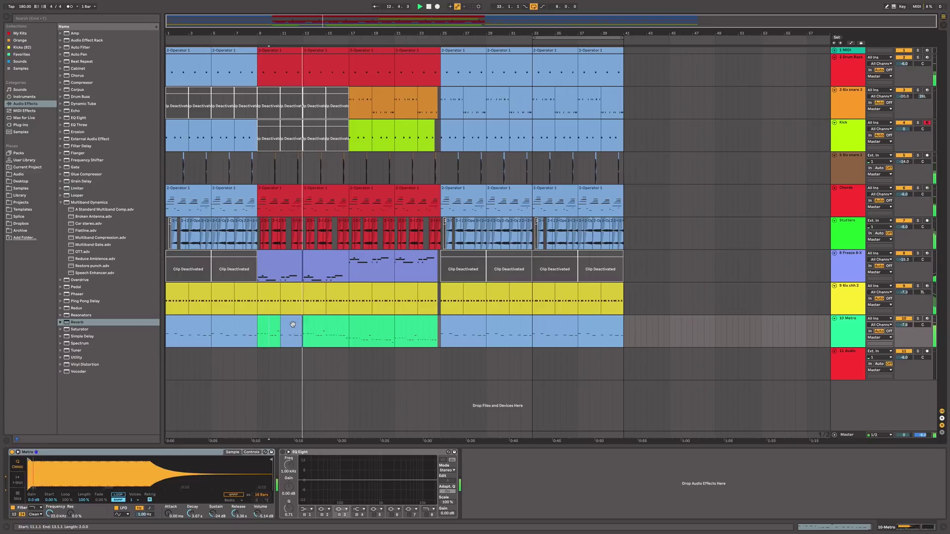
double_click(292, 324)
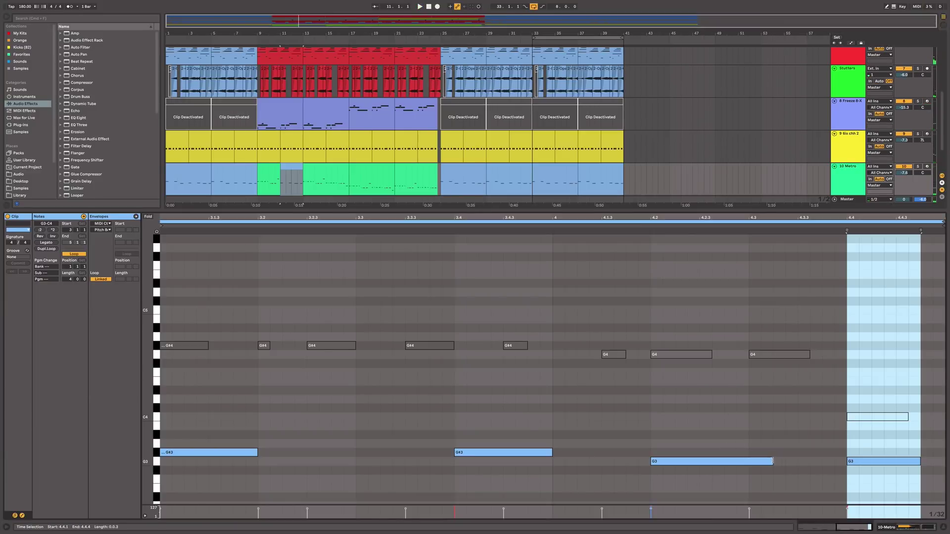
mouse_move(773, 461)
left_mouse_down()
mouse_move(699, 461)
mouse_move(787, 465)
mouse_move(767, 464)
left_mouse_up()
key("super+d")
left_click(652, 224)
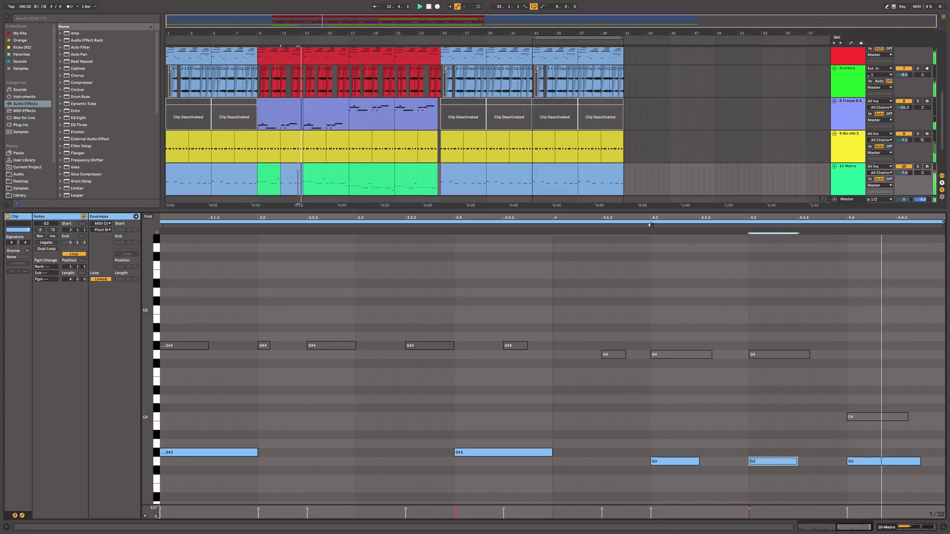
key("Left")
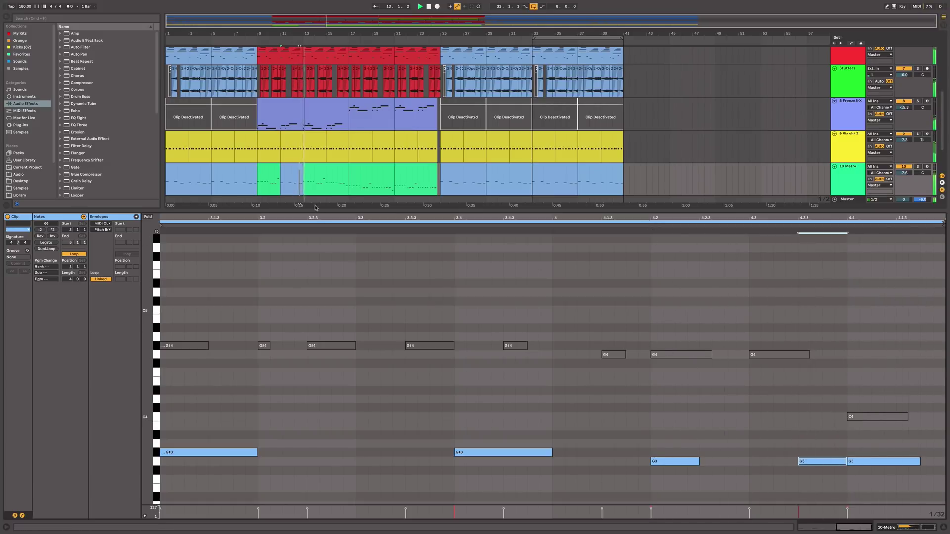
Step: Stop playback and copy the edited two-bar Metro clip from bar 11 to bar 15
left_click(292, 166)
key("space")
left_click_drag(284, 171, 330, 172)
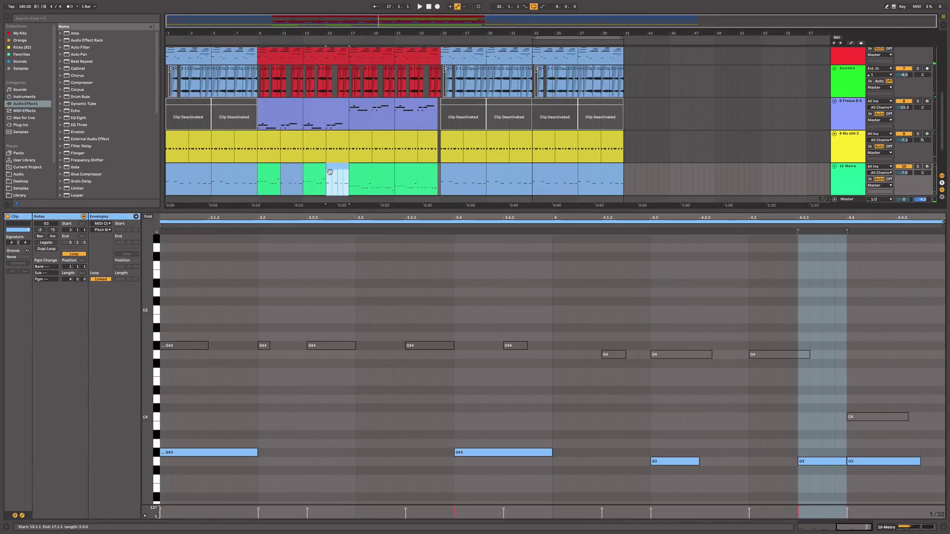
Step: Consolidate the Metro clips of bars 13 to 17 into one clip, and those of bars 9 to 13 into another
left_click(318, 172, "shift")
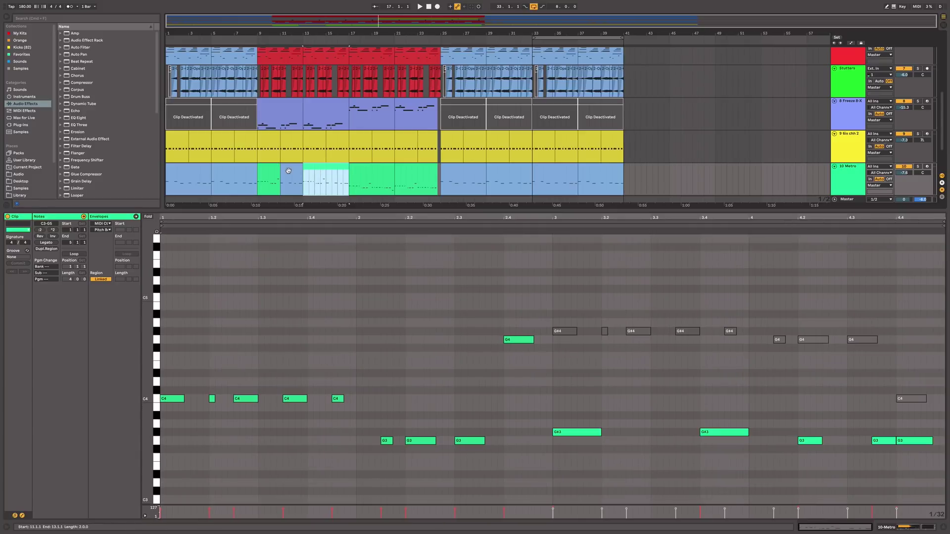
left_click(288, 171)
left_click(276, 170, "shift")
key("super+j")
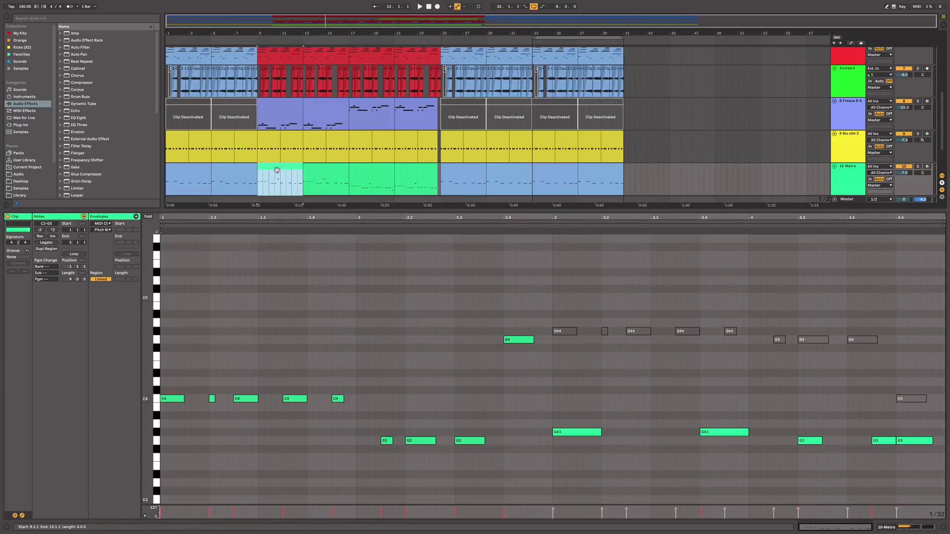
Step: Duplicate the two consolidated green Metro clips in bars 9 to 17 into bars 17 to 25
left_click(314, 292)
key("super+a")
scroll(329, 305, "up", 3)
scroll(328, 305, "down", 5)
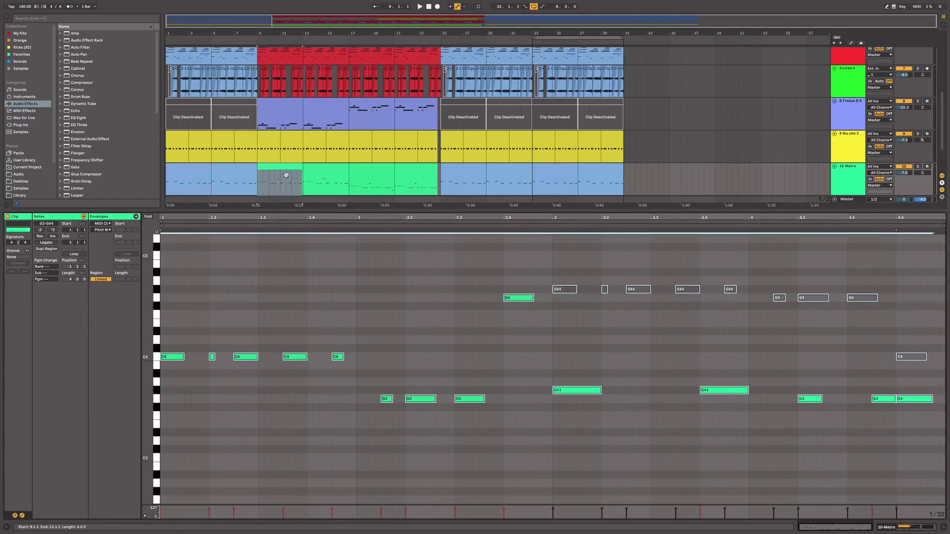
left_click(318, 171, "shift")
key("super+d")
Step: Transpose all notes of the Metro clips at bars 17 and 21 down one octave
left_click(357, 171)
left_click(343, 290)
key("super+a")
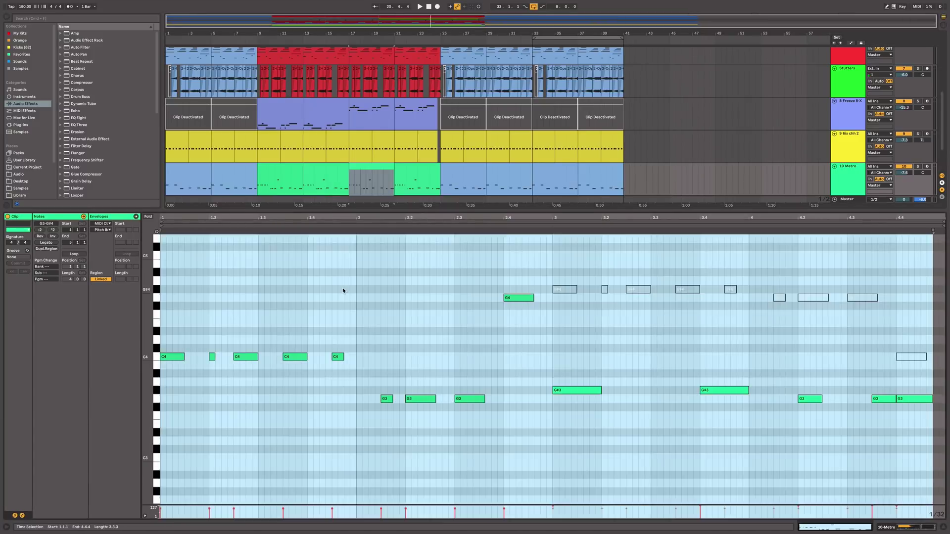
key("shift+Down")
left_click(402, 169)
left_click(369, 334)
key("super+a")
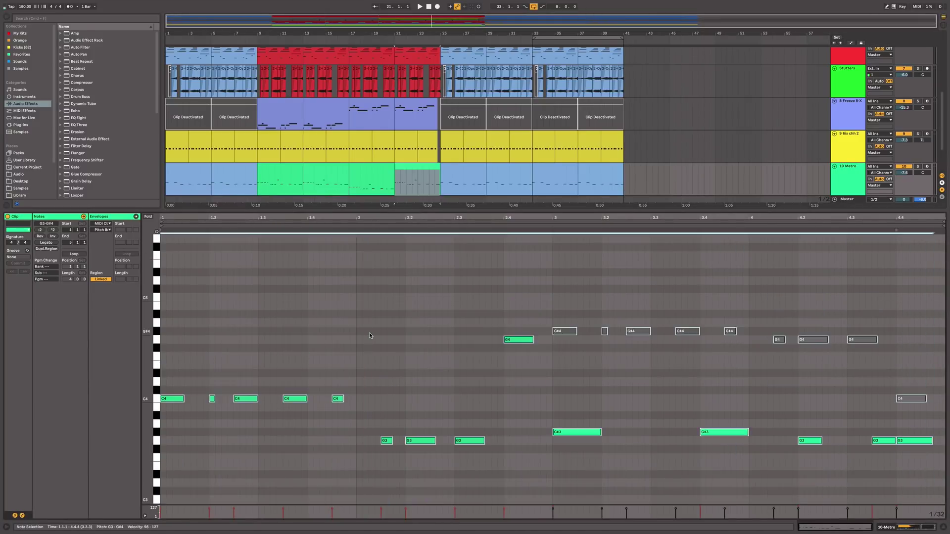
key("shift+Down")
scroll(369, 334, "down", 3)
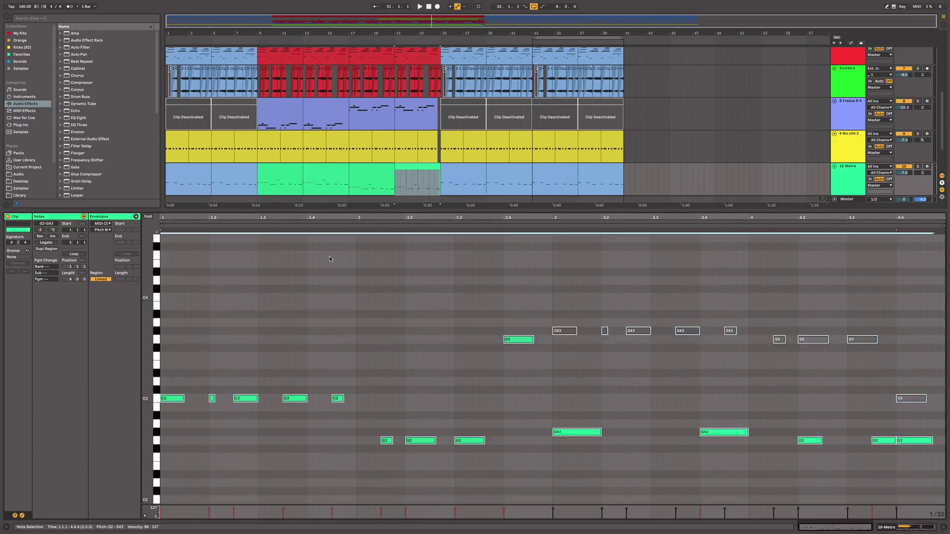
Step: Compare the opening notes of the Metro clips at bars 13 and 17, play from bar 17, and close the note editor
left_click(335, 177)
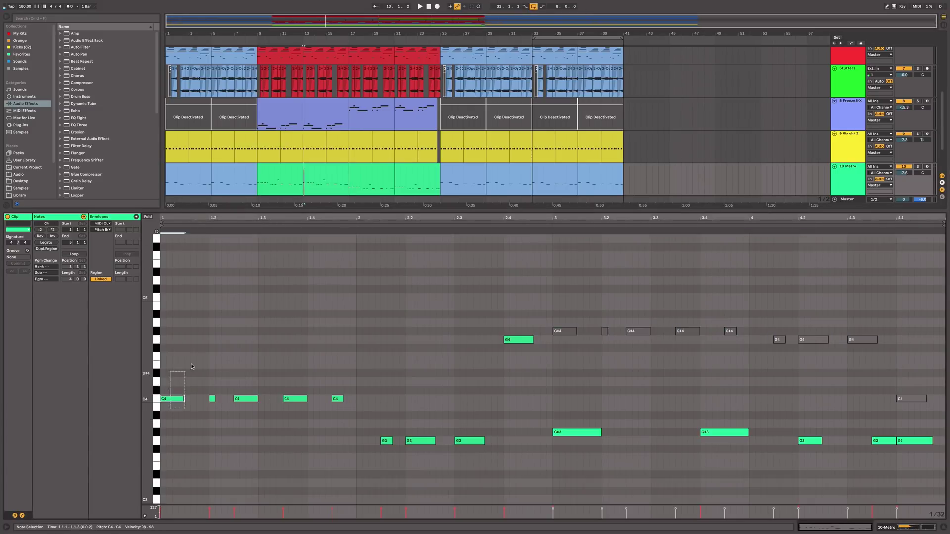
double_click(375, 180)
left_click_drag(161, 375, 194, 472)
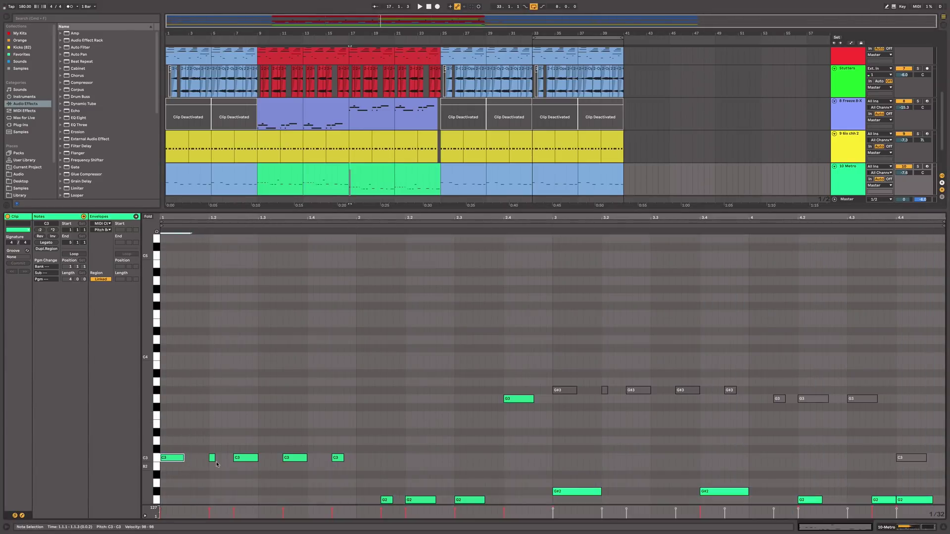
key("space")
left_click(936, 529)
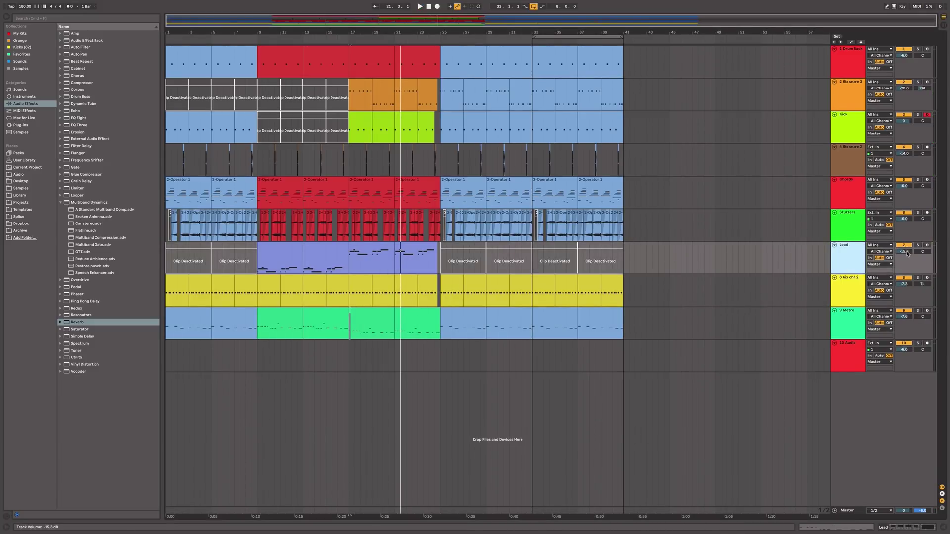
Step: Set the Lead track's volume to -13.6 dB and play the arrangement from bar 9
left_click_drag(907, 254, 905, 254)
left_click(281, 253)
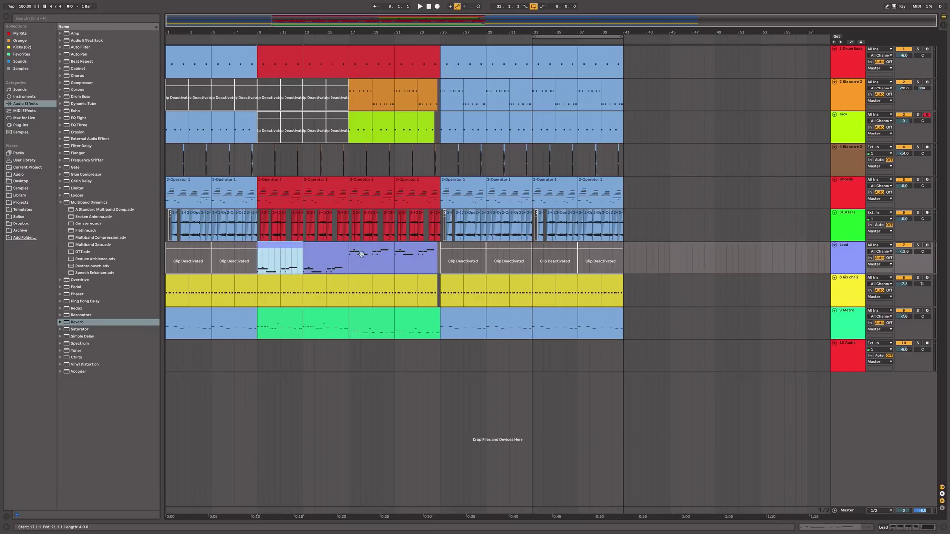
key("space")
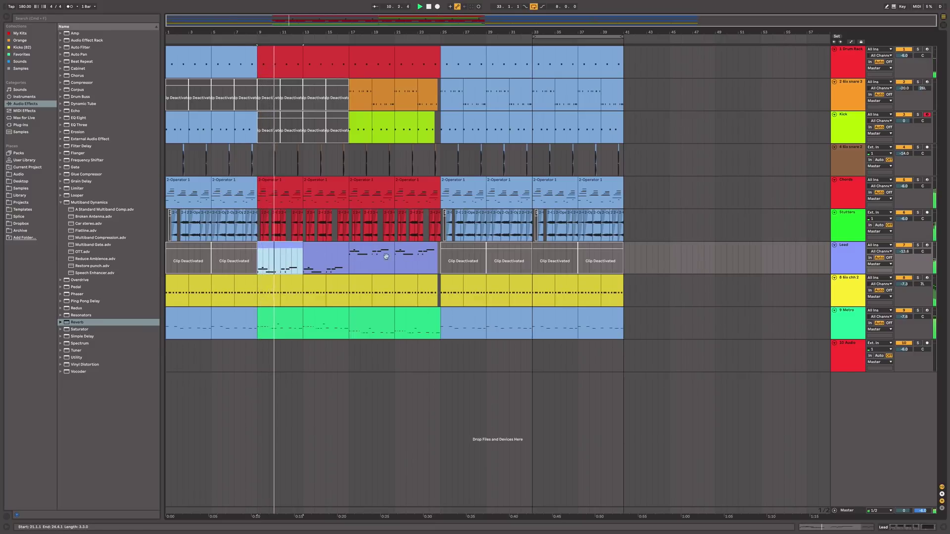
Step: Play from bar 25 and deactivate the clips of the orange snare track in bars 25 to 33
left_click(448, 252)
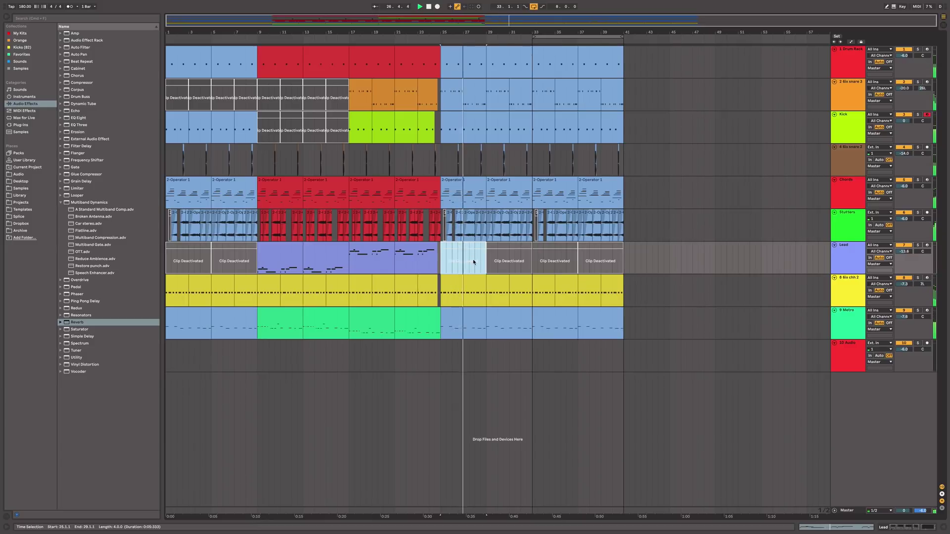
left_click(450, 82)
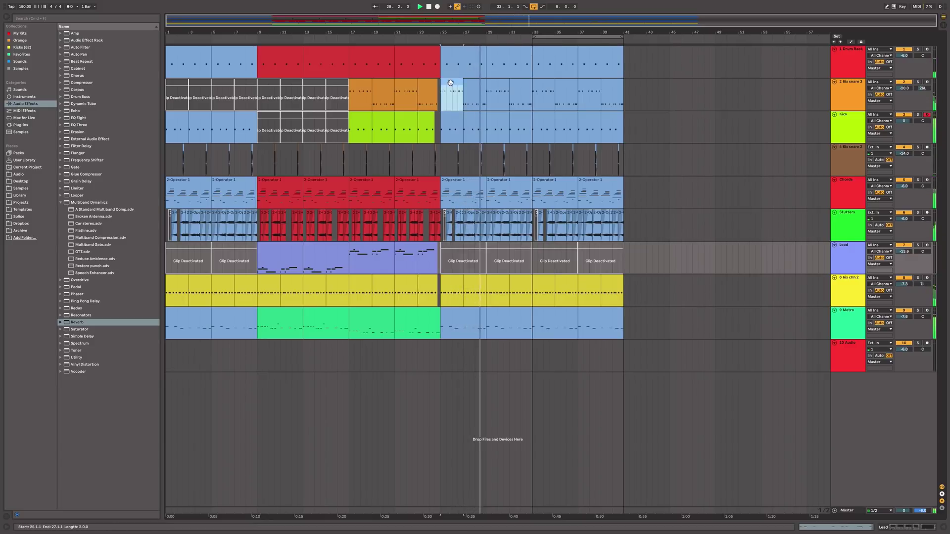
left_click(514, 89, "shift")
key("0")
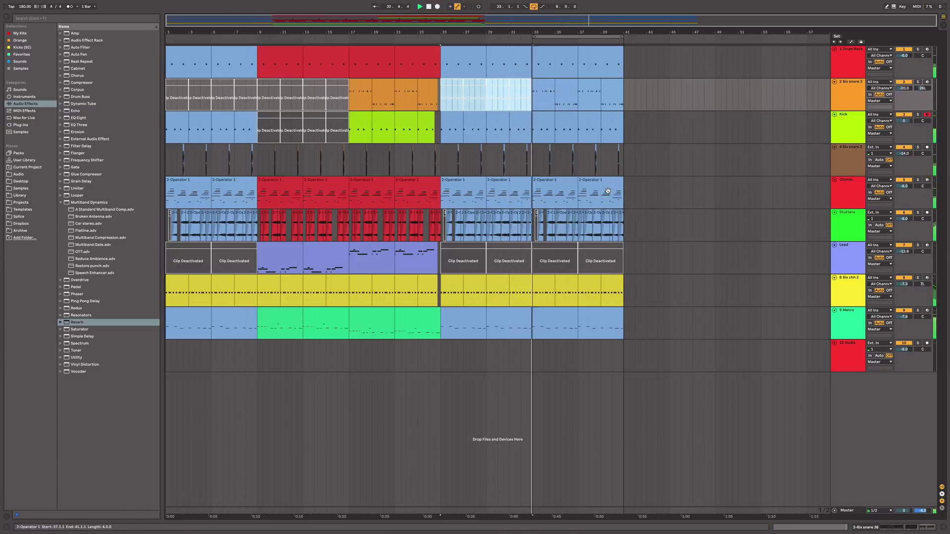
Step: Insert a new MIDI track below the Lead track and load the Omnisphere plug-in onto it
left_click(852, 250)
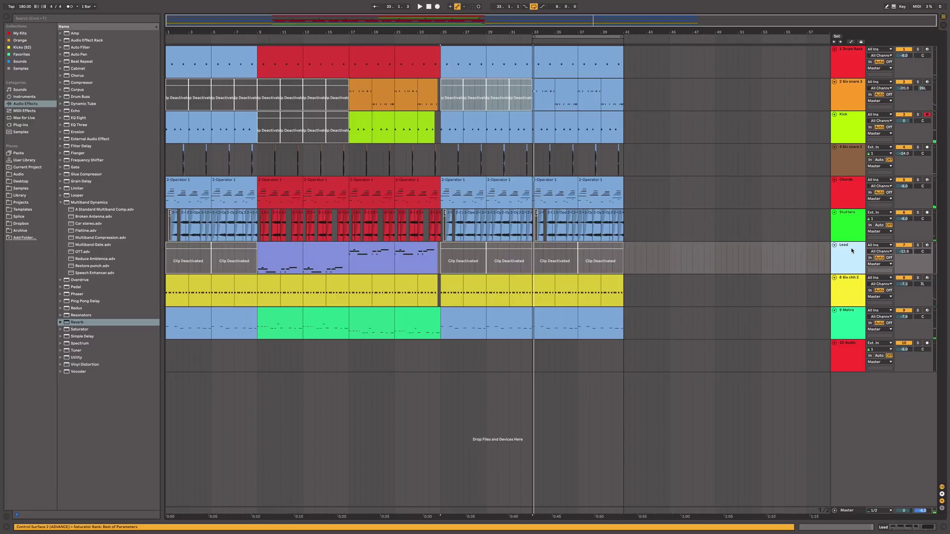
key("super+shift+t")
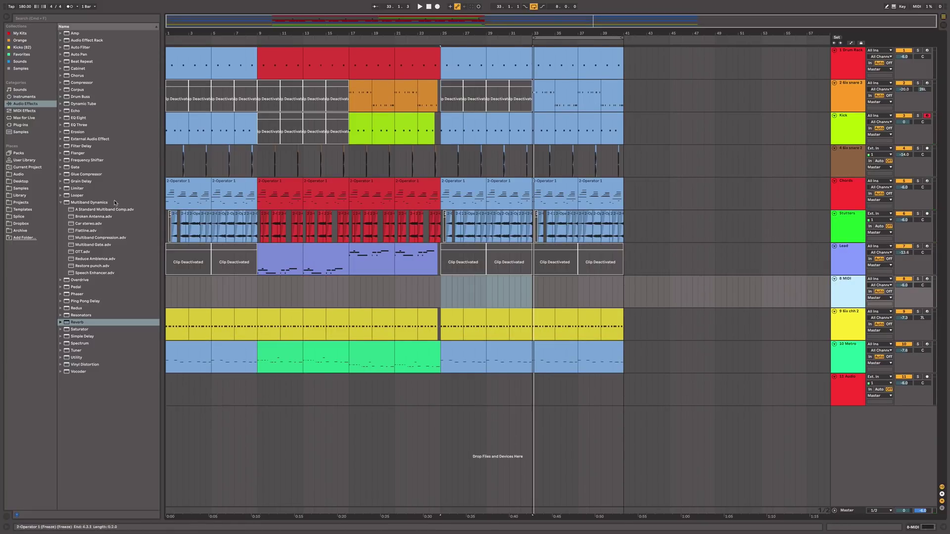
left_click(20, 126)
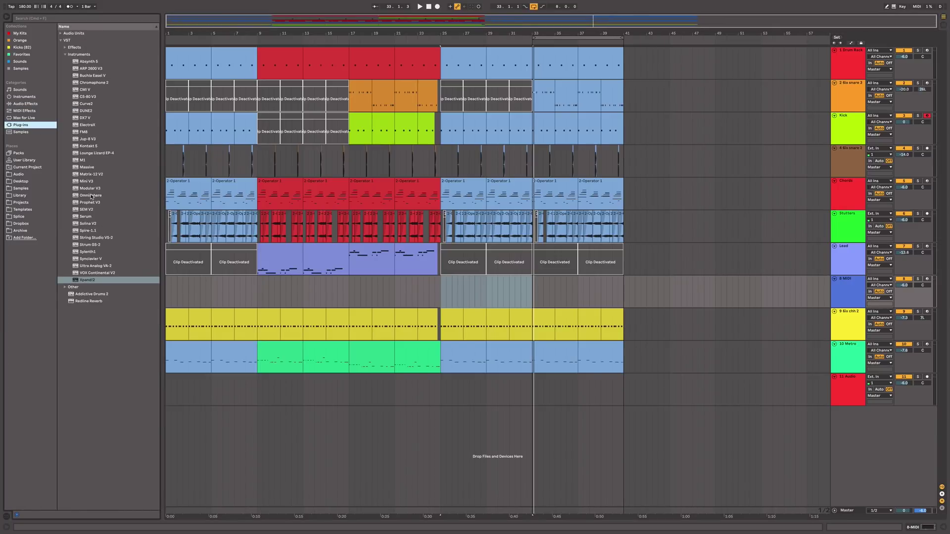
left_click_drag(91, 196, 312, 293)
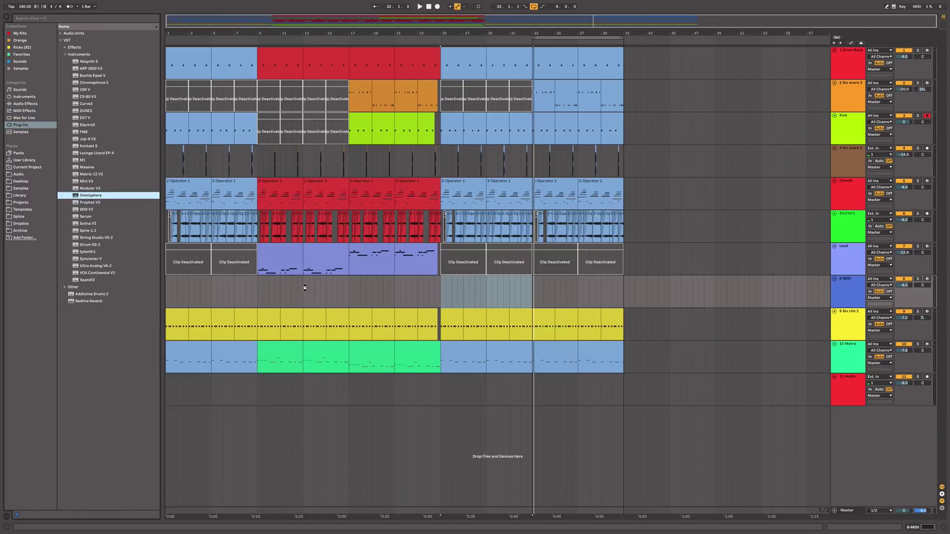
left_click_drag(437, 303, 441, 295)
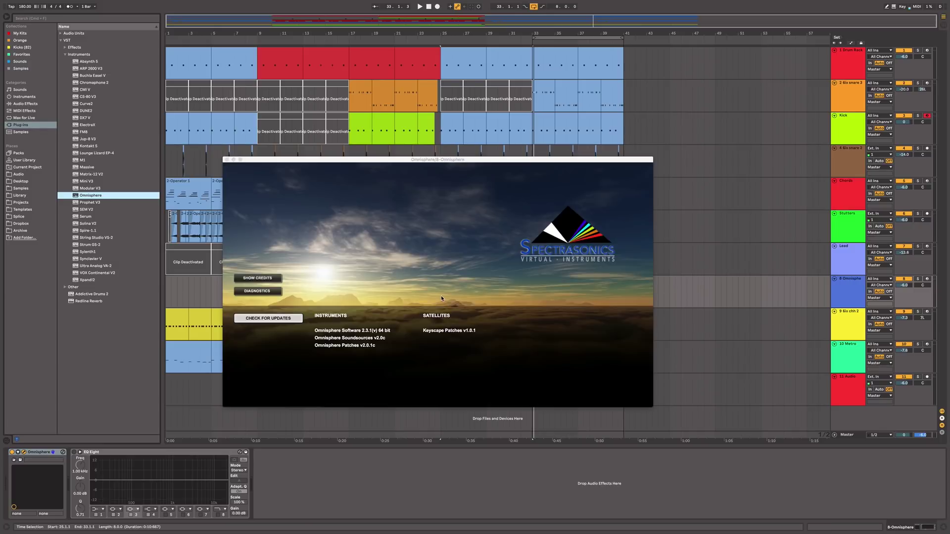
Step: Filter Omnisphere's patches to the Bells and Vibes category and load the Anabell Pipes patch
scroll(252, 254, "down", 1)
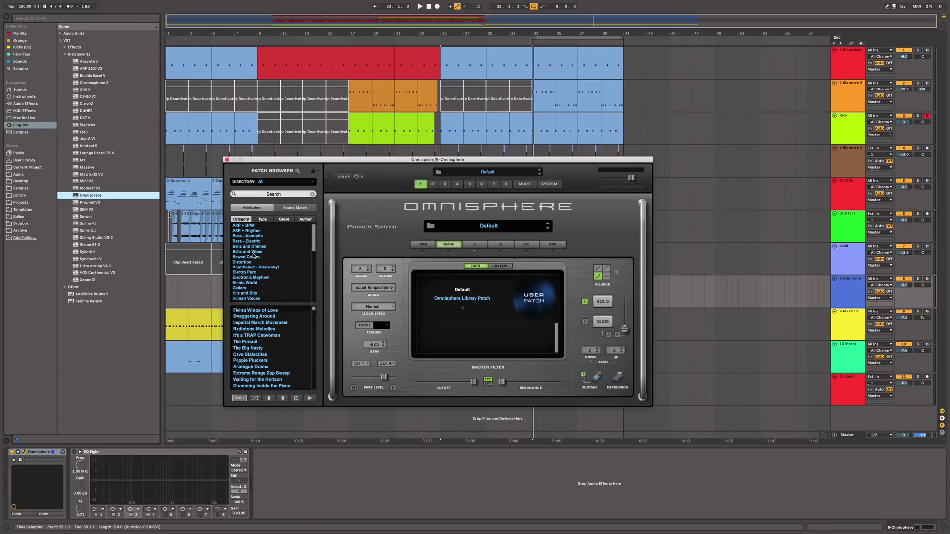
left_click(255, 251)
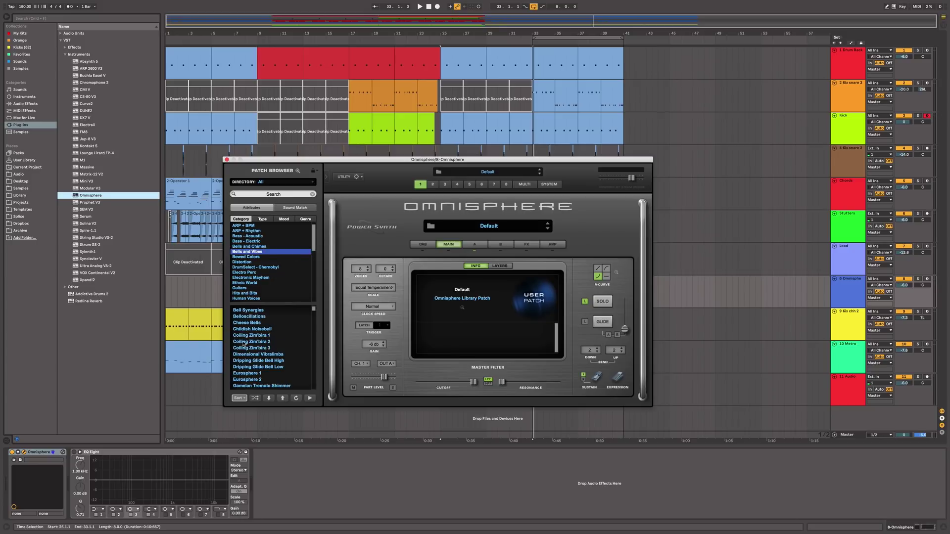
scroll(258, 349, "down", 8)
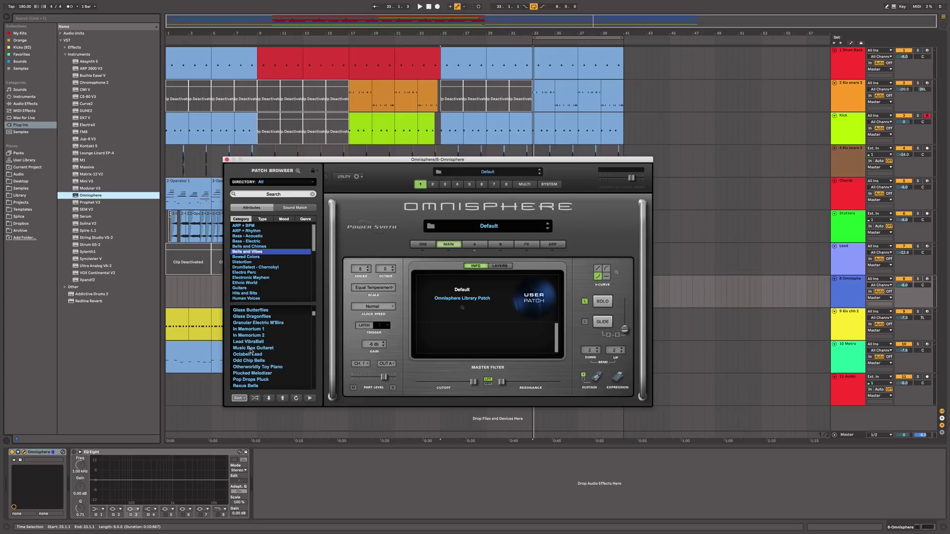
scroll(251, 351, "up", 4)
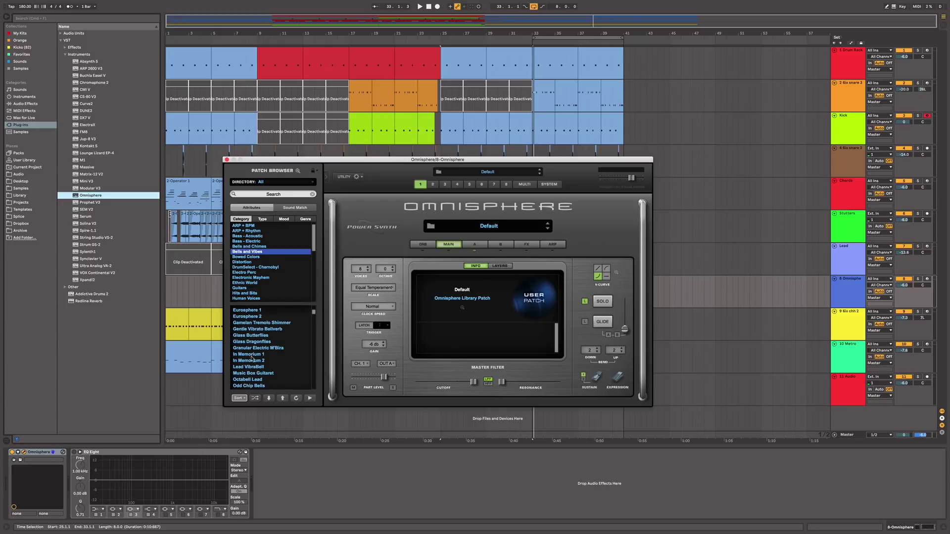
scroll(251, 358, "down", 15)
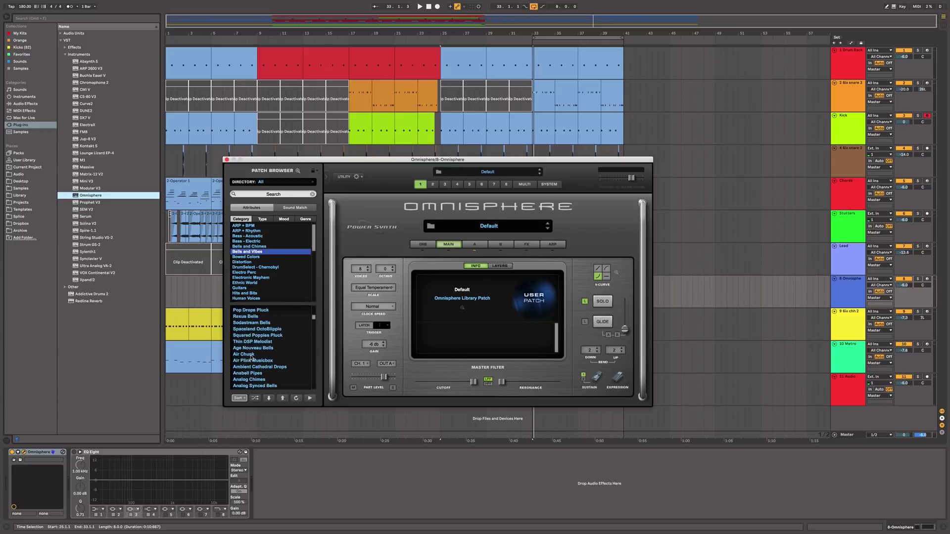
scroll(252, 357, "down", 4)
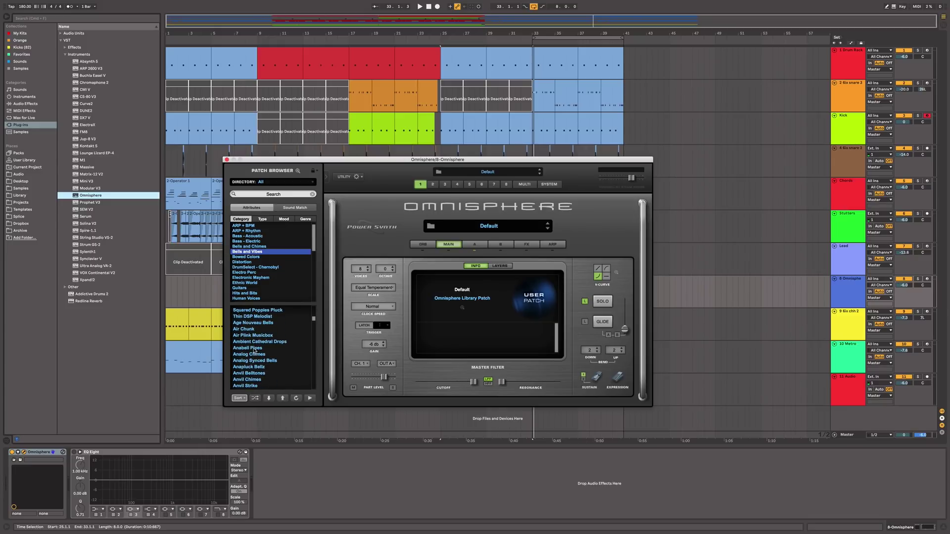
left_click(252, 348)
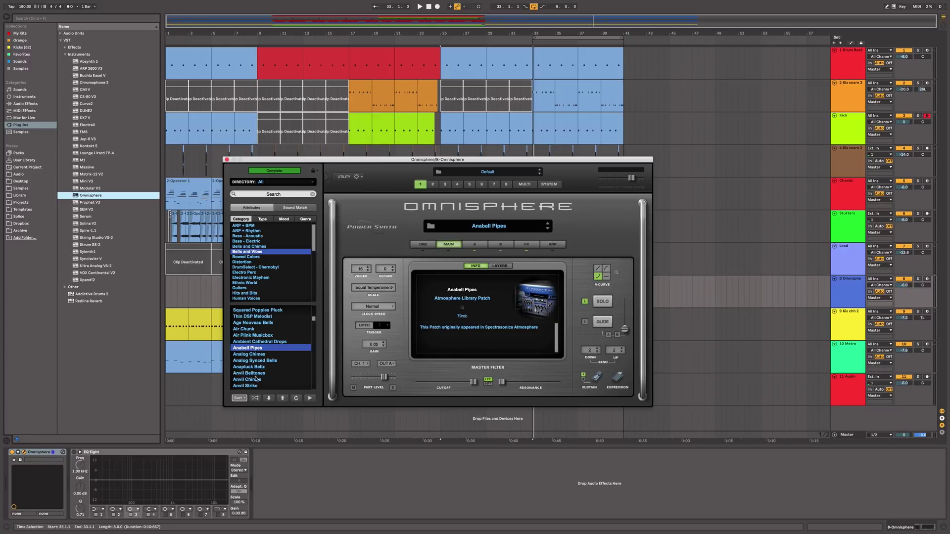
Step: Shuffle the Bells and Vibes patch list, load JP Vibrasine Bells, and arm the Omnisphere track for recording
left_click(255, 398)
left_click(262, 373)
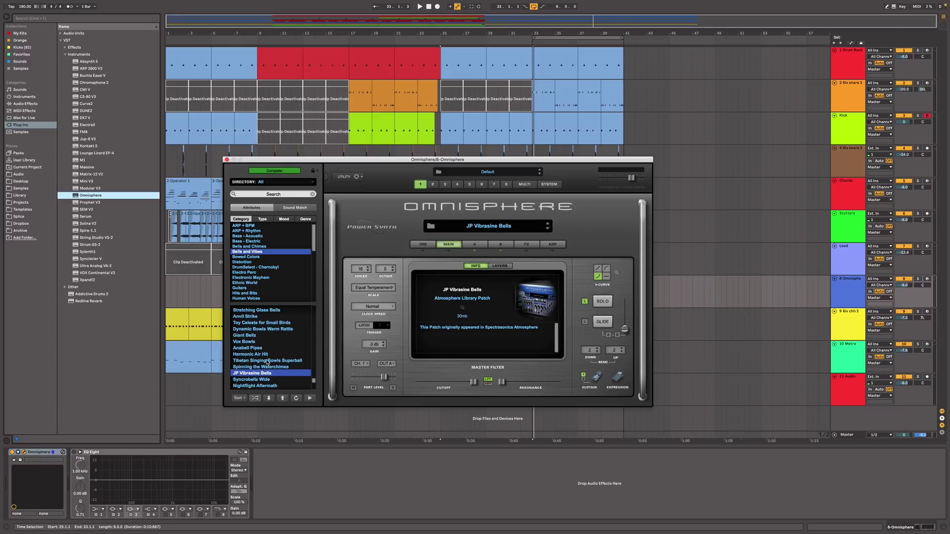
left_click(926, 279)
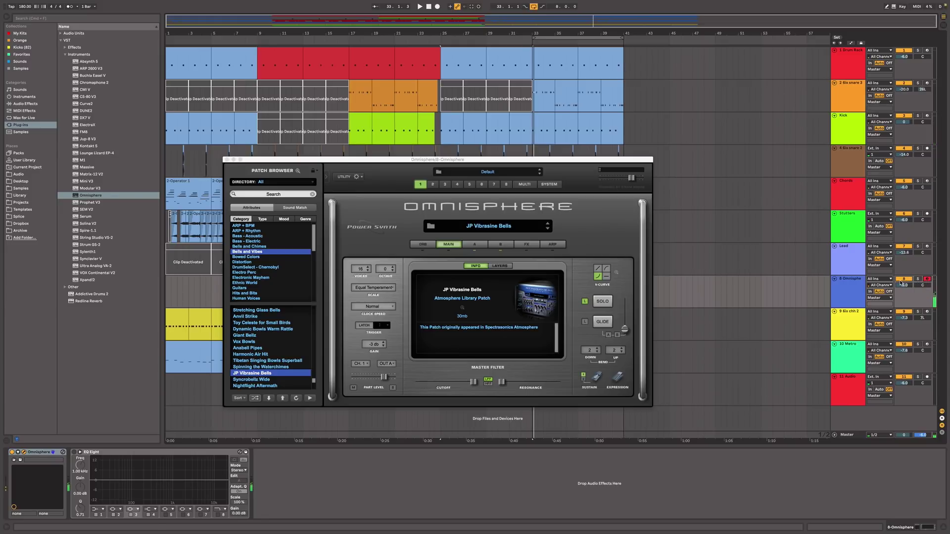
Step: Audition the Nightflight Aftermath and Air Plink Musicbox patches in Omnisphere
left_click(285, 385)
scroll(286, 383, "down", 5)
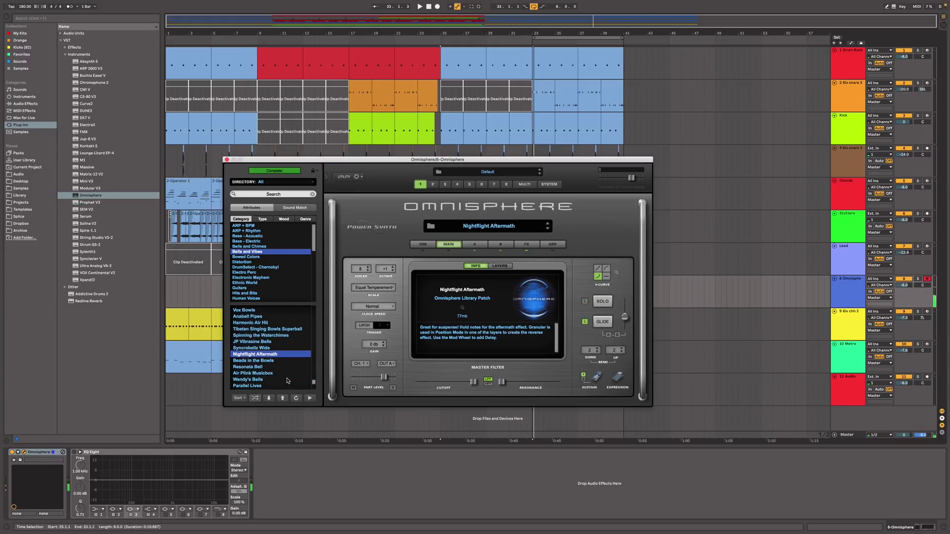
left_click(289, 374)
scroll(290, 371, "up", 1)
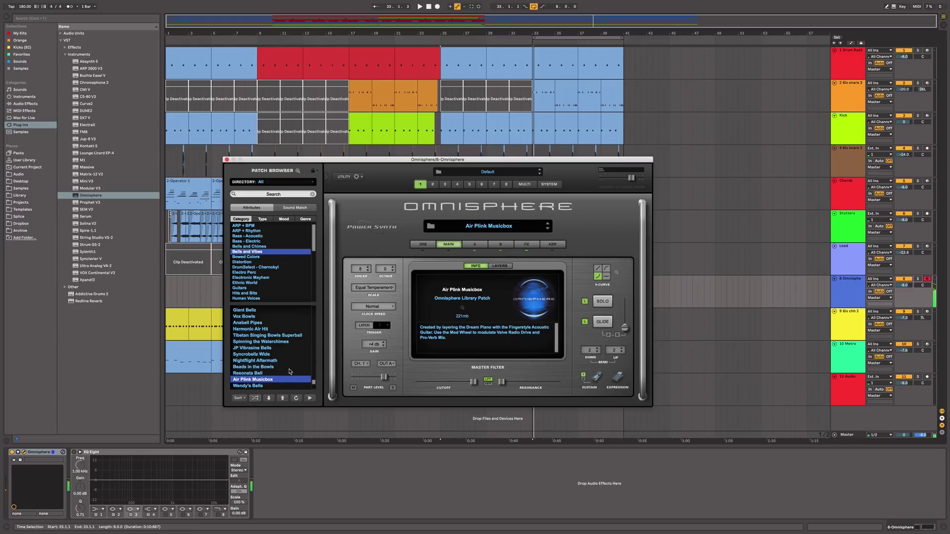
scroll(278, 375, "down", 5)
scroll(269, 380, "up", 5)
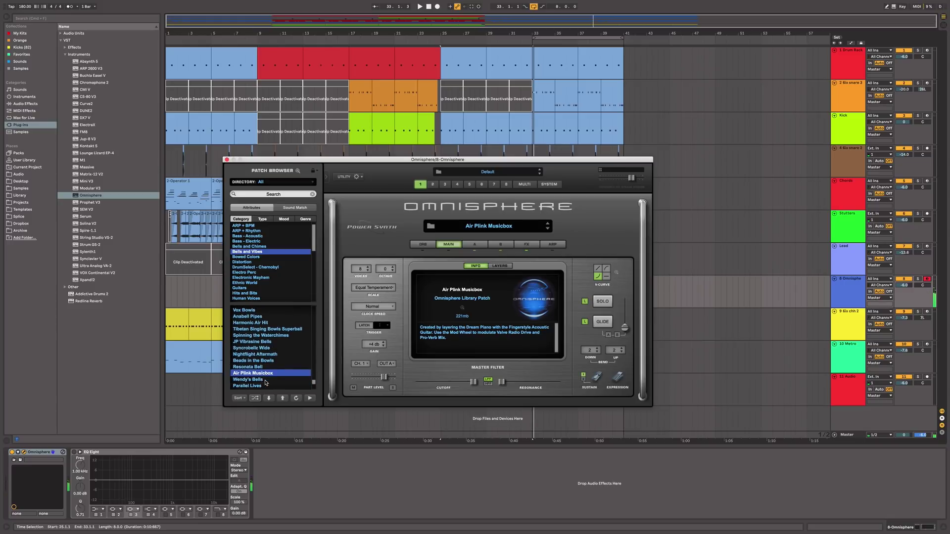
Step: Audition the patches JP Vibrasine Bells, Anabell Pipes, Vox Bowls, Harmonic Air Hit and Tibetan Singing Bowls Superball
left_click(262, 341)
scroll(242, 324, "up", 4)
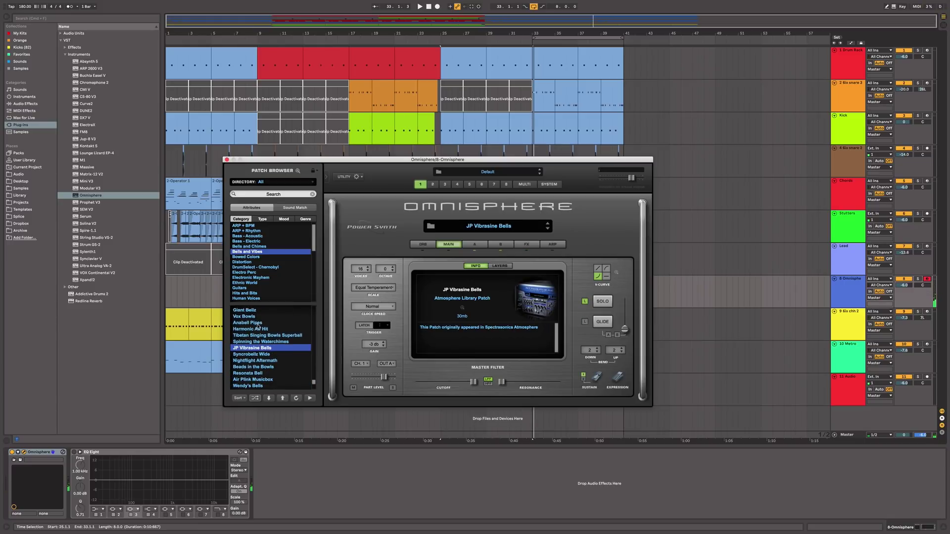
left_click(259, 340)
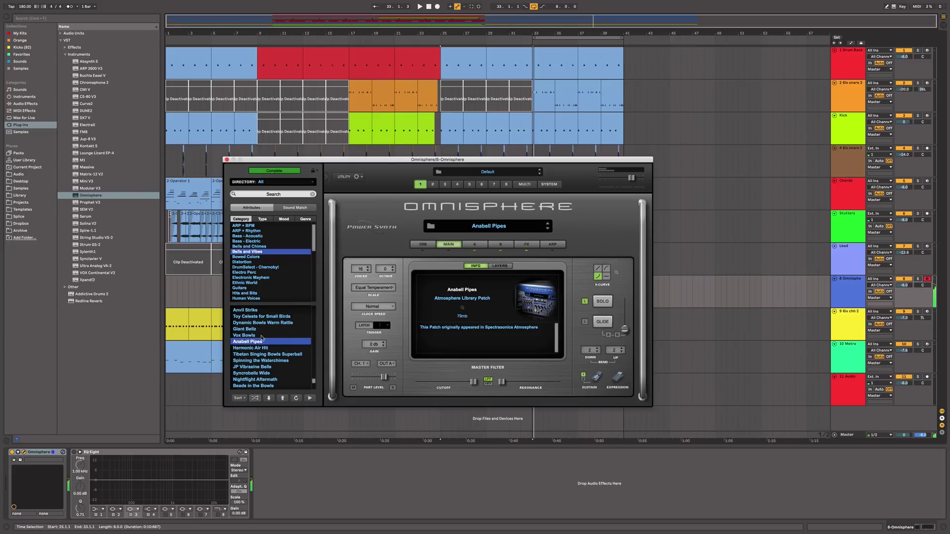
left_click(264, 336)
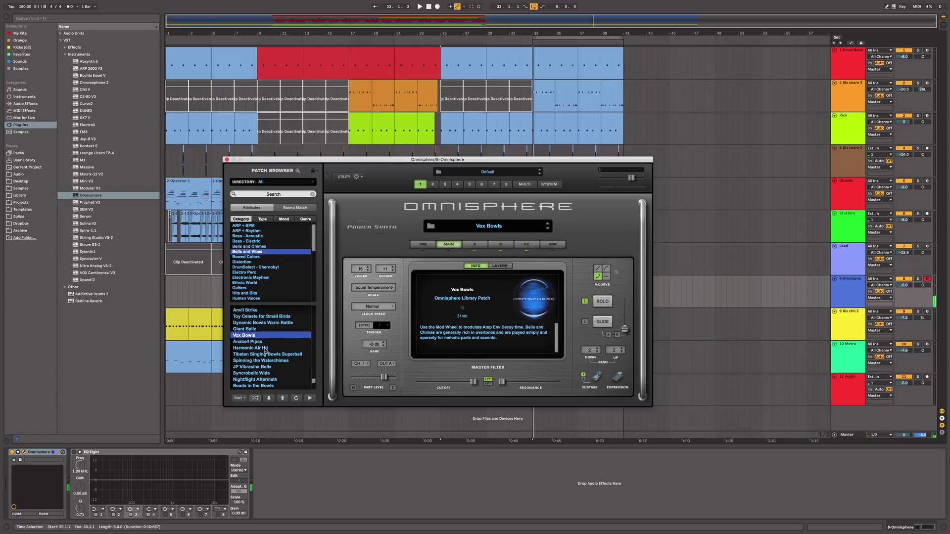
left_click(267, 348)
left_click(269, 355)
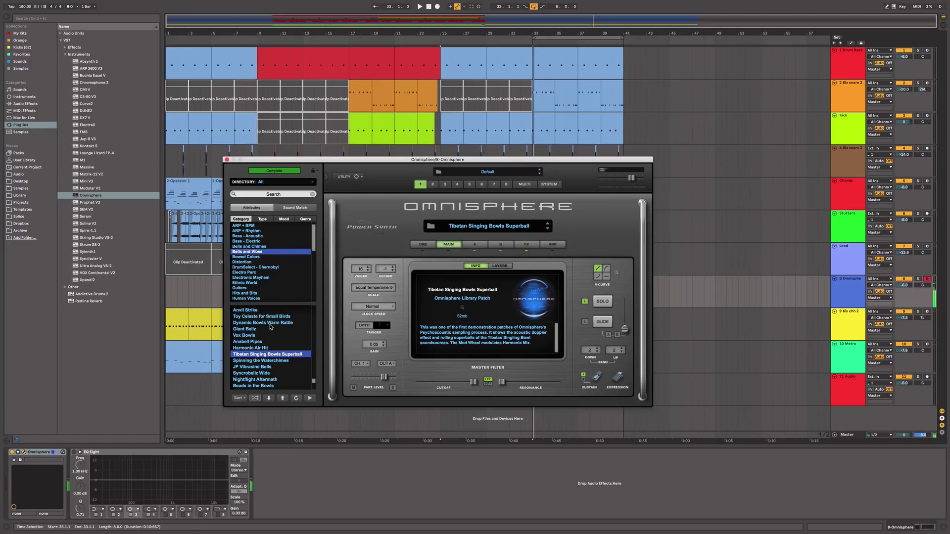
Step: Audition Dynamic Bowls Warm Rattle, Toy Celeste for Small Birds, Anvil Strike and Stretching Glass Bells, and load the In Memorium 1 patch
left_click(271, 324)
left_click(272, 316)
scroll(273, 319, "up", 1)
left_click(276, 322)
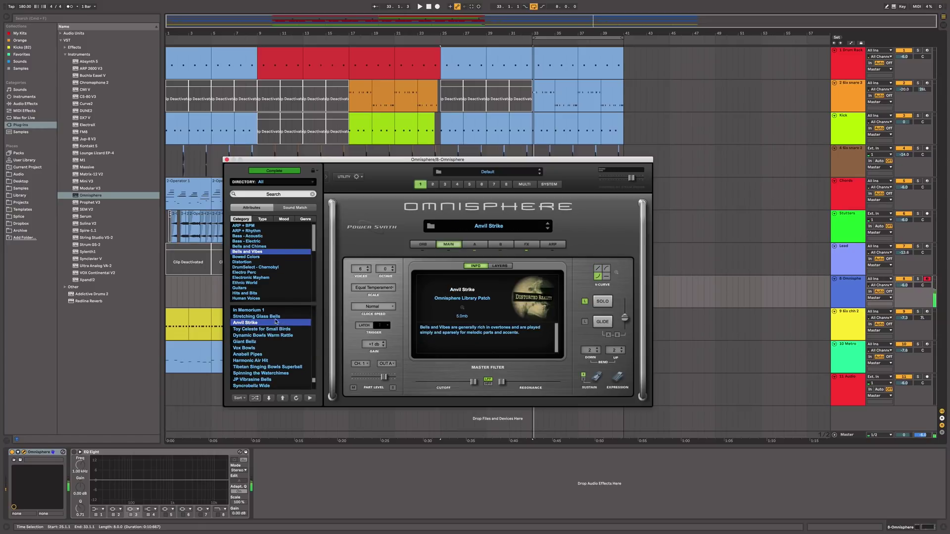
left_click(275, 317)
scroll(273, 319, "up", 2)
left_click(271, 323)
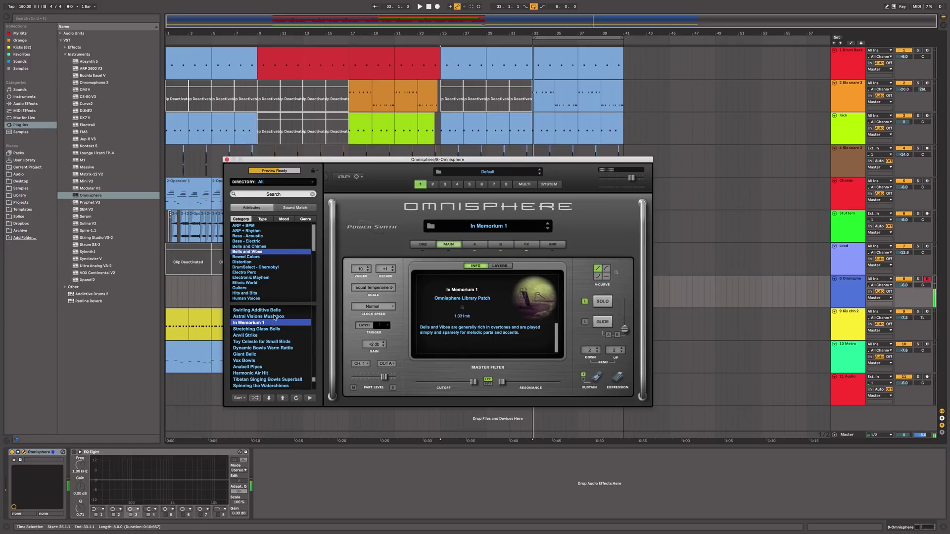
Step: Audition the Vox Bowls and Gamelan Drops patches in Omnisphere's Bells and Vibes category
left_click(250, 362)
scroll(267, 354, "up", 3)
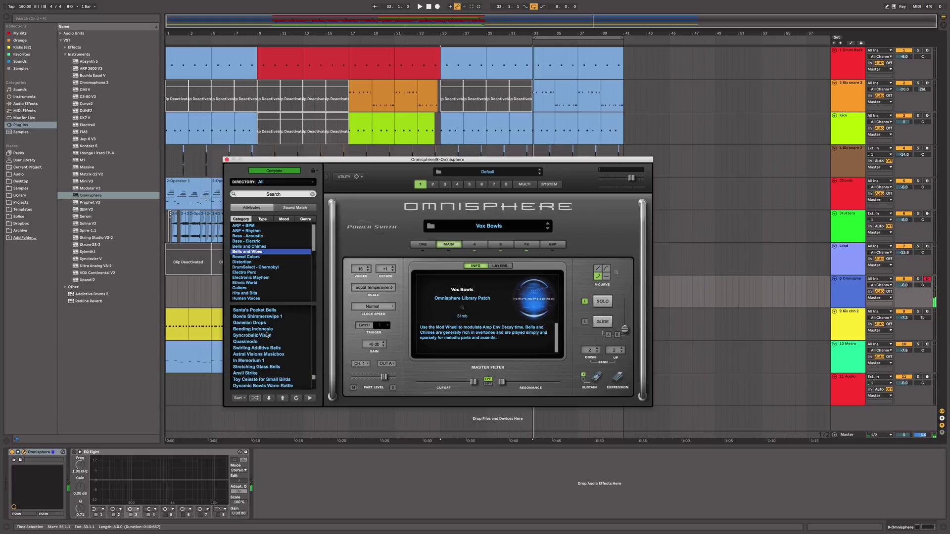
left_click(268, 335)
left_click(271, 323)
scroll(279, 327, "up", 3)
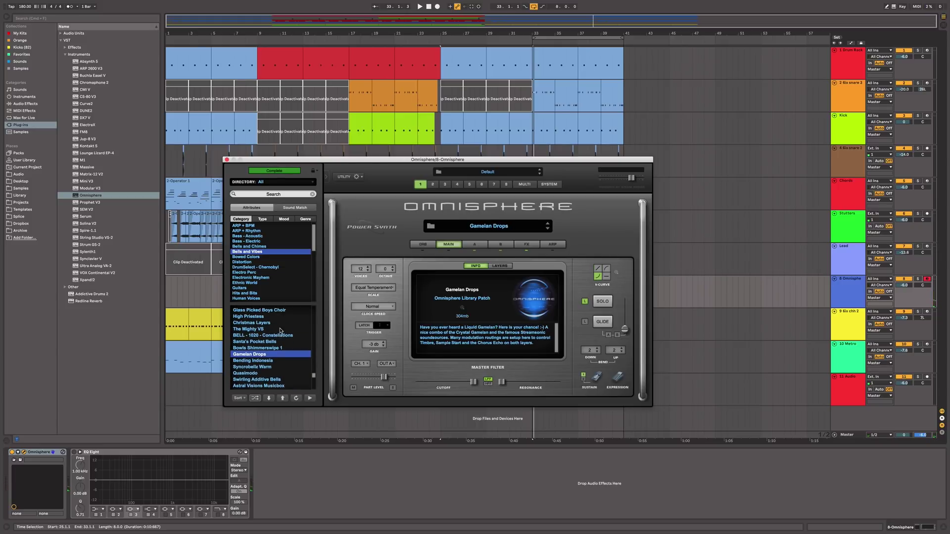
scroll(280, 331, "up", 1)
scroll(266, 343, "up", 1)
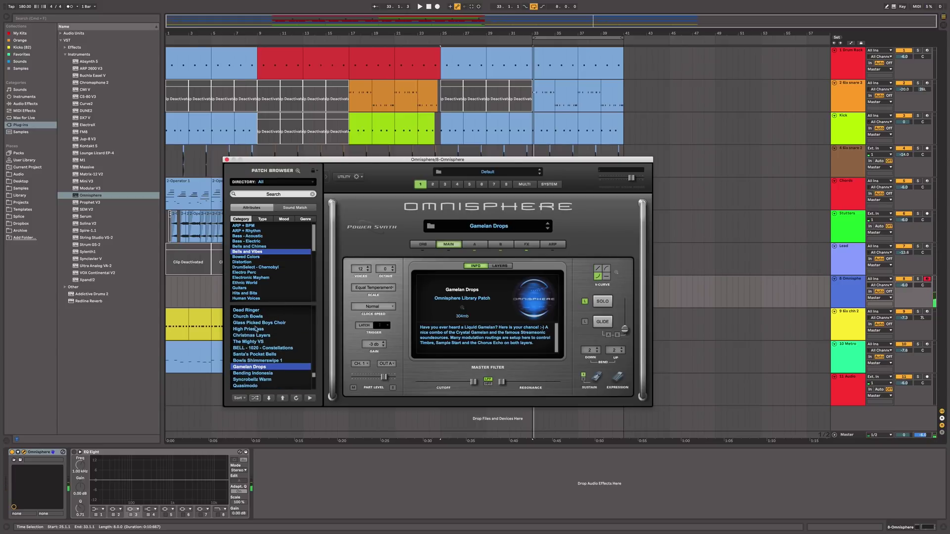
Step: Audition Warm Glockendream Bells, Titanium Chimes and Coiling Zim'bira 2, and load the Dynamic Sprinklers patch
left_click(256, 323)
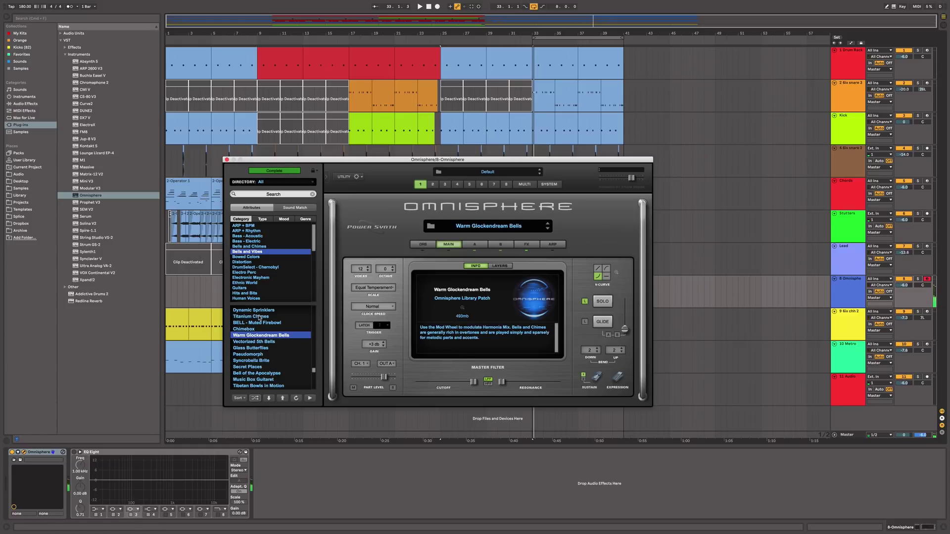
left_click(259, 317)
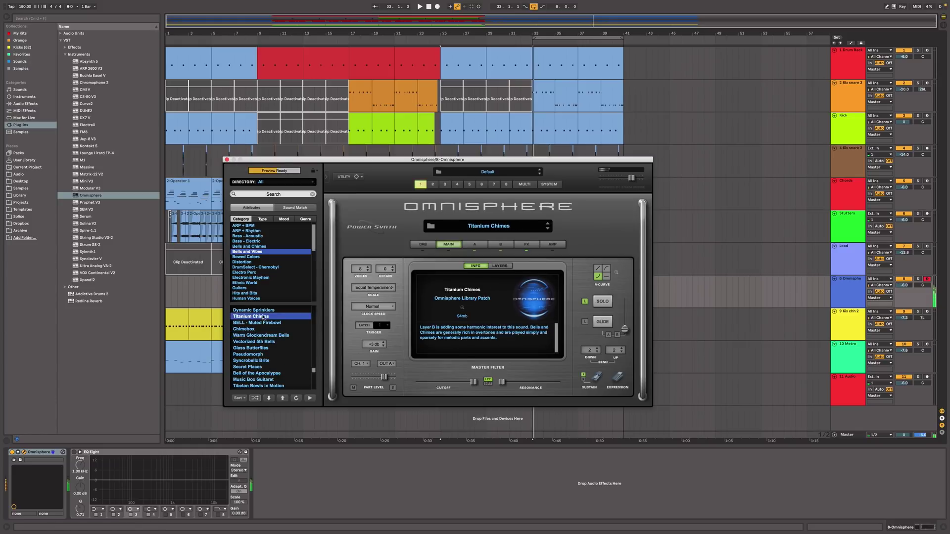
scroll(259, 319, "up", 3)
left_click(255, 328)
left_click(255, 316)
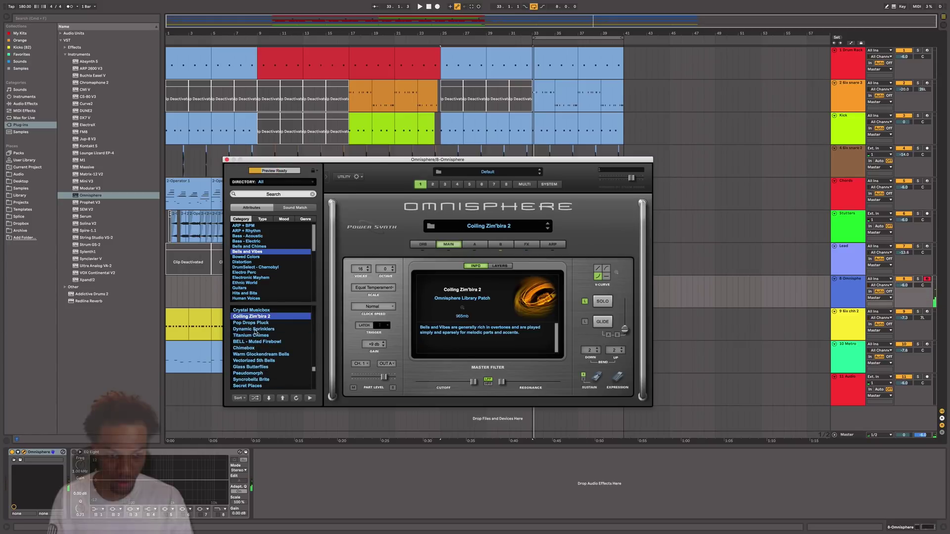
left_click(256, 328)
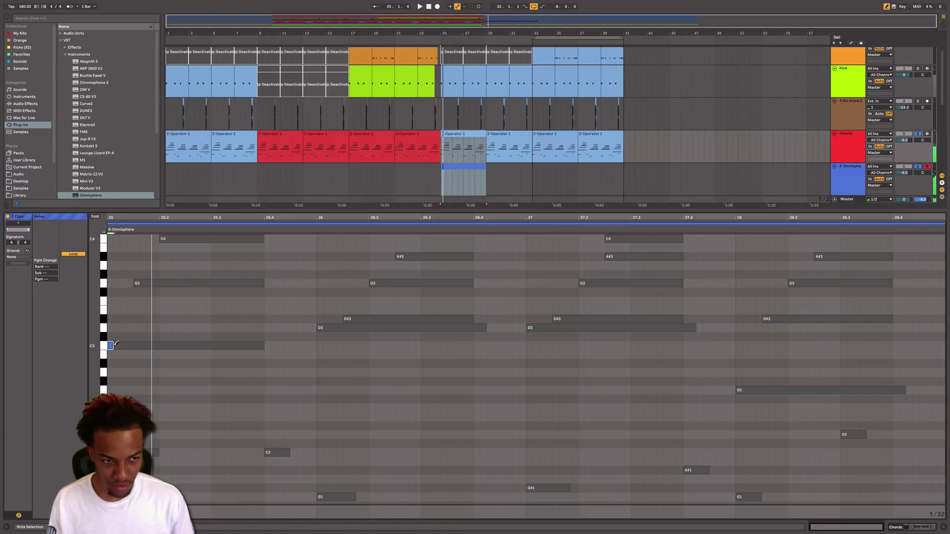
Step: Draw short root notes in the Omnisphere clip: C3 at bar 35, D3 at bars 36 and 37, and G2 at bar 38
left_click_drag(131, 348, 140, 347)
key("space")
key("space")
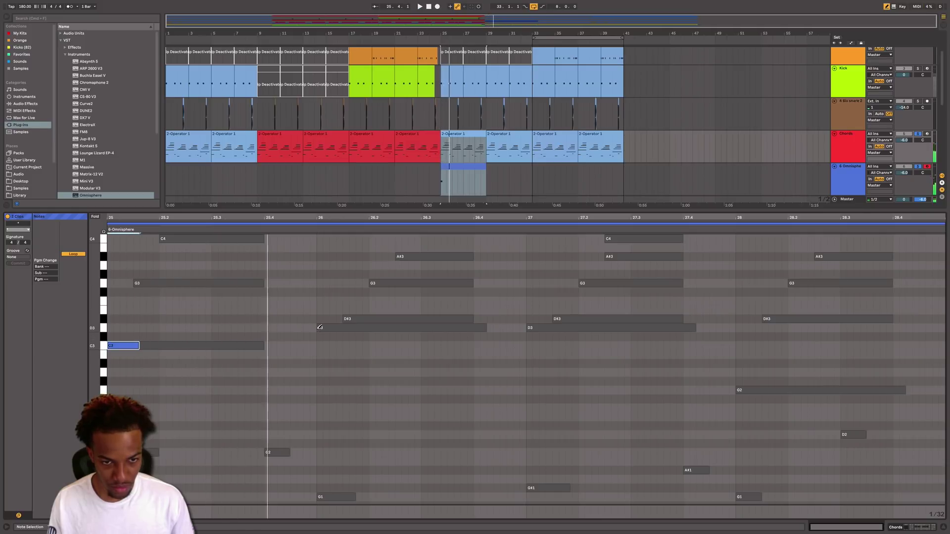
key("space")
left_click(321, 327)
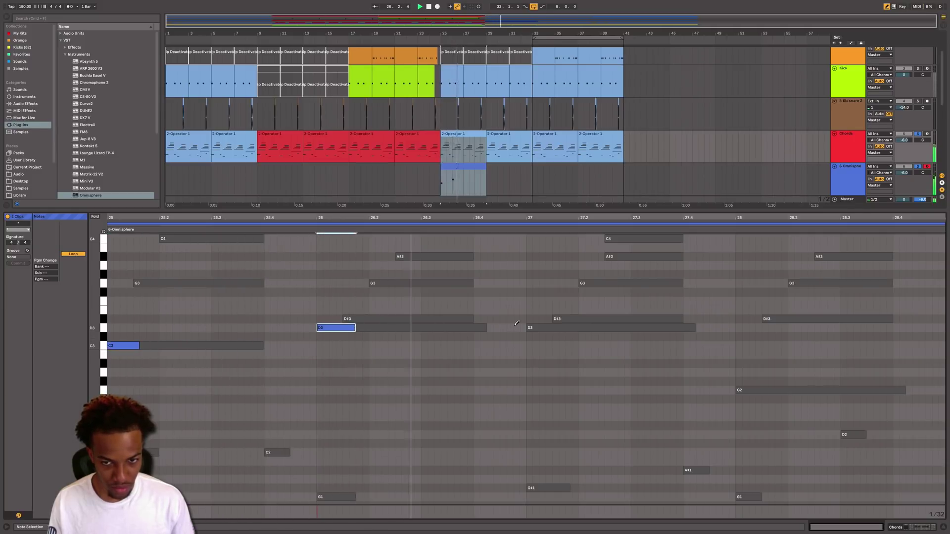
left_click_drag(529, 327, 559, 328)
left_click(738, 389)
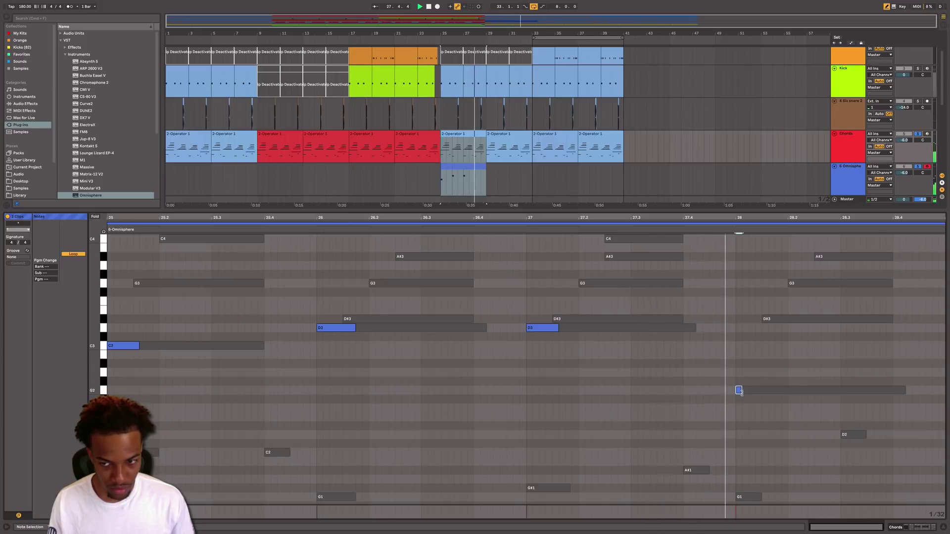
left_click_drag(740, 391, 768, 392)
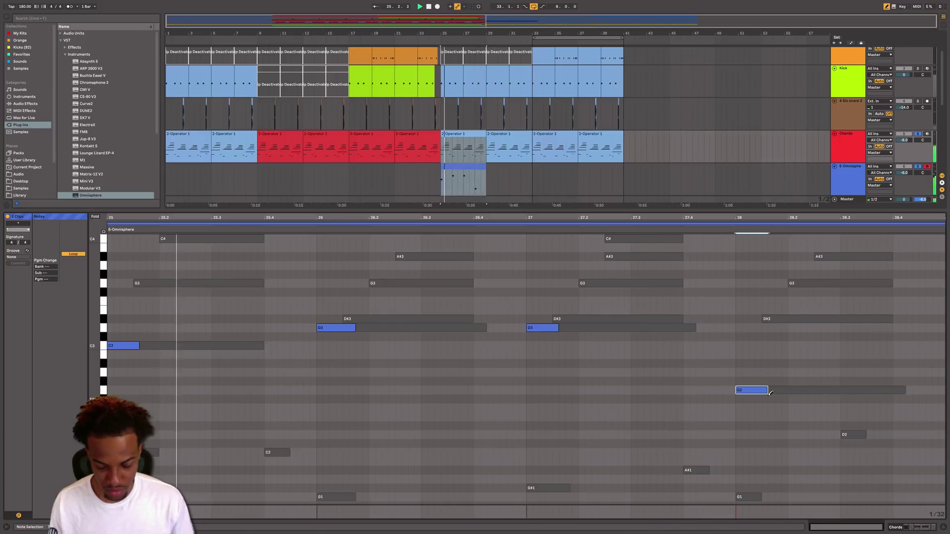
Step: Try raising the bar 38 note to C3
key("Up")
key("Up")
key("Up")
key("Up")
key("Up")
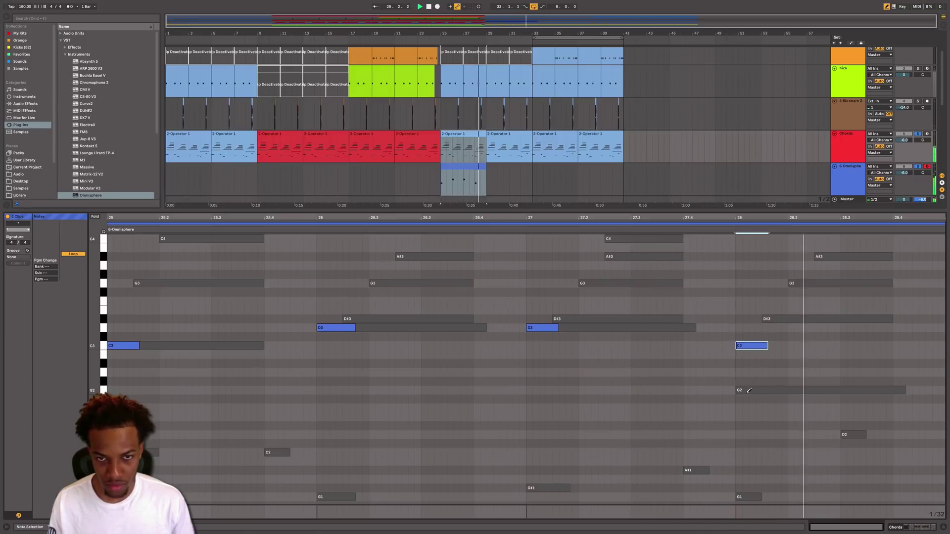
Step: Duplicate the four-bar note pattern to fill eight bars and raise the last note to C3
key("ctrl+d")
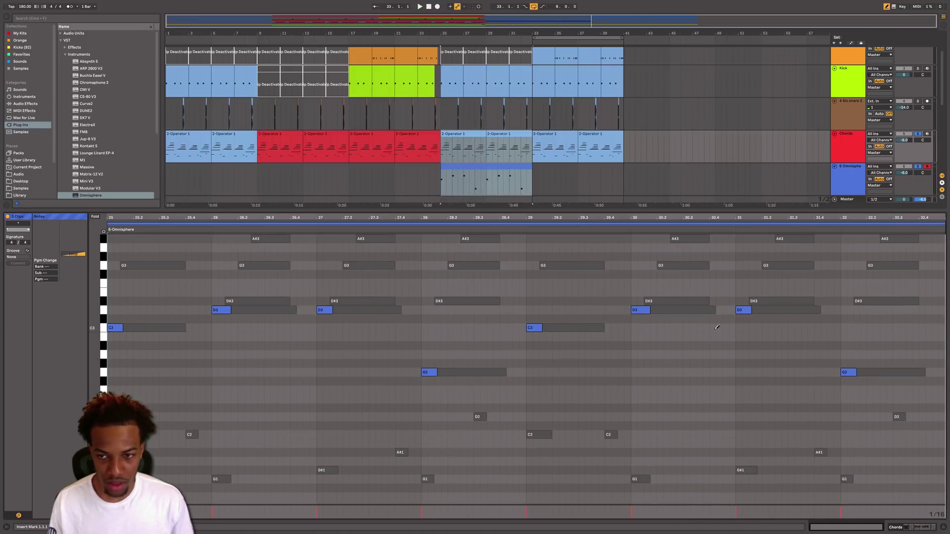
key("space")
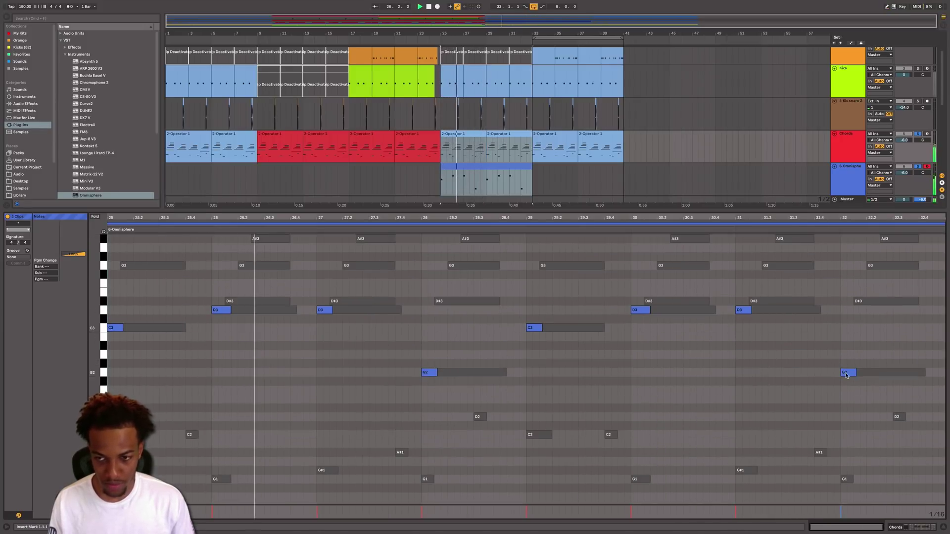
left_click_drag(846, 375, 848, 327)
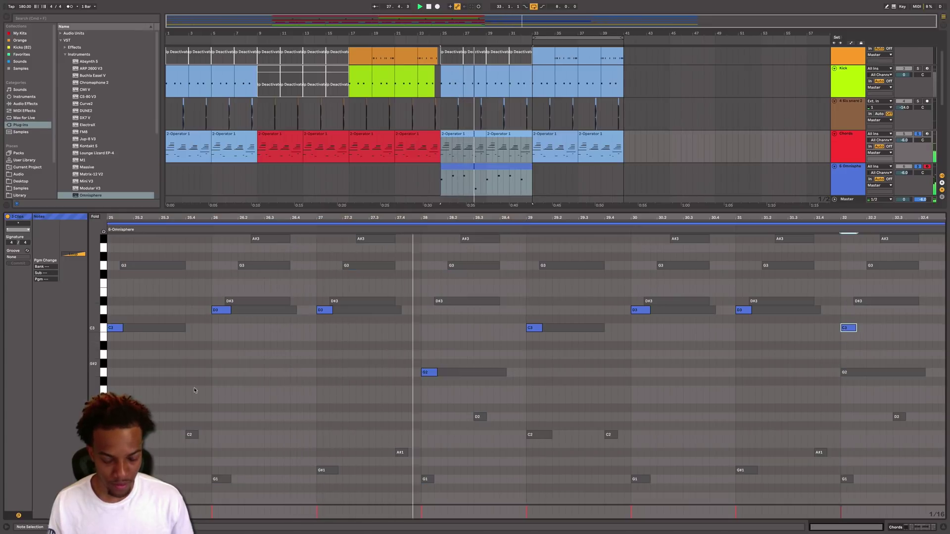
Step: Transpose all notes in the Omnisphere clip up one octave and play the result from bar 35
key("b")
key("shift+Up")
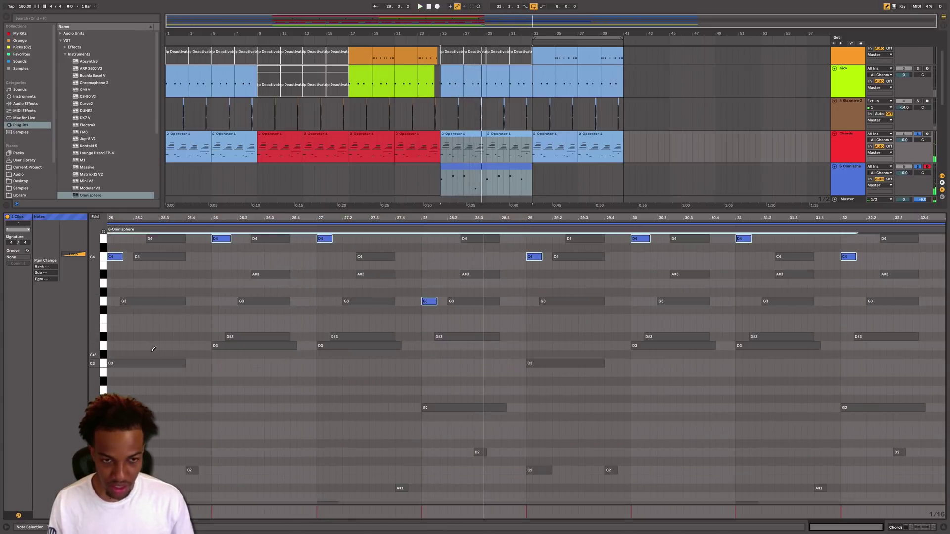
scroll(162, 347, "up", 4)
scroll(166, 329, "down", 1)
key("space")
key("space")
scroll(144, 307, "up", 3)
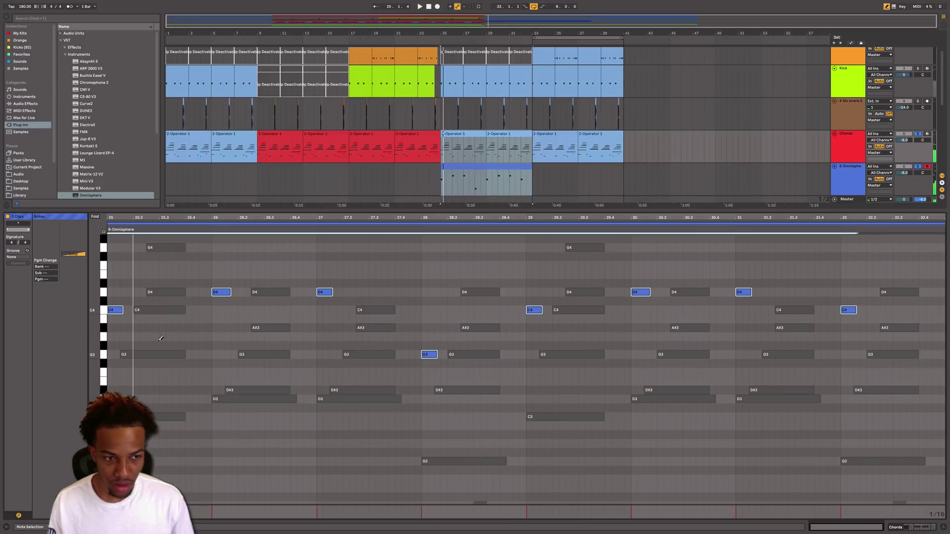
Step: Add a rising run of short D4, D#4 and G4 notes after the opening C4 in bar 35
left_click(118, 301)
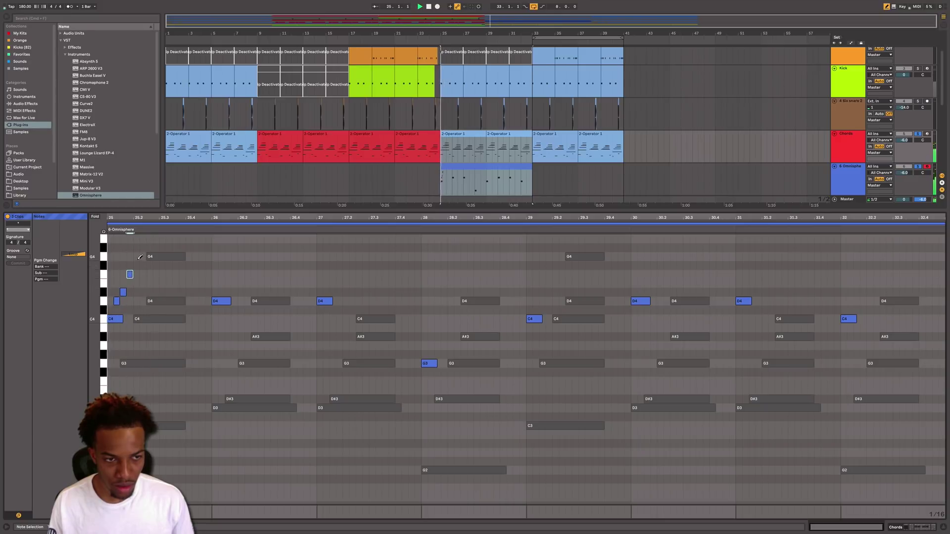
left_click(136, 256)
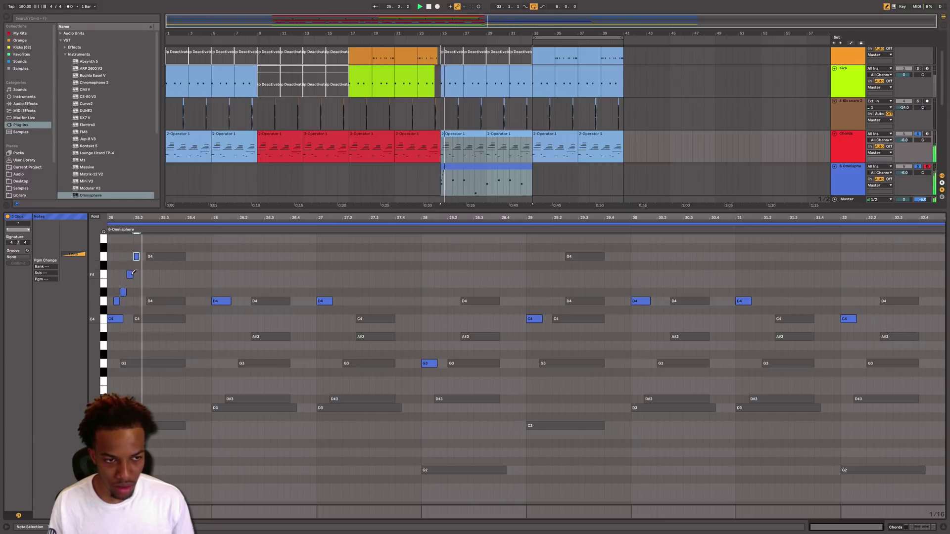
left_click(150, 256)
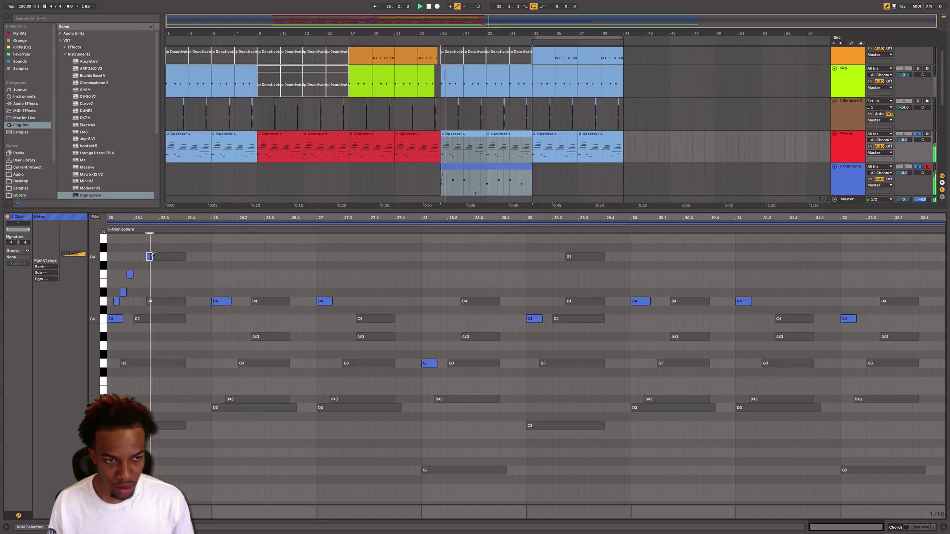
left_click(123, 300)
left_click(136, 291)
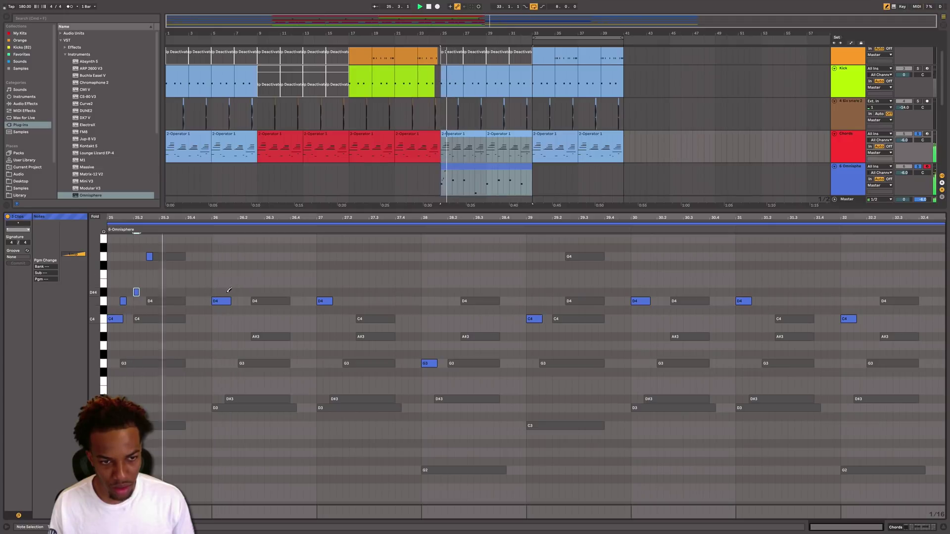
Step: Add short rising D#4, G4 and A#4 notes after the D4 in bar 36
left_click(228, 292)
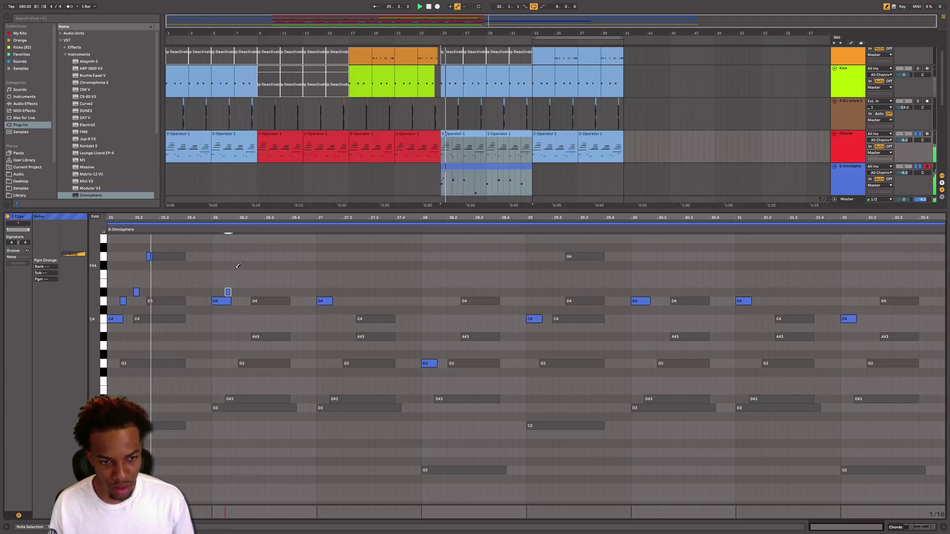
left_click(234, 265)
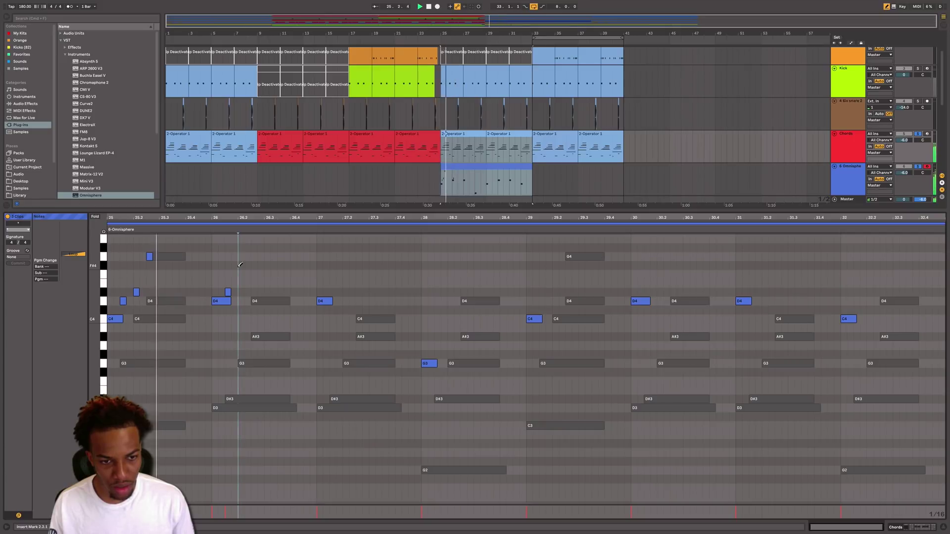
left_click(236, 256)
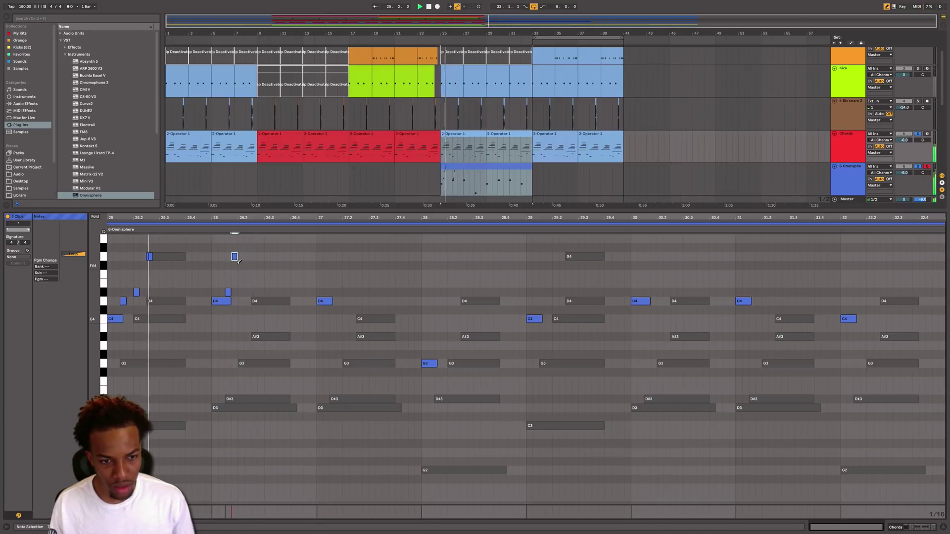
scroll(239, 253, "up", 1)
scroll(238, 263, "up", 1)
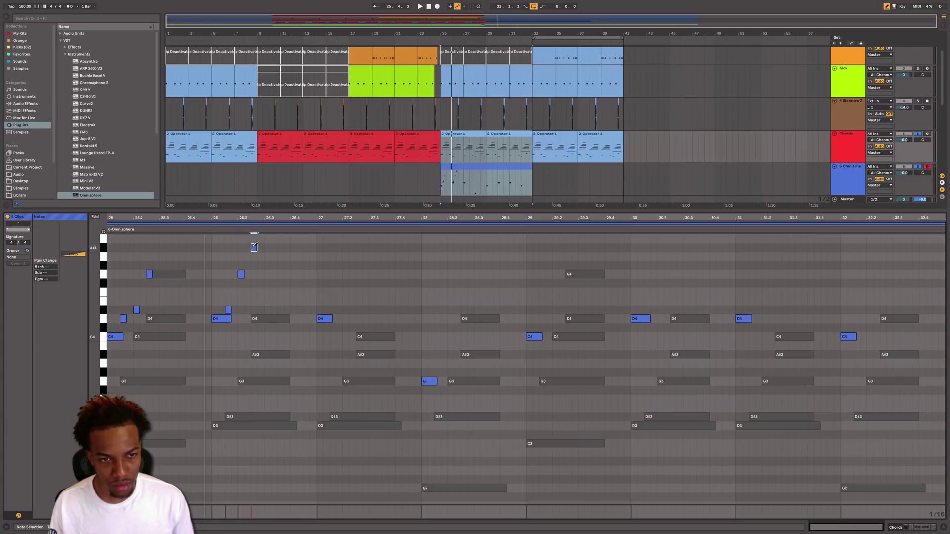
Step: Add short rising D#4, G4 and A#4 notes after the D4 in bar 37
scroll(257, 248, "up", 4)
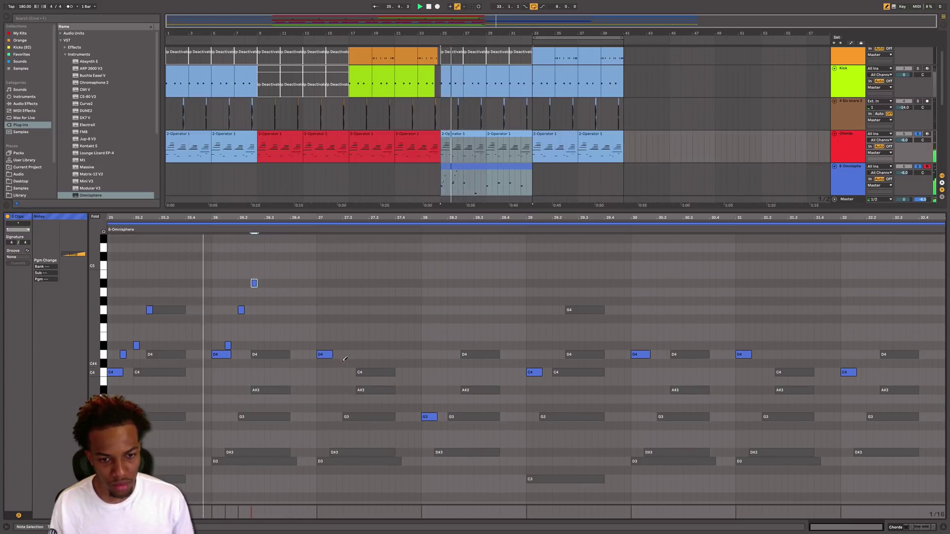
left_click(333, 346)
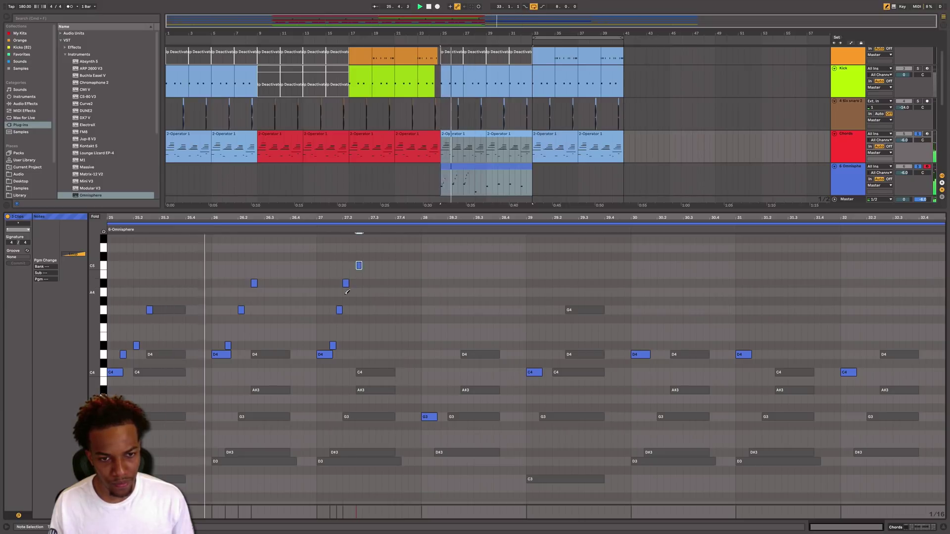
left_click(339, 309)
left_click(345, 283)
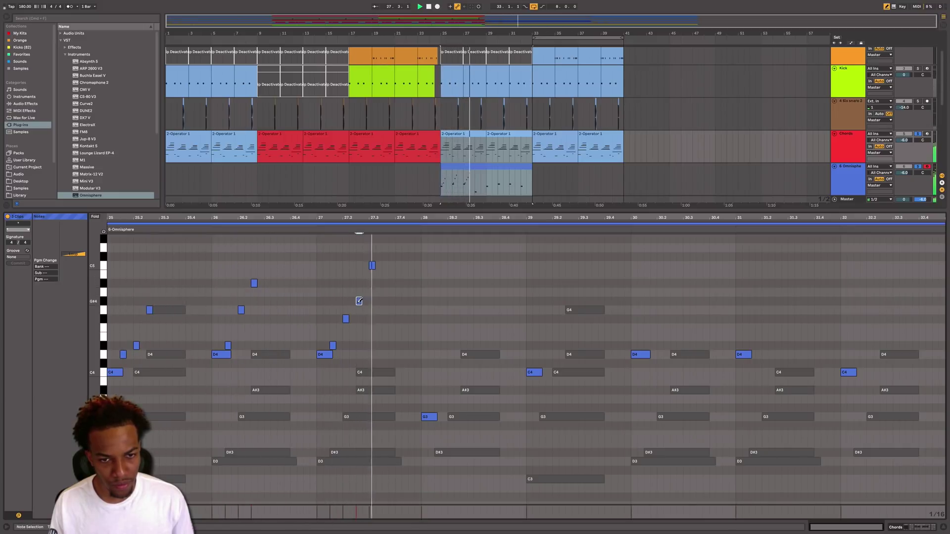
left_click_drag(345, 319, 345, 309)
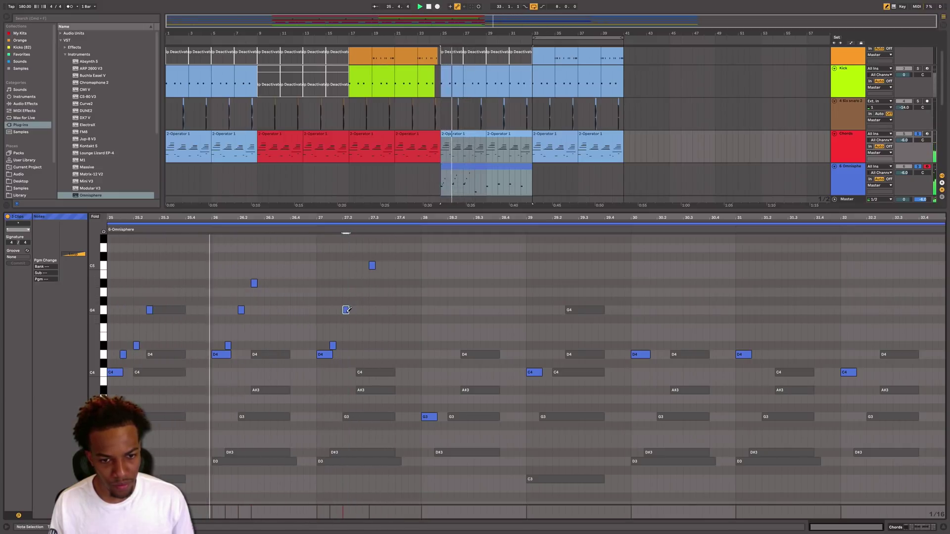
left_click(359, 283)
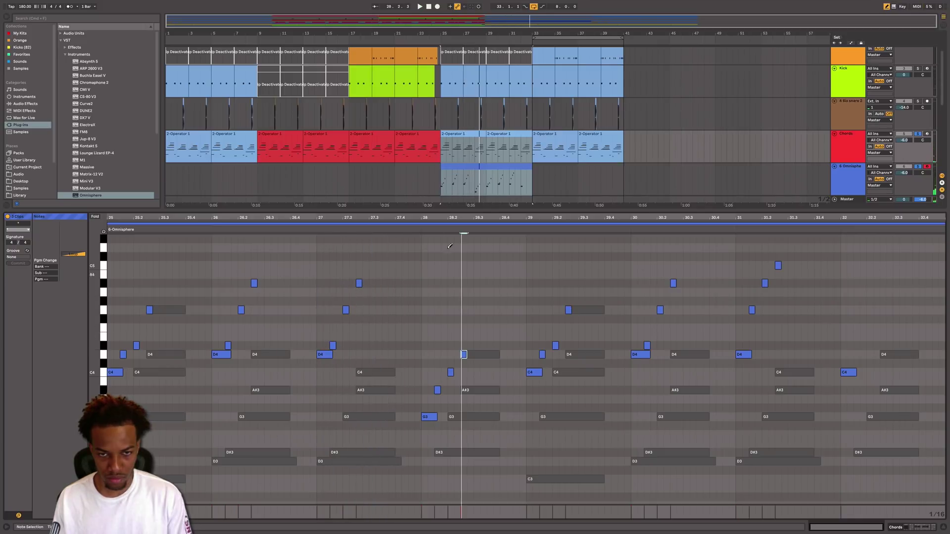
Step: Play the phrase from bar 38 and retune the short note at 38.4 to G4
left_click(420, 228)
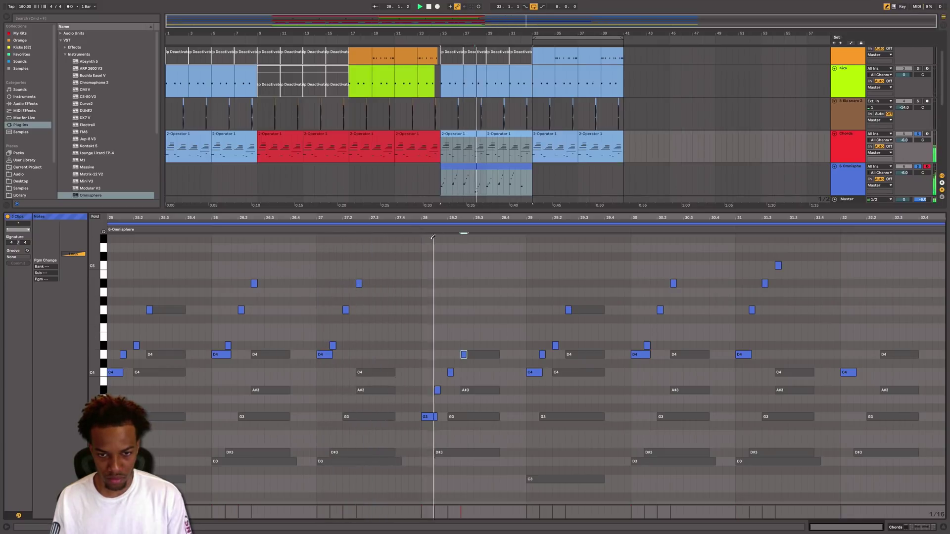
key("space")
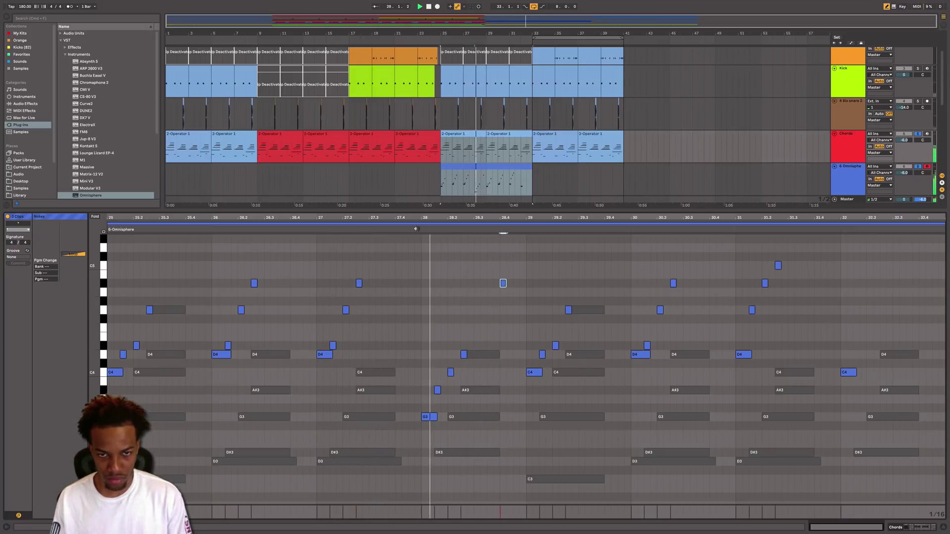
key("space")
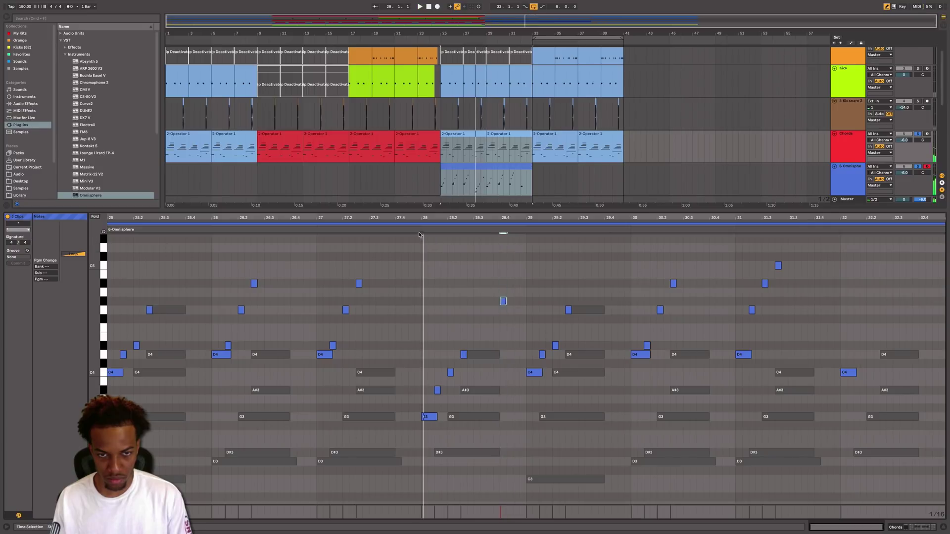
key("Down")
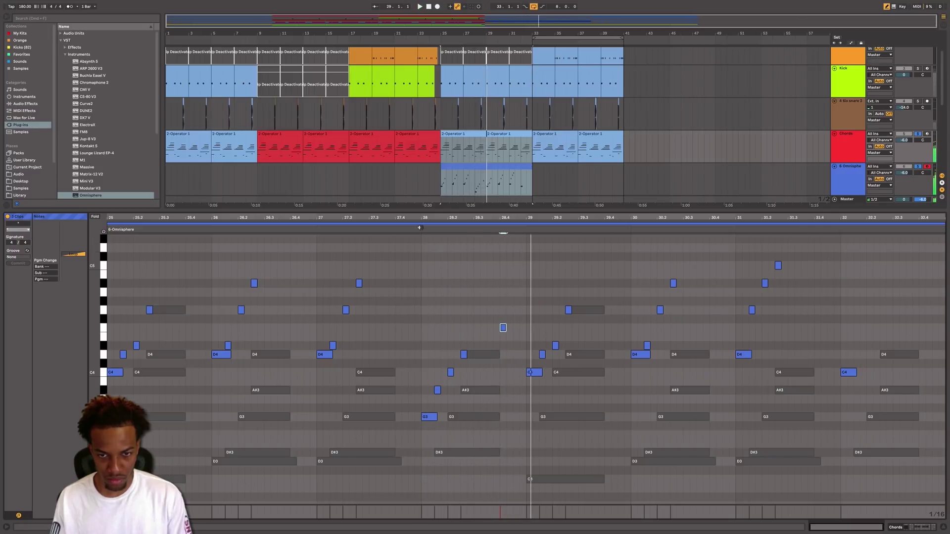
key("Up")
key("Up")
left_click(419, 228)
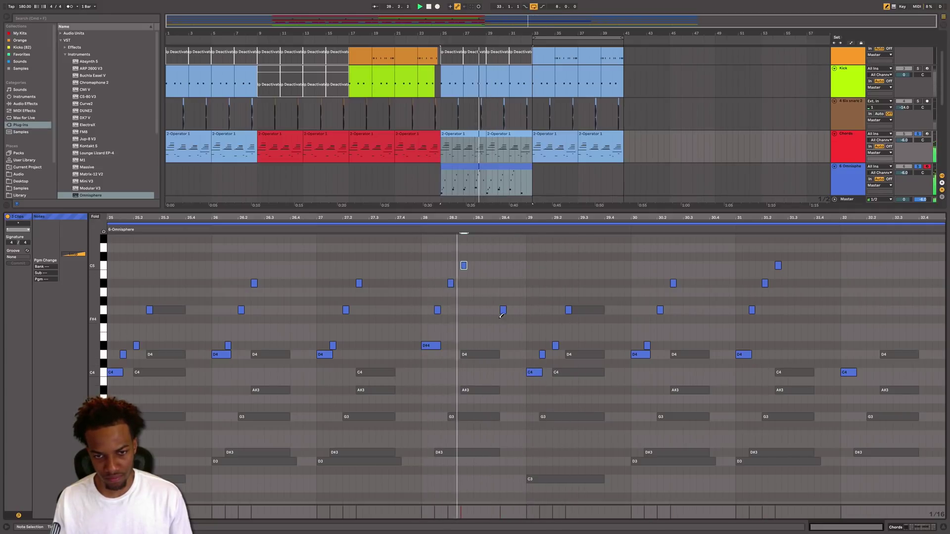
Step: Remove the short G4 at 28.4 and move the rising G4, A#4 and C5 run from bar 31 to follow the C4 in bar 32
left_click(501, 311)
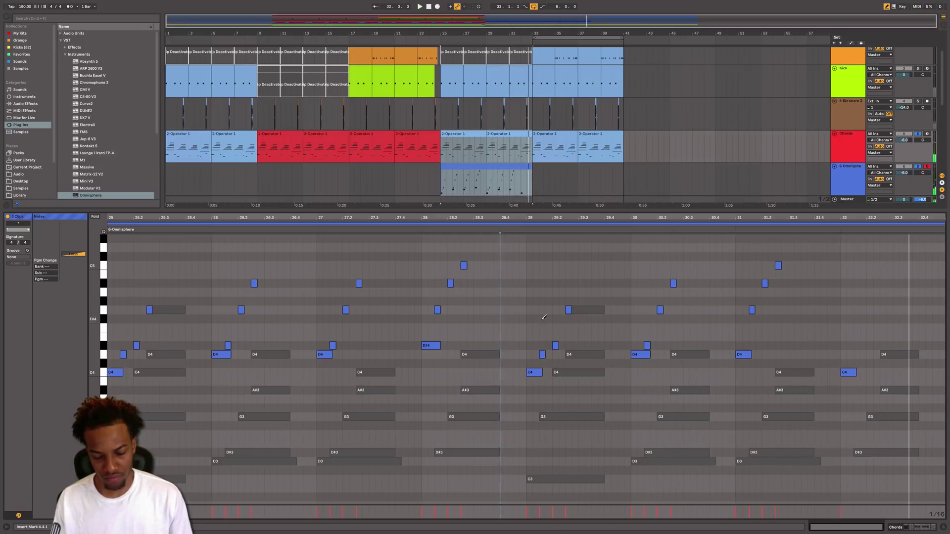
left_click_drag(780, 254, 780, 254)
key("Delete")
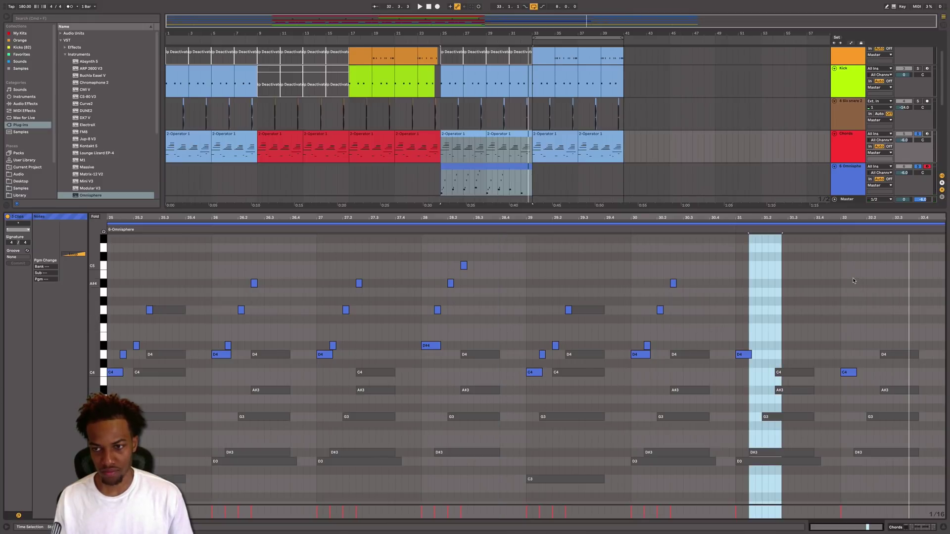
left_click(844, 278)
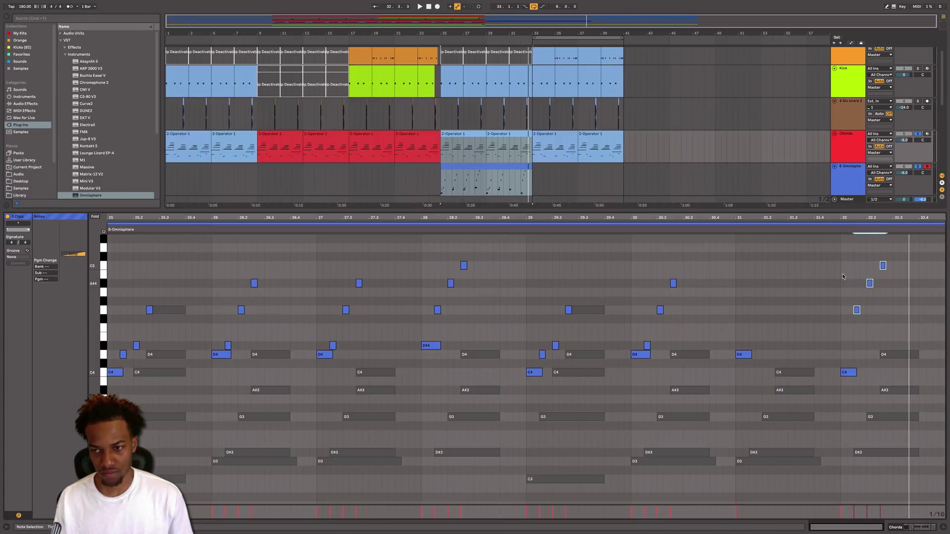
key("space")
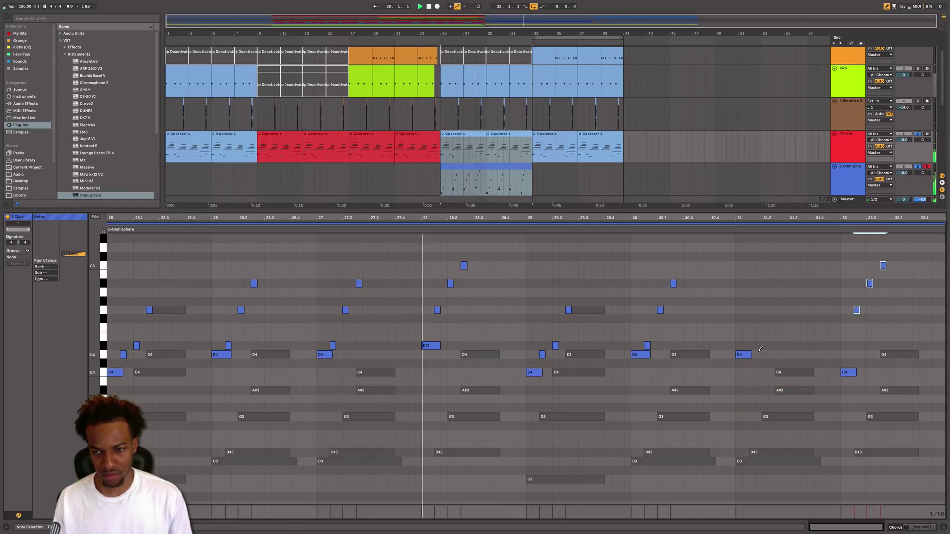
Step: Add short rising D#4, G4 and A#4 notes after the D4 in bar 31
left_click(751, 345)
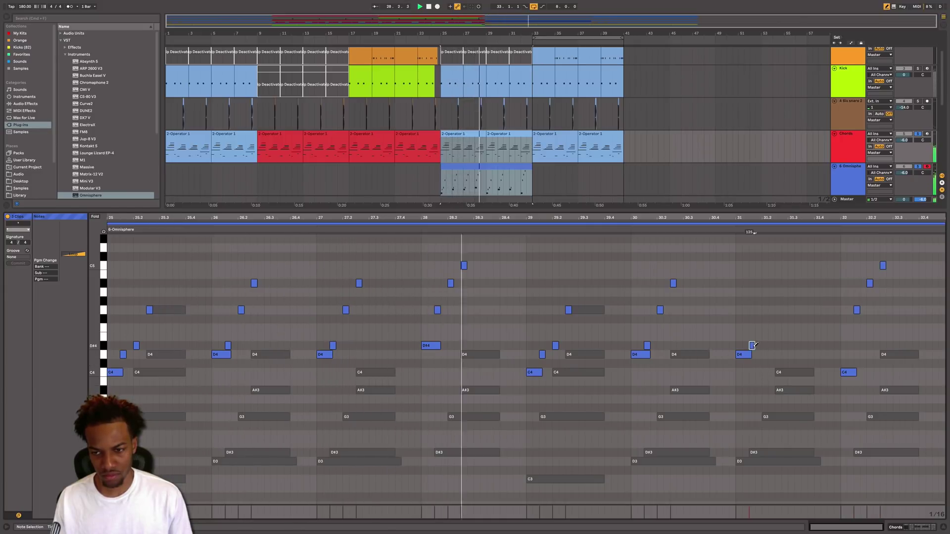
left_click(765, 310)
left_click(778, 300)
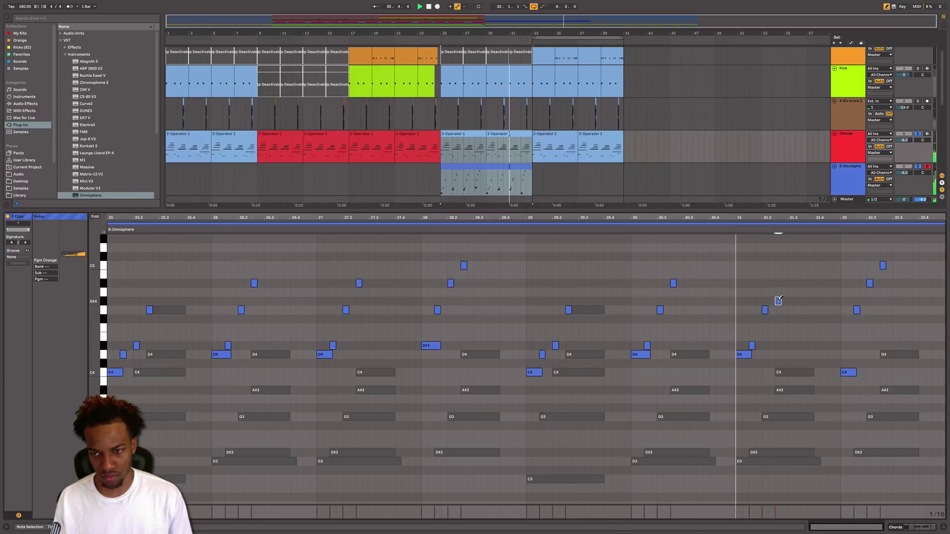
left_click_drag(778, 301, 778, 283)
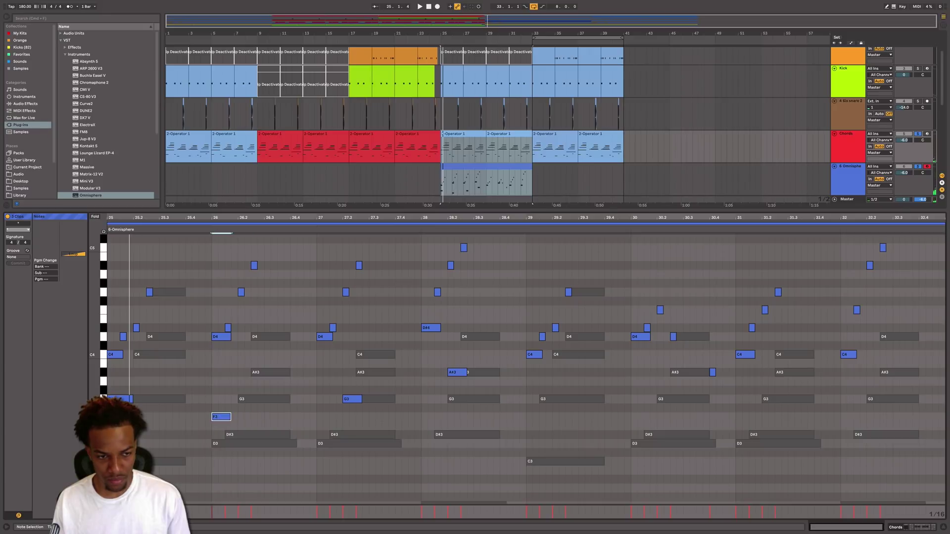
Step: Continue the low line with one-beat F3 and G3 notes in bar 25 and two-beat F3 and D#3 notes in bar 26
left_click_drag(142, 402, 150, 415)
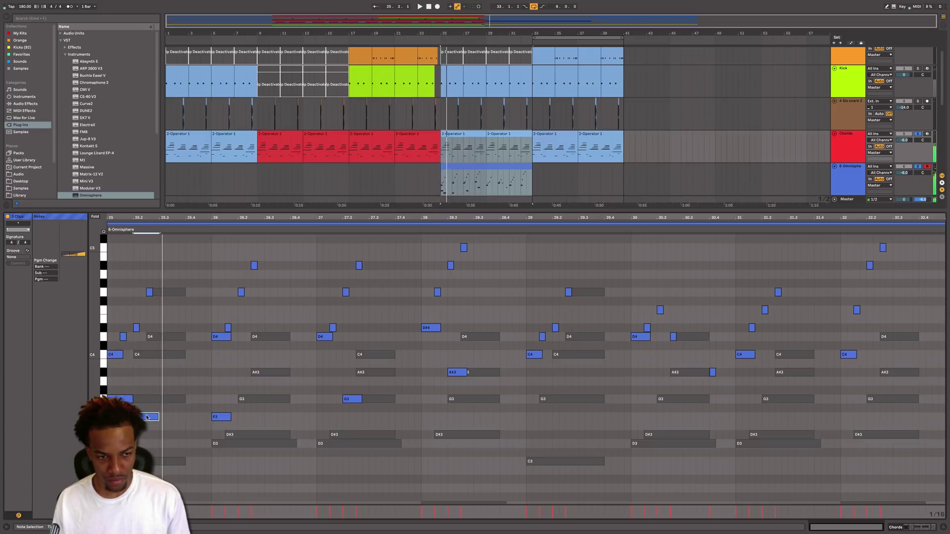
double_click(169, 400)
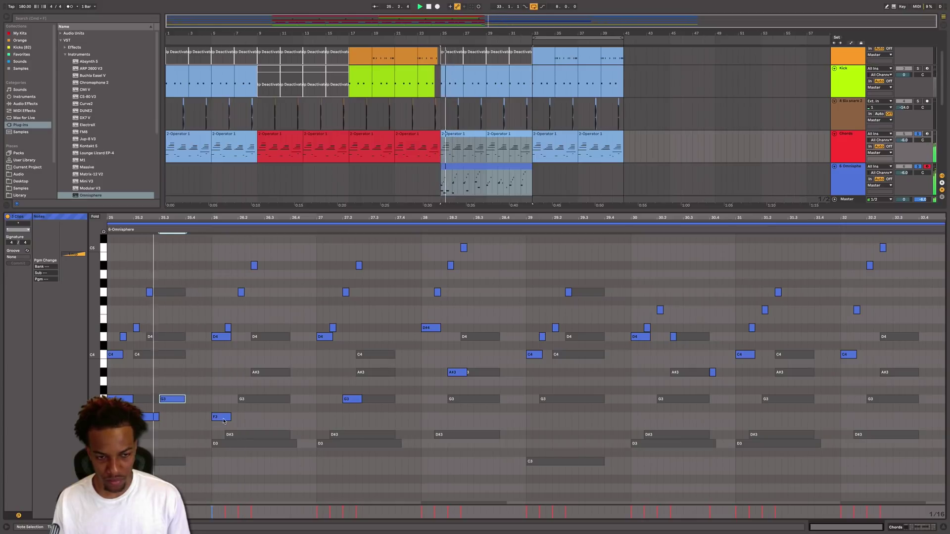
left_click_drag(230, 418, 262, 420)
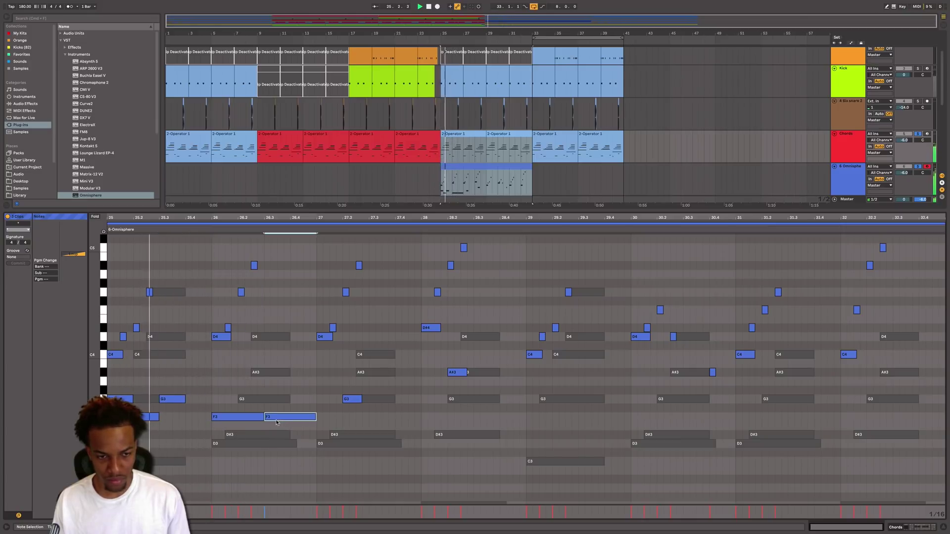
double_click(270, 435)
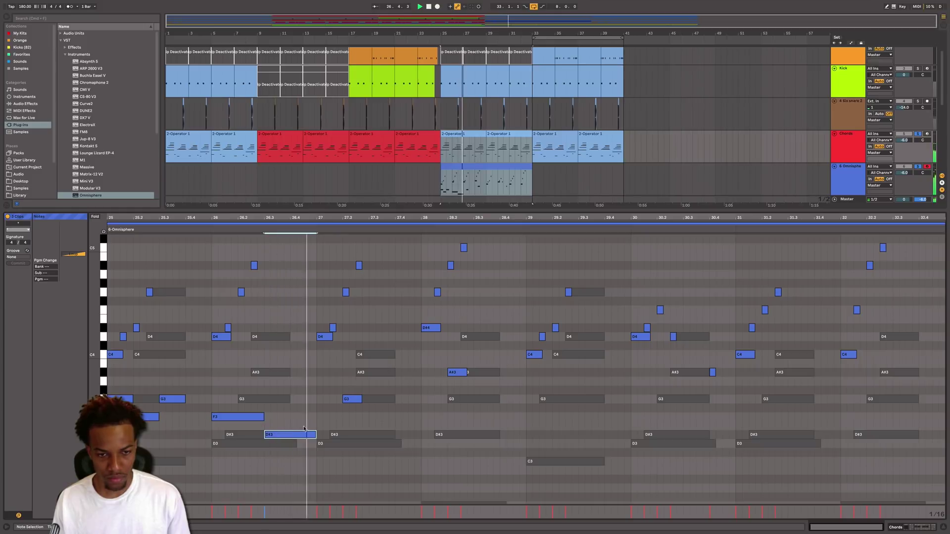
Step: Add one-beat low notes G3, F3 and G3 from the start of bar 27 and play them back
double_click(324, 399)
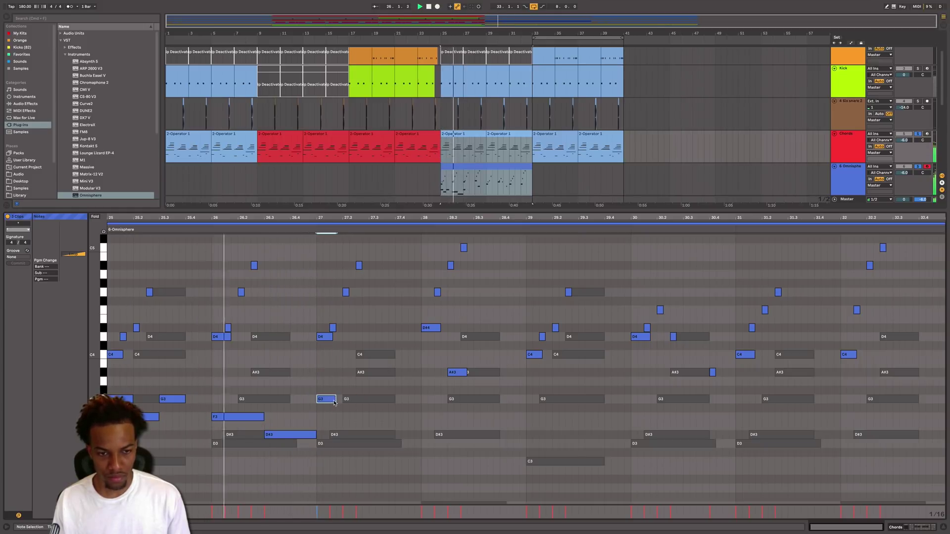
left_click_drag(335, 400, 383, 396)
left_click(352, 401)
left_click(322, 402)
key("ctrl+d")
key("super+d")
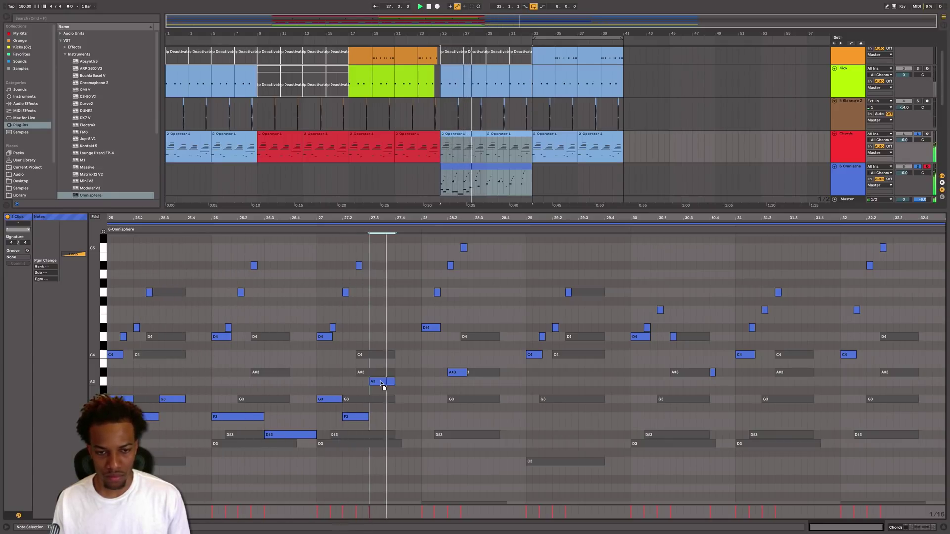
left_click(350, 230)
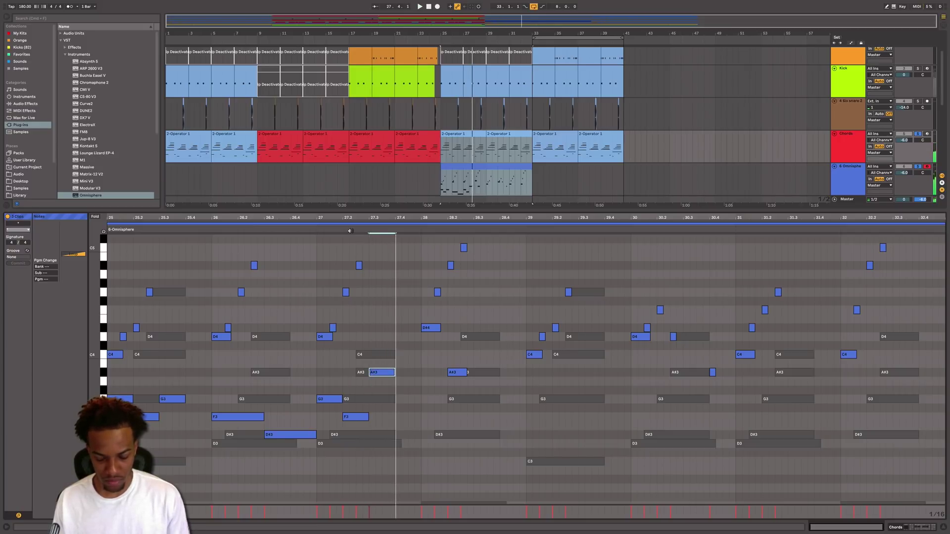
key("space")
key("space")
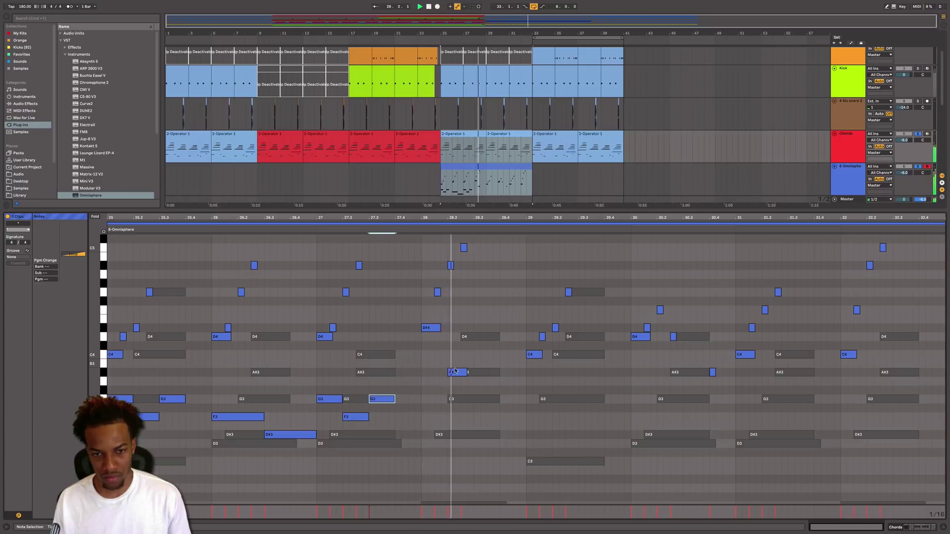
Step: Reposition the low A#3 within bar 28 and place a short G#3 at the start of the bar
key("space")
left_click_drag(453, 372, 434, 372)
key("space")
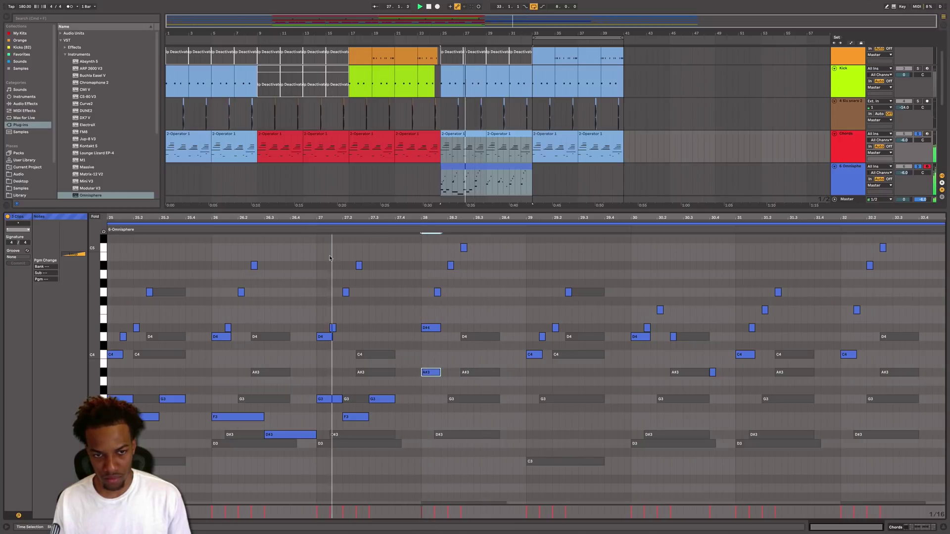
scroll(434, 381, "up", 1)
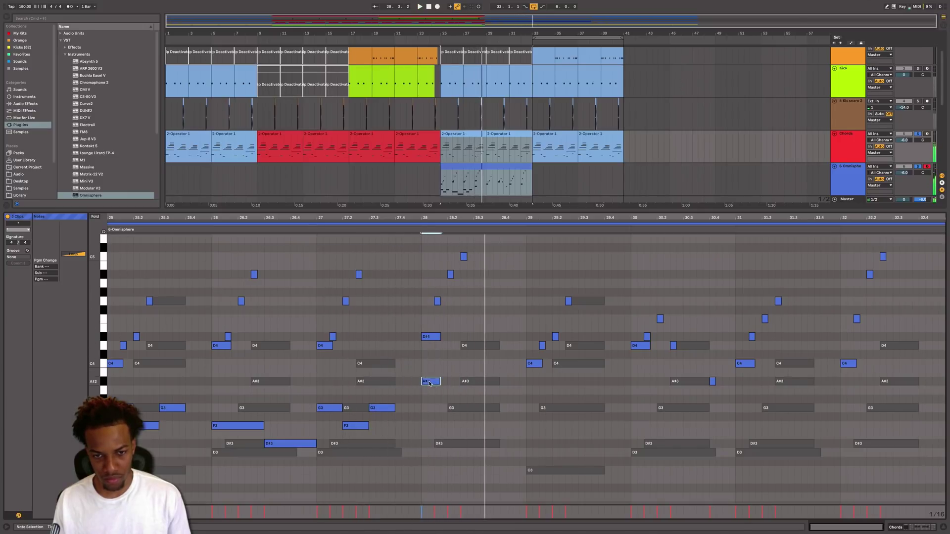
scroll(407, 408, "up", 1)
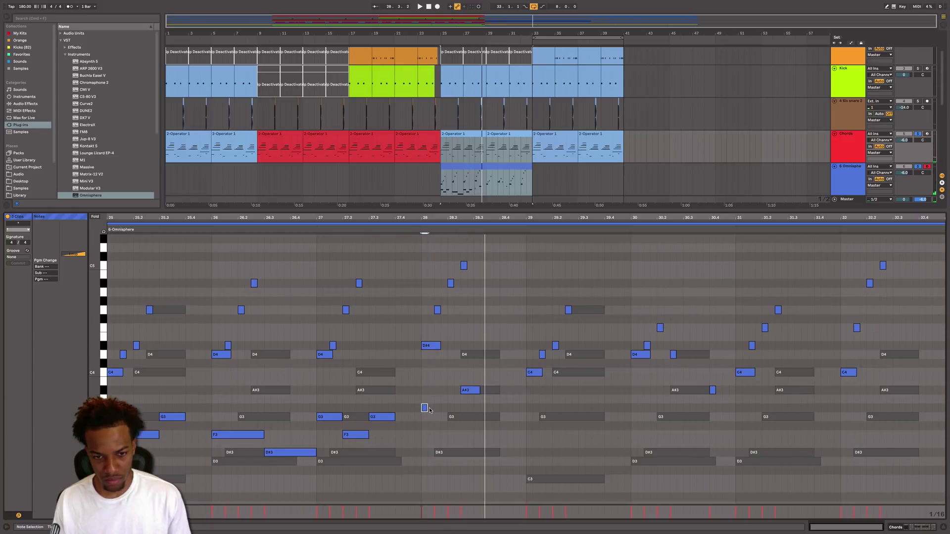
Step: Lower the opening low note of bar 28 to D#3 and copy the low line into bars 29 to 32
left_click(415, 231)
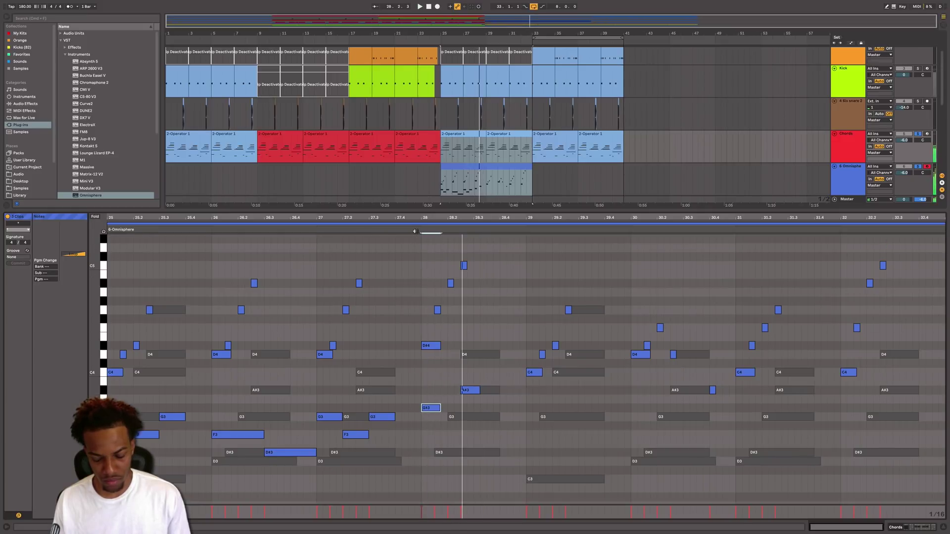
key("Down")
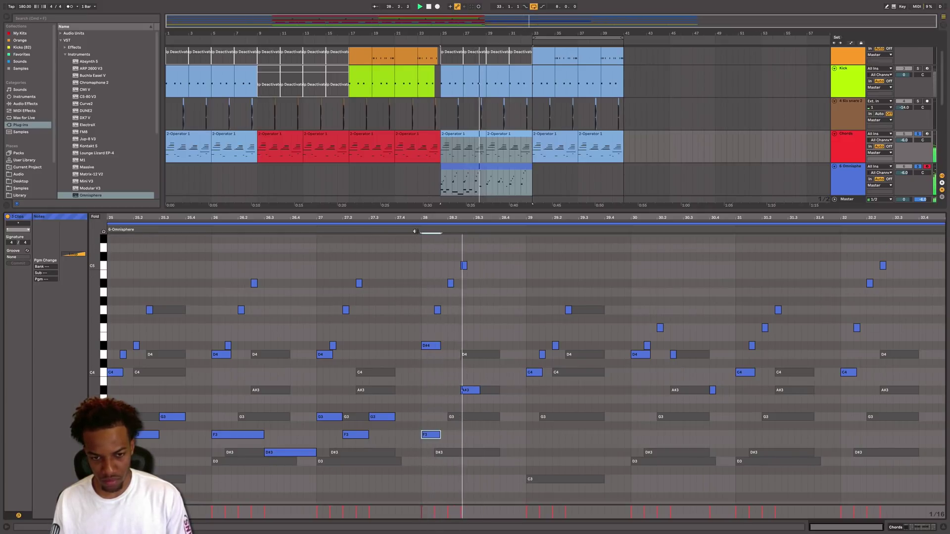
left_click(415, 231)
key("Down")
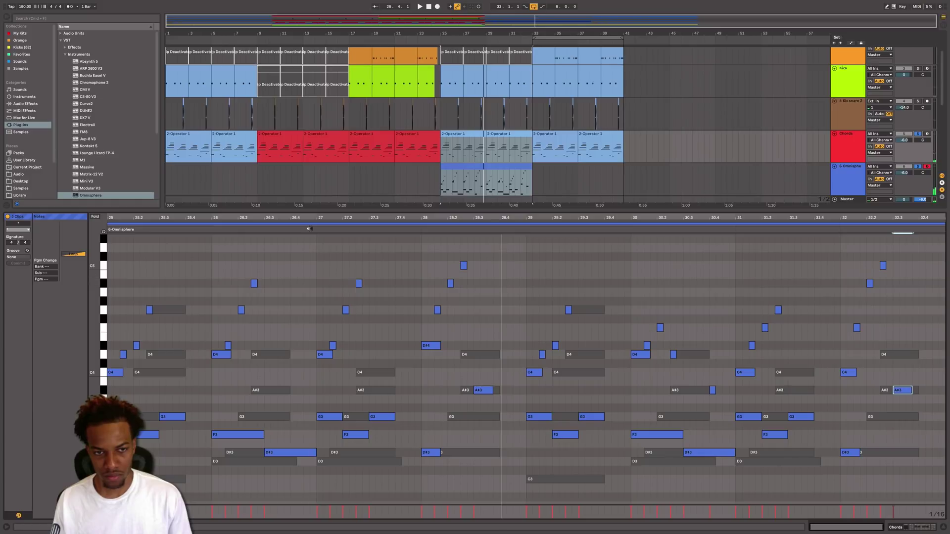
Step: Raise the opening low note of bar 28 to F3 and retune the low notes of bar 29 to C3, D3 and D#3
left_click_drag(425, 452, 425, 436)
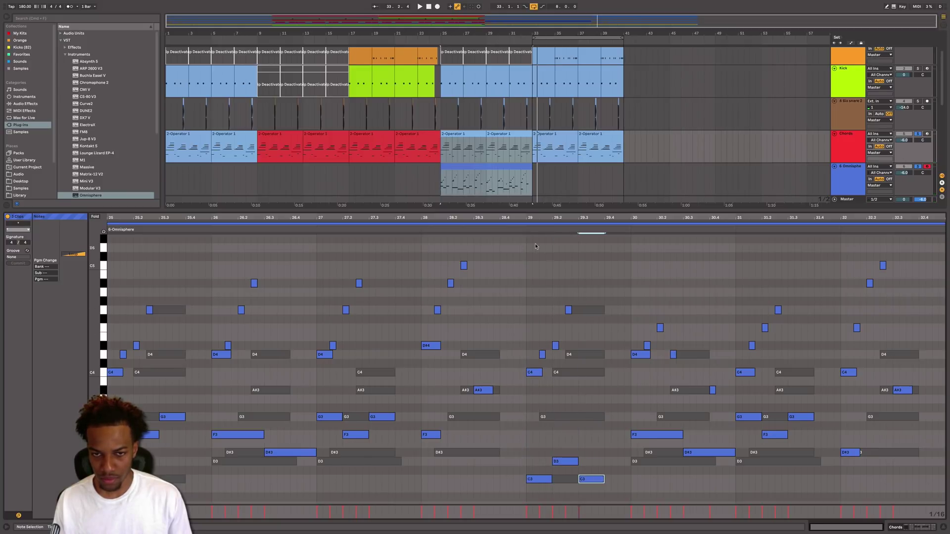
left_click(523, 231)
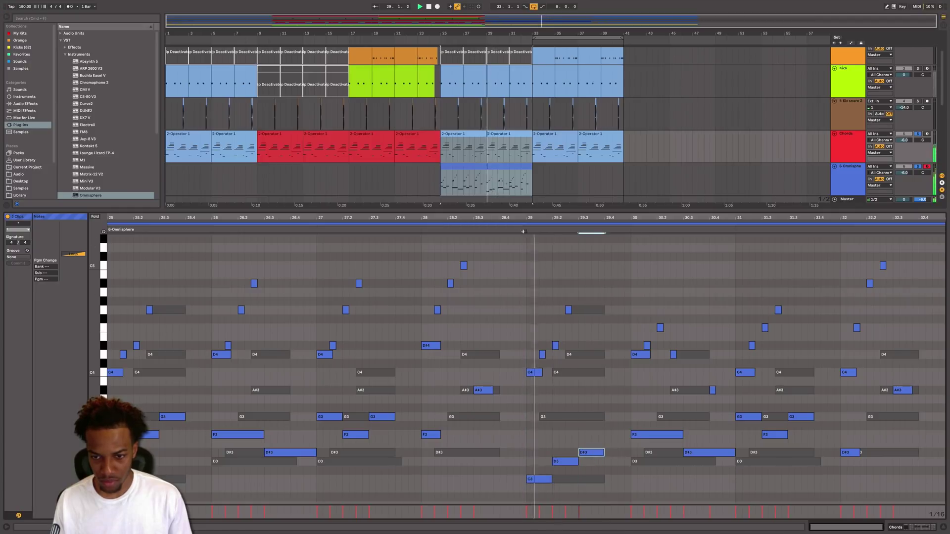
scroll(635, 391, "up", 1)
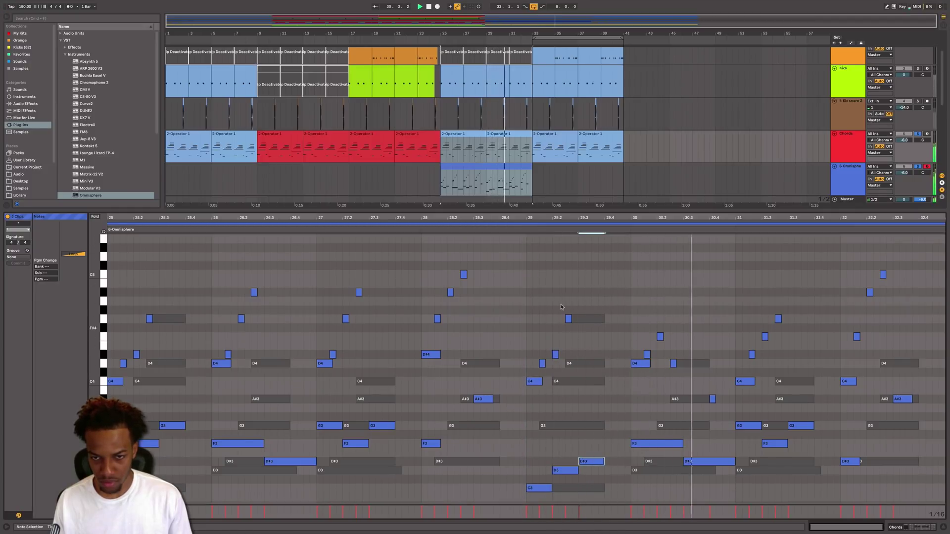
Step: Retune the three low notes of bar 31 to C3 and the last low note of bar 32 to G3
left_click(521, 230)
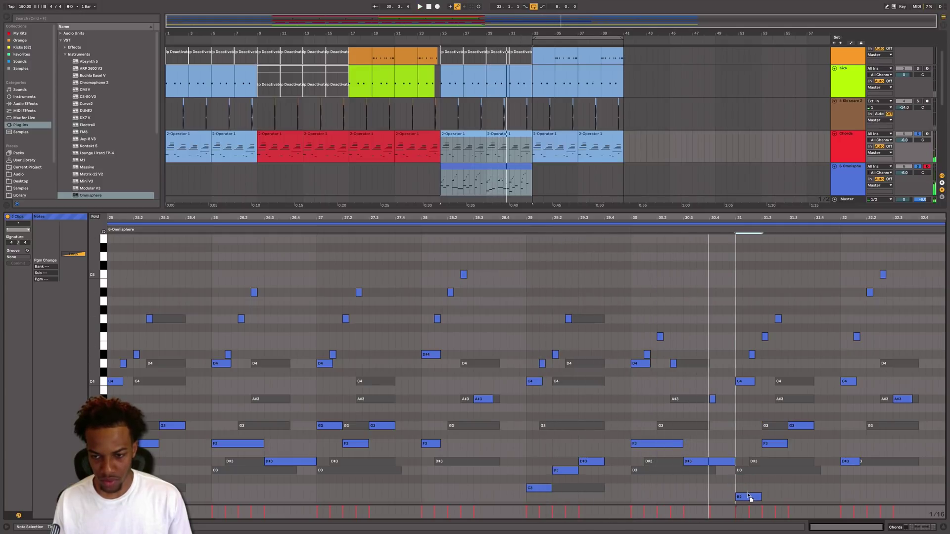
key("super+d")
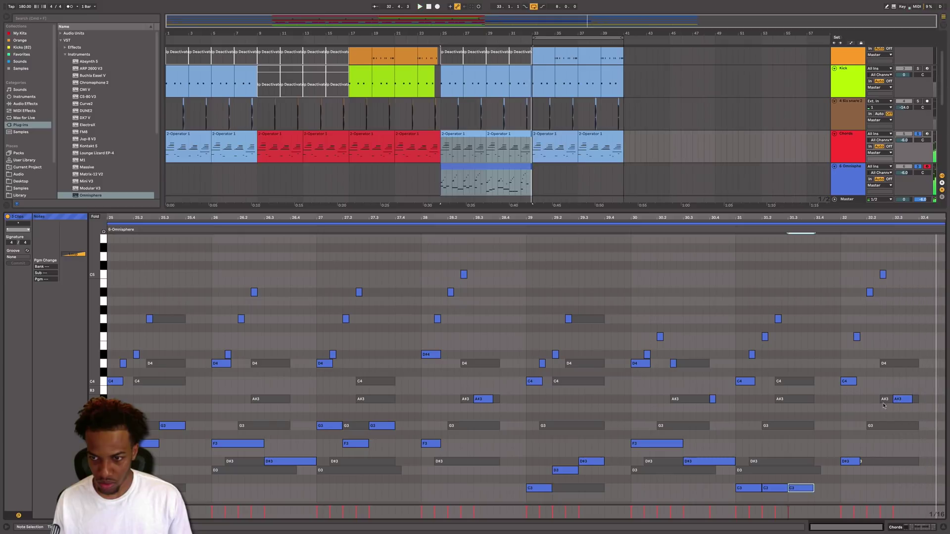
left_click(873, 232)
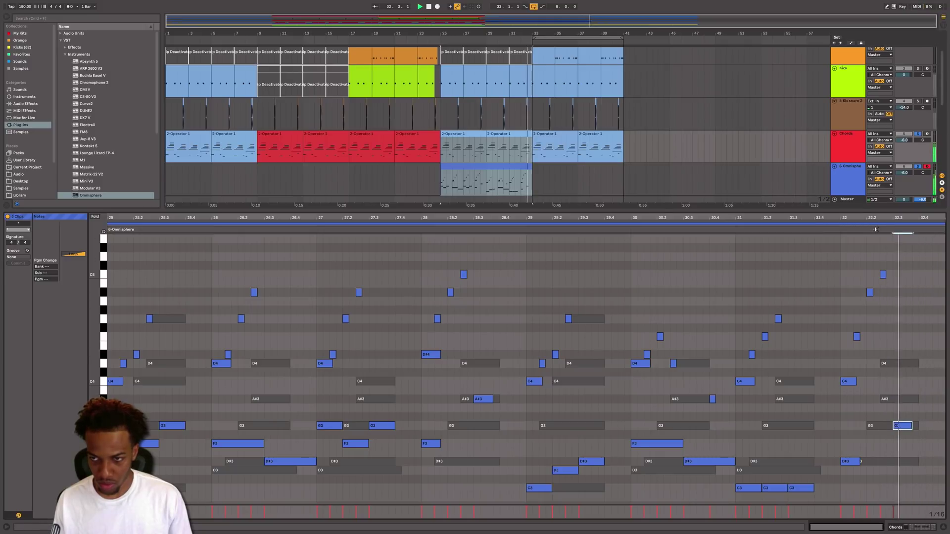
Step: Open the Omnisphere clip on its own and examine the full range of its high and low notes
left_click(516, 173)
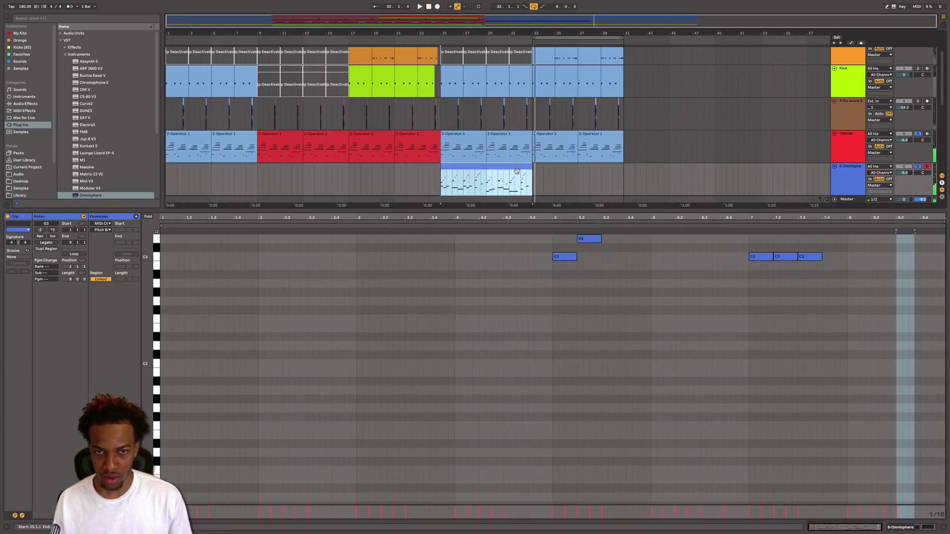
scroll(491, 312, "up", 6)
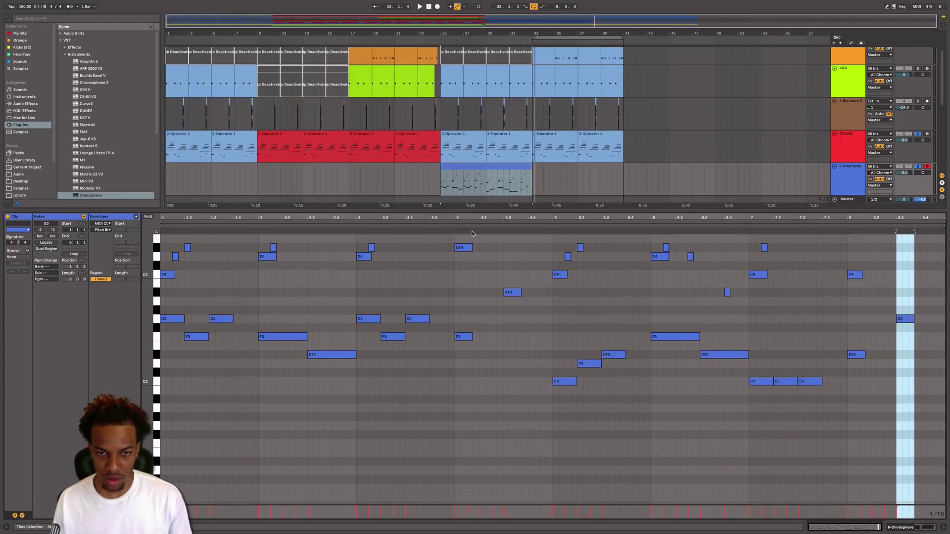
left_click_drag(481, 219, 482, 219)
scroll(494, 303, "up", 8)
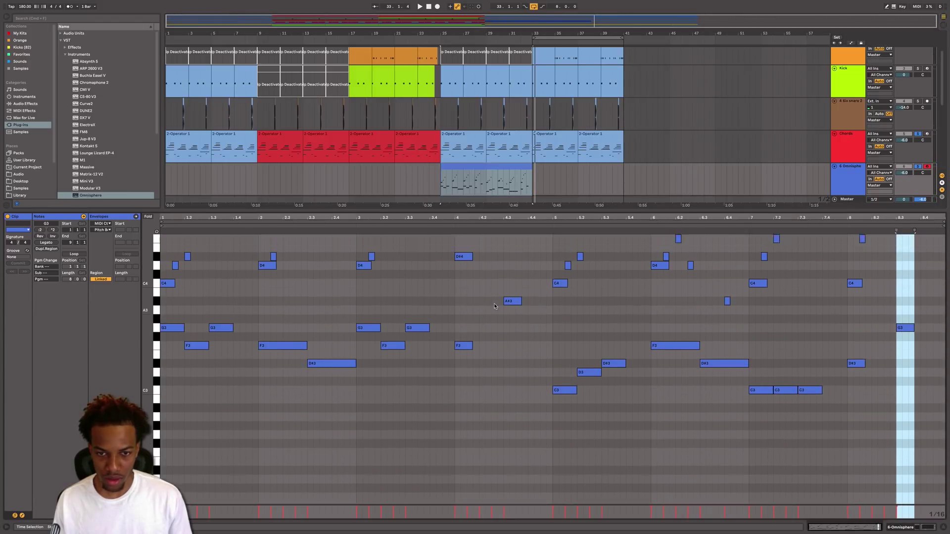
left_click(529, 312)
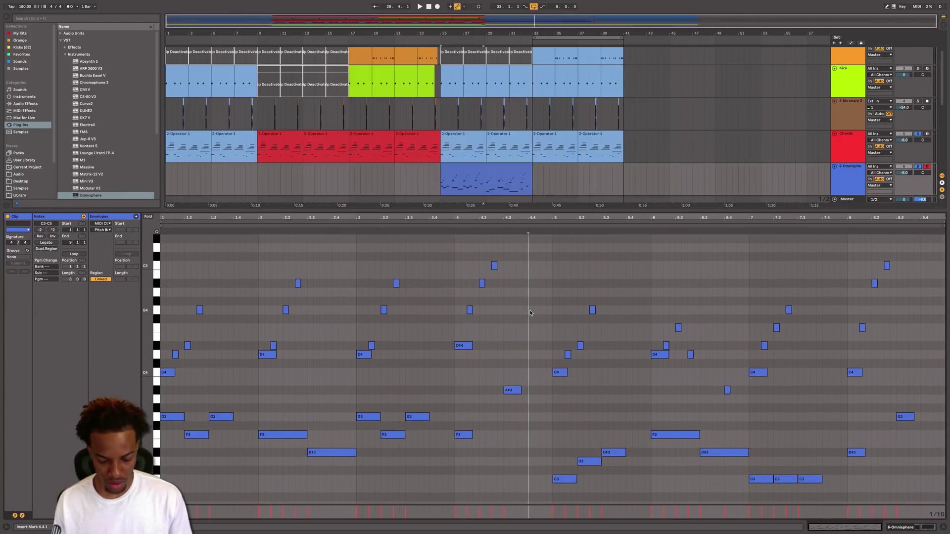
key("super+a")
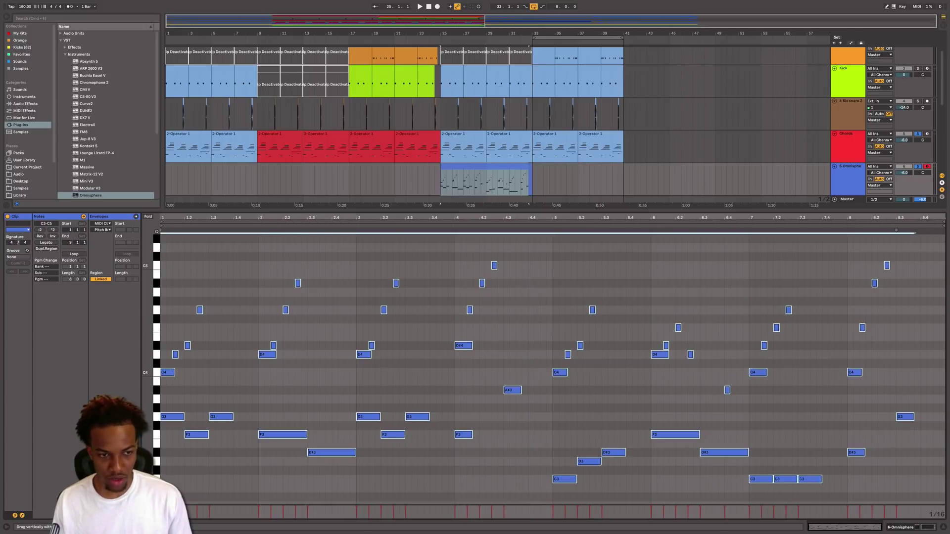
left_click_drag(147, 357, 94, 357)
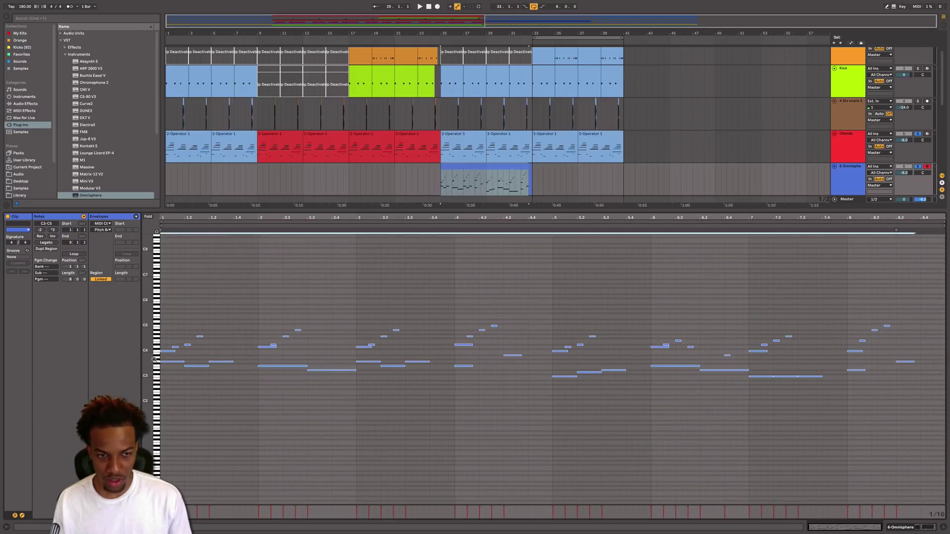
left_click(204, 400)
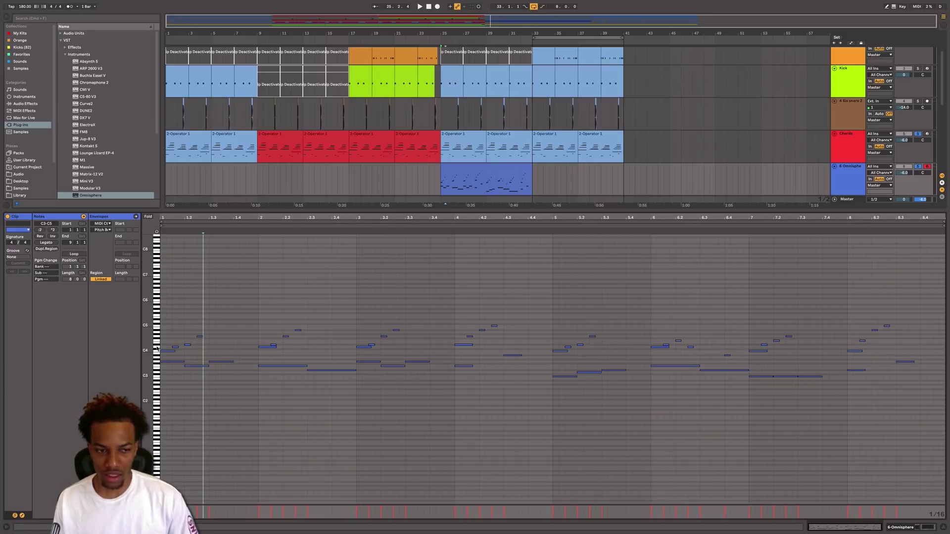
mouse_move(147, 348)
left_mouse_down()
mouse_move(200, 348)
mouse_move(145, 351)
left_mouse_up()
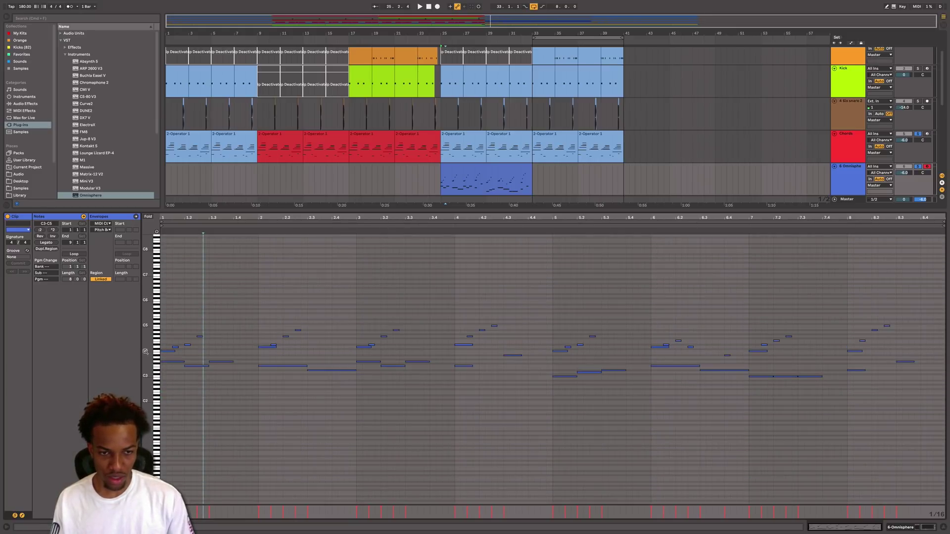
Step: Try all notes of the Omnisphere clip one and two octaves higher during playback, and return them to the original octave
key("ctrl+a")
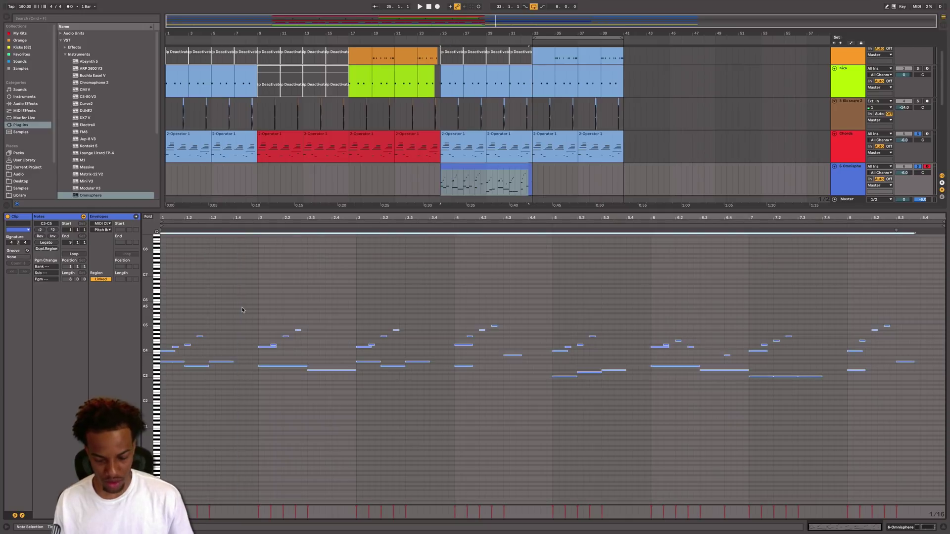
key("shift+Up")
key("space")
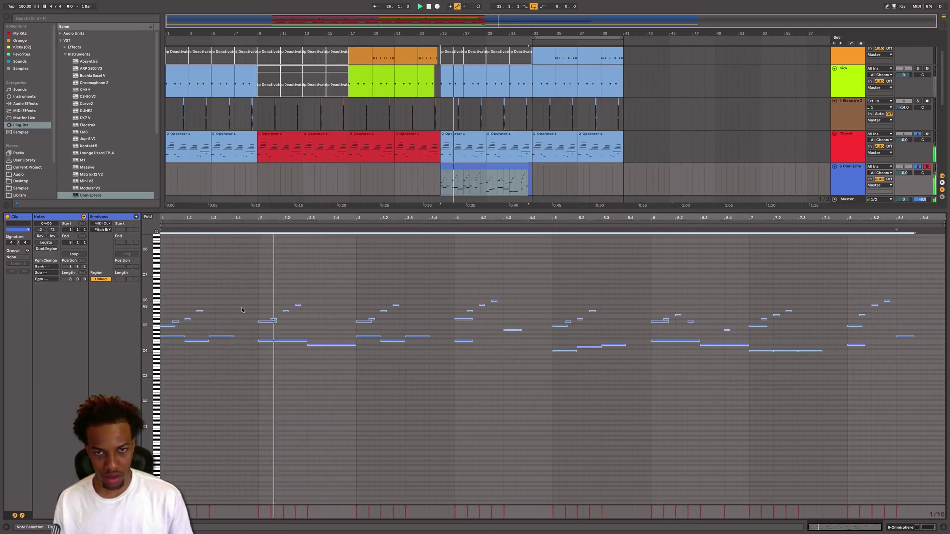
key("shift+Up")
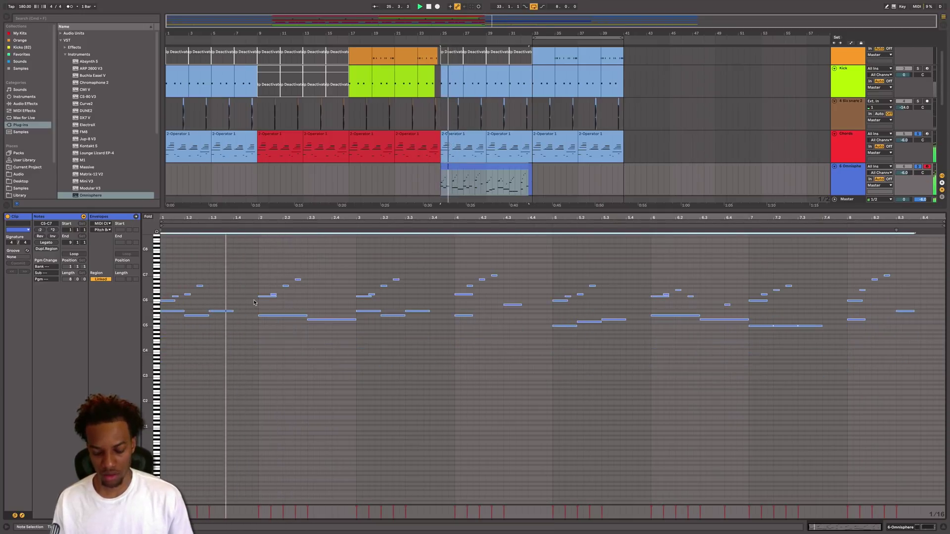
key("shift+Down")
key("shift+Down")
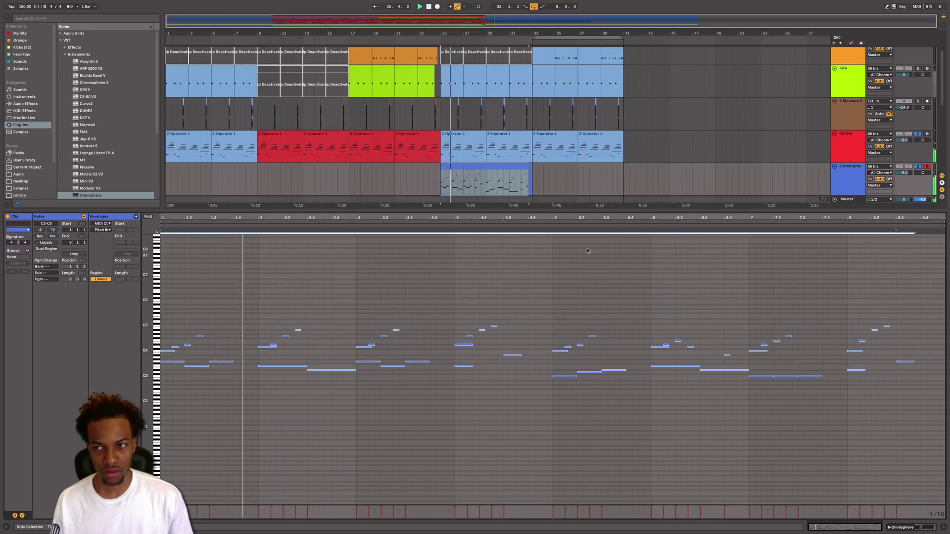
Step: Take the Omnisphere track out of solo and lower its volume so the bells sit under the rest of the beat
left_click(917, 168)
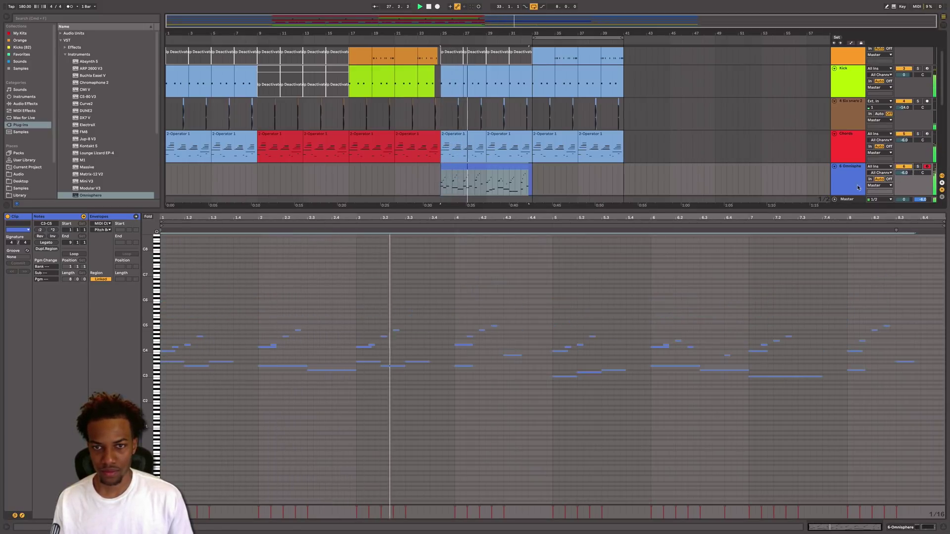
left_click_drag(904, 173, 904, 187)
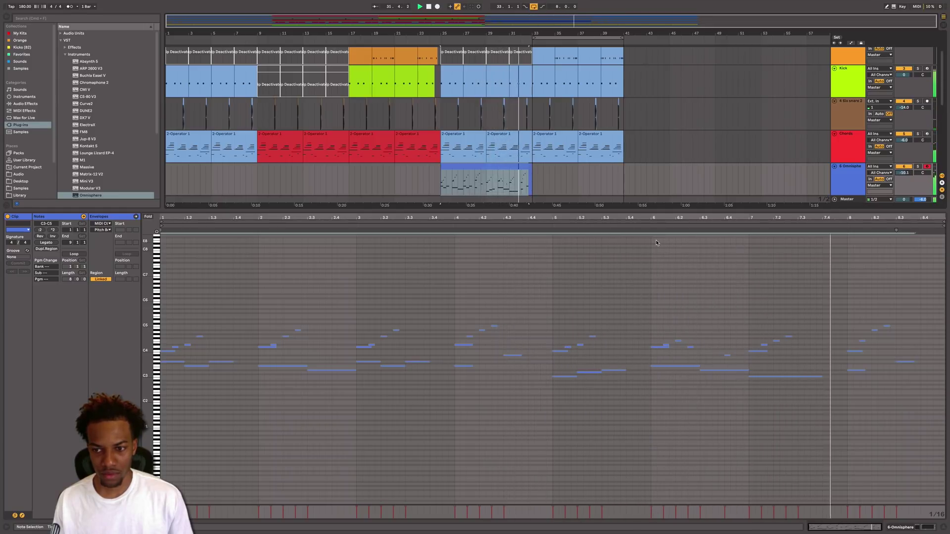
key("space")
left_click(904, 173)
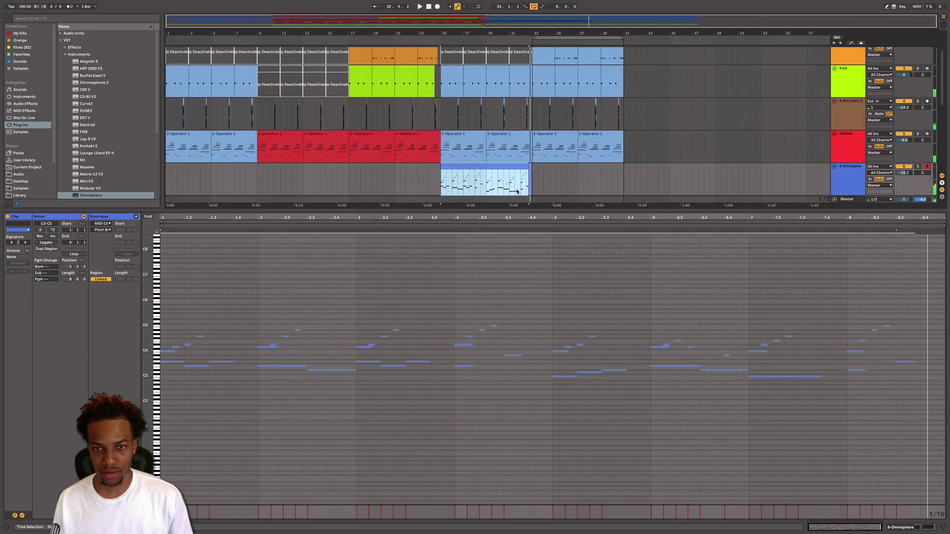
Step: Lower the last low note of bar 32 to D3
left_click(878, 375)
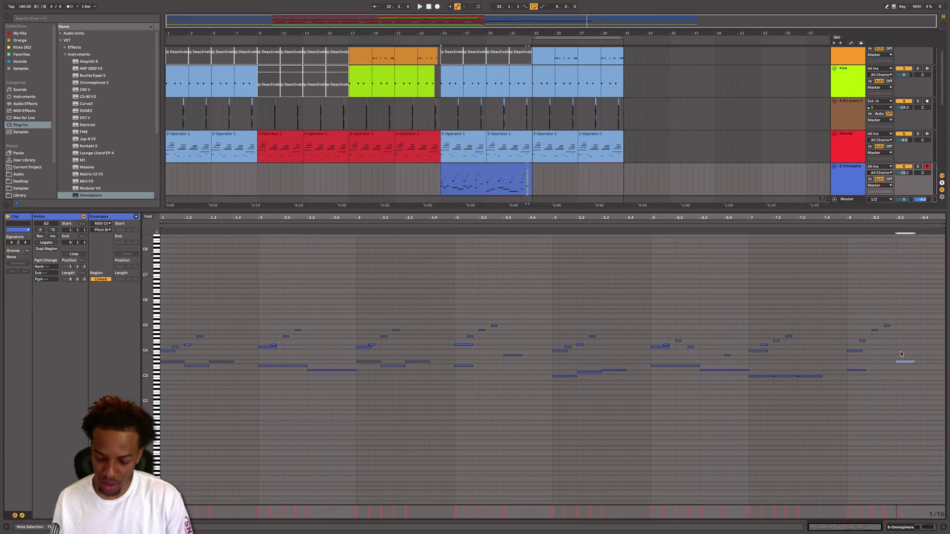
key("Down")
key("Down")
key("Down")
key("Down")
key("Down")
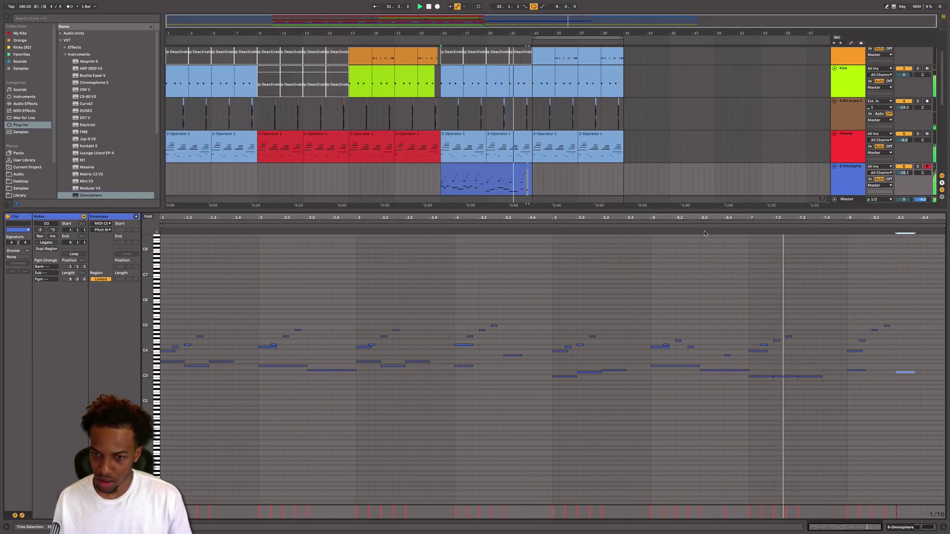
Step: Try G3 for the second low note of bar 30 during playback and settle it on D3
left_click(553, 233)
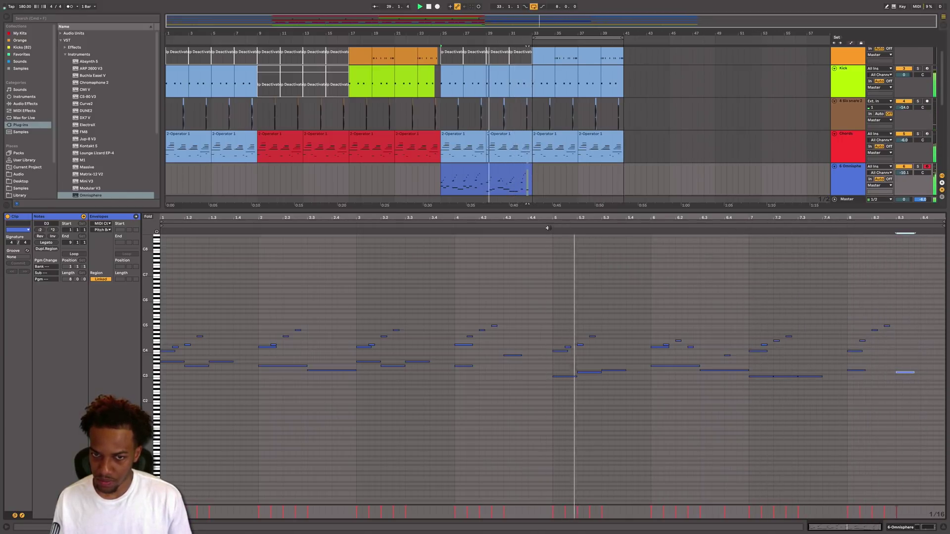
left_click(547, 227)
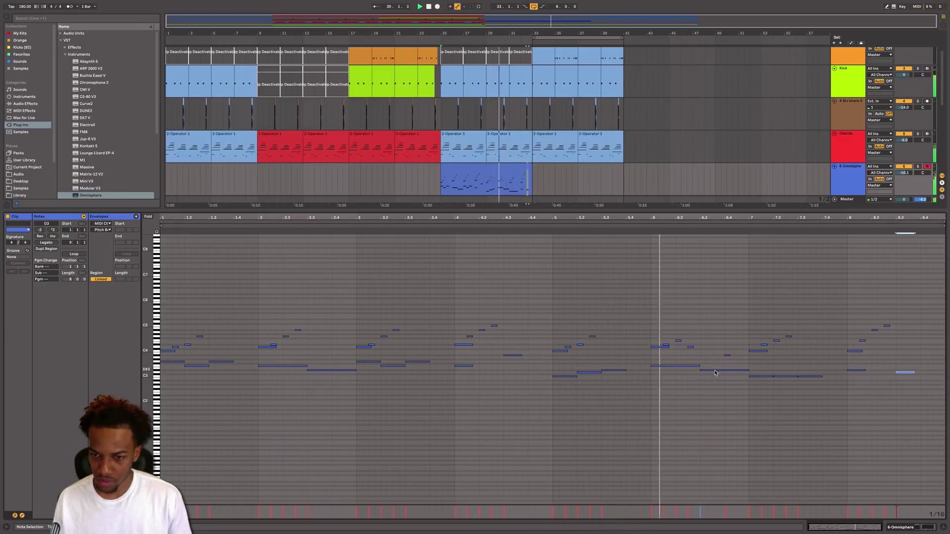
left_click_drag(716, 370, 716, 362)
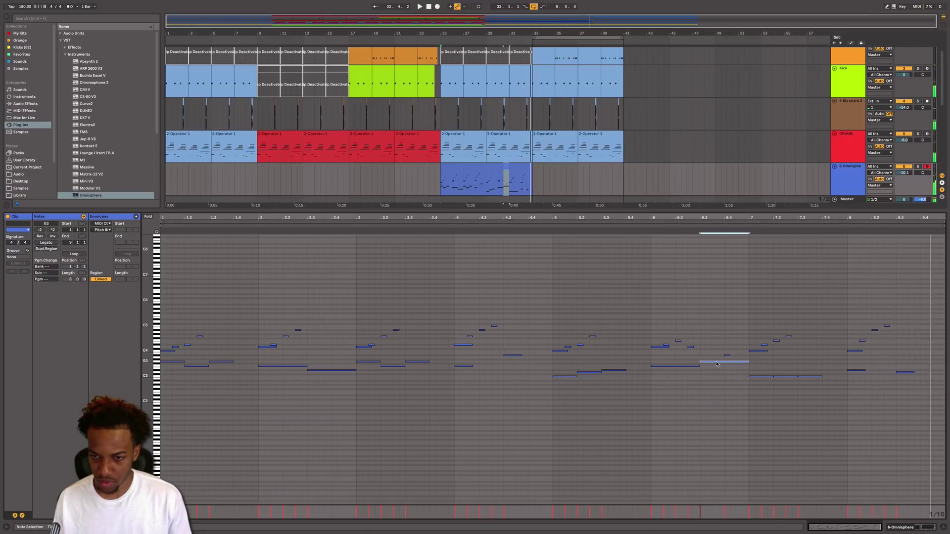
left_click_drag(716, 362, 715, 372)
left_click(641, 225)
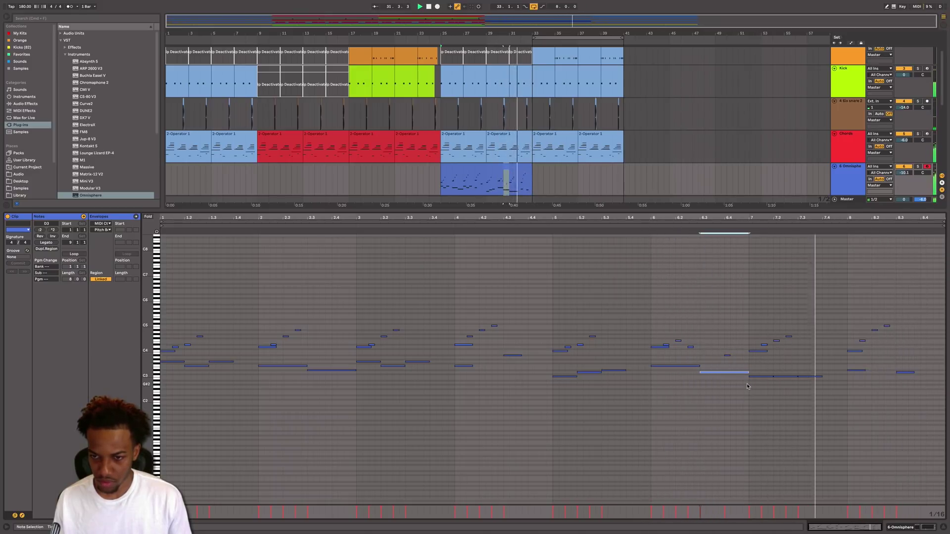
Step: Delete the second and third low notes of bar 31 and copy the remaining C3 note to the bar's fourth beat
key("space")
left_click_drag(779, 388, 811, 346)
key("Delete")
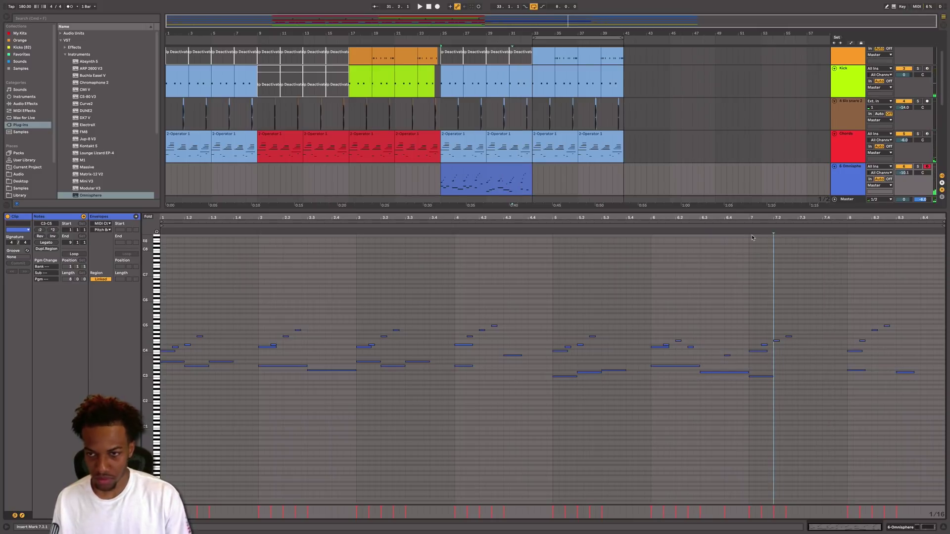
left_click(769, 378)
key("space")
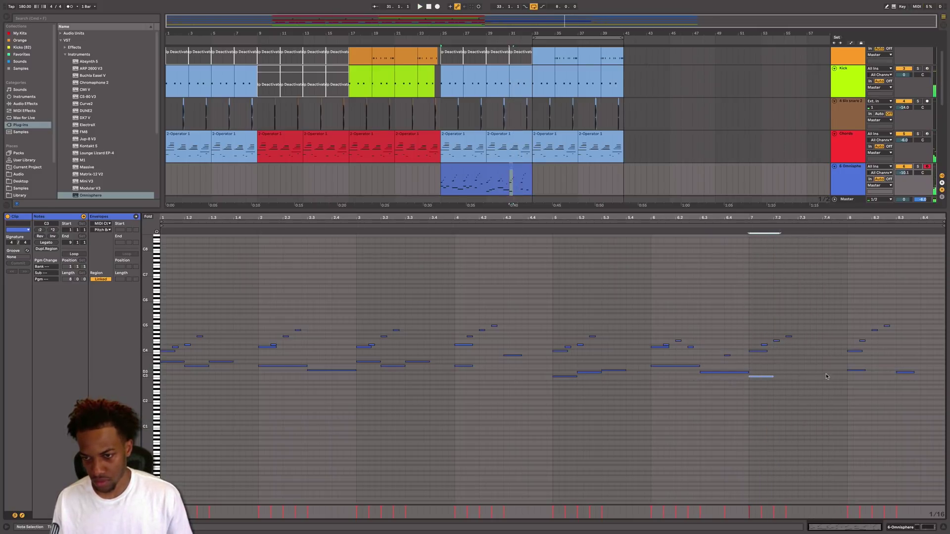
left_click(743, 228)
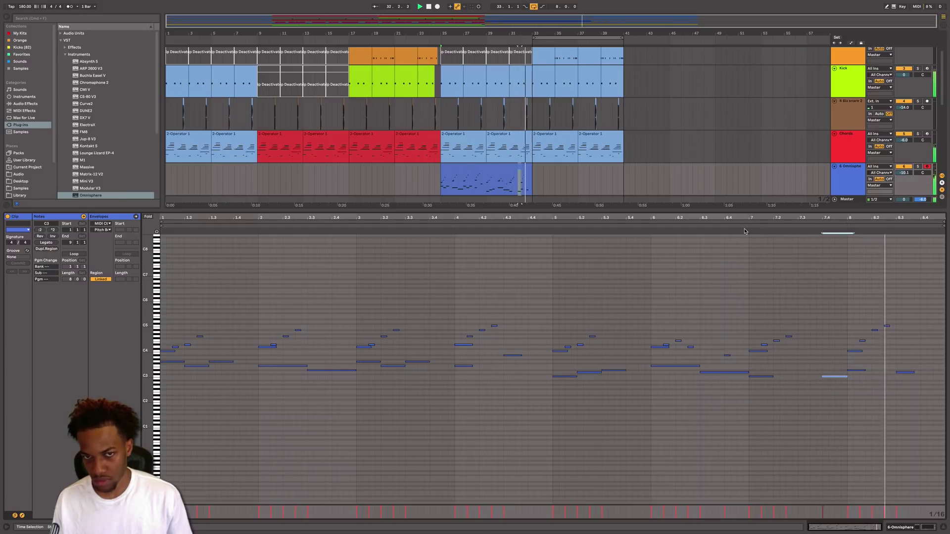
Step: Raise the first low note of bar 32 to F3 and the last one to G3
key("space")
key("super+a")
key("super+u")
left_click(860, 396)
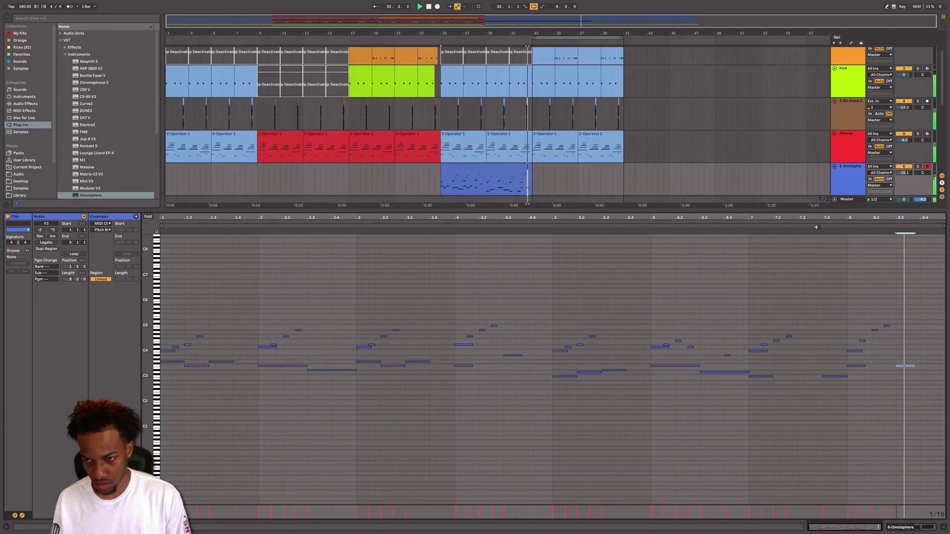
key("space")
key("Up")
key("Up")
left_click(822, 228)
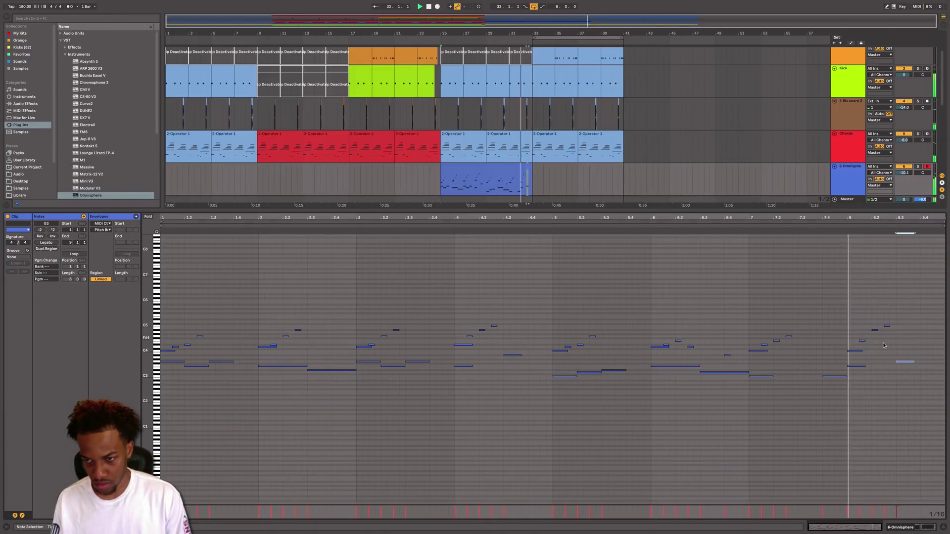
Step: Add the ShaperBox effect to the Omnisphere track's device chain and load its Time shaper
left_click(511, 175)
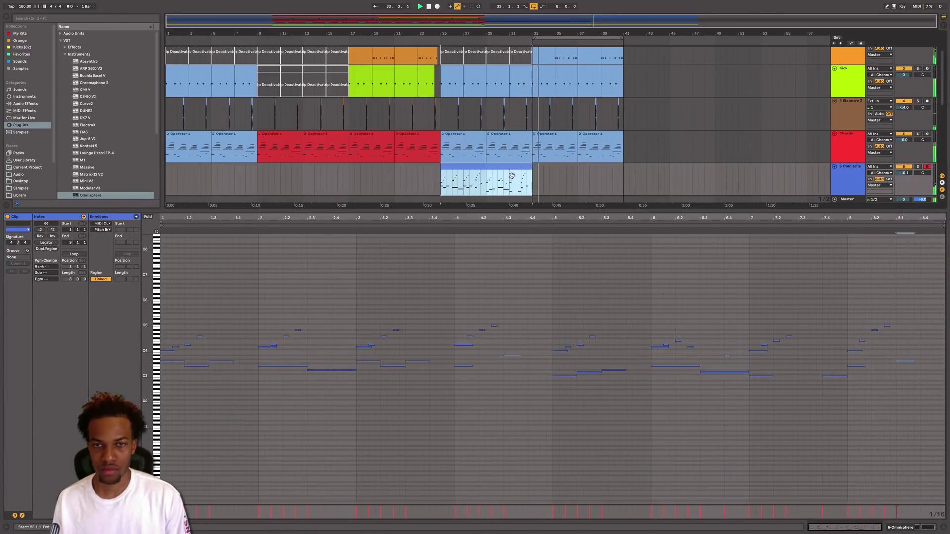
left_click(944, 530)
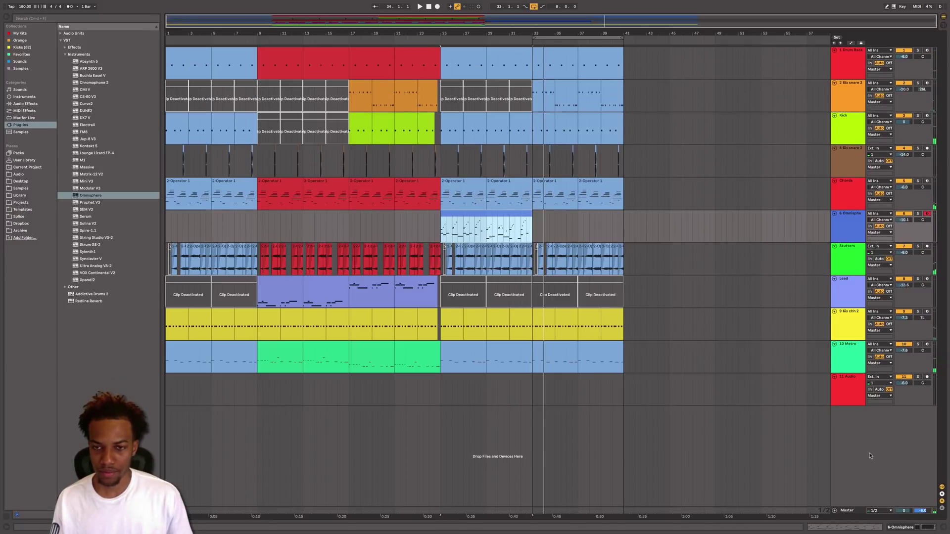
double_click(847, 223)
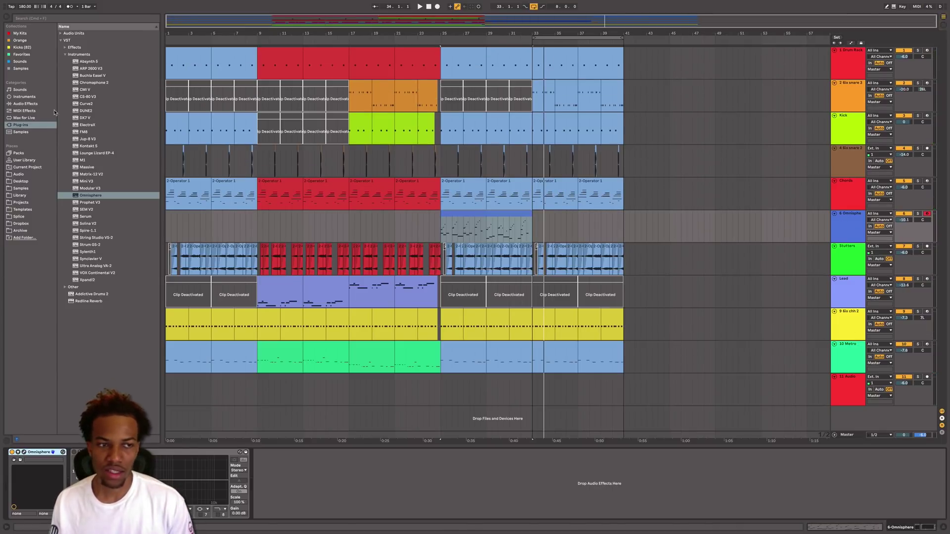
left_click(66, 48)
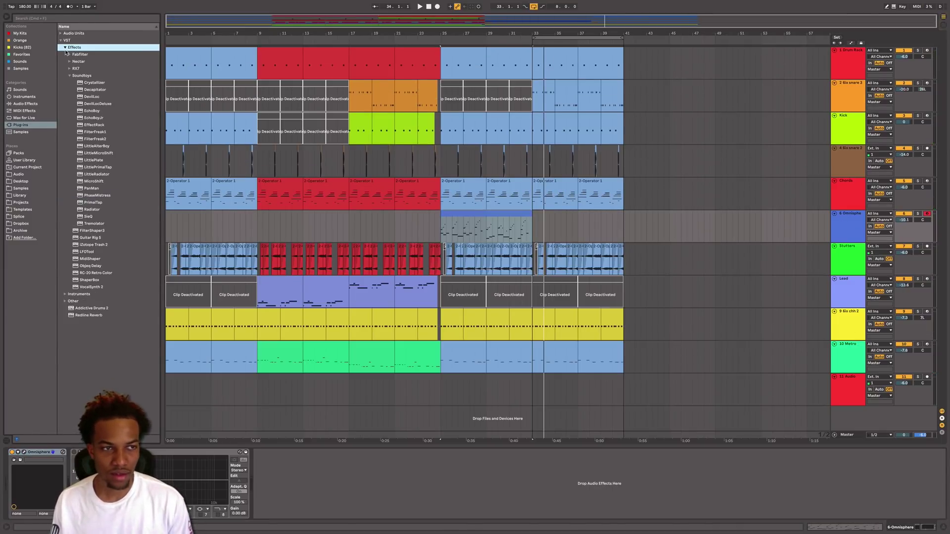
left_click(69, 77)
left_click(77, 132)
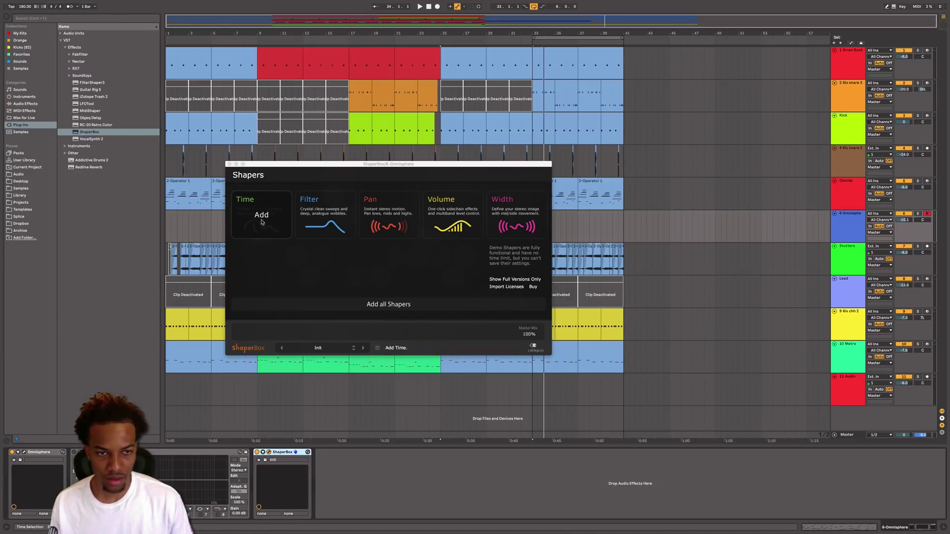
left_click(262, 229)
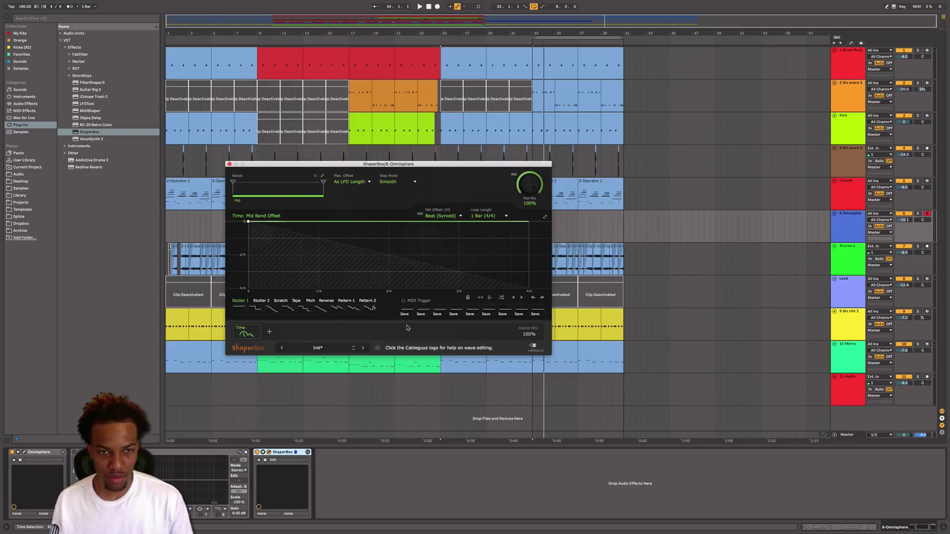
Step: Draw a 2/4 Mid Band Offset step across the second half of the bar and slightly lower the Omnisphere track's volume
key("space")
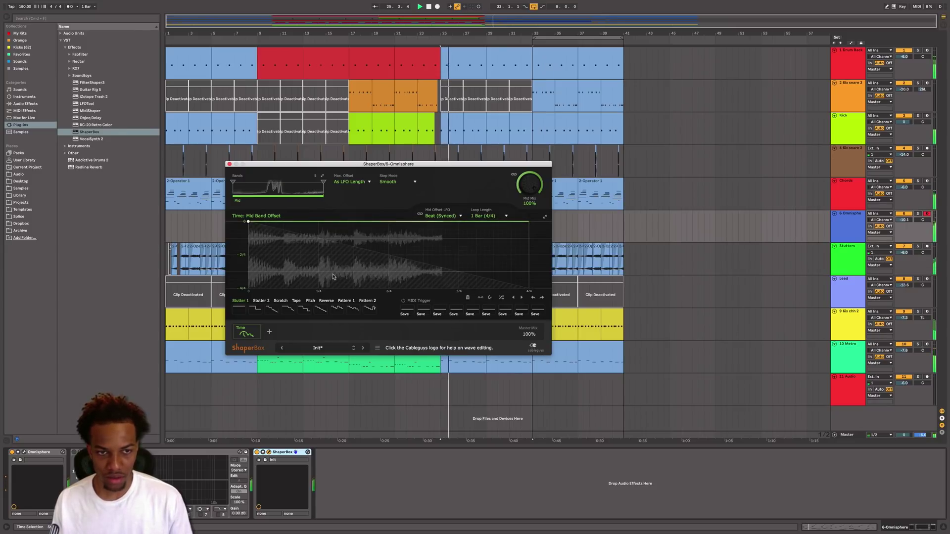
left_click(481, 301)
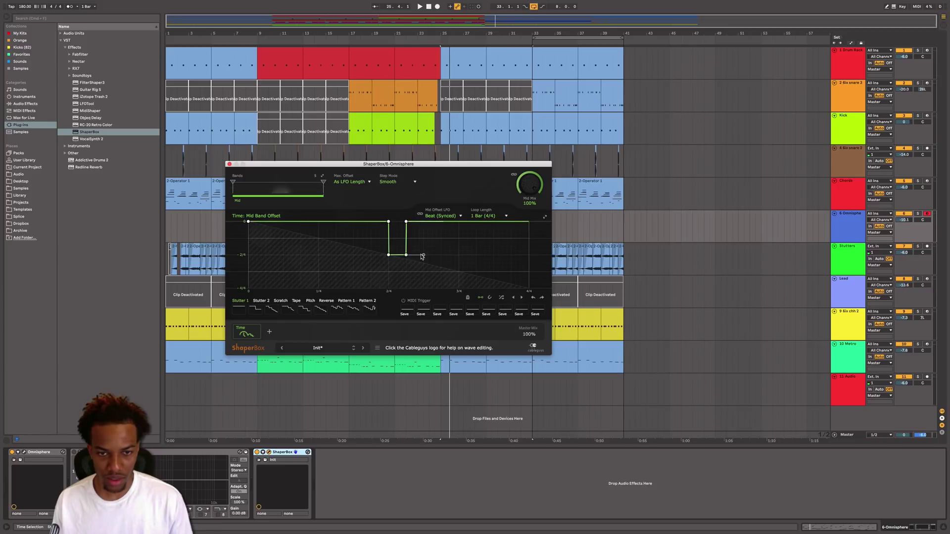
left_click_drag(444, 258, 500, 258)
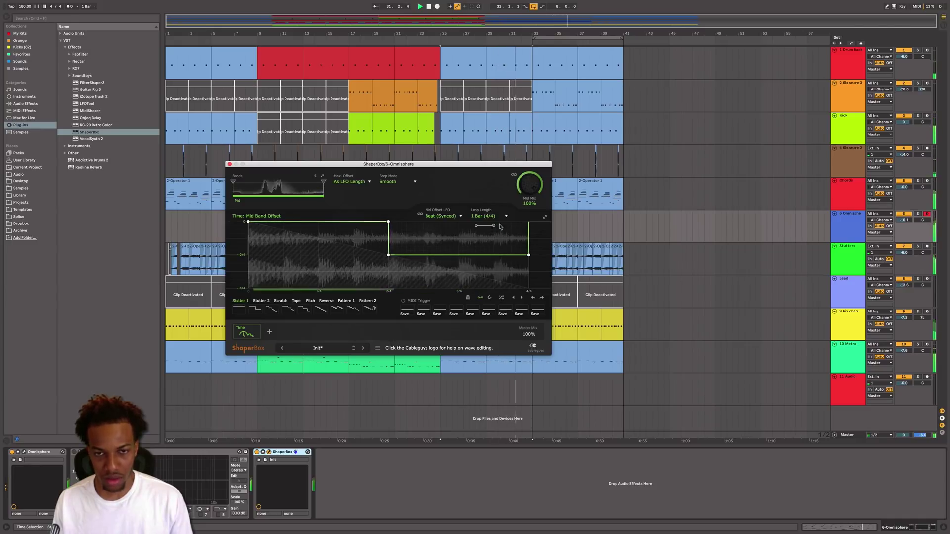
left_click_drag(902, 221, 902, 225)
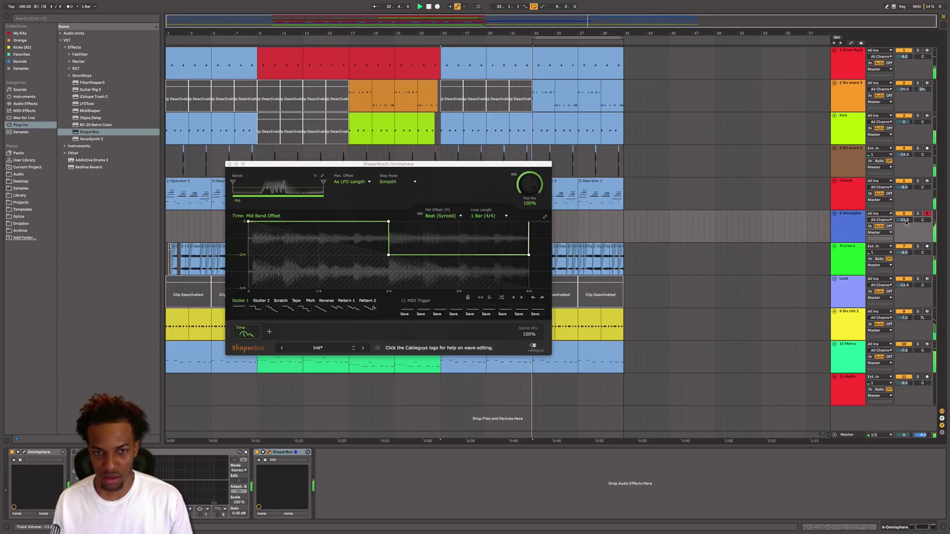
key("space")
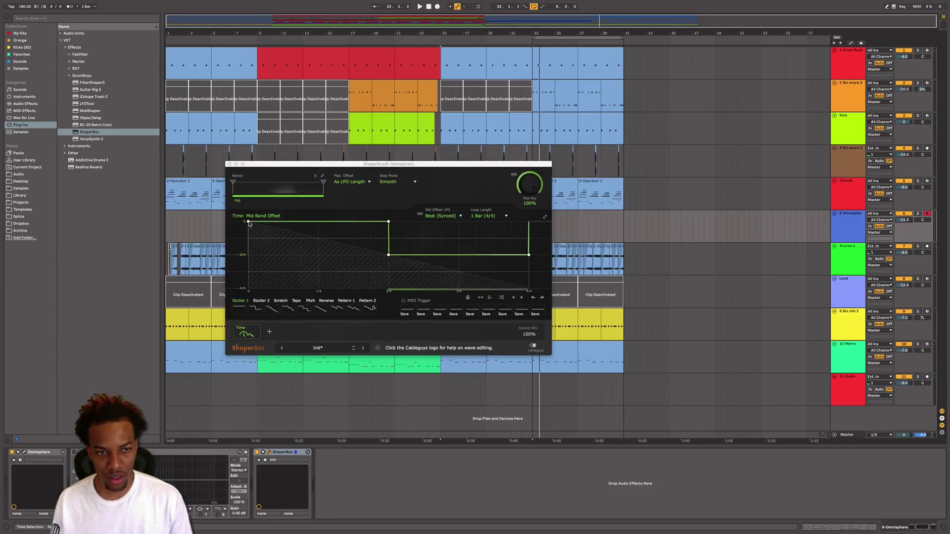
Step: Reshape the Mid Band Offset curve with a shallower step from 2/4 to 3/4 and a short dip below the 2/4 offset after it
left_click(490, 298)
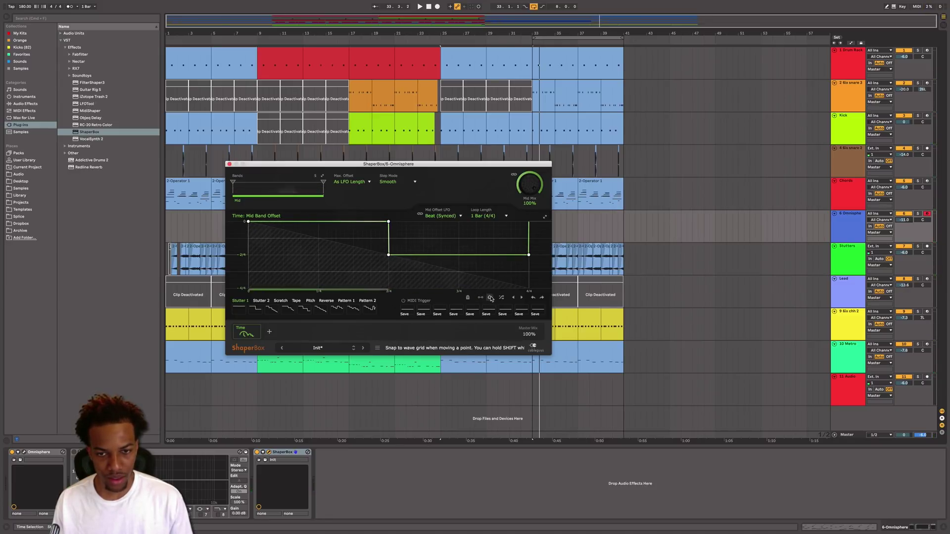
left_click_drag(248, 224, 248, 254)
key("space")
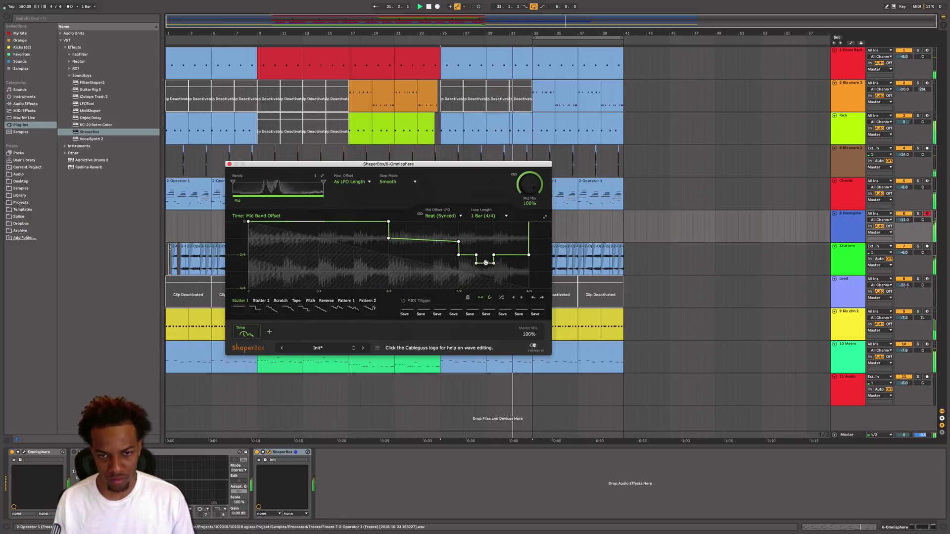
left_click_drag(458, 242, 459, 242)
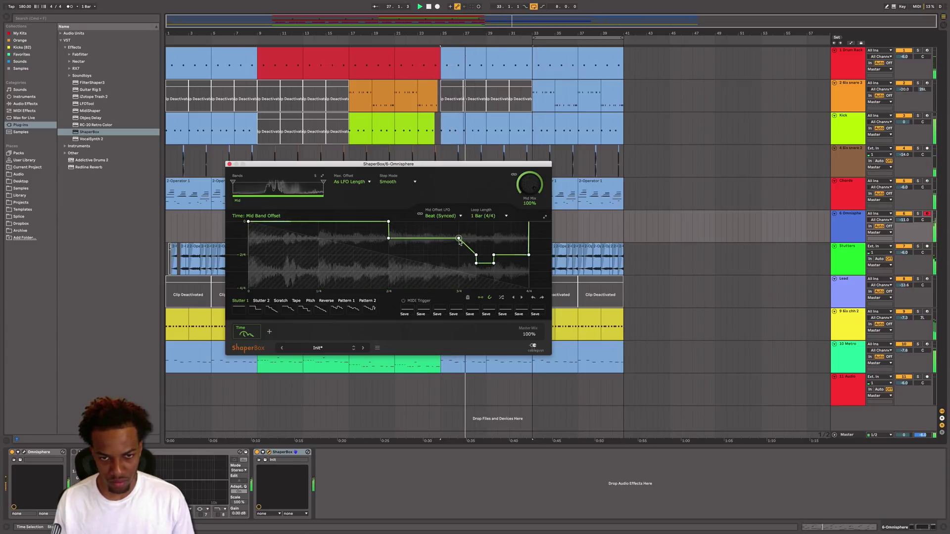
left_click_drag(459, 241, 459, 255)
Step: Set the Time shaper's loop length to 1/2 and adjust the short dip near the end of its curve
left_click(488, 216)
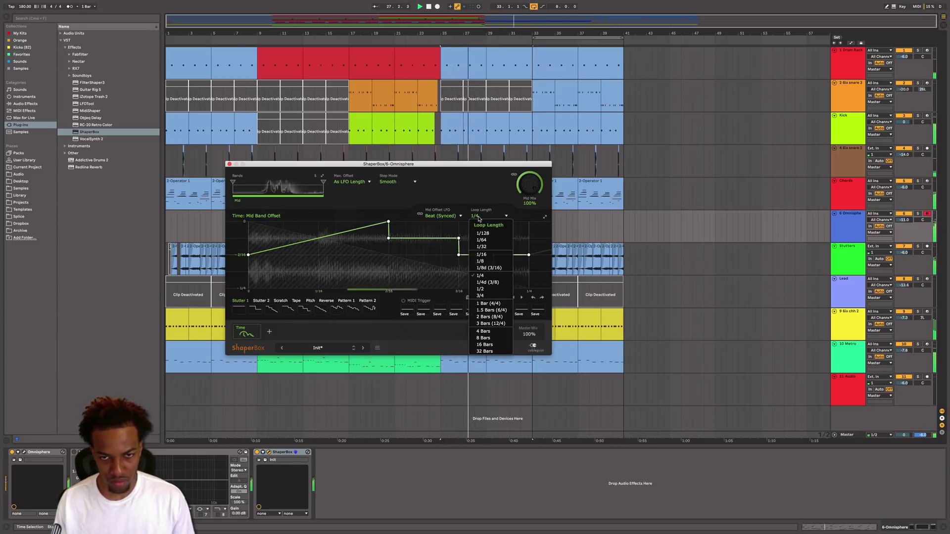
left_click(495, 289)
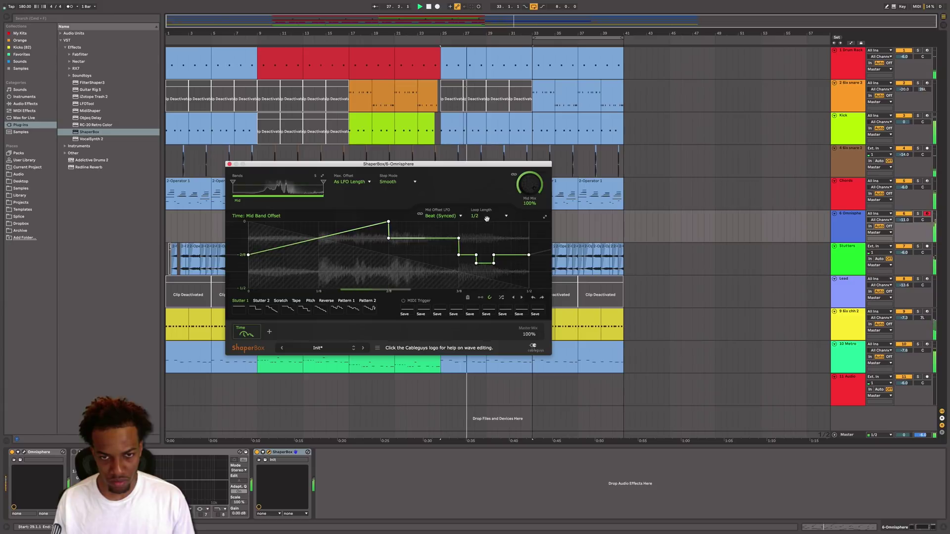
mouse_move(484, 262)
left_mouse_down()
mouse_move(487, 223)
mouse_move(488, 254)
left_mouse_up()
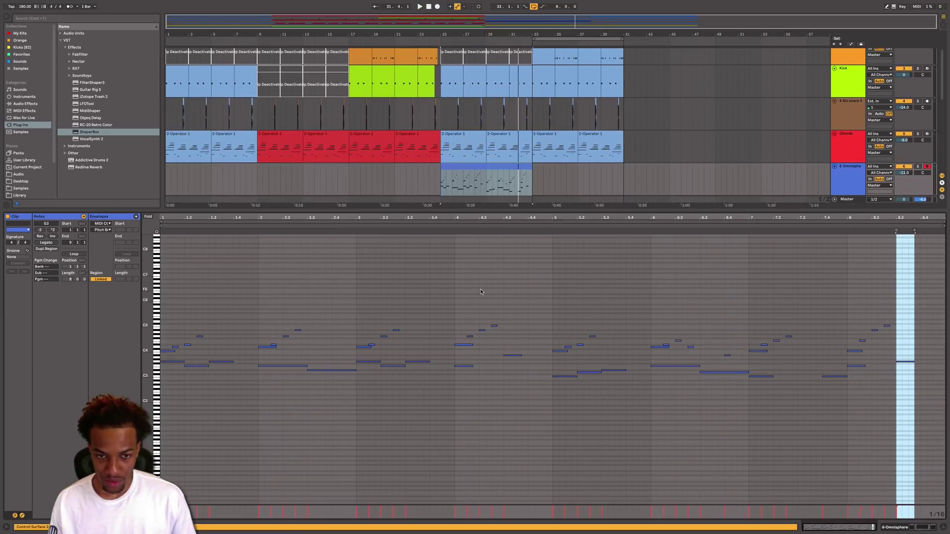
Step: Transpose every note in the Omnisphere clip down one octave and play it back in the arrangement
key("super+a")
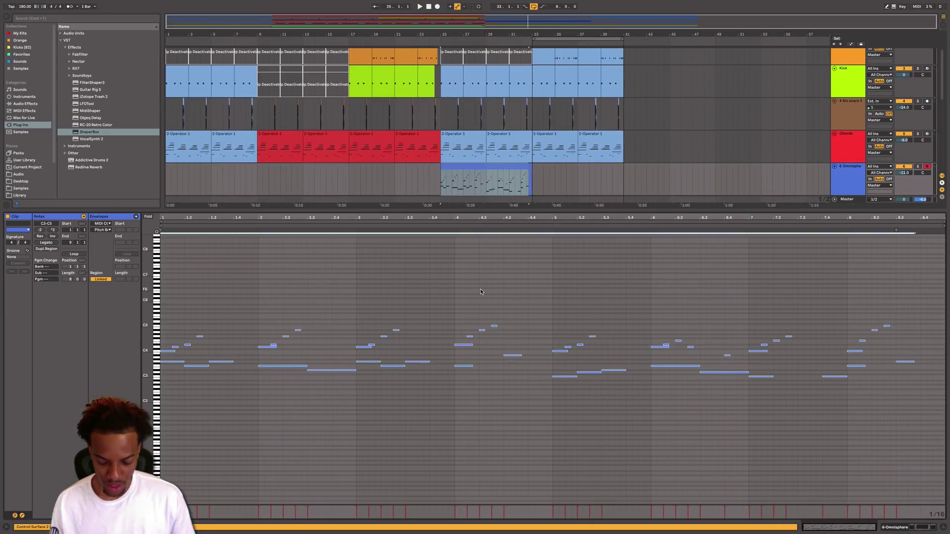
key("shift+Down")
key("space")
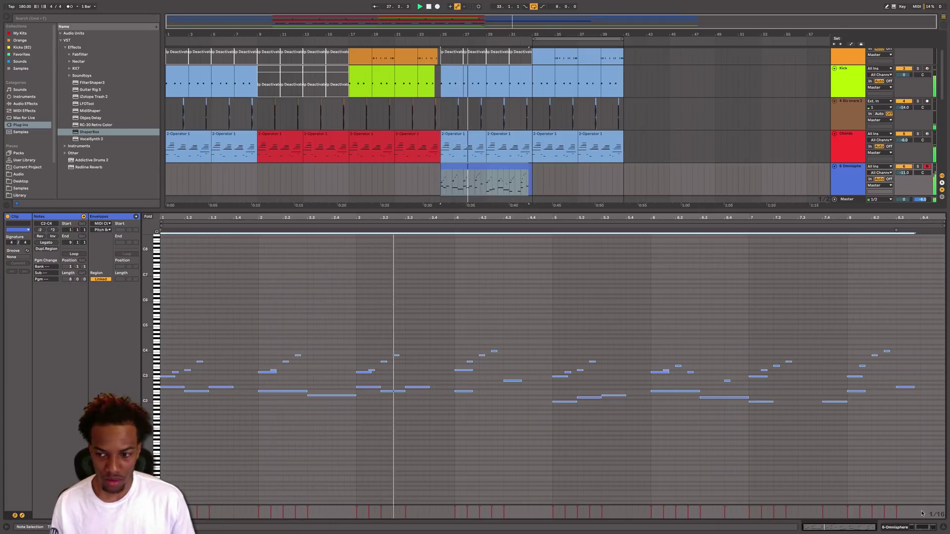
key("super+alt+l")
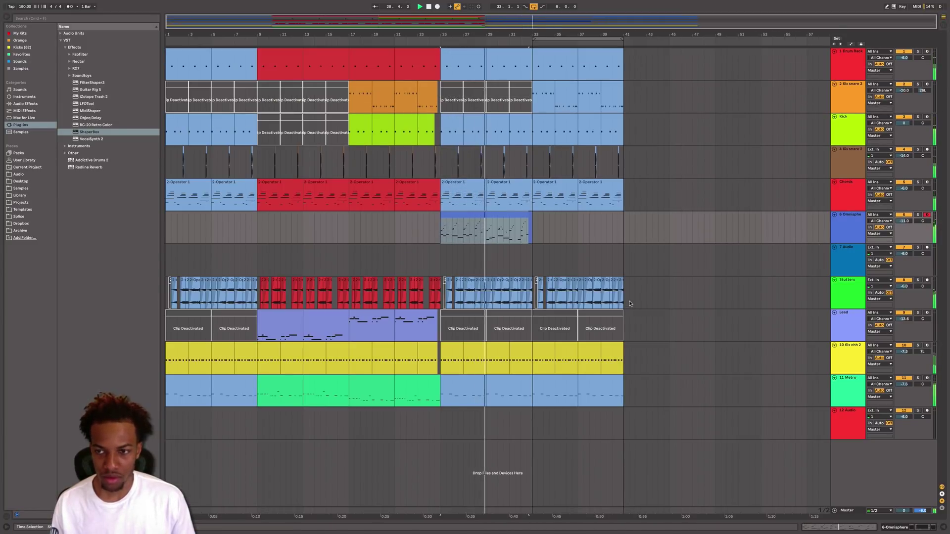
key("space")
Step: Freeze the Omnisphere track, copy its frozen clip as audio onto the track below, and unfreeze the source track
right_click(558, 232)
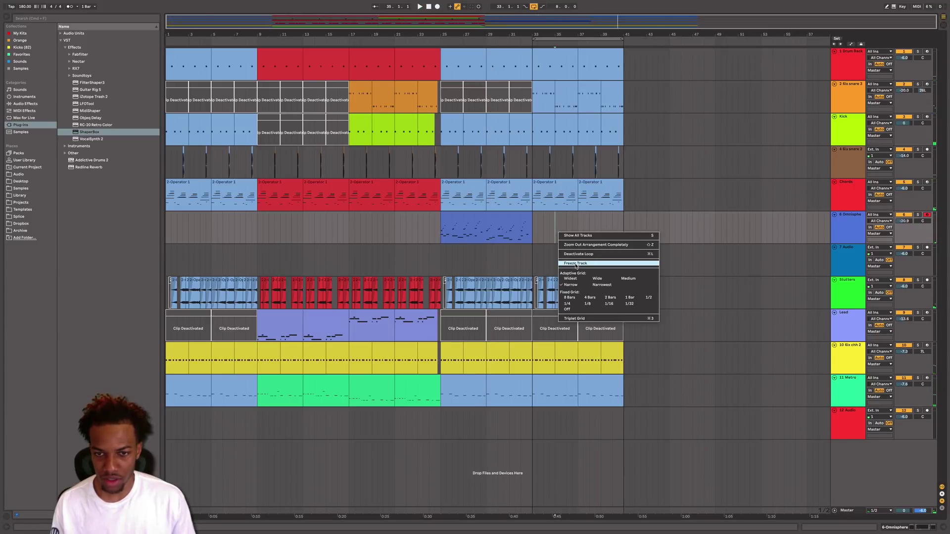
left_click(576, 264)
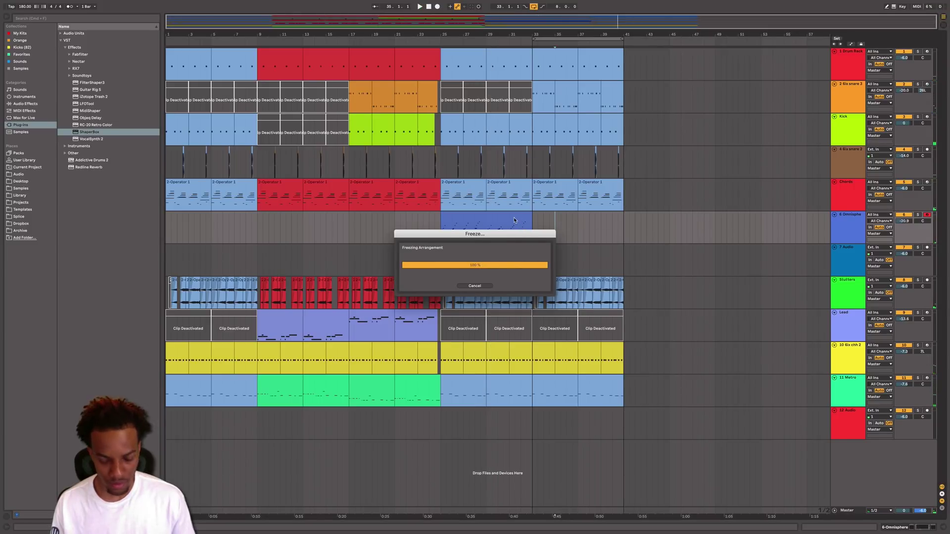
left_click_drag(513, 217, 514, 249)
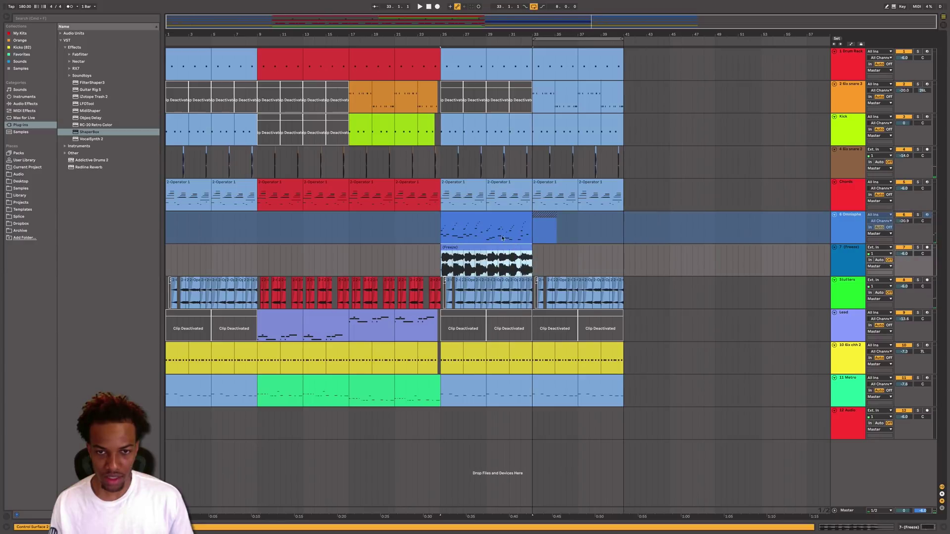
left_click(498, 217)
right_click(538, 231)
left_click(559, 263)
Step: Open the frozen Omnisphere audio clip and transpose it by 12 semitones
left_click(511, 249)
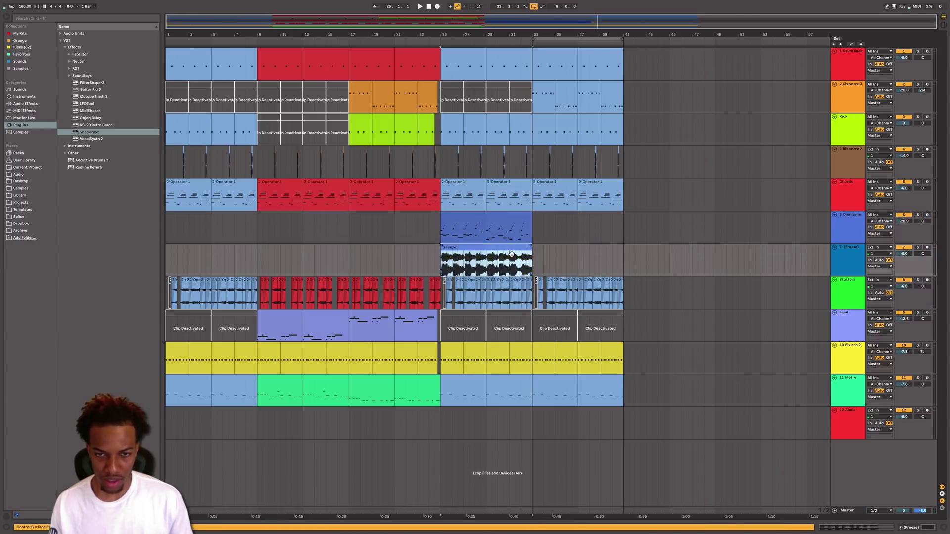
double_click(511, 253)
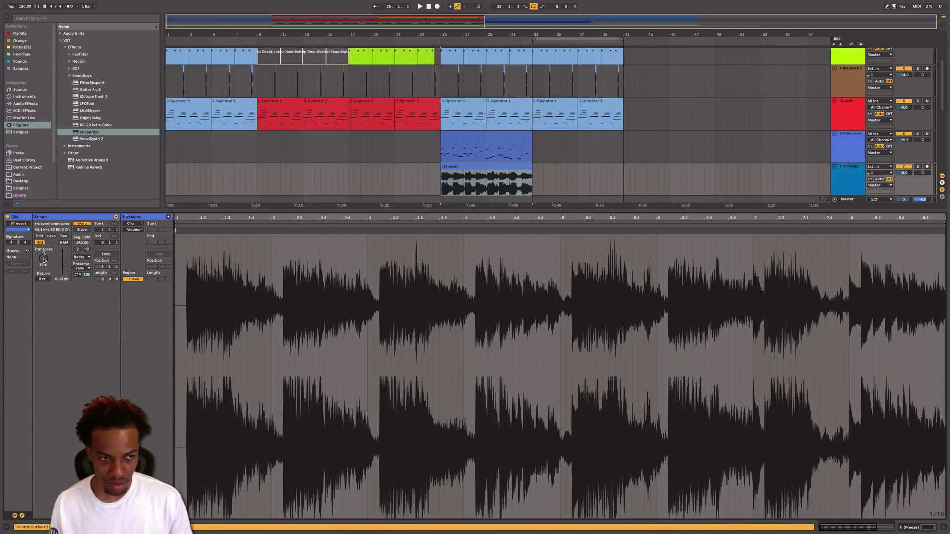
Step: Unfreeze the Omnisphere track again and open its original MIDI clip
left_click(537, 236)
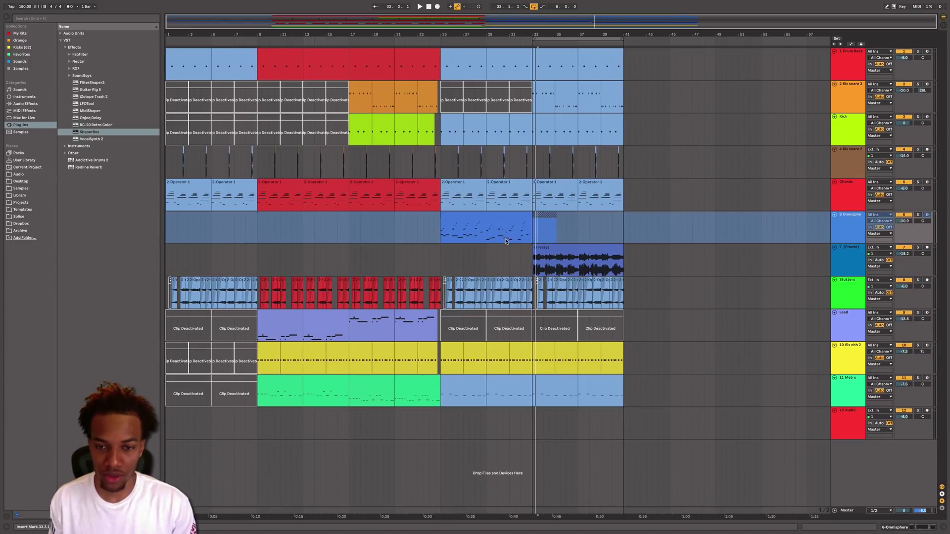
right_click(539, 233)
left_click(556, 263)
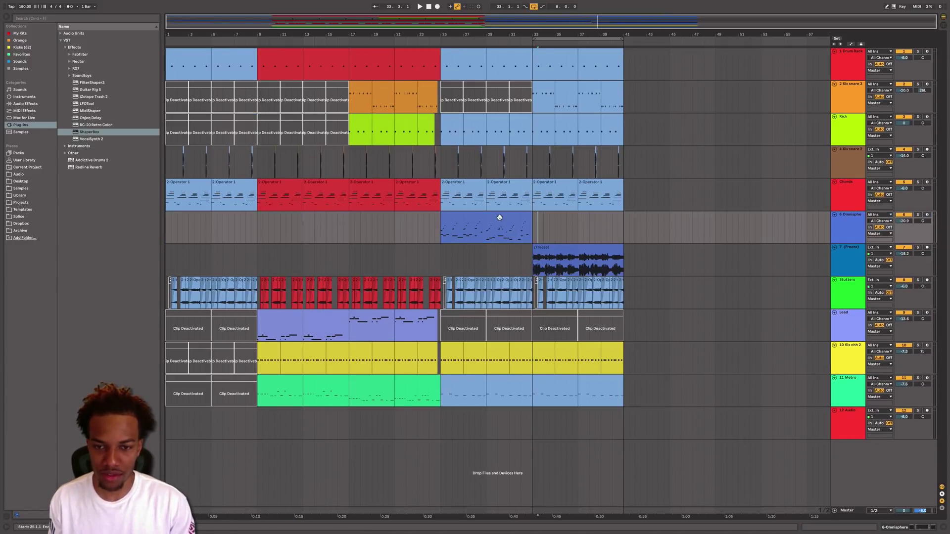
double_click(502, 214)
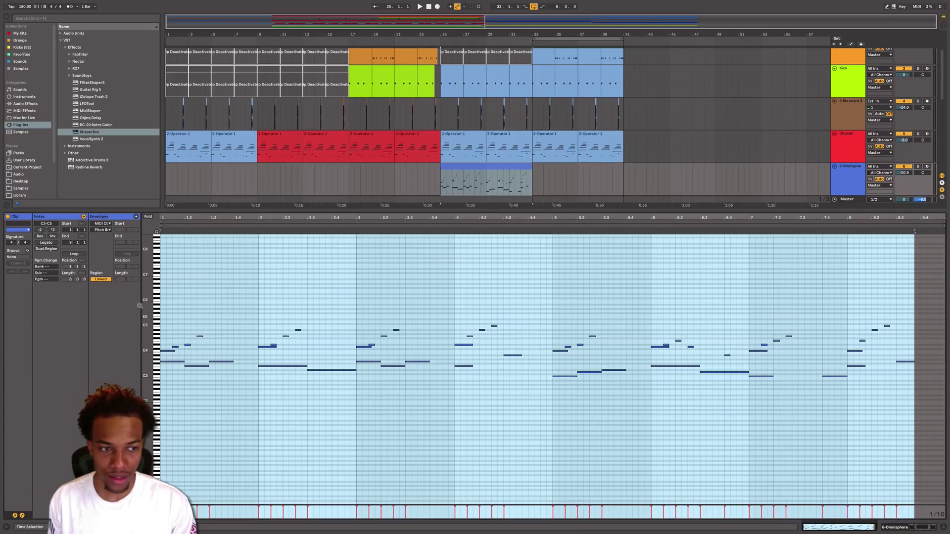
Step: Open the Omnisphere track's ShaperBox, reshape the Mid Band Offset curve into a straight ramp from 0 to 2/8, and play it
left_click(895, 528)
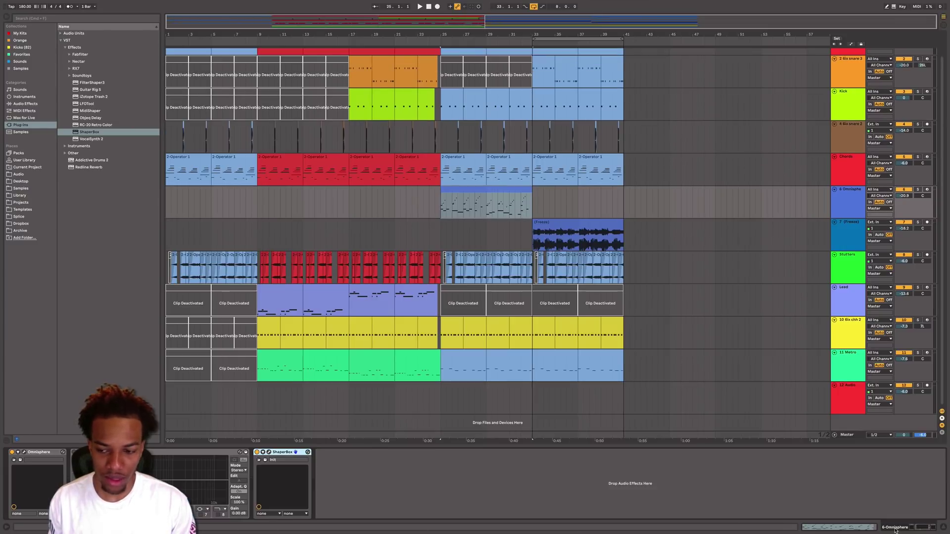
left_click(270, 451)
left_click_drag(414, 165, 465, 142)
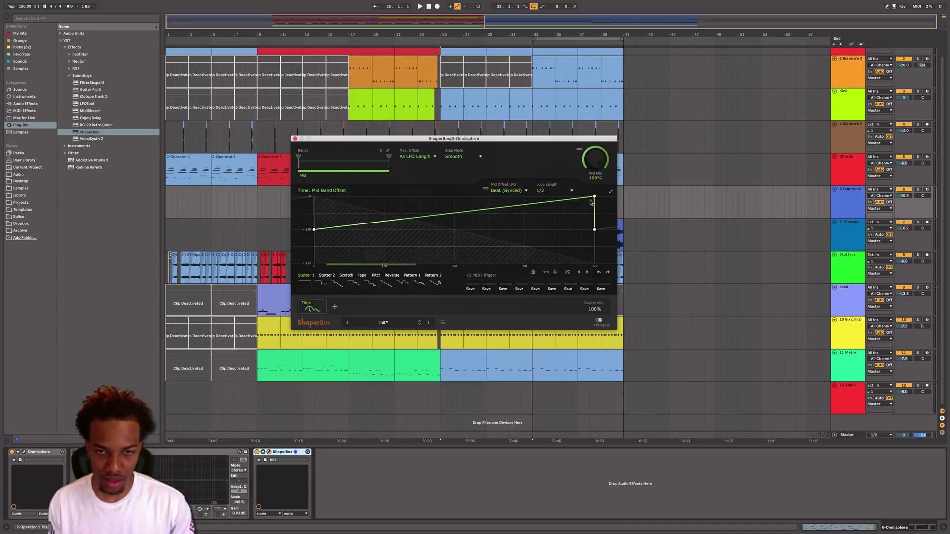
key("space")
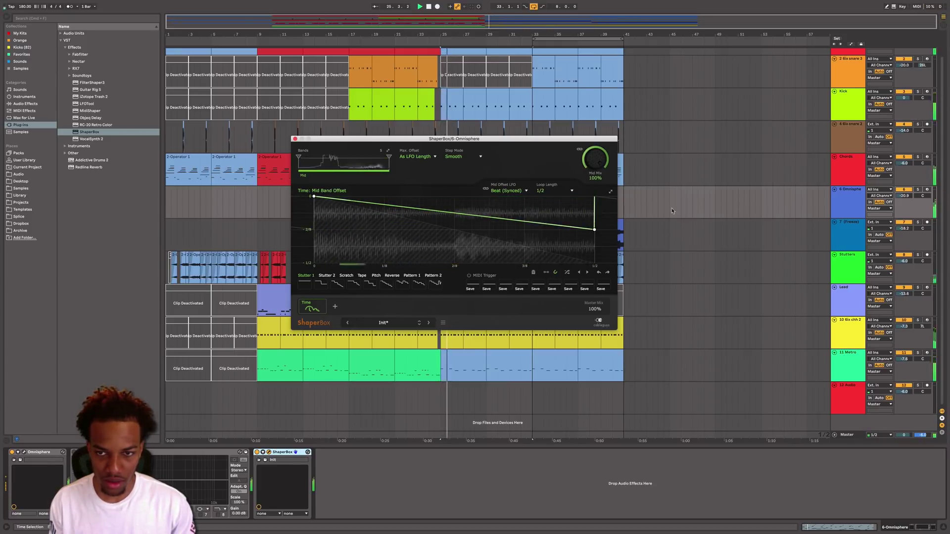
Step: Solo the Omnisphere track and audition the Time shaper with a 1 Bar loop length, ending on 2 Bars (8/4)
left_click(918, 189)
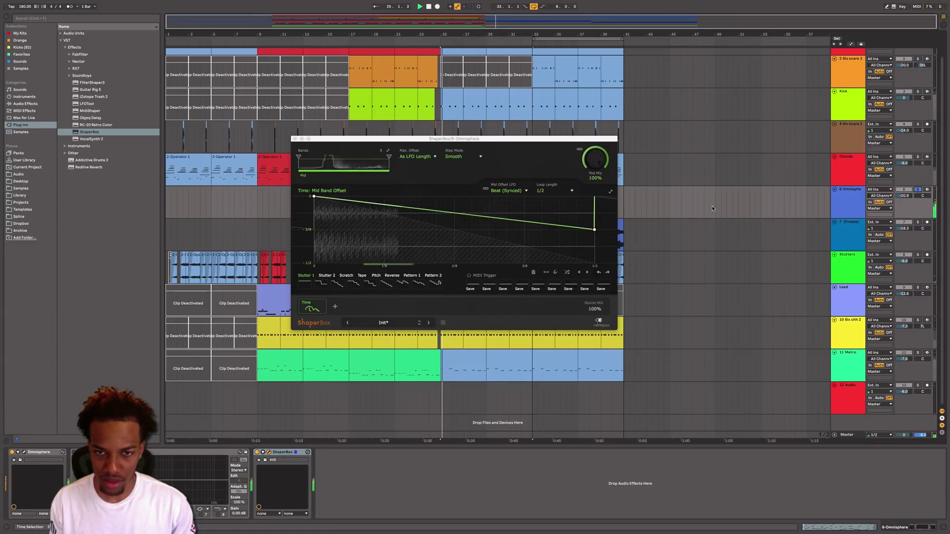
left_click(551, 191)
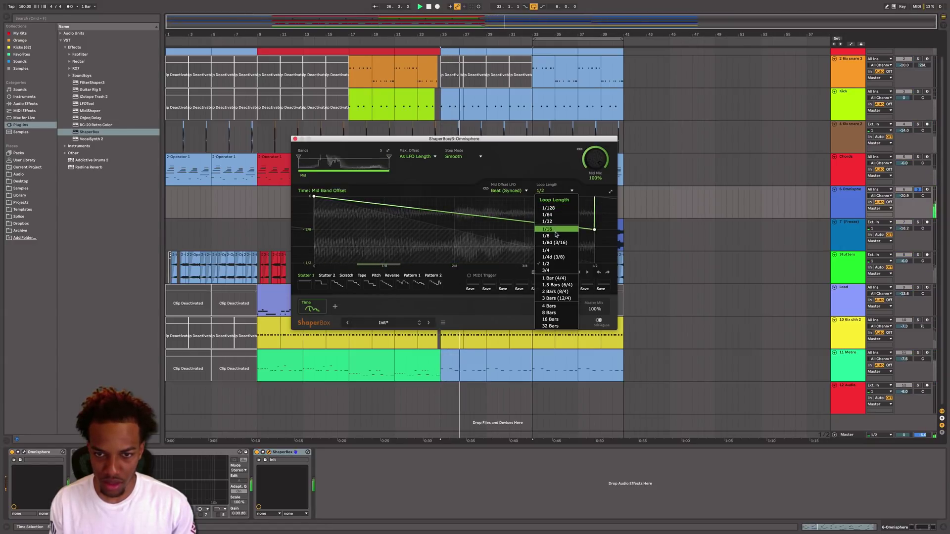
left_click(554, 278)
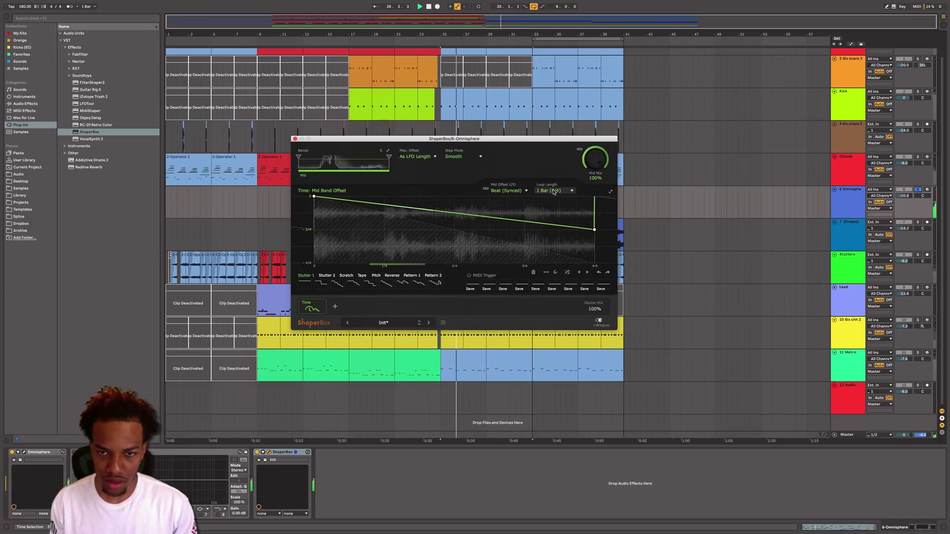
left_click(551, 191)
left_click(563, 291)
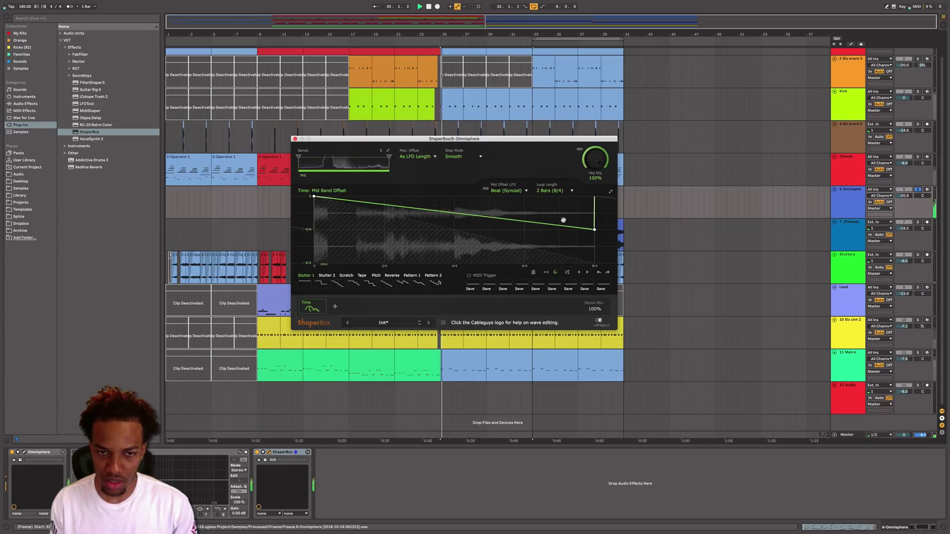
key("space")
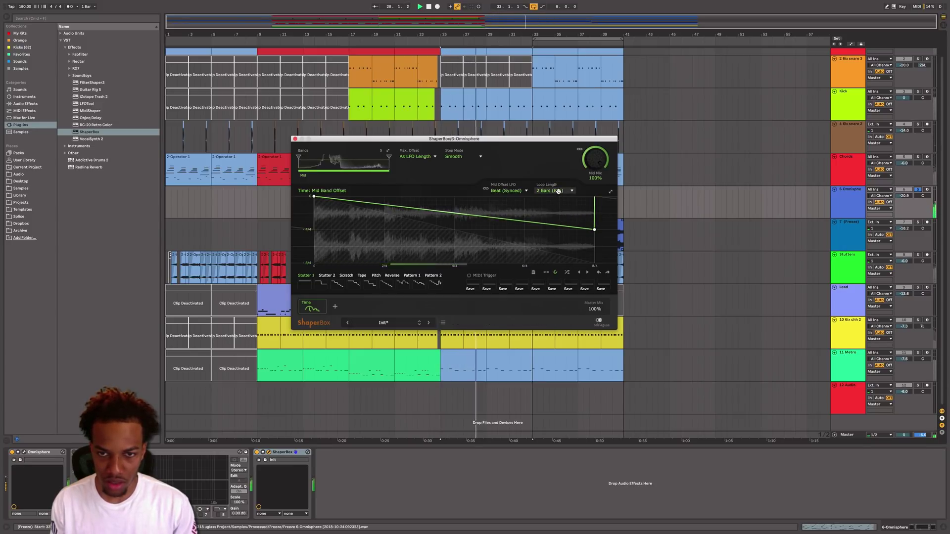
Step: Close ShaperBox, raise all notes in the Omnisphere clip one octave to C4–C6, and play them back
left_click(558, 191)
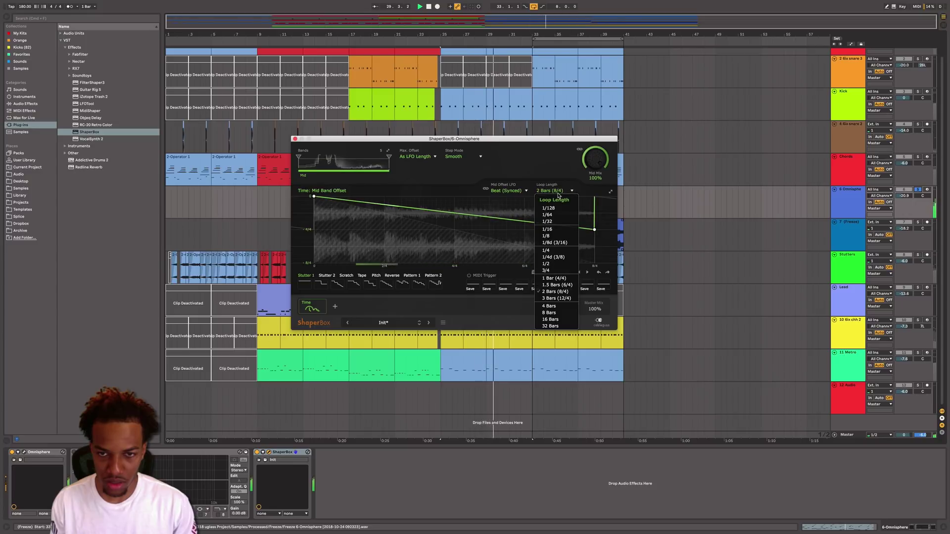
left_click(559, 195)
left_click(295, 139)
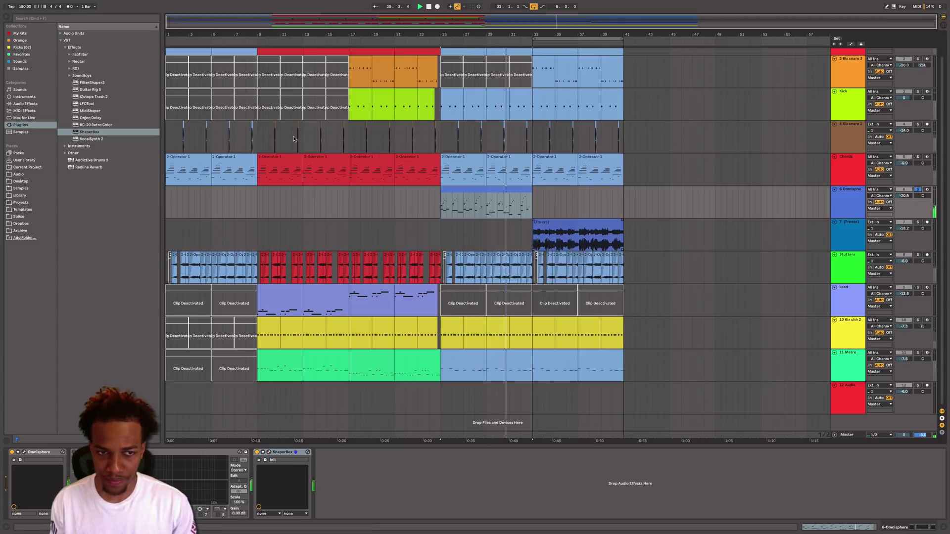
double_click(477, 189)
key("space")
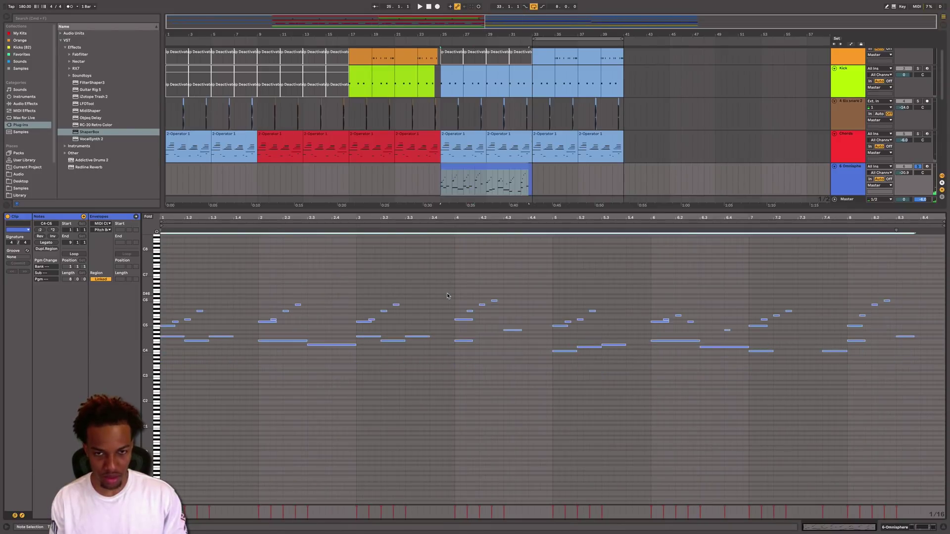
key("space")
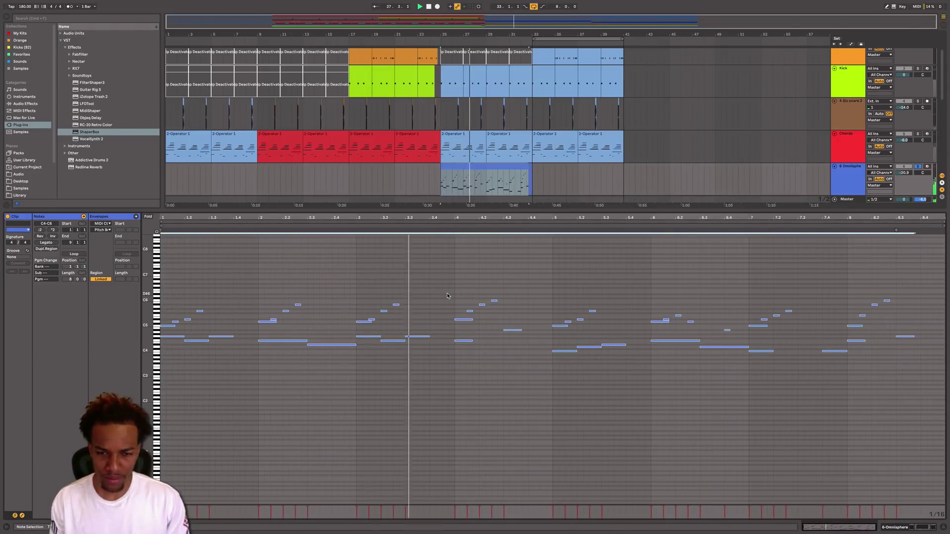
Step: Reopen ShaperBox on the Omnisphere track and set the Time shaper's loop length to 1 Bar (4/4)
key("shift+Tab")
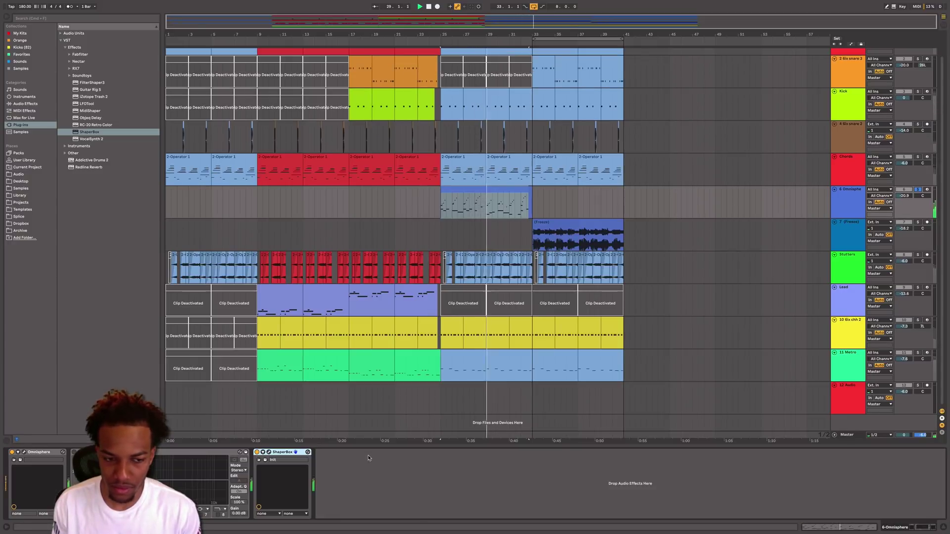
left_click(268, 452)
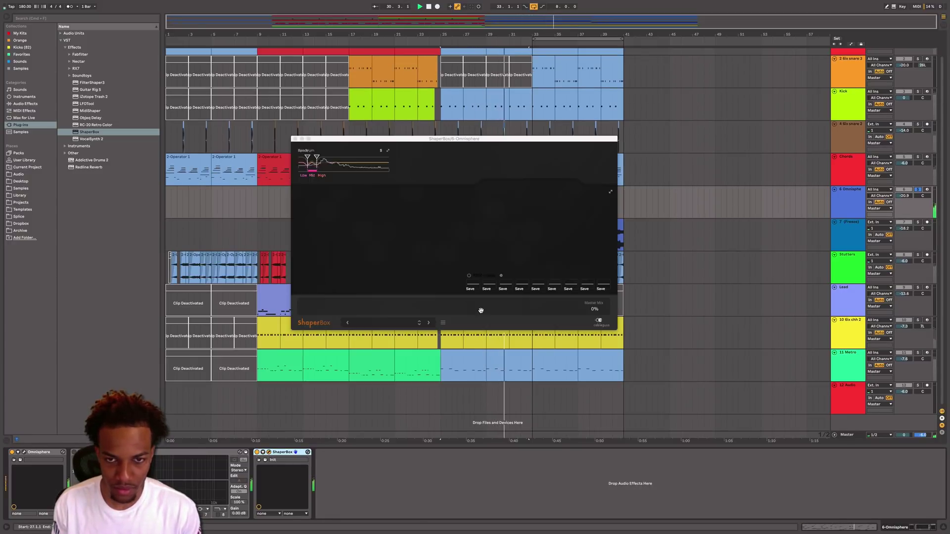
left_click(558, 191)
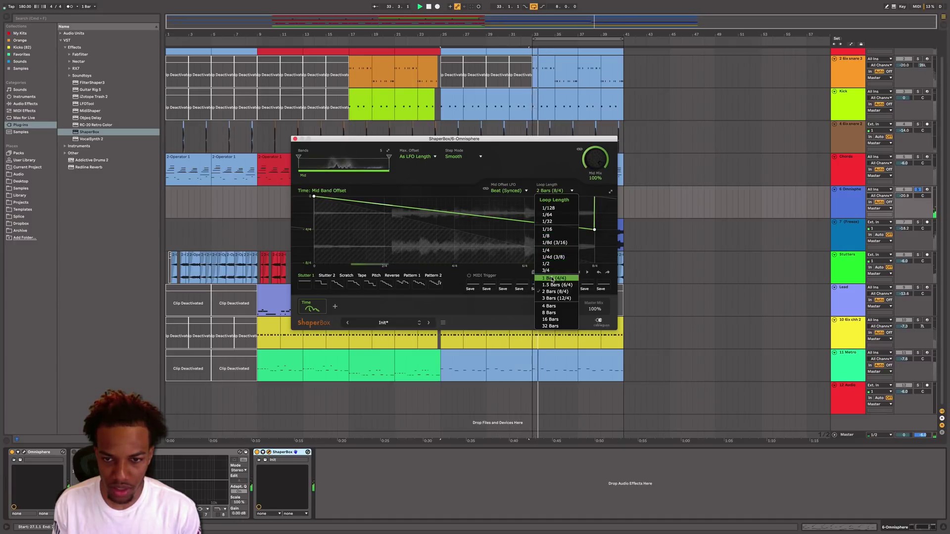
left_click(555, 278)
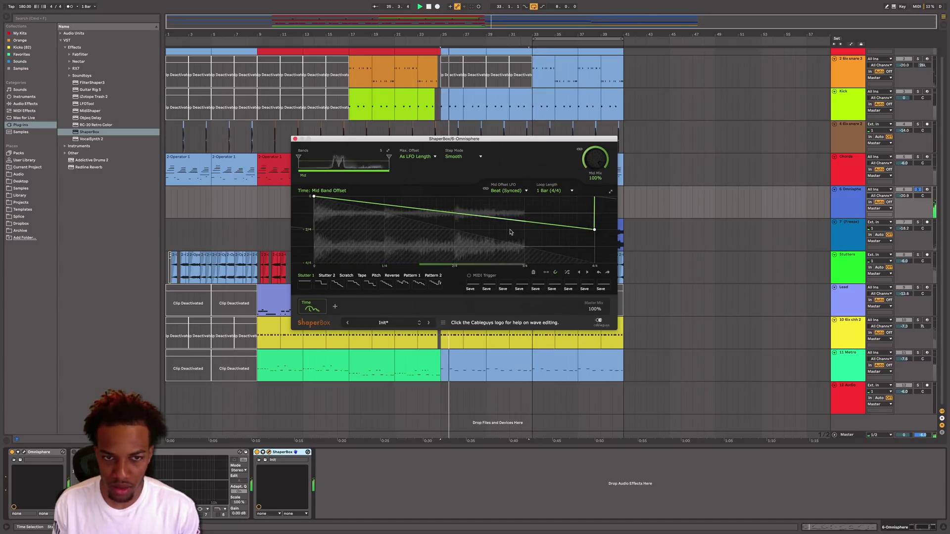
Step: Try limiting the Time effect to the mid band with splits up to 620 Hz and at 5.83 kHz, and remove both splits
left_click_drag(299, 157, 317, 159)
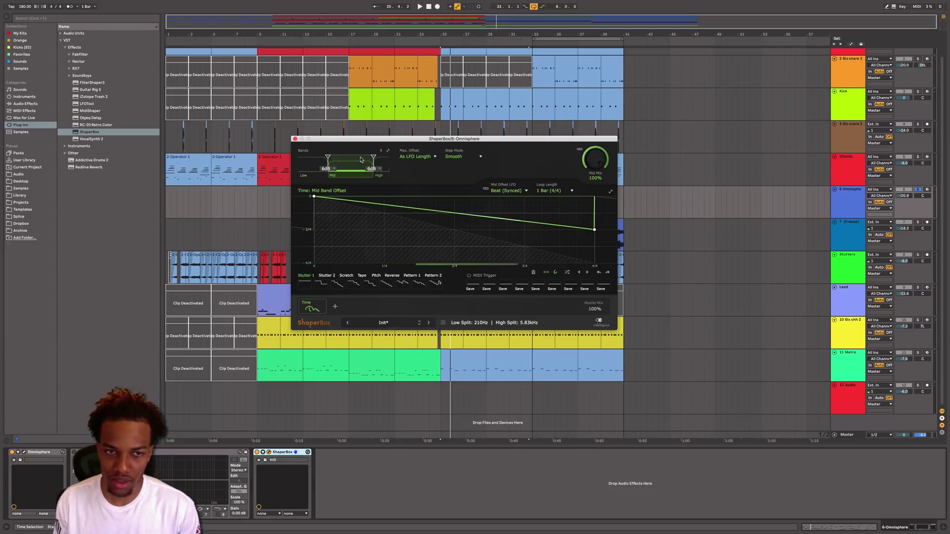
key("space")
left_click_drag(328, 158, 343, 158)
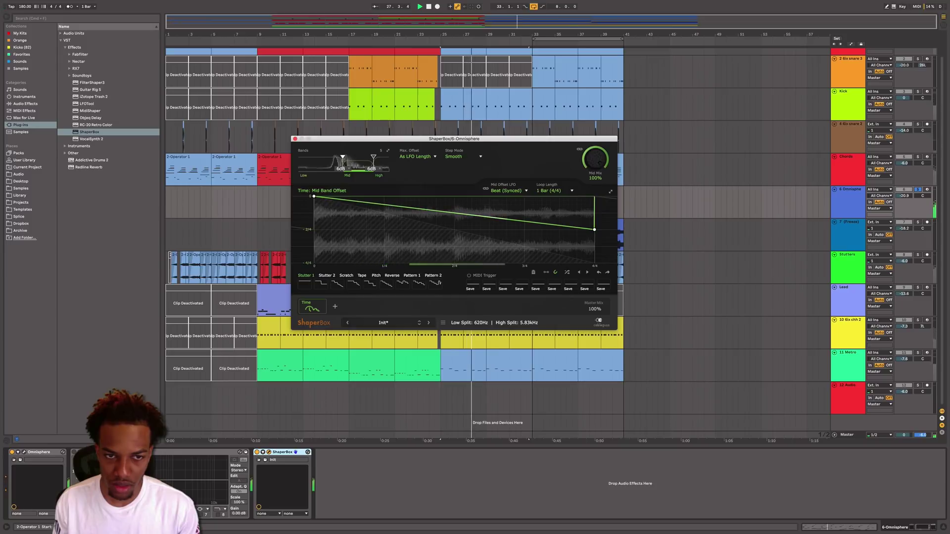
left_click_drag(343, 158, 299, 158)
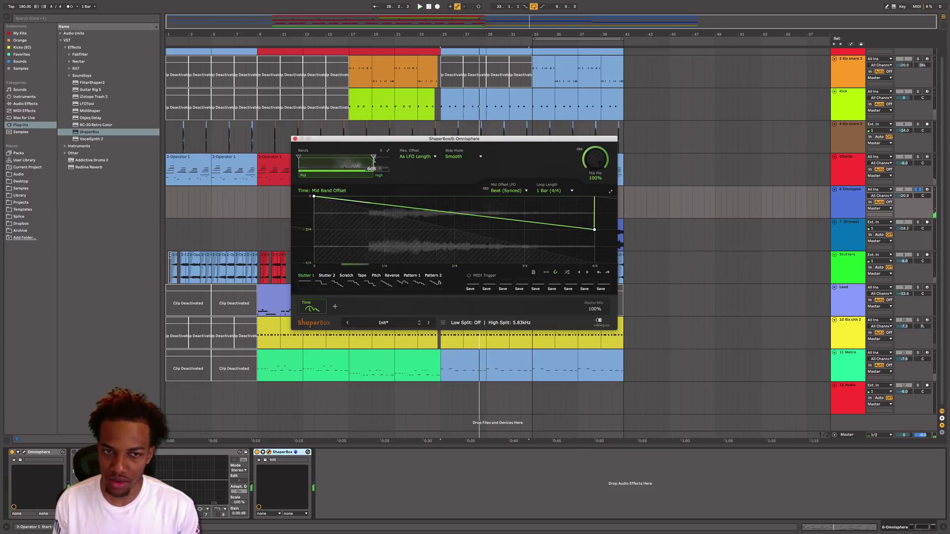
left_click_drag(376, 158, 389, 157)
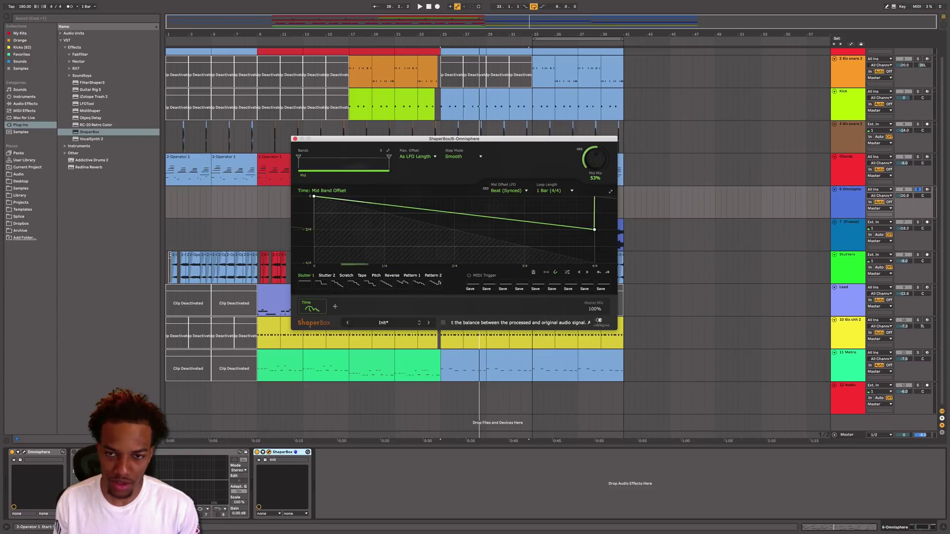
Step: Set the Time shaper's Mid Mix to 50%, play the result, and close ShaperBox
left_click_drag(586, 166, 587, 169)
key("space")
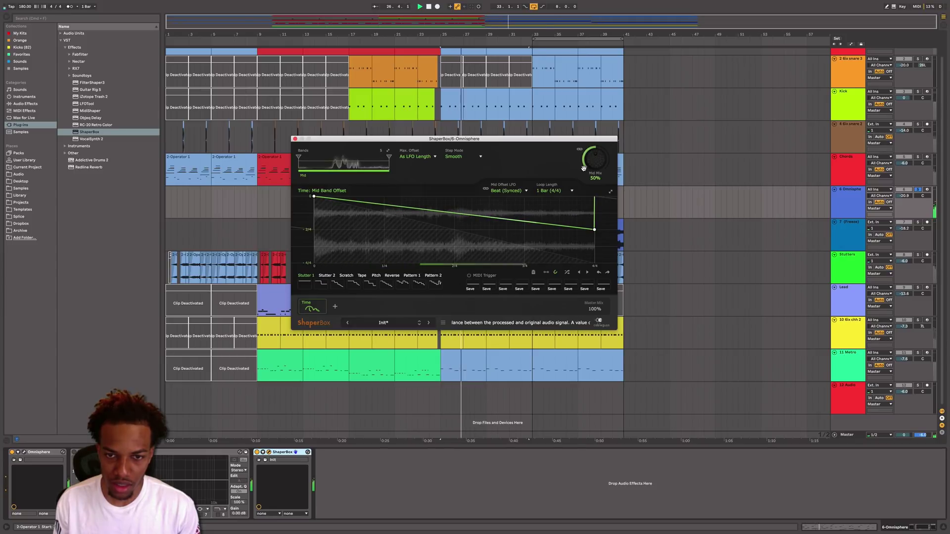
left_click(295, 139)
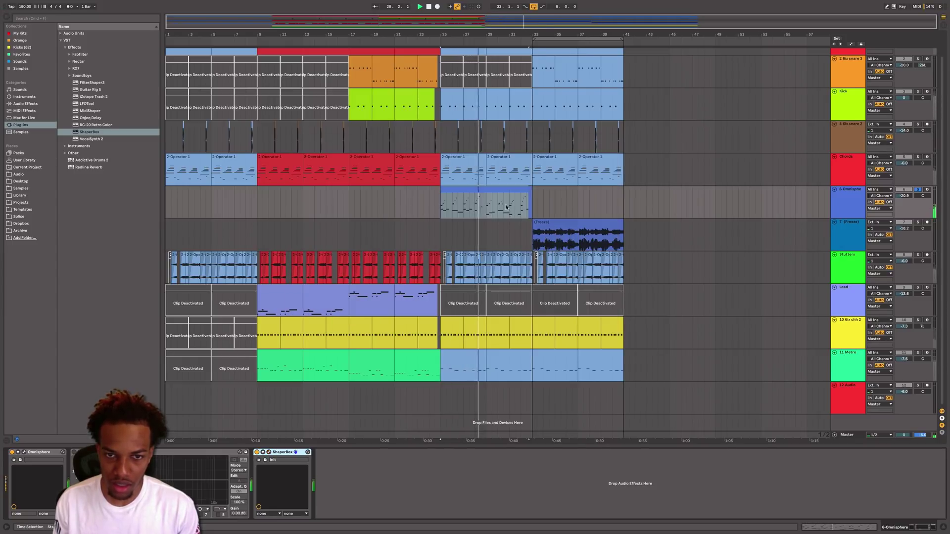
Step: Lower all notes in the Omnisphere clip one octave to C3–C5
double_click(465, 202)
key("super+a")
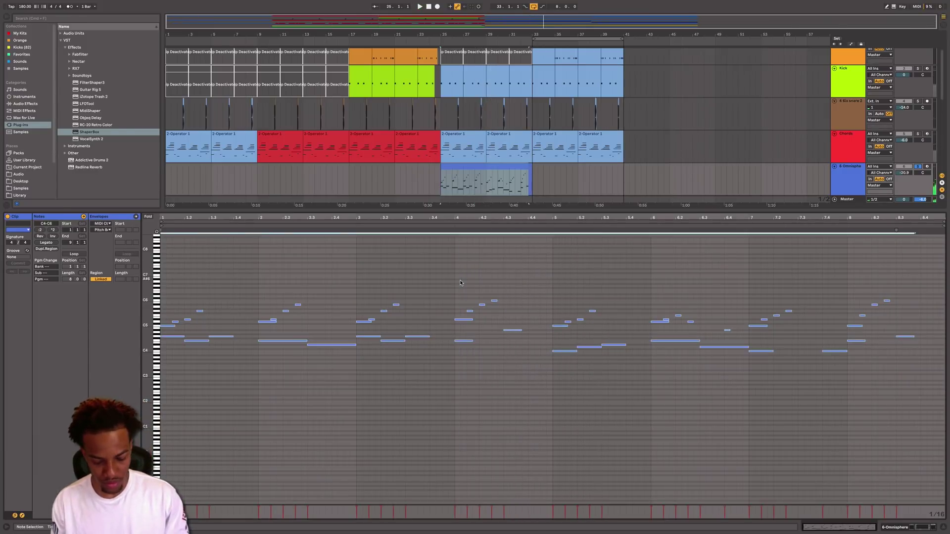
key("shift+Down")
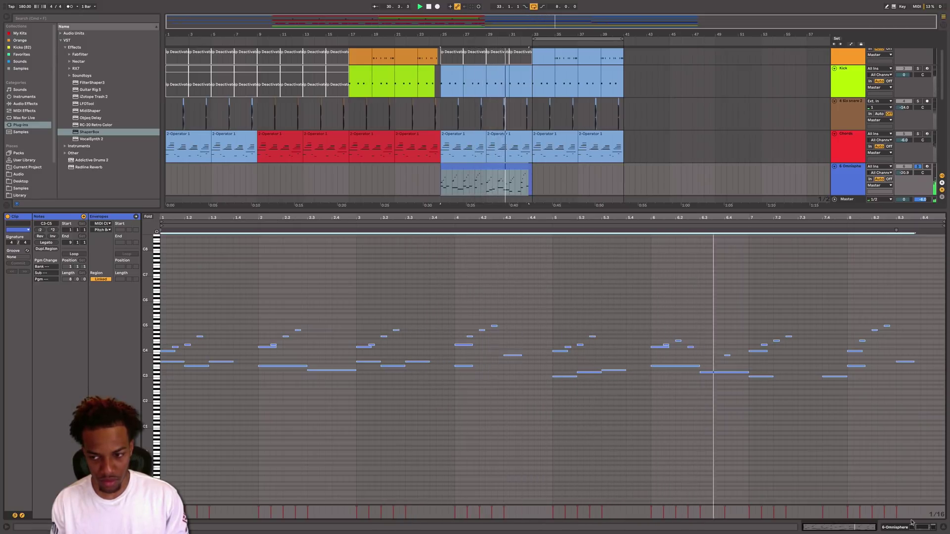
Step: Close the Omnisphere clip's note editor, stop on the arrangement, and unsolo the Omnisphere track
key("super+alt+l")
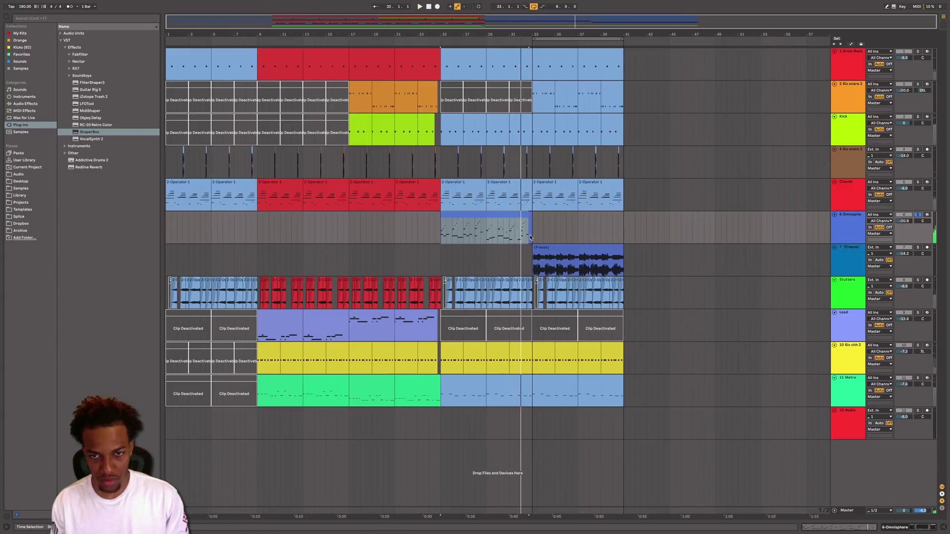
left_click(533, 238)
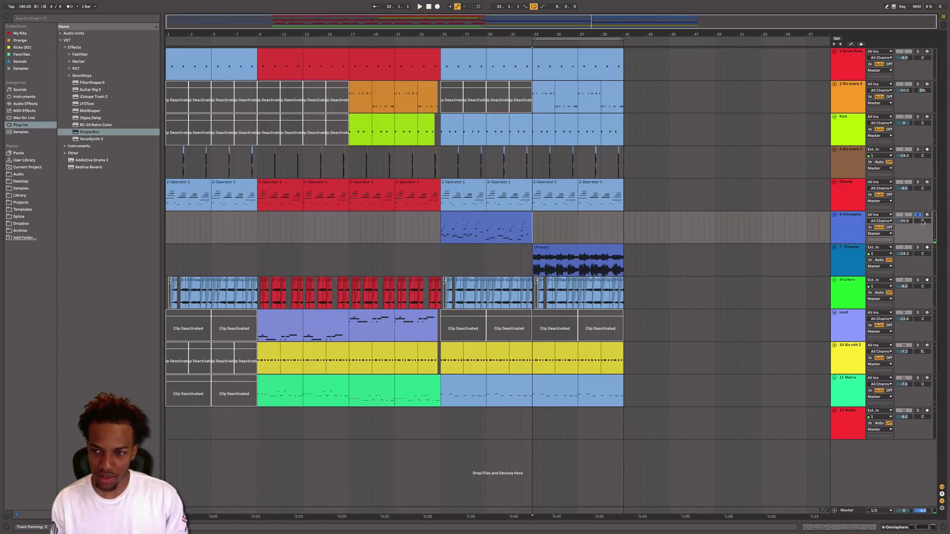
left_click(918, 215)
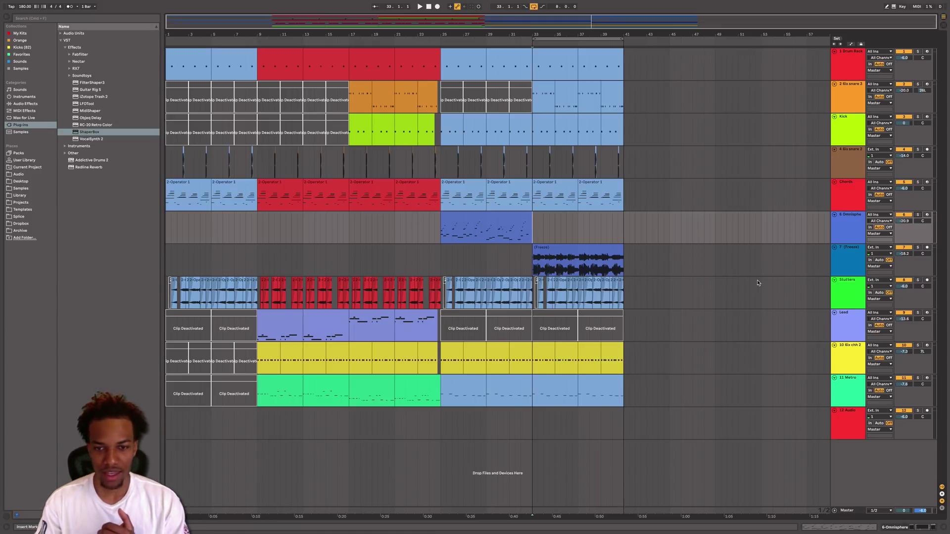
Step: Export the Omnisphere MIDI clip to Dropbox > ideas > loops > MIDI harmonic (melodies) > 10 2018 under a name starting with "84 18"
left_click(521, 230)
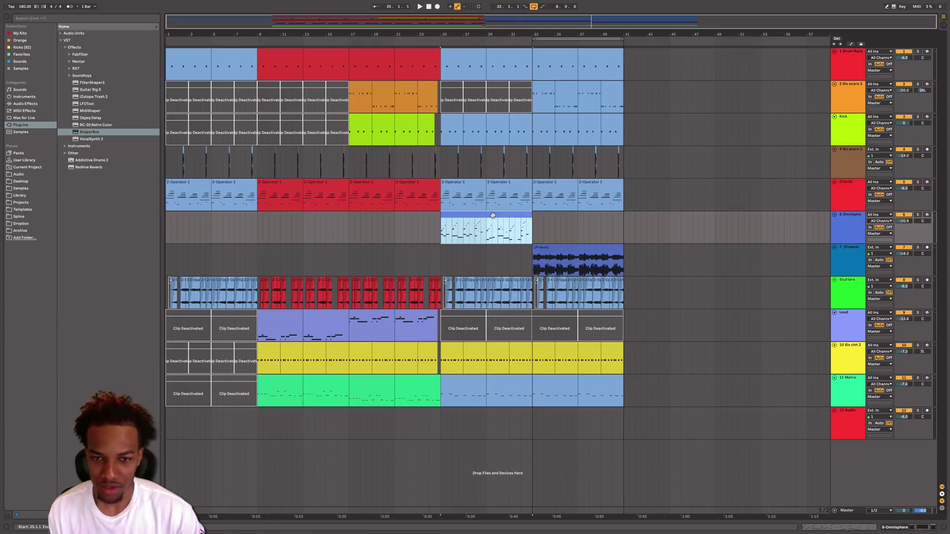
right_click(494, 216)
left_click(514, 302)
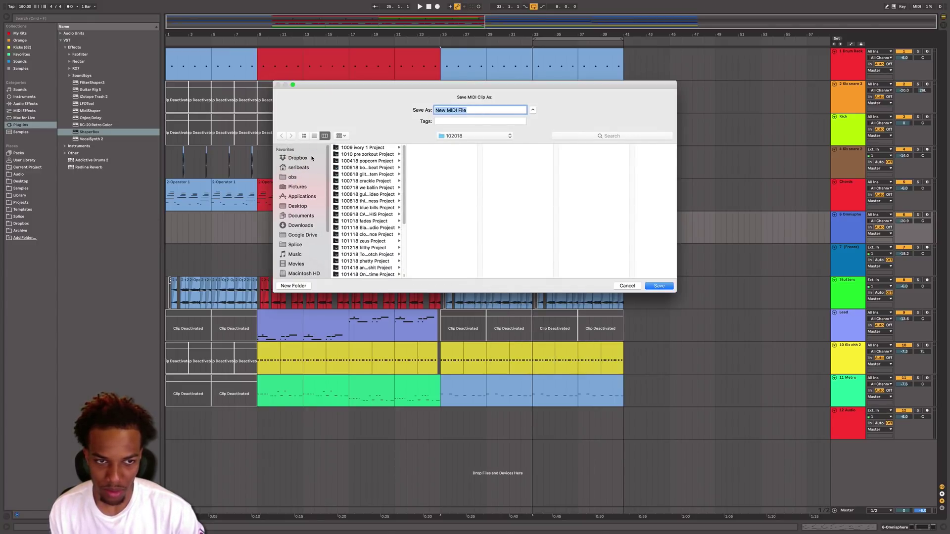
left_click(312, 158)
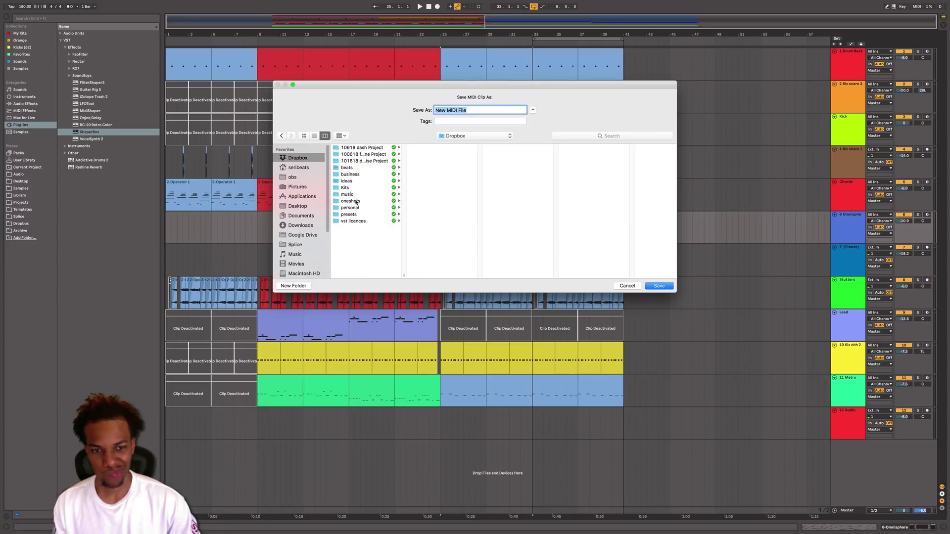
left_click(348, 181)
left_click(423, 148)
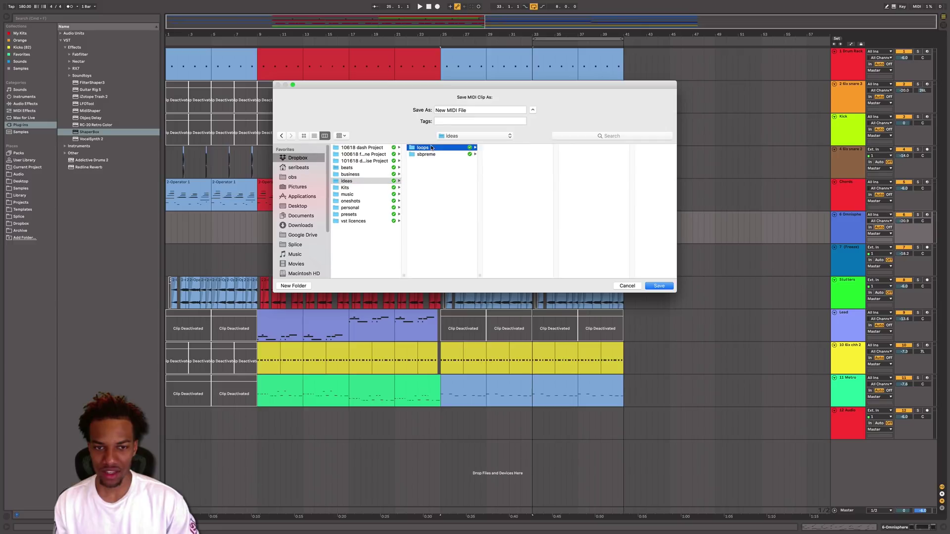
left_click(522, 154)
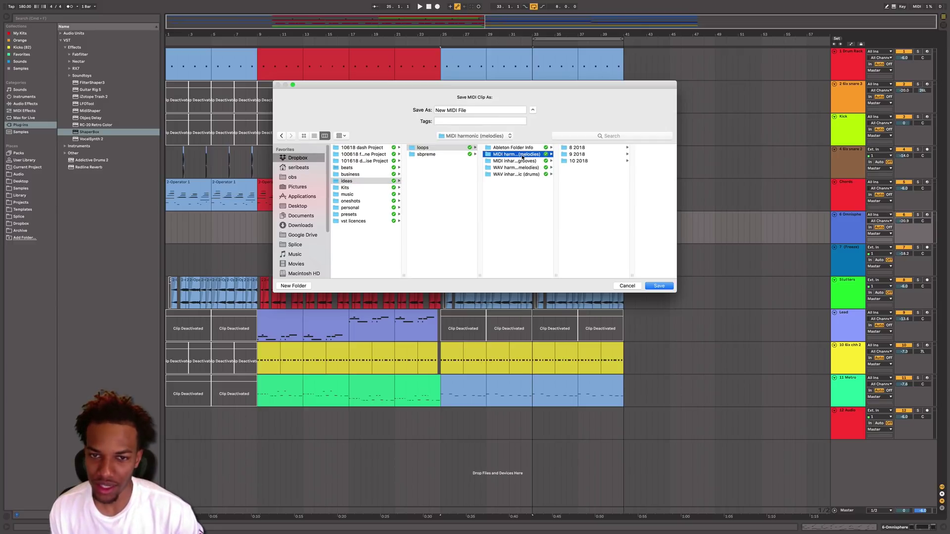
left_click(582, 161)
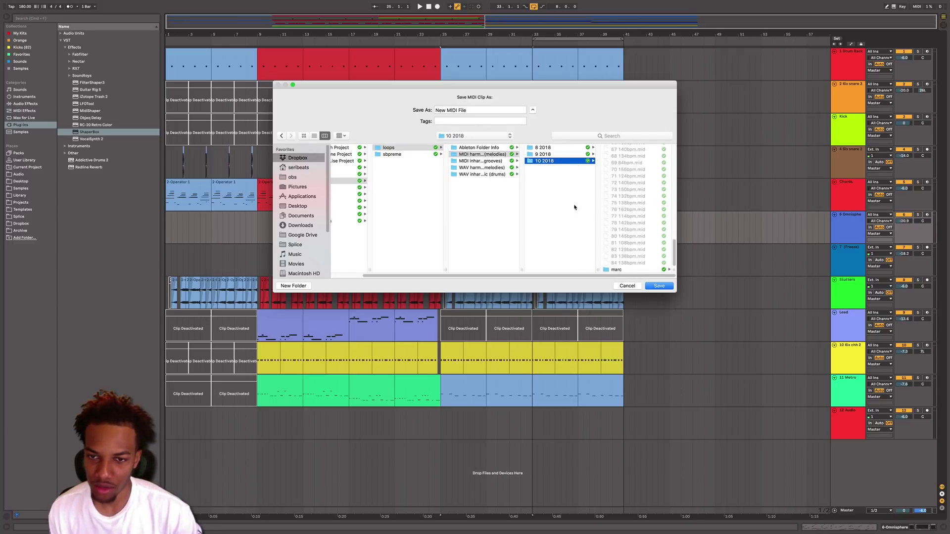
left_click_drag(476, 112, 359, 105)
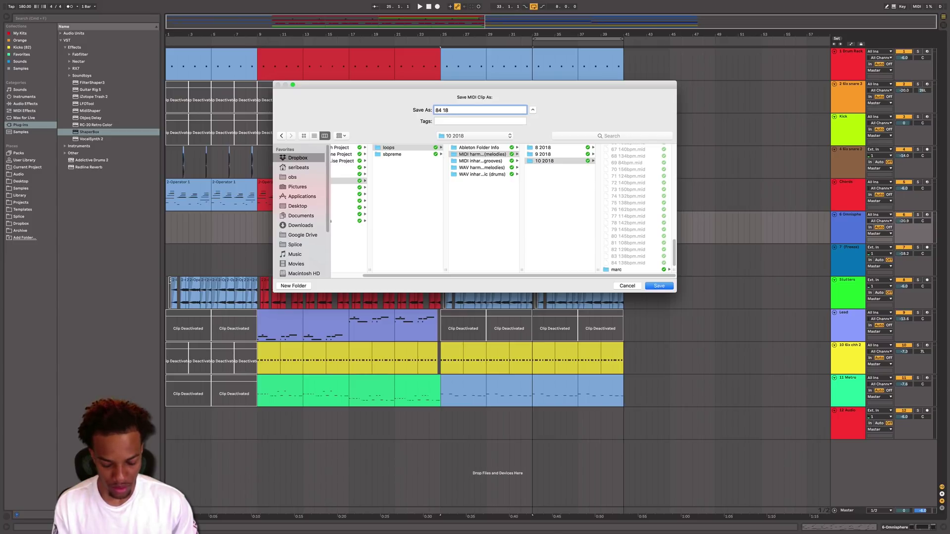
key("Return")
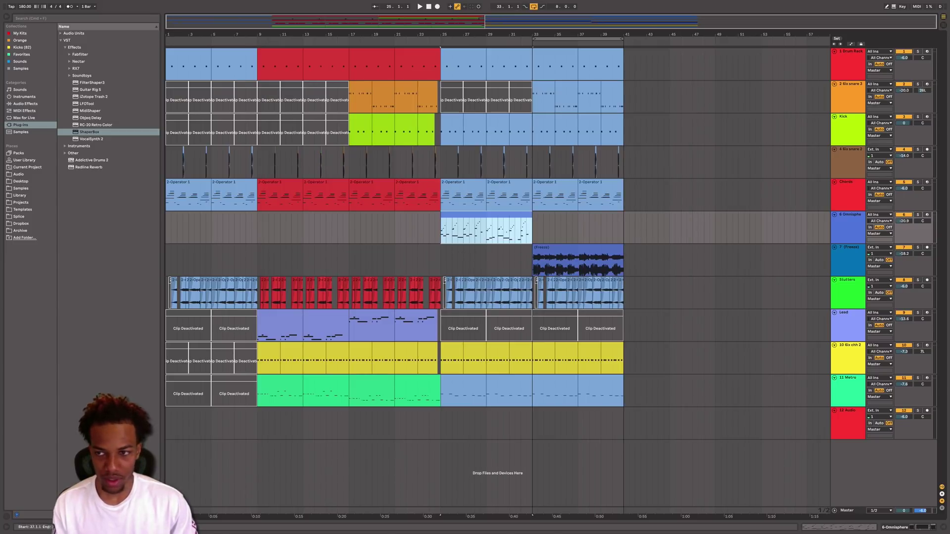
key("space")
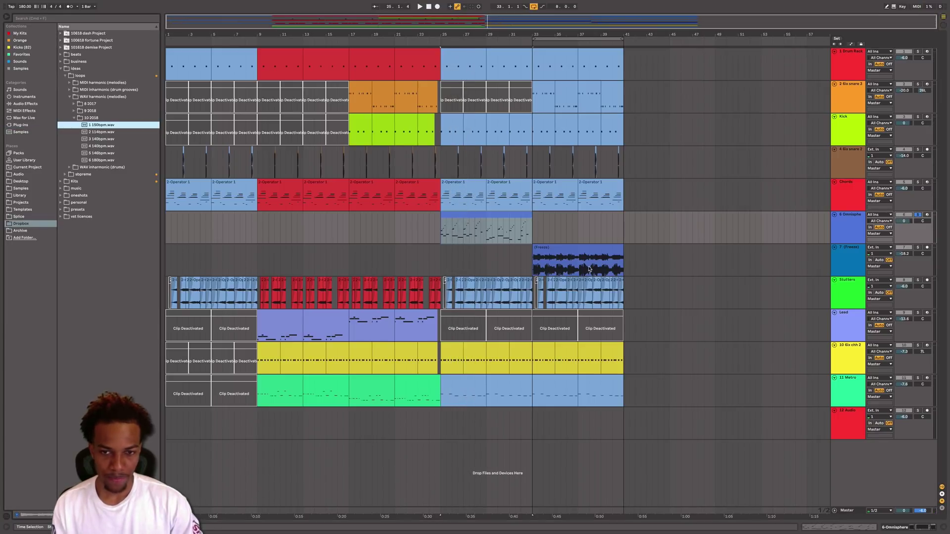
left_click(596, 256)
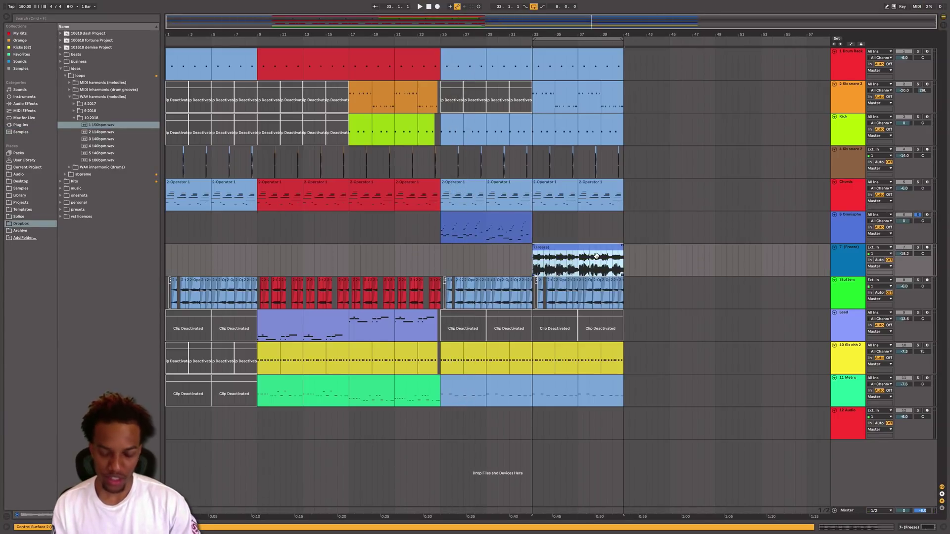
key("super+shift+r")
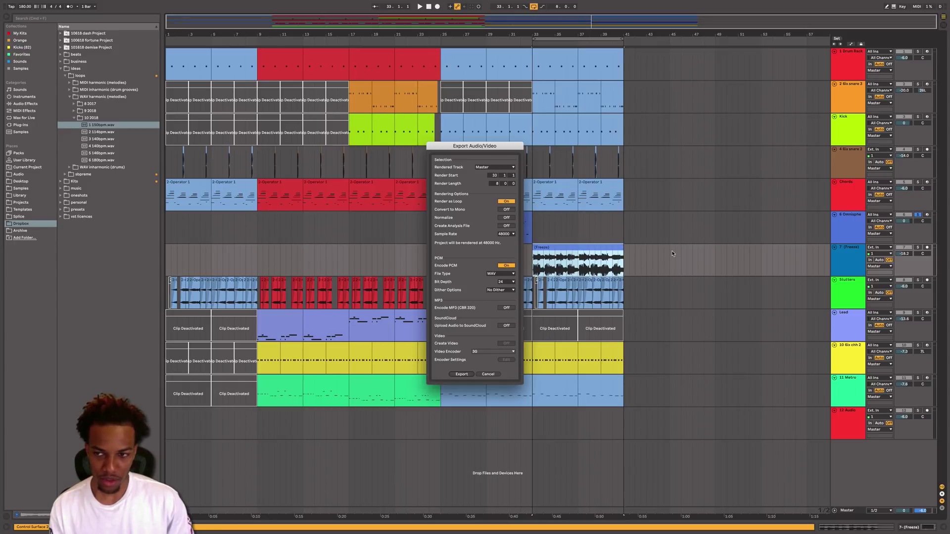
left_click(496, 374)
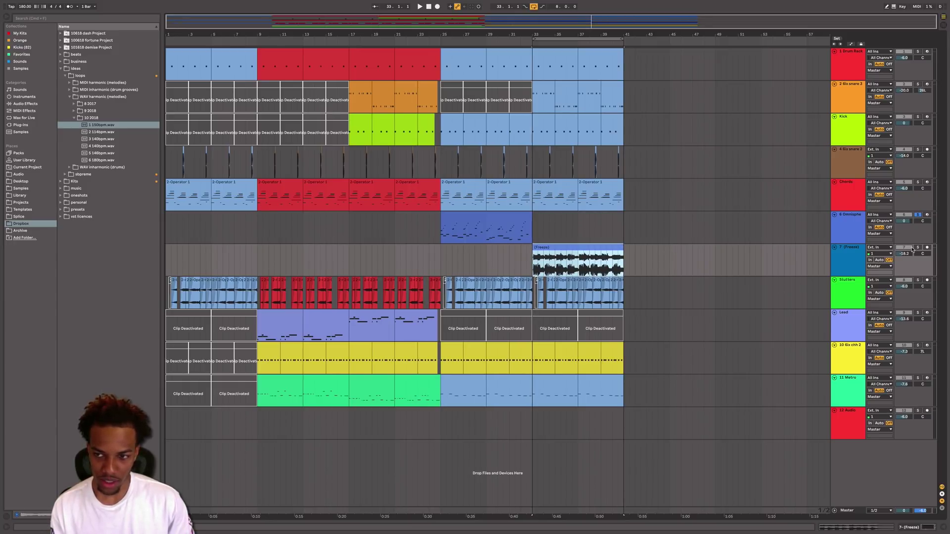
Step: Solo the frozen Omnisphere audio track and reset its volume to 0
left_click(917, 247)
left_click(590, 248)
double_click(905, 253)
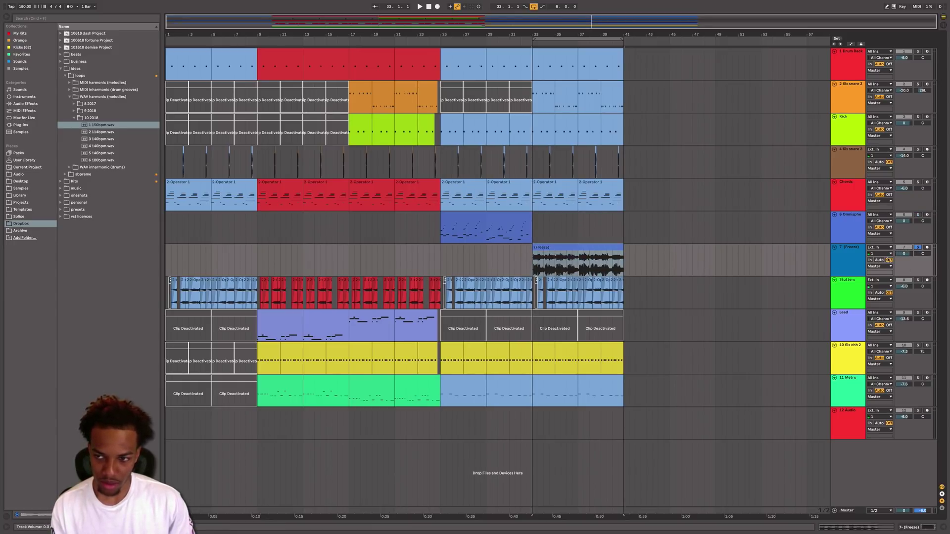
Step: Export the soloed freeze clip's range as WAV file "7 180bpm" in the 10 2018 folder, and refresh that folder in the browser
left_click(589, 256)
key("super+shift+r")
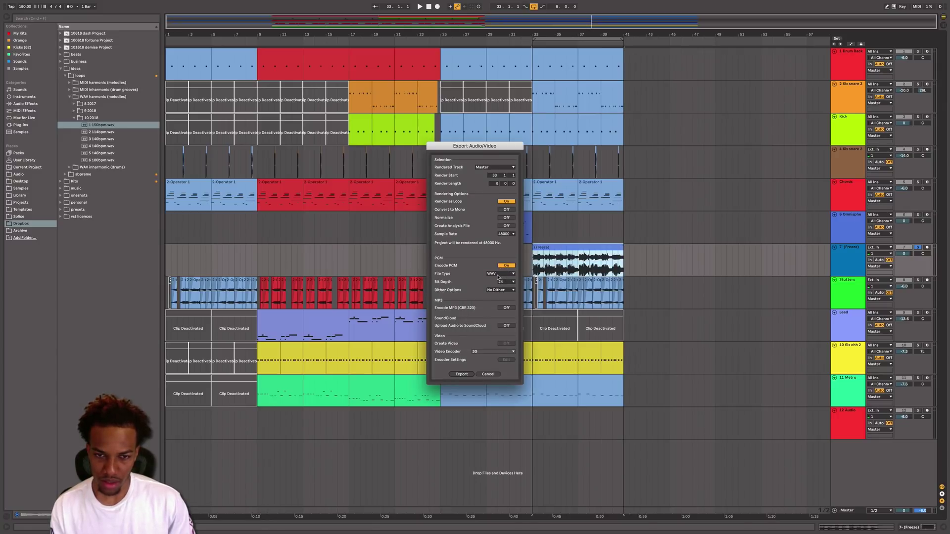
left_click(459, 374)
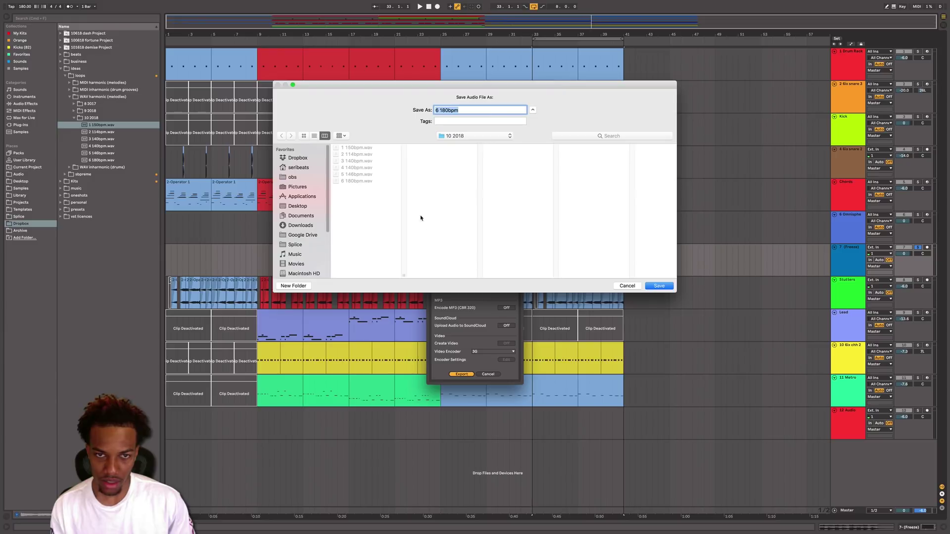
type("7")
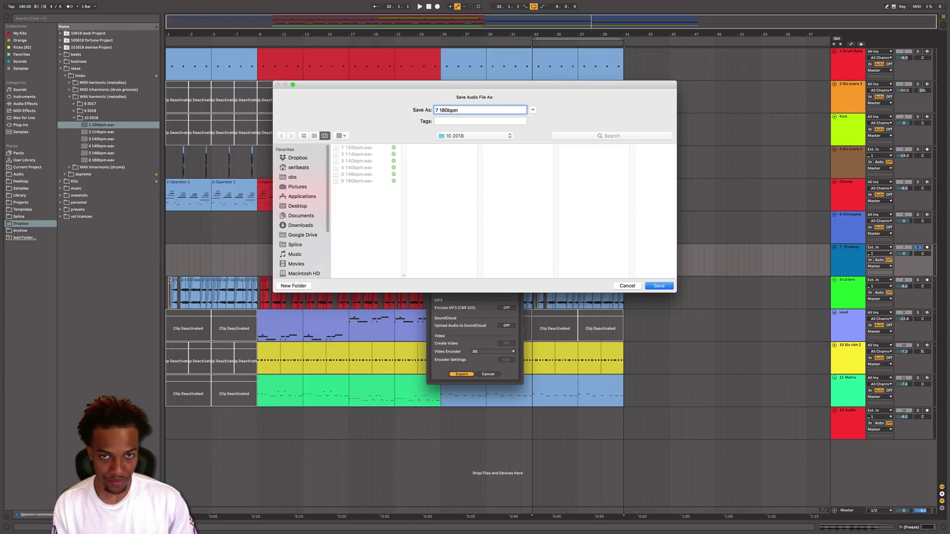
key("Return")
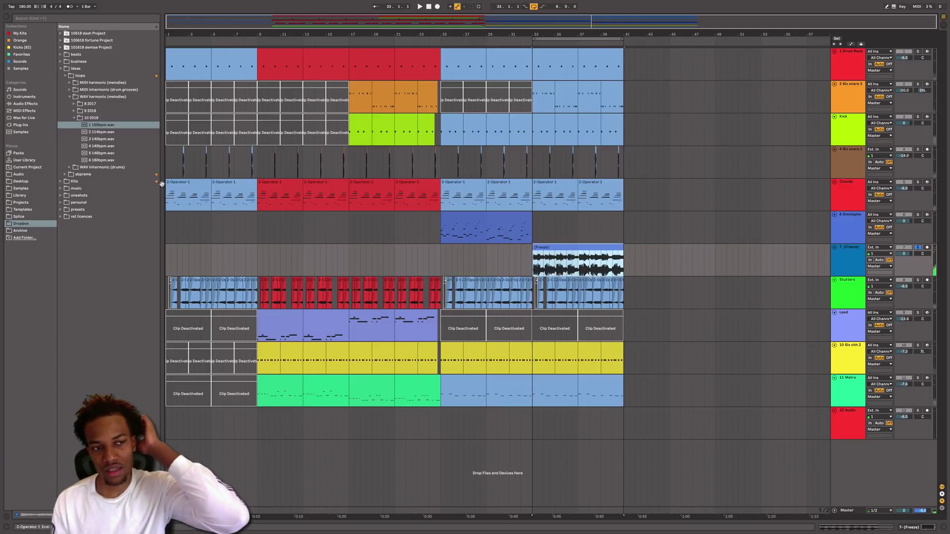
left_click(74, 118)
left_click(74, 118)
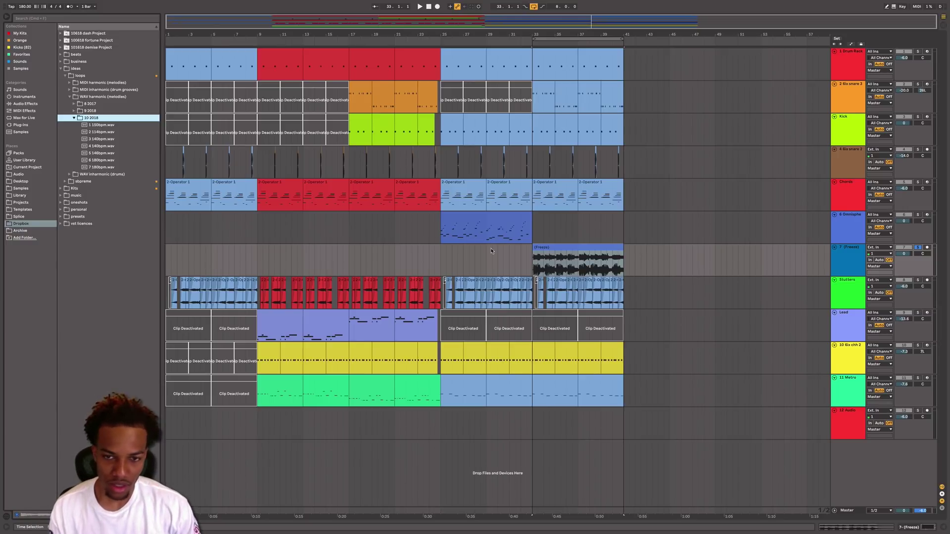
Step: Try deleting the frozen audio clip from track 7, and undo the deletion
left_click(564, 255)
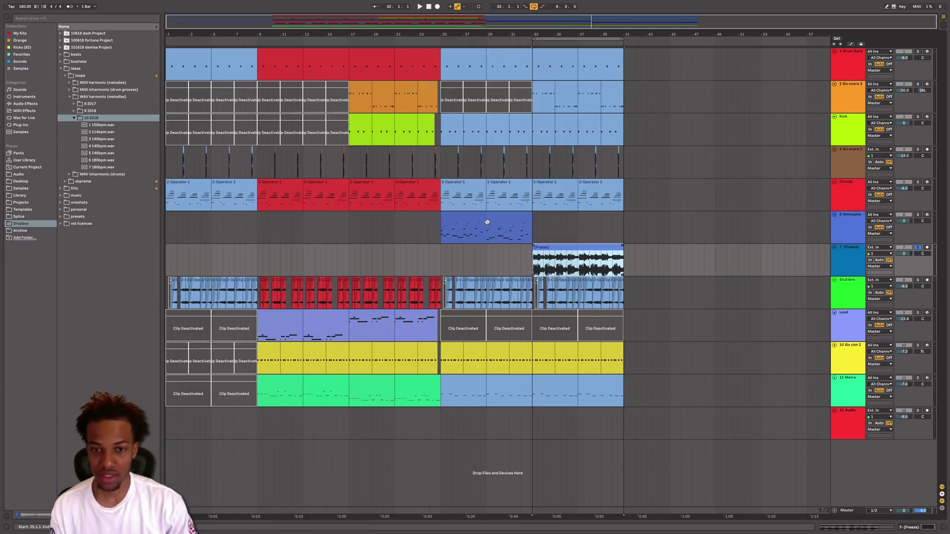
key("Delete")
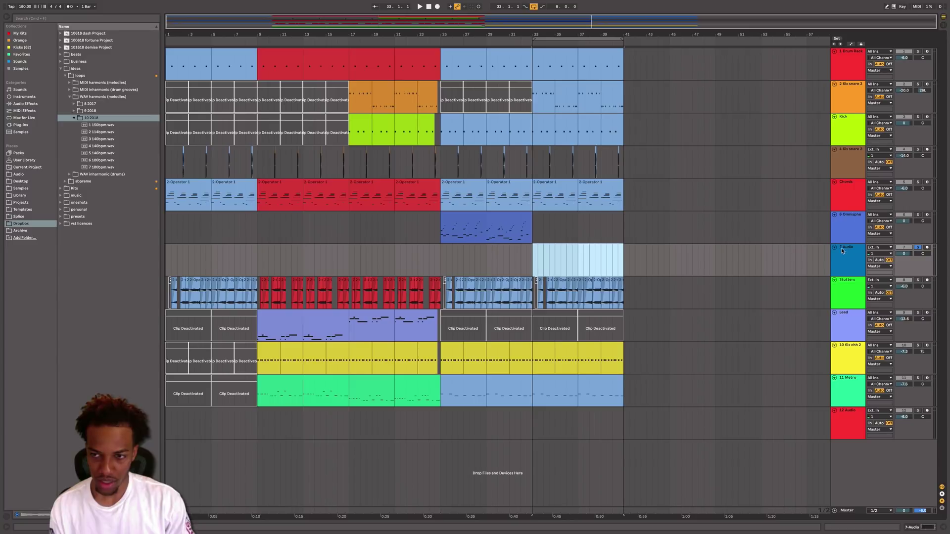
key("ctrl+z")
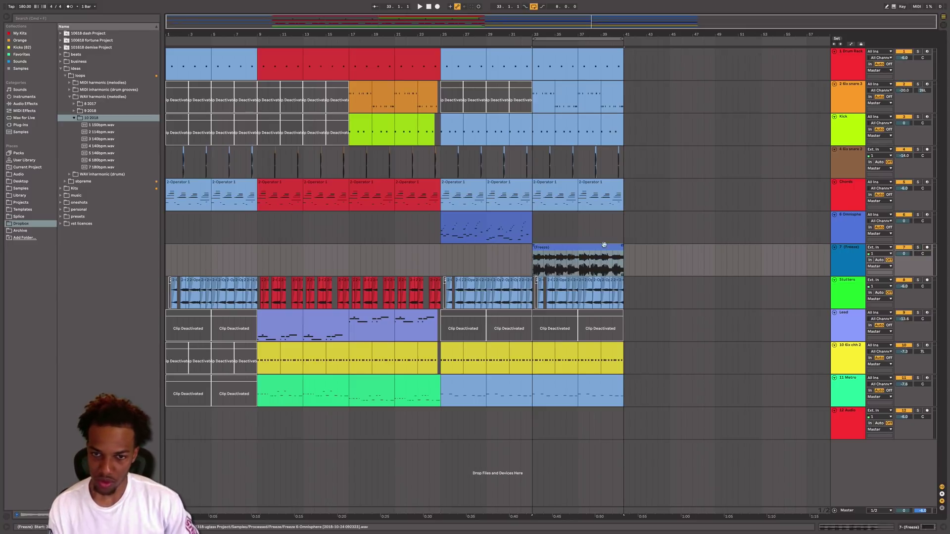
left_click(834, 249)
left_click(834, 248)
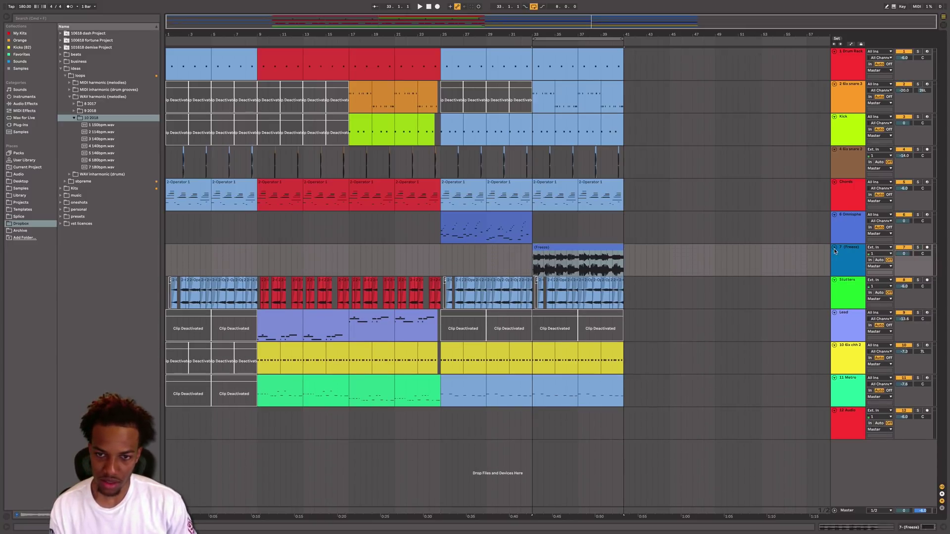
Step: Play the full arrangement from the start of the Omnisphere clip at bar 25, and lower the system volume
mouse_move(462, 35)
left_mouse_down()
mouse_move(462, 65)
mouse_move(463, 36)
left_mouse_up()
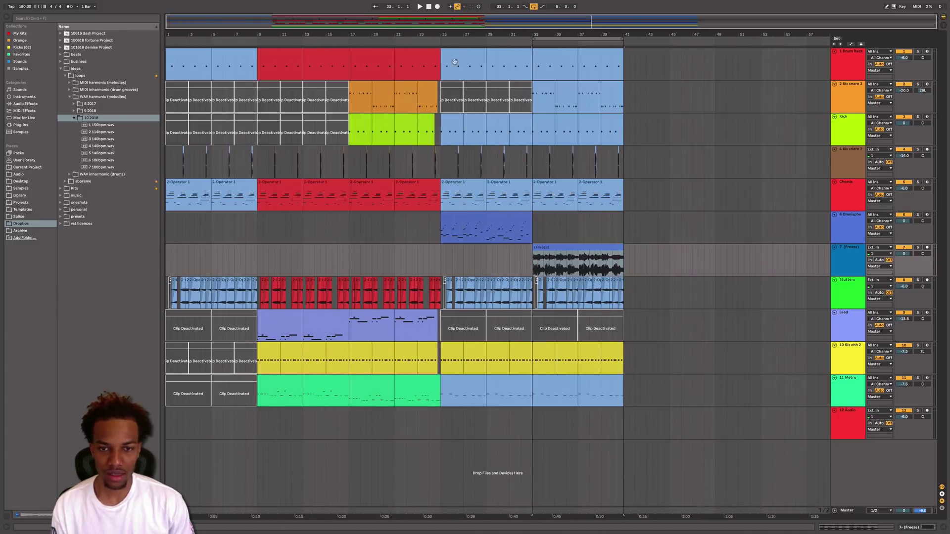
left_click(460, 220)
key("space")
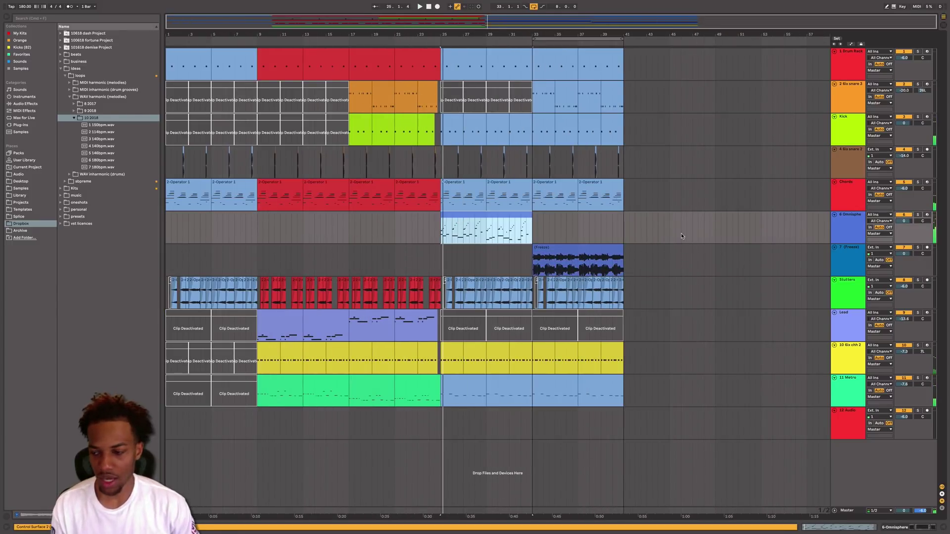
key("XF86AudioLowerVolume")
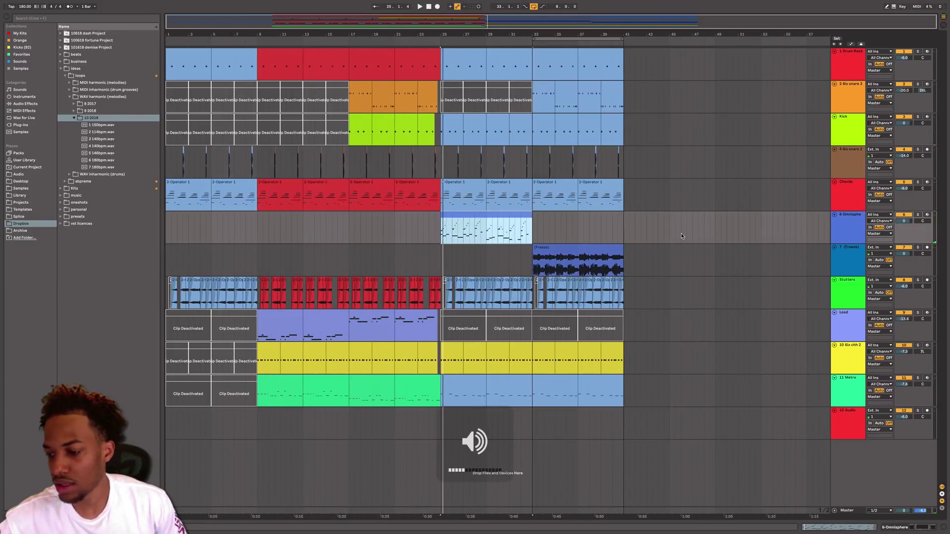
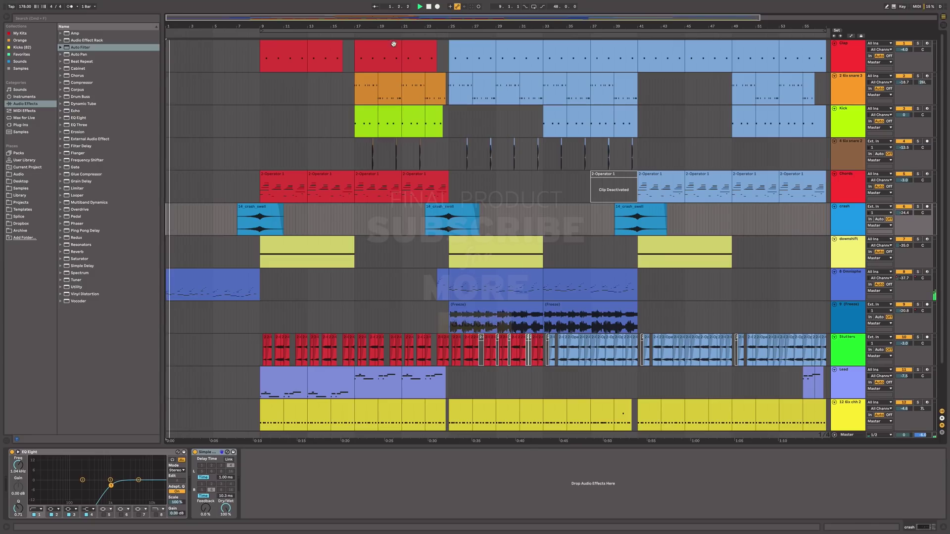
Step: Examine the opening Omnisphere clip's notes in the 178 BPM arrangement during playback, close the editor, and display the Master track's effect chain
scroll(305, 234, "down", 2)
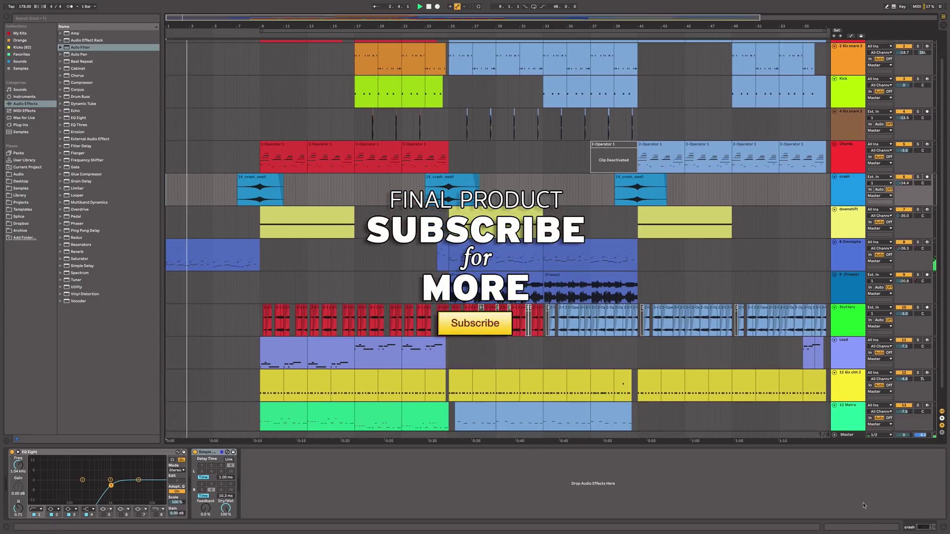
left_click(943, 527)
double_click(245, 272)
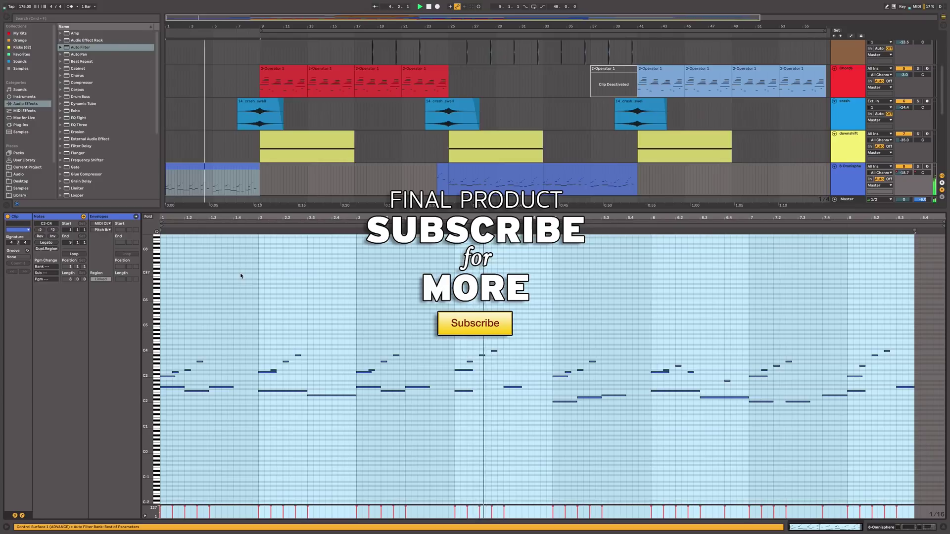
left_click(240, 272)
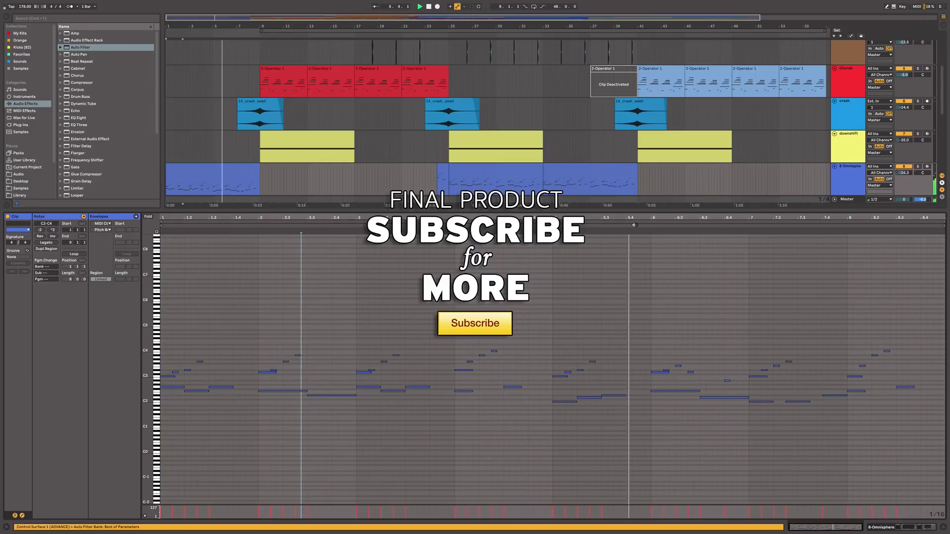
left_click_drag(156, 338, 177, 338)
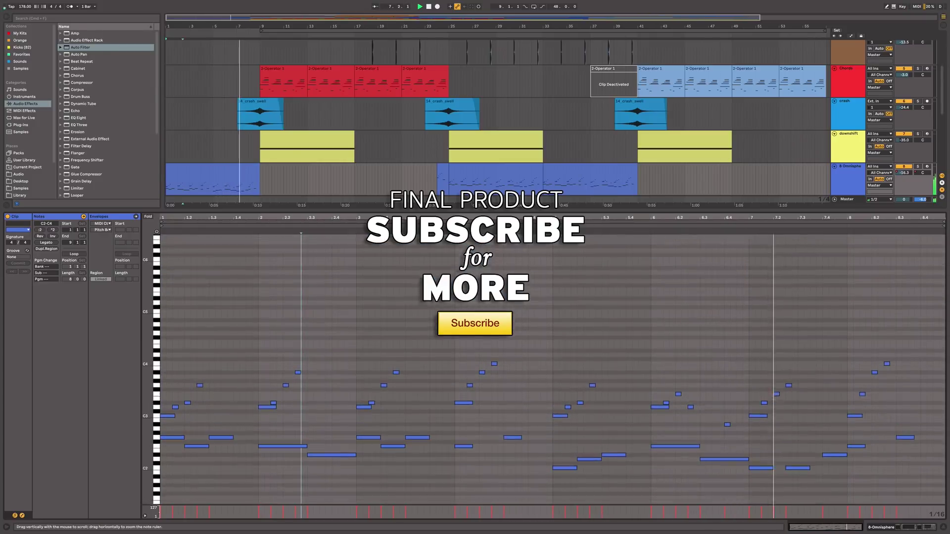
scroll(439, 366, "down", 3)
left_click(944, 527)
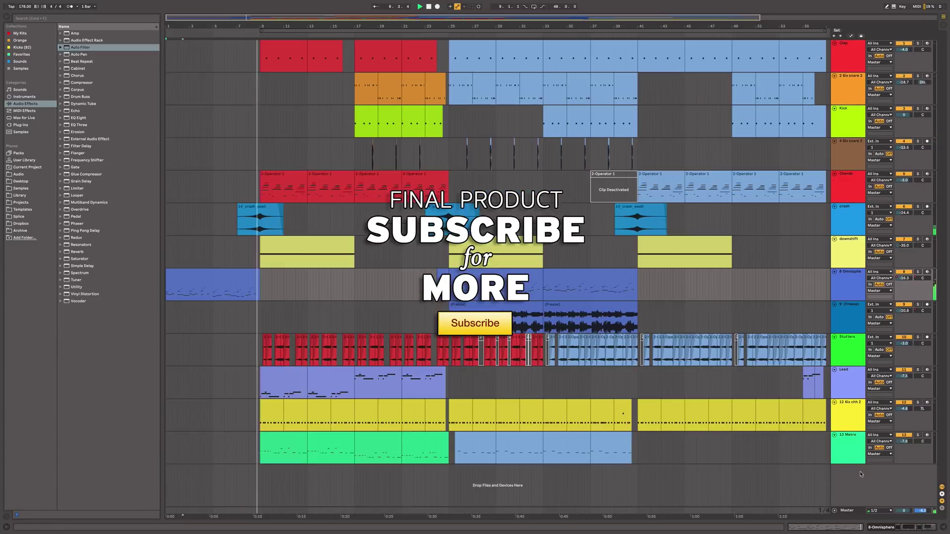
double_click(847, 511)
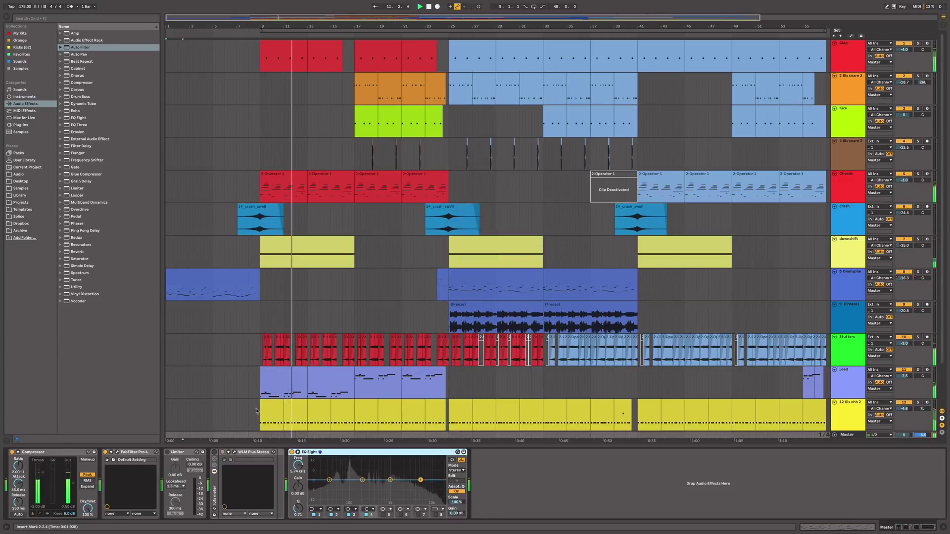
Step: Examine the notes of the Metro clip at bar 13 and the Lead clip at bar 17 during playback
left_click(336, 314)
scroll(340, 263, "down", 3)
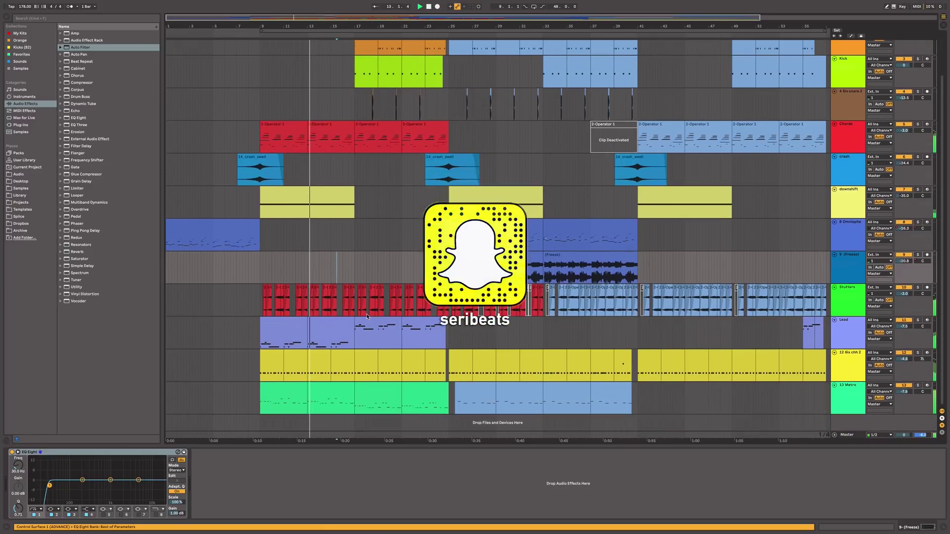
double_click(331, 399)
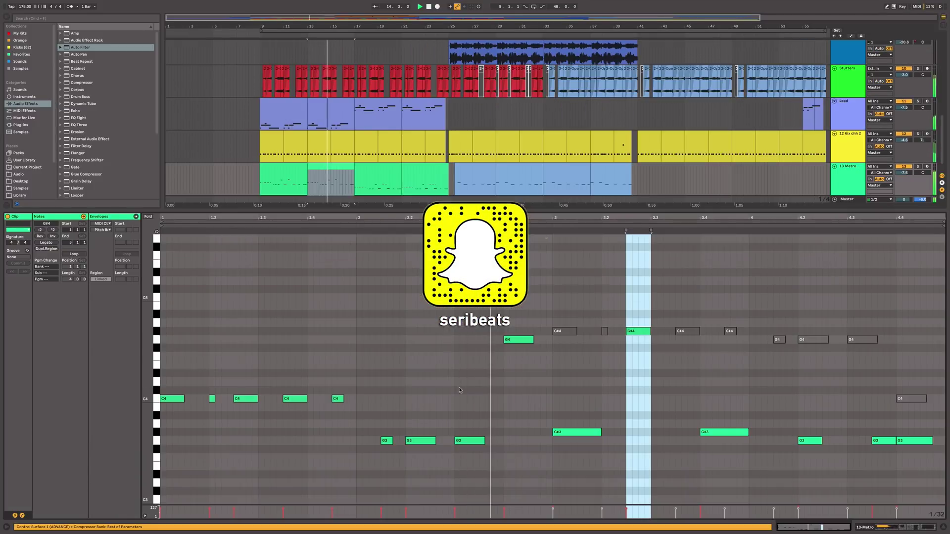
left_click(943, 528)
double_click(380, 375)
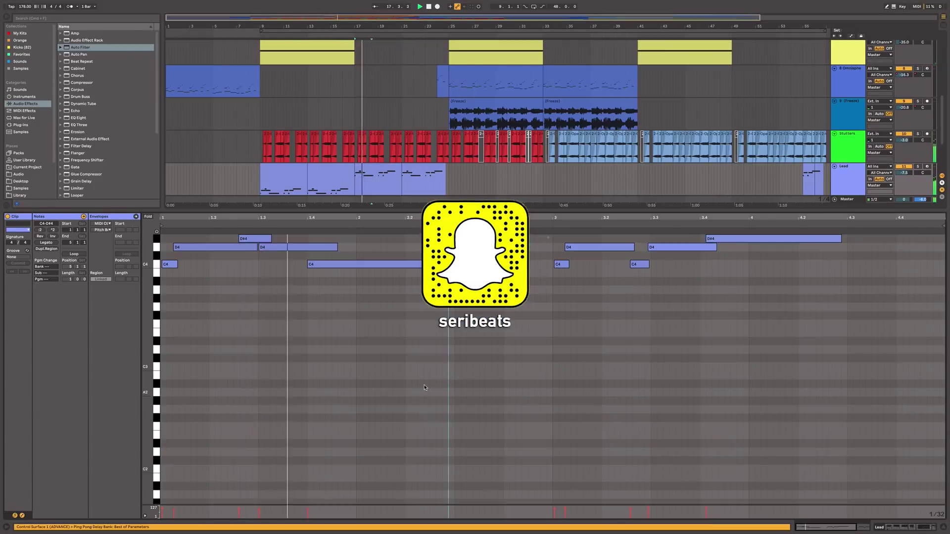
left_click(943, 528)
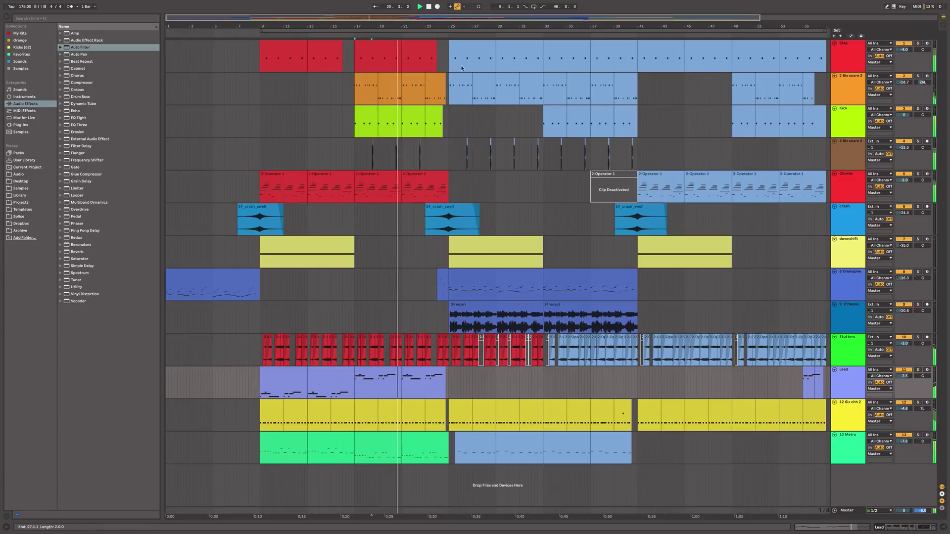
Step: Inspect the 6ix snare track's device chain and the notes of the Omnisphere clip starting at bar 25
left_click_drag(425, 26, 367, 57)
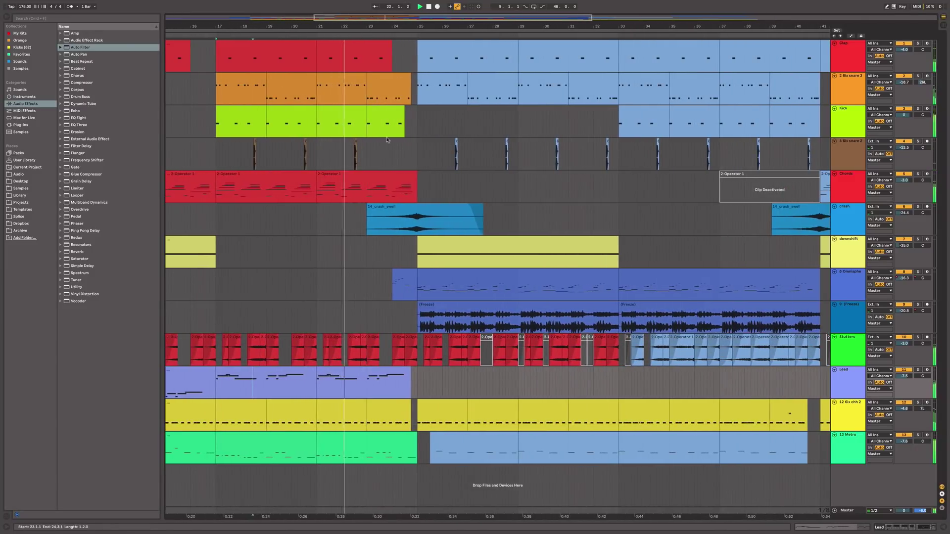
double_click(834, 102)
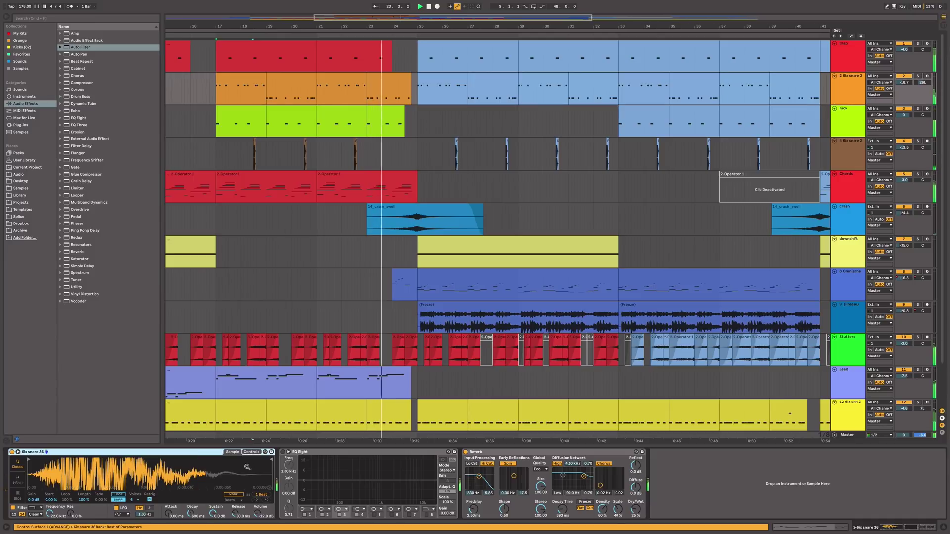
left_click(945, 529)
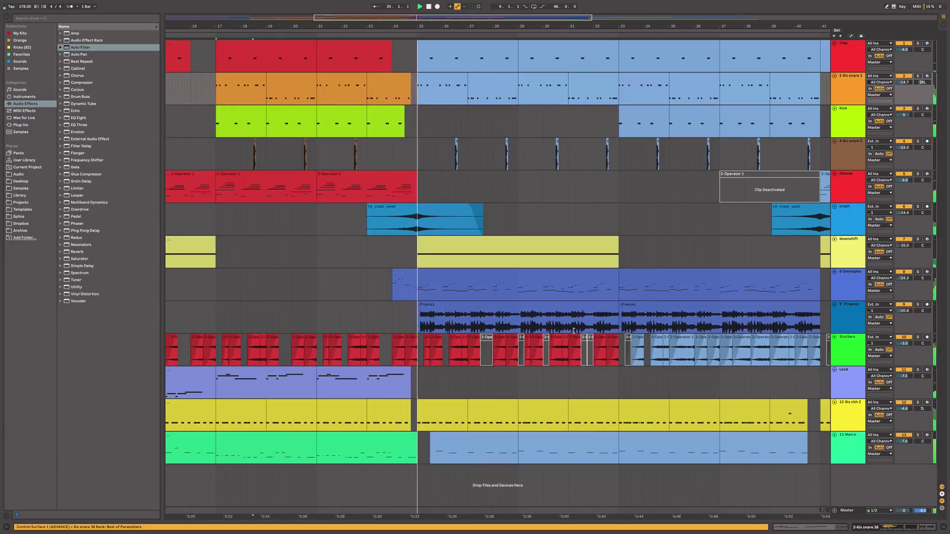
double_click(534, 278)
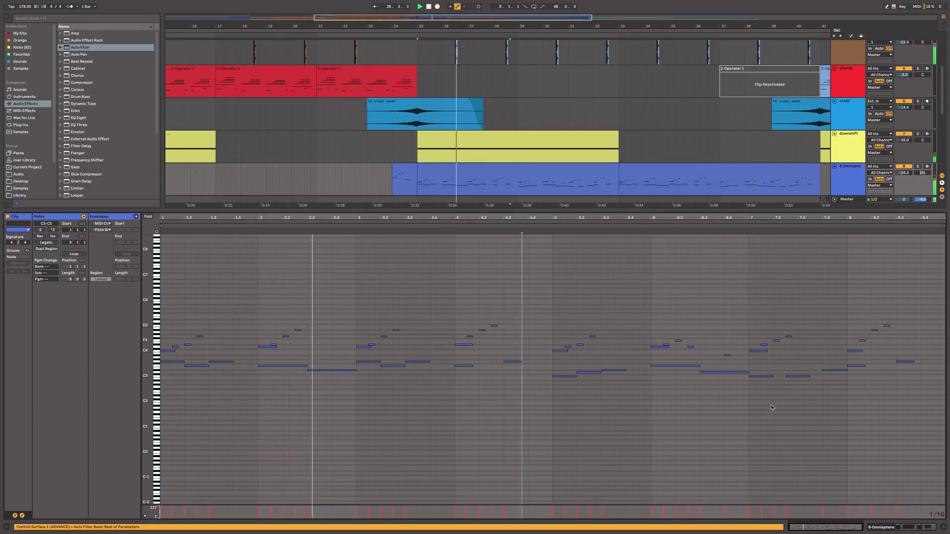
left_click(944, 527)
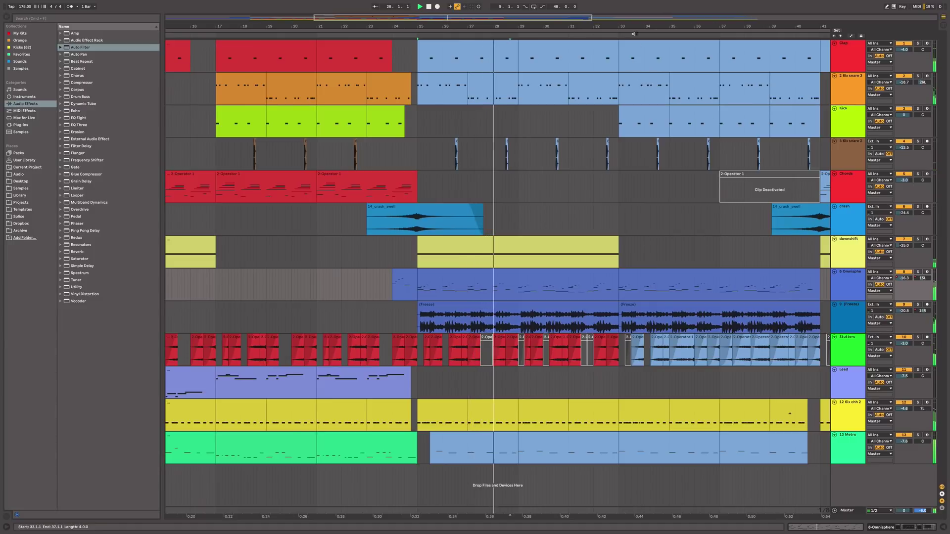
Step: Examine the downshift clip's notes at bar 25 and the downshift track's device chain, and hide the detail view
left_click_drag(634, 26, 469, 26)
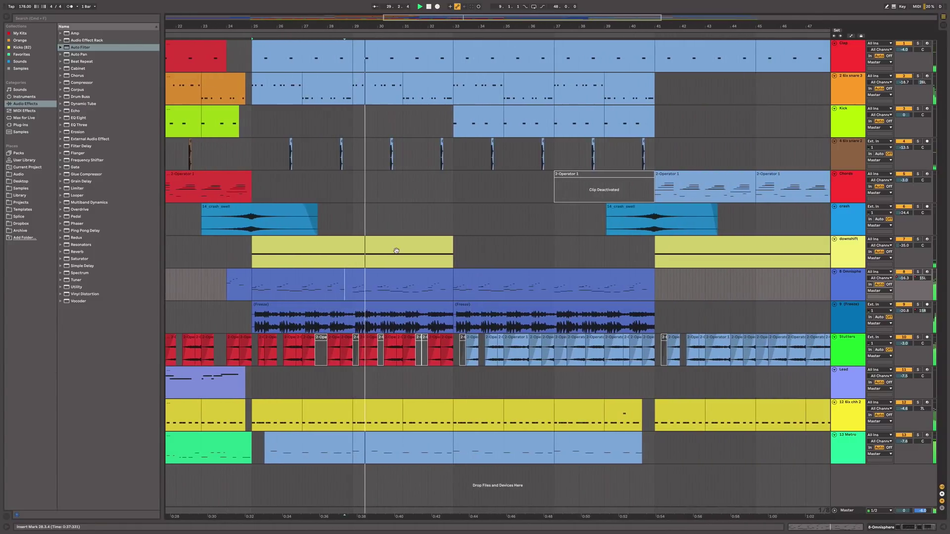
double_click(401, 244)
left_click_drag(144, 332, 184, 332)
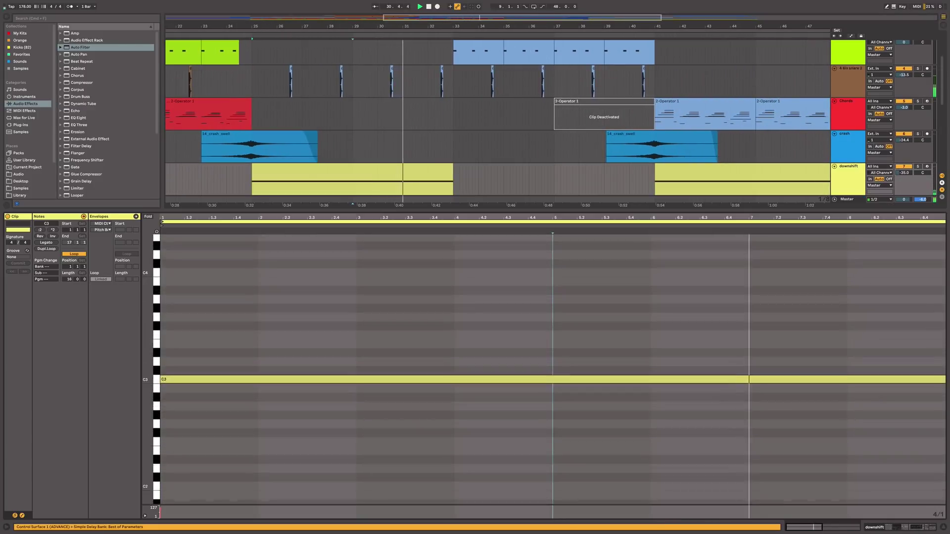
left_click(916, 530)
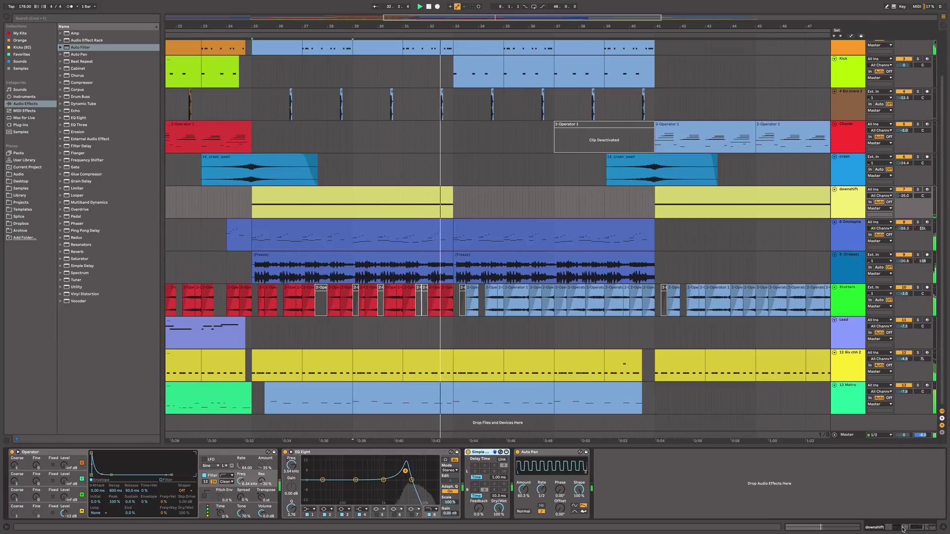
key("alt+super+l")
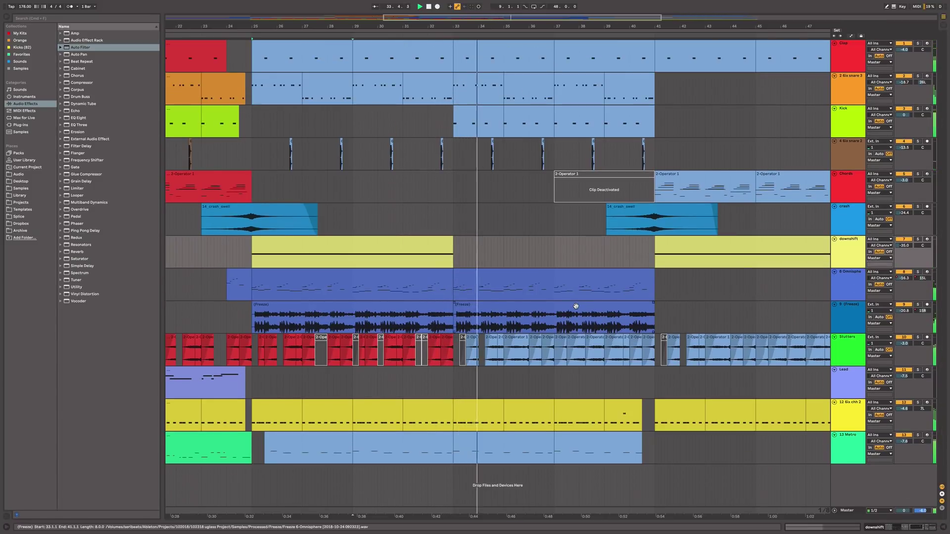
Step: Inspect the Kick track's Instrument Rack and display its sb trap kick 15 chain
double_click(860, 124)
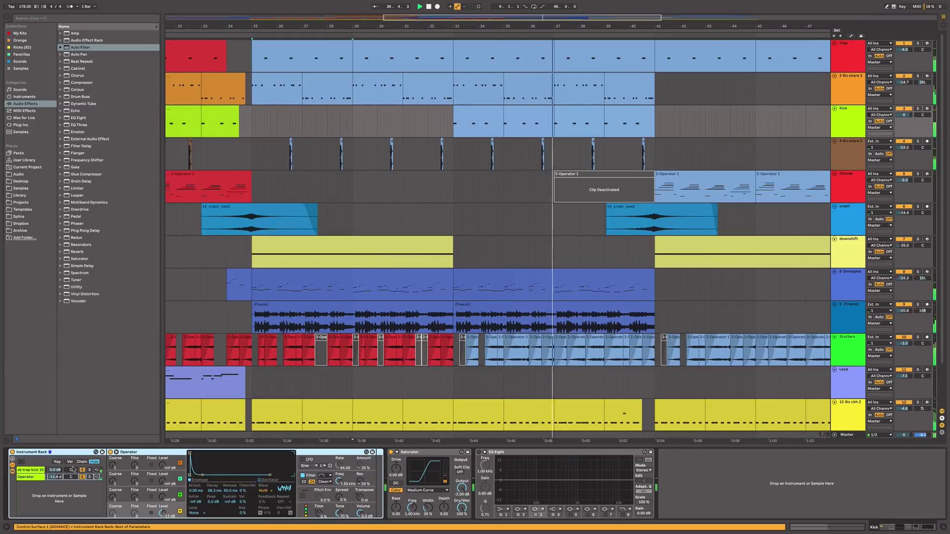
left_click(31, 470)
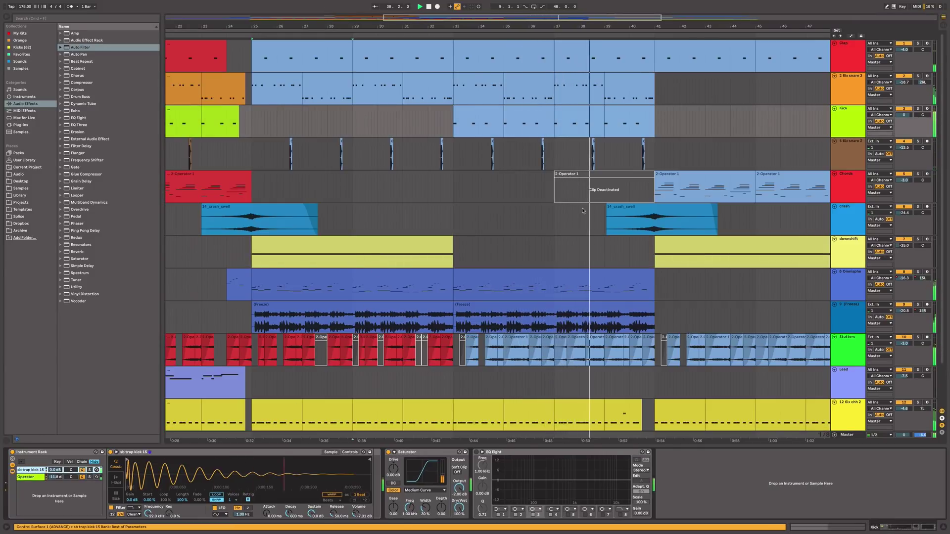
scroll(747, 138, "down", 1)
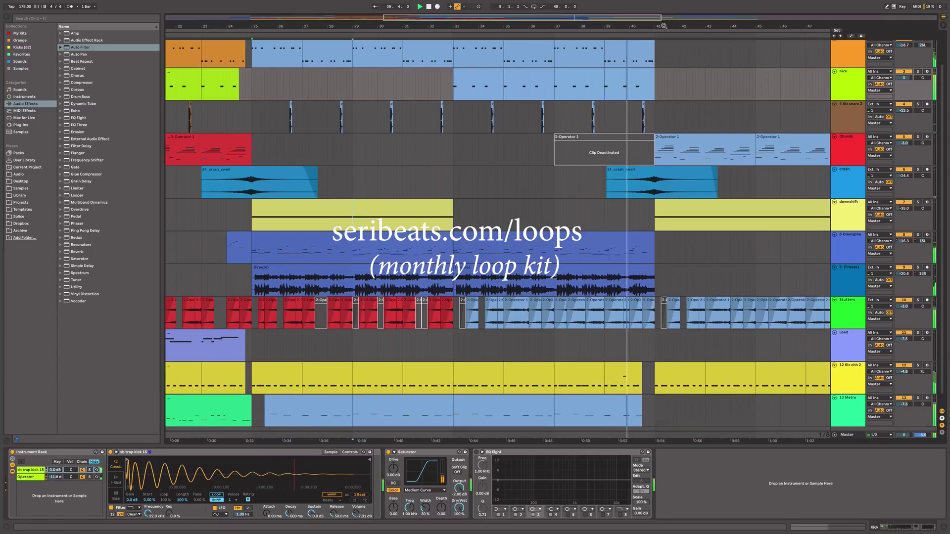
Step: Examine the notes of the Chords clip at bar 41 in an enlarged note editor, and close the editor
left_click_drag(664, 26, 487, 33)
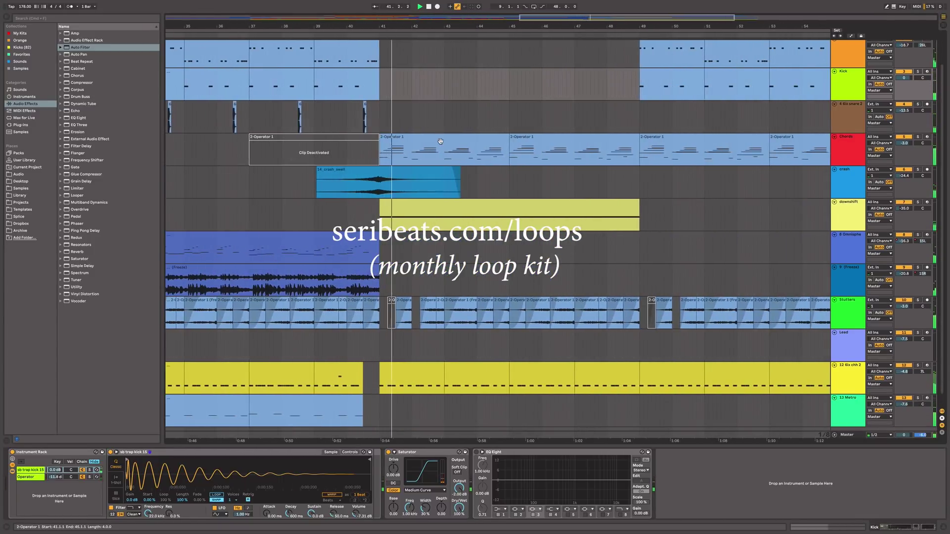
double_click(406, 139)
left_click(438, 375)
scroll(487, 376, "up", 2)
scroll(491, 377, "up", 1)
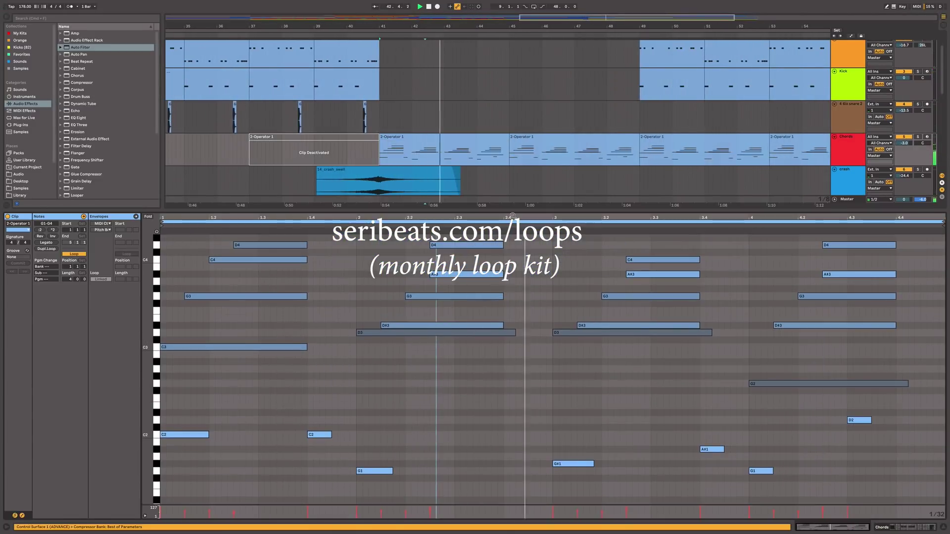
left_click_drag(519, 212, 519, 48)
scroll(544, 277, "up", 4)
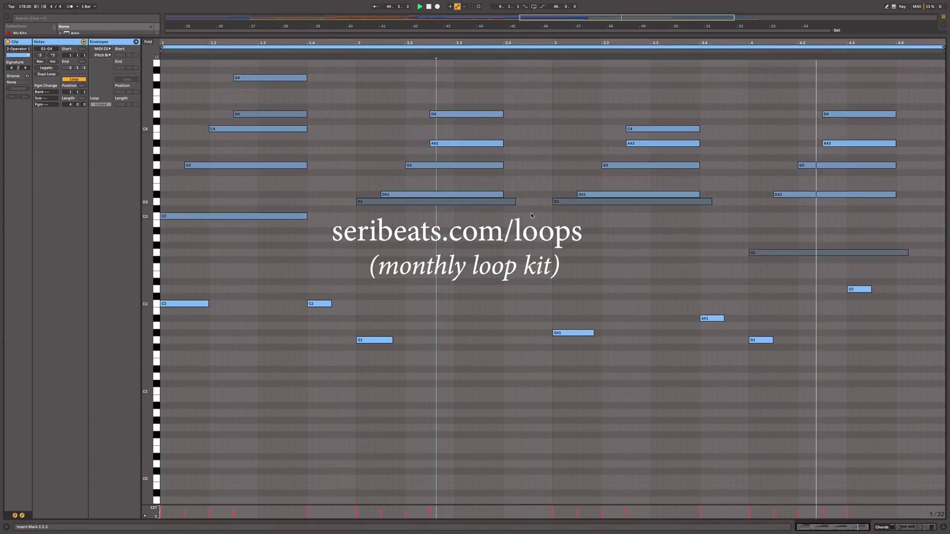
scroll(544, 277, "down", 1)
left_click(943, 527)
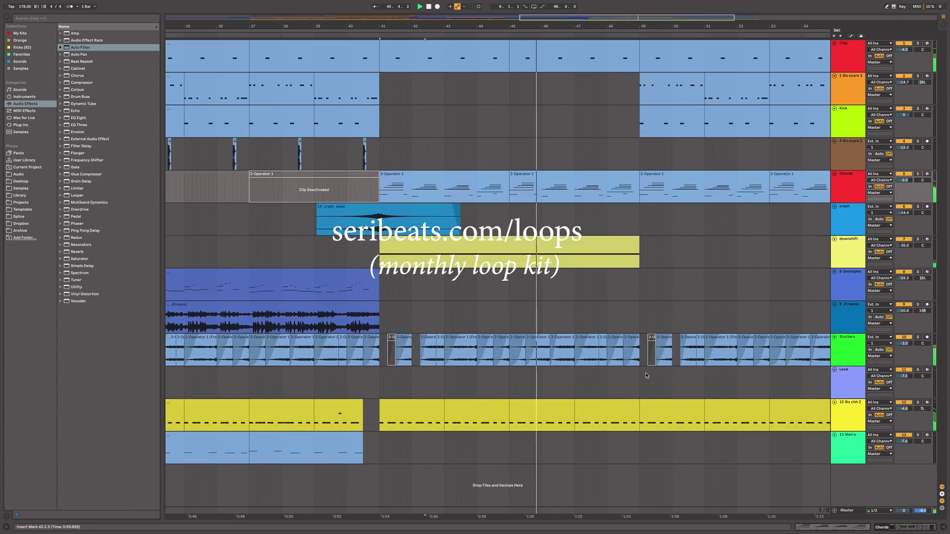
Step: Examine the note pattern of the closed hi-hat clip on track 12 in the section after bar 49
left_click_drag(635, 26, 473, 28)
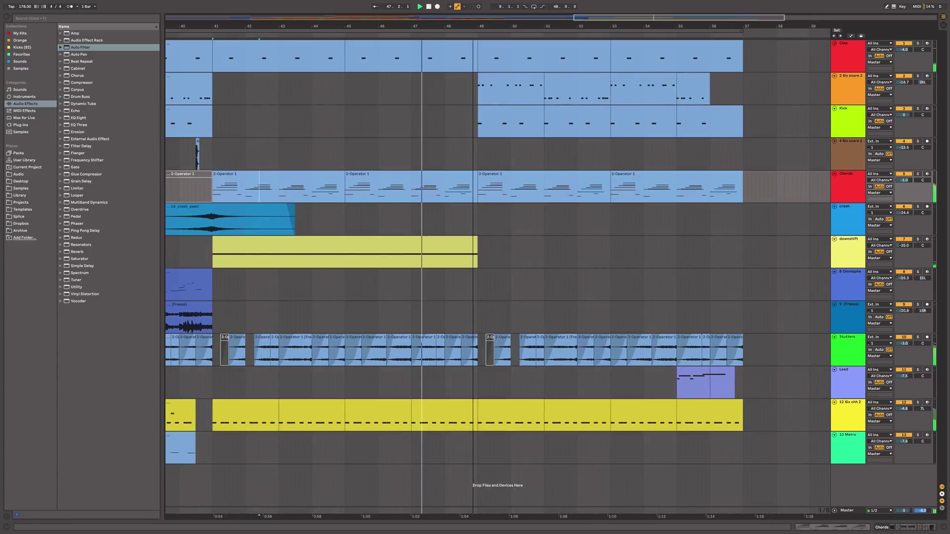
double_click(511, 408)
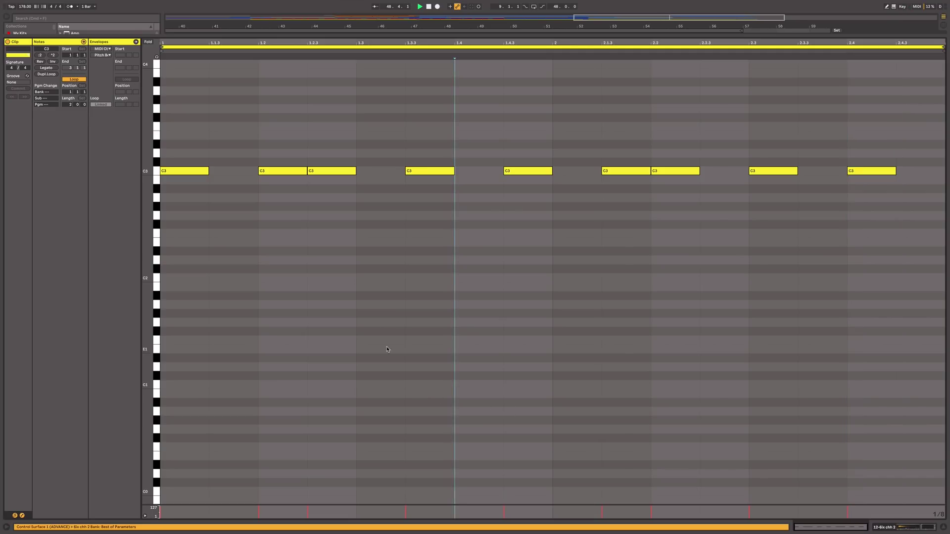
scroll(387, 346, "up", 1)
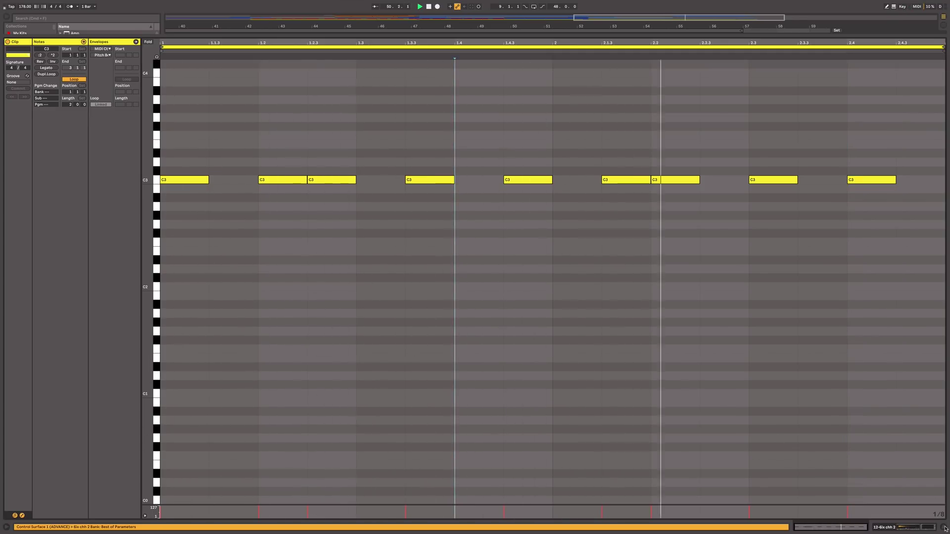